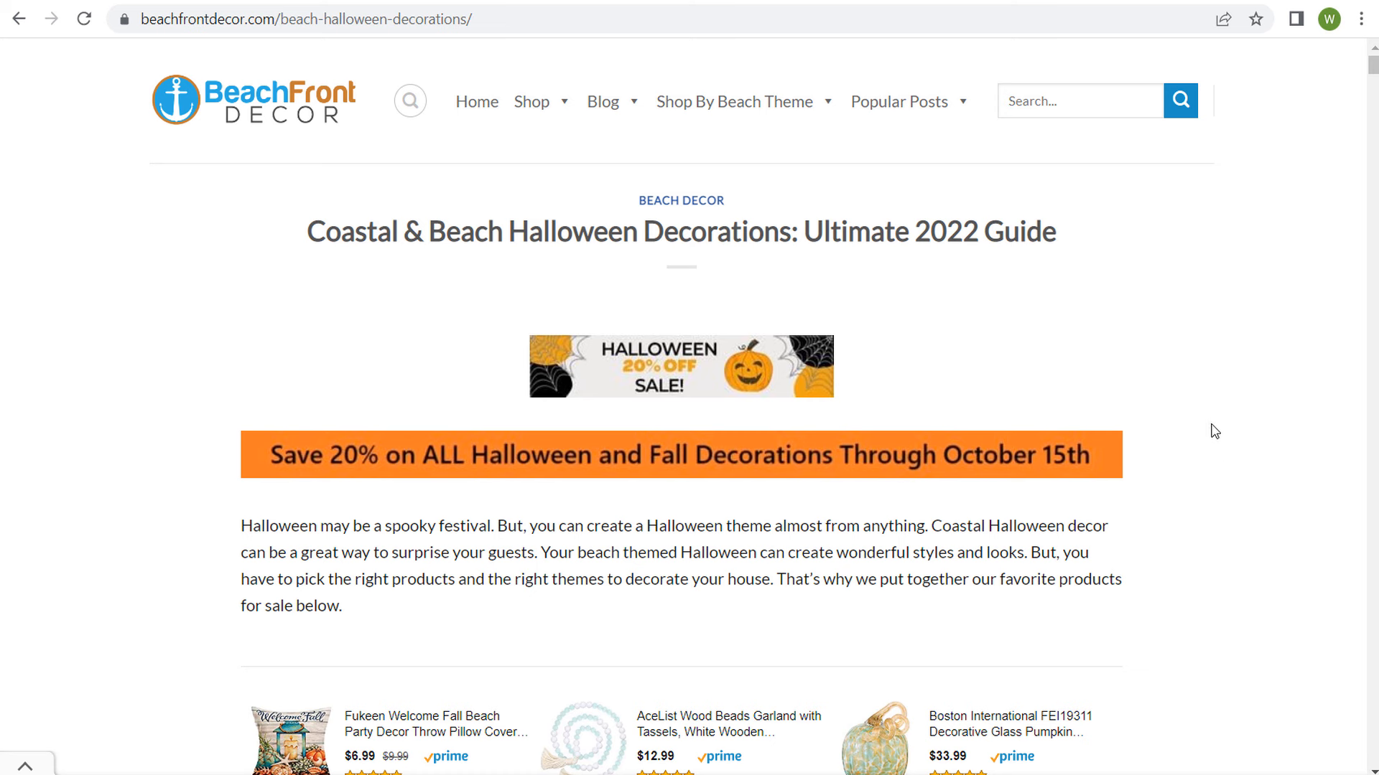
Step: Review the Coastal & Beach Halloween Decorations landing page, from its sale banner to the featured products
{"action": "scroll", "coordinate": [1224, 399], "scroll_direction": "down", "scroll_amount": 3}
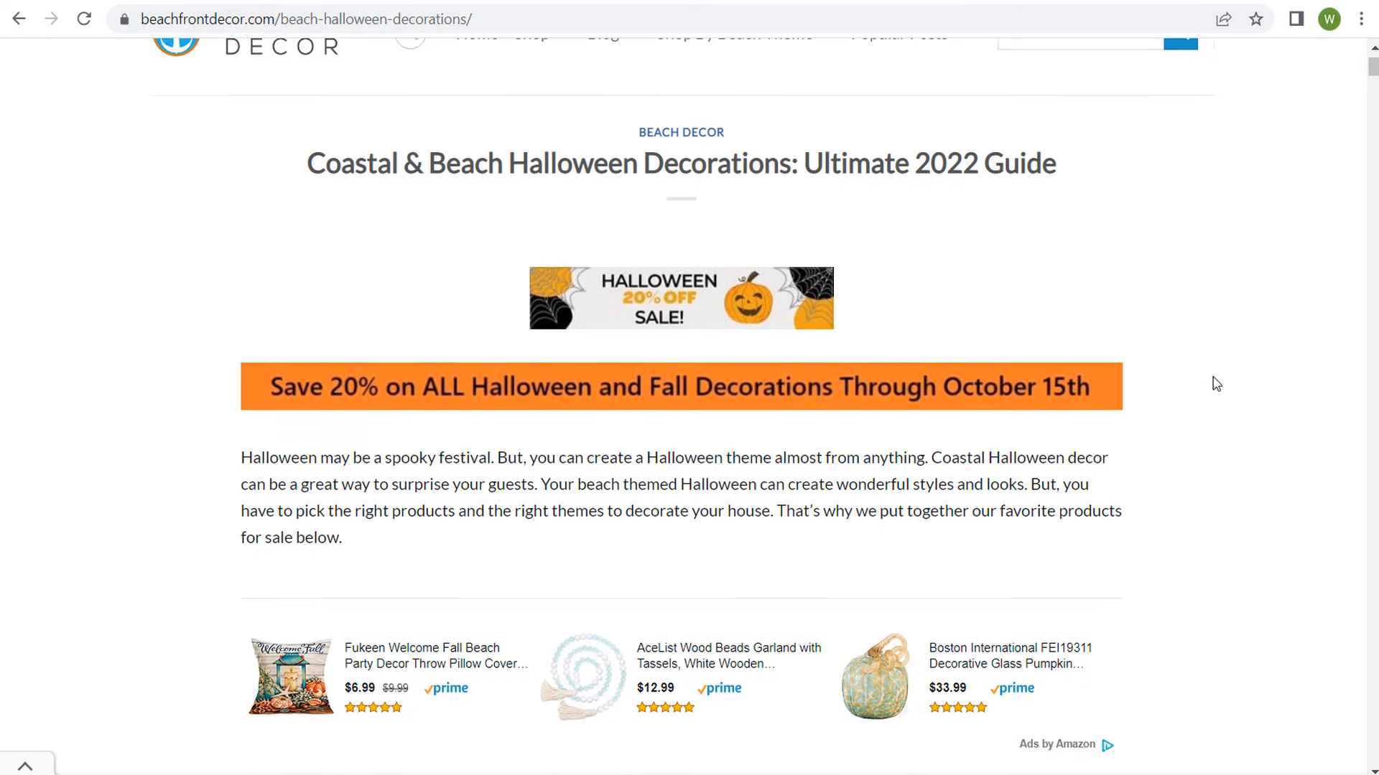
{"action": "scroll", "coordinate": [1231, 376], "scroll_direction": "down", "scroll_amount": 7}
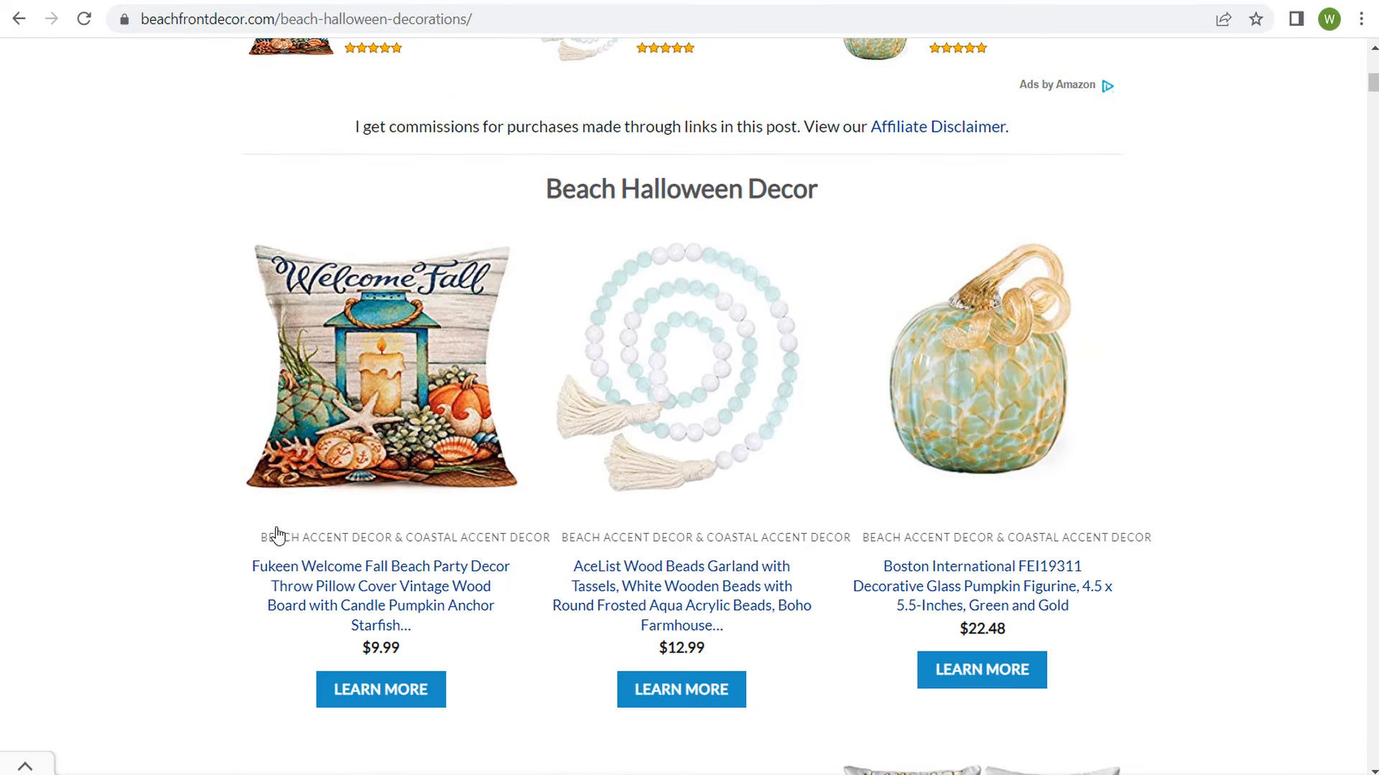
{"action": "scroll", "coordinate": [1242, 461], "scroll_direction": "down", "scroll_amount": 7}
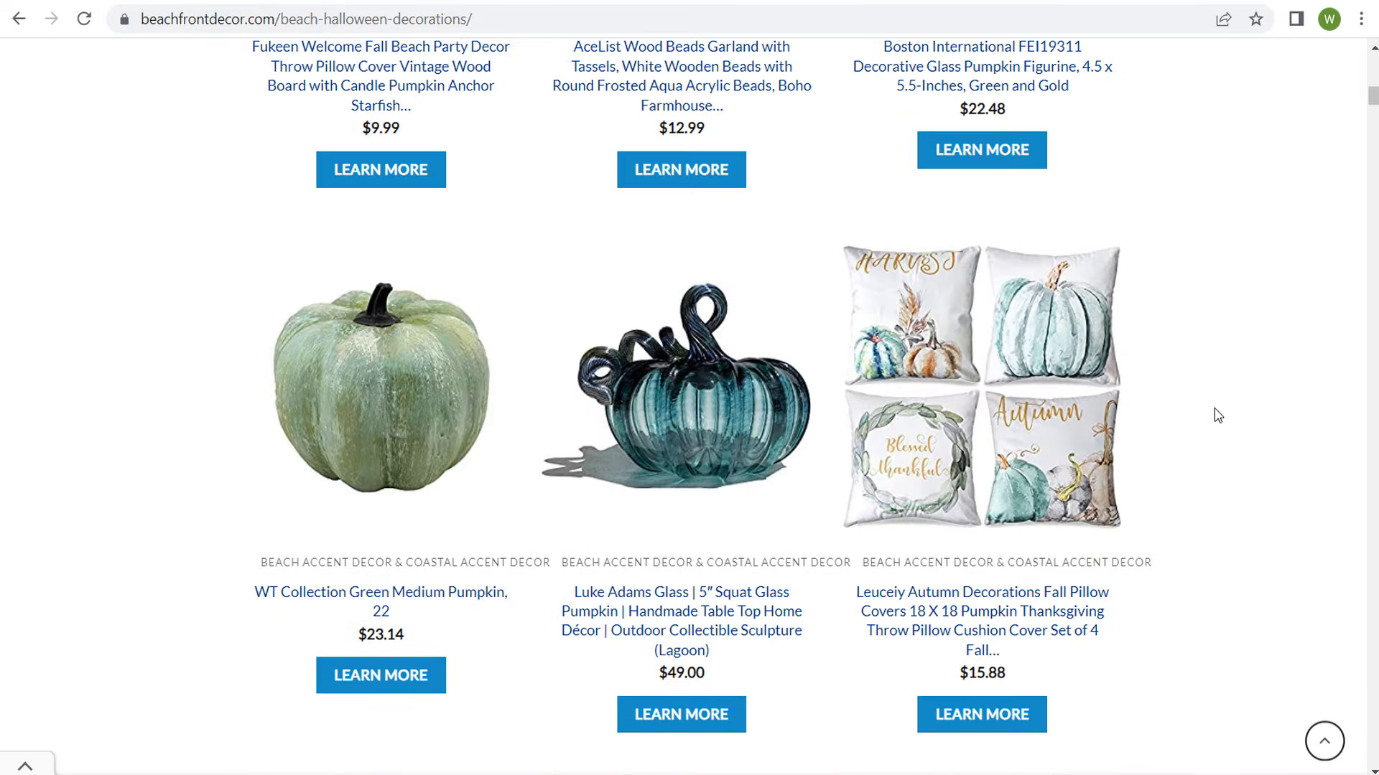
{"action": "scroll", "coordinate": [1215, 409], "scroll_direction": "up", "scroll_amount": 12}
{"action": "scroll", "coordinate": [1243, 349], "scroll_direction": "up", "scroll_amount": 4}
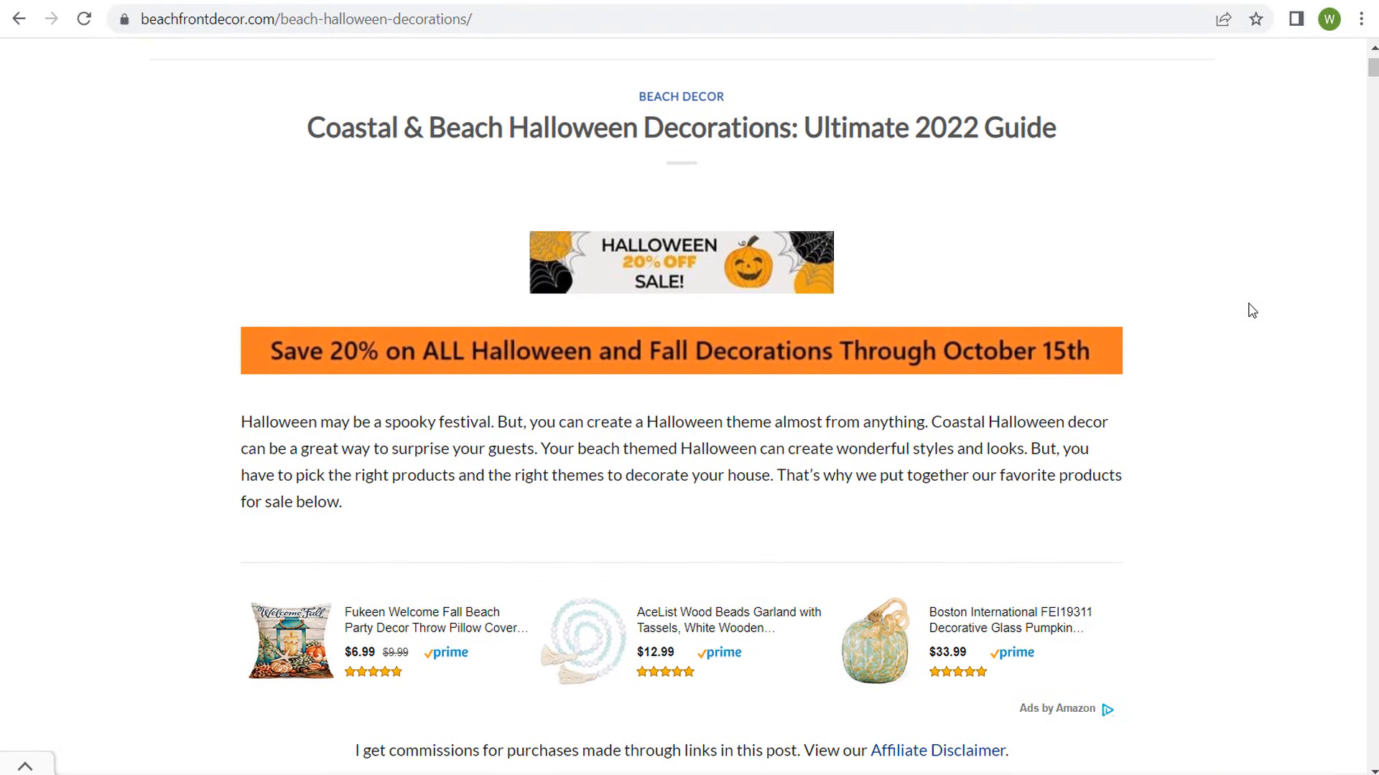
{"action": "scroll", "coordinate": [1247, 308], "scroll_direction": "up", "scroll_amount": 2}
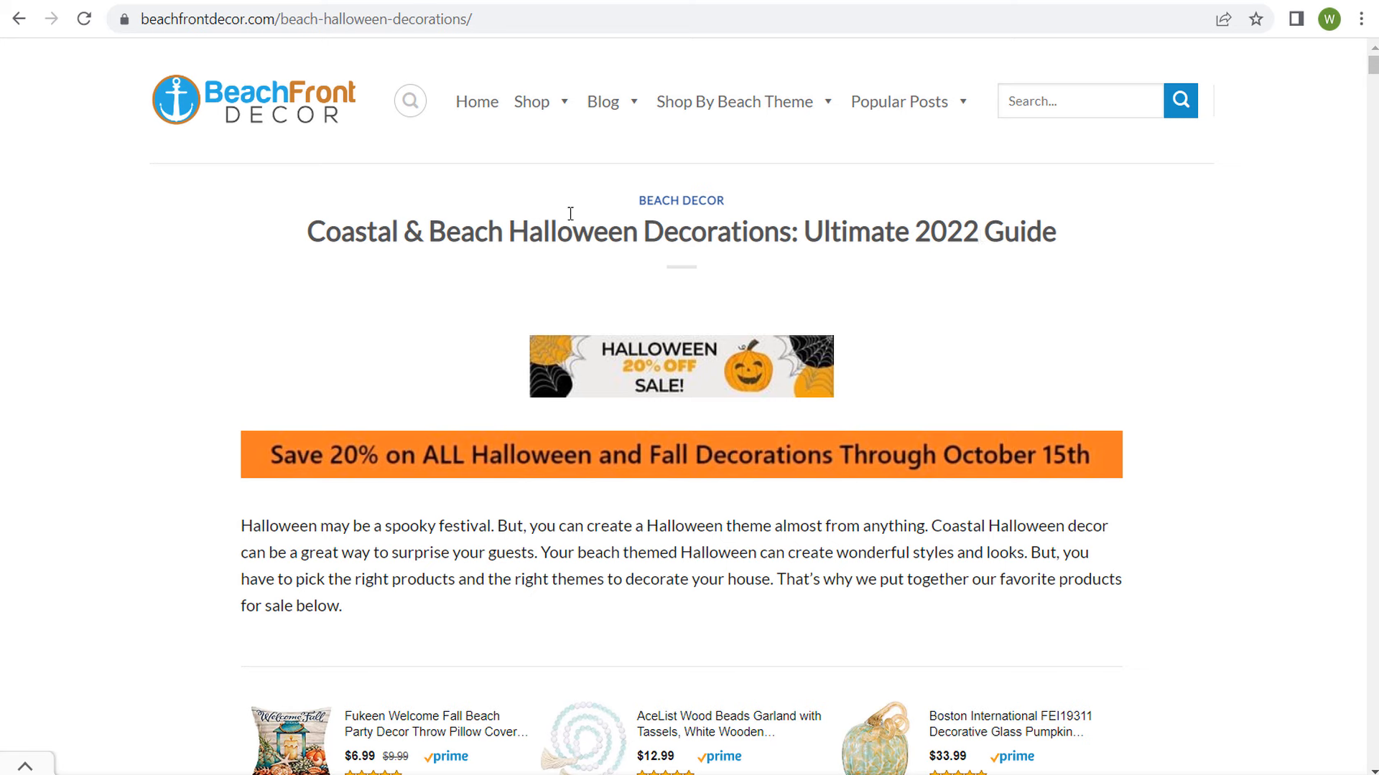
Step: Review the uploaded ad videos on the Beachfront Decor YouTube channel alongside the Halloween landing page
{"action": "left_click", "coordinate": [197, 0]}
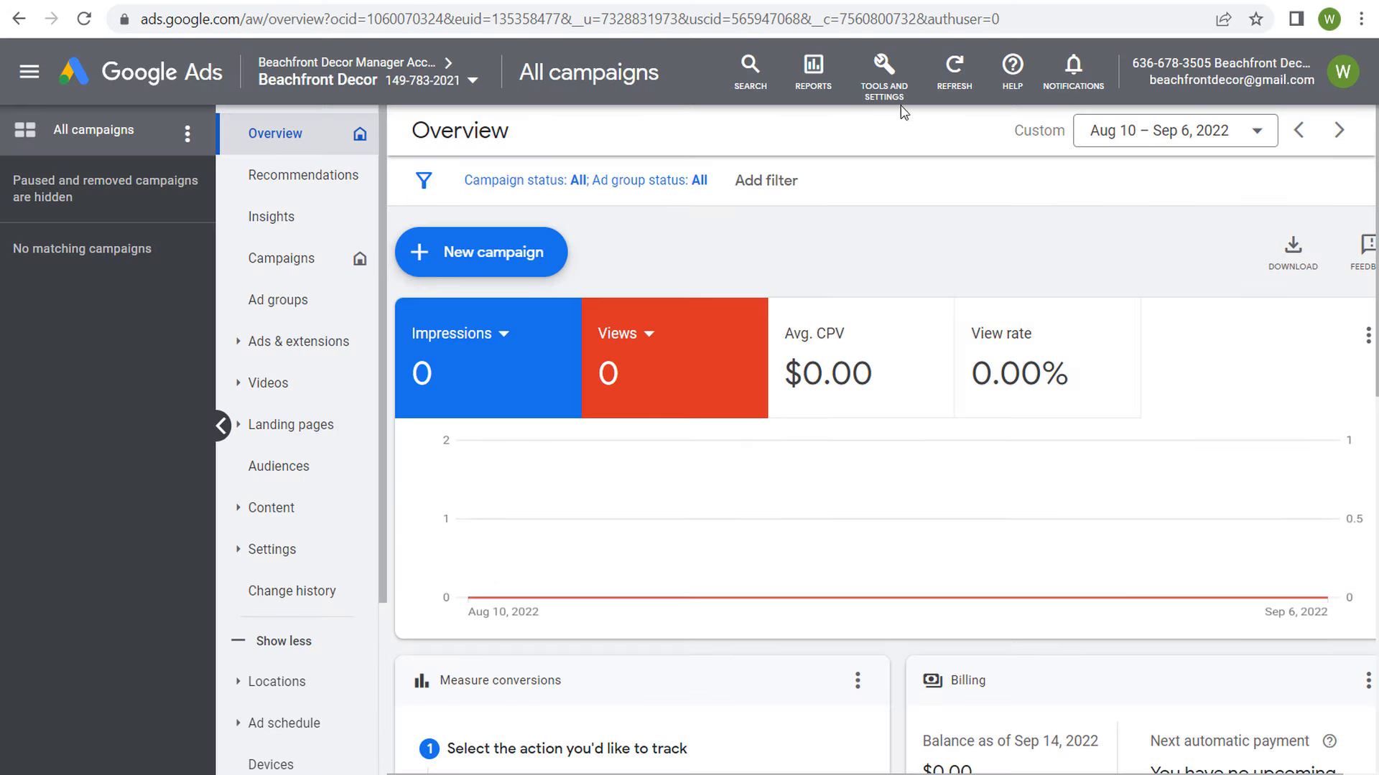
{"action": "left_click", "coordinate": [890, 79]}
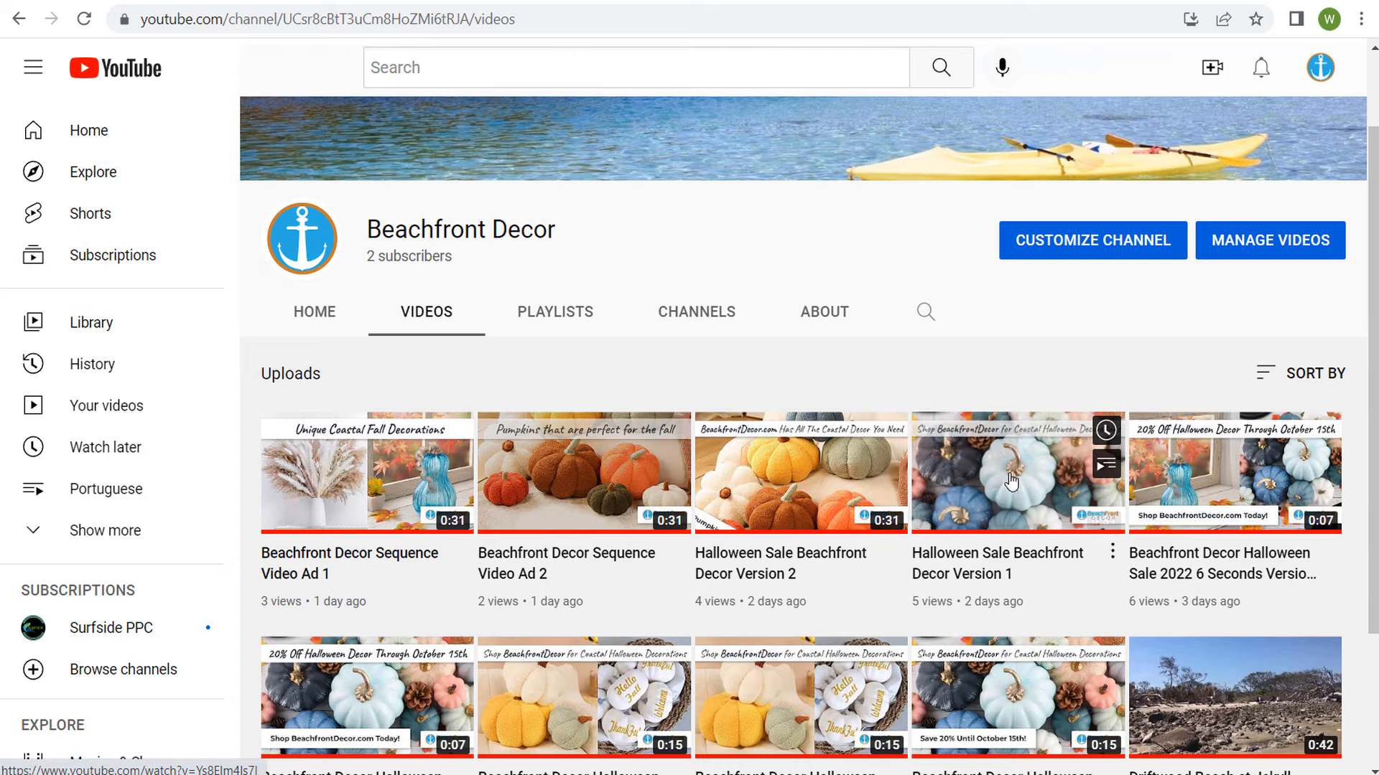
{"action": "scroll", "coordinate": [383, 266], "scroll_direction": "down", "scroll_amount": 2}
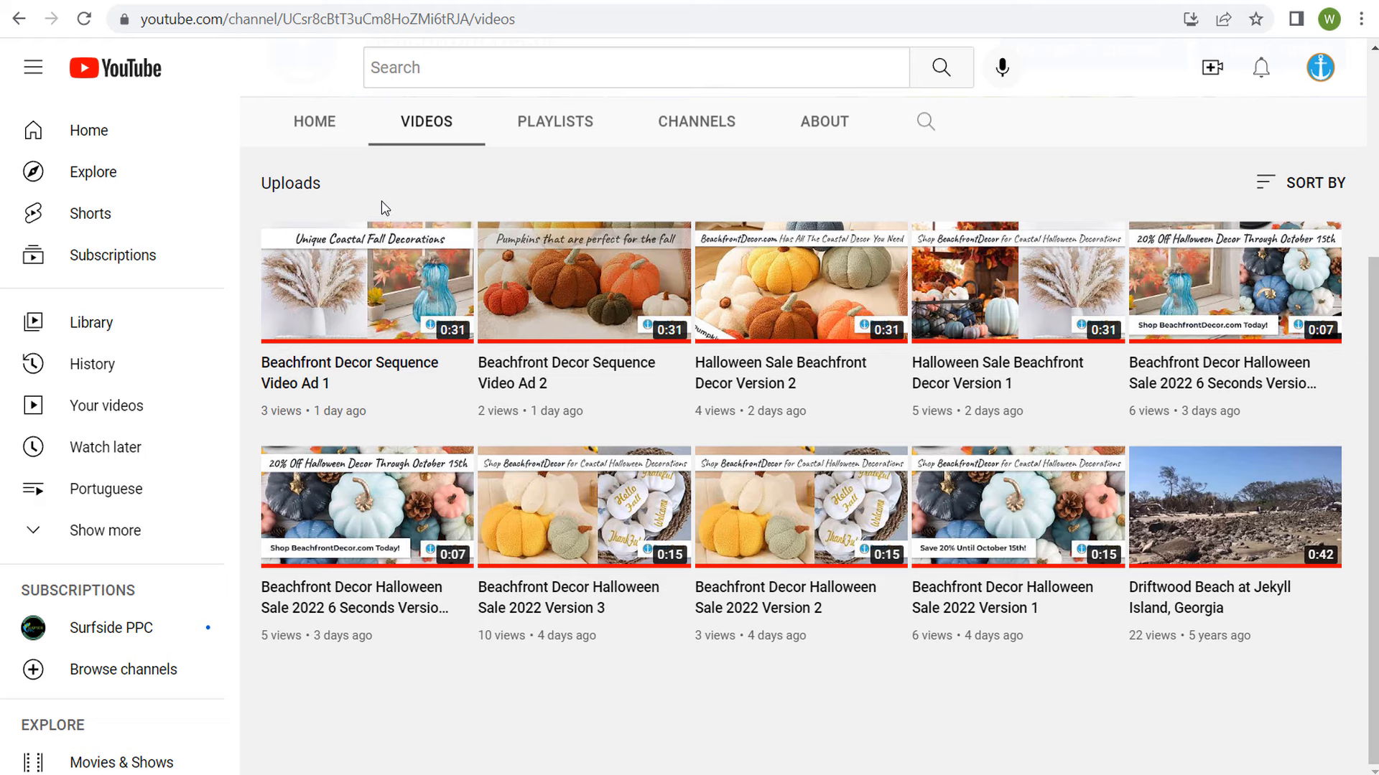
{"action": "left_click", "coordinate": [610, 3]}
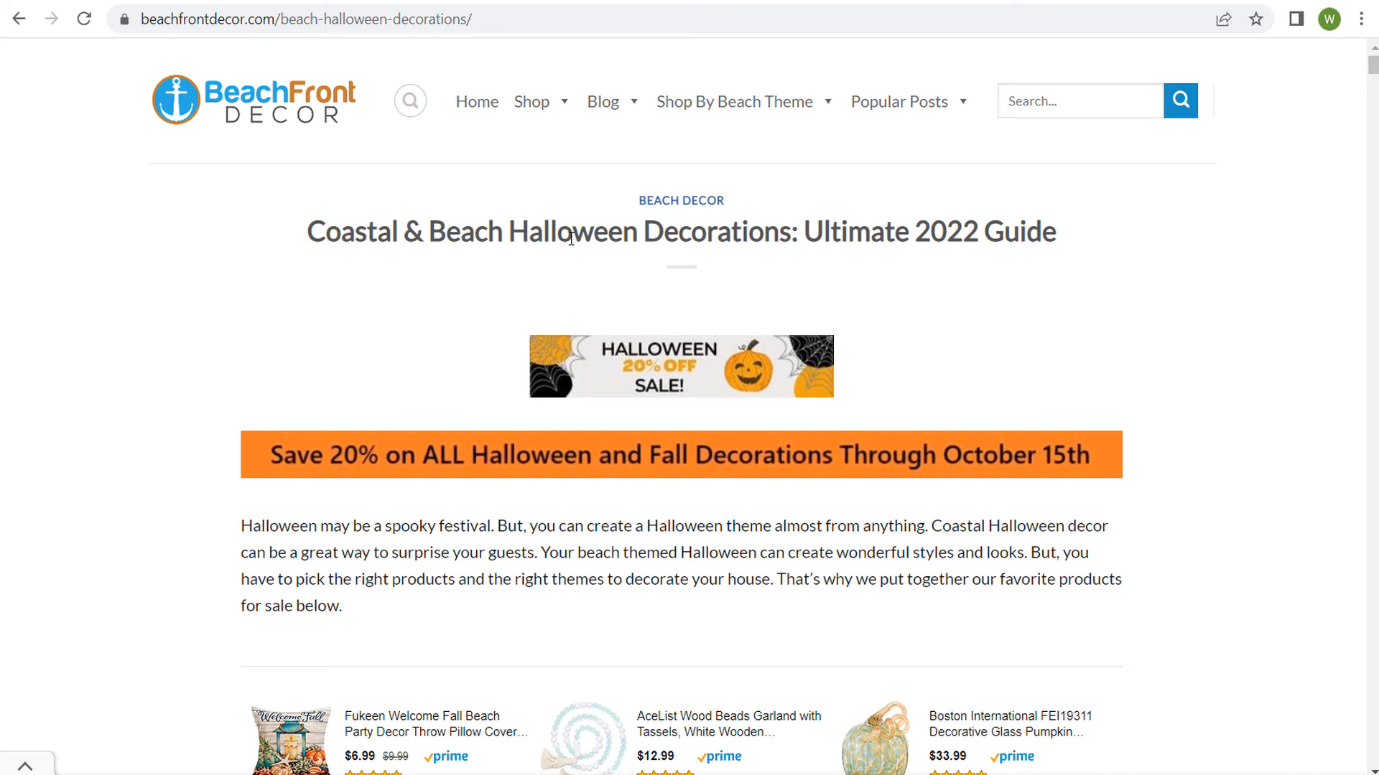
{"action": "left_click", "coordinate": [423, 2]}
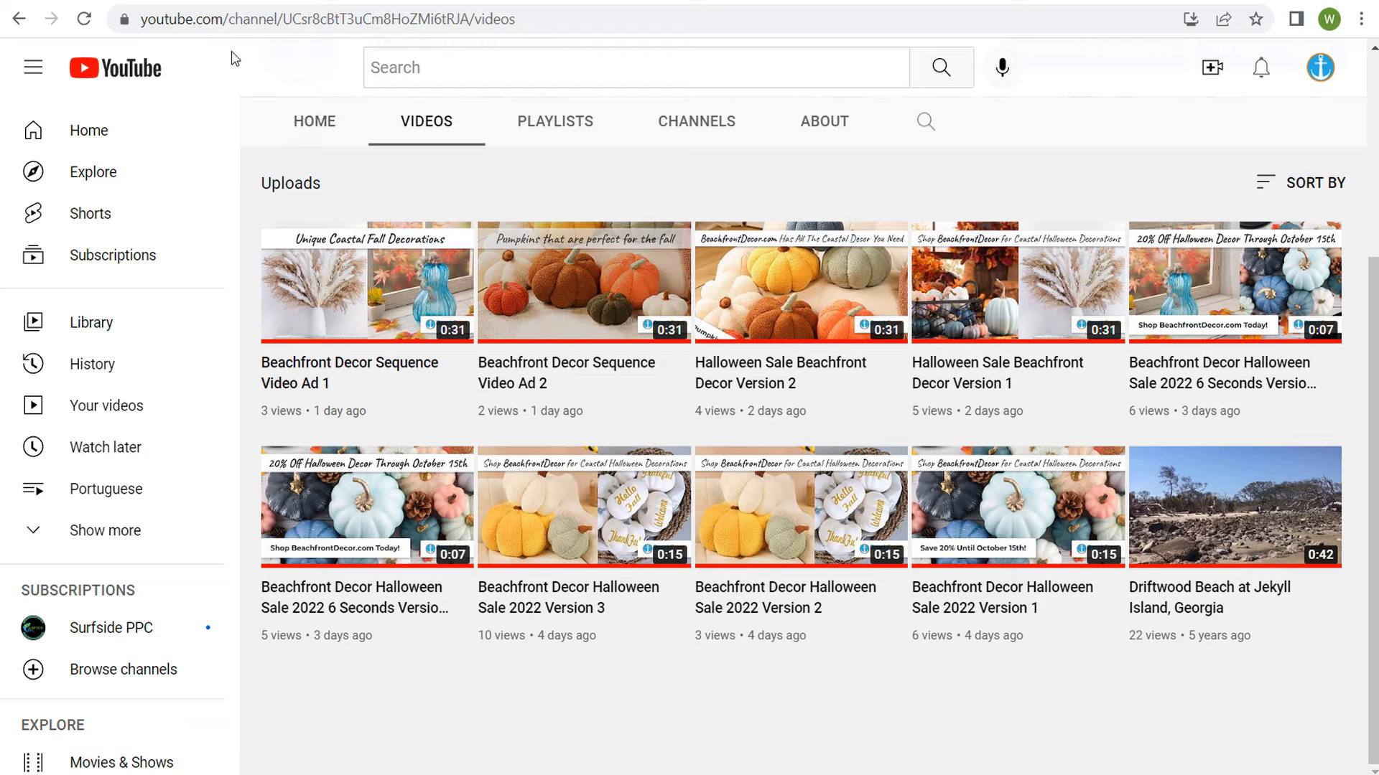
Step: Switch to Google Ads and open the YouTube link management within the linked accounts
{"action": "left_click", "coordinate": [187, 1]}
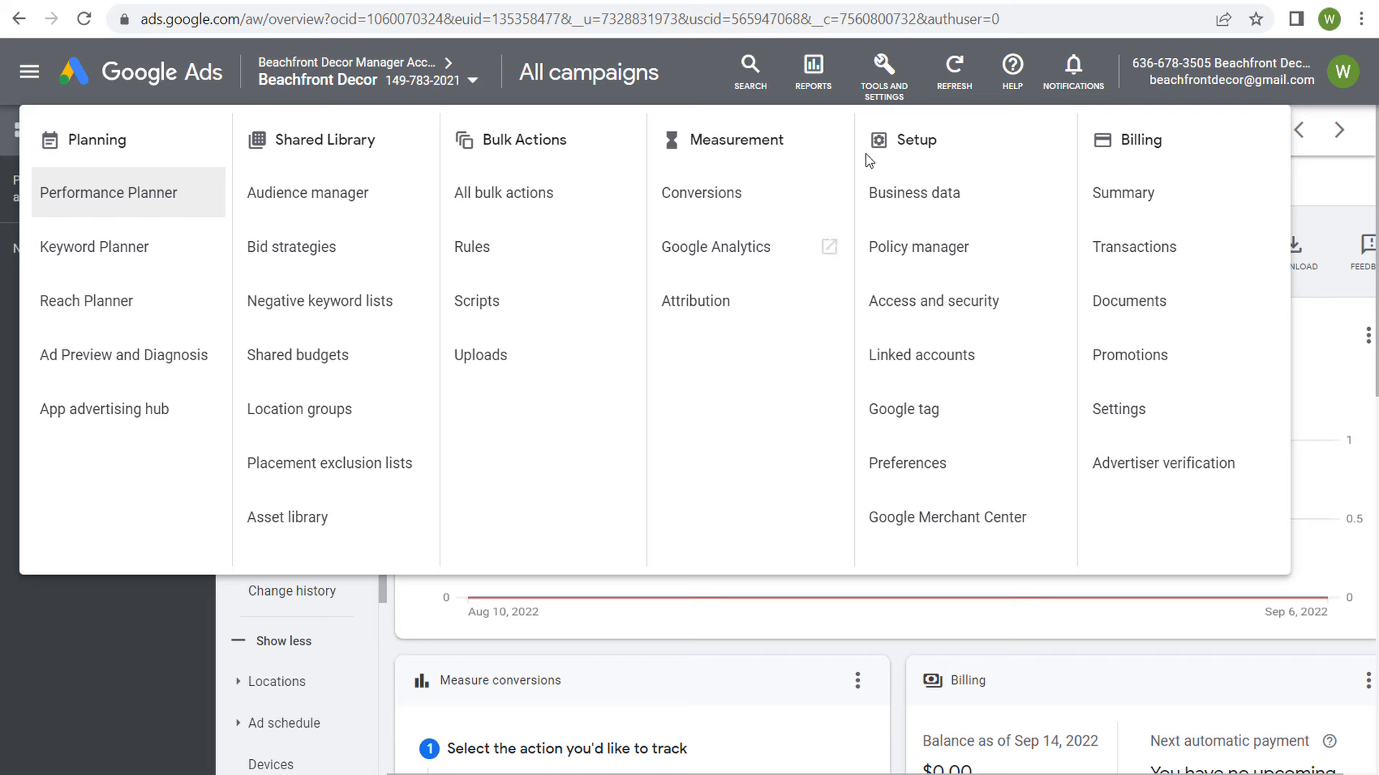
{"action": "left_click", "coordinate": [906, 362]}
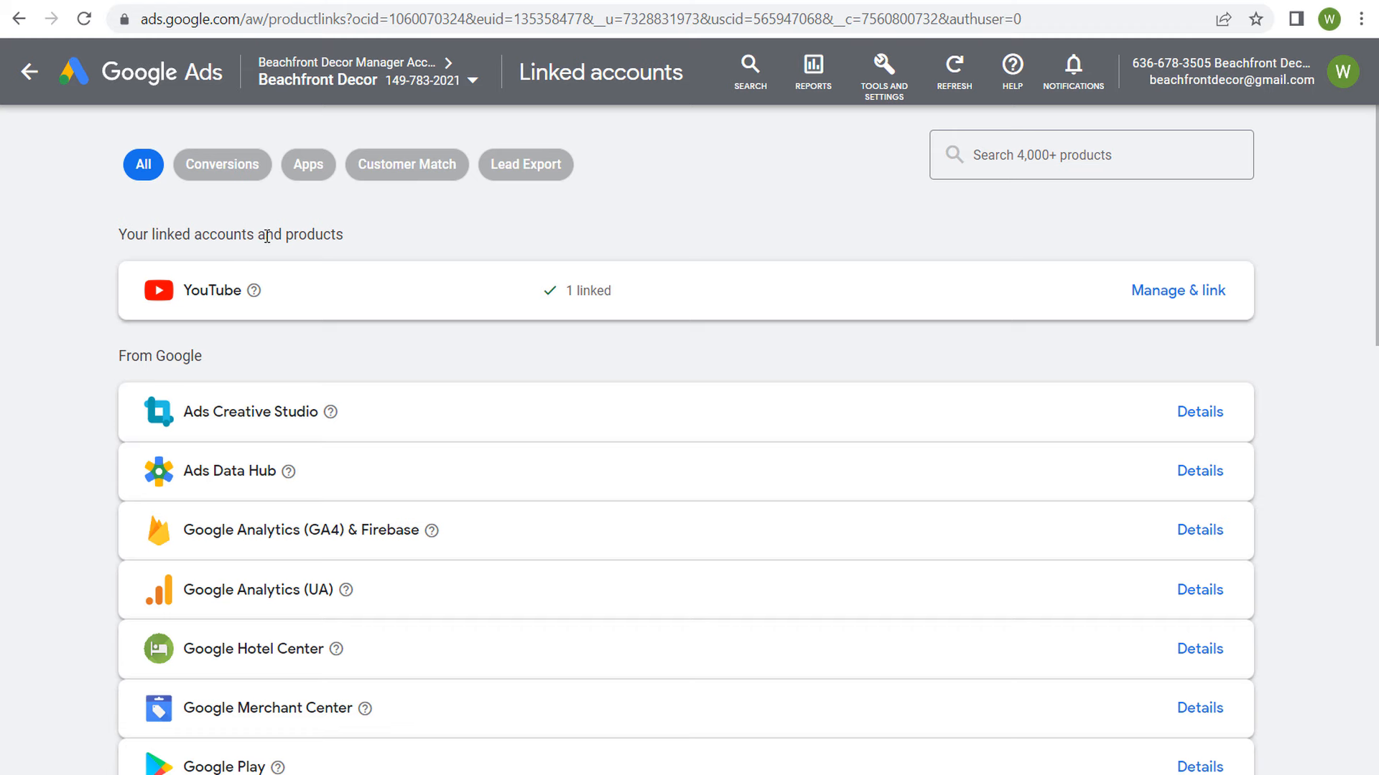
{"action": "scroll", "coordinate": [526, 363], "scroll_direction": "down", "scroll_amount": 15}
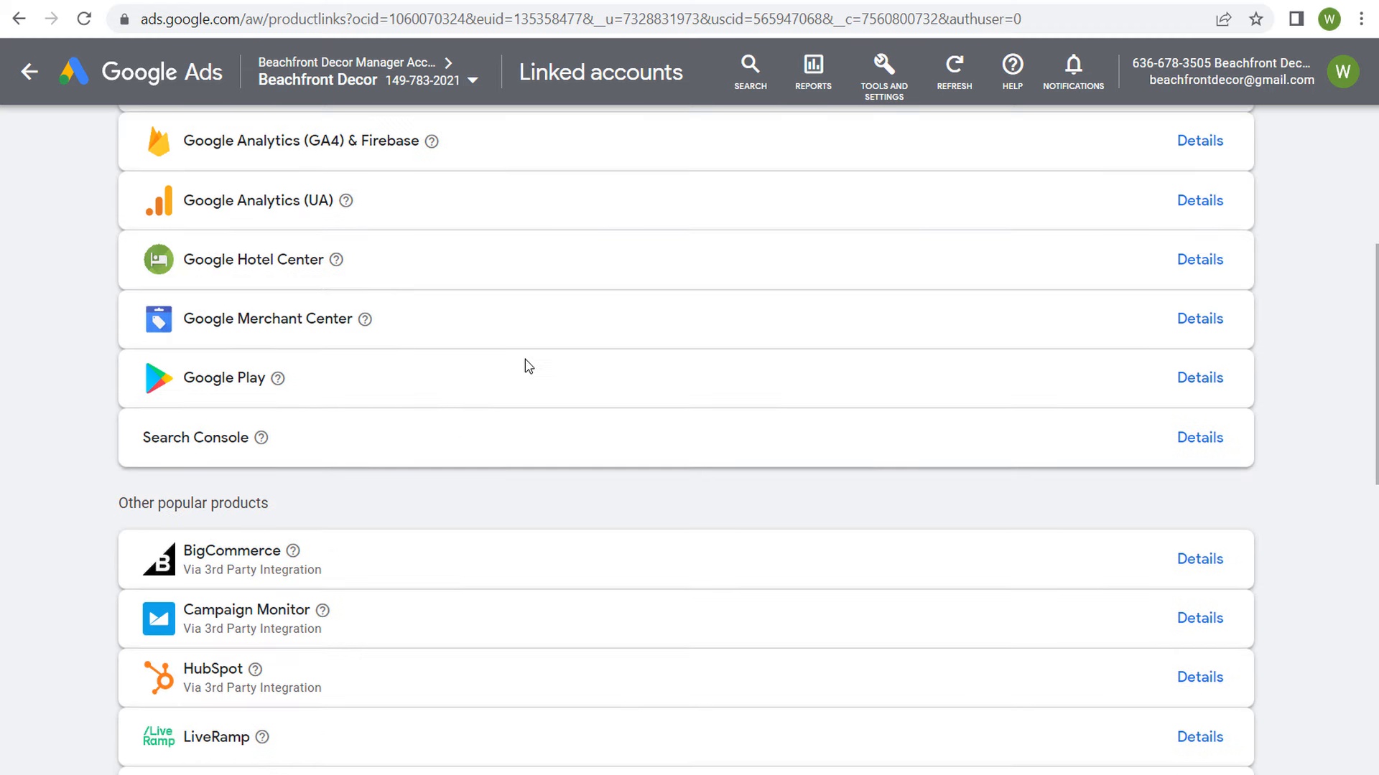
{"action": "scroll", "coordinate": [673, 273], "scroll_direction": "up", "scroll_amount": 15}
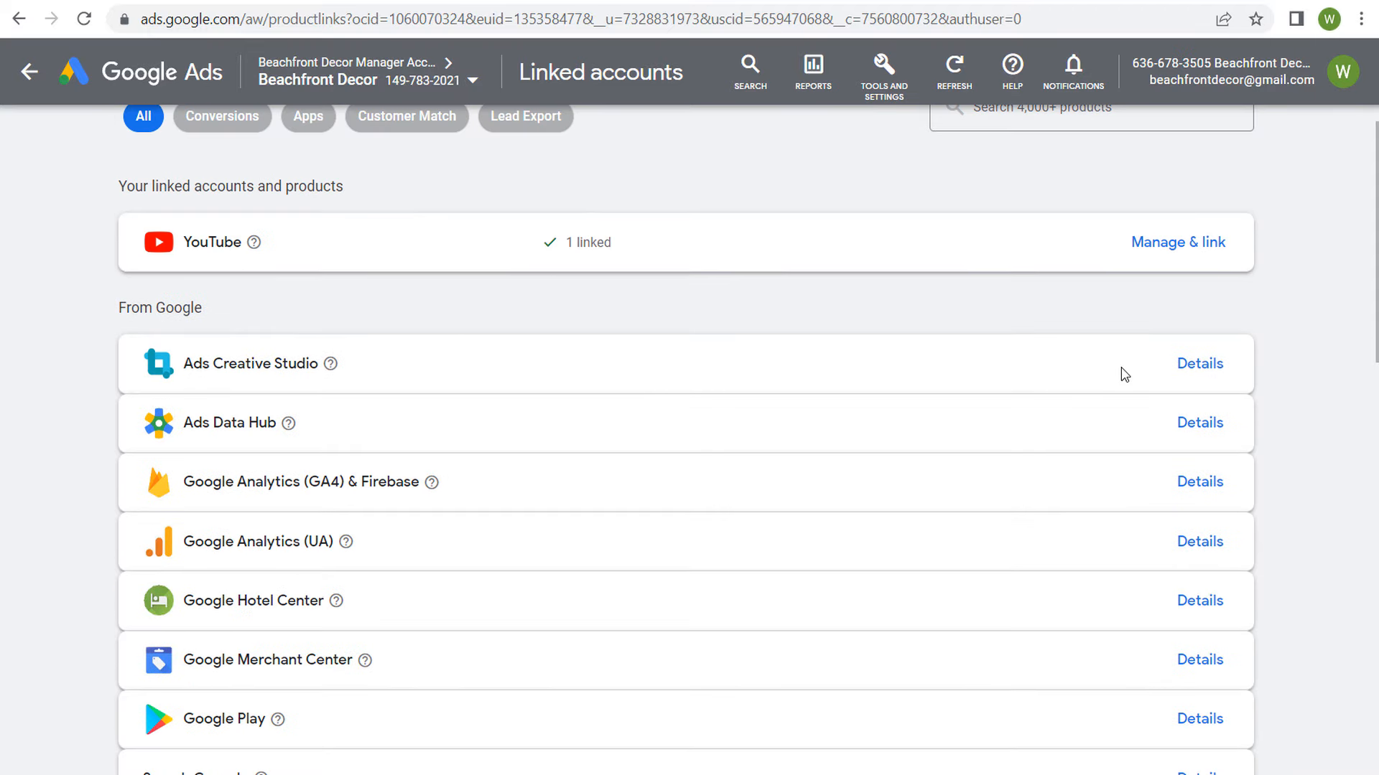
{"action": "left_click", "coordinate": [1170, 247]}
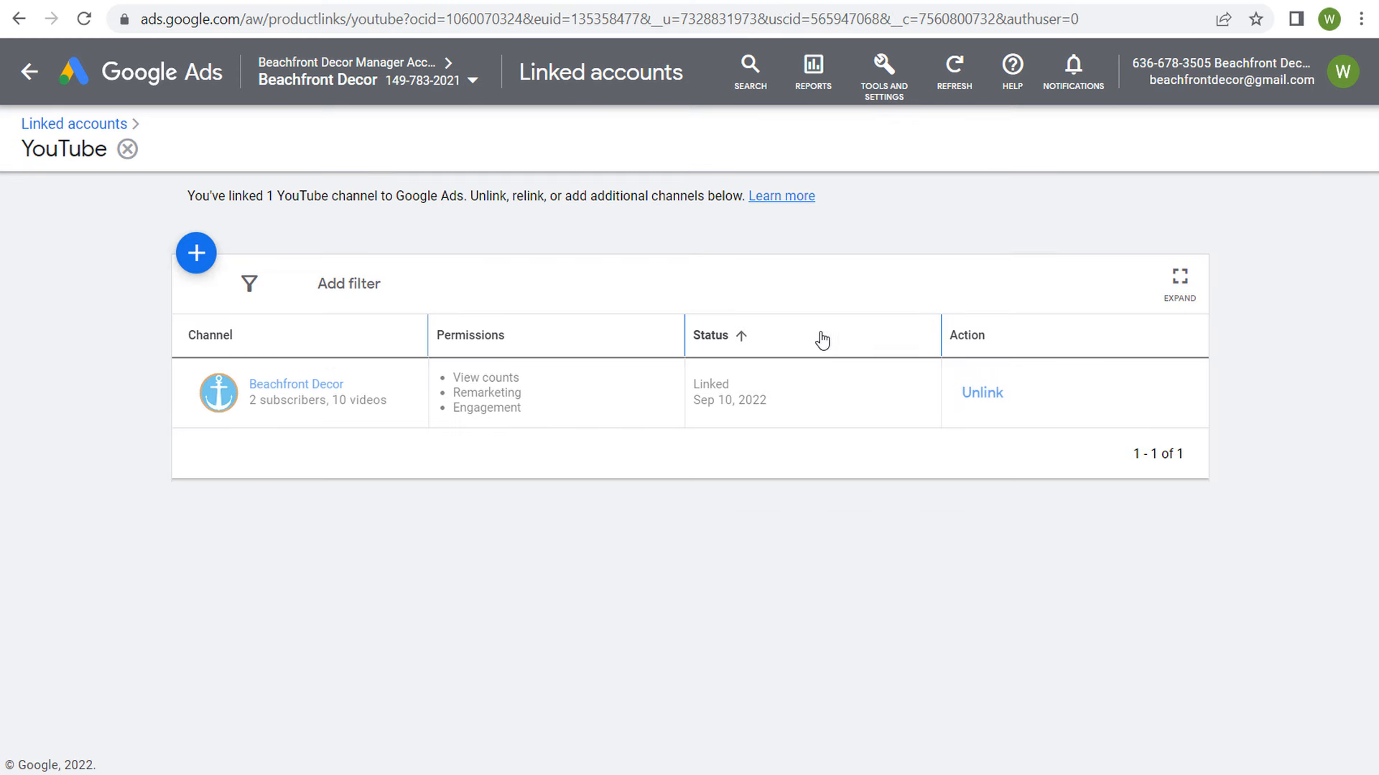
Step: Look at the form for linking another YouTube channel and at the Beachfront Decor channel's permissions, without adding a channel
{"action": "left_click", "coordinate": [197, 253]}
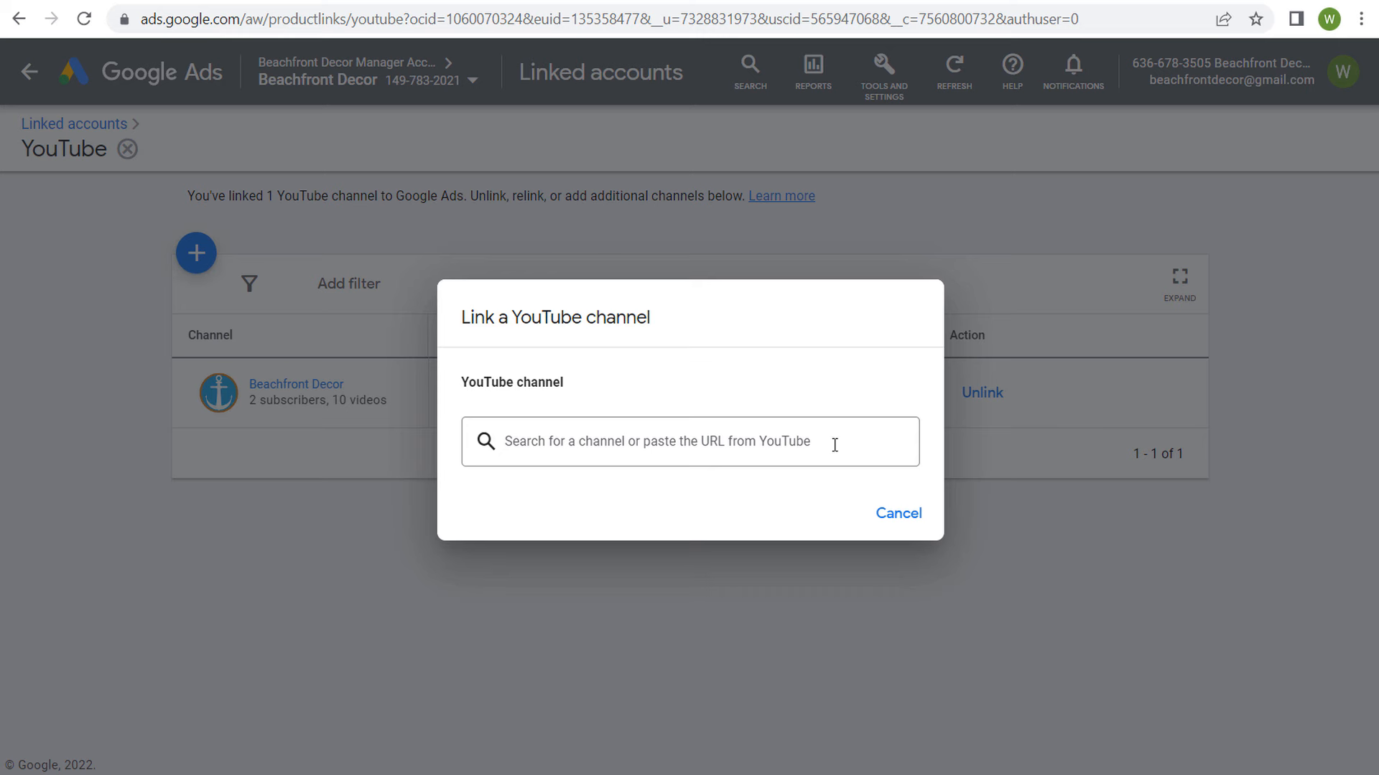
{"action": "left_click", "coordinate": [898, 513]}
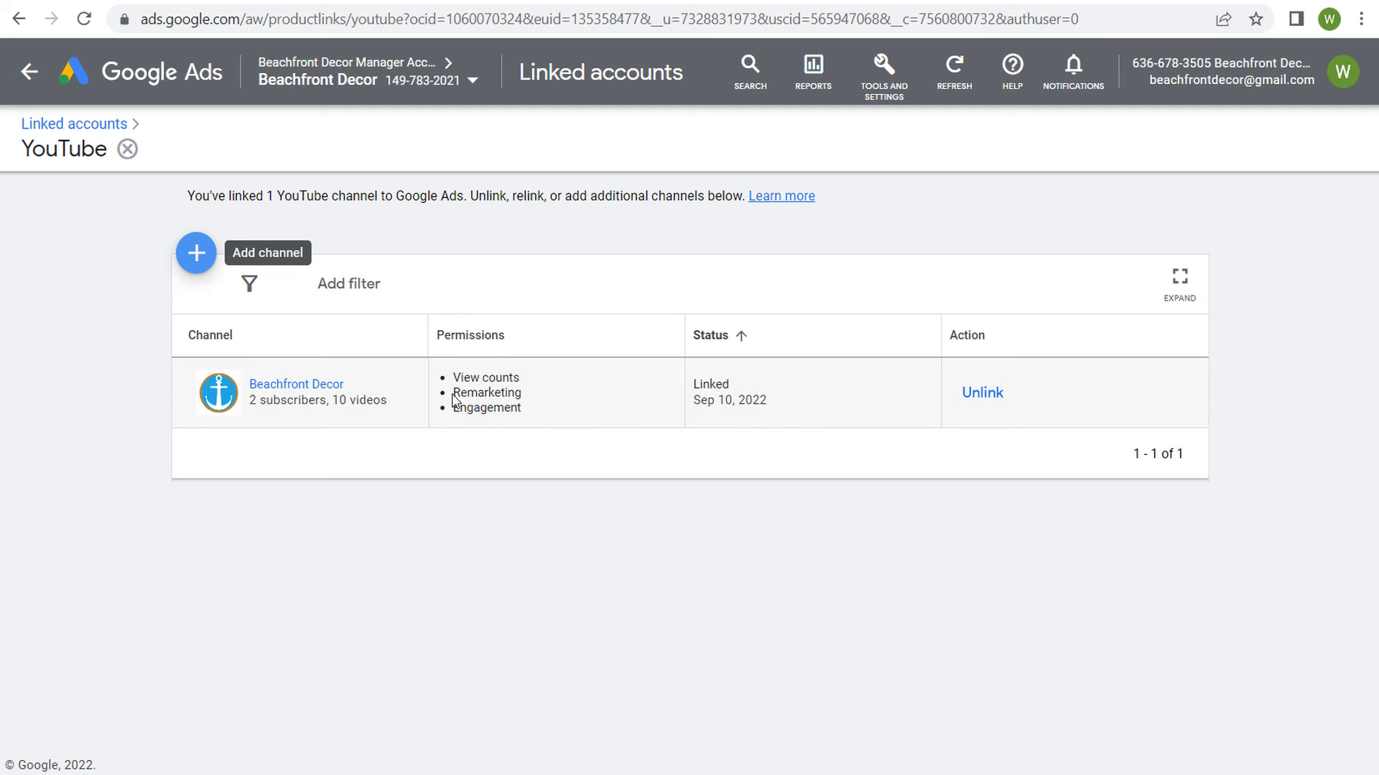
{"action": "left_click_drag", "start_coordinate": [453, 392], "coordinate": [540, 522]}
{"action": "left_click", "coordinate": [552, 582]}
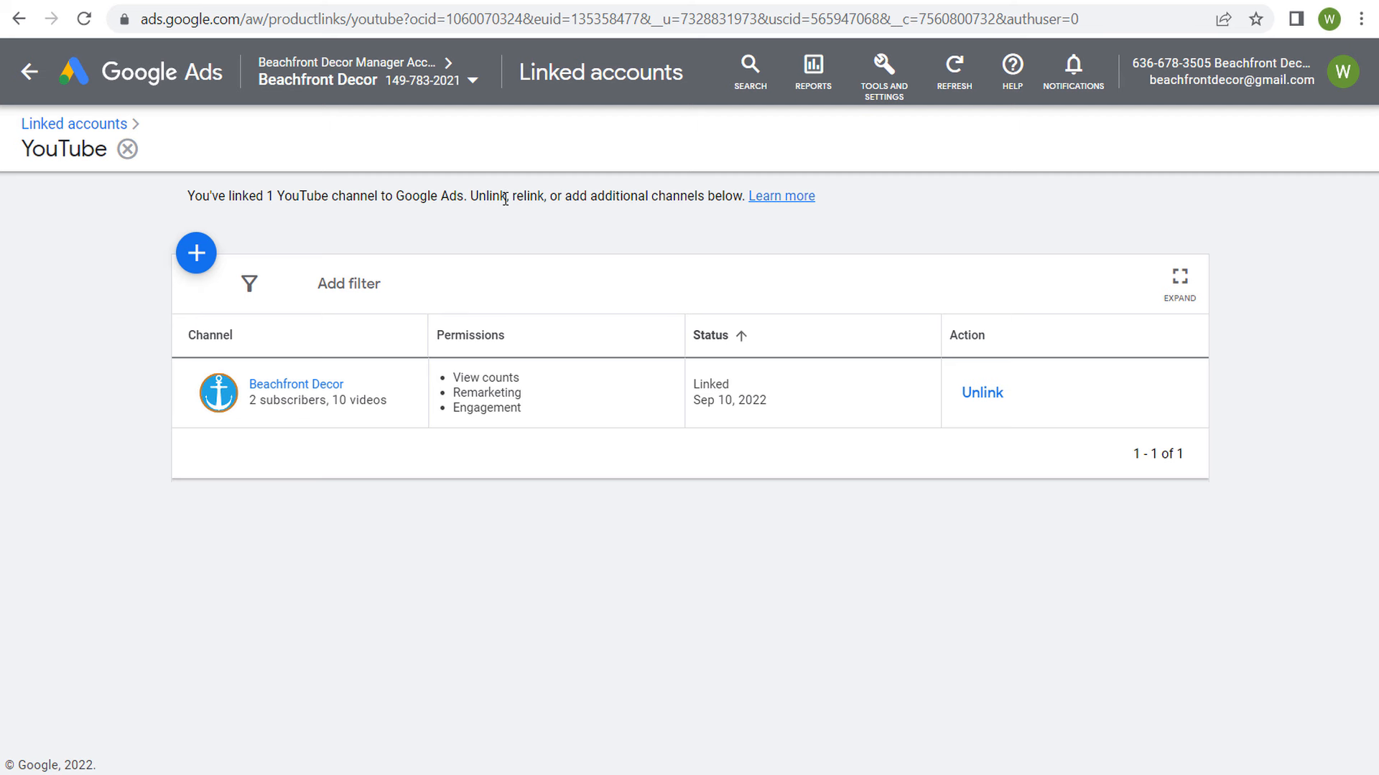
Step: Open the conversions summary to check for existing conversion actions
{"action": "left_click", "coordinate": [888, 94]}
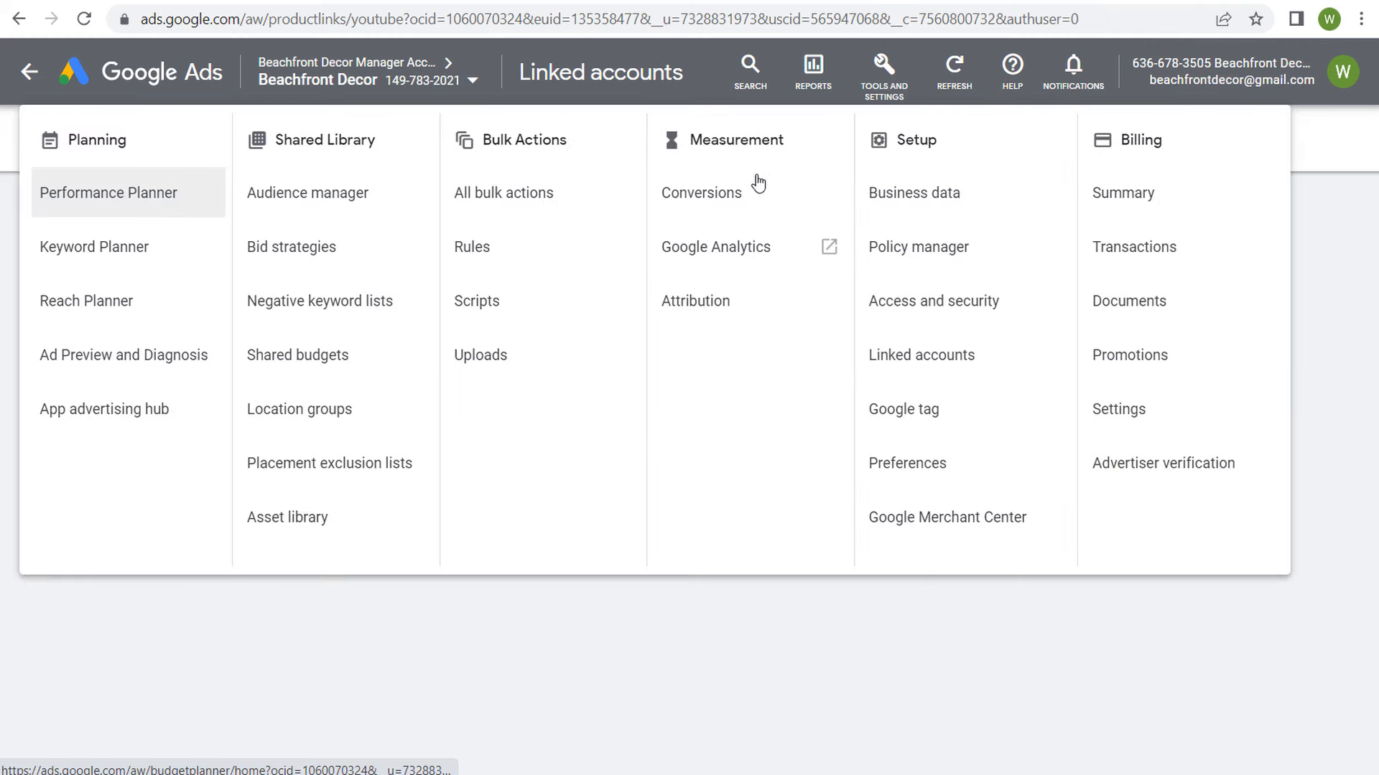
{"action": "left_click", "coordinate": [746, 200]}
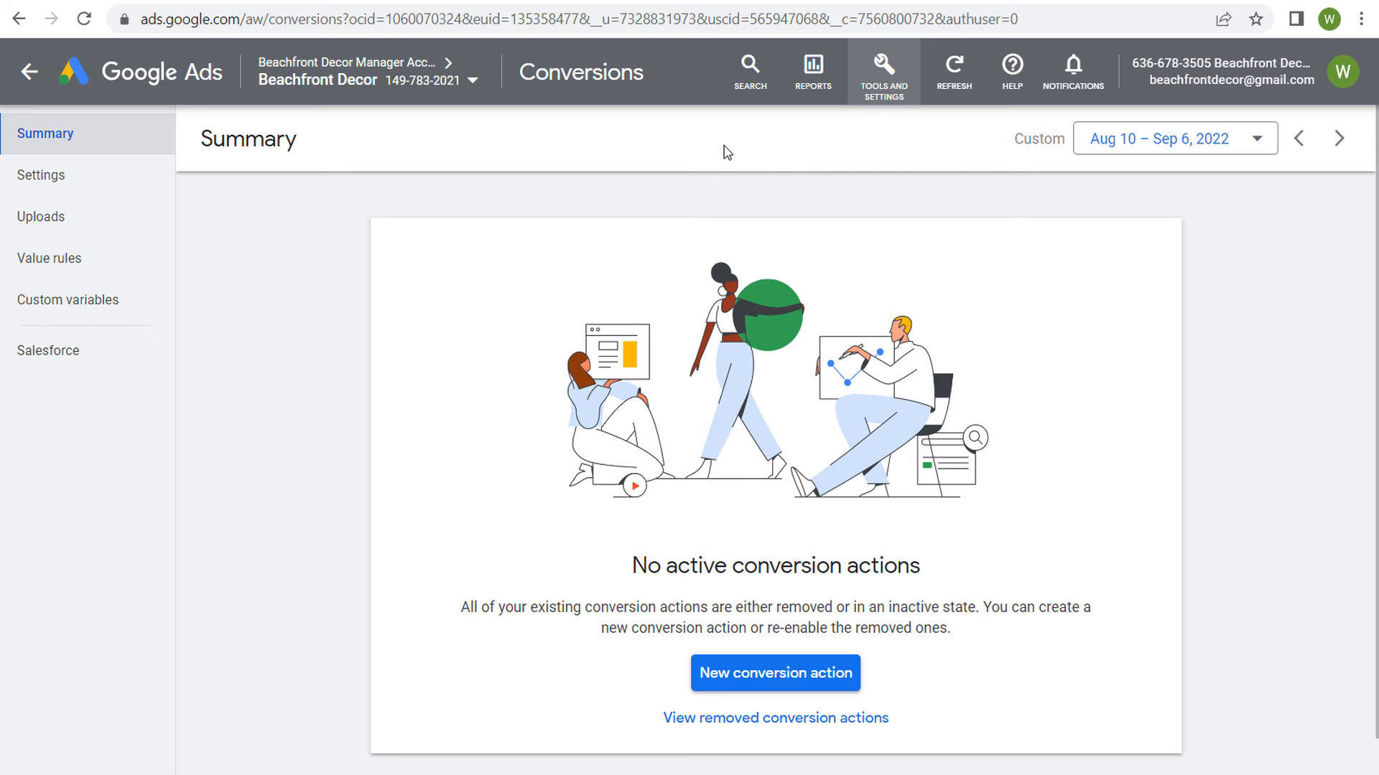
Step: Link the Beachfront Decor Google Analytics 4 property to the account, with import of Google Analytics audiences enabled
{"action": "left_click", "coordinate": [873, 90]}
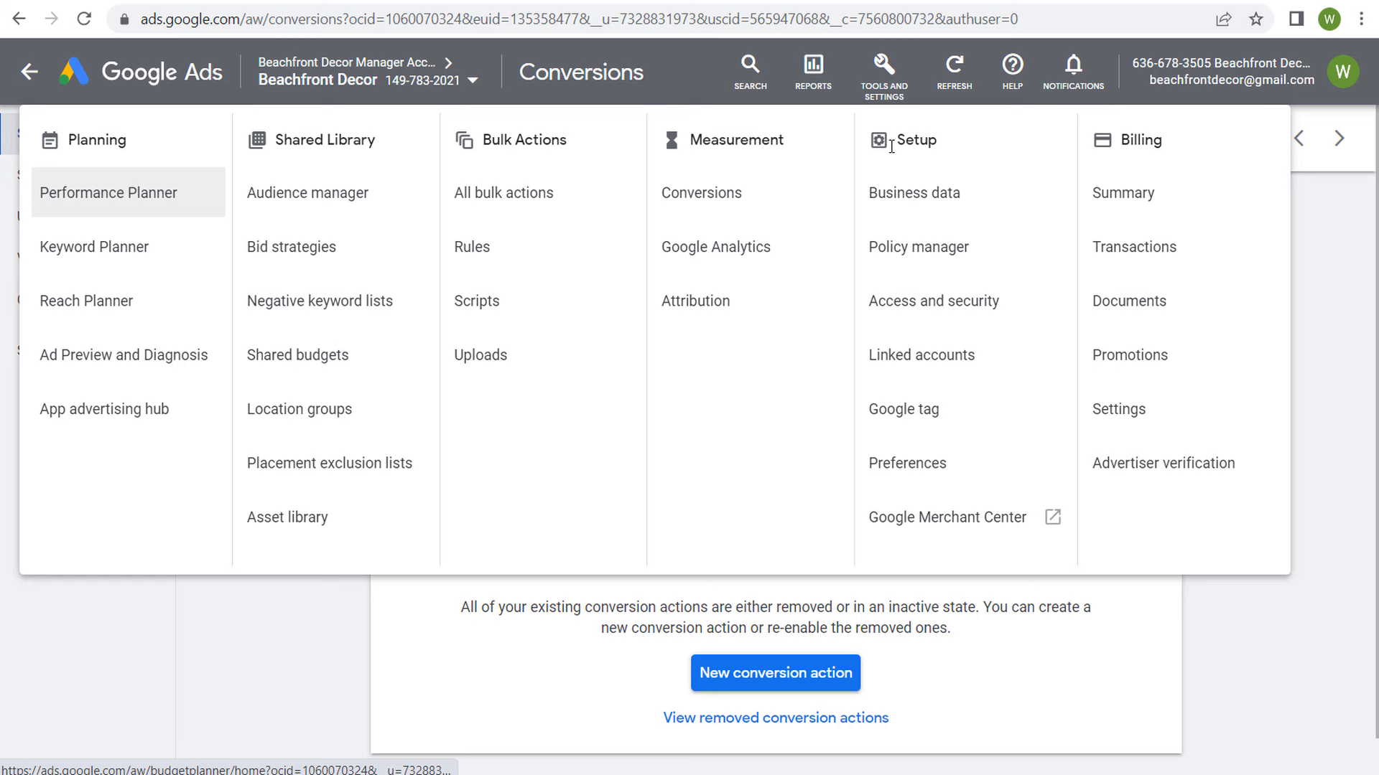
{"action": "left_click", "coordinate": [922, 372]}
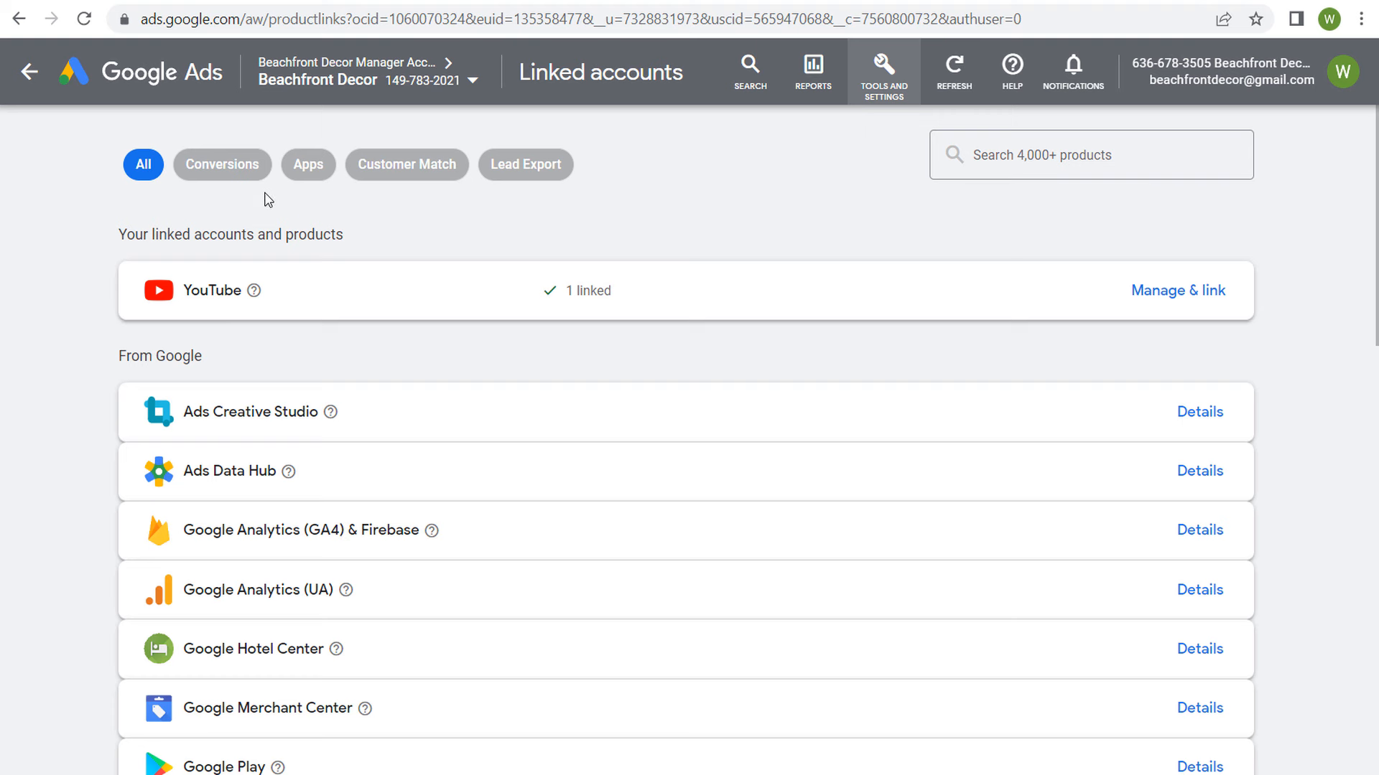
{"action": "left_click", "coordinate": [1213, 533]}
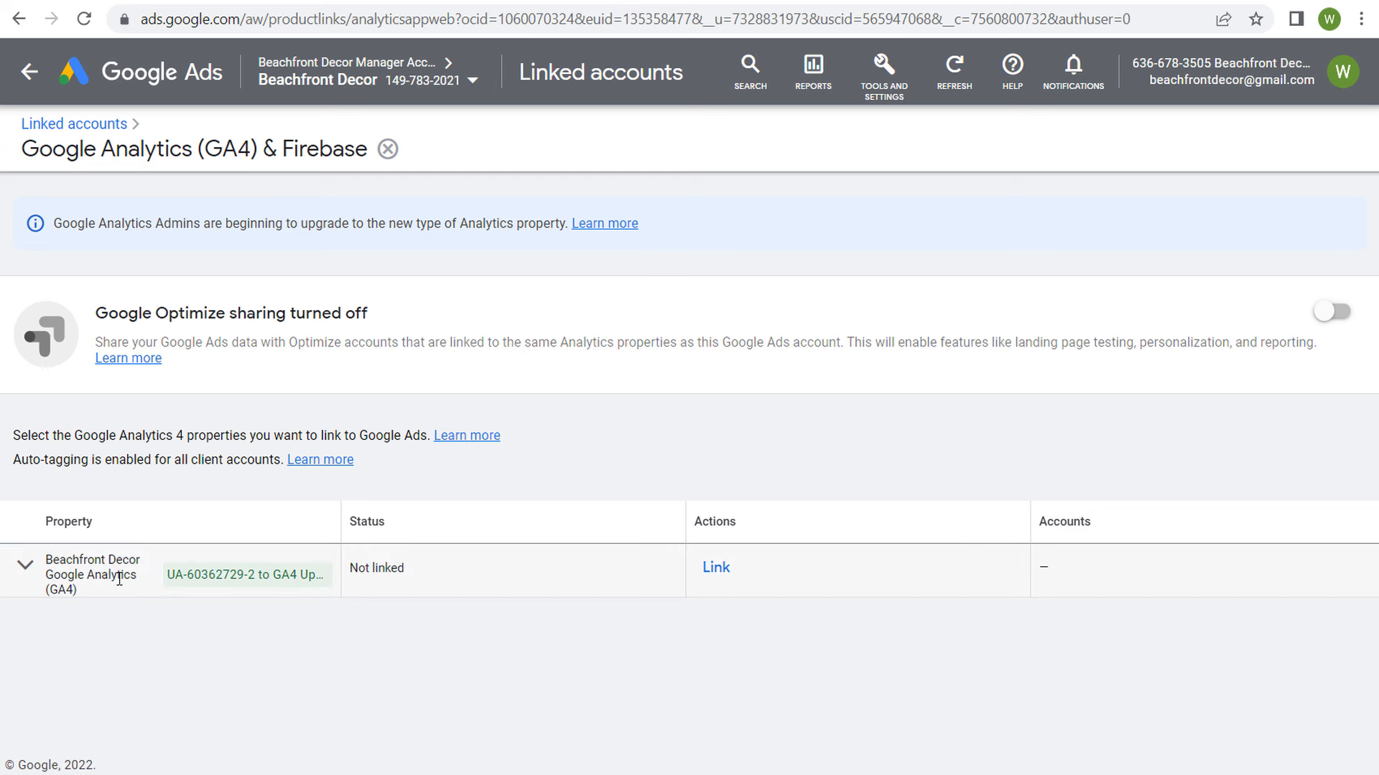
{"action": "left_click", "coordinate": [714, 575]}
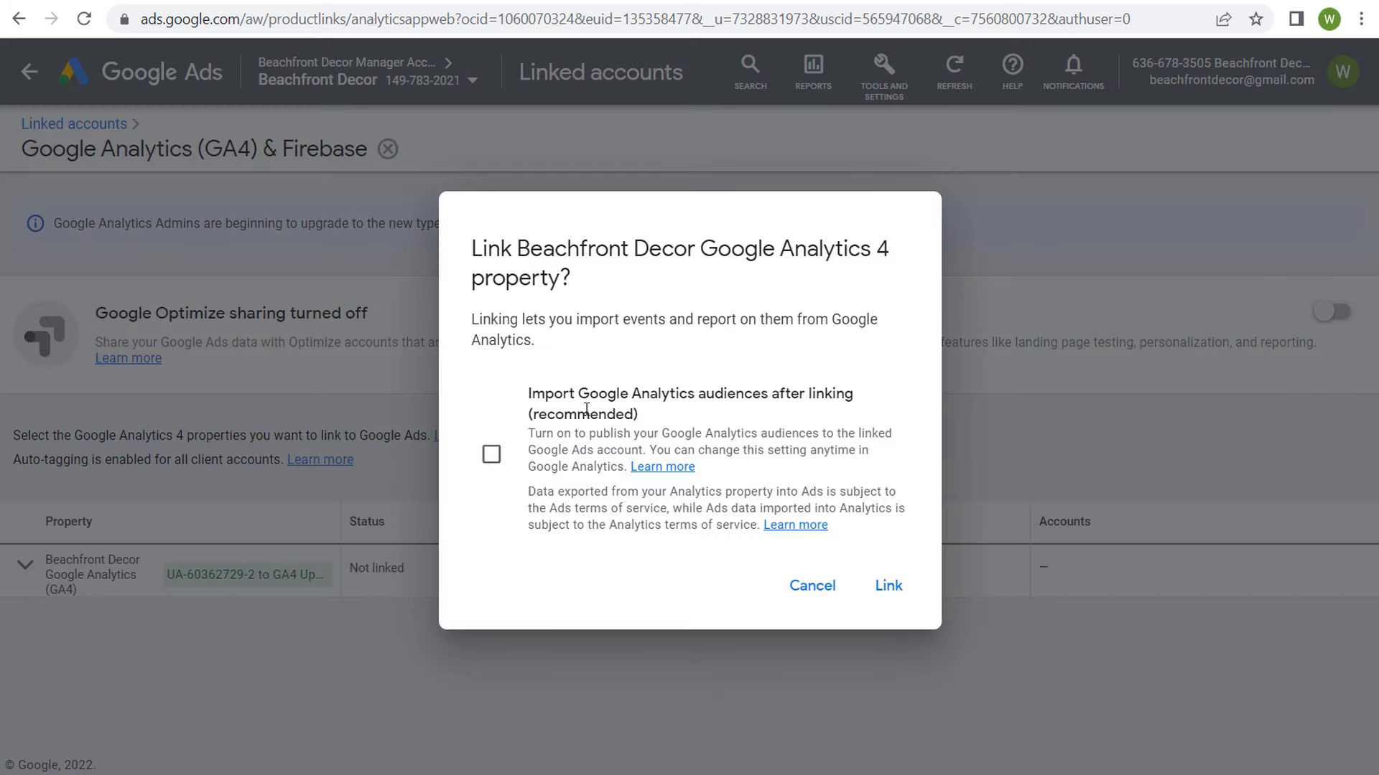
{"action": "left_click", "coordinate": [491, 455]}
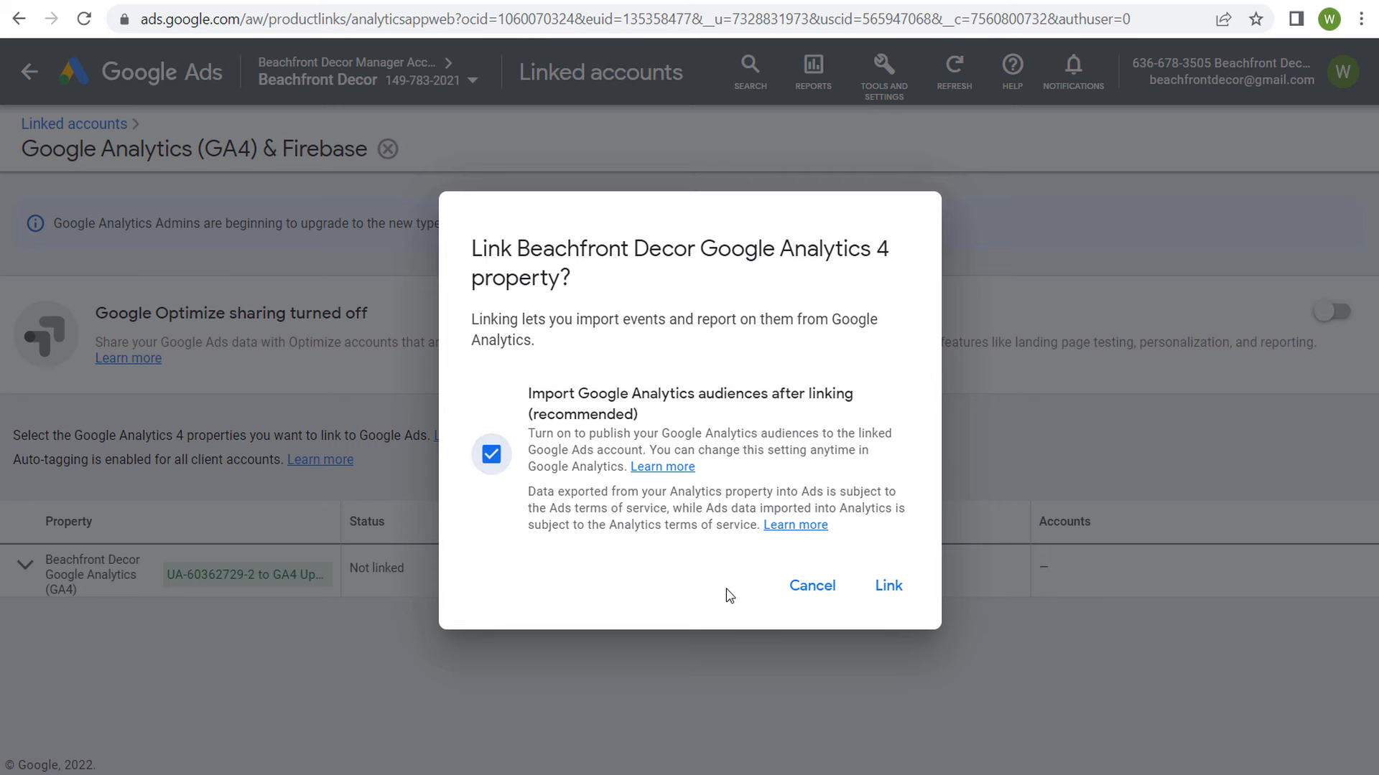
{"action": "left_click", "coordinate": [866, 588]}
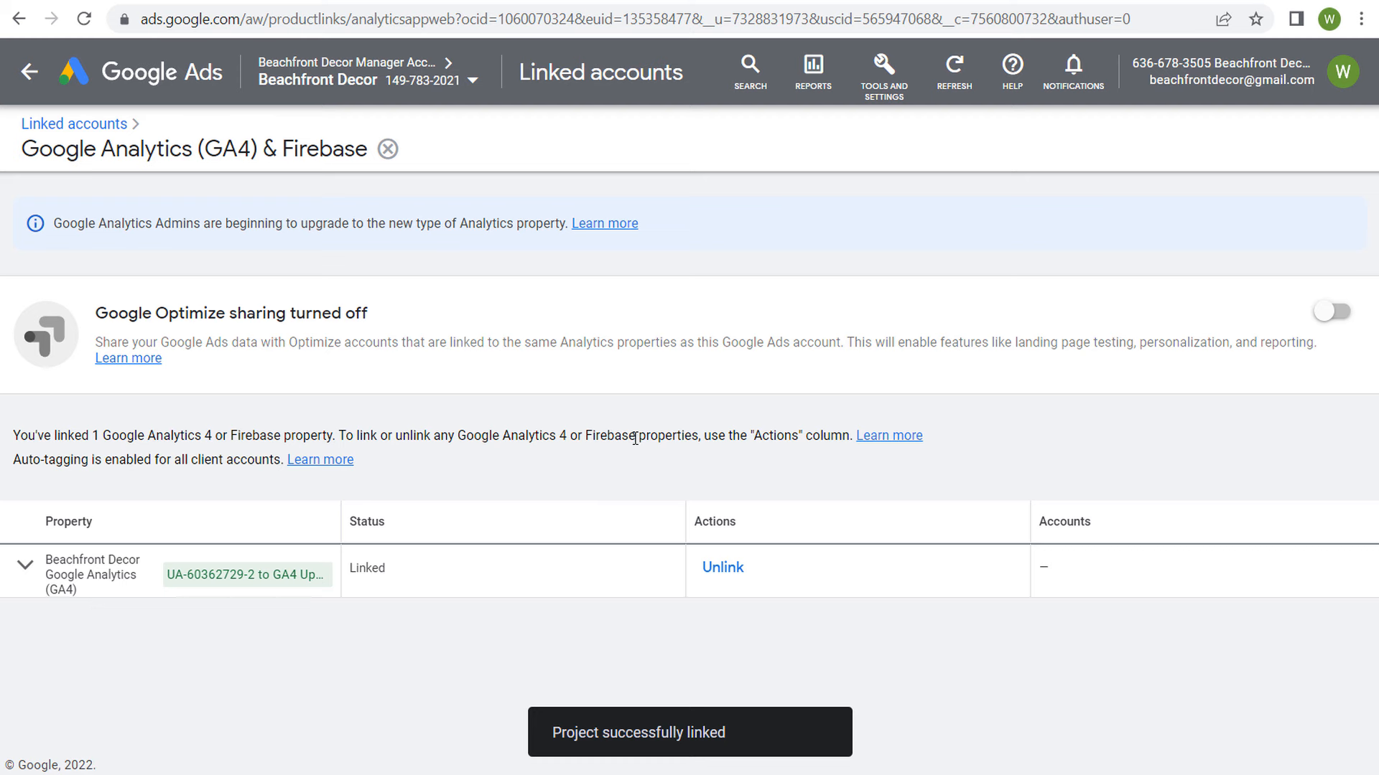
Step: Start a new conversion action of the Import kind, using Google Analytics 4 properties with Web as the source
{"action": "left_click", "coordinate": [884, 85]}
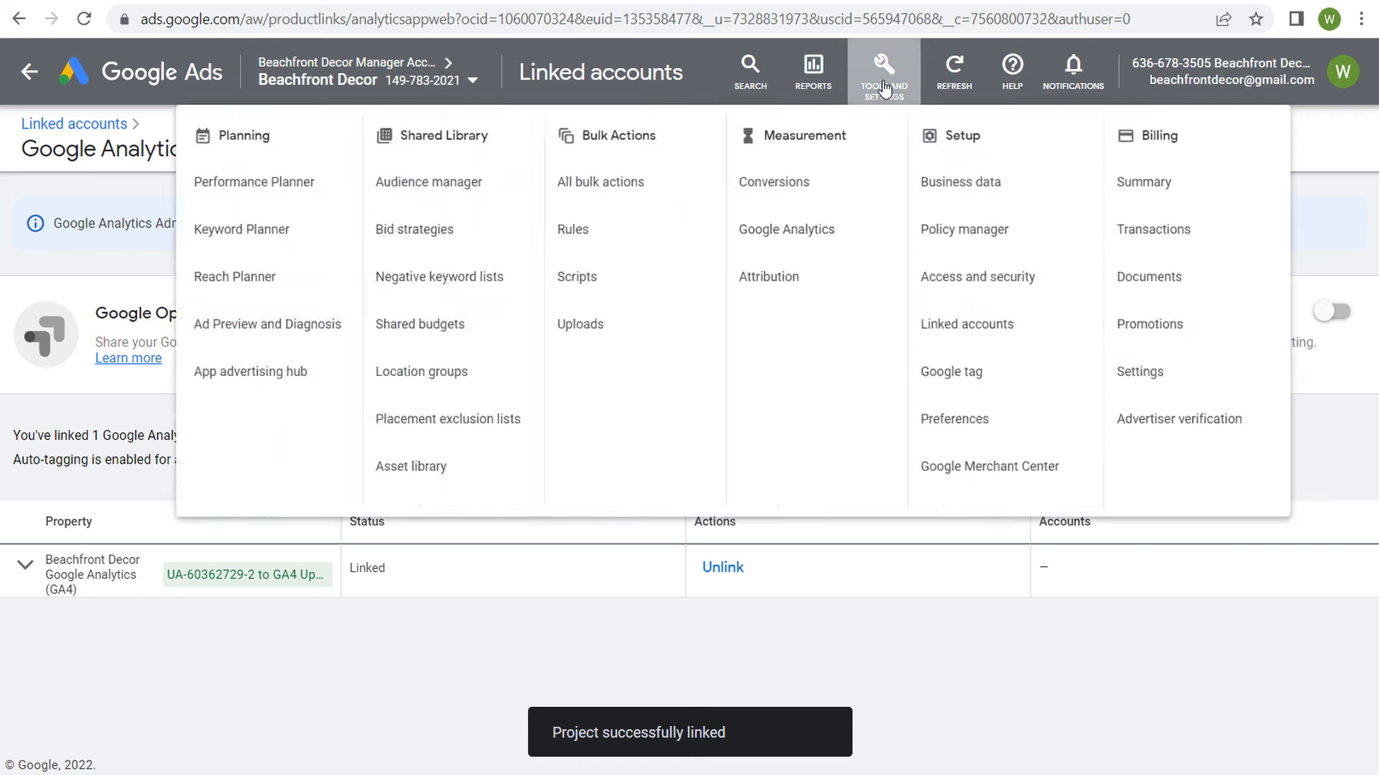
{"action": "left_click", "coordinate": [726, 198]}
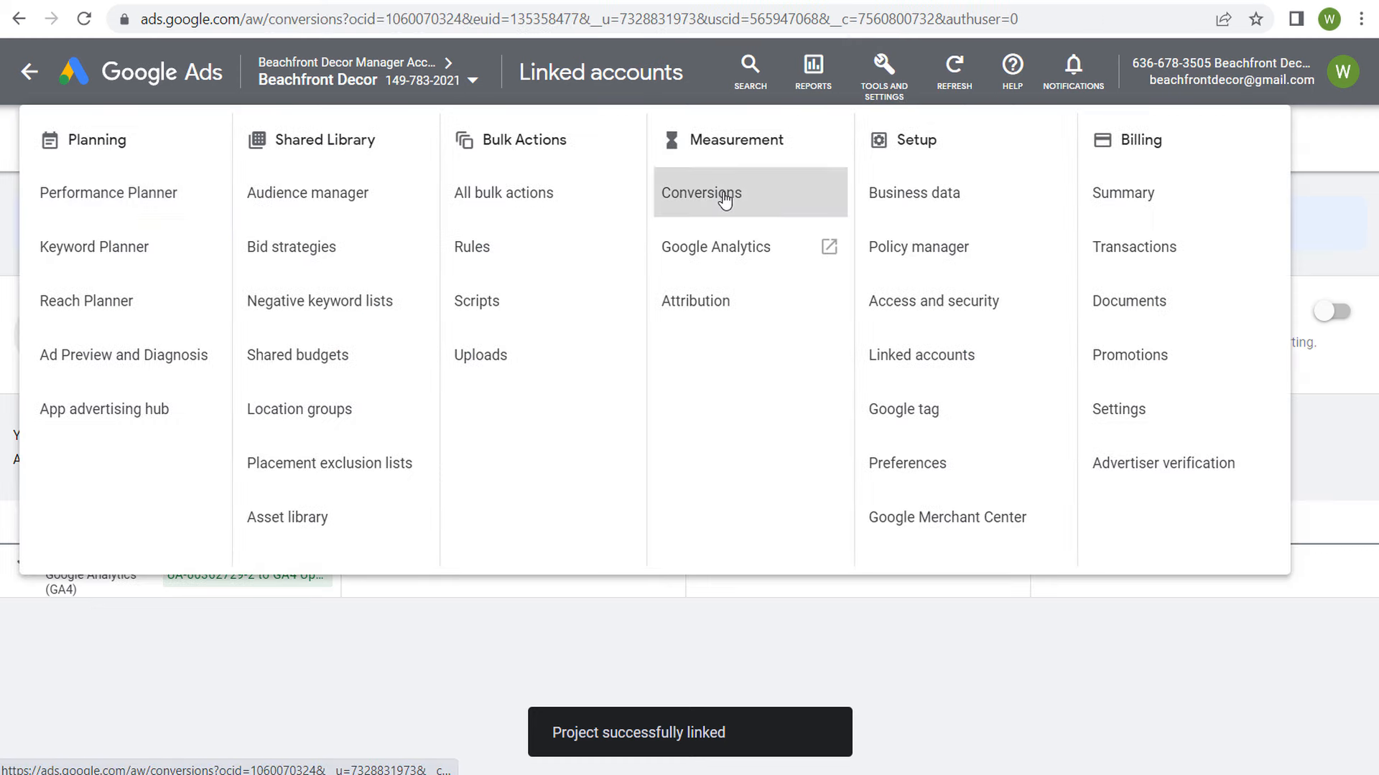
{"action": "left_click", "coordinate": [781, 675]}
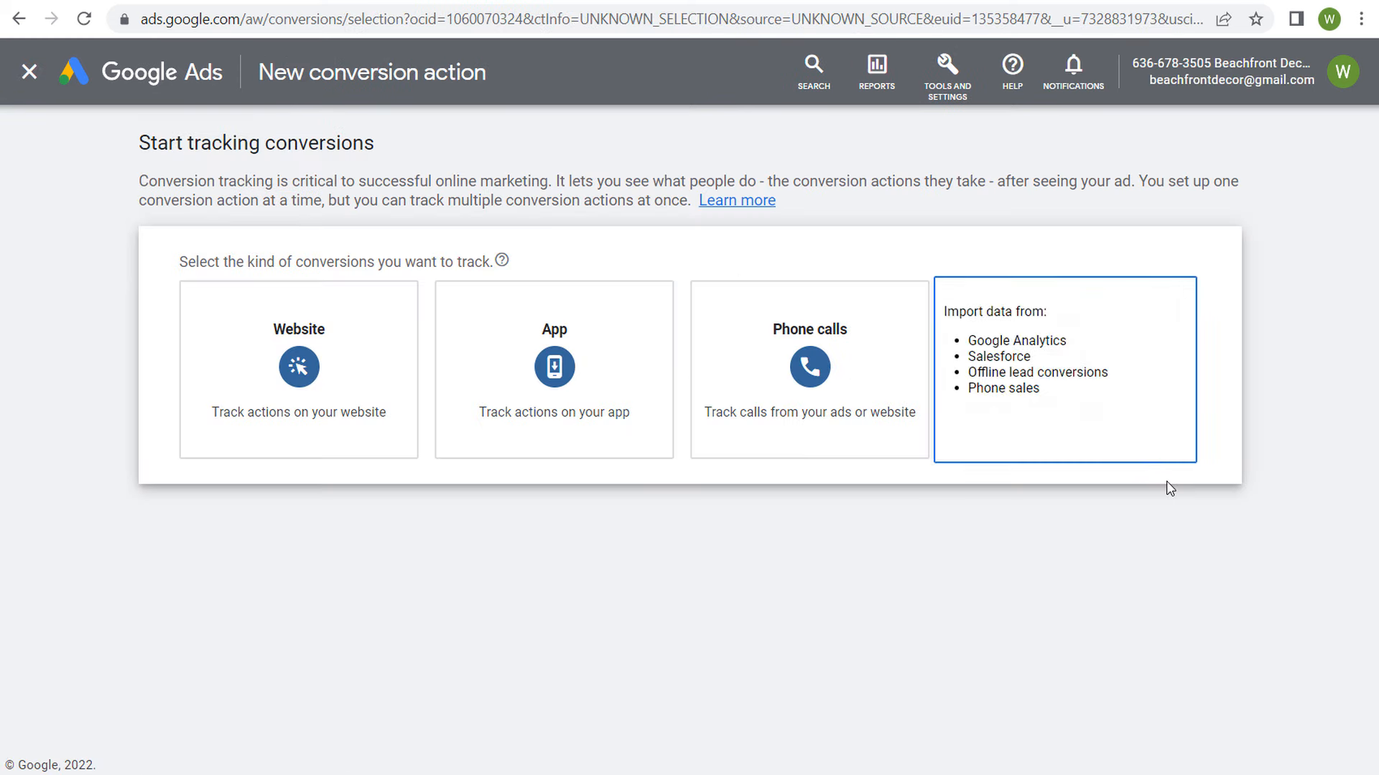
{"action": "left_click", "coordinate": [1081, 410]}
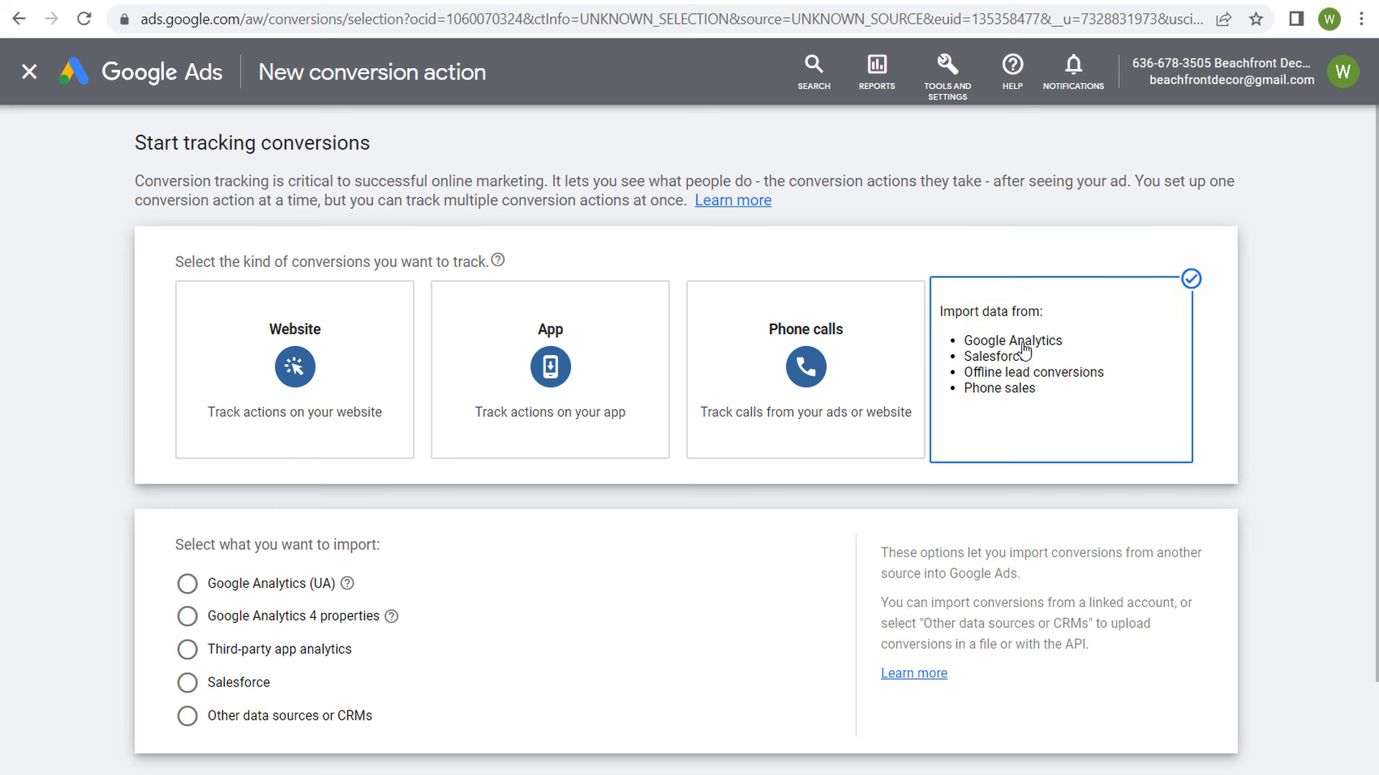
{"action": "left_click", "coordinate": [189, 618]}
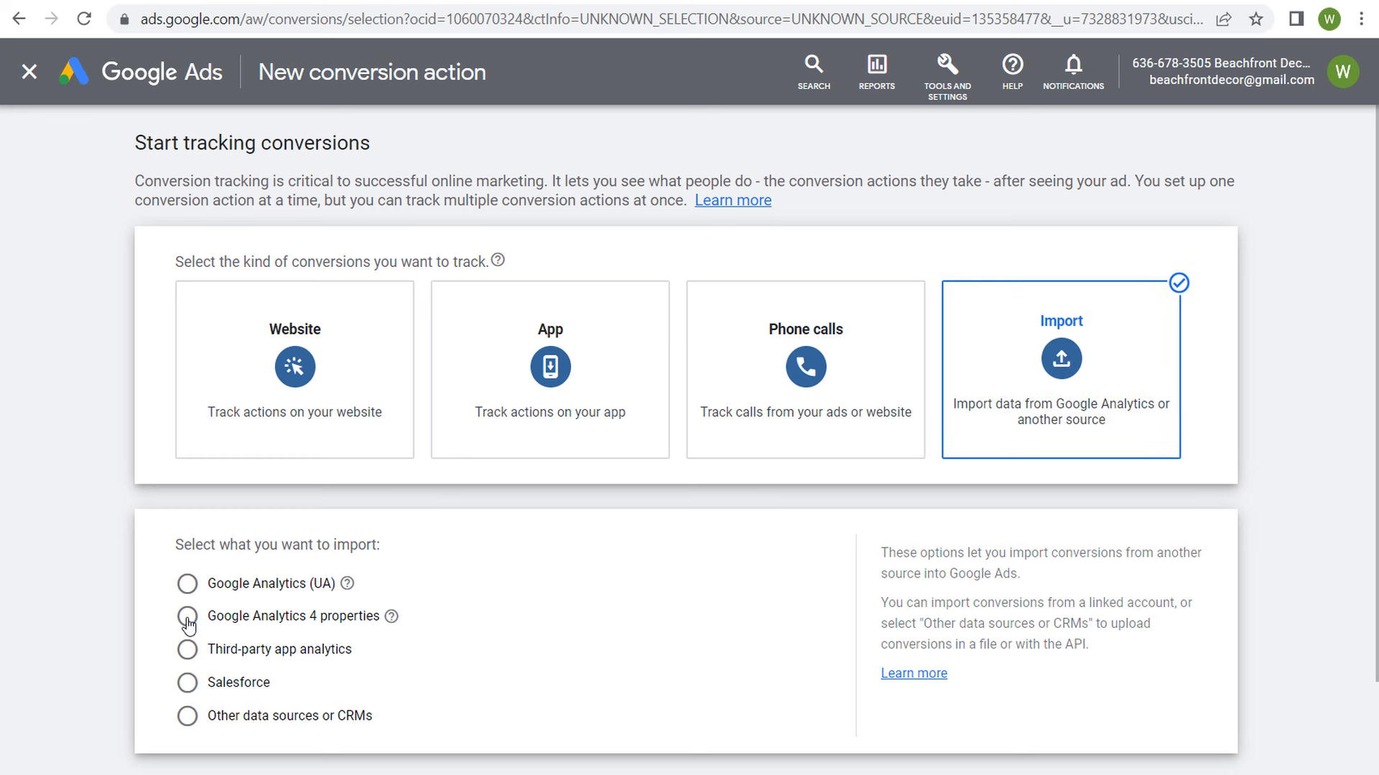
{"action": "scroll", "coordinate": [496, 617], "scroll_direction": "down", "scroll_amount": 2}
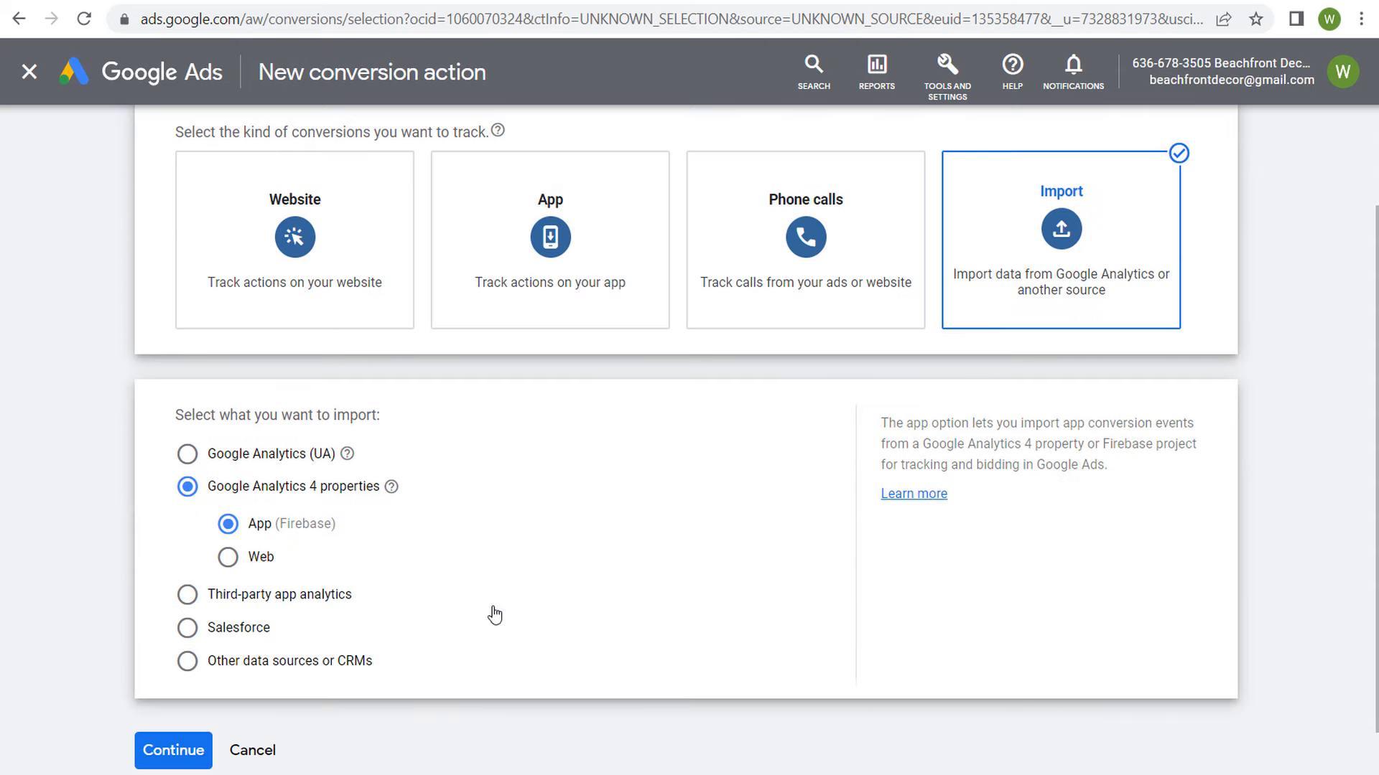
{"action": "left_click", "coordinate": [227, 557]}
{"action": "scroll", "coordinate": [445, 559], "scroll_direction": "down", "scroll_amount": 1}
{"action": "left_click", "coordinate": [185, 691]}
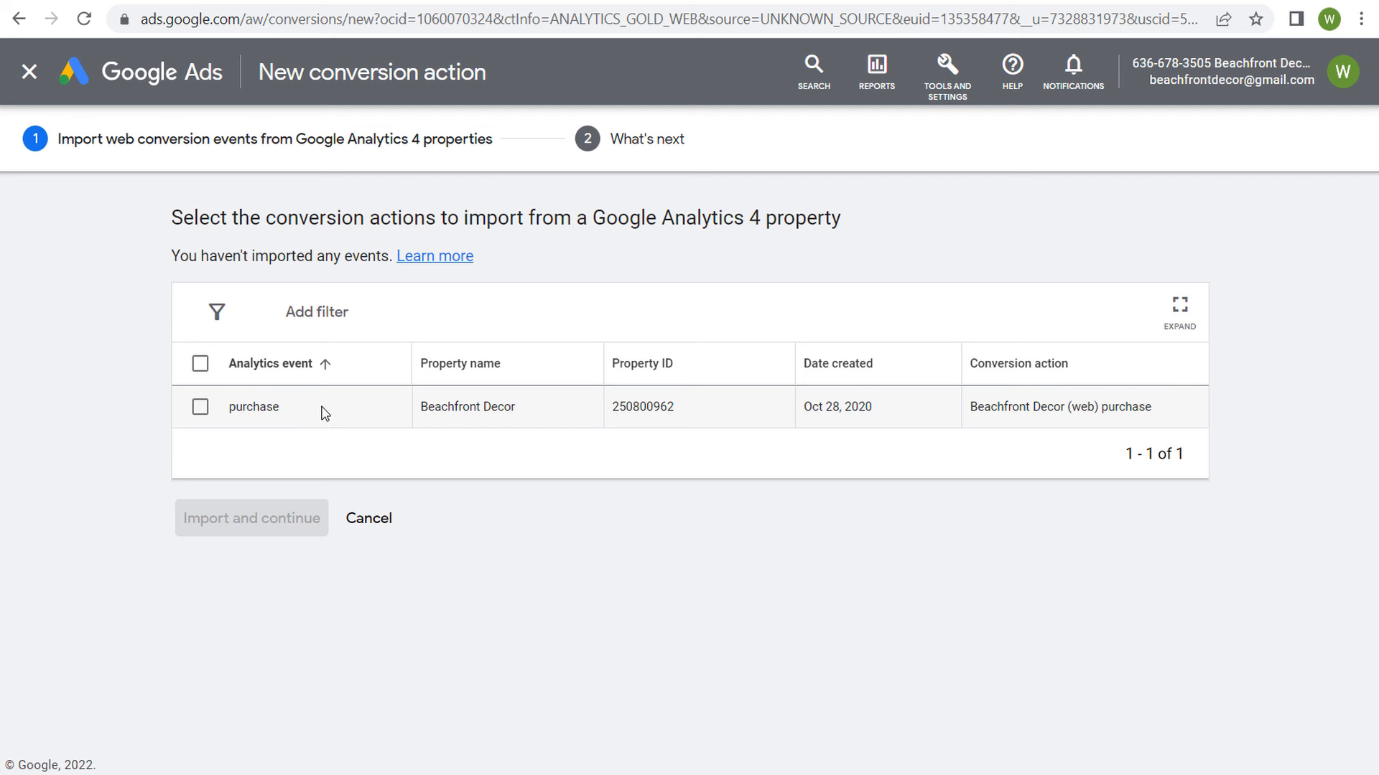
Step: Import the purchase event from the Beachfront Decor Google Analytics 4 property as a conversion action
{"action": "left_click", "coordinate": [199, 408]}
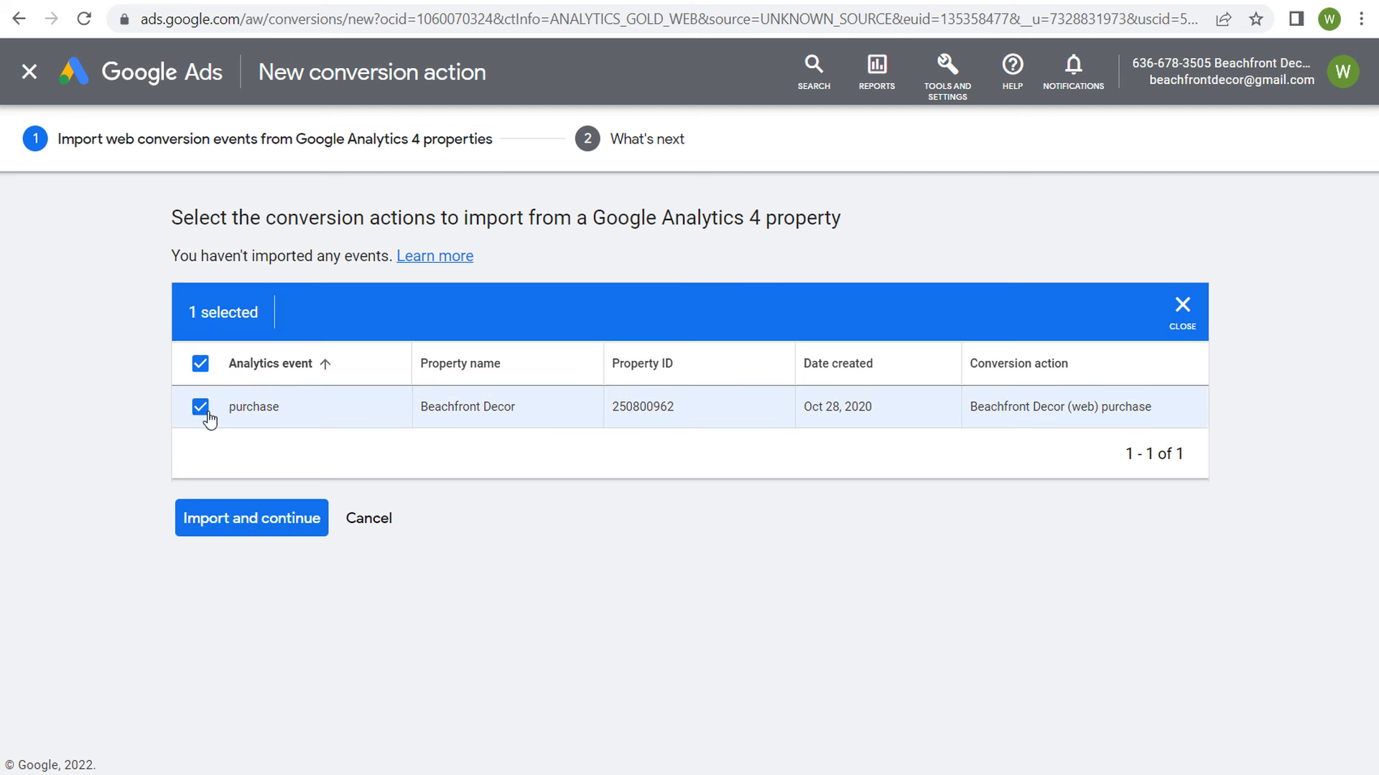
{"action": "left_click", "coordinate": [275, 518]}
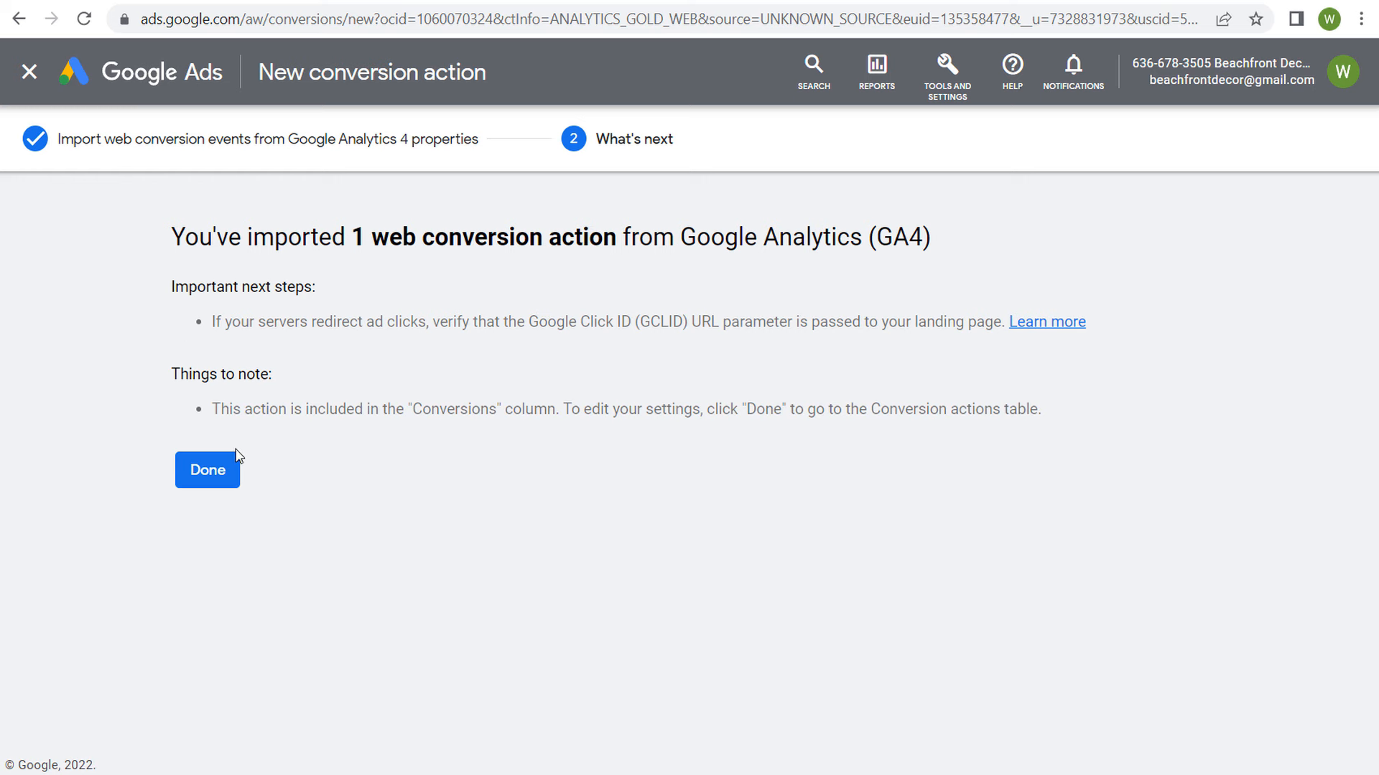
Step: Finish the Google Analytics 4 import and open the details of the Beachfront Decor (web) purchase conversion action
{"action": "left_click", "coordinate": [207, 481]}
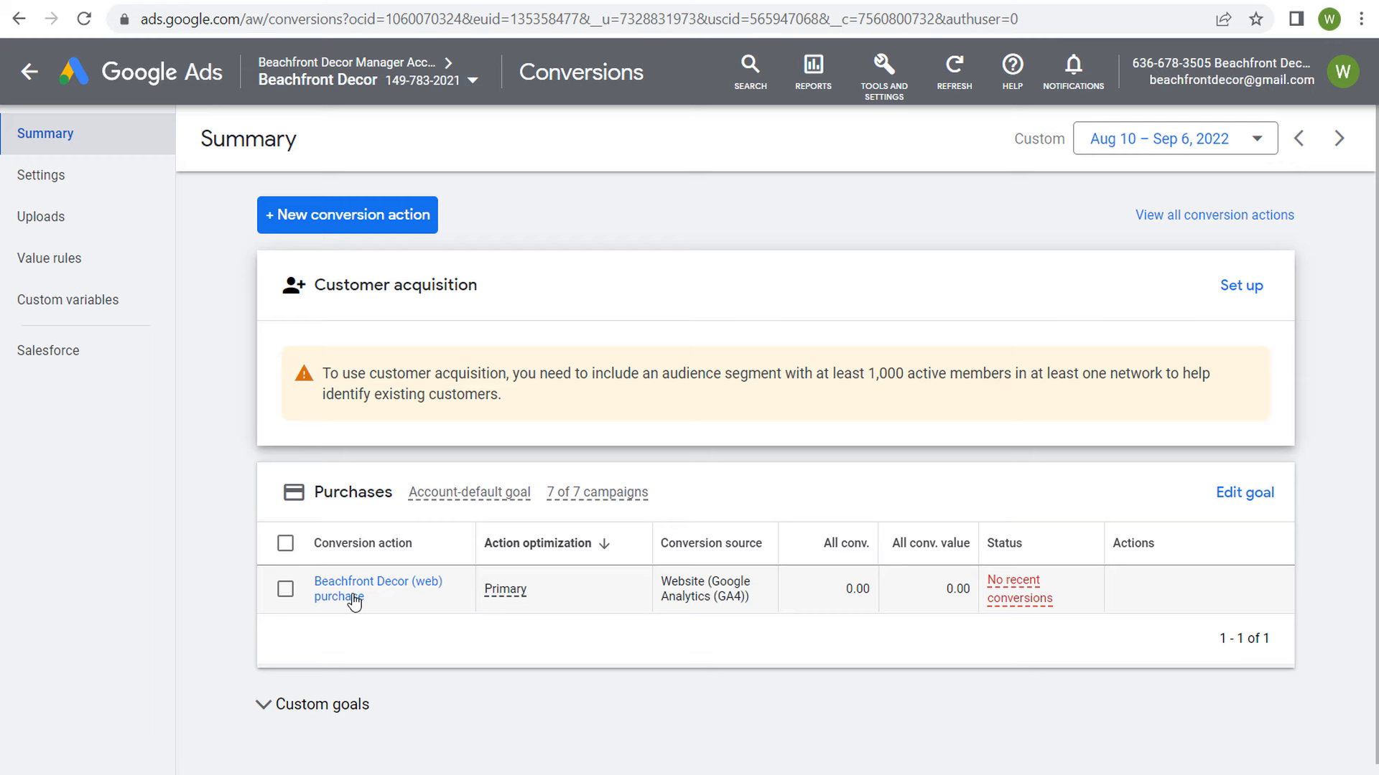
{"action": "left_click", "coordinate": [354, 601]}
{"action": "right_click", "coordinate": [352, 600]}
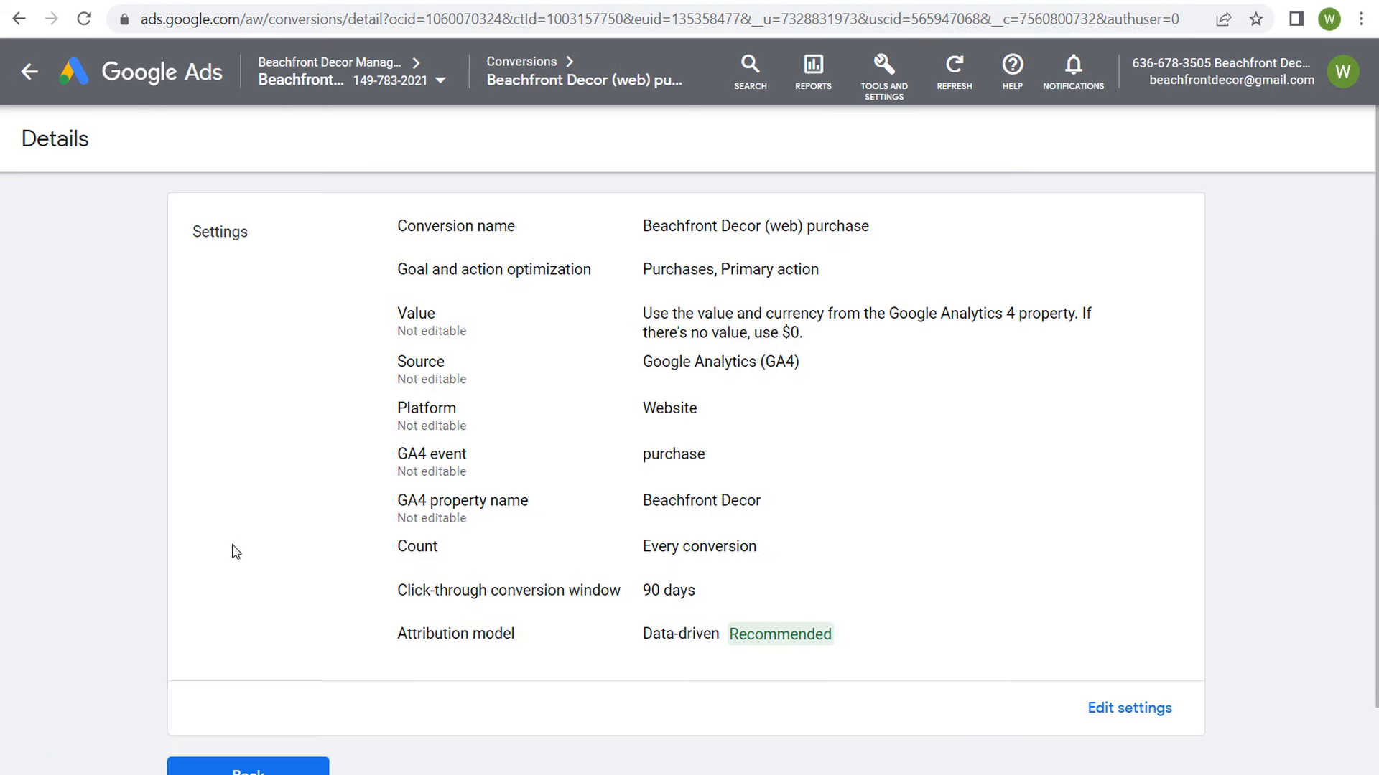
Step: Examine the purchase conversion action's settings, including goal optimization, value, source, count, conversion window and attribution model, and return to the conversions summary
{"action": "left_click", "coordinate": [1098, 711]}
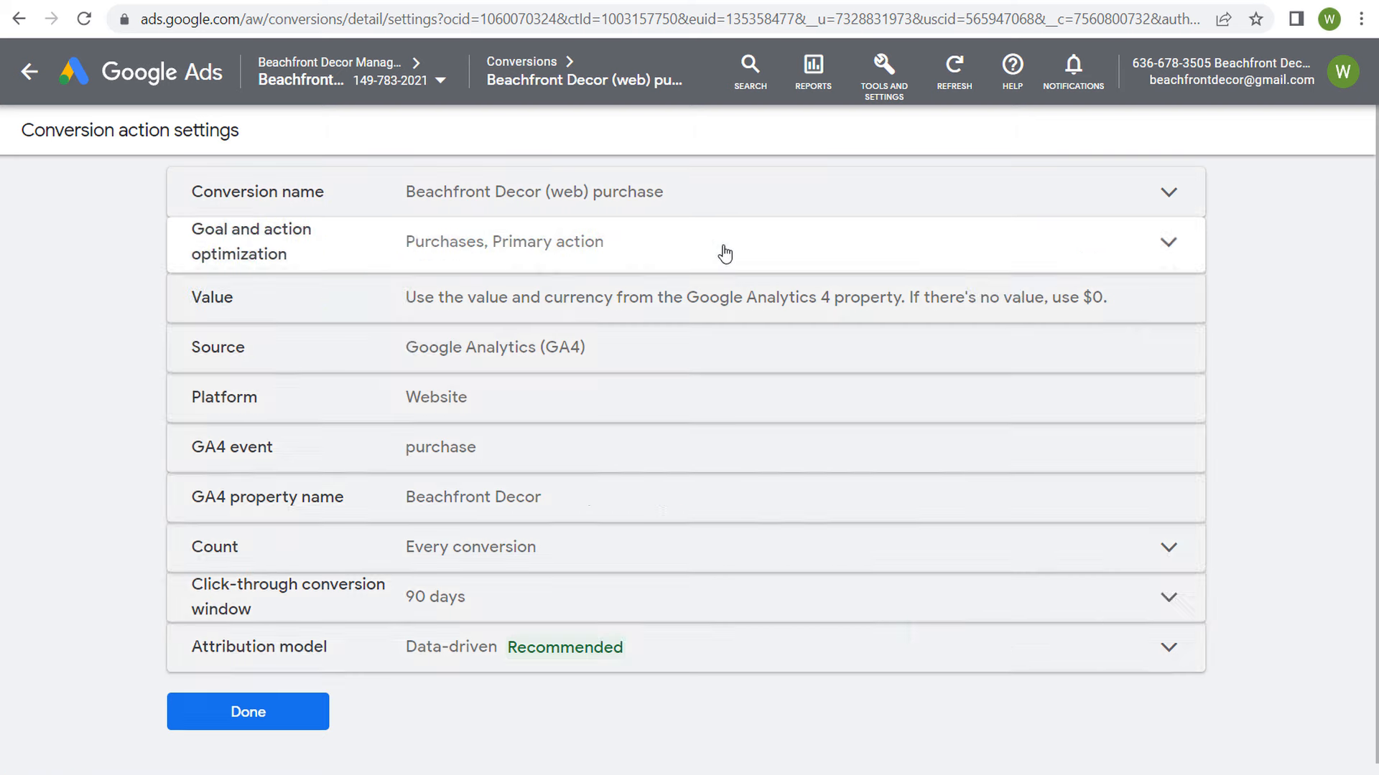
{"action": "left_click", "coordinate": [723, 252]}
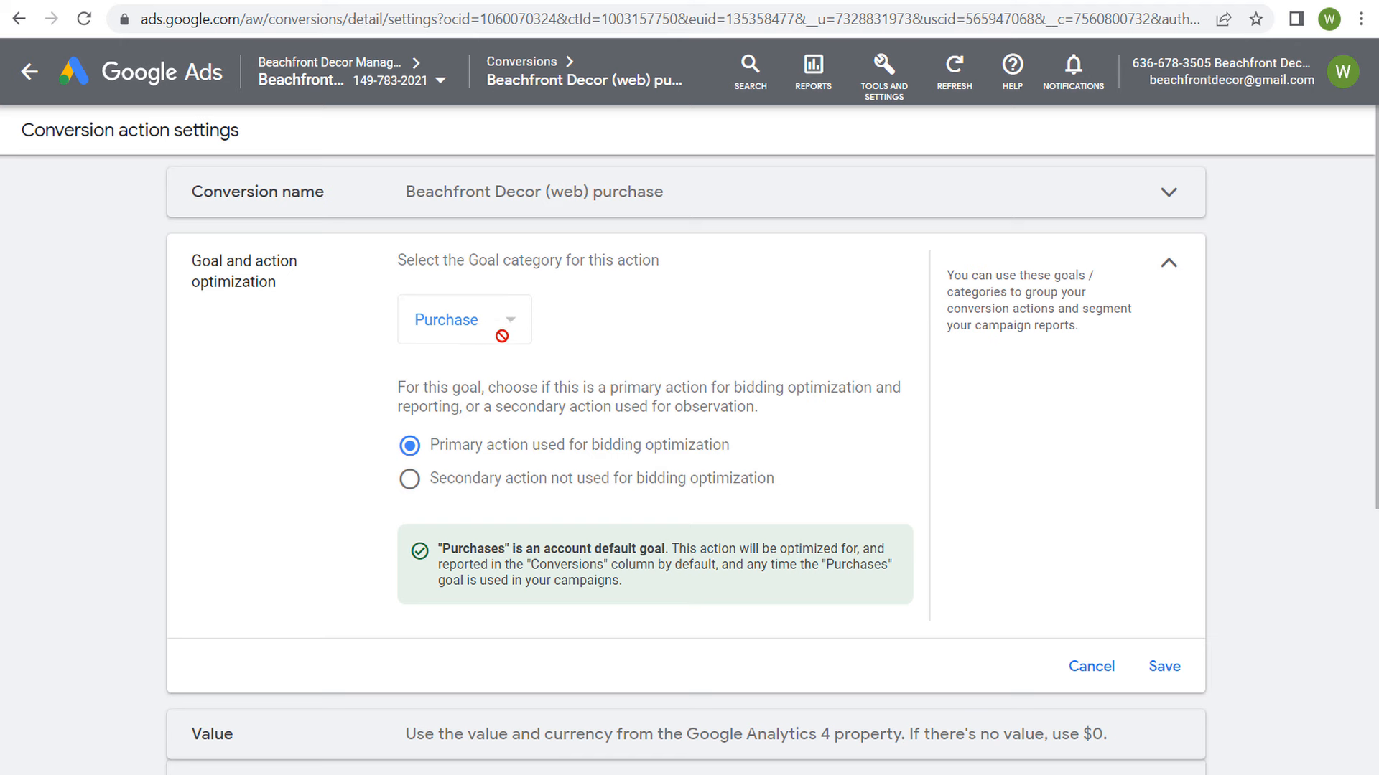
{"action": "scroll", "coordinate": [646, 322], "scroll_direction": "down", "scroll_amount": 3}
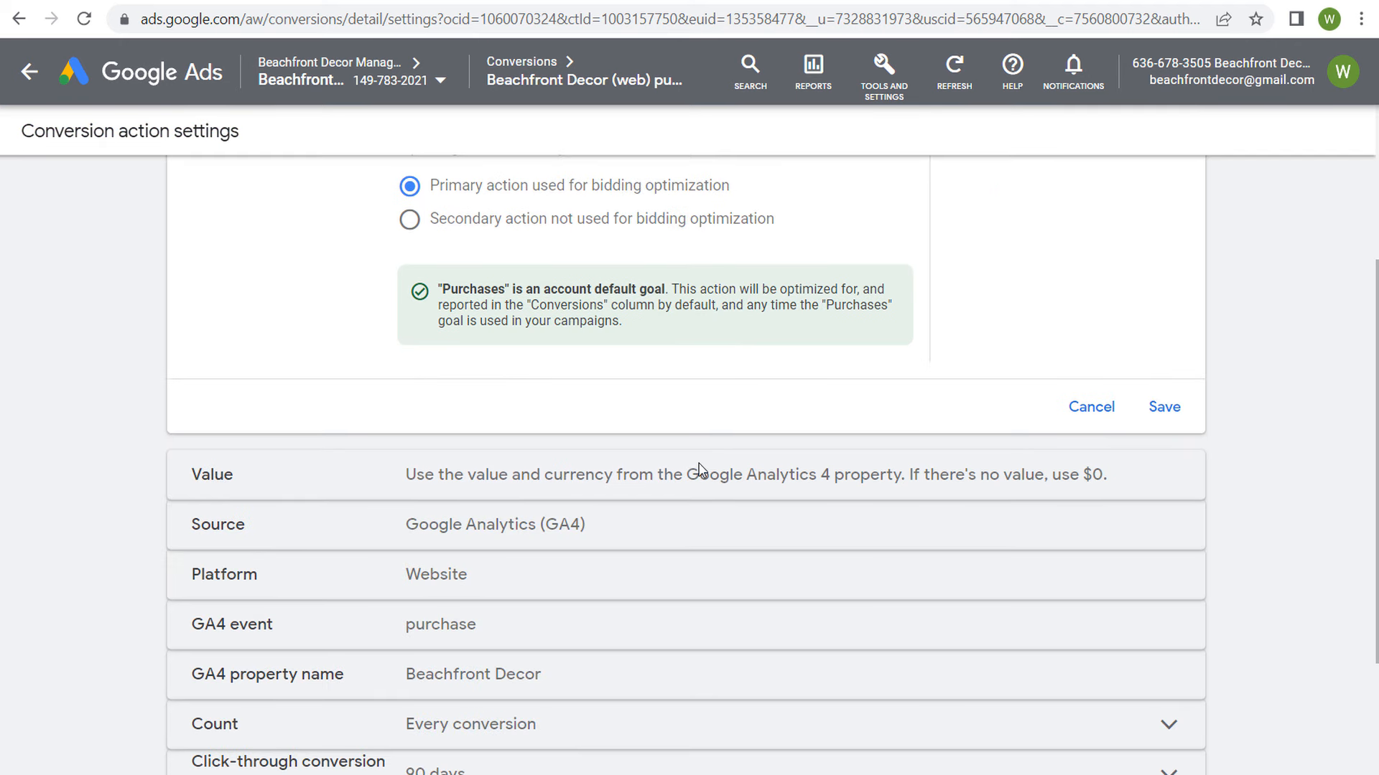
{"action": "left_click_drag", "start_coordinate": [577, 479], "coordinate": [921, 483]}
{"action": "left_click", "coordinate": [836, 507]}
{"action": "left_click_drag", "start_coordinate": [415, 530], "coordinate": [652, 530]}
{"action": "left_click", "coordinate": [652, 528]}
{"action": "scroll", "coordinate": [655, 506], "scroll_direction": "down", "scroll_amount": 3}
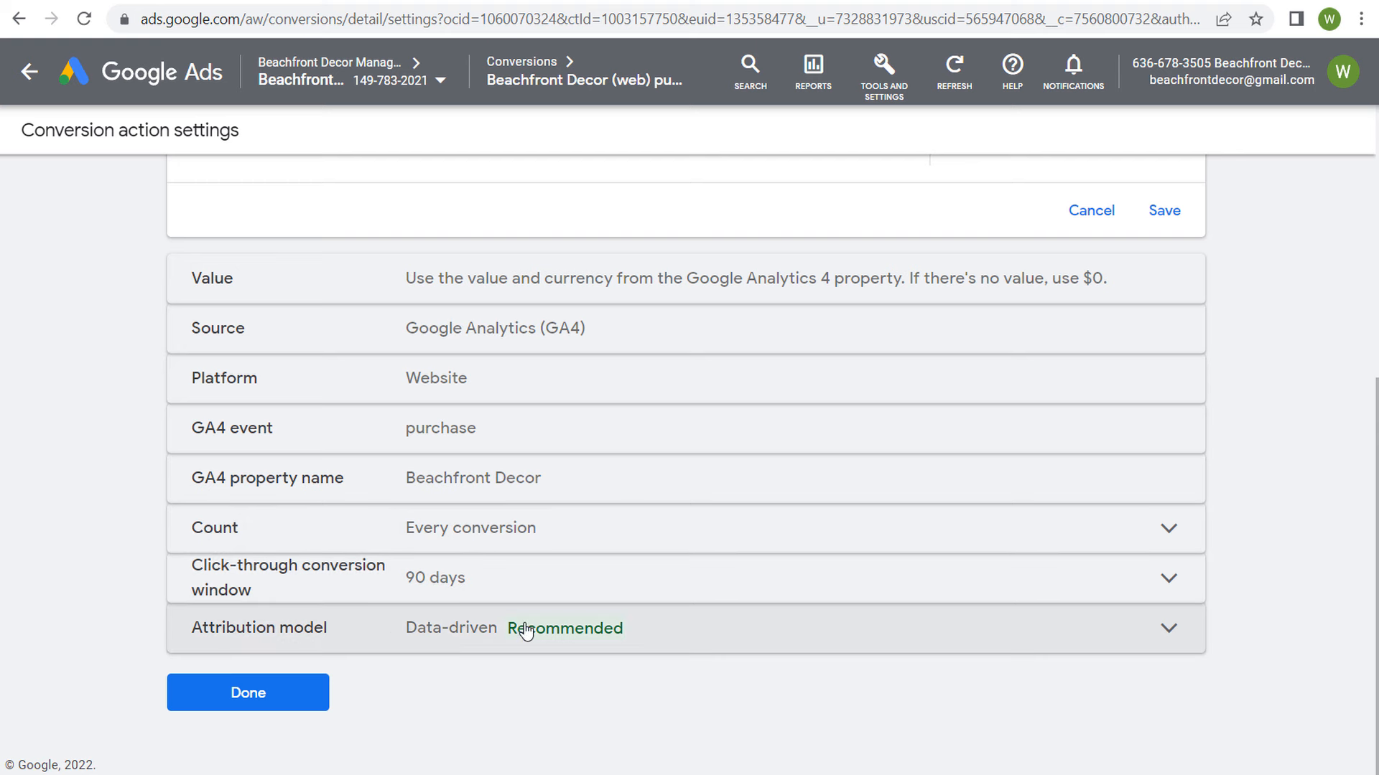
{"action": "left_click", "coordinate": [255, 696]}
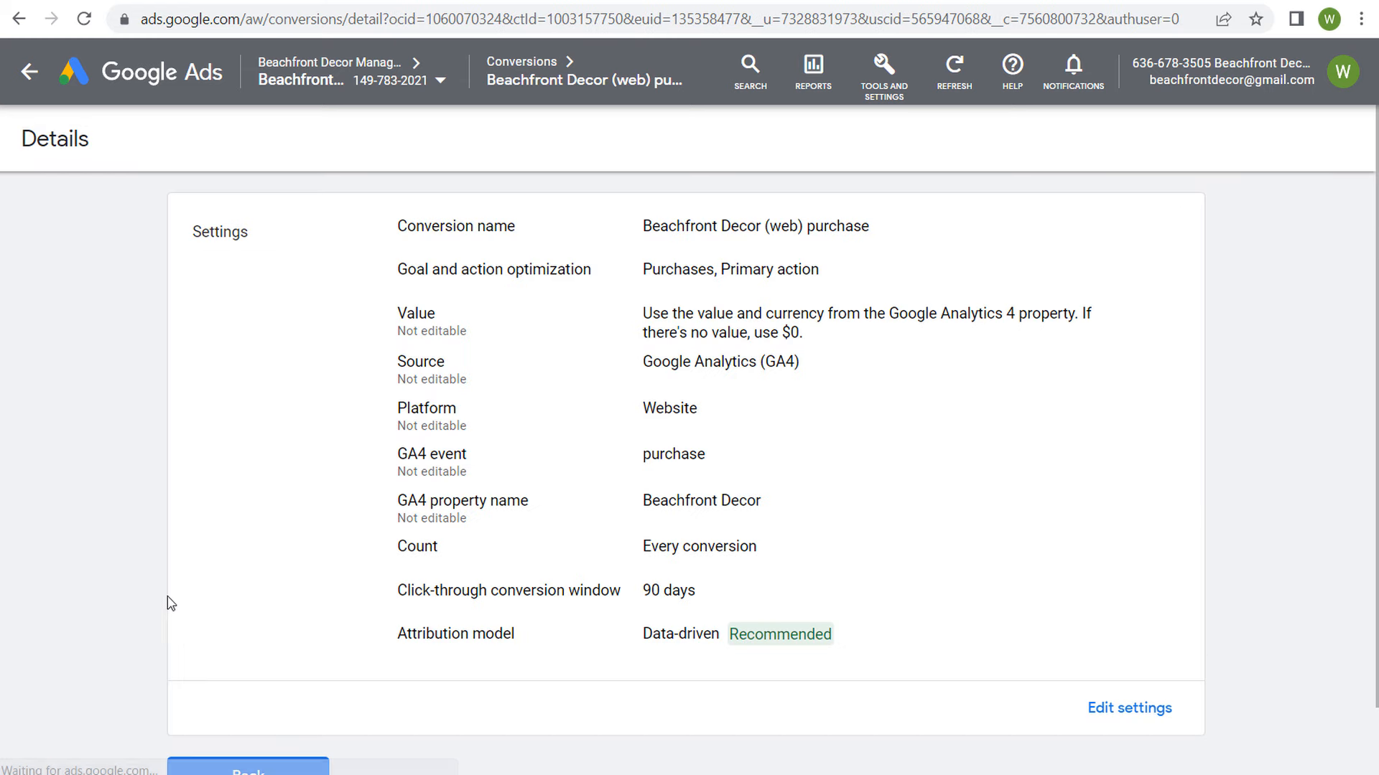
{"action": "scroll", "coordinate": [311, 535], "scroll_direction": "down", "scroll_amount": 1}
{"action": "left_click", "coordinate": [267, 695]}
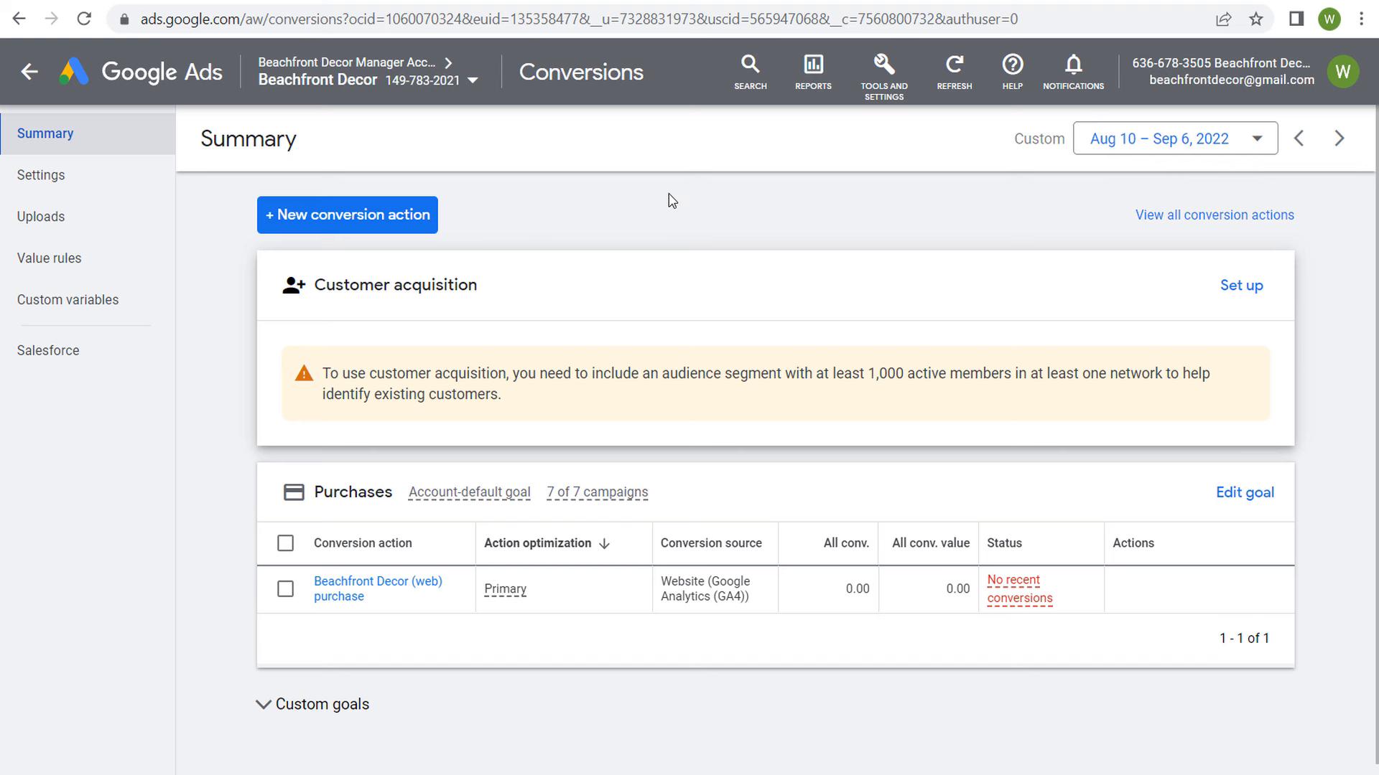
Step: Start a new conversion action of the Website kind and scan the domain beachfrontdecor.com
{"action": "left_click", "coordinate": [279, 216]}
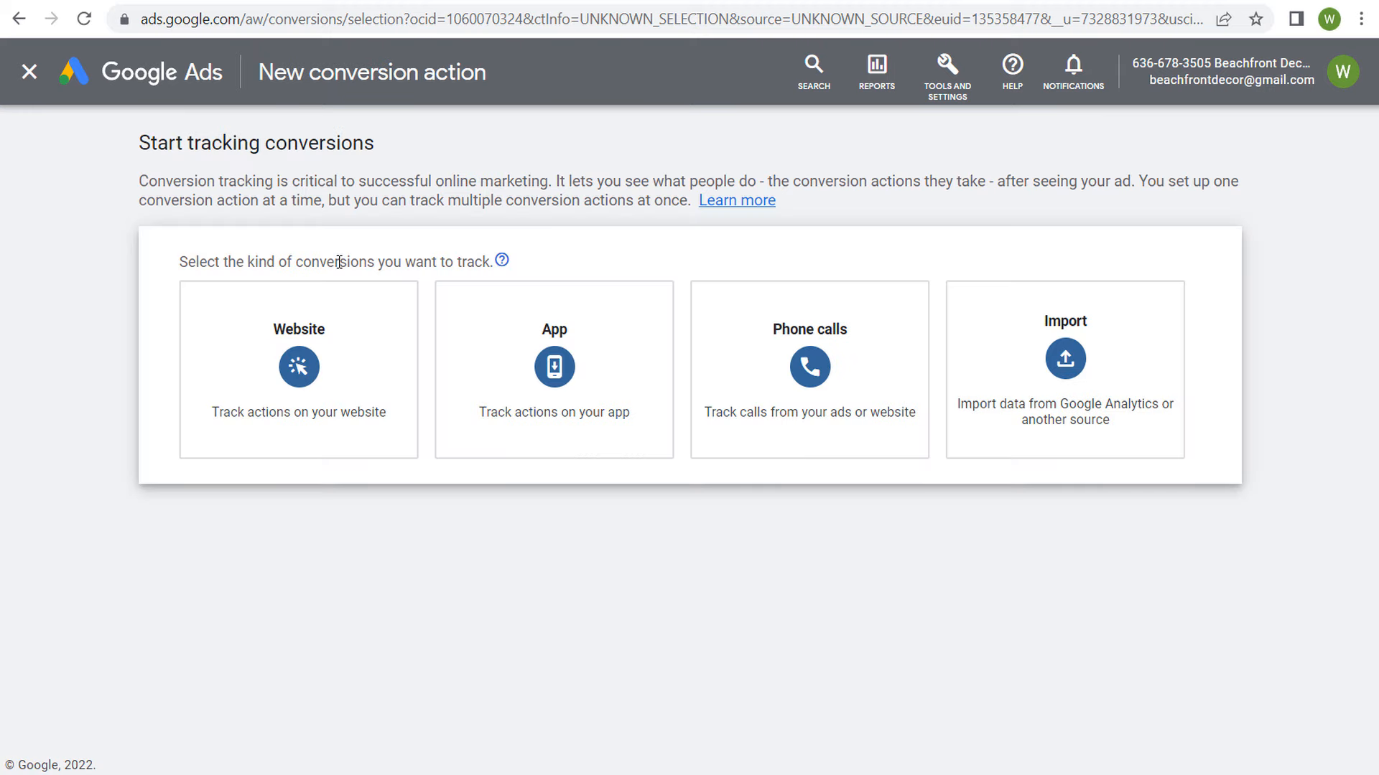
{"action": "left_click", "coordinate": [323, 369]}
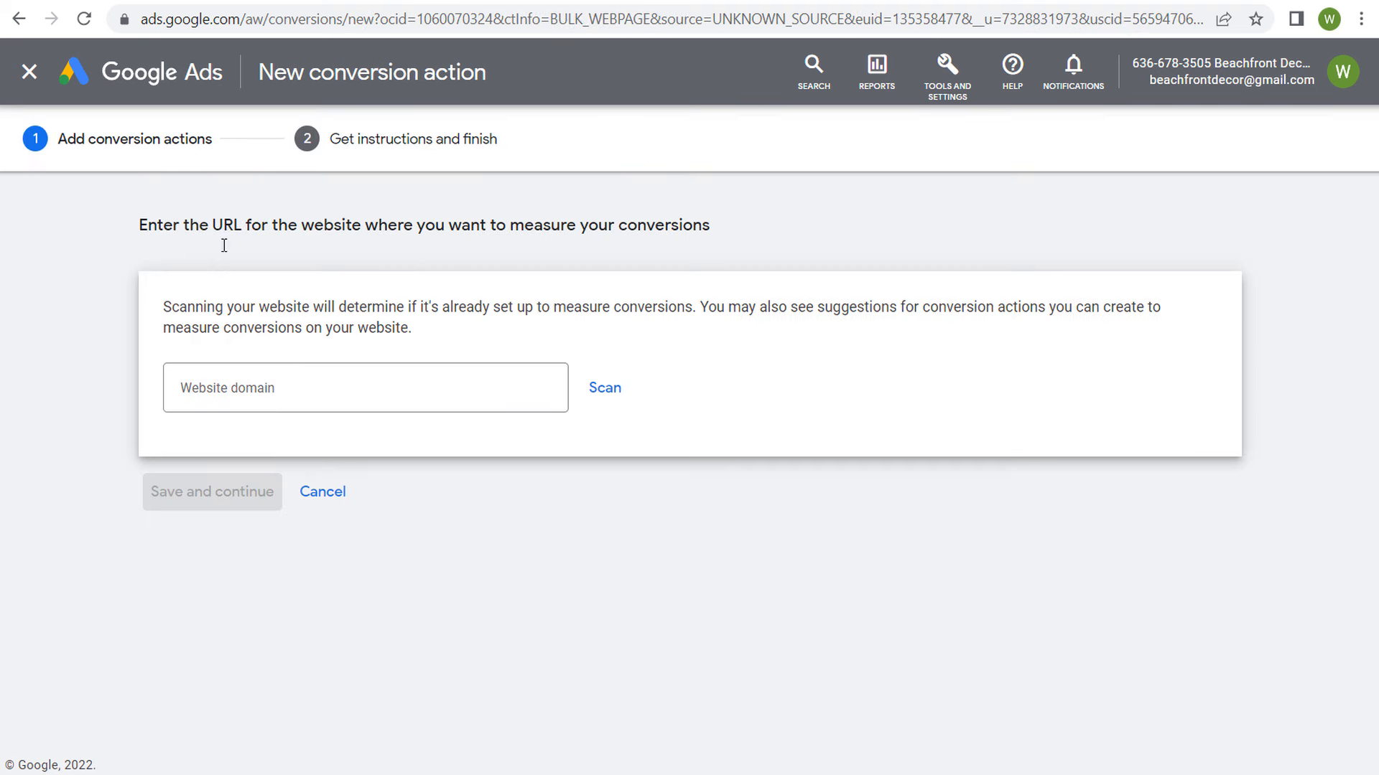
{"action": "left_click", "coordinate": [300, 387]}
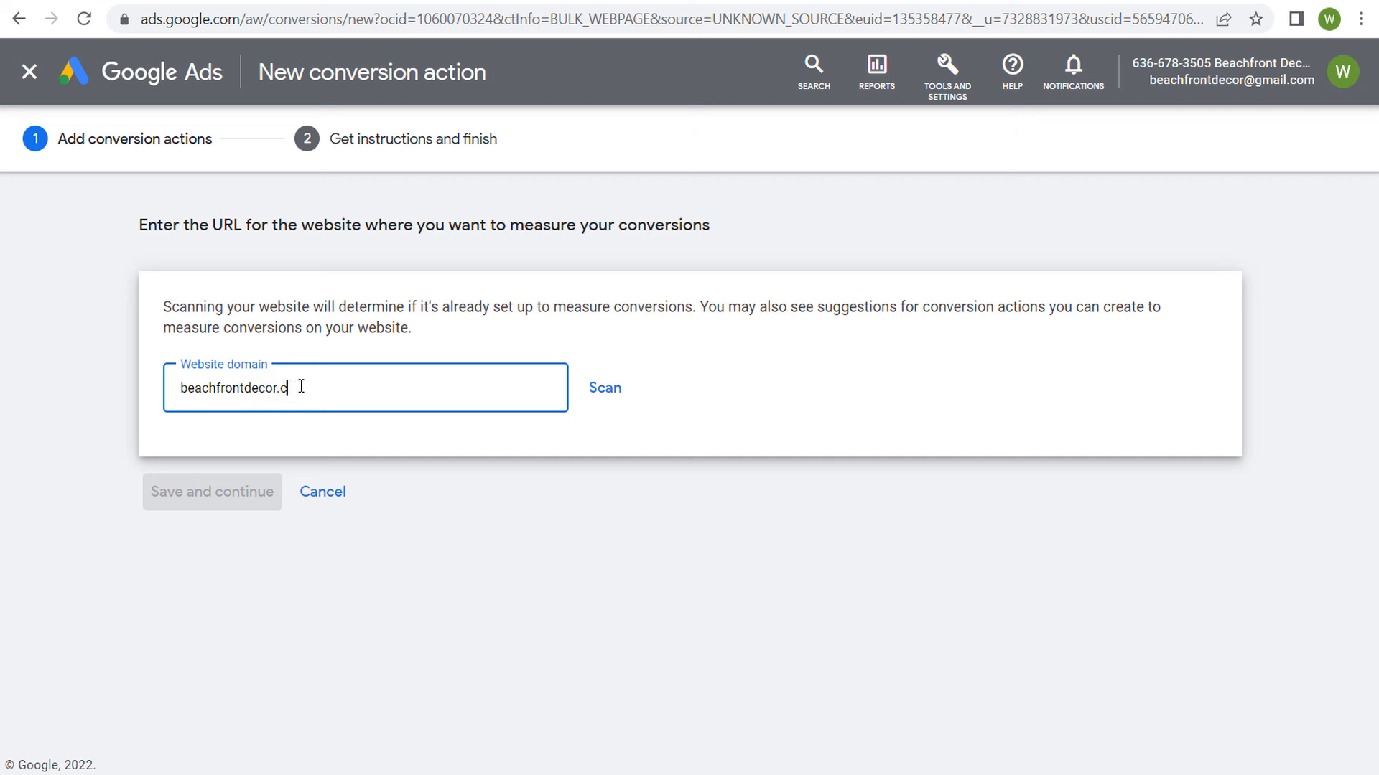
{"action": "scroll", "coordinate": [101, 287], "scroll_direction": "down", "scroll_amount": 3}
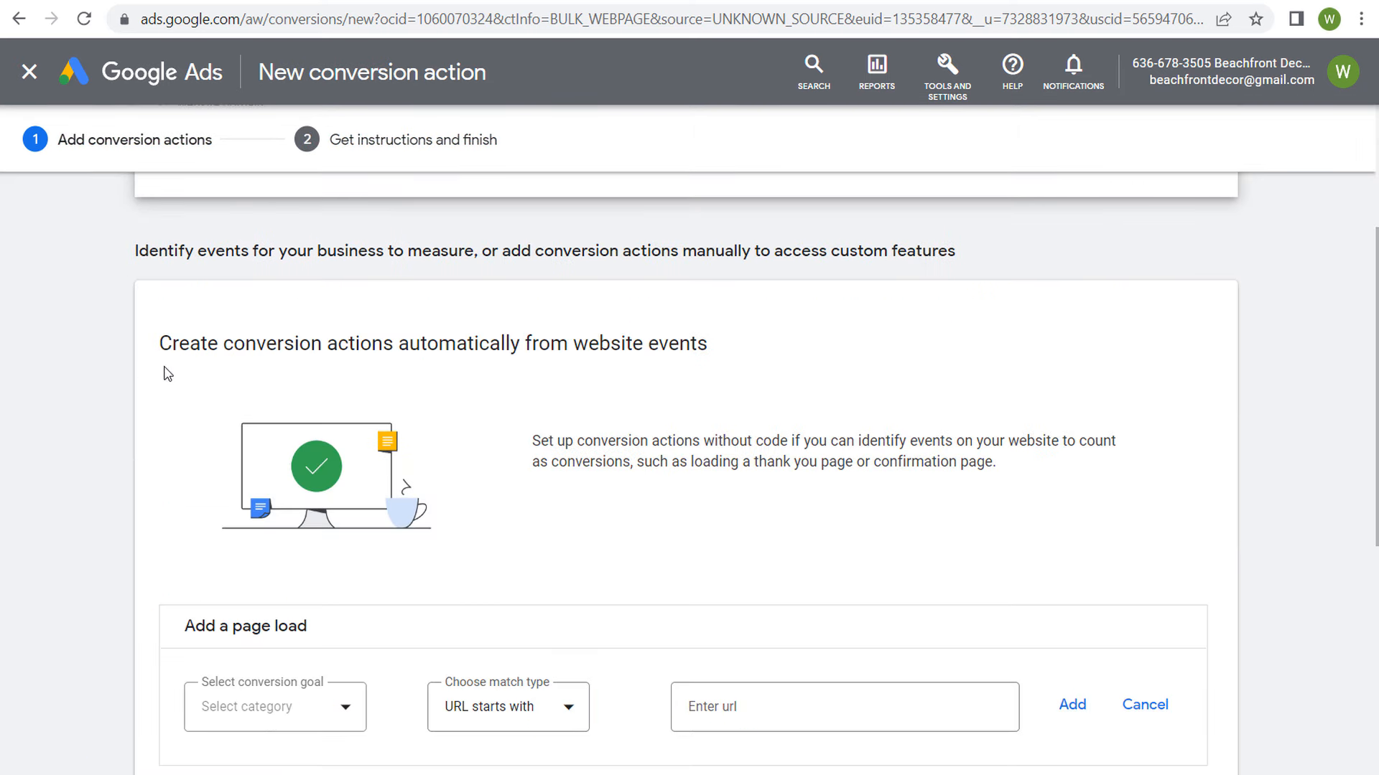
Step: Add a page load event with the Book appointment goal, matching URLs that contain /appointment-confirmation/
{"action": "left_click_drag", "start_coordinate": [162, 349], "coordinate": [680, 338]}
{"action": "left_click", "coordinate": [794, 360]}
{"action": "scroll", "coordinate": [632, 354], "scroll_direction": "down", "scroll_amount": 3}
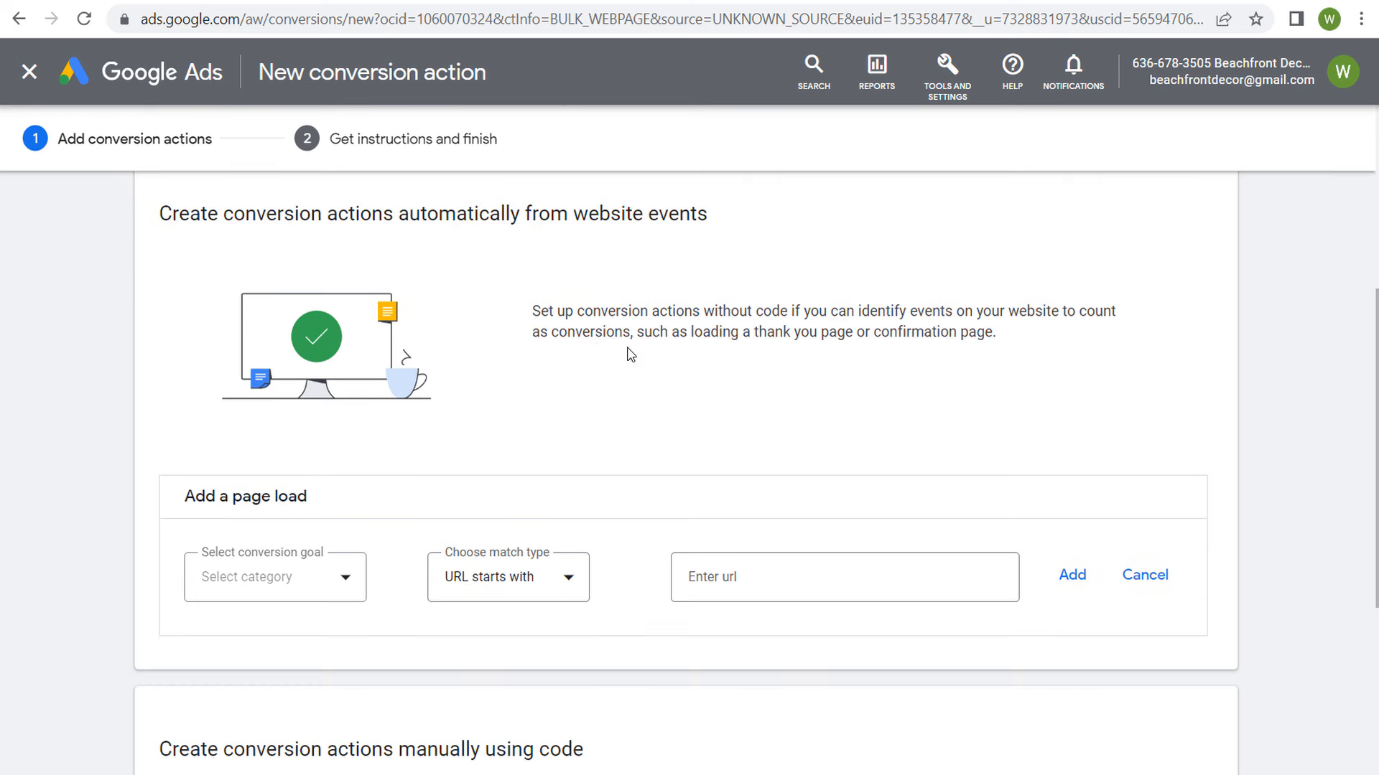
{"action": "left_click", "coordinate": [294, 465]}
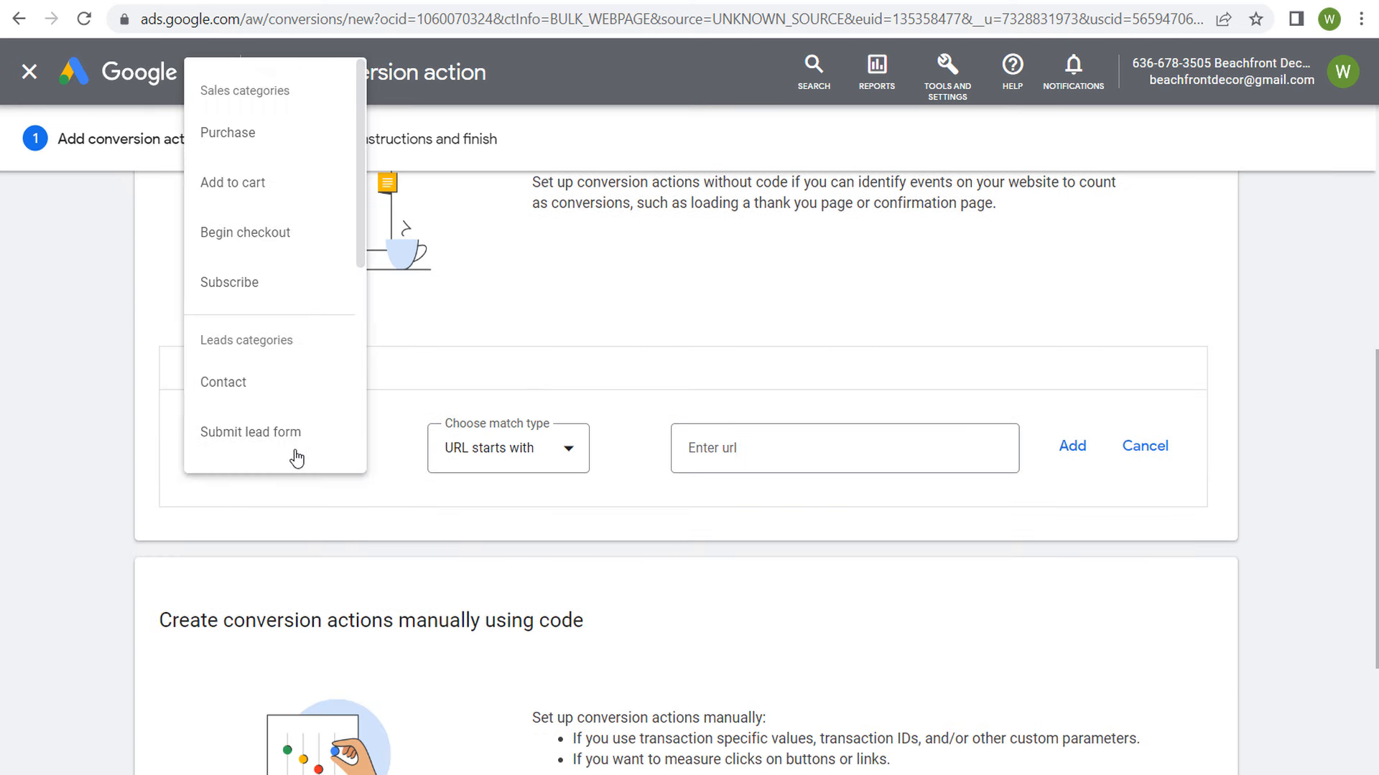
{"action": "scroll", "coordinate": [265, 381], "scroll_direction": "down", "scroll_amount": 2}
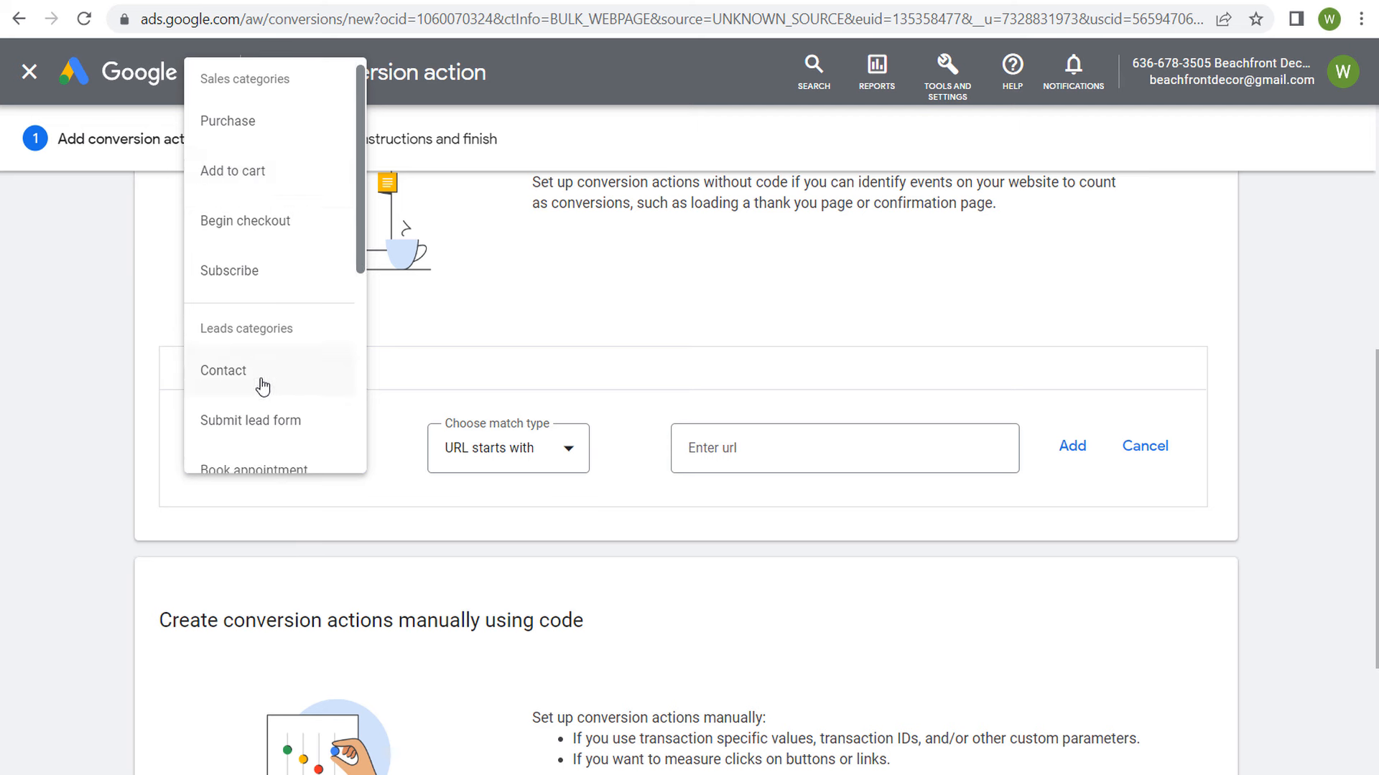
{"action": "scroll", "coordinate": [270, 328], "scroll_direction": "down", "scroll_amount": 2}
{"action": "left_click", "coordinate": [243, 276]}
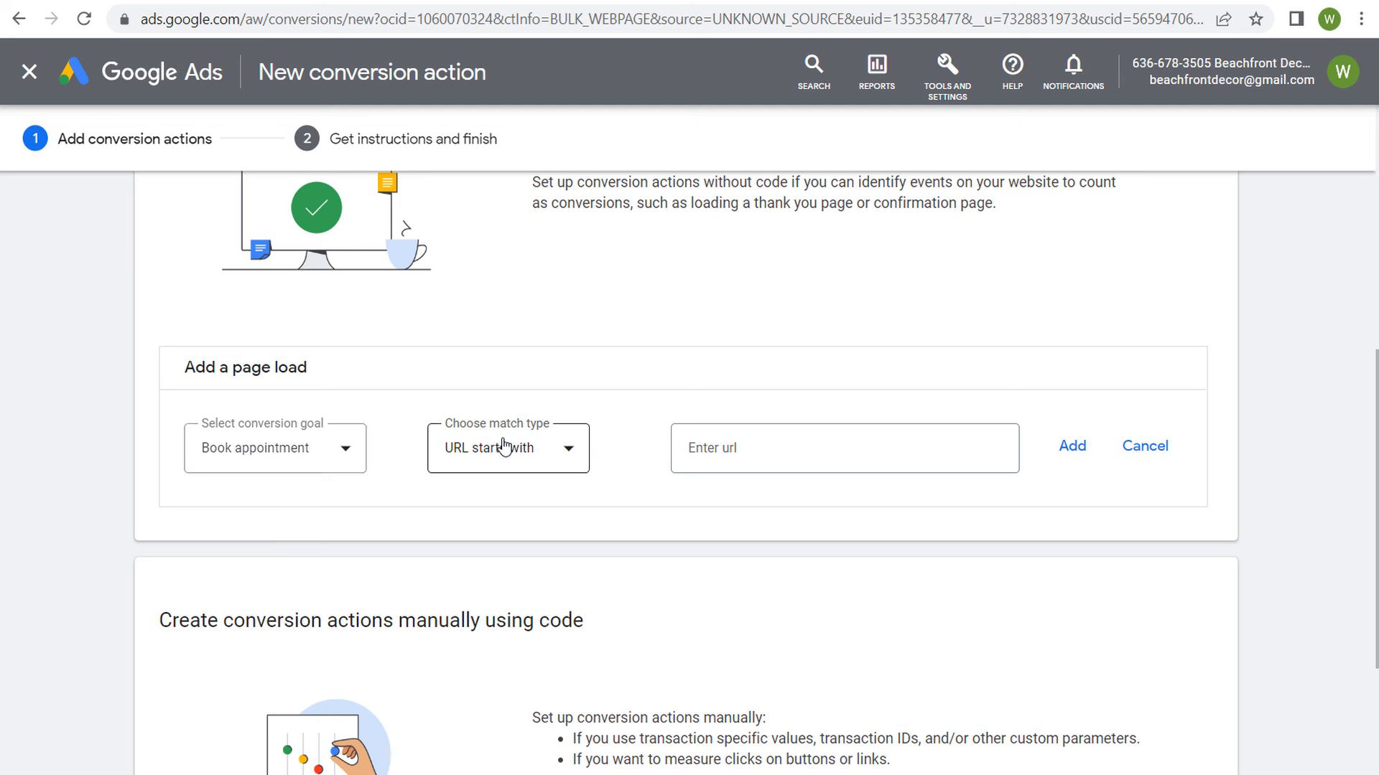
{"action": "left_click", "coordinate": [555, 447]}
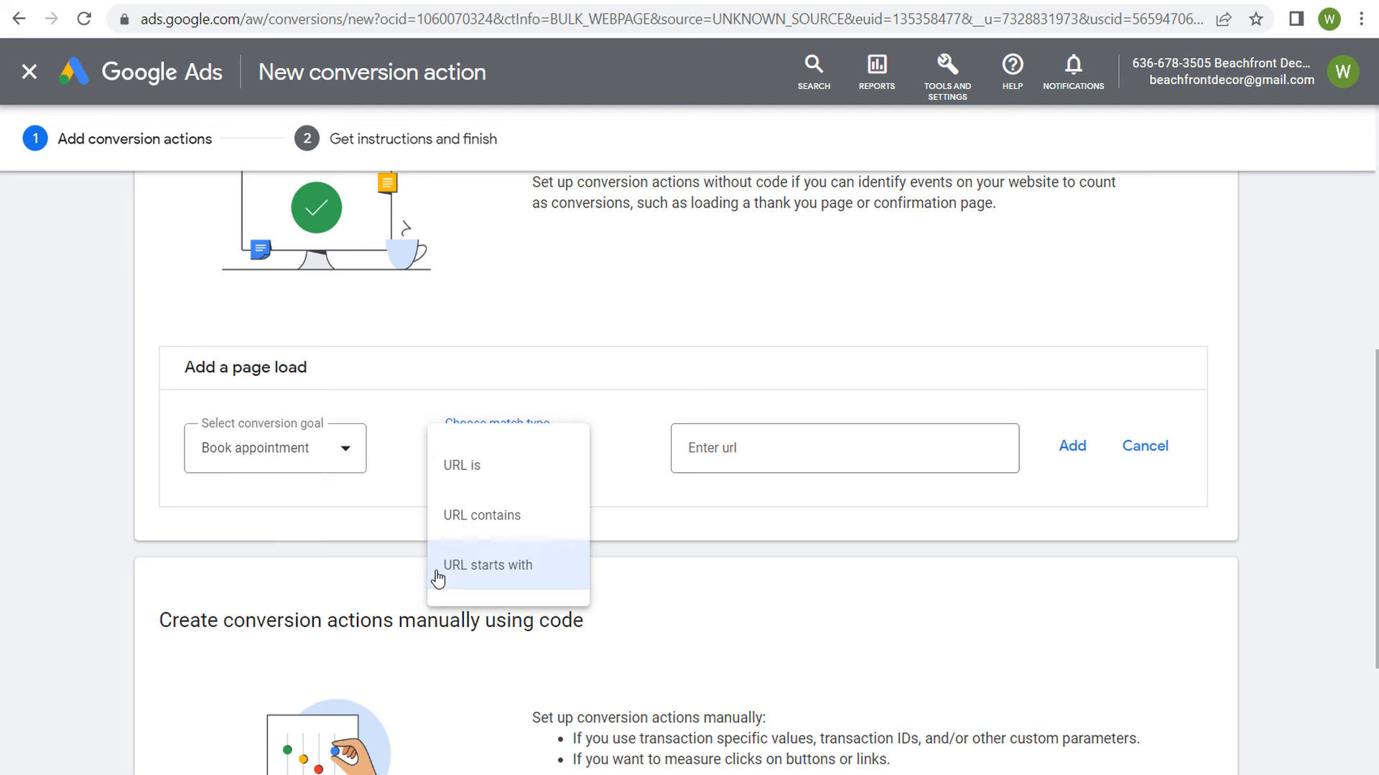
{"action": "left_click", "coordinate": [528, 529]}
{"action": "left_click", "coordinate": [756, 451]}
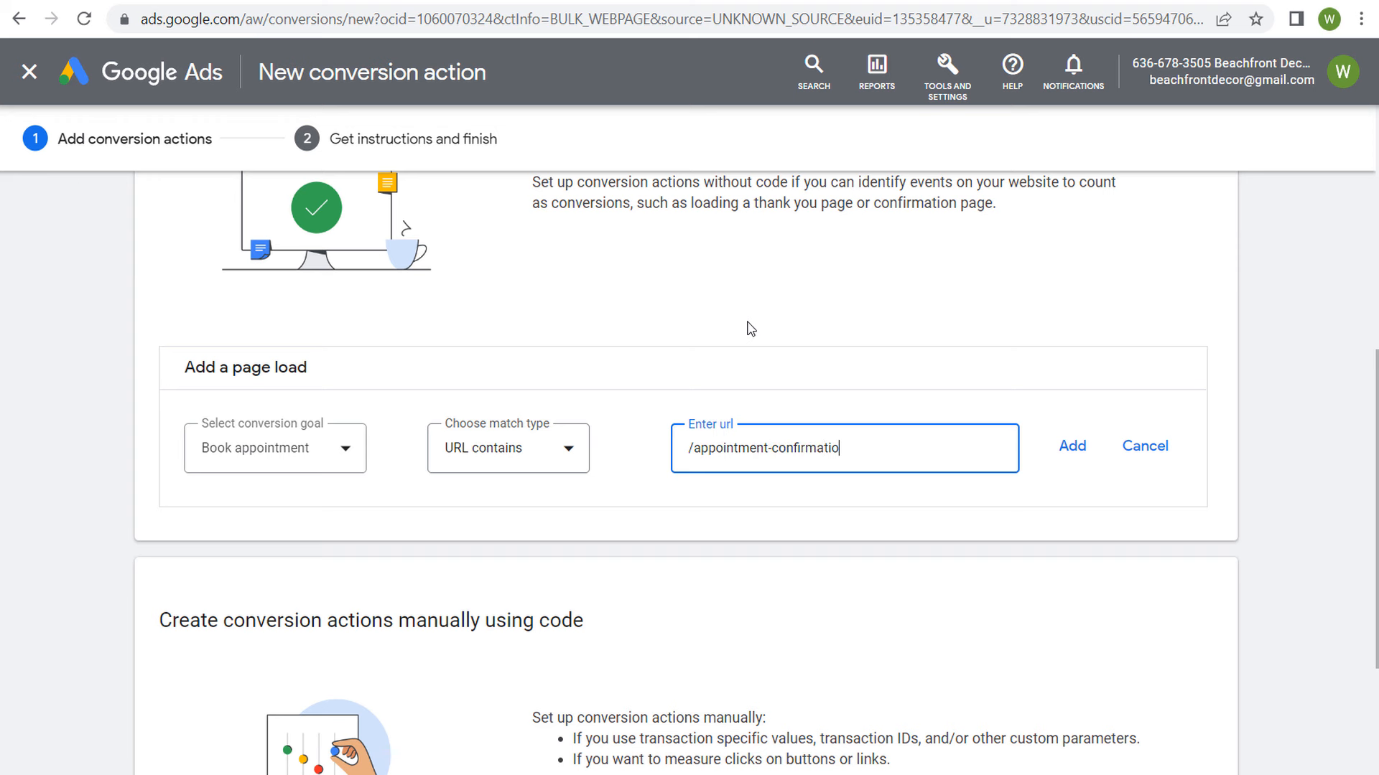
{"action": "left_click", "coordinate": [1059, 458]}
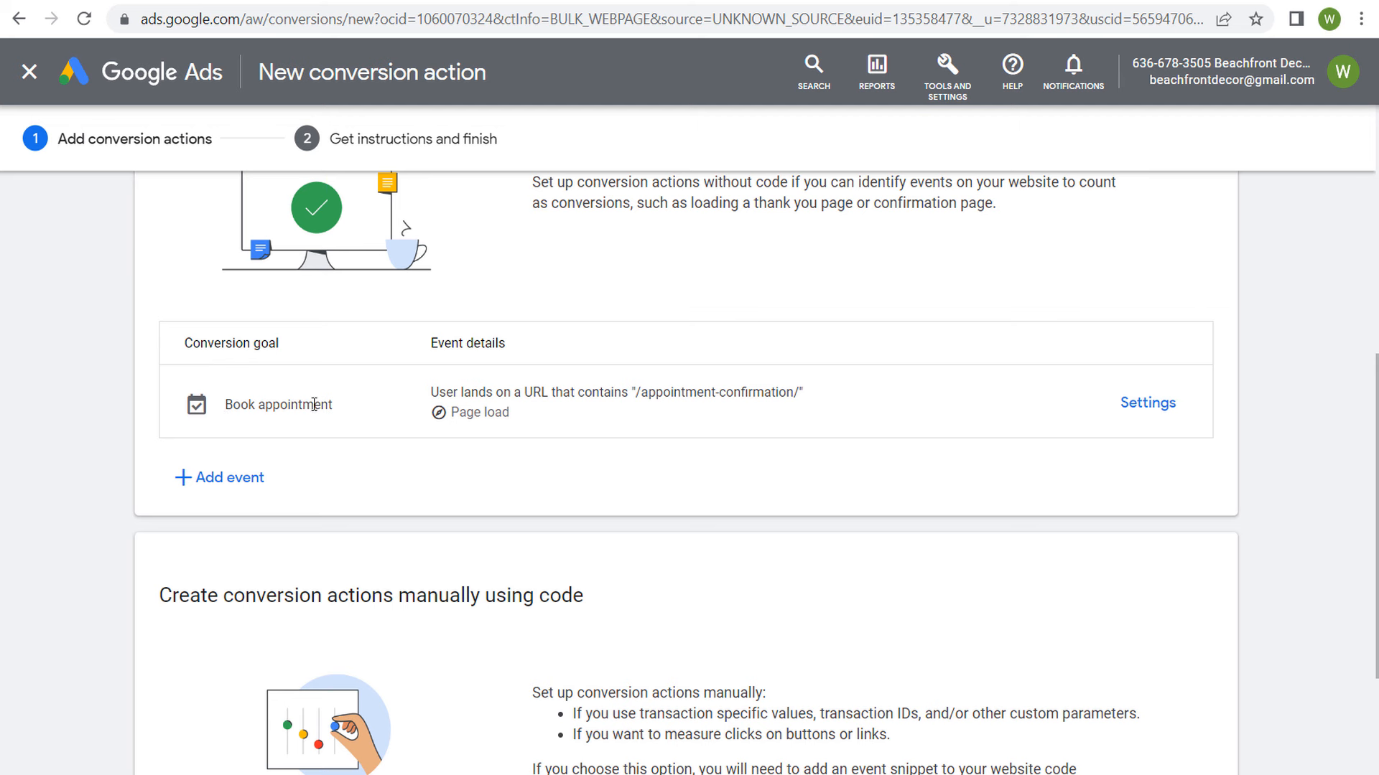
Step: Review the Book appointment event's goal and URL condition, and save it to continue to the tag instructions
{"action": "left_click_drag", "start_coordinate": [333, 405], "coordinate": [232, 403]}
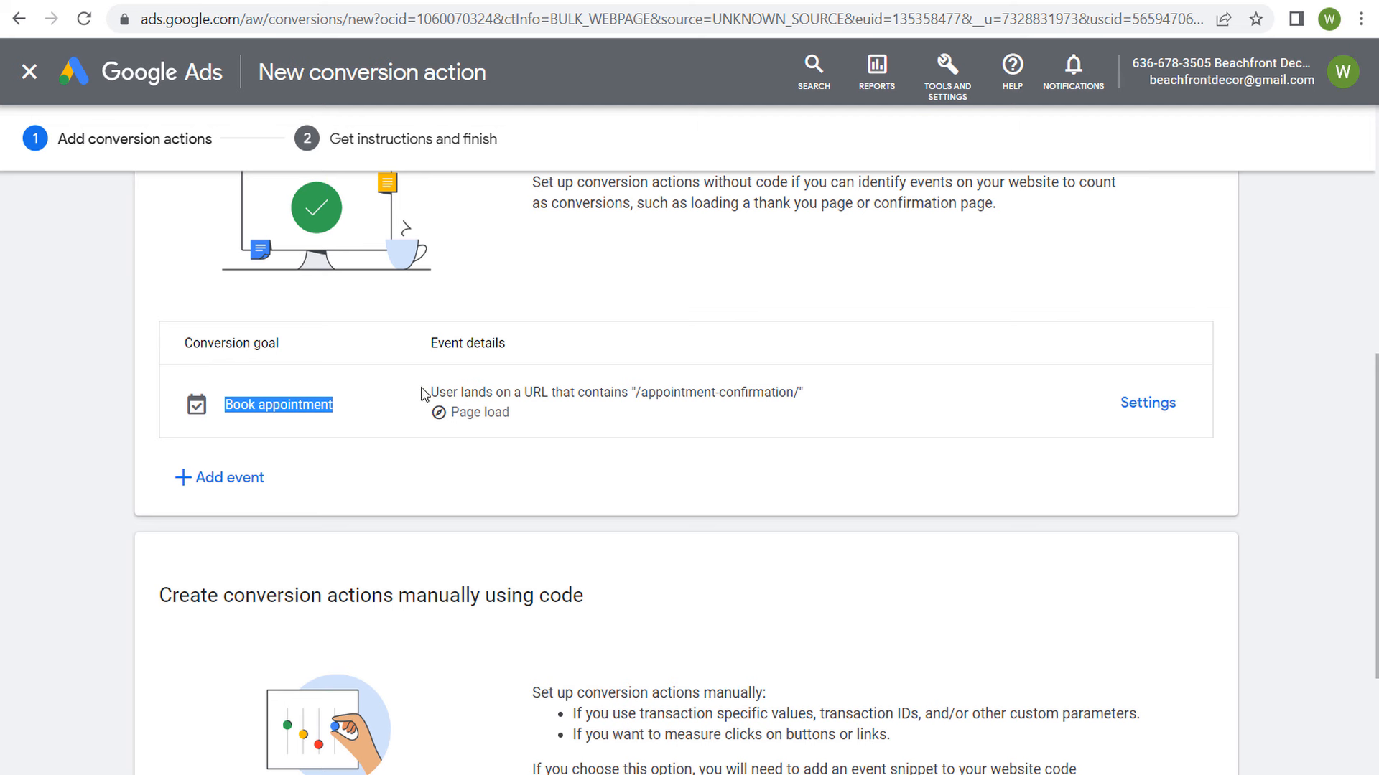
{"action": "left_click_drag", "start_coordinate": [430, 392], "coordinate": [802, 391]}
{"action": "left_click", "coordinate": [864, 409]}
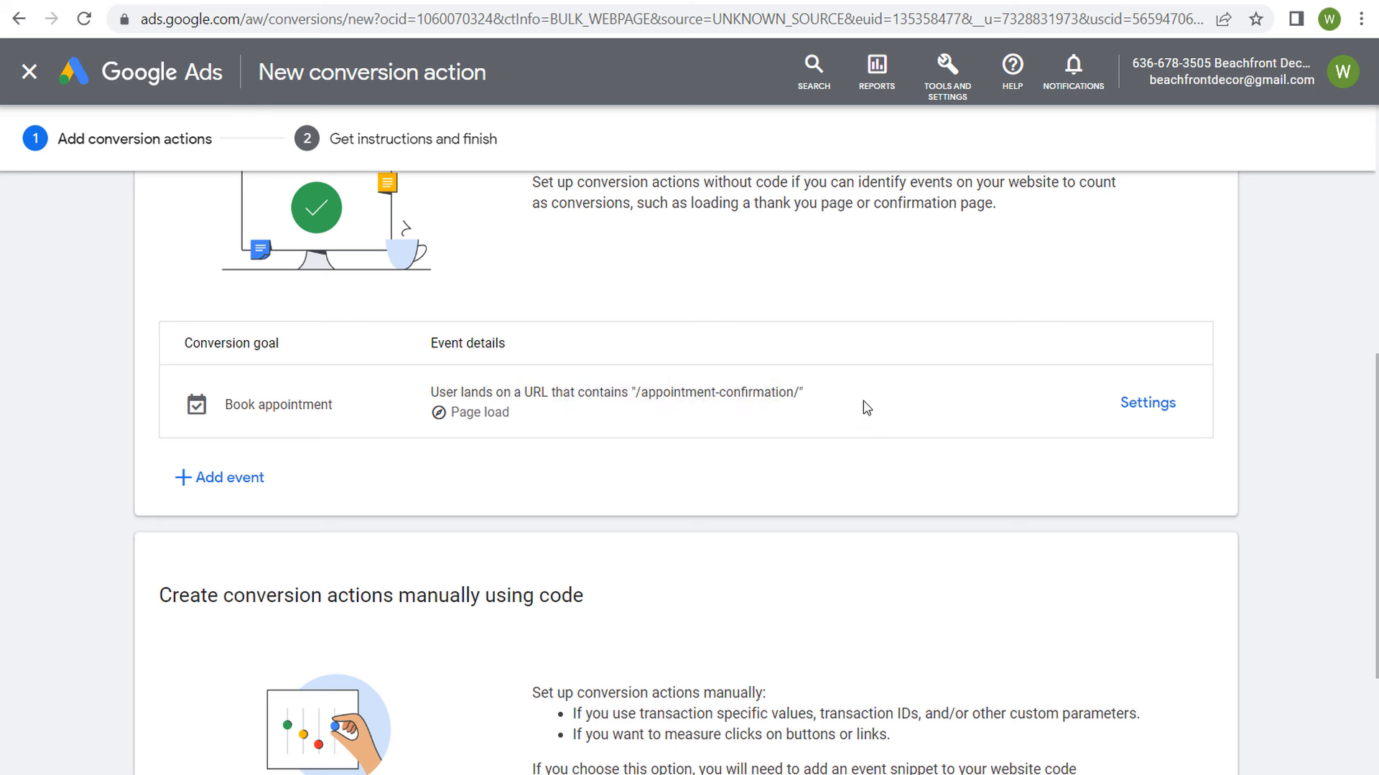
{"action": "left_click_drag", "start_coordinate": [506, 420], "coordinate": [553, 421]}
{"action": "left_click_drag", "start_coordinate": [644, 393], "coordinate": [793, 389]}
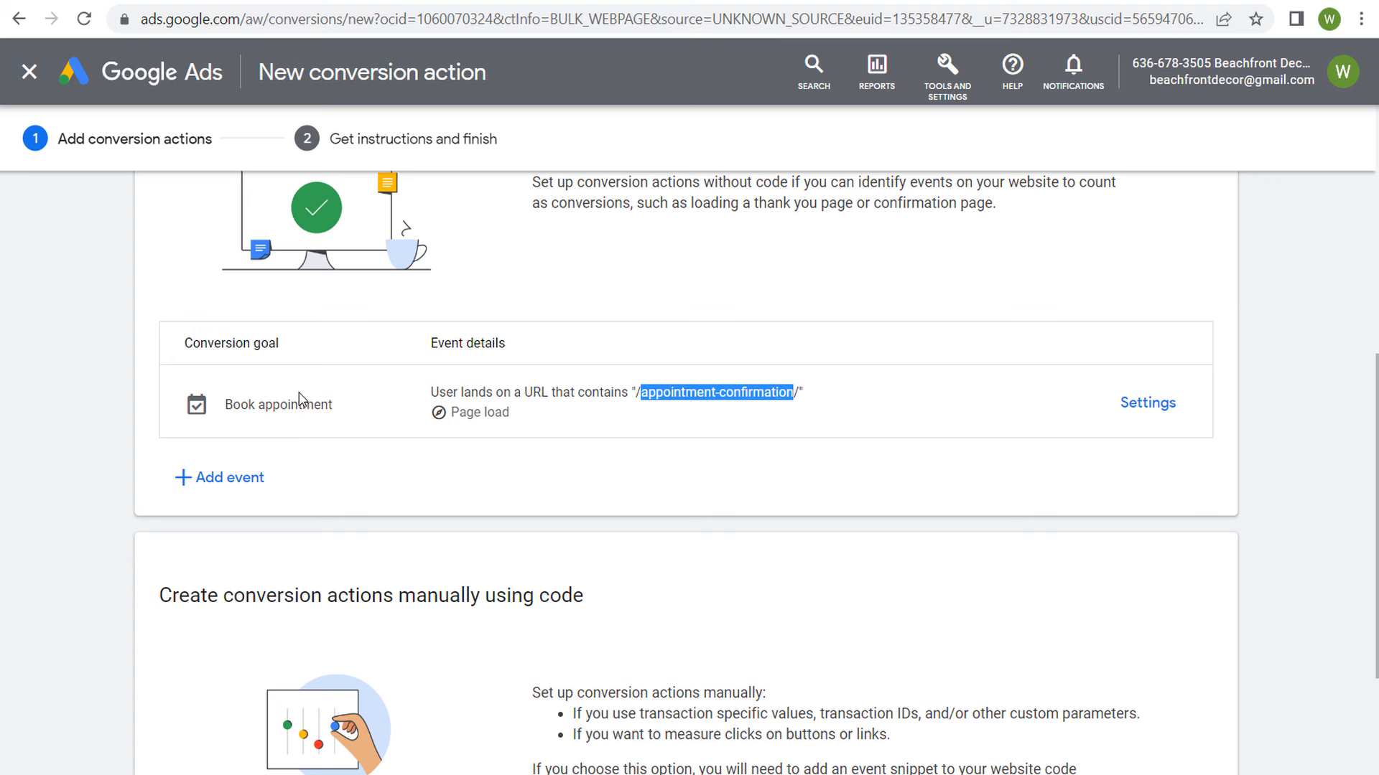
{"action": "left_click", "coordinate": [109, 310]}
{"action": "scroll", "coordinate": [112, 345], "scroll_direction": "down", "scroll_amount": 3}
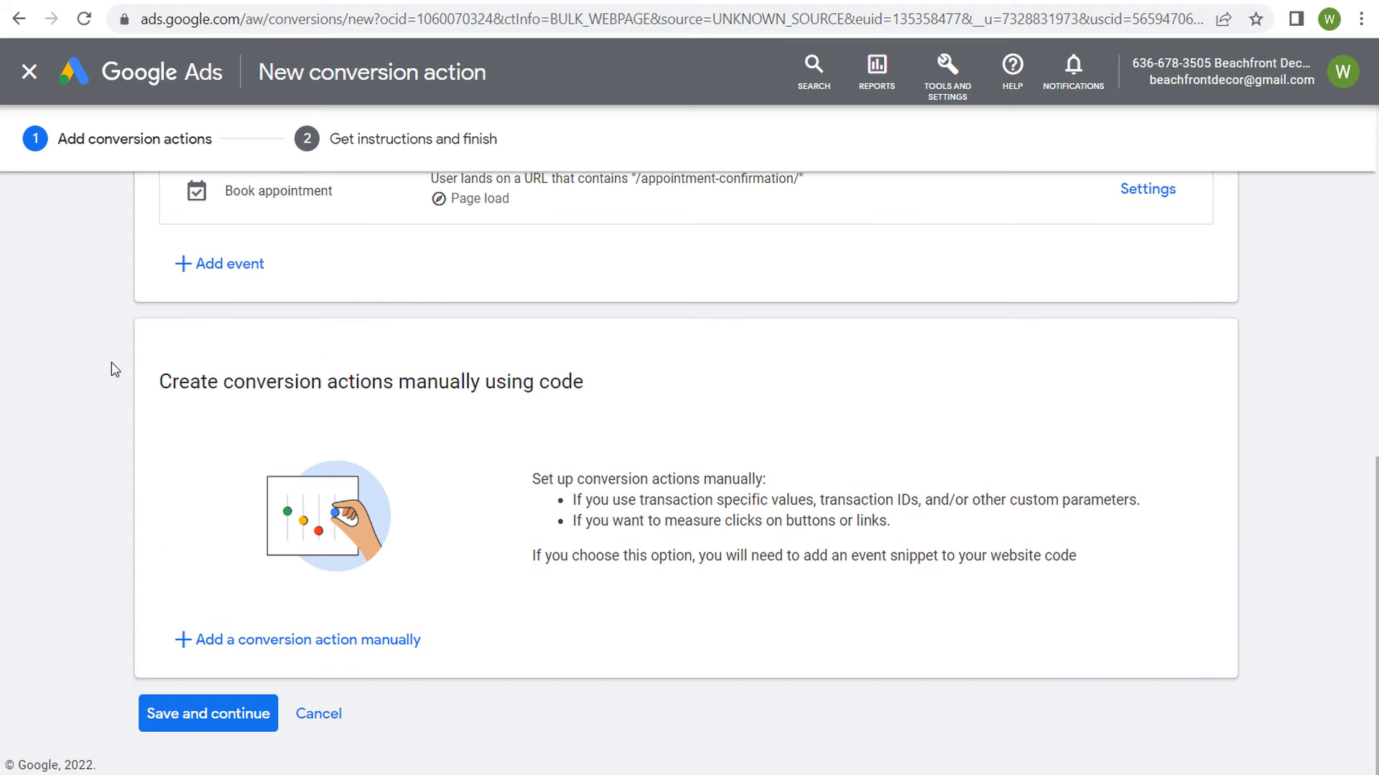
{"action": "left_click", "coordinate": [215, 715]}
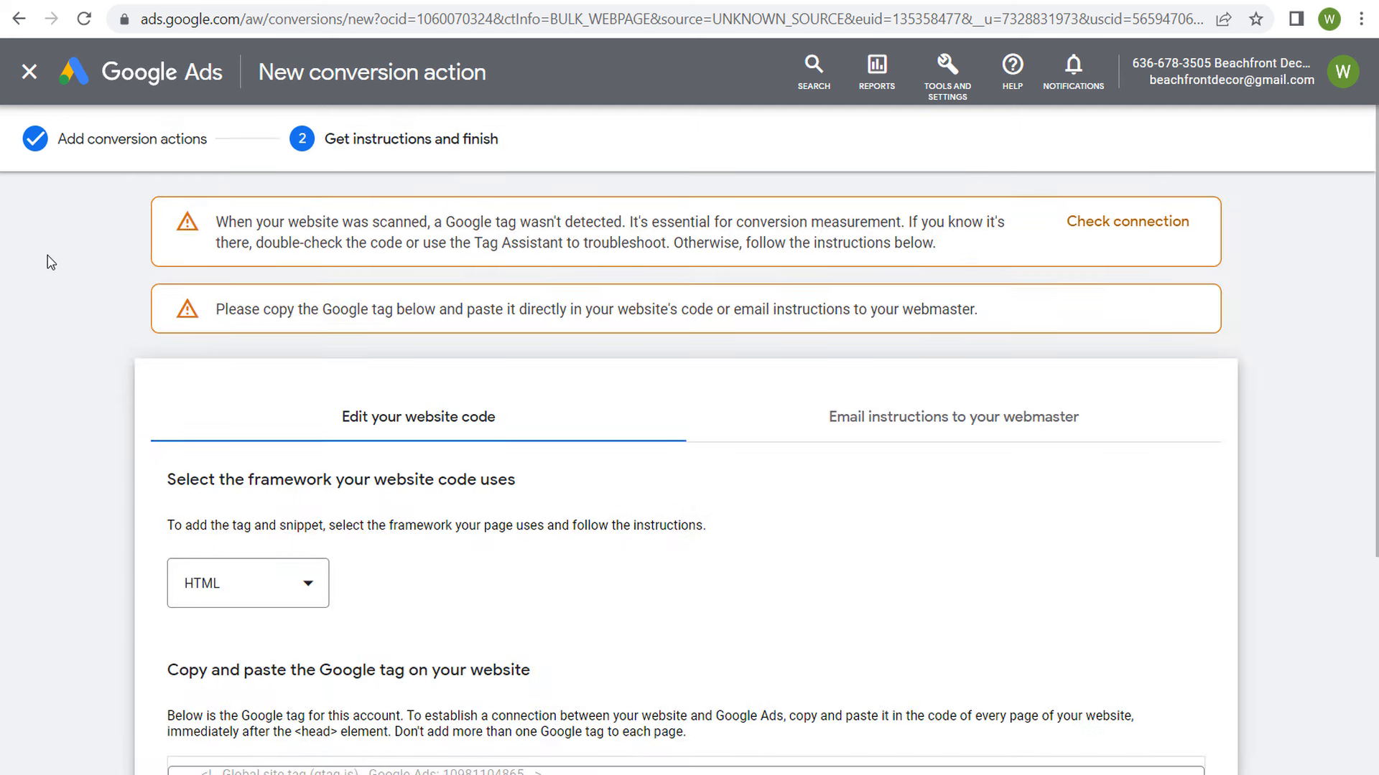
Step: Copy the account's Google tag code from the HTML installation instructions
{"action": "scroll", "coordinate": [70, 348], "scroll_direction": "down", "scroll_amount": 5}
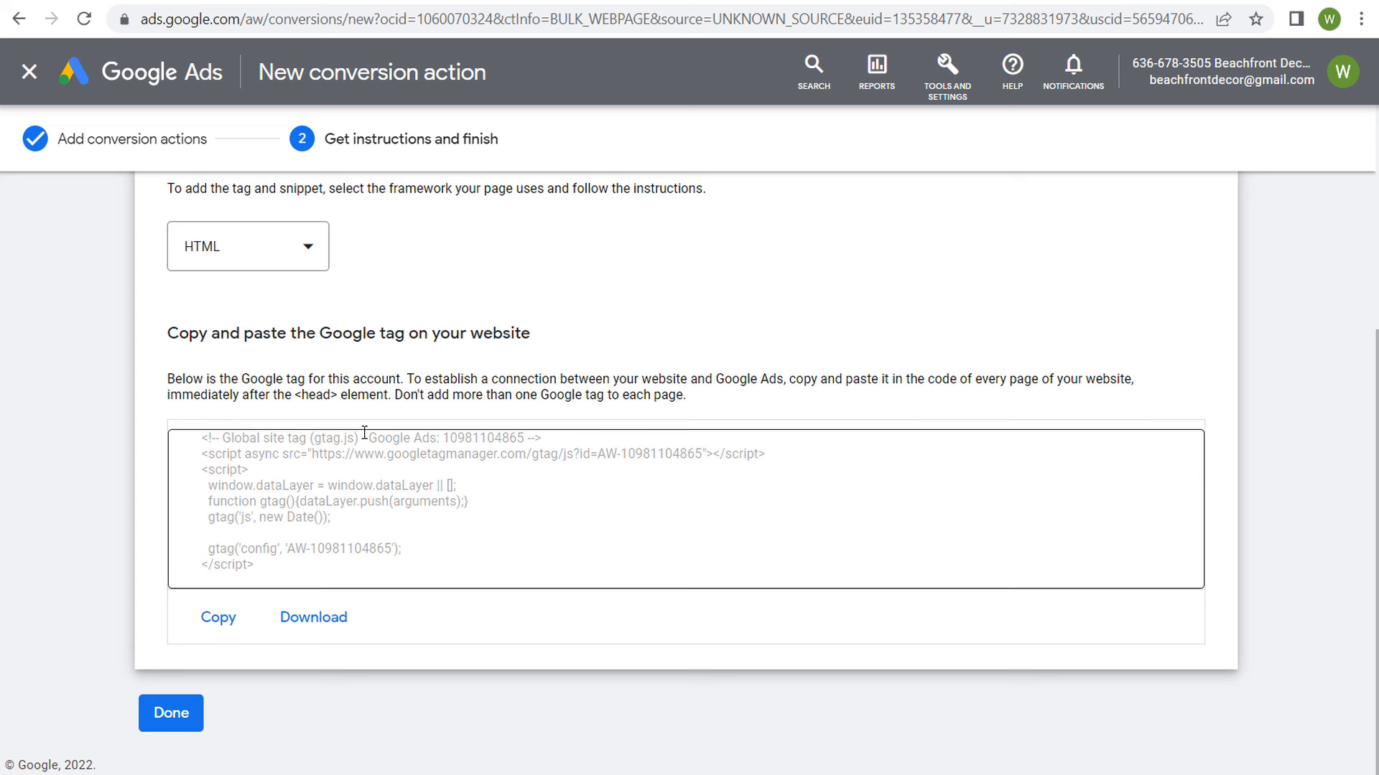
{"action": "left_click_drag", "start_coordinate": [215, 337], "coordinate": [434, 334]}
{"action": "left_click", "coordinate": [519, 334]}
{"action": "left_click", "coordinate": [229, 616]}
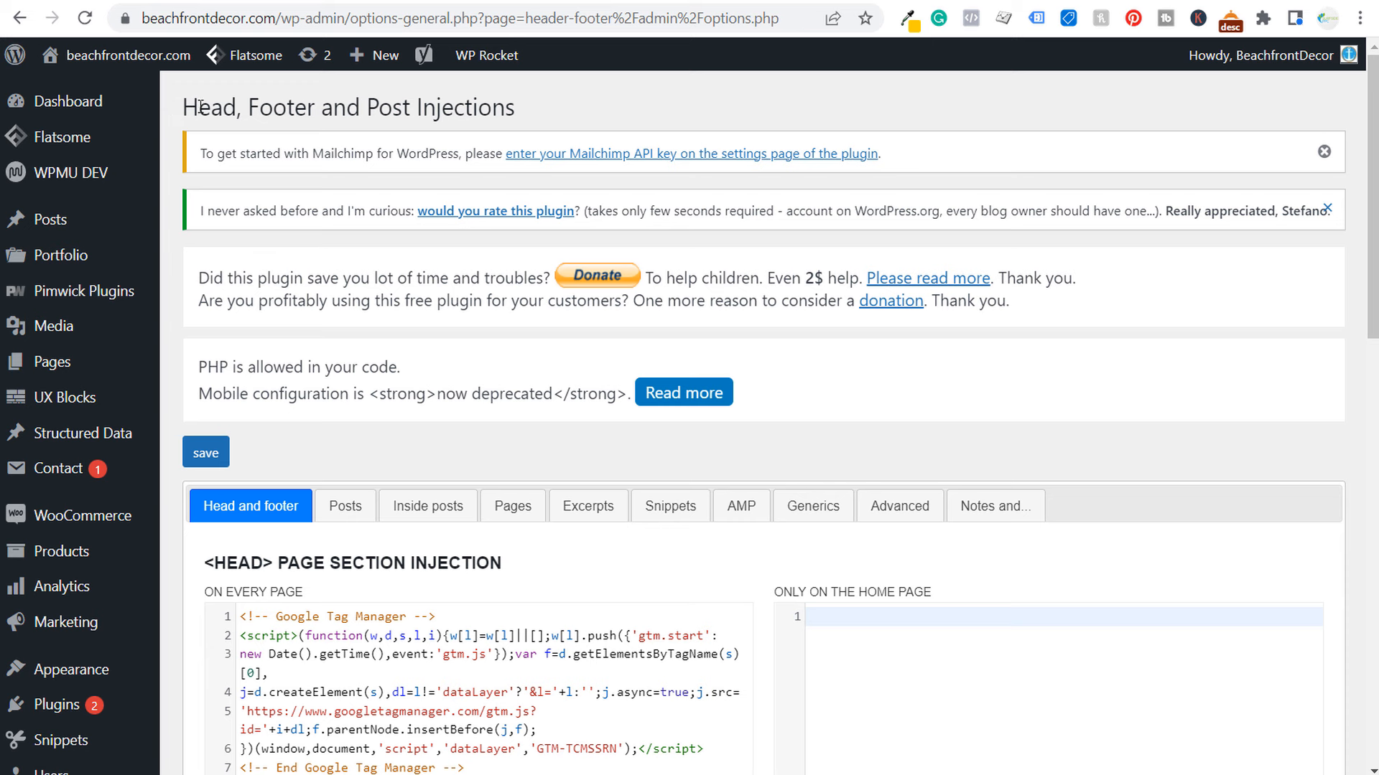
Step: In WordPress, paste the Google tag into the every-page head injection code, below the Google Analytics comment with a blank line between
{"action": "left_click_drag", "start_coordinate": [183, 106], "coordinate": [488, 106]}
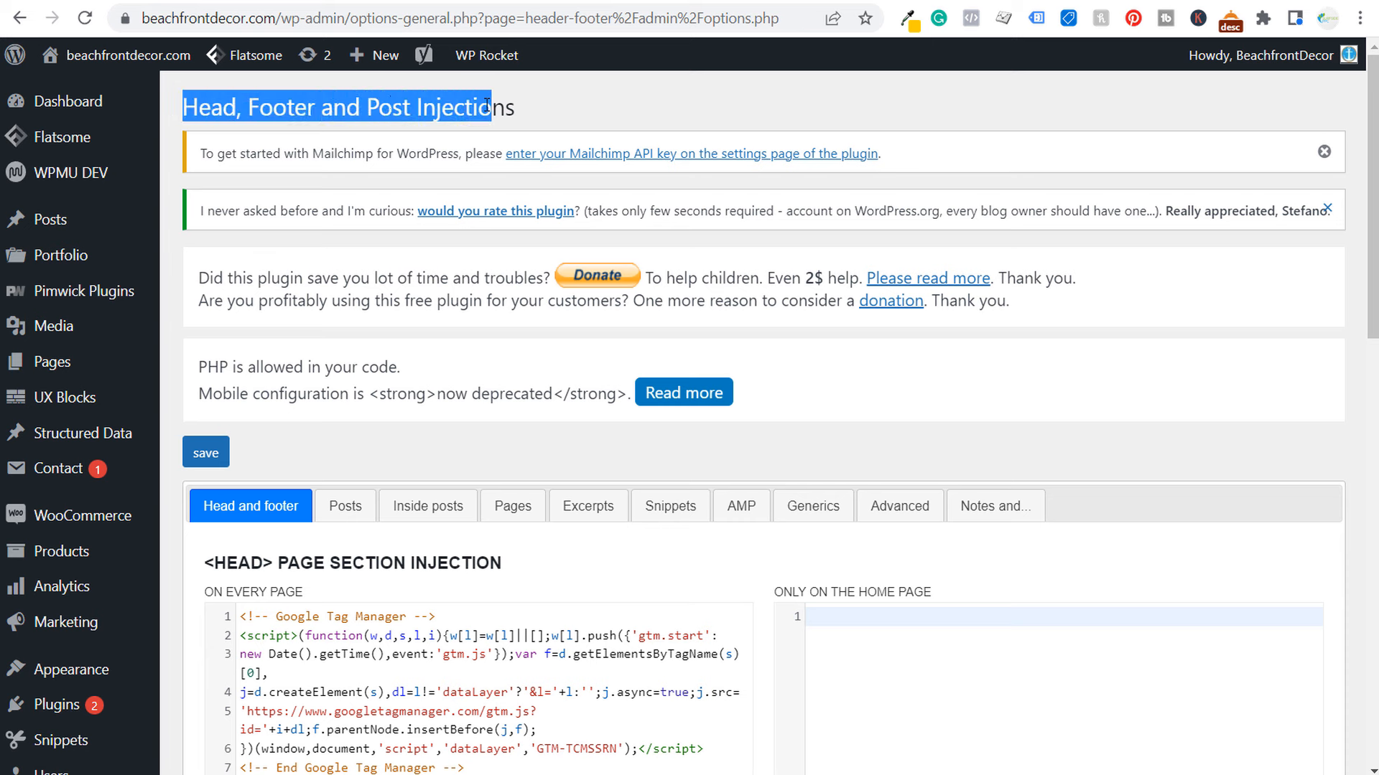
{"action": "left_click", "coordinate": [647, 138]}
{"action": "scroll", "coordinate": [574, 216], "scroll_direction": "down", "scroll_amount": 4}
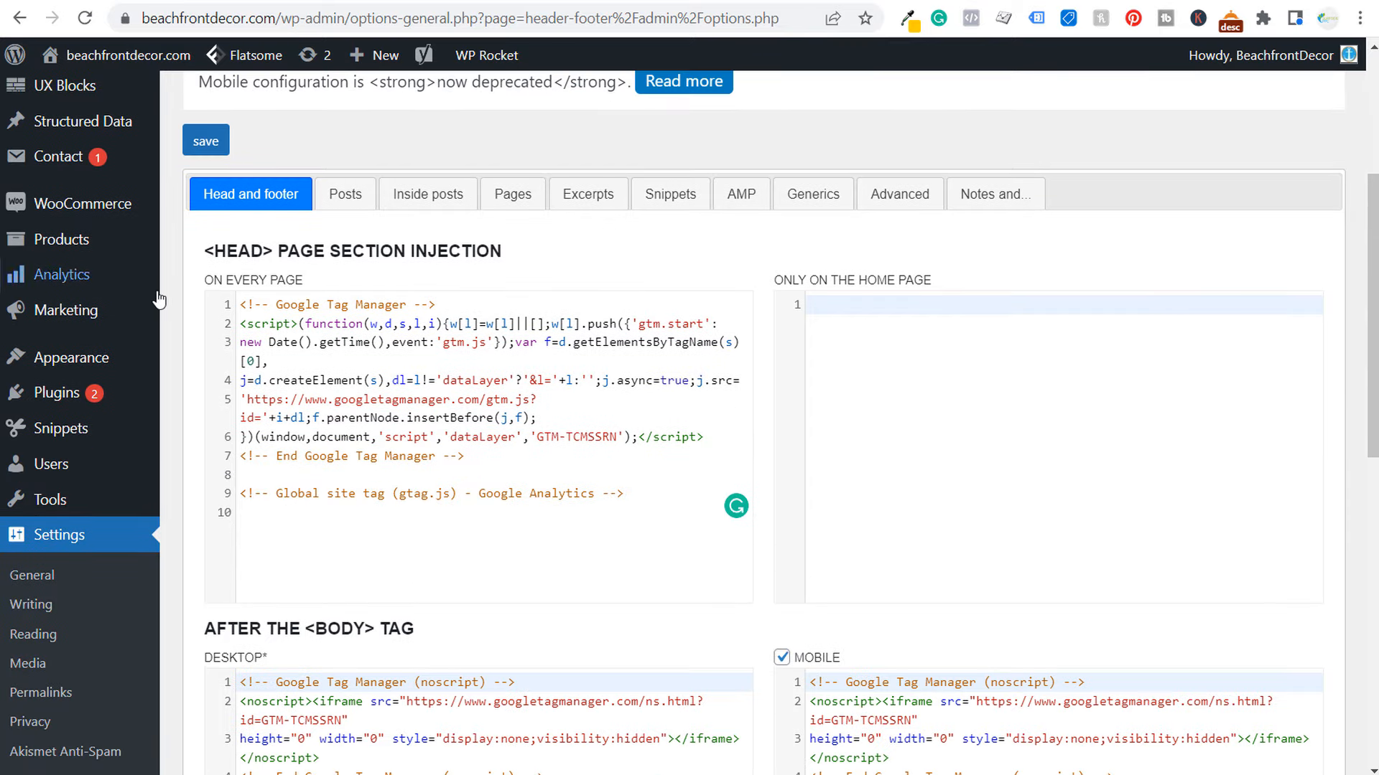
{"action": "left_click_drag", "start_coordinate": [203, 255], "coordinate": [341, 248]}
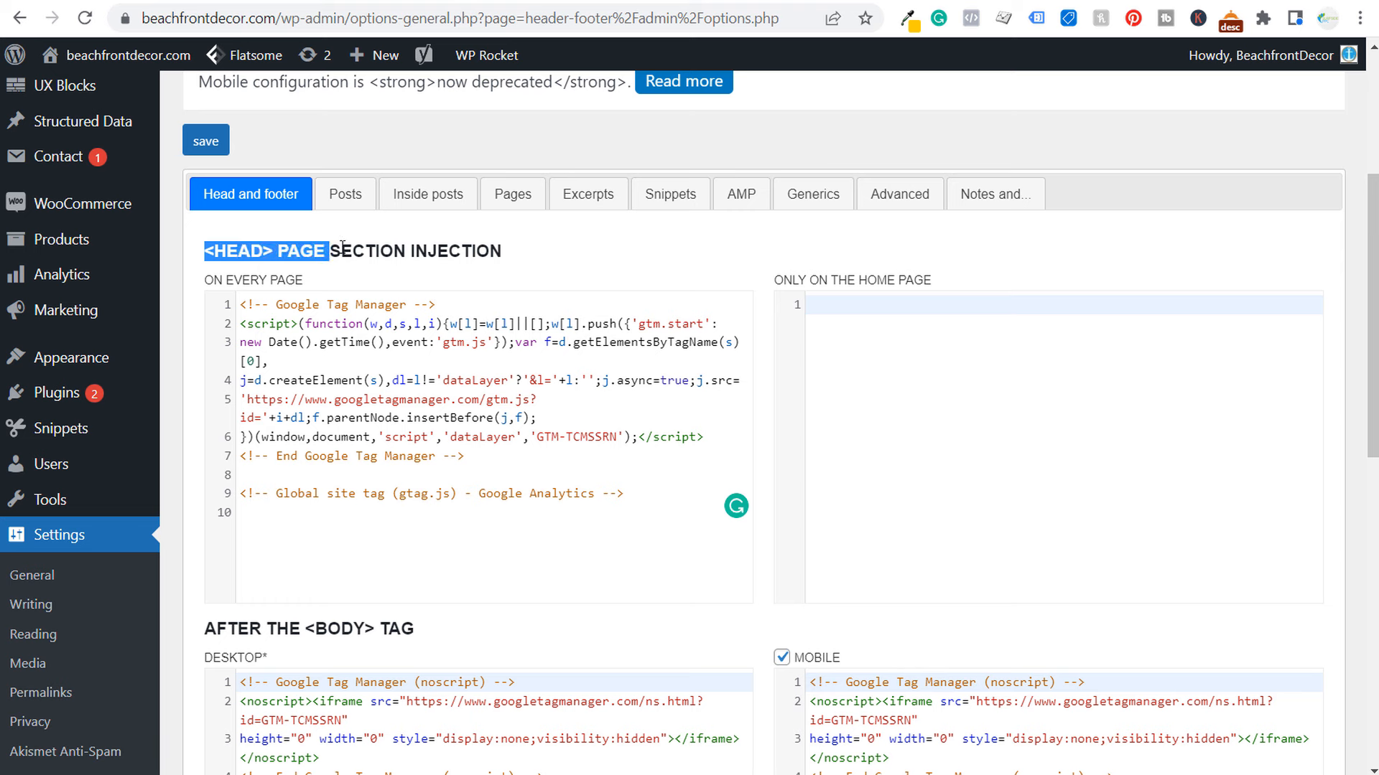
{"action": "left_click", "coordinate": [343, 248]}
{"action": "left_click", "coordinate": [607, 504]}
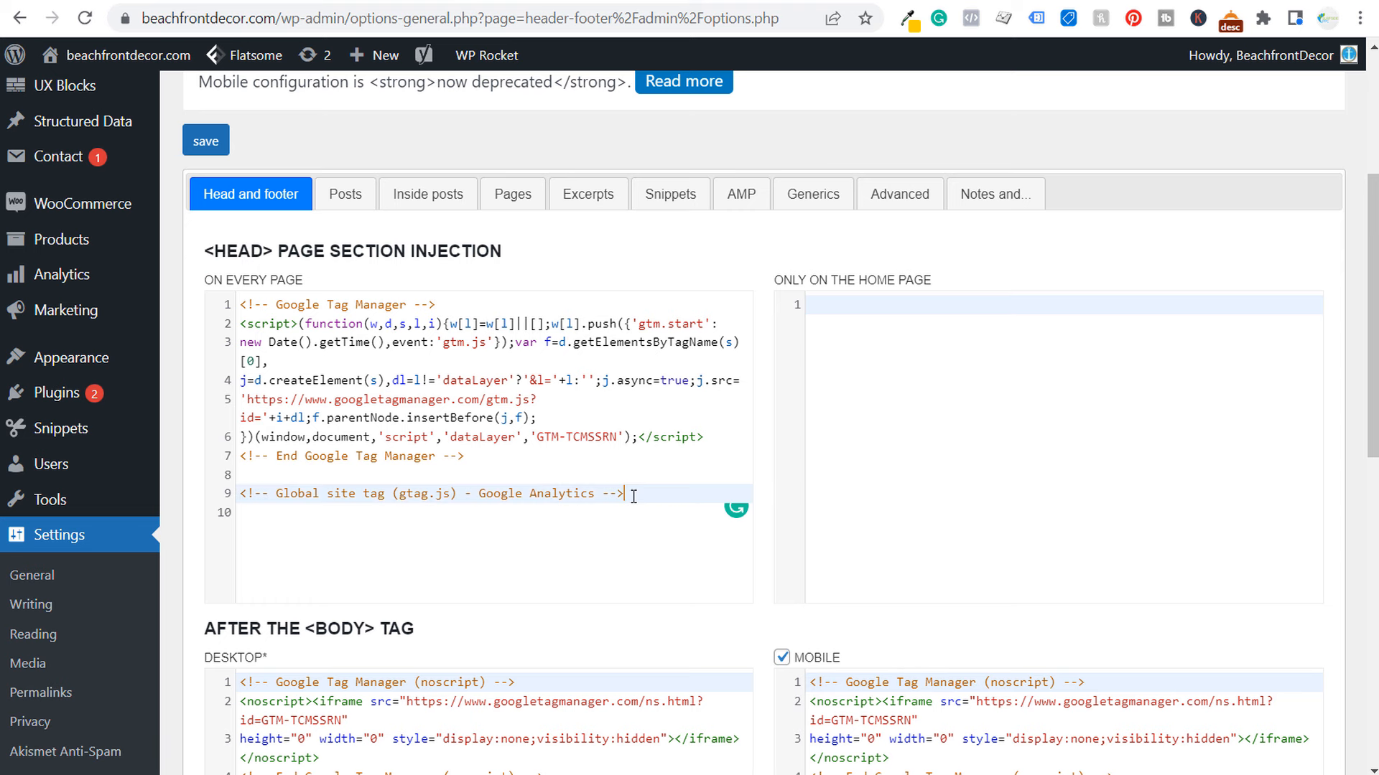
{"action": "key", "text": "Return"}
{"action": "key", "text": "Return"}
{"action": "key", "text": "ctrl+v"}
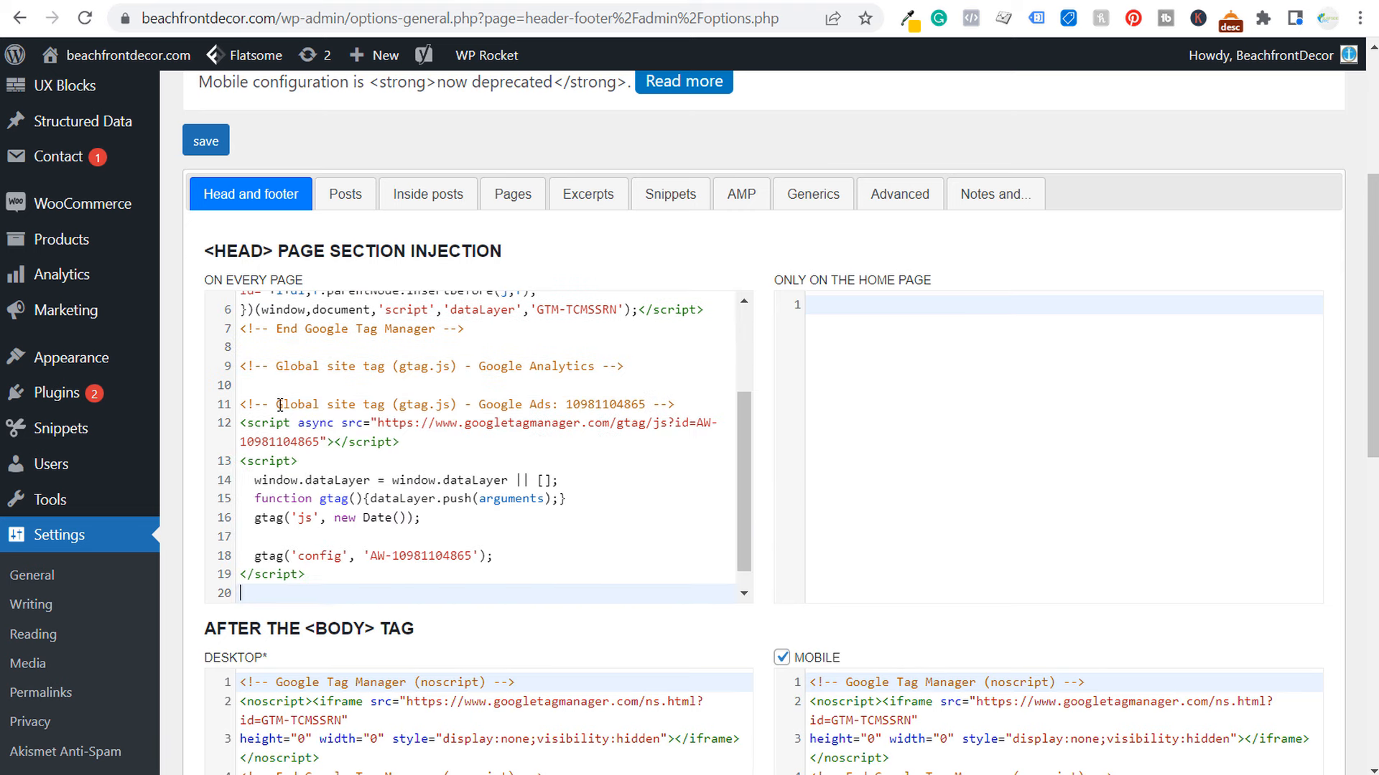
Step: Save the Head, Footer and Post Injections settings, and finish the new conversion action in Google Ads
{"action": "left_click_drag", "start_coordinate": [270, 404], "coordinate": [566, 401]}
{"action": "left_click", "coordinate": [584, 493]}
{"action": "scroll", "coordinate": [583, 494], "scroll_direction": "down", "scroll_amount": 1}
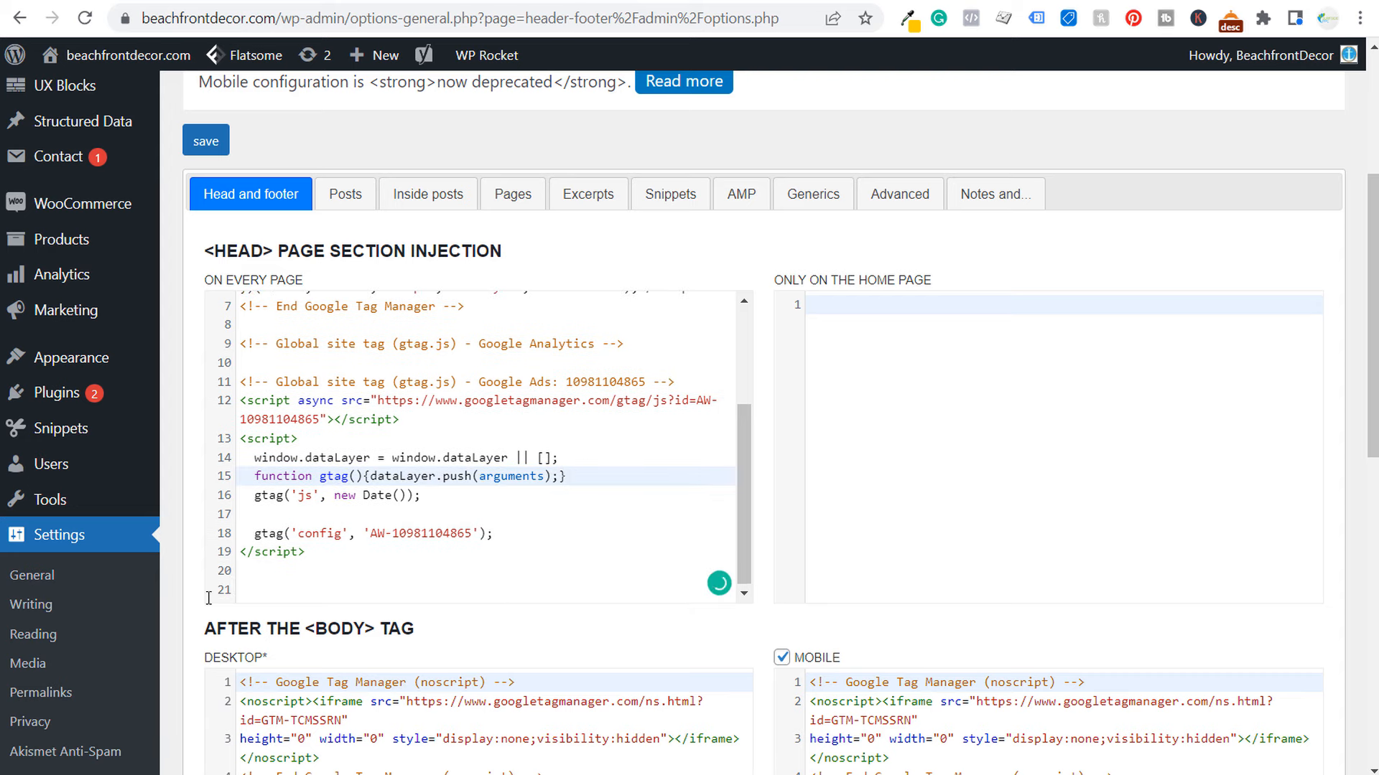
{"action": "scroll", "coordinate": [208, 575], "scroll_direction": "down", "scroll_amount": 12}
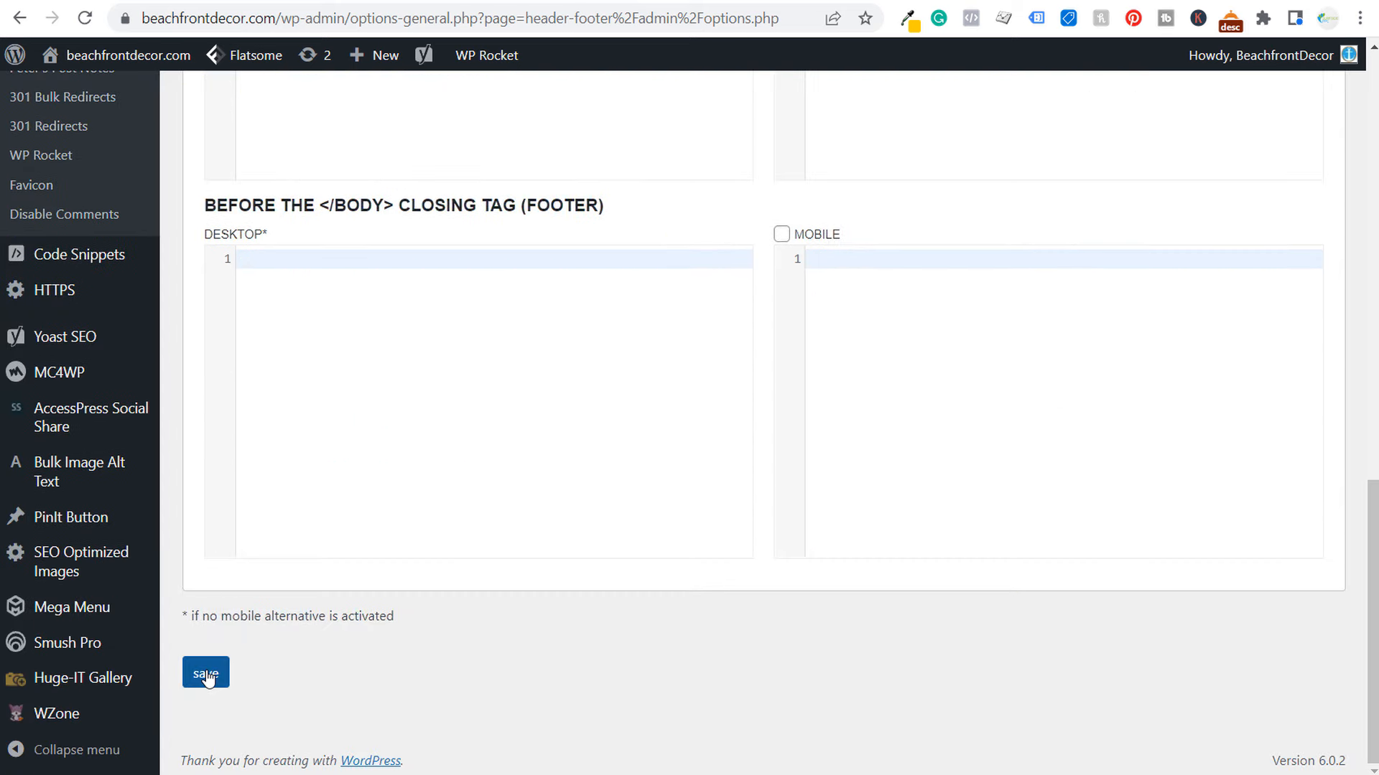
{"action": "left_click", "coordinate": [206, 676]}
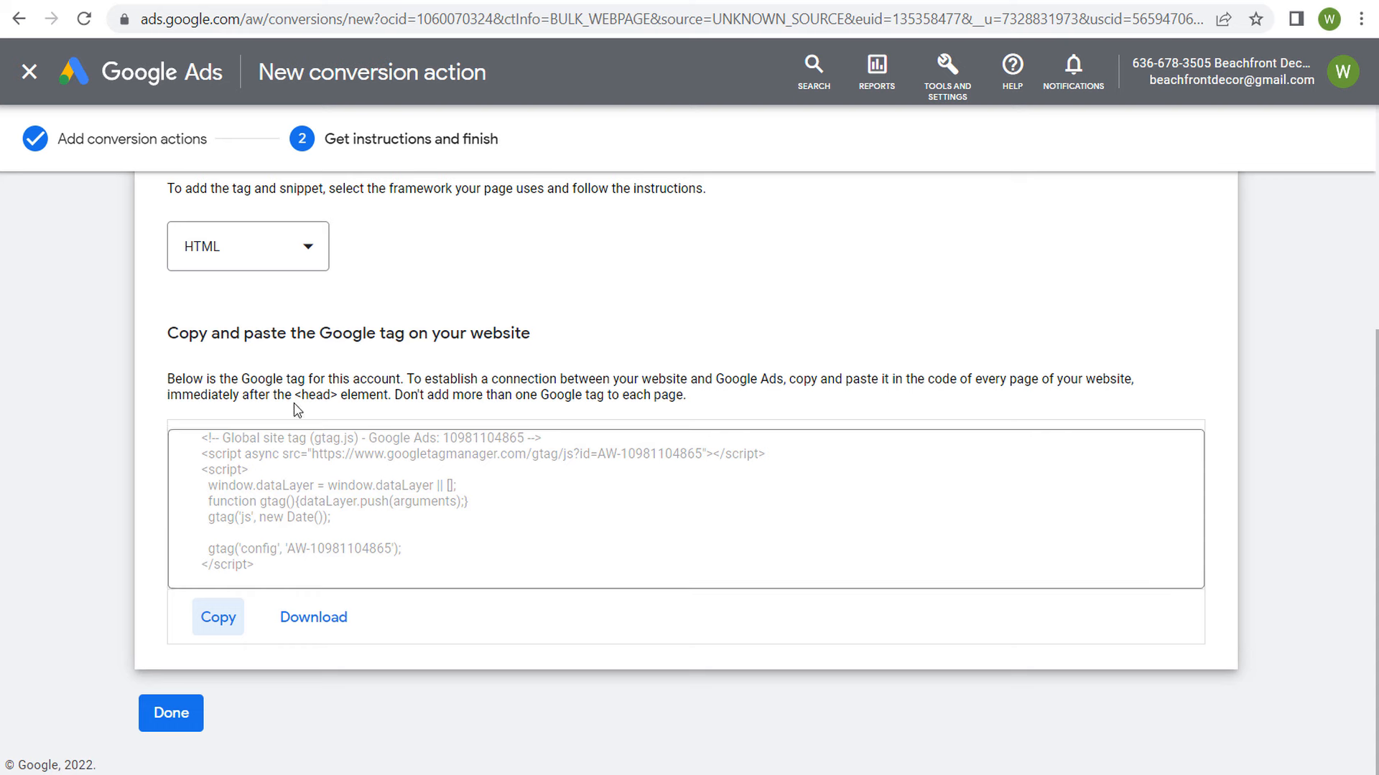
{"action": "left_click", "coordinate": [185, 726]}
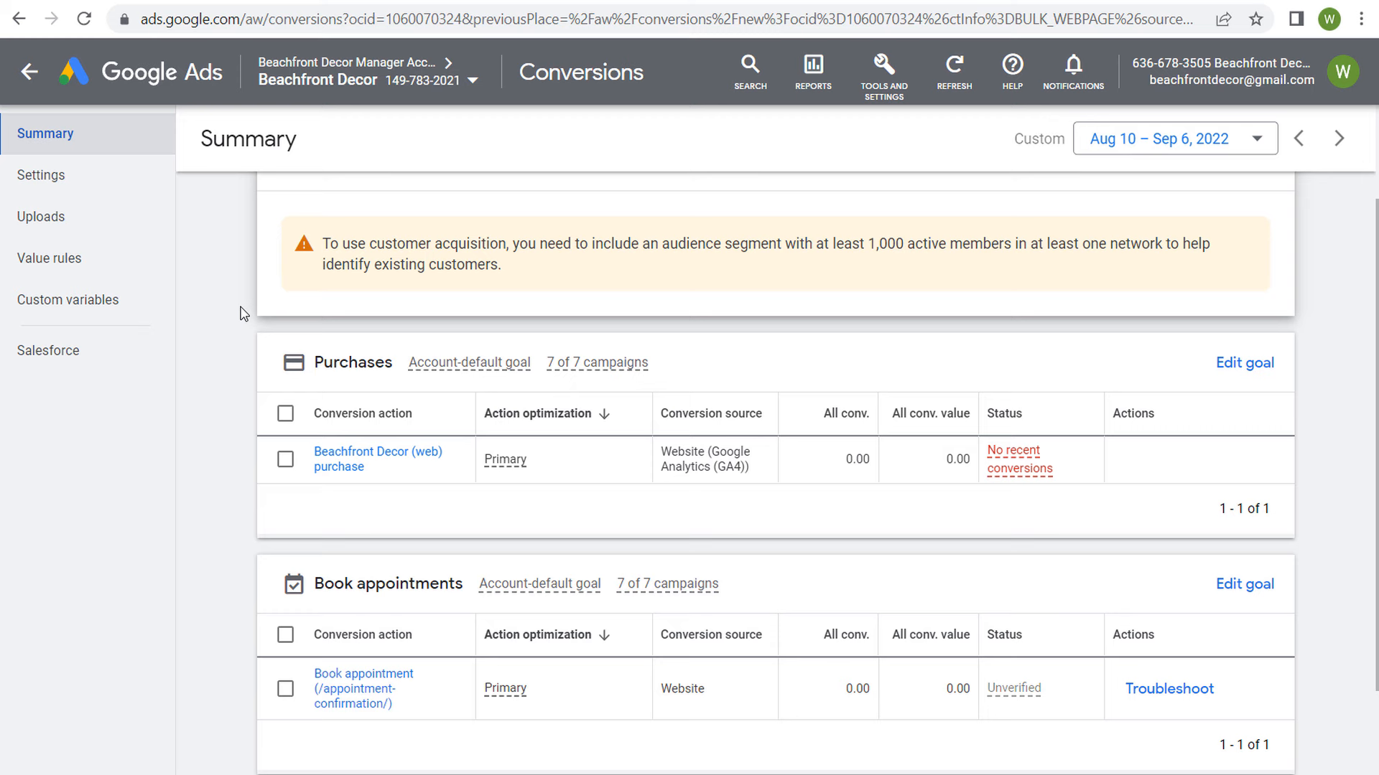
Step: Switch to the YouTube channel and look over the uploaded Beachfront Decor video ads
{"action": "left_click", "coordinate": [435, 0]}
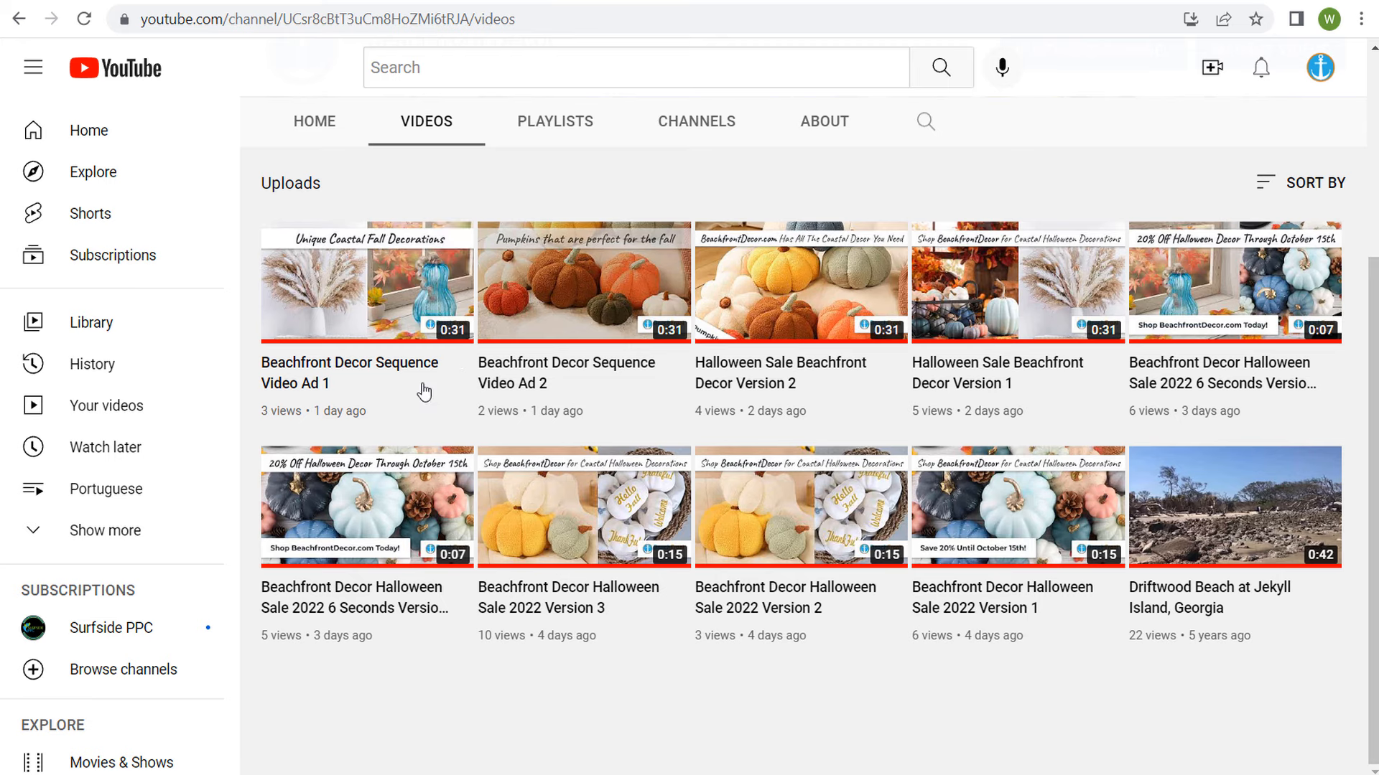
{"action": "scroll", "coordinate": [378, 406], "scroll_direction": "up", "scroll_amount": 1}
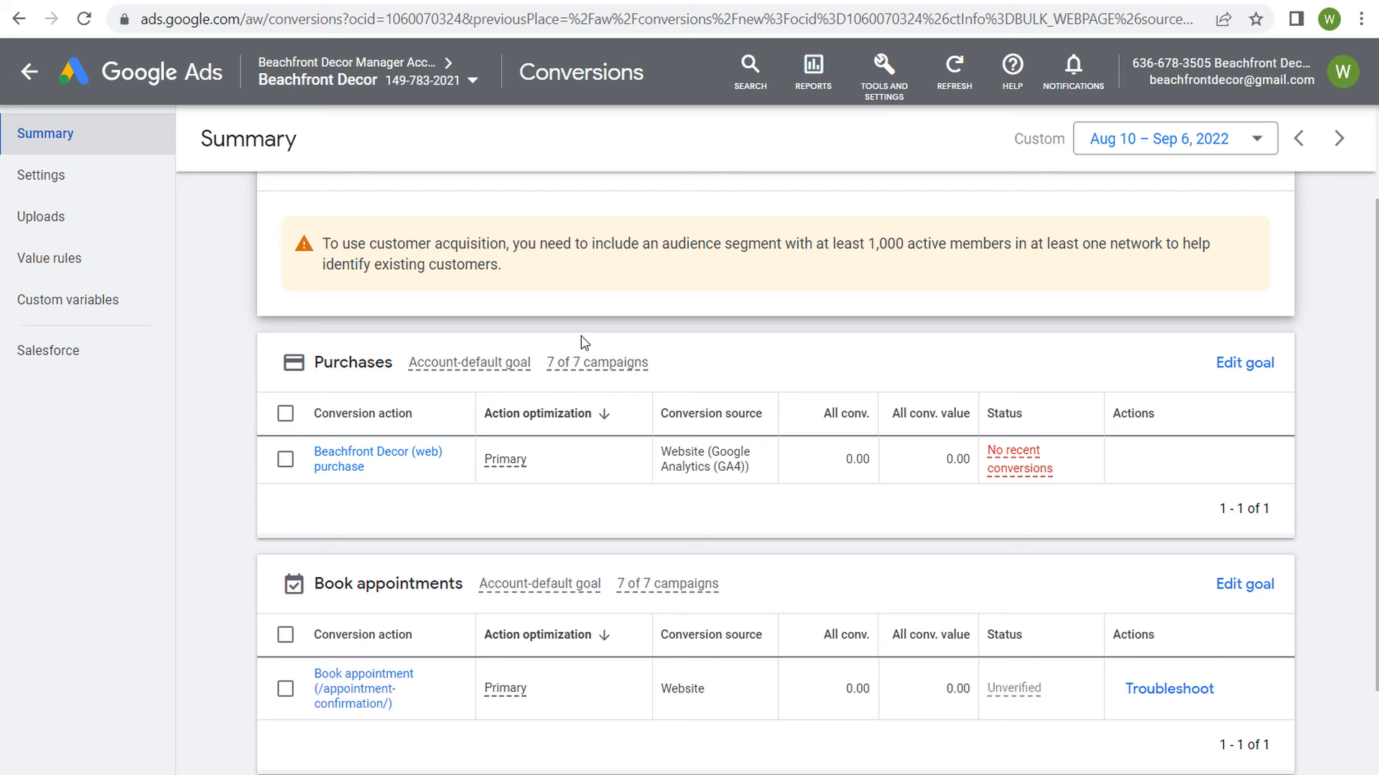
Step: In Google Ads, leave the conversions summary and start a new campaign with the Sales objective
{"action": "left_click", "coordinate": [25, 72]}
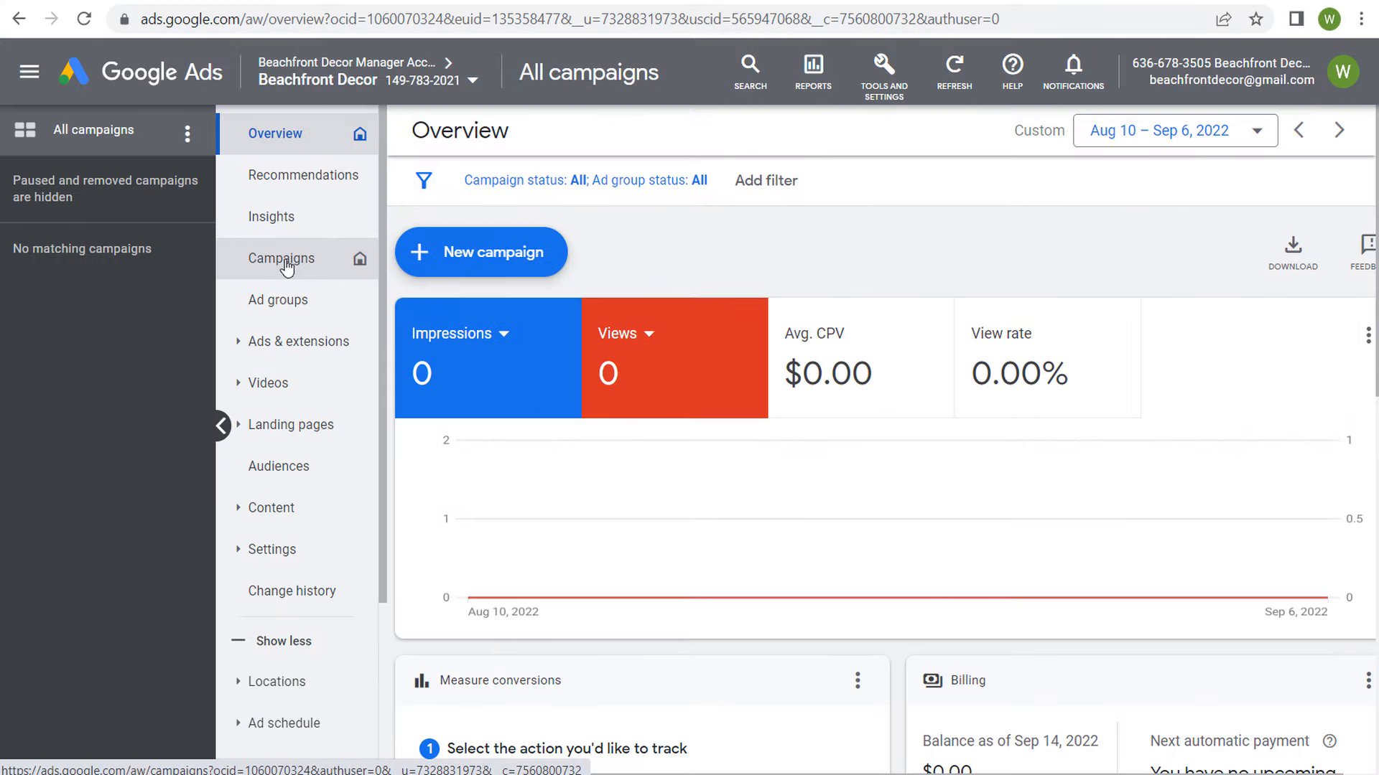
{"action": "left_click", "coordinate": [287, 263]}
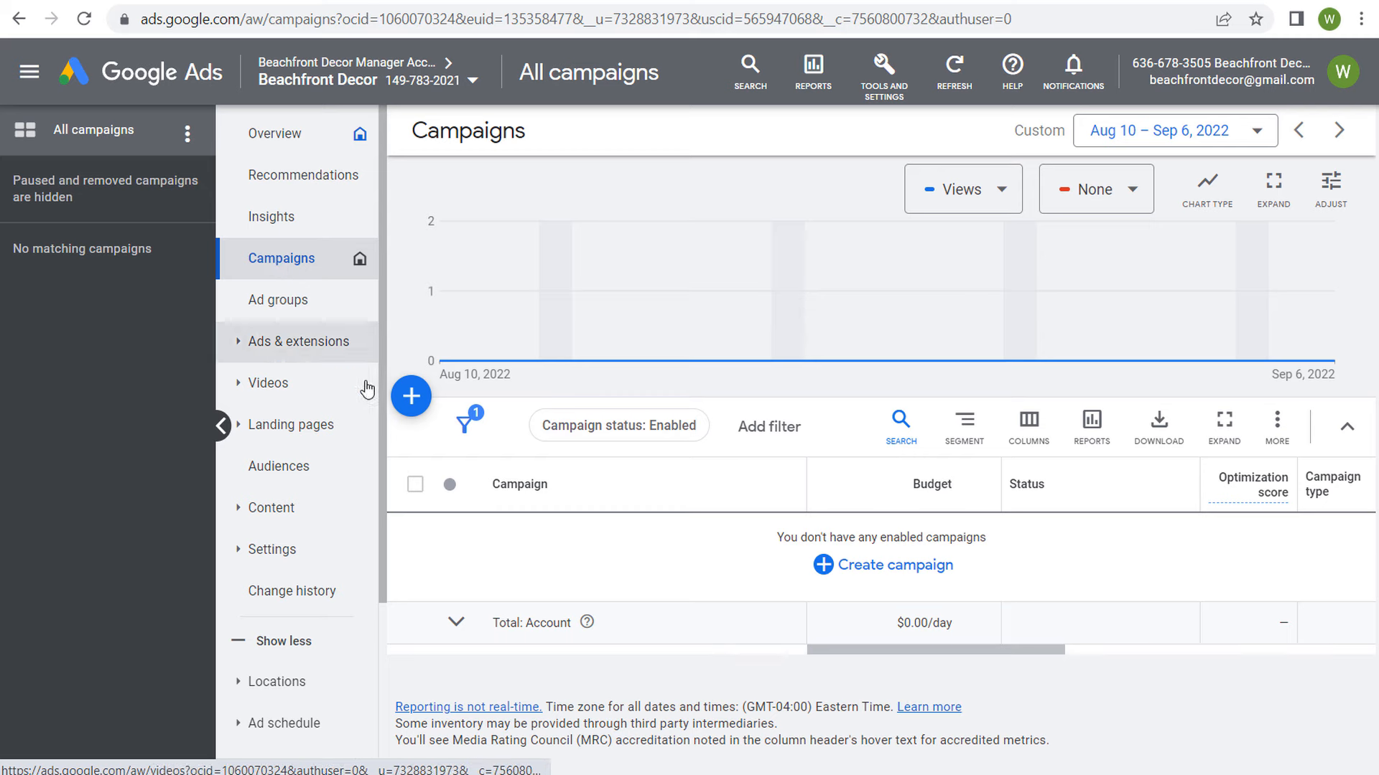
{"action": "left_click", "coordinate": [411, 396]}
{"action": "left_click", "coordinate": [427, 418]}
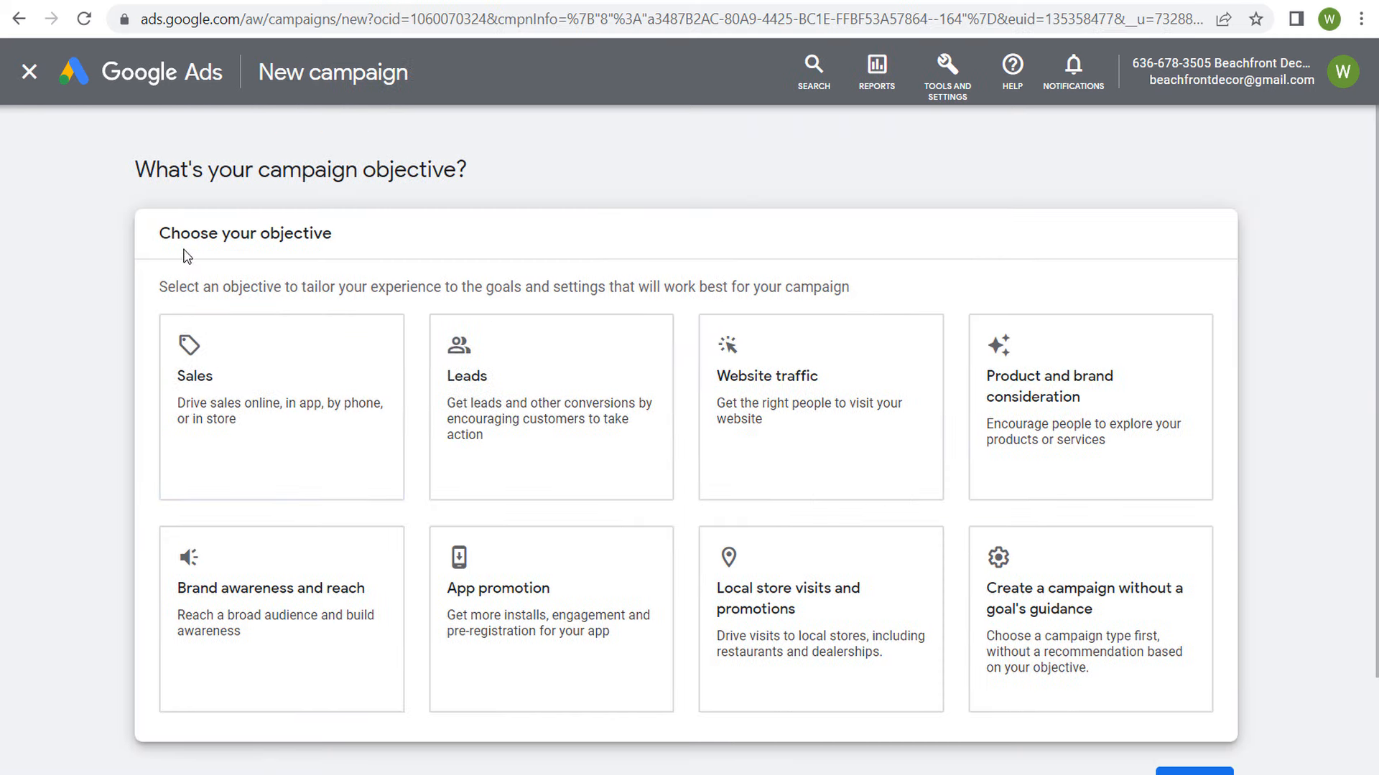
{"action": "left_click_drag", "start_coordinate": [170, 237], "coordinate": [402, 240]}
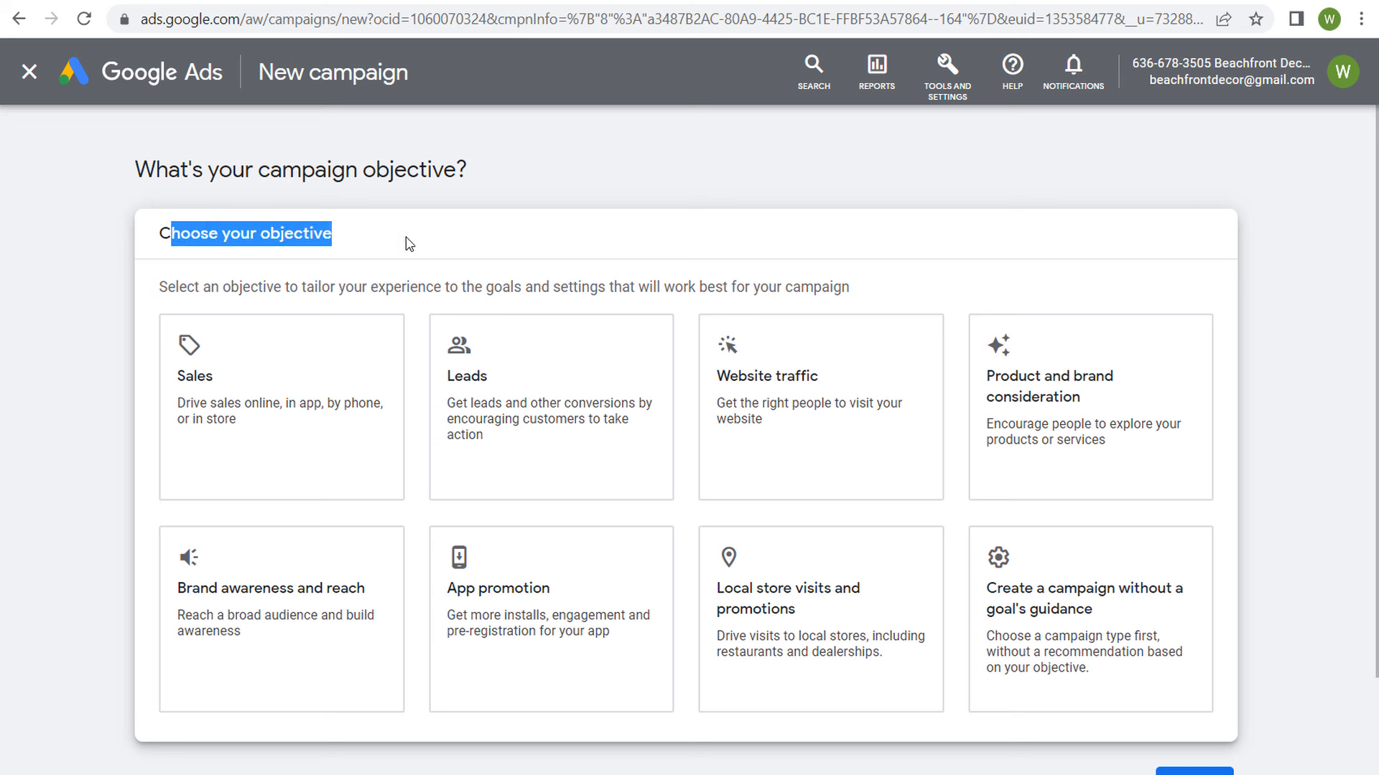
{"action": "left_click", "coordinate": [446, 239]}
{"action": "left_click", "coordinate": [249, 336]}
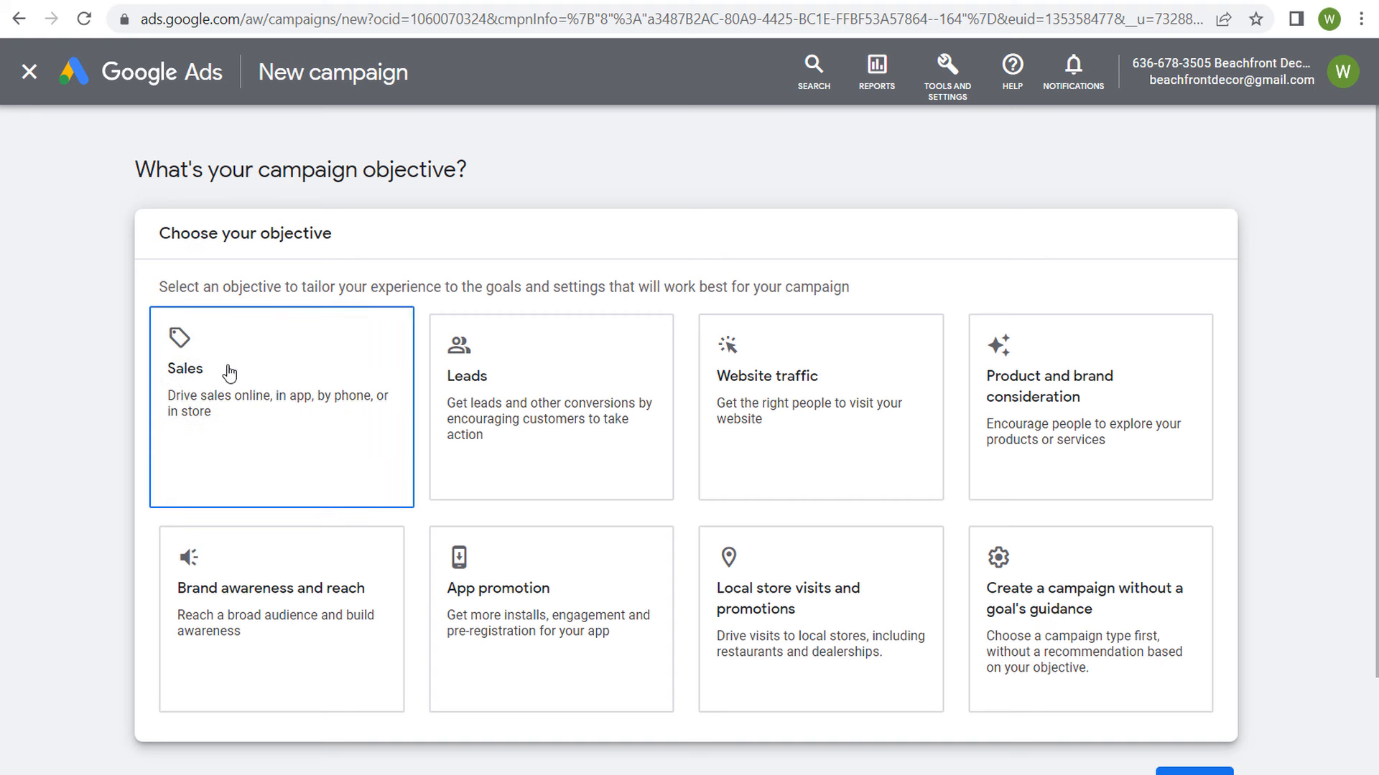
Step: Remove the Book appointments goal from the campaign's conversion goals, keeping Purchases, and continue to the campaign types
{"action": "scroll", "coordinate": [314, 373], "scroll_direction": "down", "scroll_amount": 5}
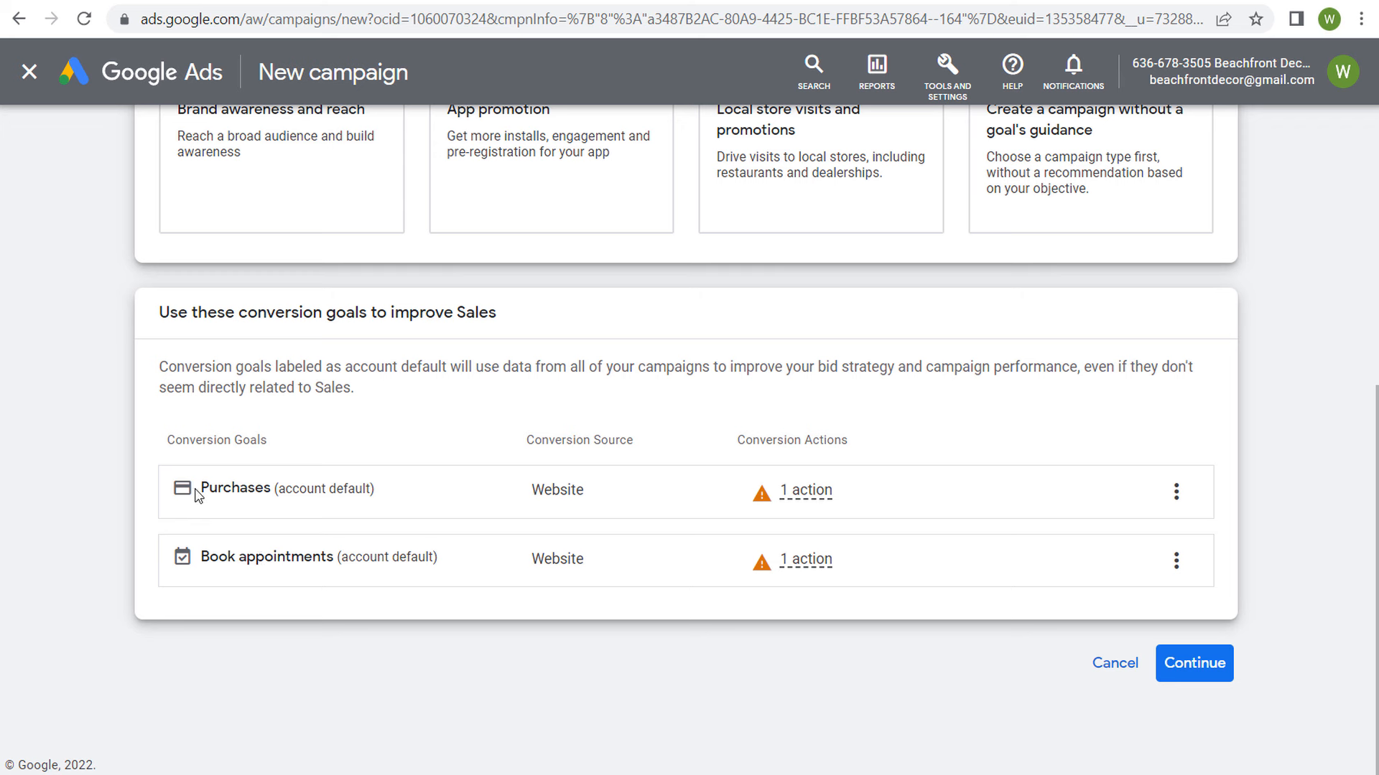
{"action": "left_click_drag", "start_coordinate": [197, 495], "coordinate": [293, 492]}
{"action": "left_click", "coordinate": [1175, 561]}
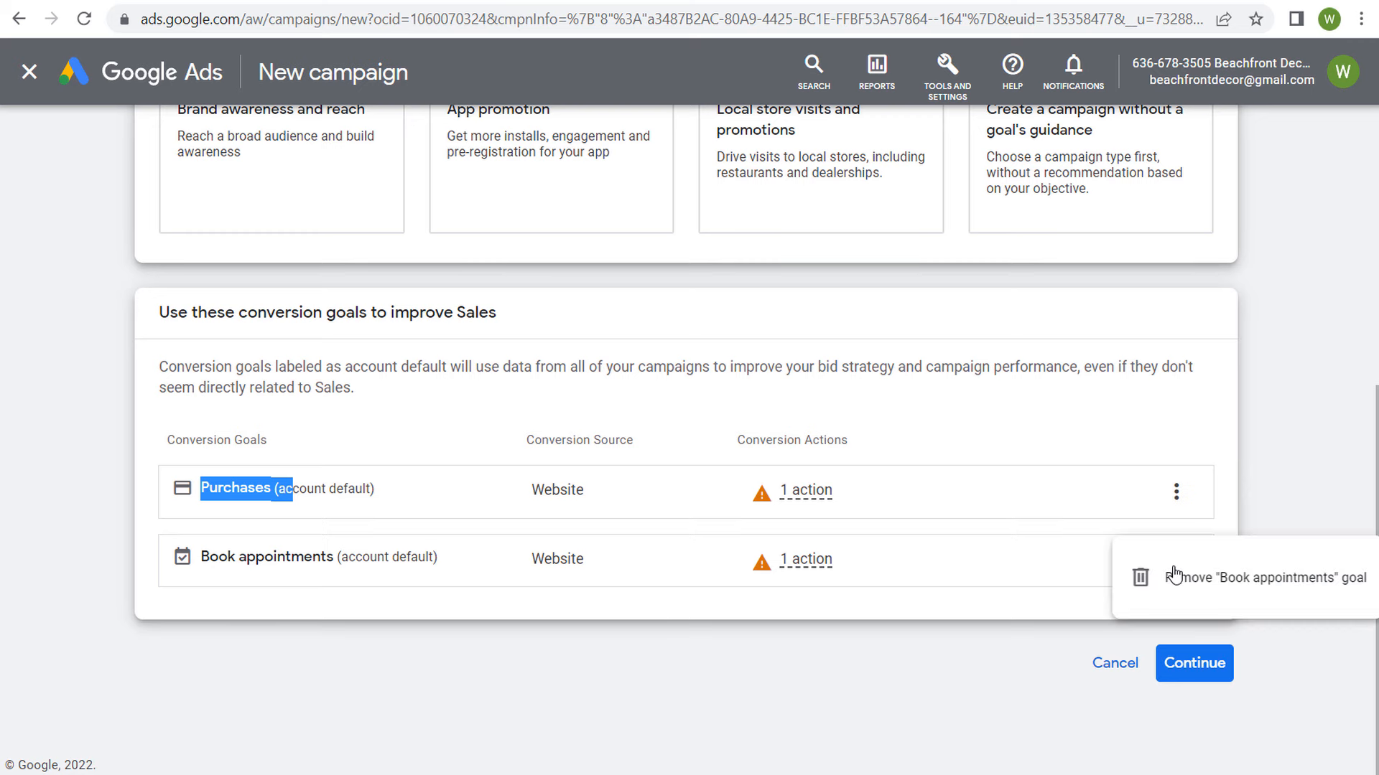
{"action": "left_click", "coordinate": [1219, 586]}
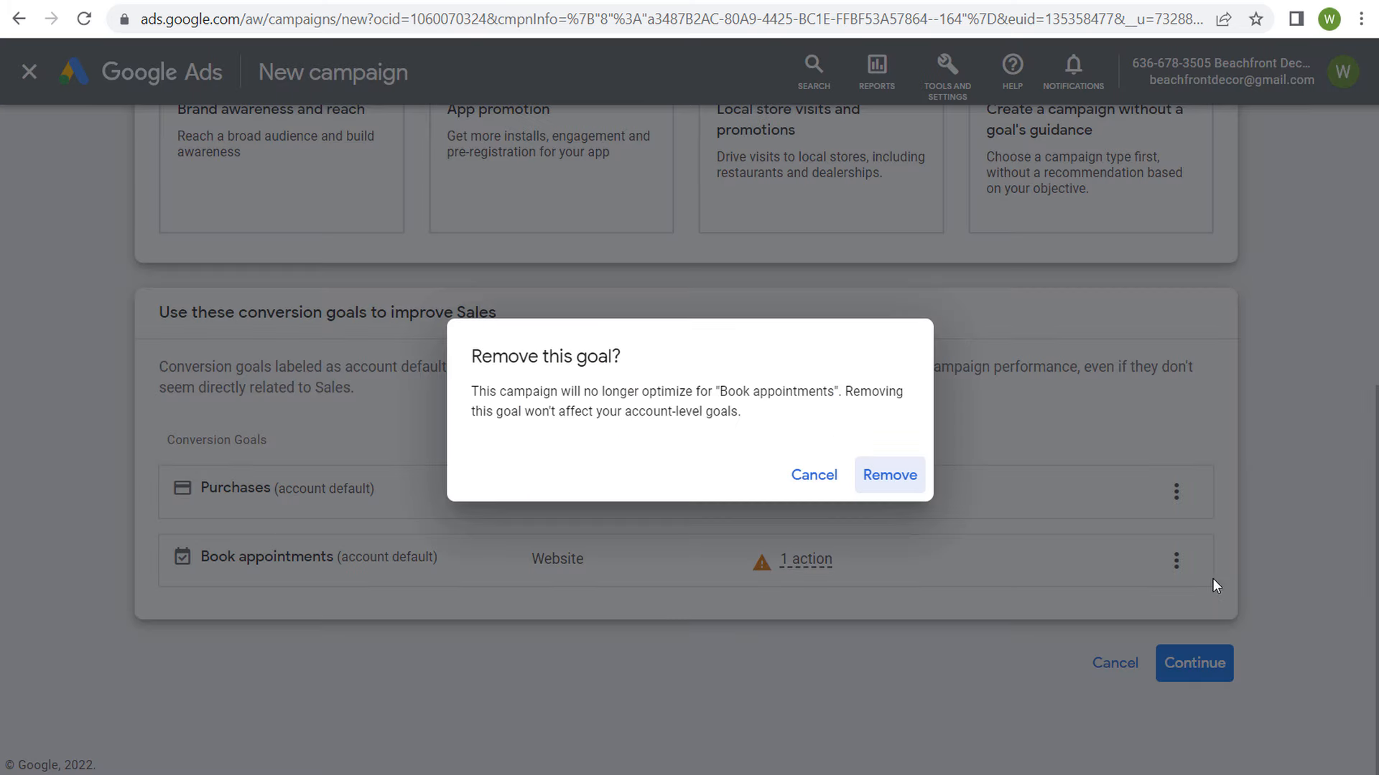
{"action": "left_click", "coordinate": [890, 475]}
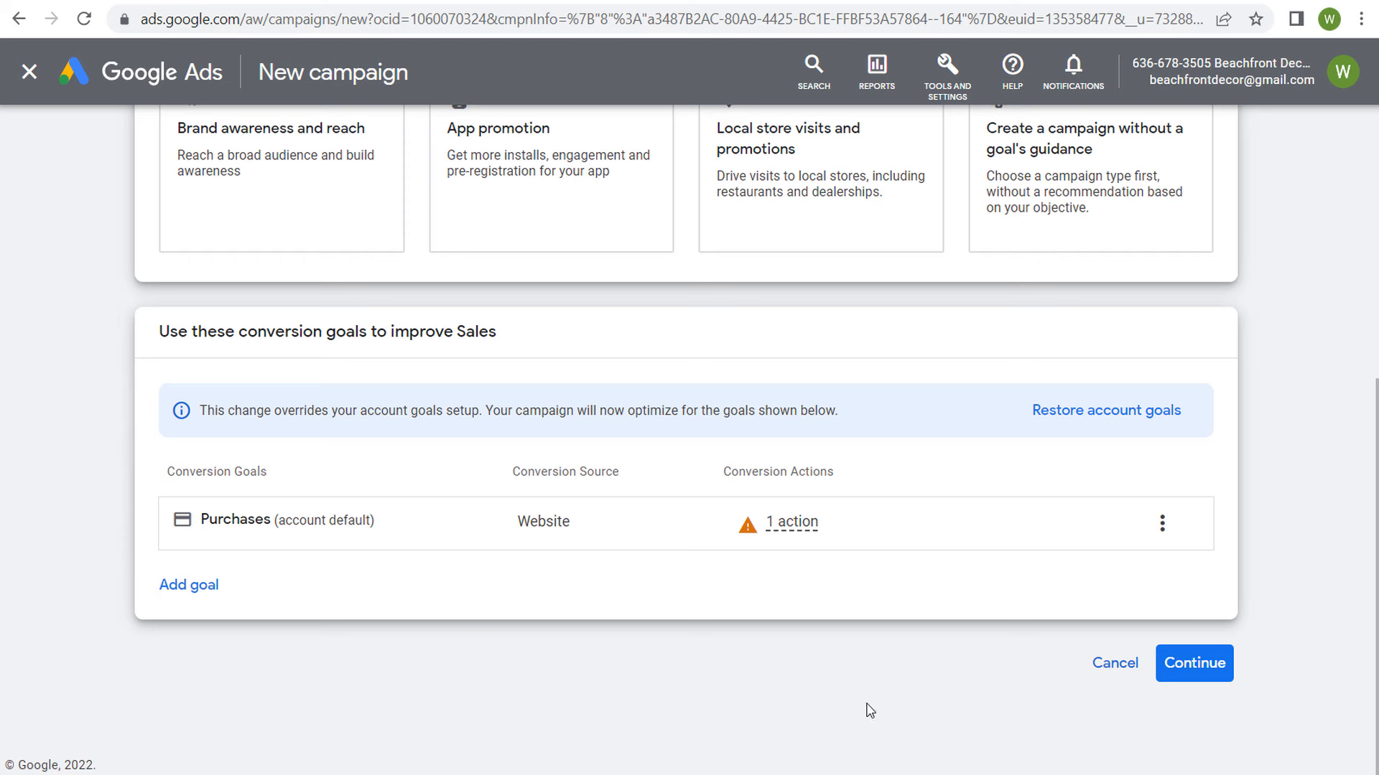
{"action": "left_click", "coordinate": [1194, 663]}
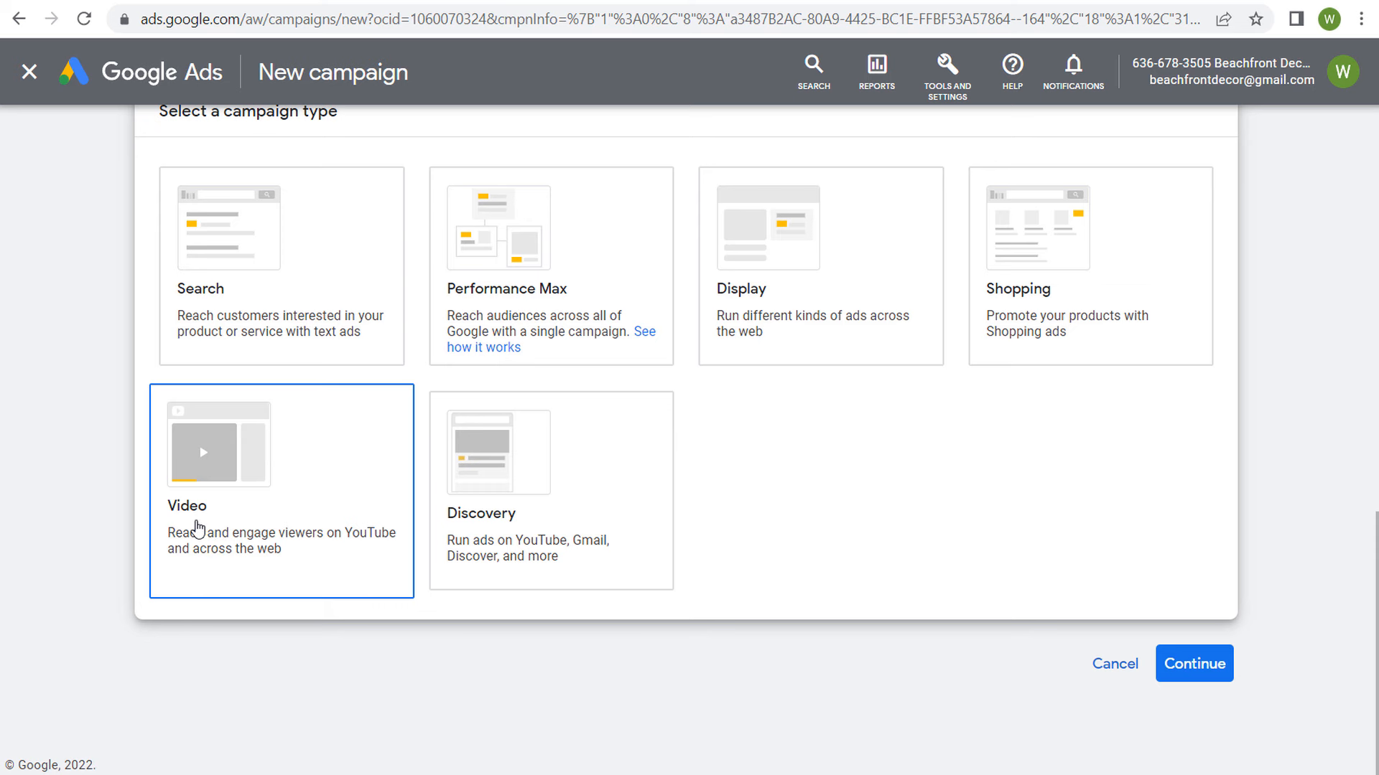
Step: Select Video as the campaign type, read the Drive conversions description, and continue to the campaign settings
{"action": "left_click", "coordinate": [240, 473]}
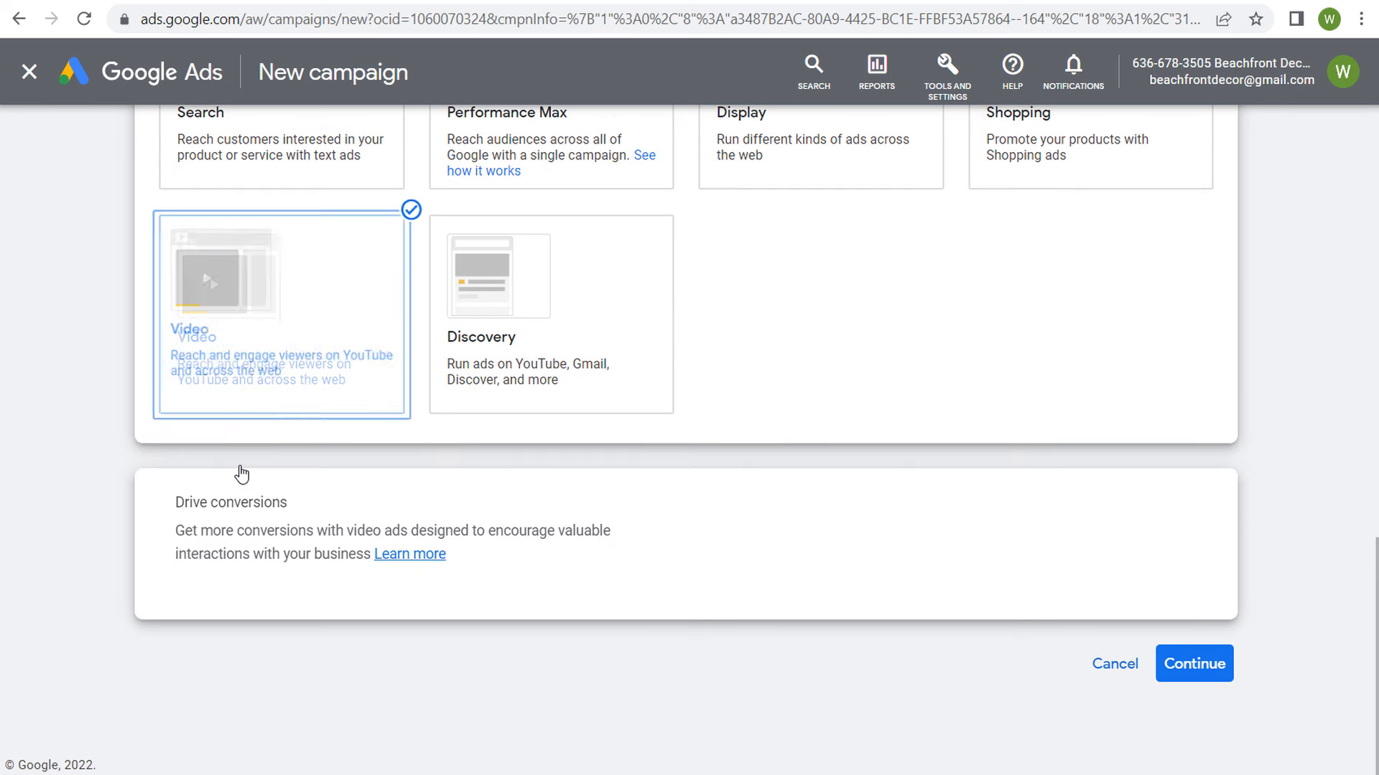
{"action": "left_click_drag", "start_coordinate": [176, 503], "coordinate": [768, 575]}
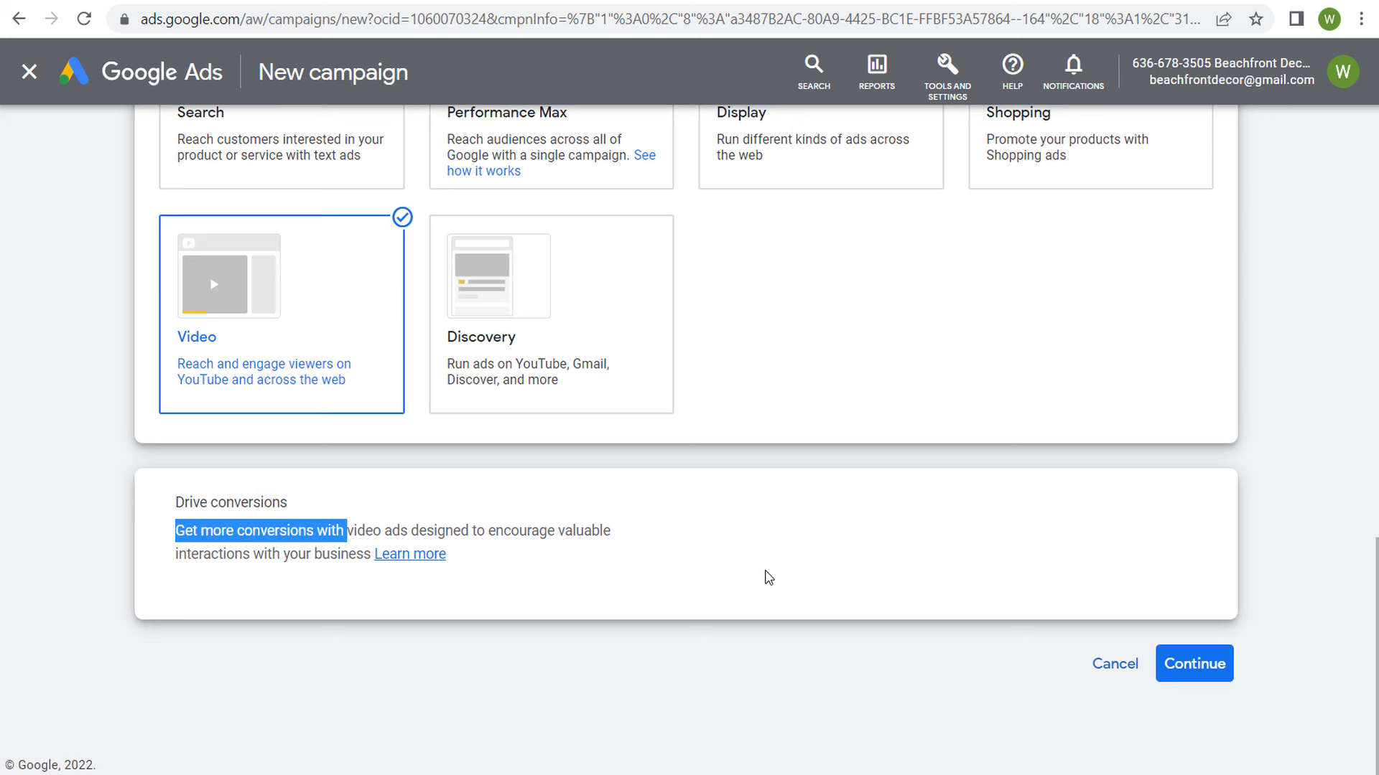
{"action": "left_click", "coordinate": [819, 563]}
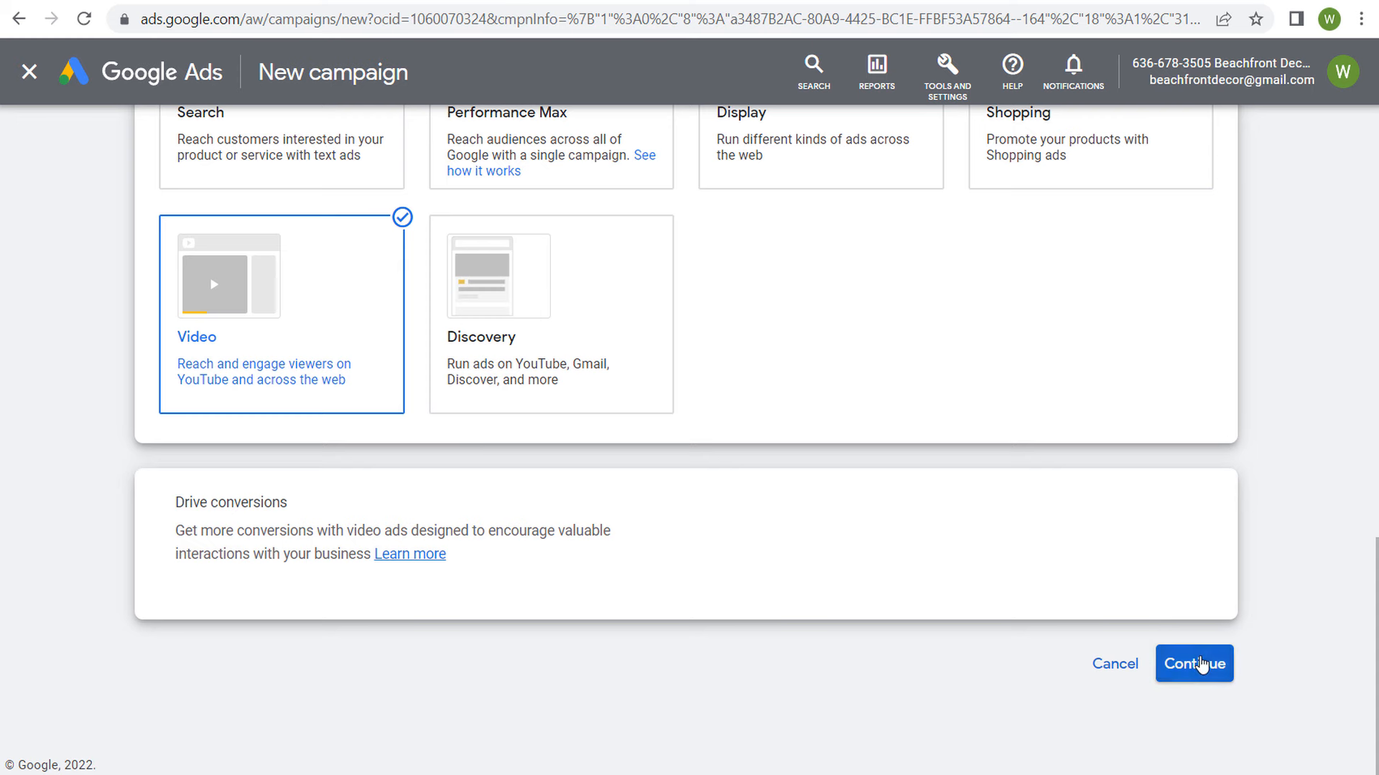
{"action": "left_click", "coordinate": [1198, 662]}
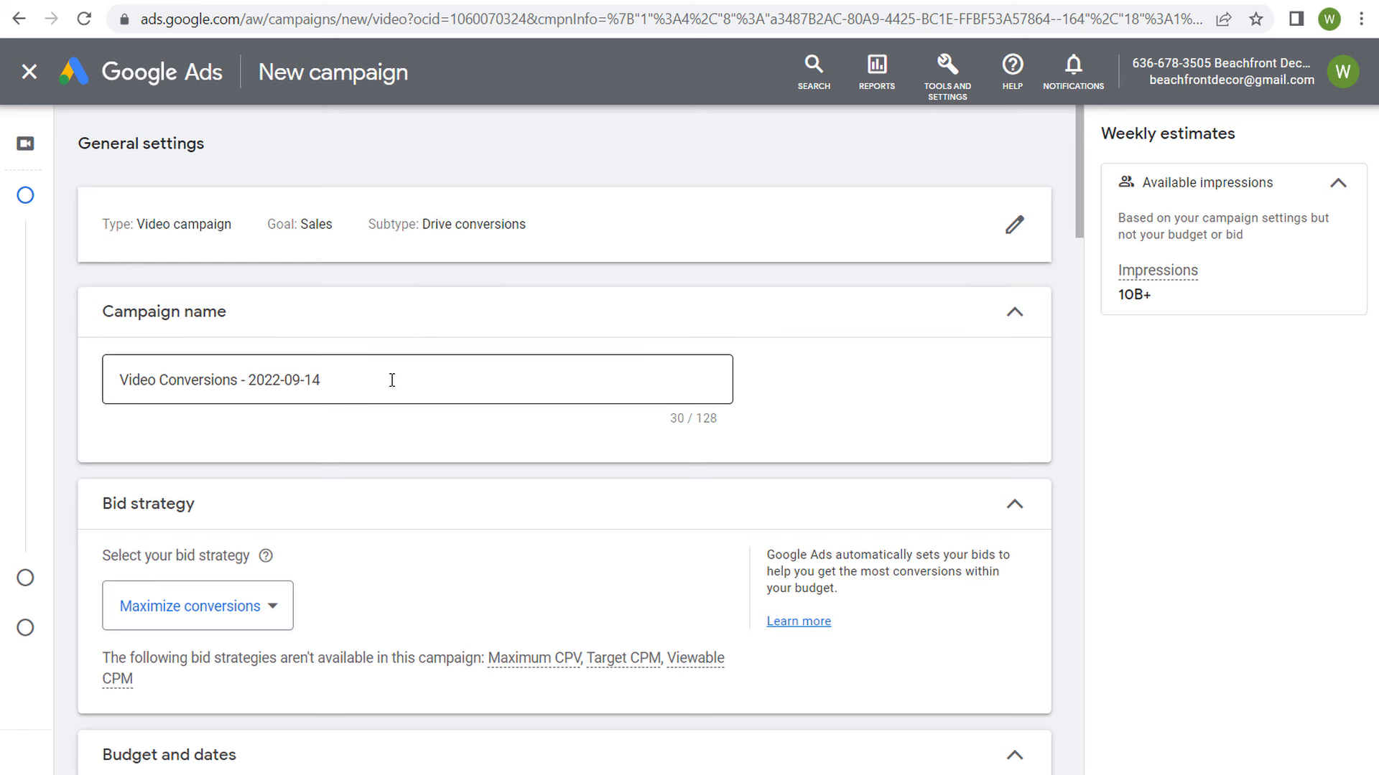
Step: Replace the default campaign name with "Beachfront Decor Halloween Sale 2022"
{"action": "left_click_drag", "start_coordinate": [391, 379], "coordinate": [106, 385]}
{"action": "type", "text": "Beachfront Decor Halloween Sale 2022"}
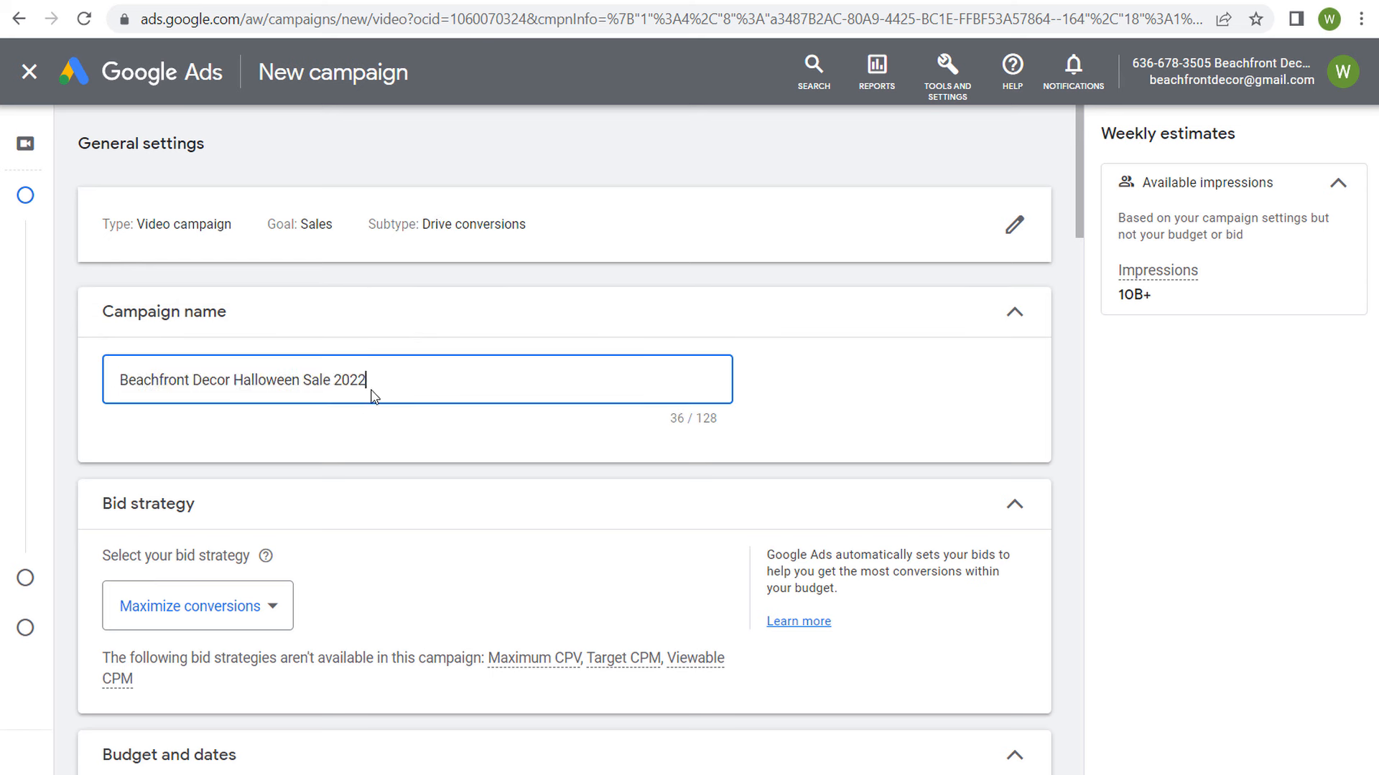
{"action": "left_click_drag", "start_coordinate": [371, 387], "coordinate": [130, 409]}
{"action": "left_click", "coordinate": [380, 437]}
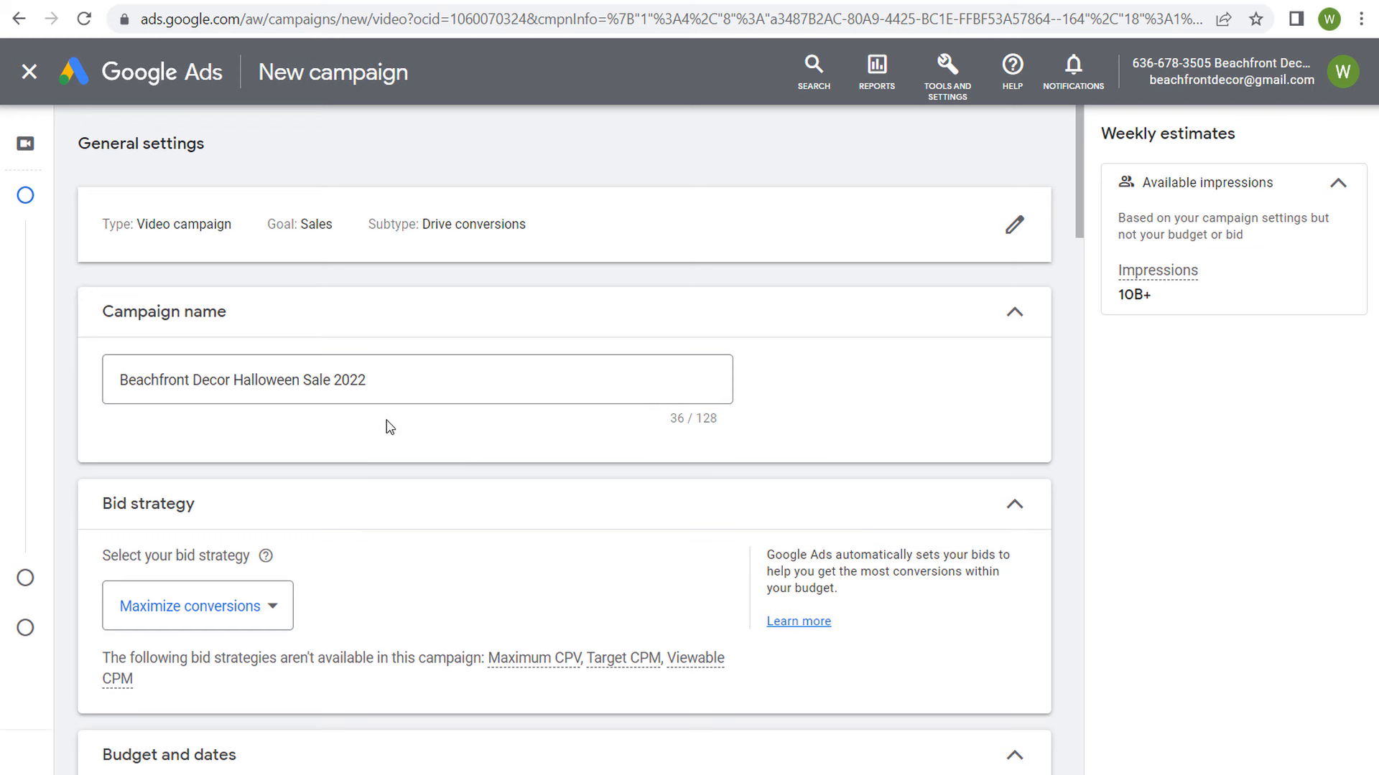
Step: Try the Target CPA bid strategy, examine its description and typical range, and return to Maximize conversions
{"action": "scroll", "coordinate": [428, 453], "scroll_direction": "down", "scroll_amount": 3}
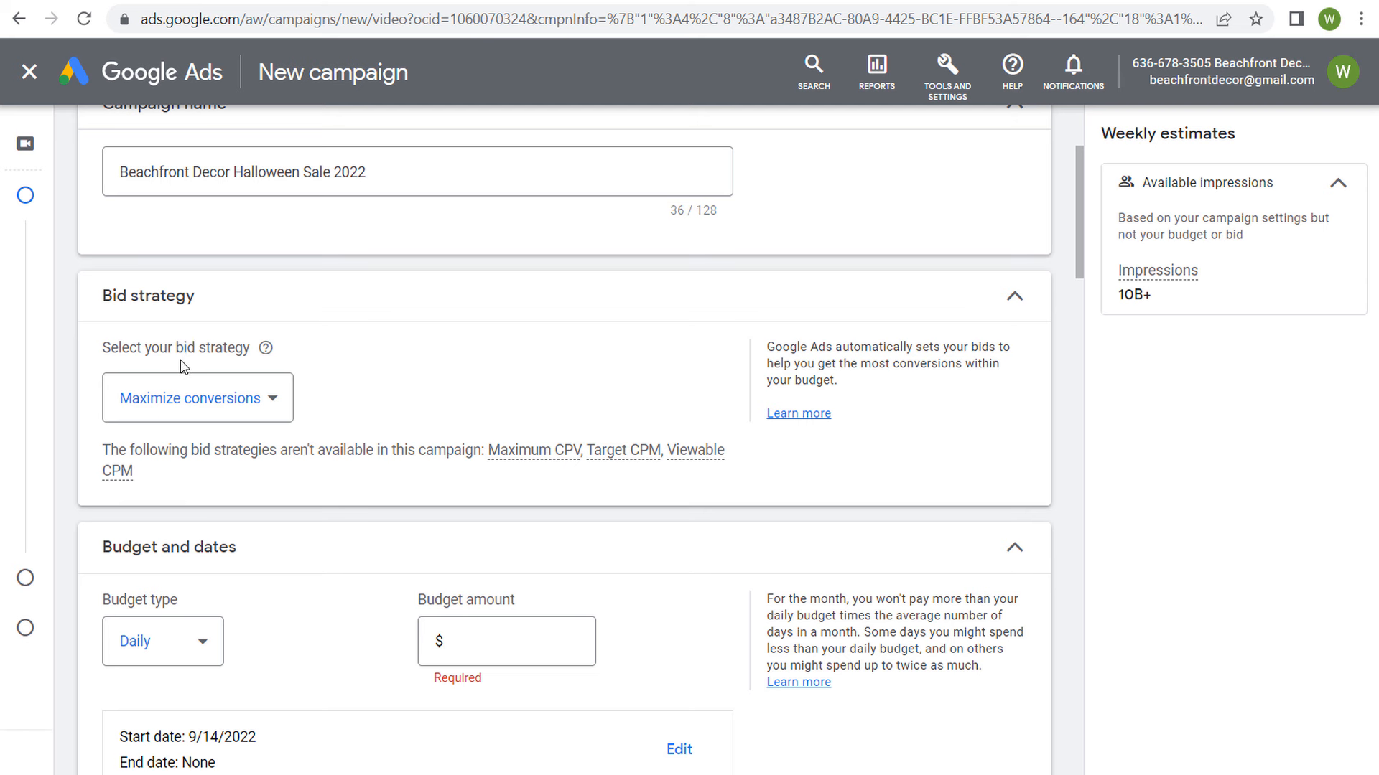
{"action": "left_click", "coordinate": [278, 403]}
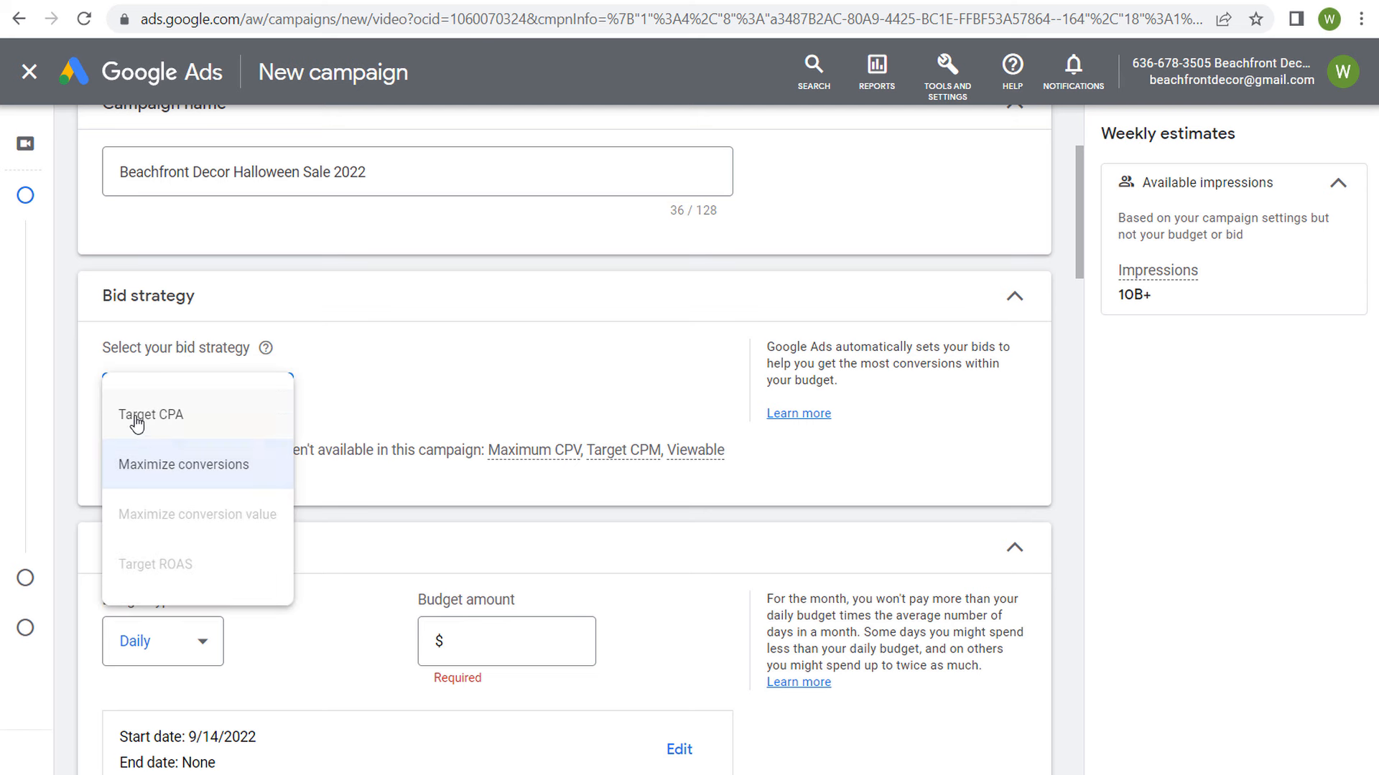
{"action": "left_click", "coordinate": [185, 418]}
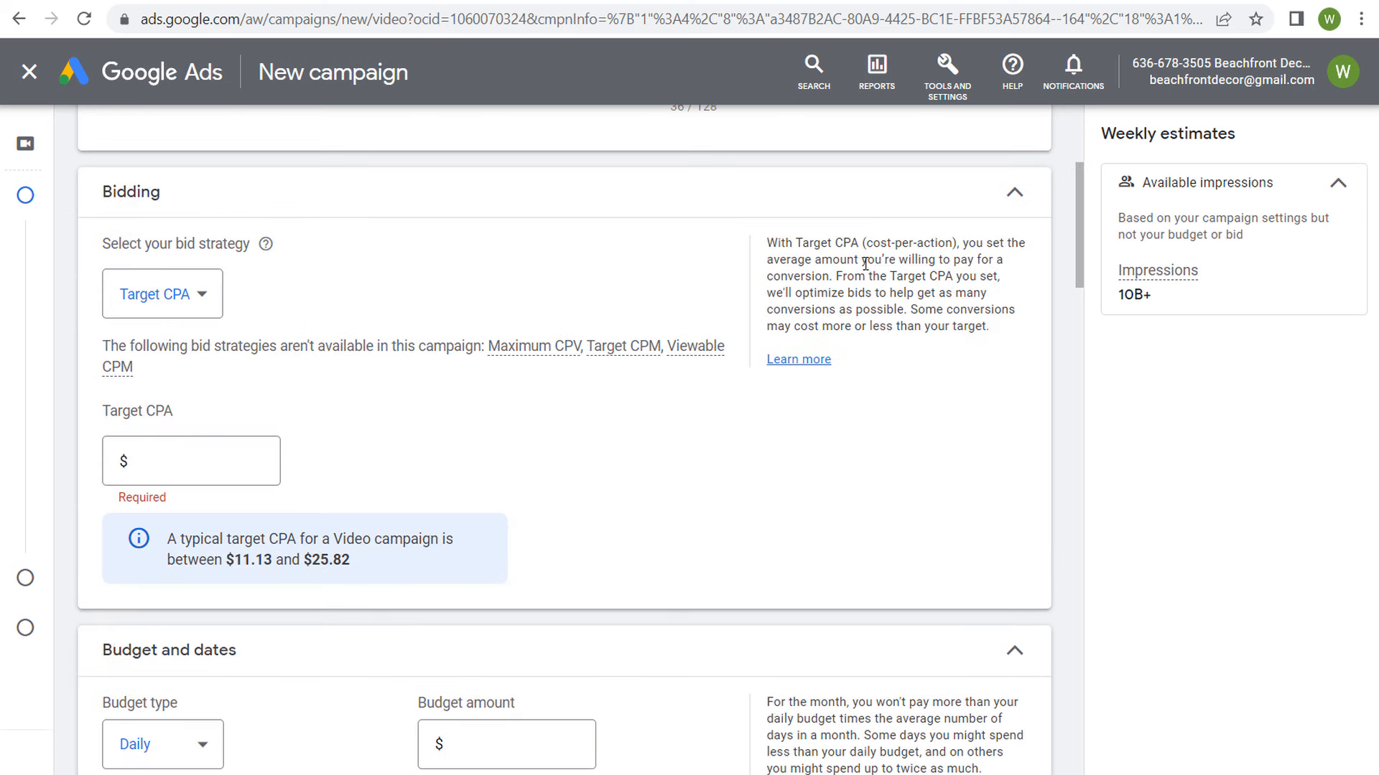
{"action": "left_click_drag", "start_coordinate": [796, 242], "coordinate": [953, 242]}
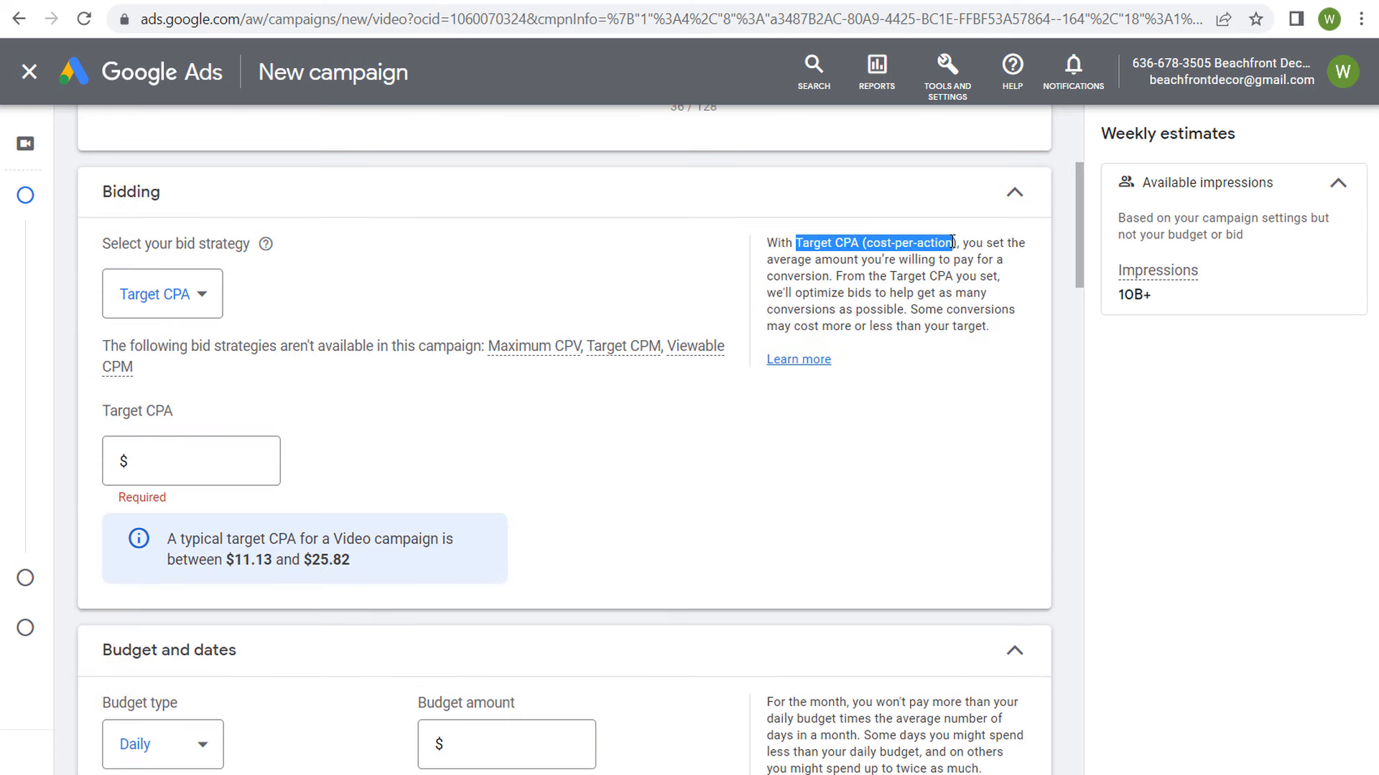
{"action": "left_click", "coordinate": [959, 293]}
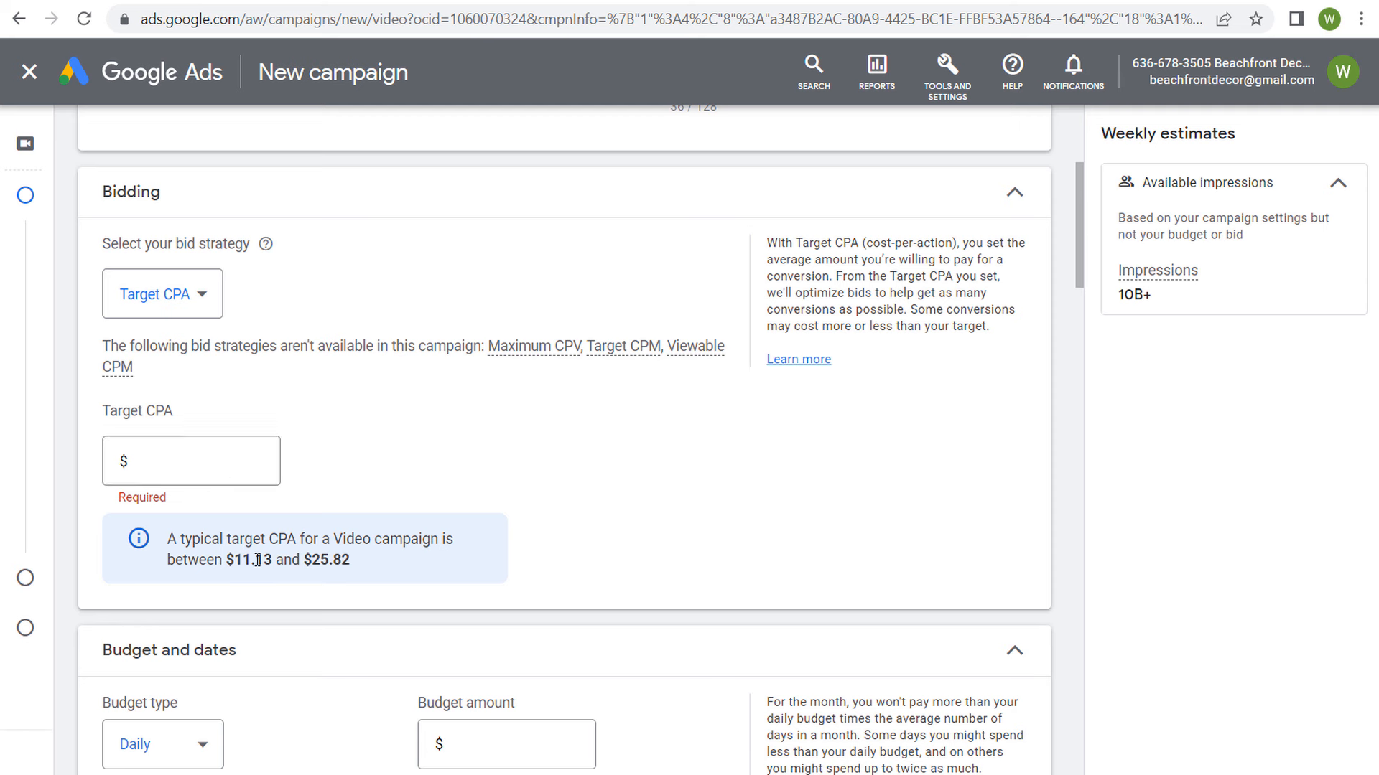
{"action": "left_click_drag", "start_coordinate": [258, 560], "coordinate": [312, 565]}
{"action": "left_click", "coordinate": [394, 563]}
{"action": "left_click_drag", "start_coordinate": [241, 541], "coordinate": [345, 535]}
{"action": "left_click", "coordinate": [418, 535]}
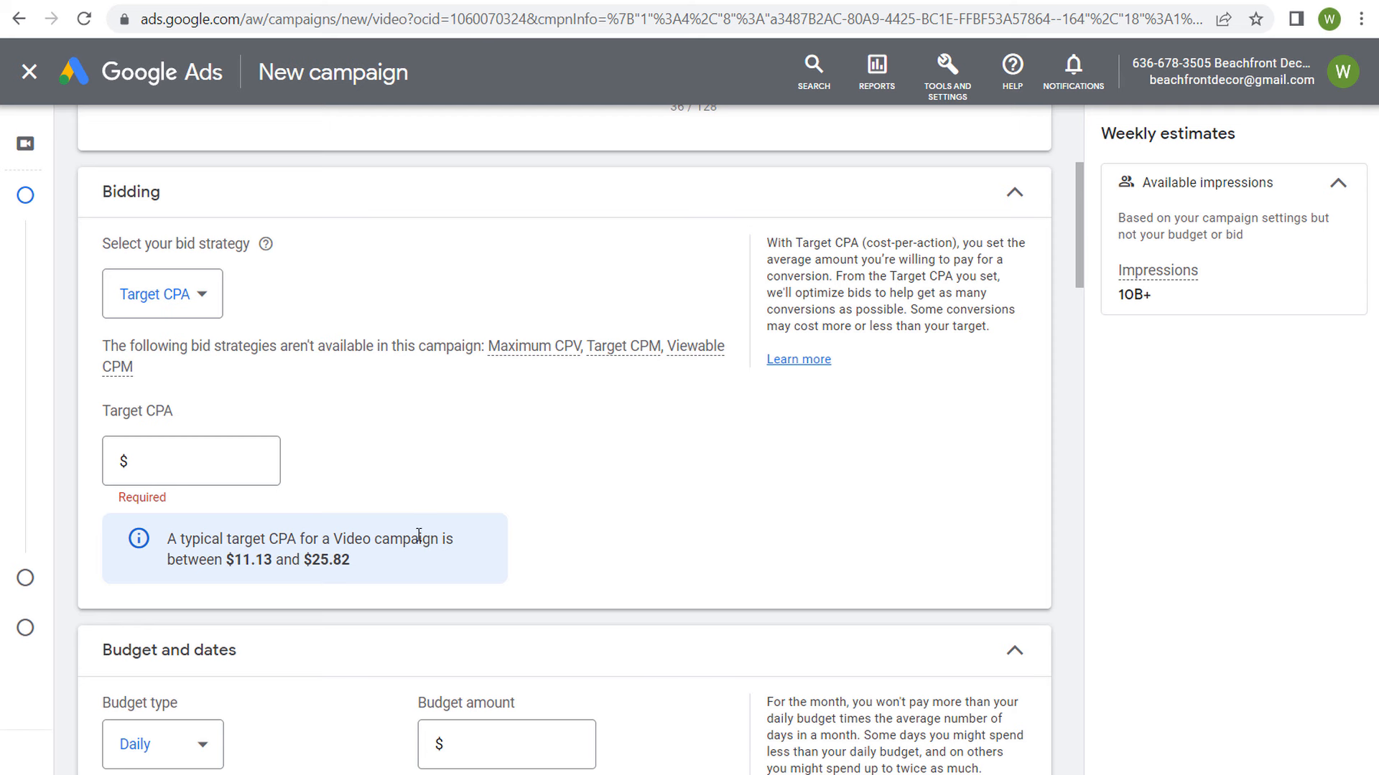
{"action": "left_click", "coordinate": [197, 294]}
{"action": "left_click", "coordinate": [187, 361]}
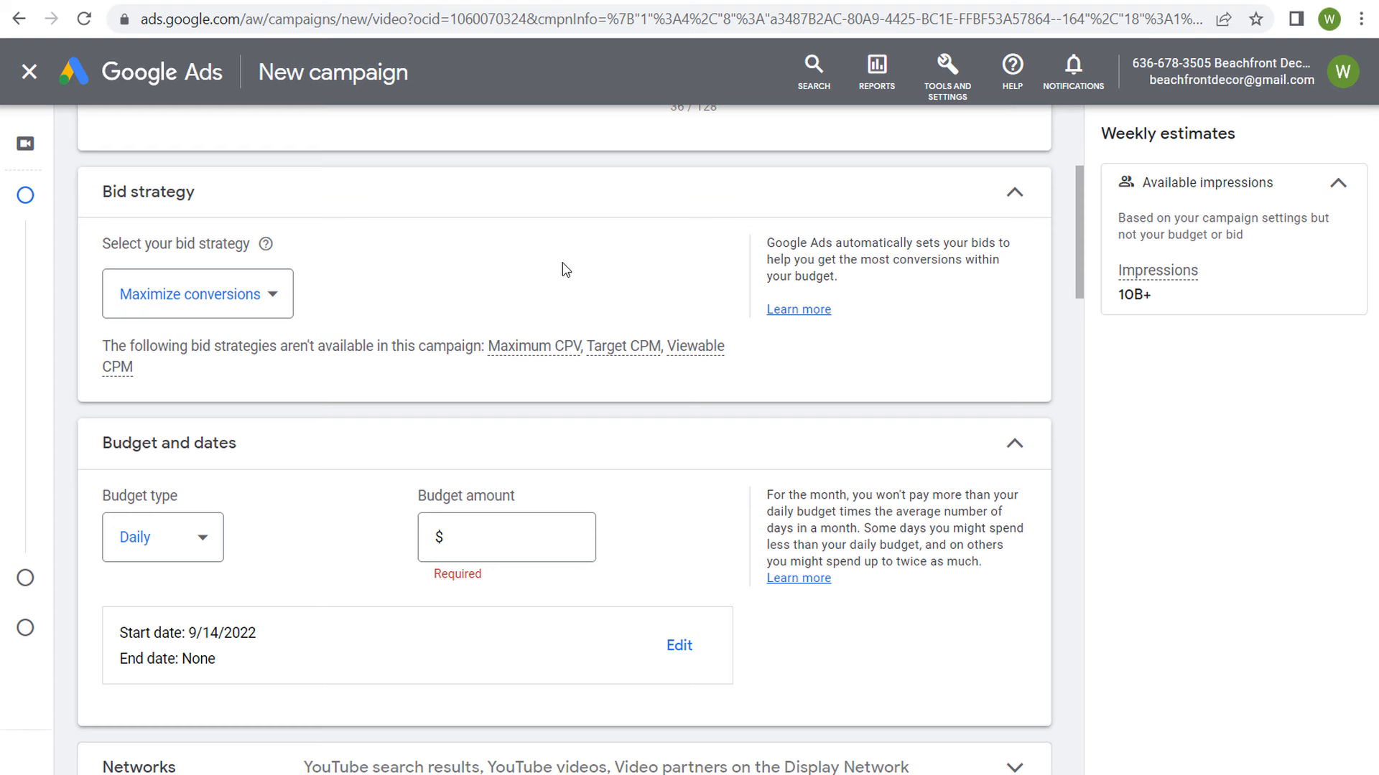
Step: Change the budget type to Campaign total and set the budget amount to $2,000.00
{"action": "scroll", "coordinate": [332, 426], "scroll_direction": "down", "scroll_amount": 2}
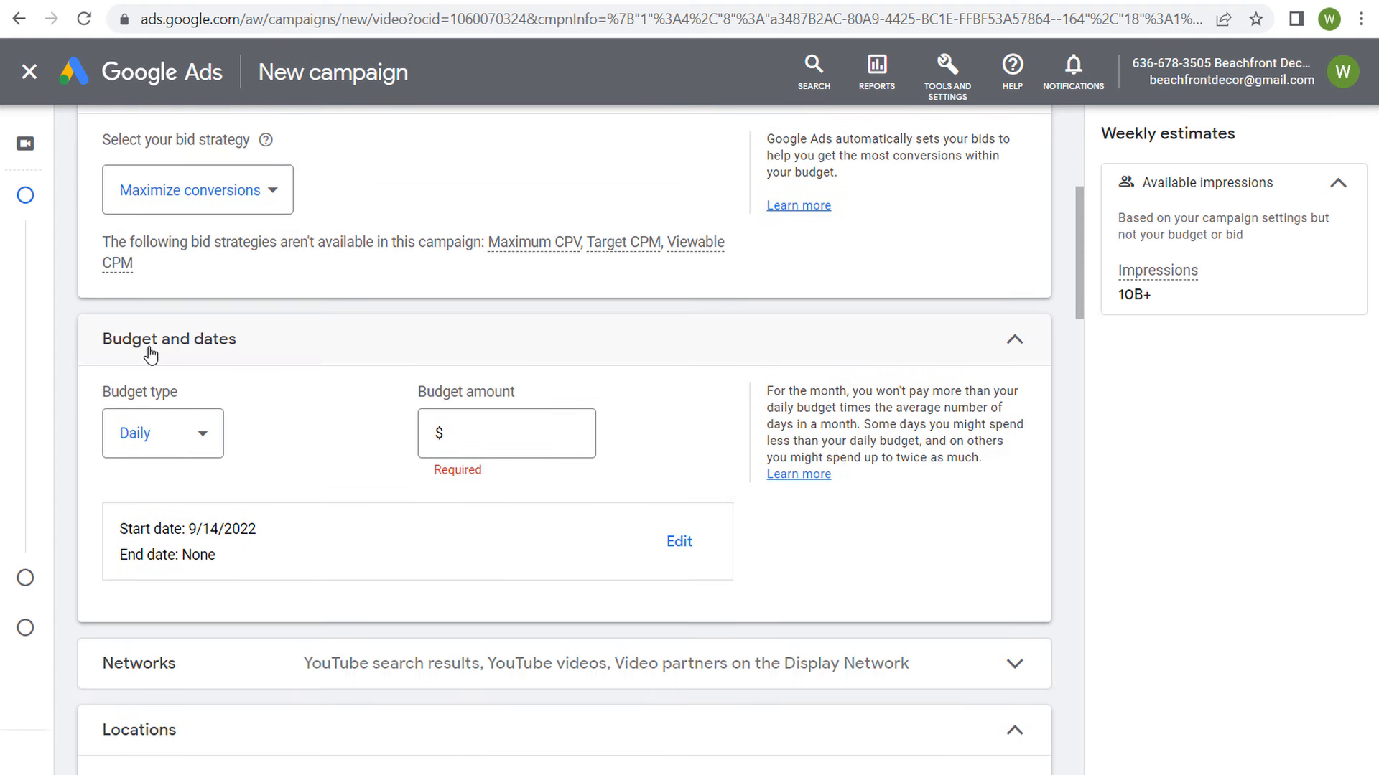
{"action": "left_click", "coordinate": [192, 449]}
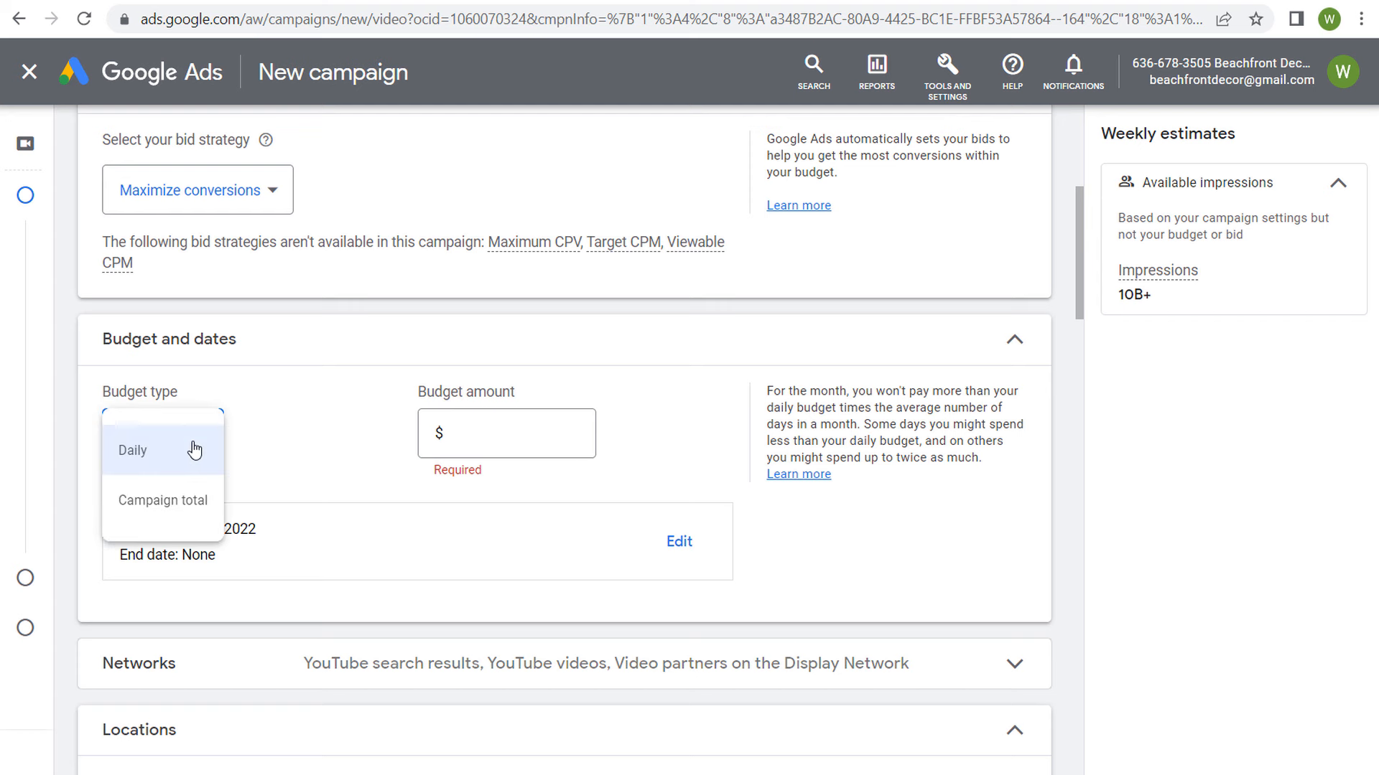
{"action": "left_click", "coordinate": [150, 505]}
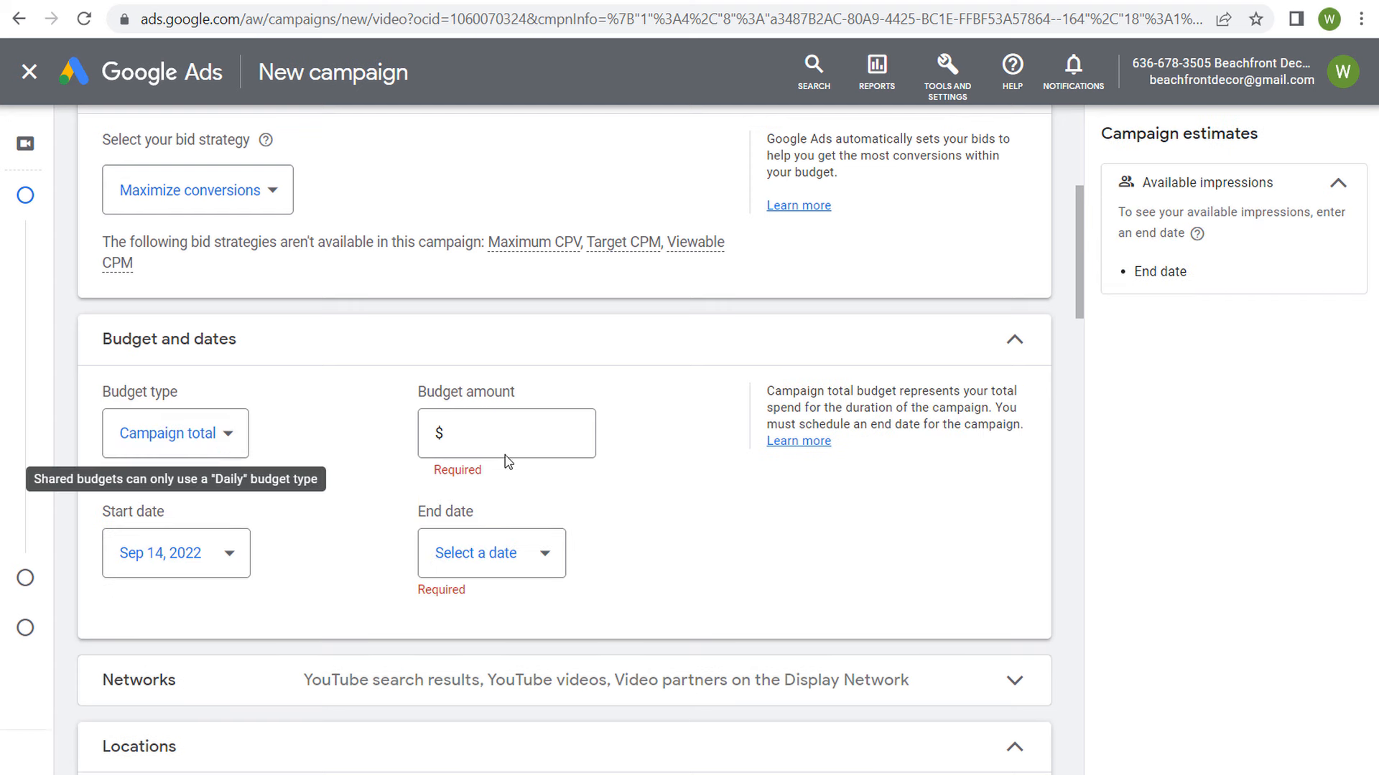
{"action": "left_click", "coordinate": [533, 426]}
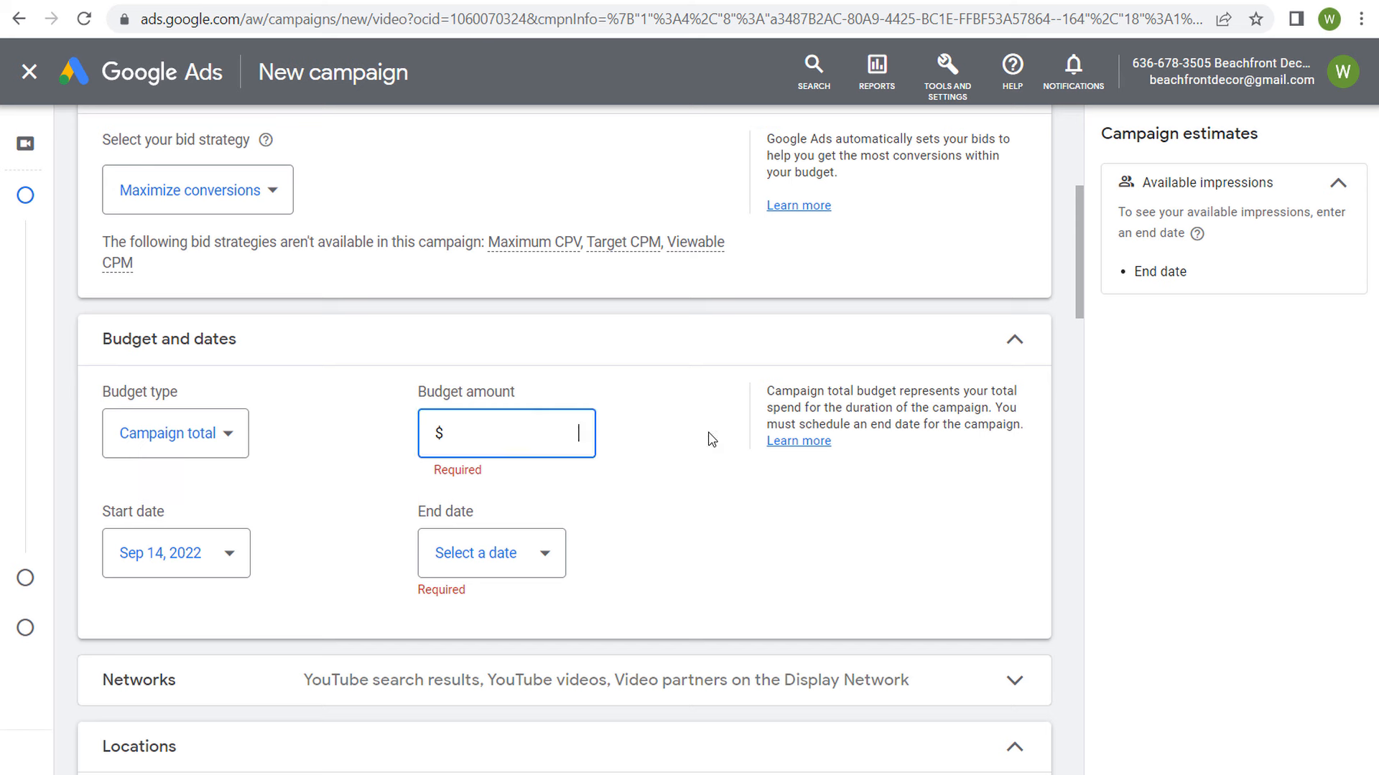
{"action": "type", "text": "200"}
{"action": "left_click", "coordinate": [670, 442]}
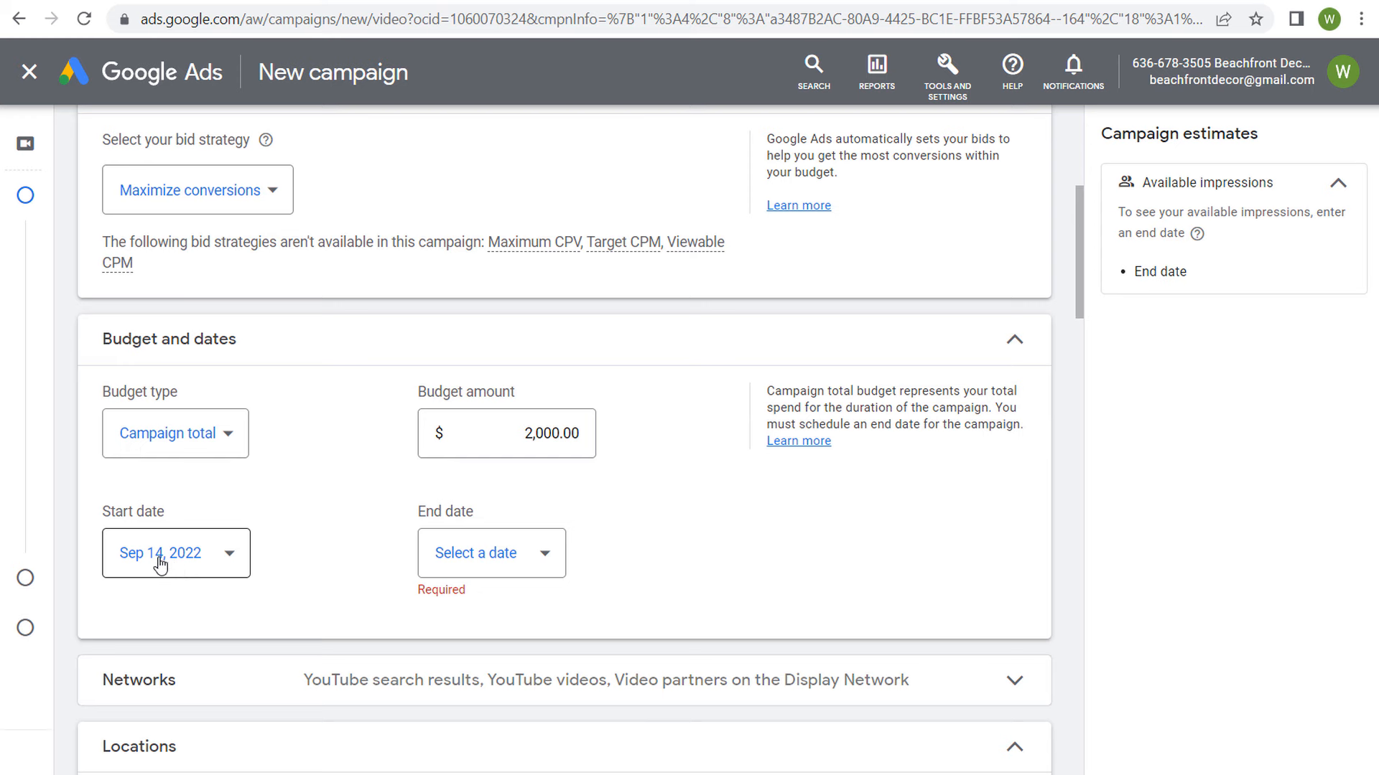
Step: Check the sale dates on the website's Halloween decorations page, and set the campaign's end date to Oct 14, 2022
{"action": "left_click", "coordinate": [572, 0]}
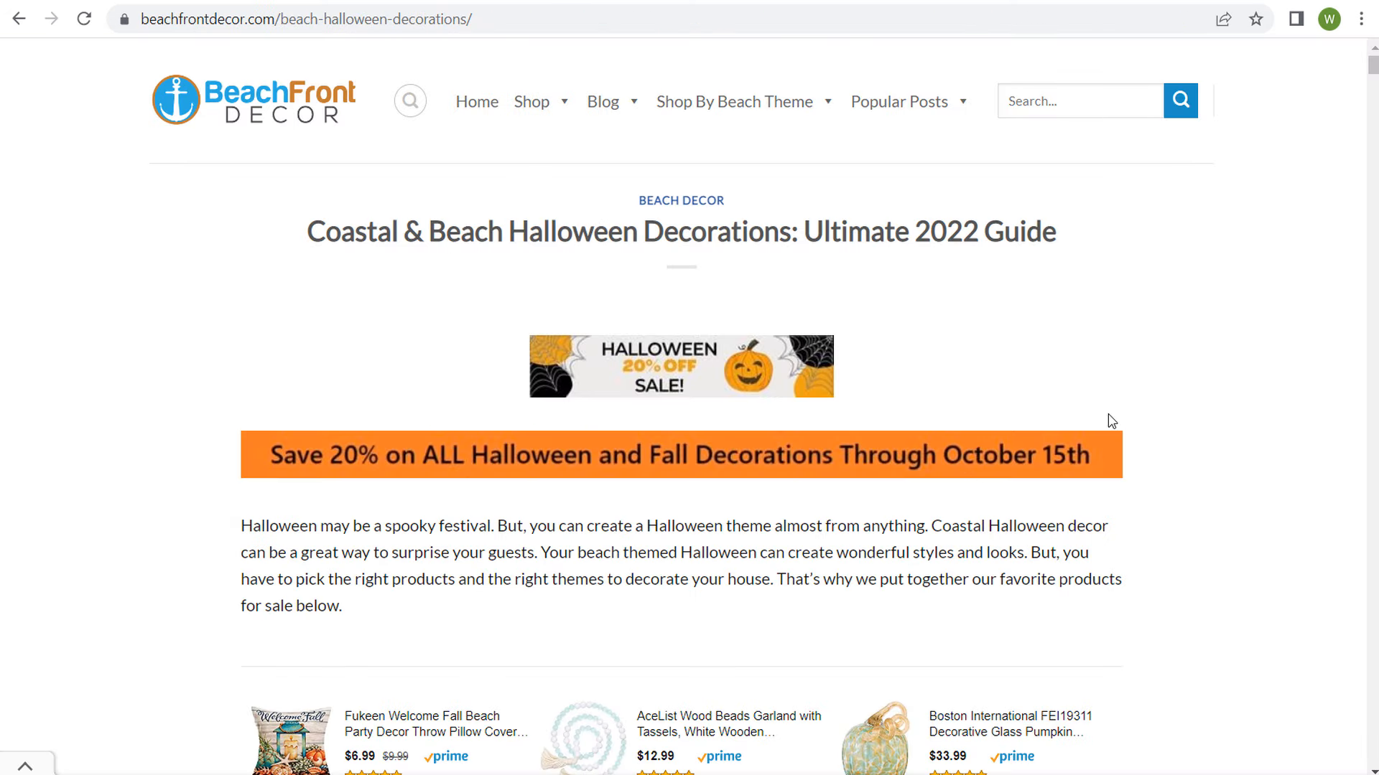
{"action": "left_click", "coordinate": [151, 1]}
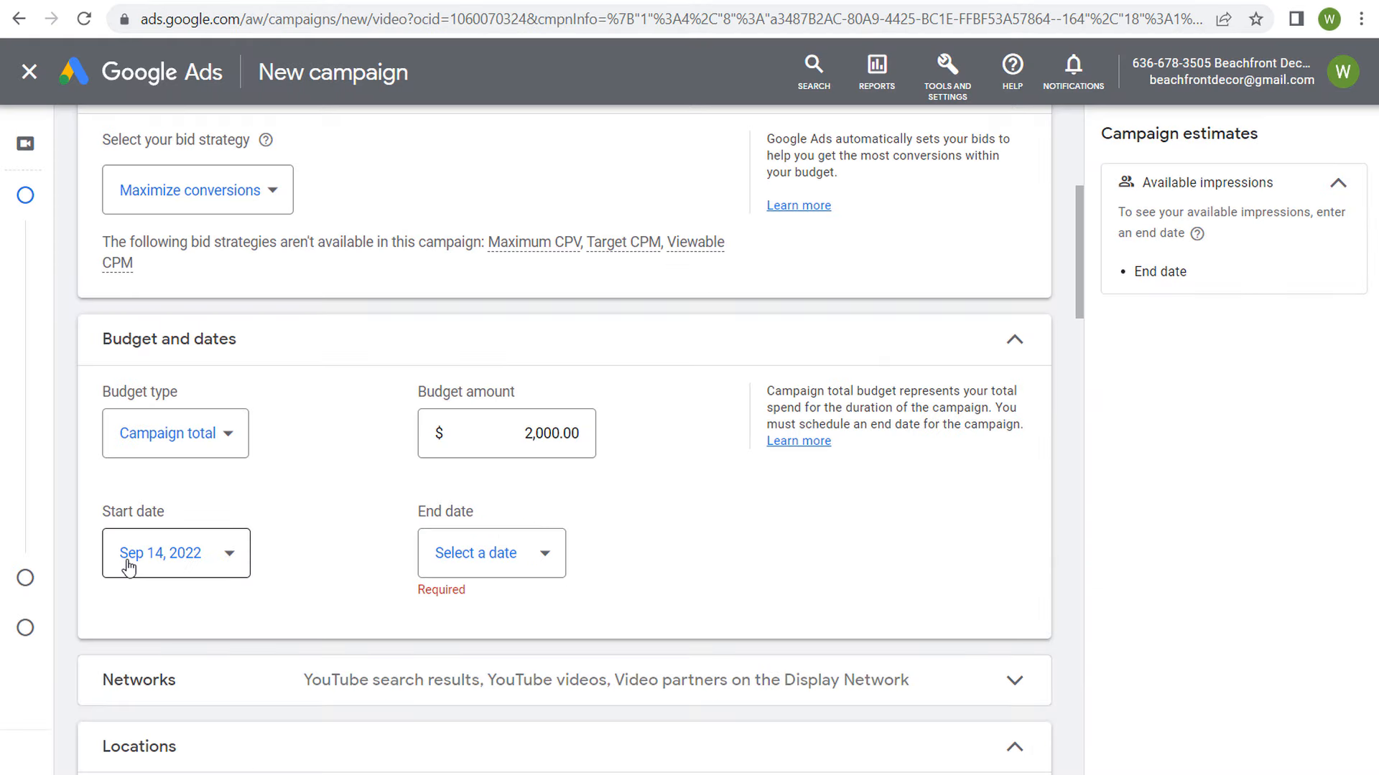
{"action": "left_click", "coordinate": [525, 565]}
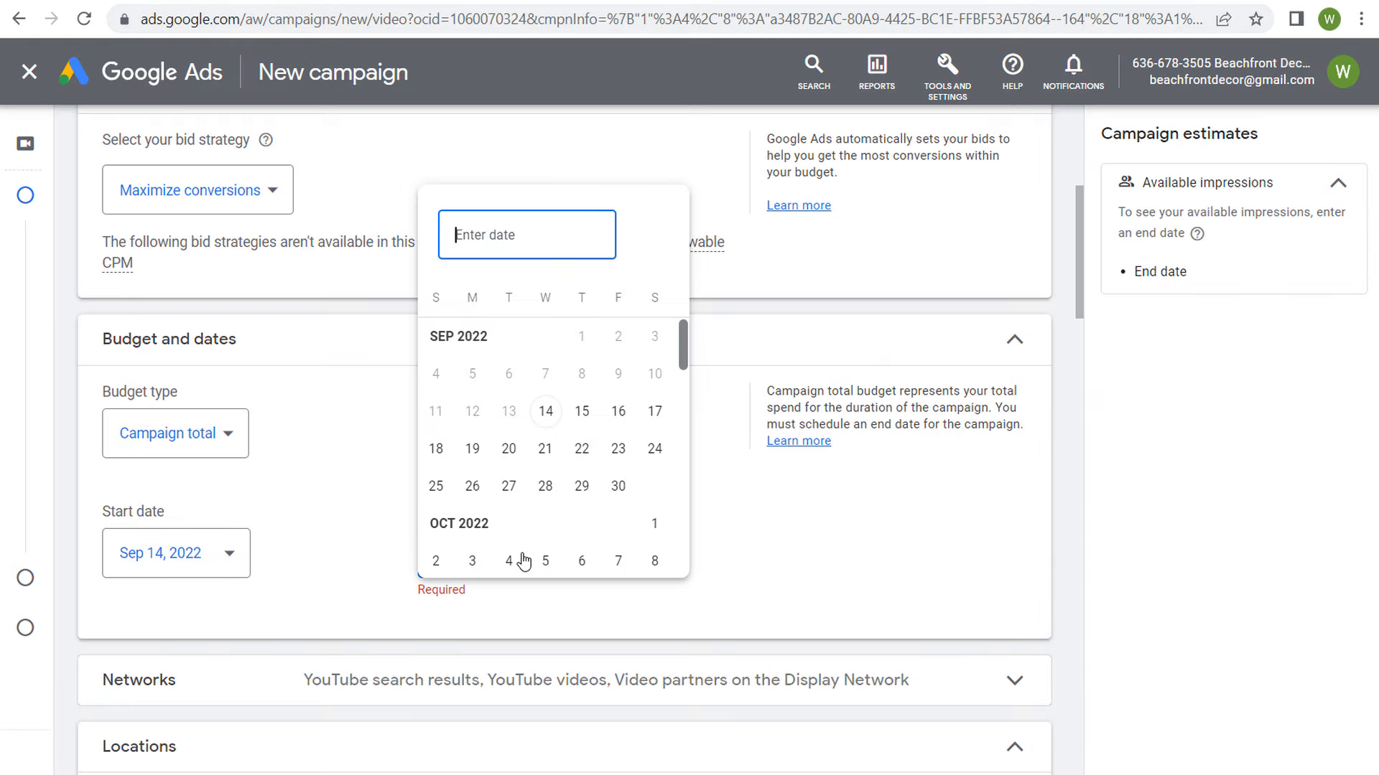
{"action": "scroll", "coordinate": [579, 446], "scroll_direction": "down", "scroll_amount": 3}
{"action": "left_click", "coordinate": [618, 390]}
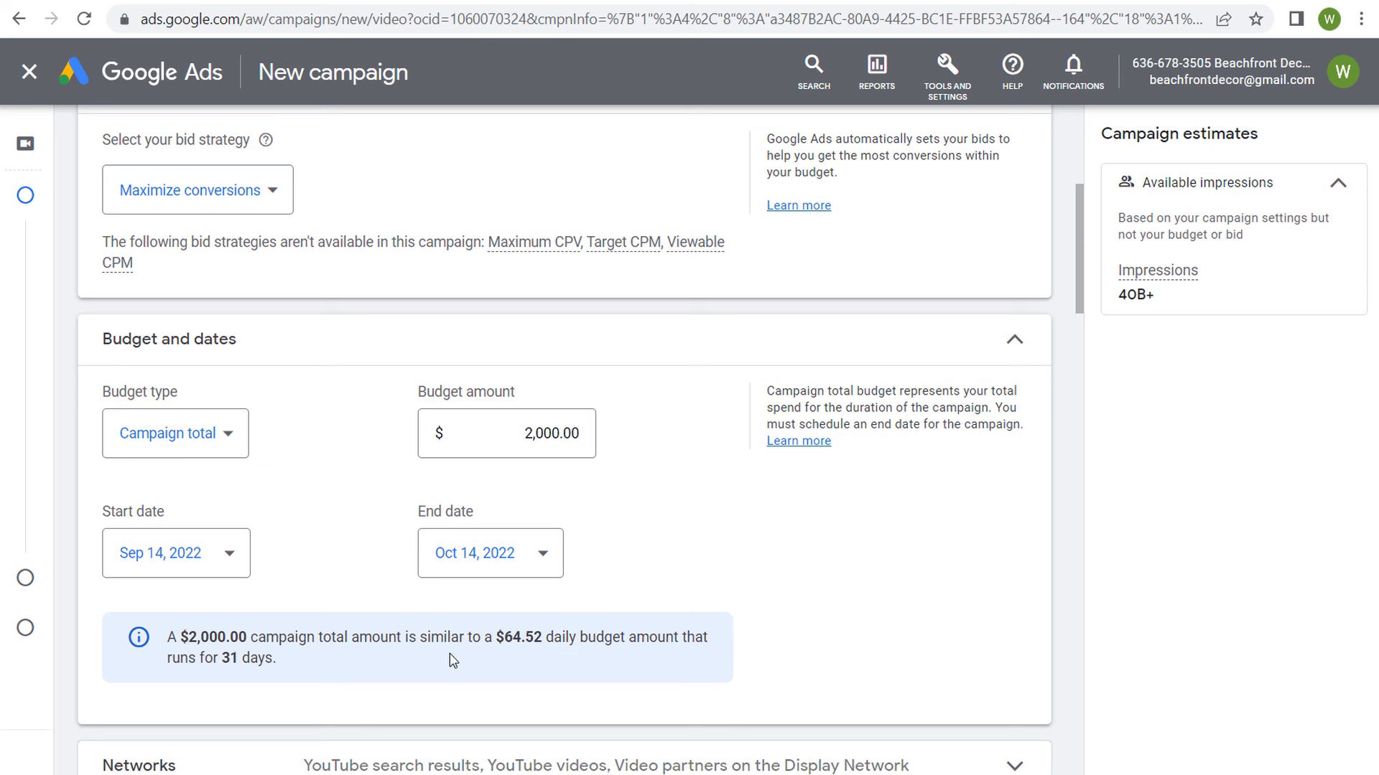
{"action": "left_click_drag", "start_coordinate": [504, 641], "coordinate": [519, 641]}
{"action": "left_click", "coordinate": [909, 527]}
Step: Expand the Networks settings to review where the campaign's video ads can appear
{"action": "scroll", "coordinate": [937, 488], "scroll_direction": "down", "scroll_amount": 4}
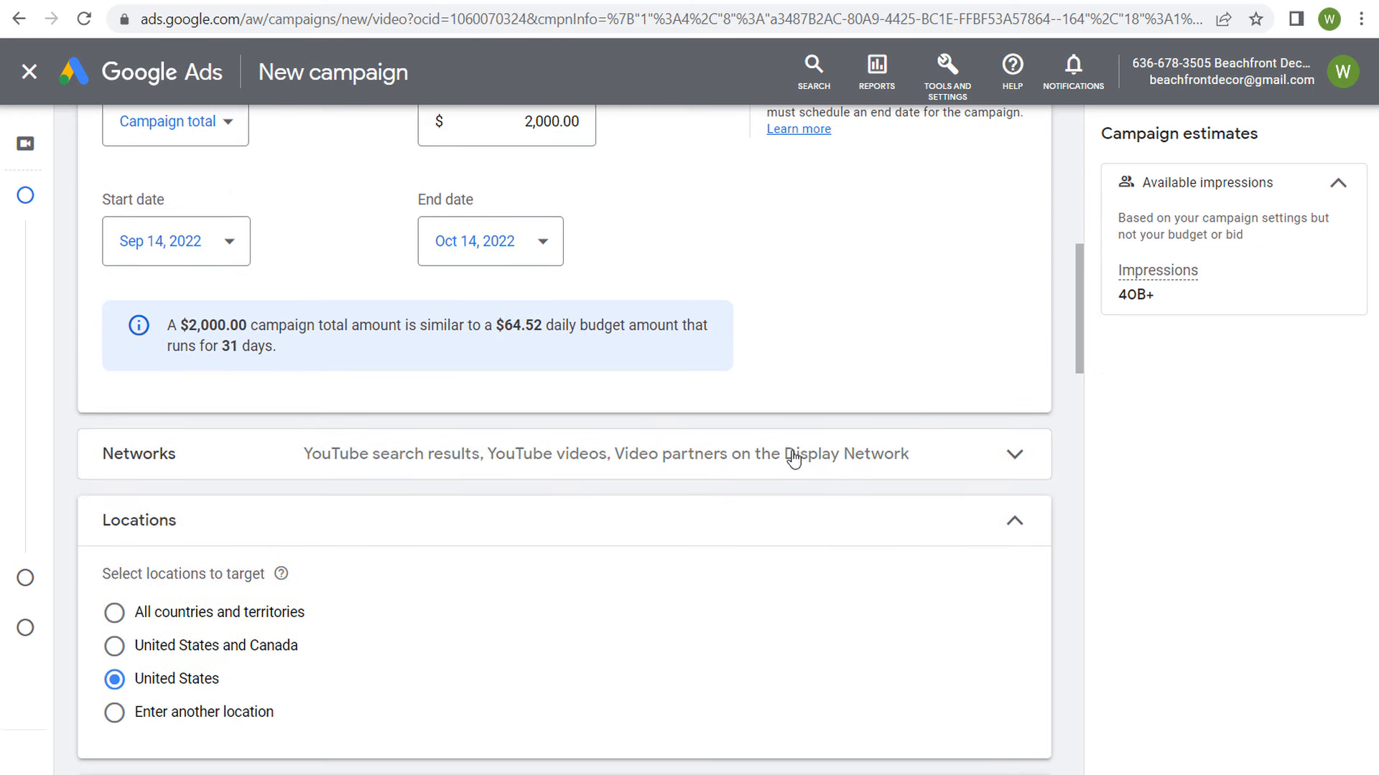
{"action": "left_click", "coordinate": [350, 471]}
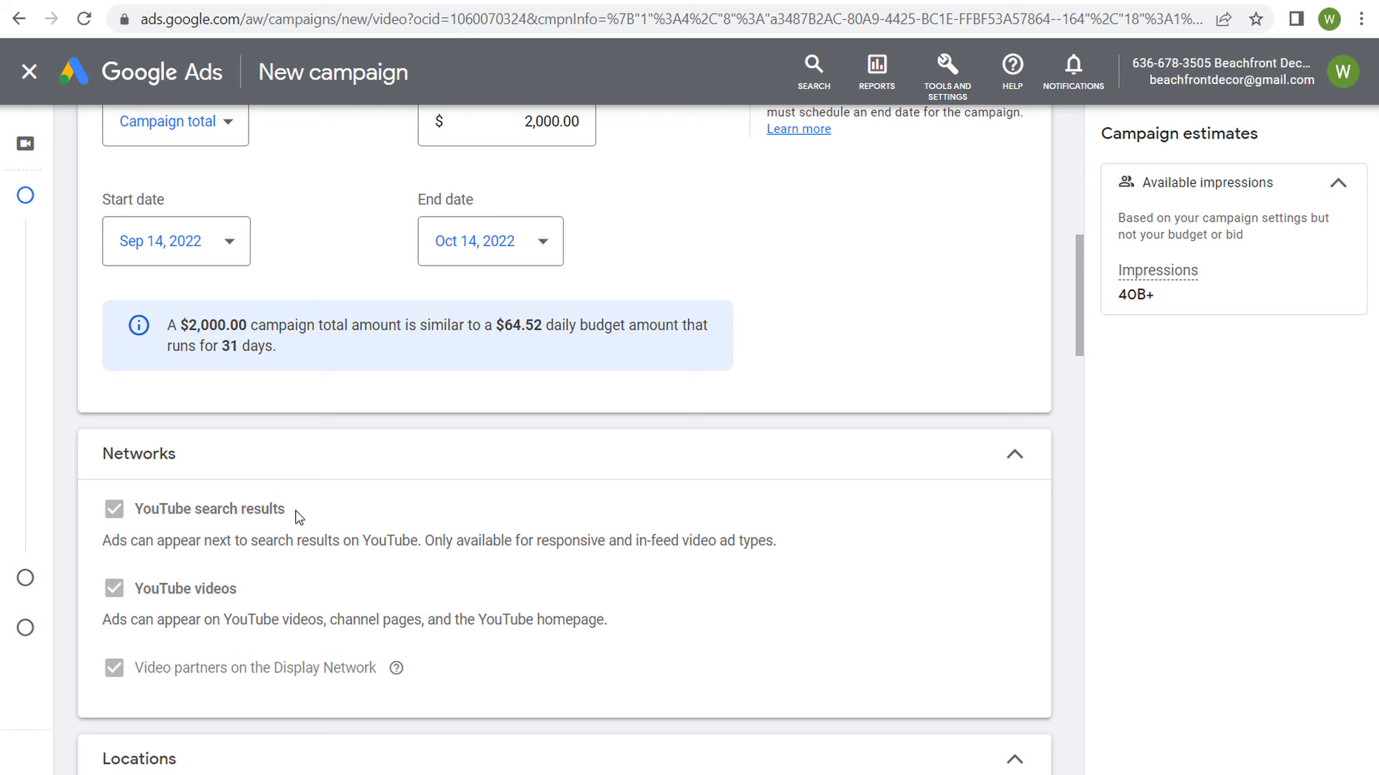
Step: Read the YouTube search results network's note about where ads appear and which video ad types it supports
{"action": "left_click_drag", "start_coordinate": [231, 540], "coordinate": [378, 537]}
{"action": "left_click", "coordinate": [509, 548]}
{"action": "left_click_drag", "start_coordinate": [519, 540], "coordinate": [769, 538]}
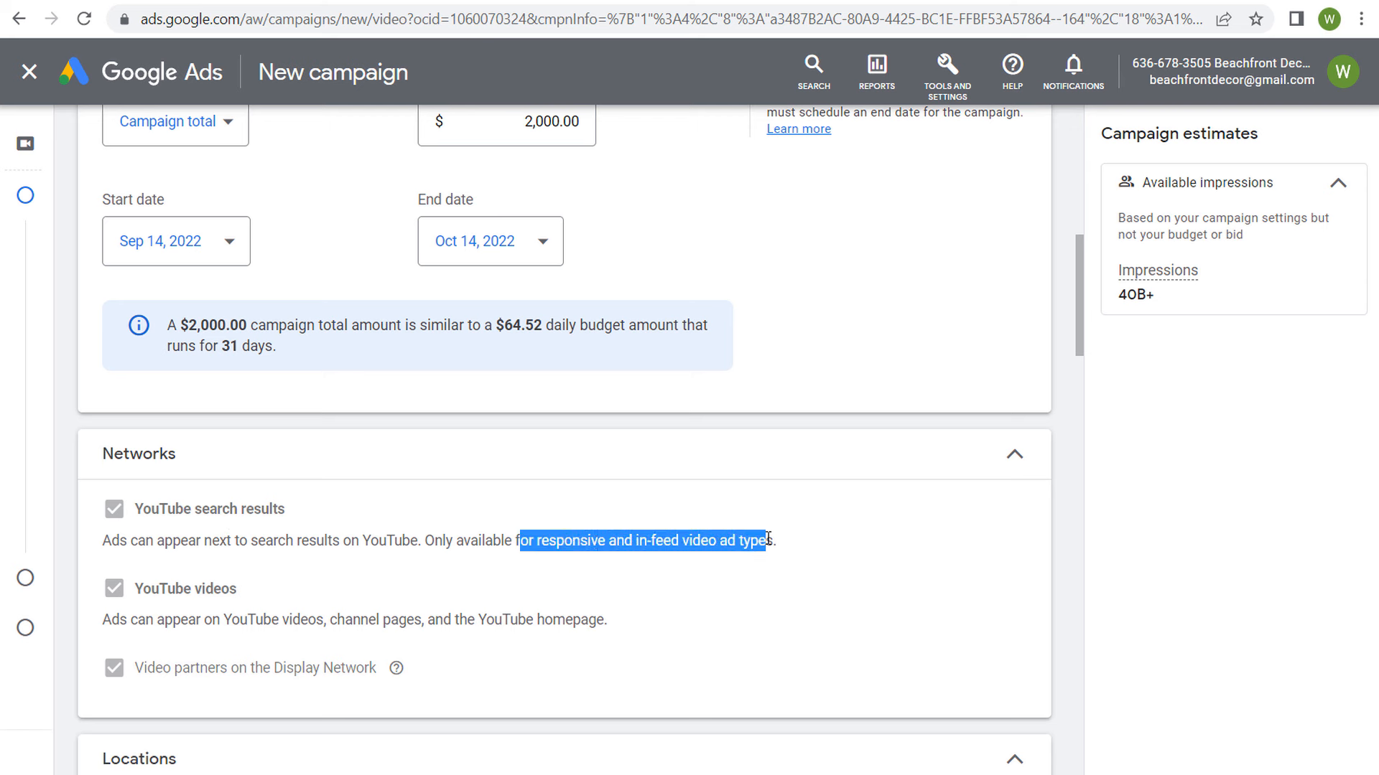
{"action": "left_click", "coordinate": [767, 538]}
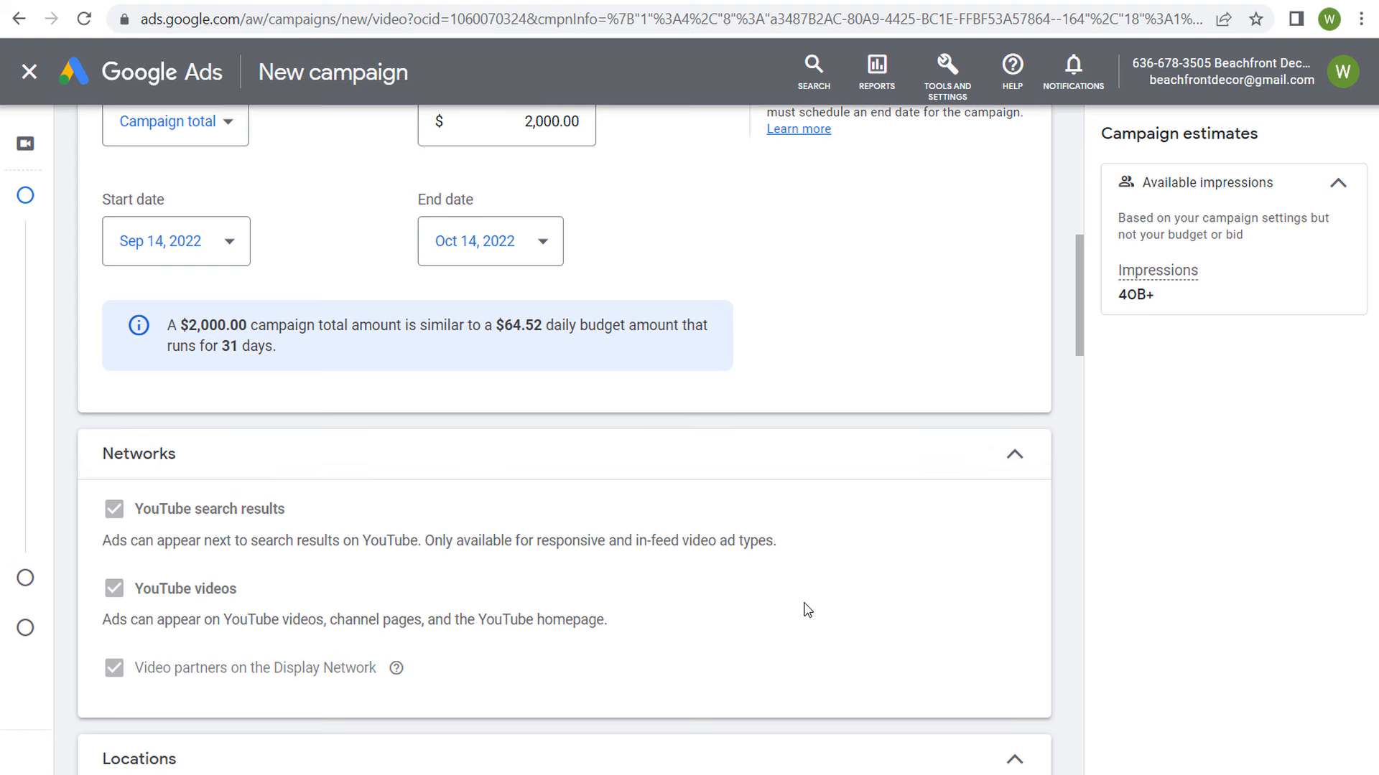
Step: Check the website's Halloween decorations page and return to the campaign's location settings
{"action": "scroll", "coordinate": [801, 611], "scroll_direction": "down", "scroll_amount": 6}
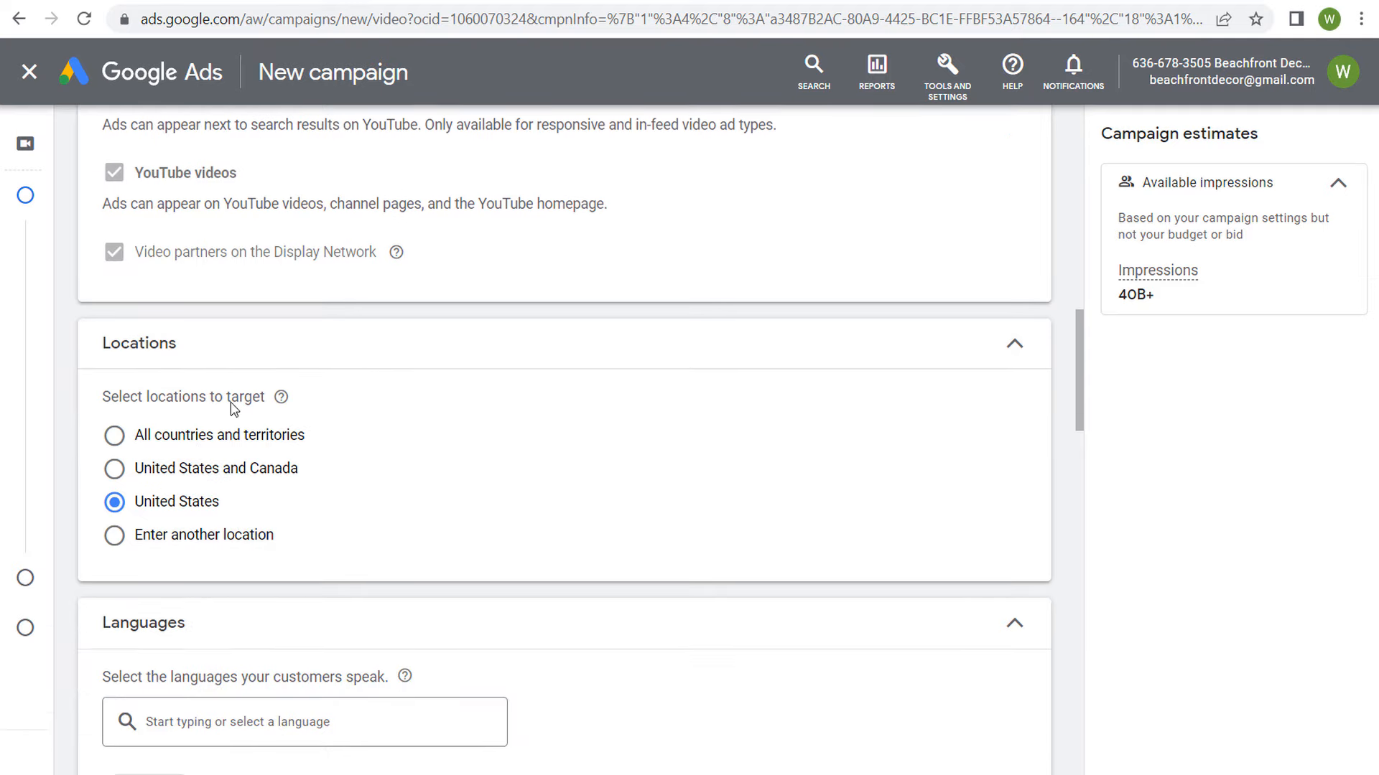
{"action": "left_click", "coordinate": [586, 1]}
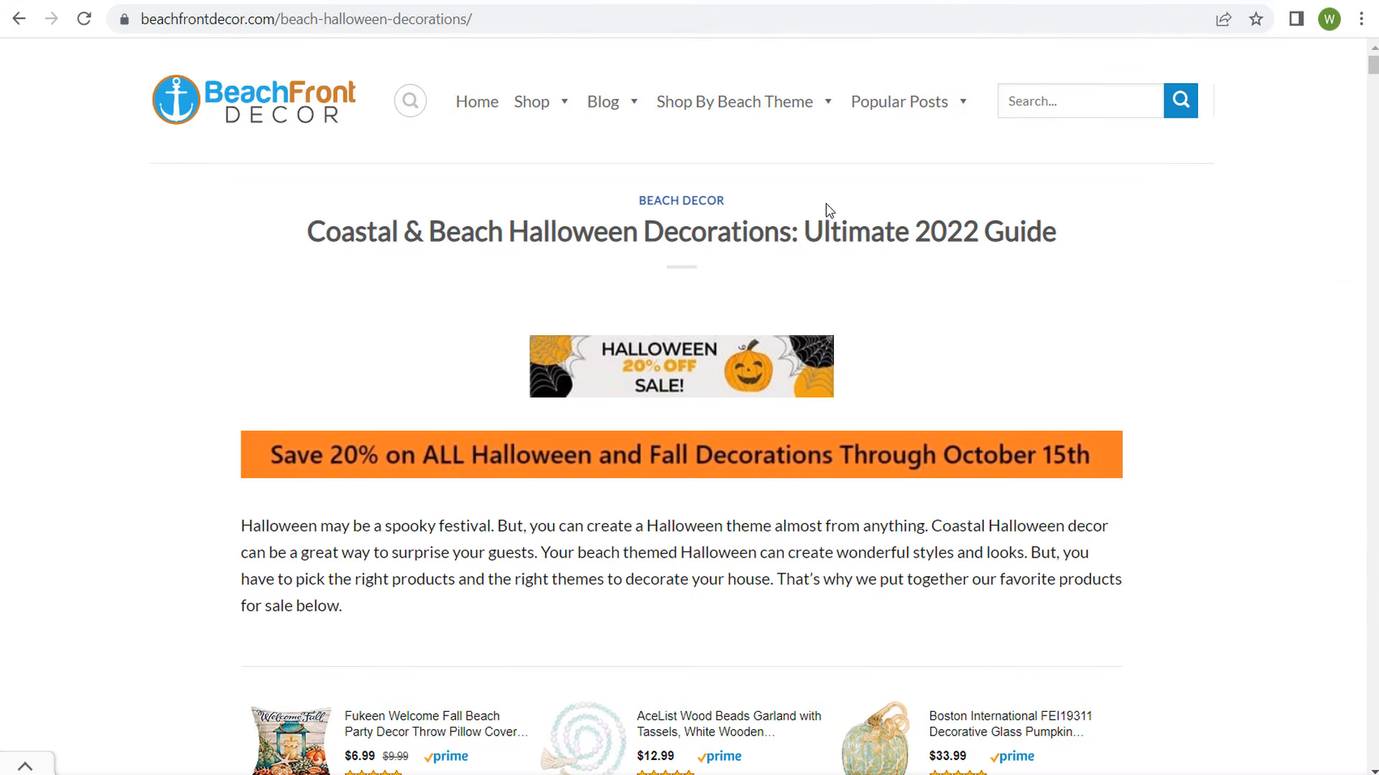
{"action": "left_click", "coordinate": [185, 4]}
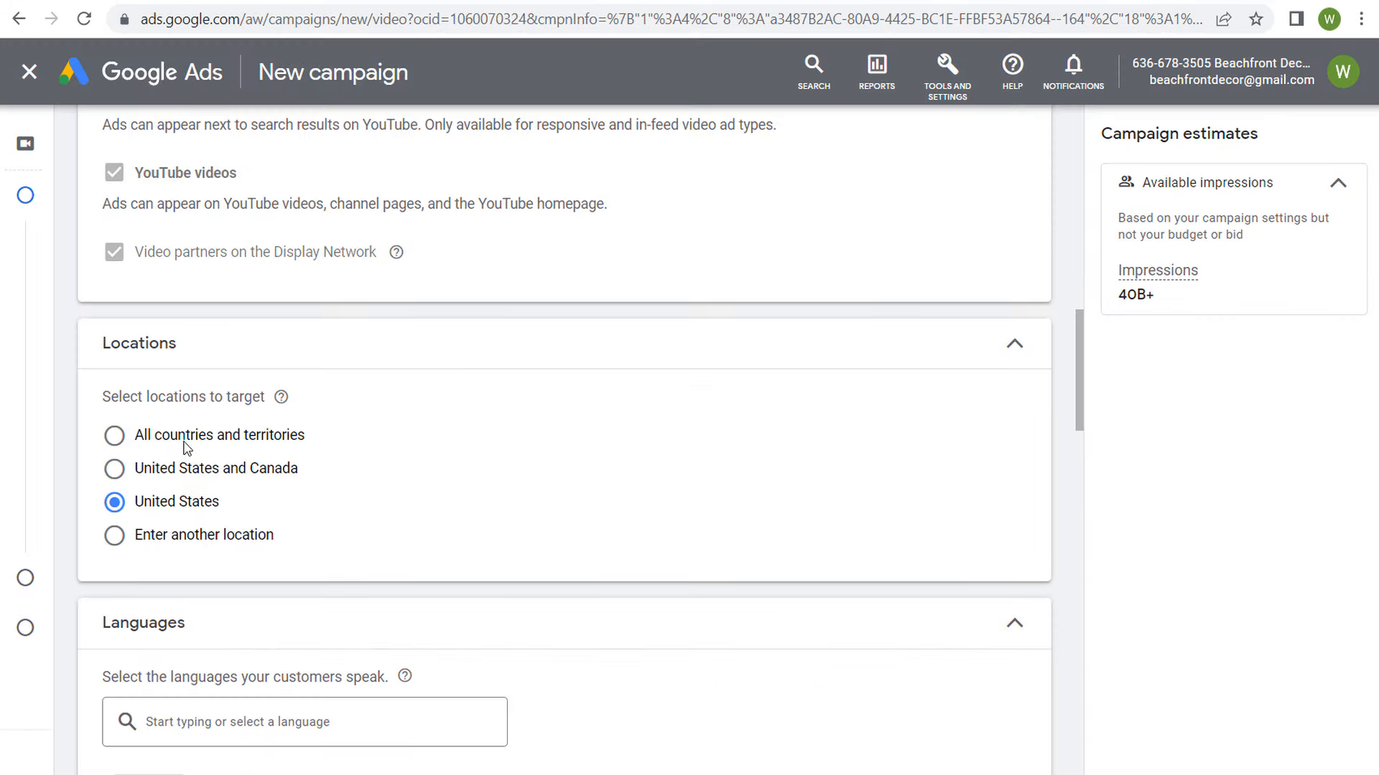
Step: Try entering another location, examine the coast from Charleston to Jacksonville on the advanced search map, and return the target to United States
{"action": "left_click", "coordinate": [163, 544]}
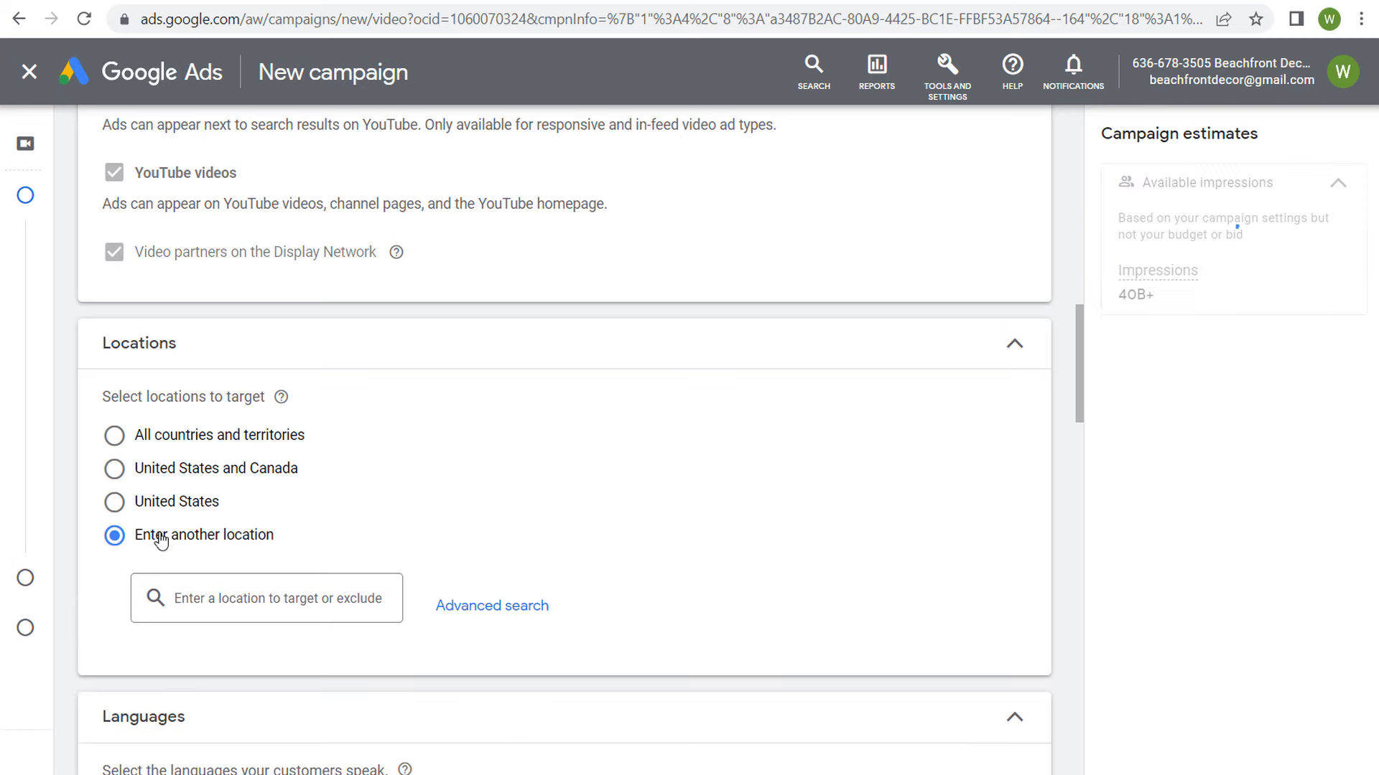
{"action": "left_click", "coordinate": [507, 608]}
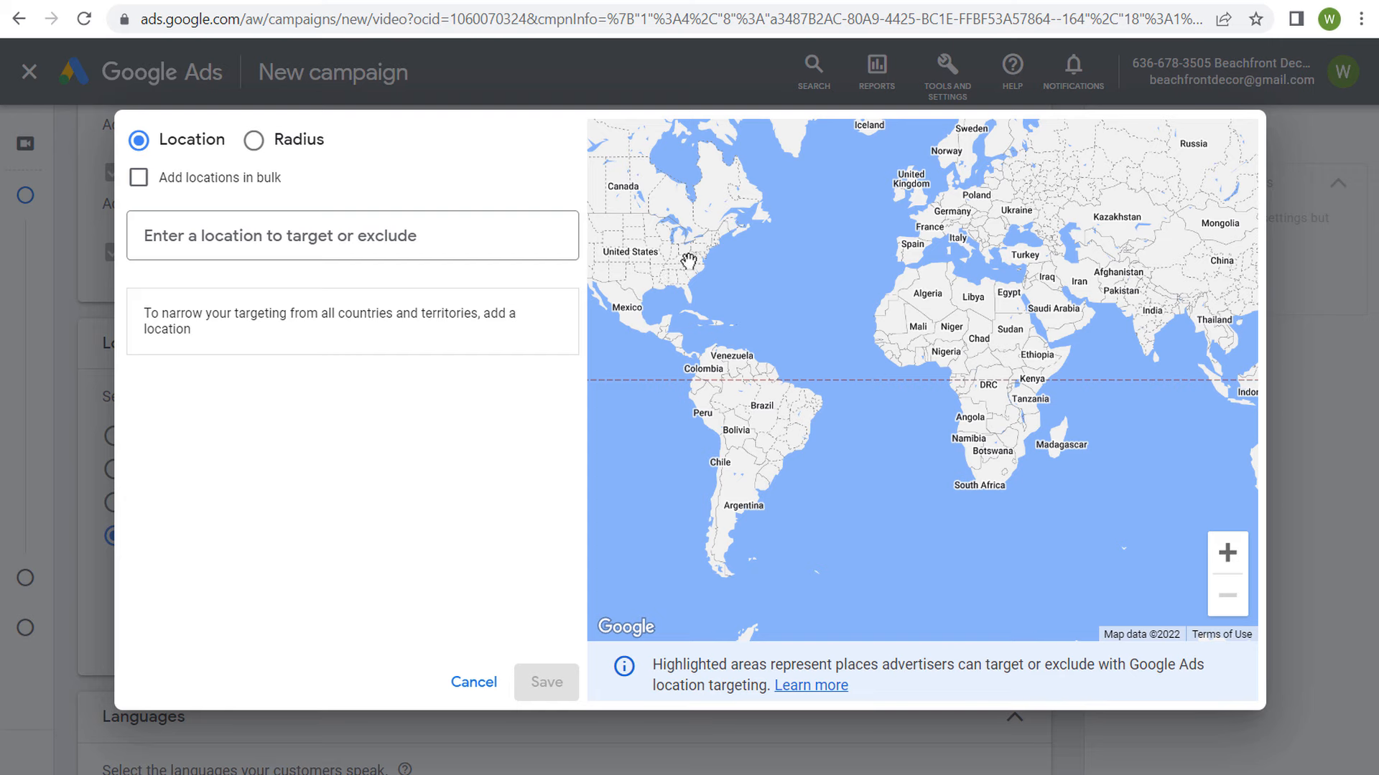
{"action": "scroll", "coordinate": [688, 263], "scroll_direction": "up", "scroll_amount": 1}
{"action": "scroll", "coordinate": [688, 263], "scroll_direction": "up", "scroll_amount": 3}
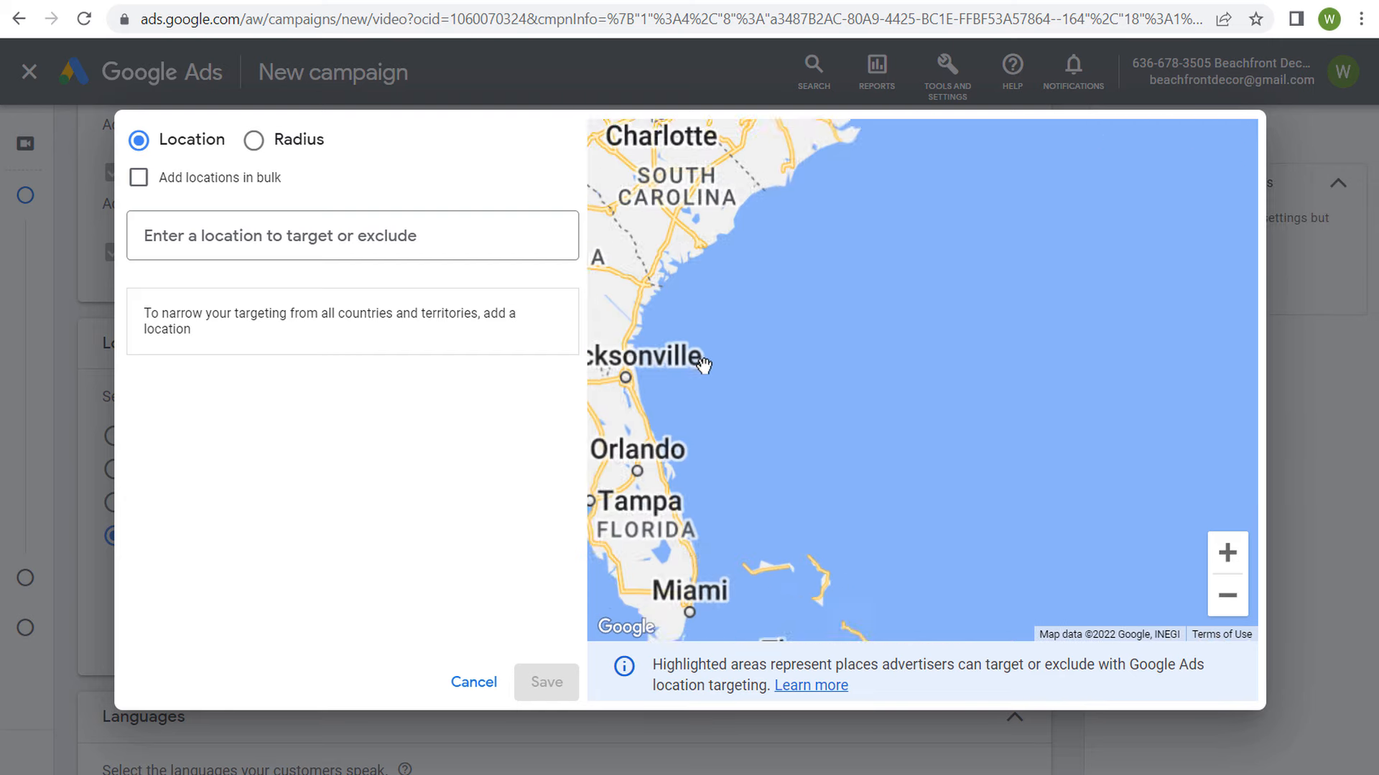
{"action": "left_click_drag", "start_coordinate": [724, 412], "coordinate": [784, 432]}
{"action": "scroll", "coordinate": [786, 325], "scroll_direction": "up", "scroll_amount": 2}
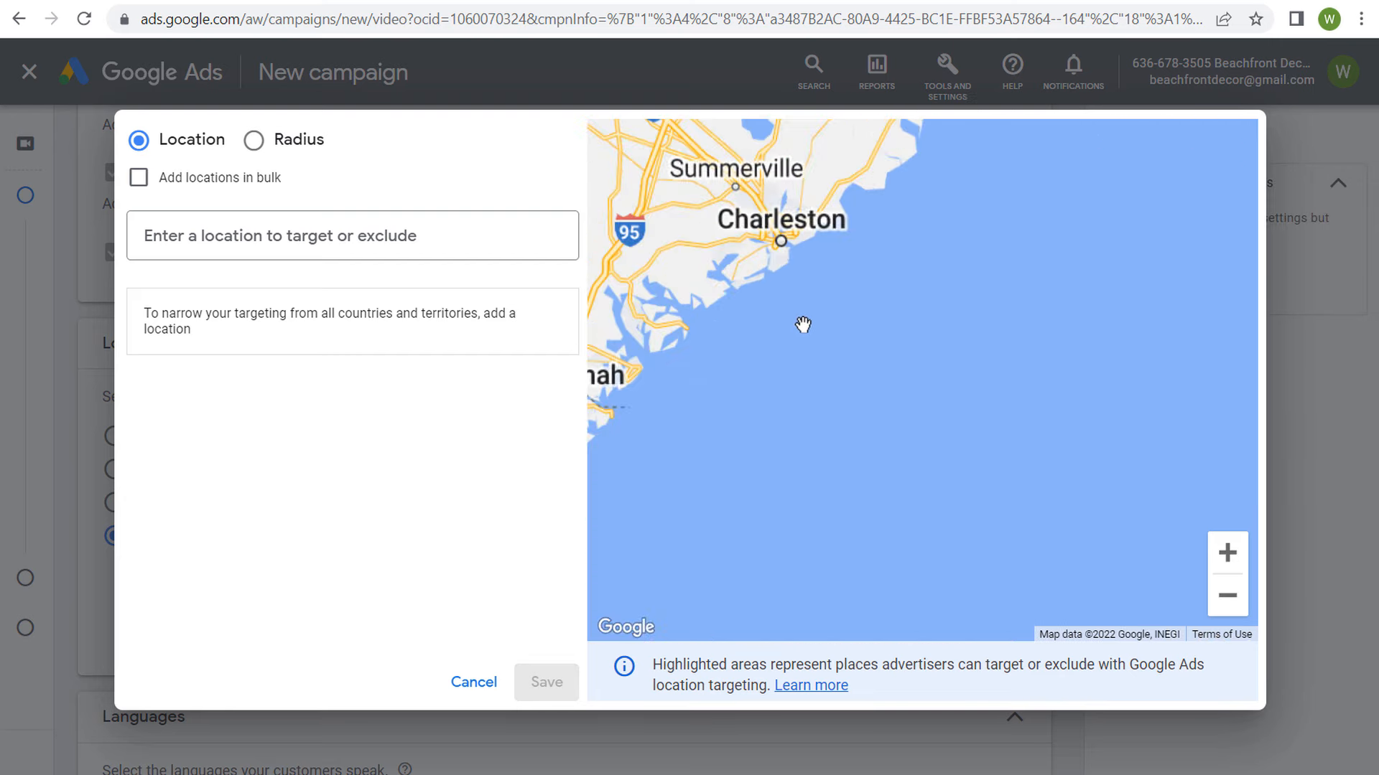
{"action": "left_click_drag", "start_coordinate": [843, 232], "coordinate": [868, 317]}
{"action": "left_click_drag", "start_coordinate": [659, 458], "coordinate": [792, 317]}
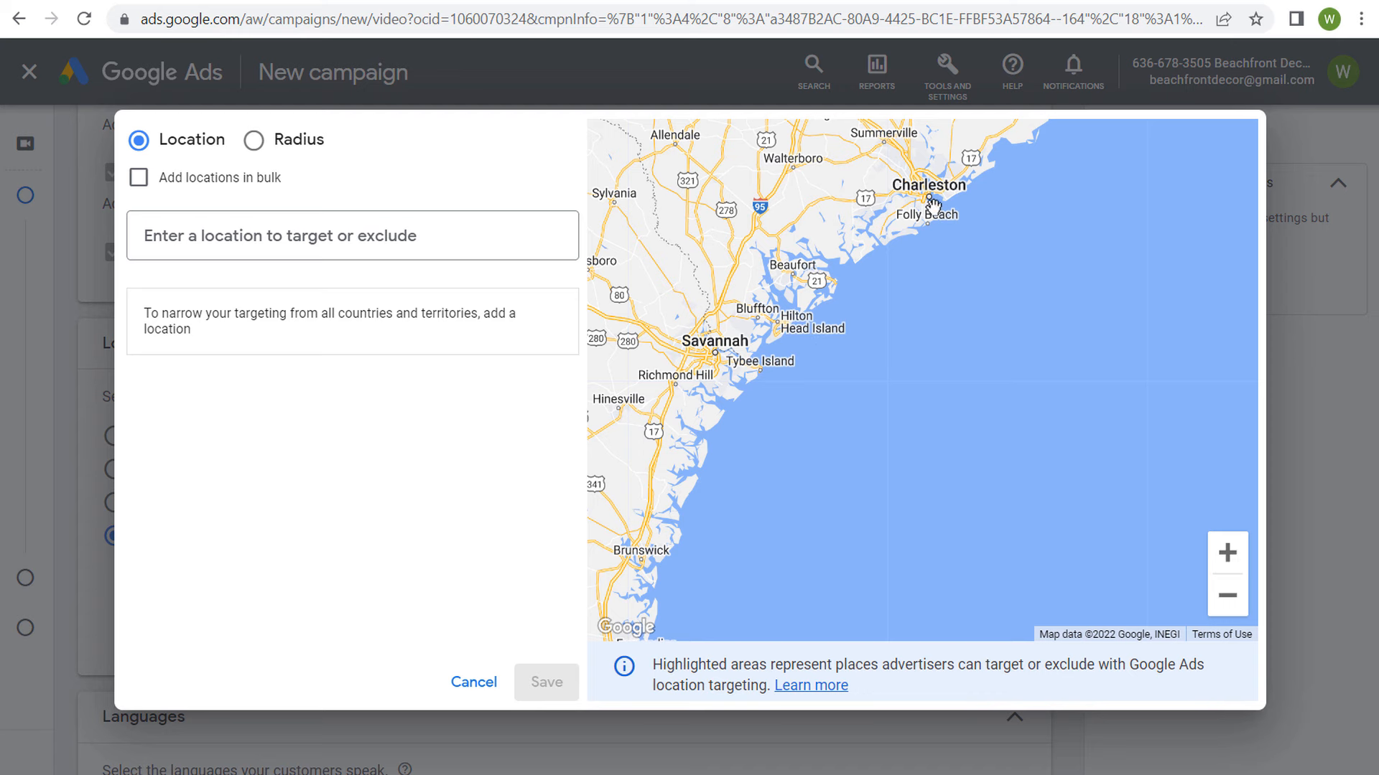
{"action": "left_click_drag", "start_coordinate": [956, 362], "coordinate": [1041, 158]}
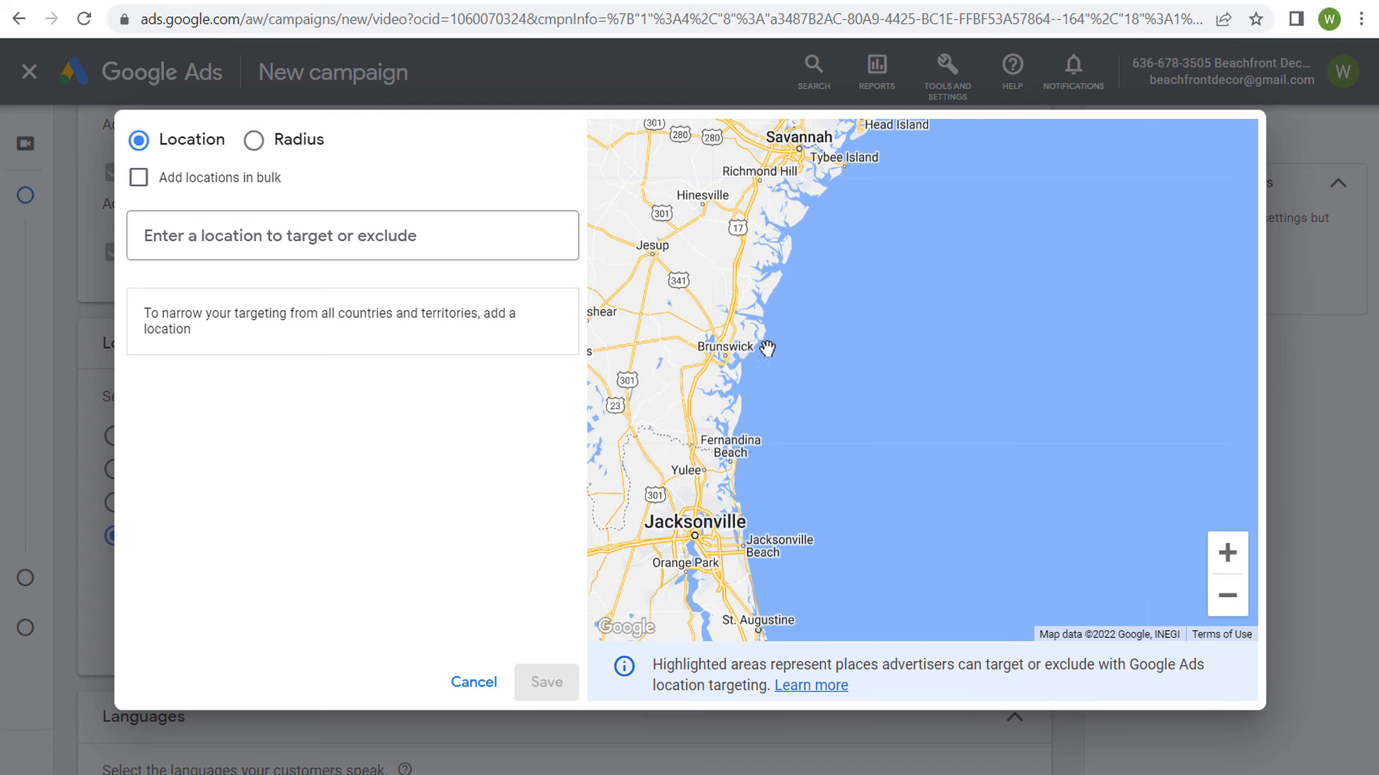
{"action": "scroll", "coordinate": [797, 502], "scroll_direction": "up", "scroll_amount": 2}
{"action": "left_click", "coordinate": [471, 693]}
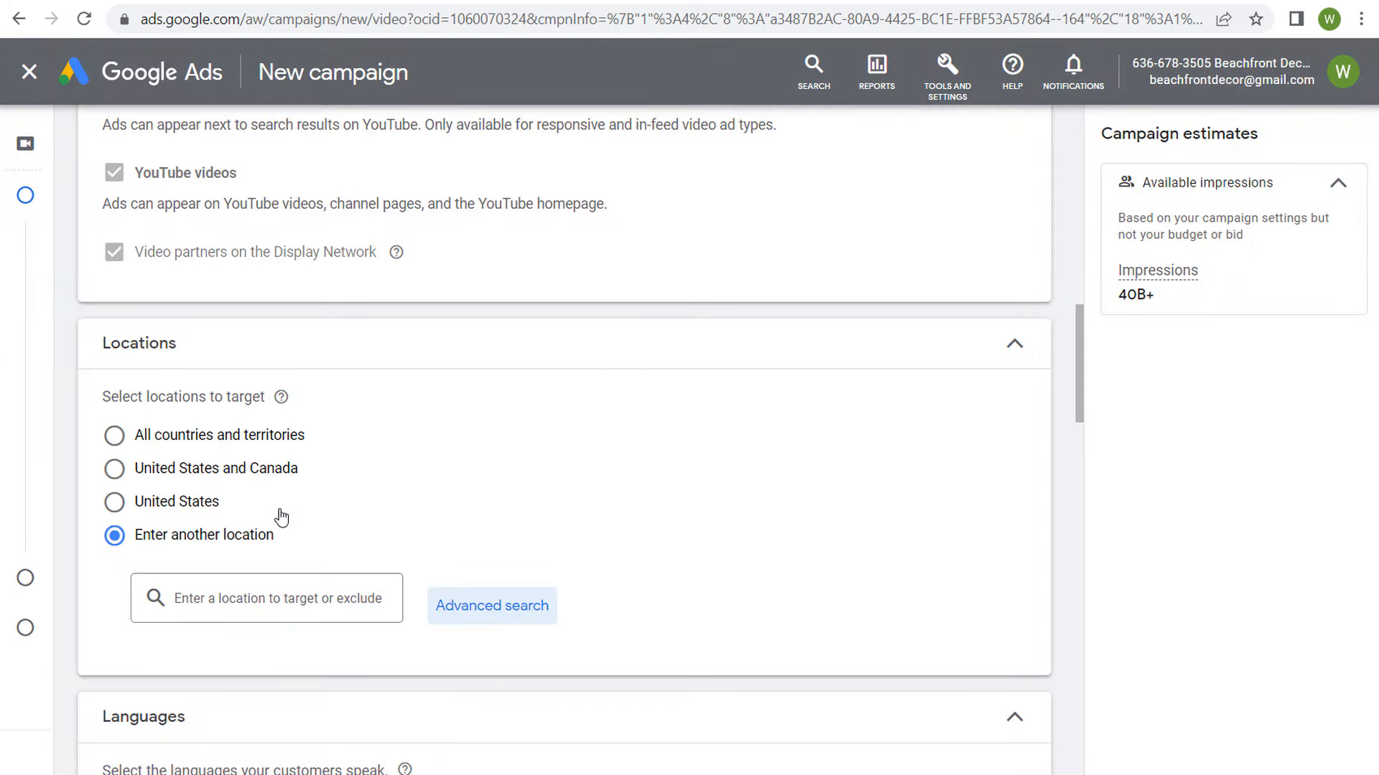
{"action": "left_click", "coordinate": [170, 506]}
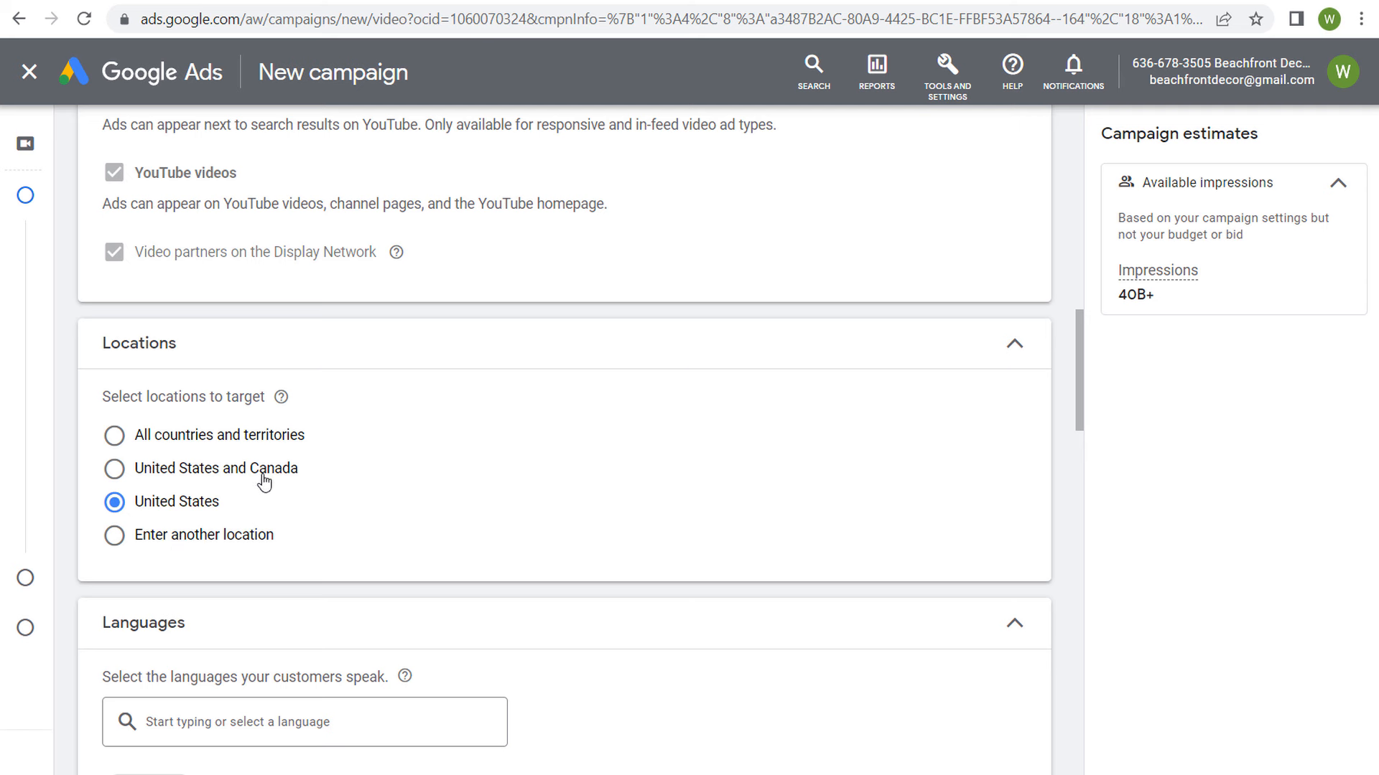
Step: Review the campaign's language setting and compare the expanded, standard and limited inventory types
{"action": "scroll", "coordinate": [502, 402], "scroll_direction": "down", "scroll_amount": 3}
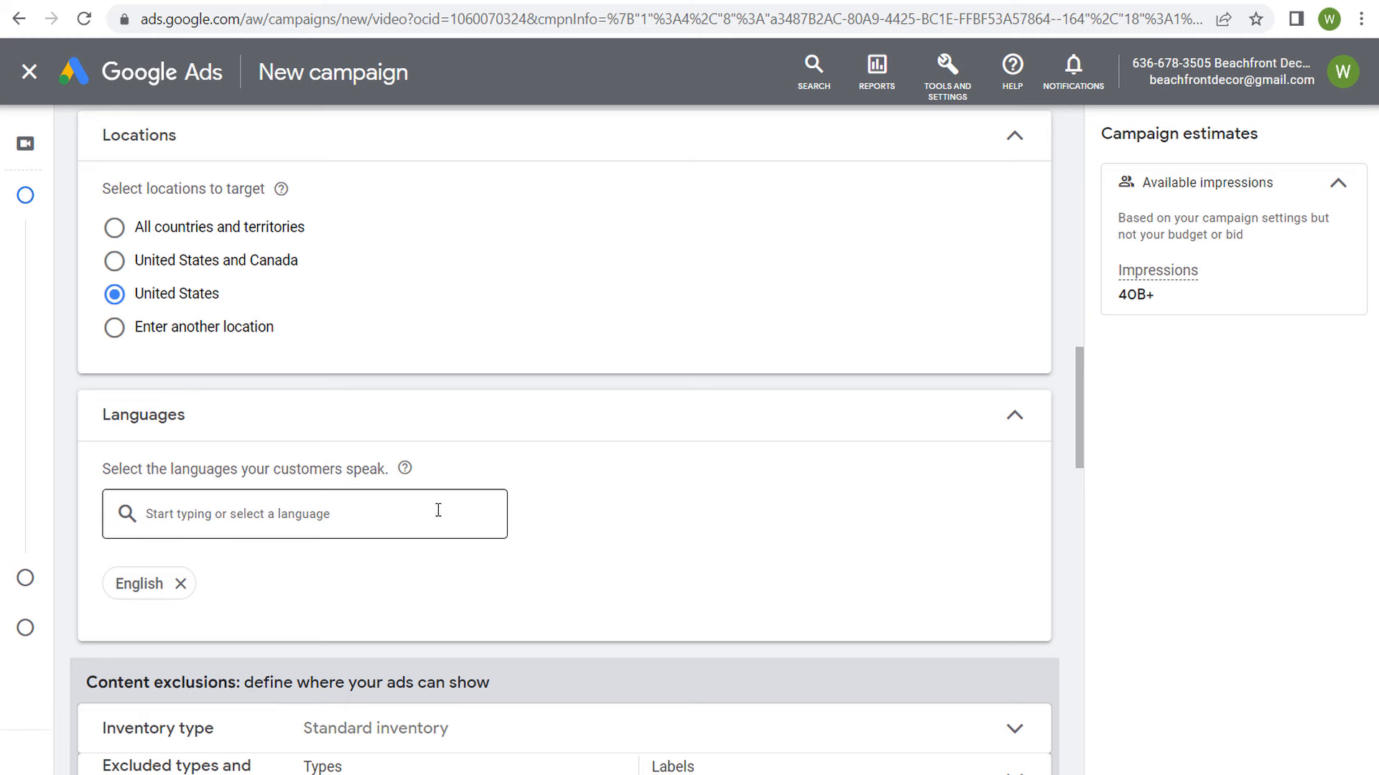
{"action": "scroll", "coordinate": [615, 531], "scroll_direction": "down", "scroll_amount": 4}
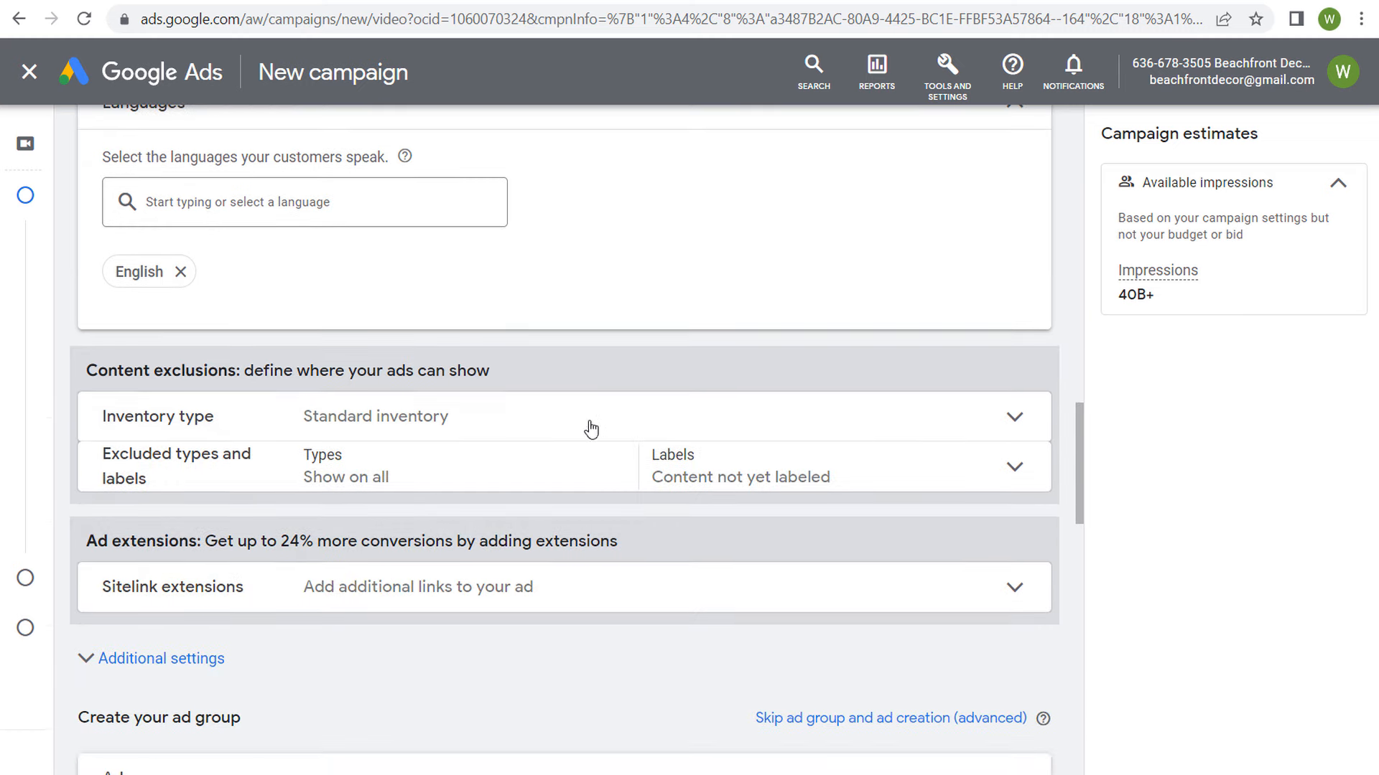
{"action": "left_click", "coordinate": [503, 421]}
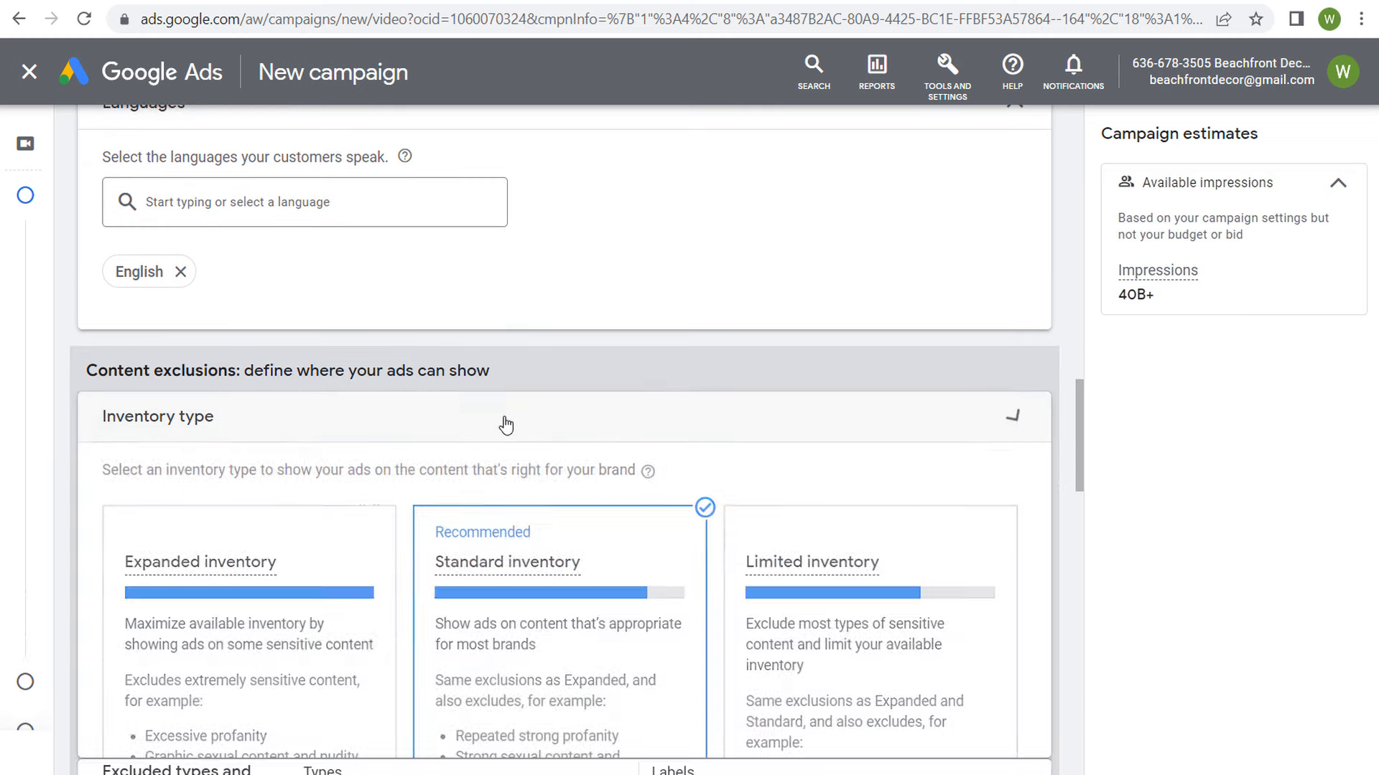
{"action": "scroll", "coordinate": [512, 359], "scroll_direction": "down", "scroll_amount": 3}
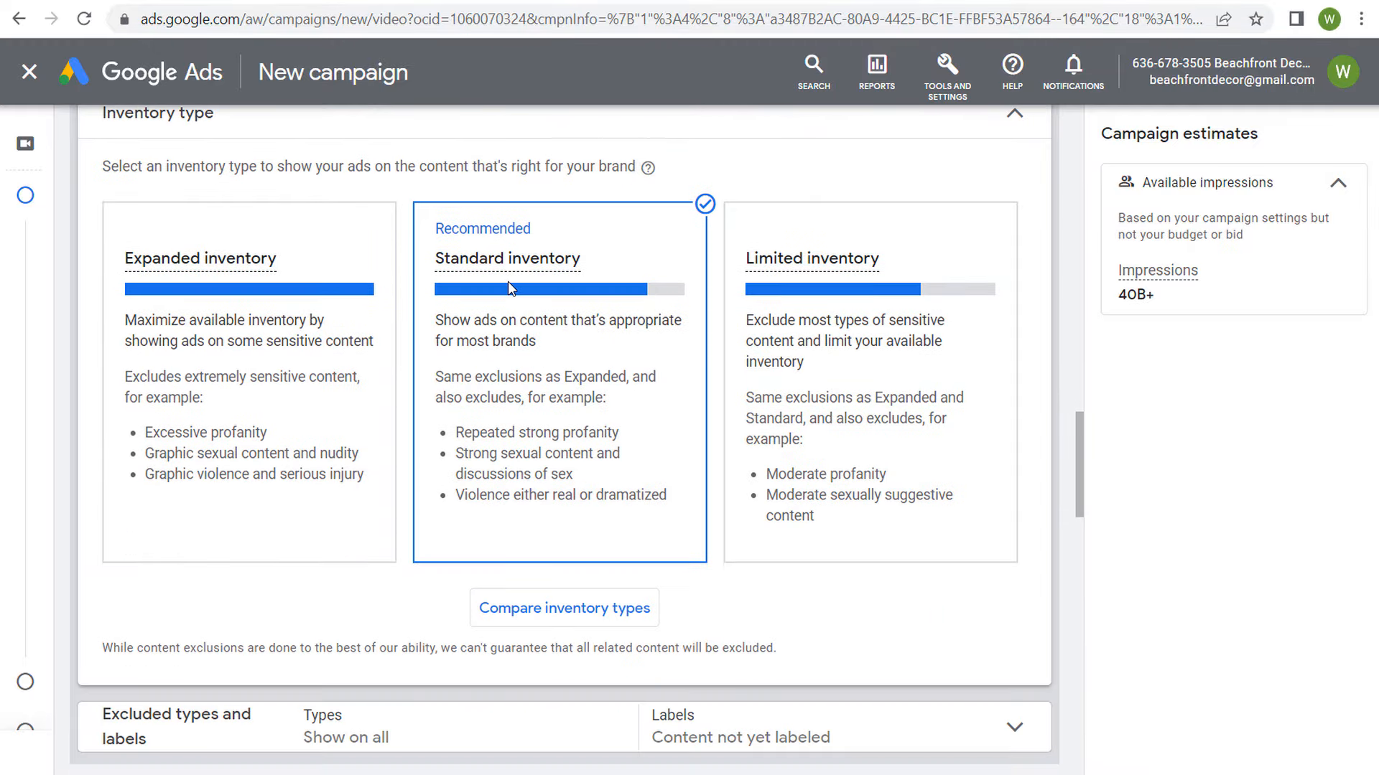
{"action": "mouse_move", "coordinate": [522, 257]}
{"action": "left_click", "coordinate": [1009, 129]}
{"action": "scroll", "coordinate": [180, 245], "scroll_direction": "up", "scroll_amount": 3}
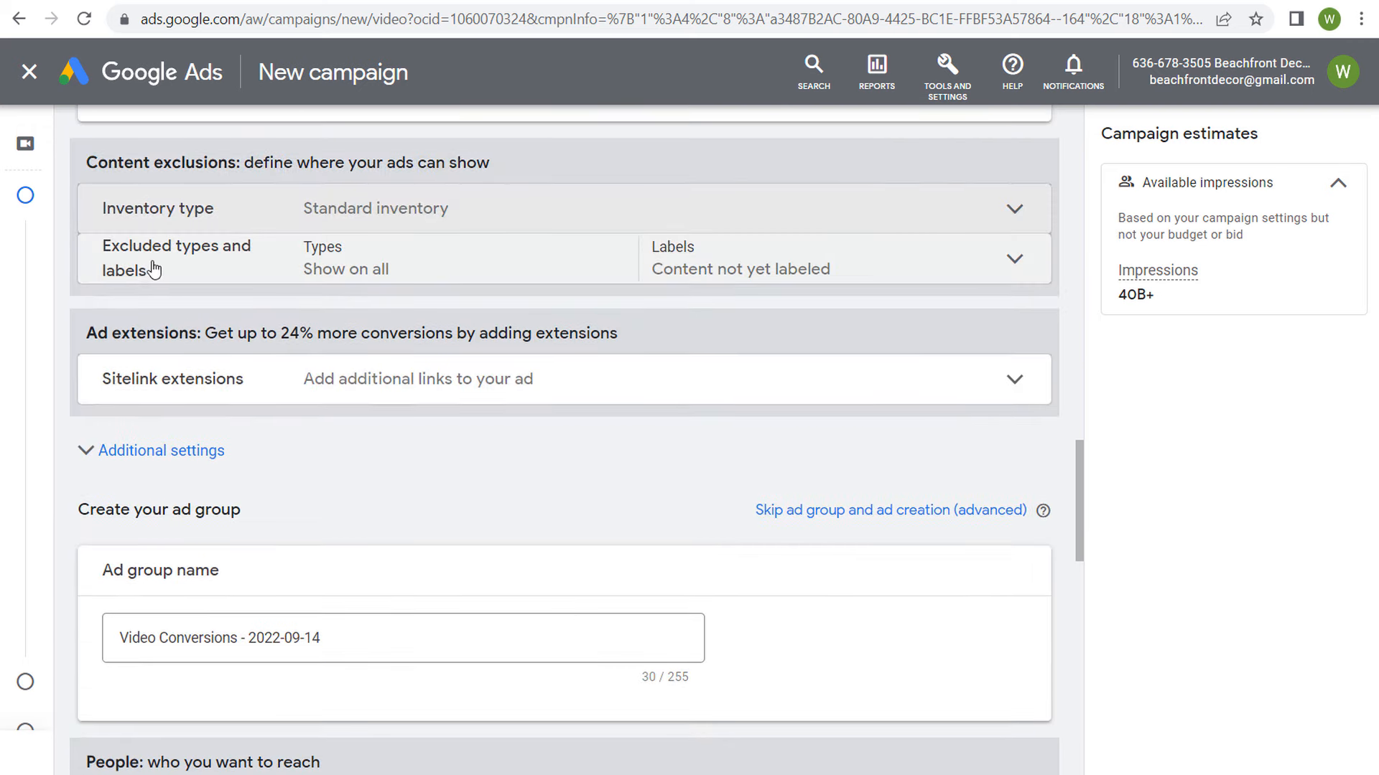
Step: Exclude embedded YouTube videos, live streaming videos and the DL-MA: Mature audiences label from the campaign's content
{"action": "left_click", "coordinate": [454, 264]}
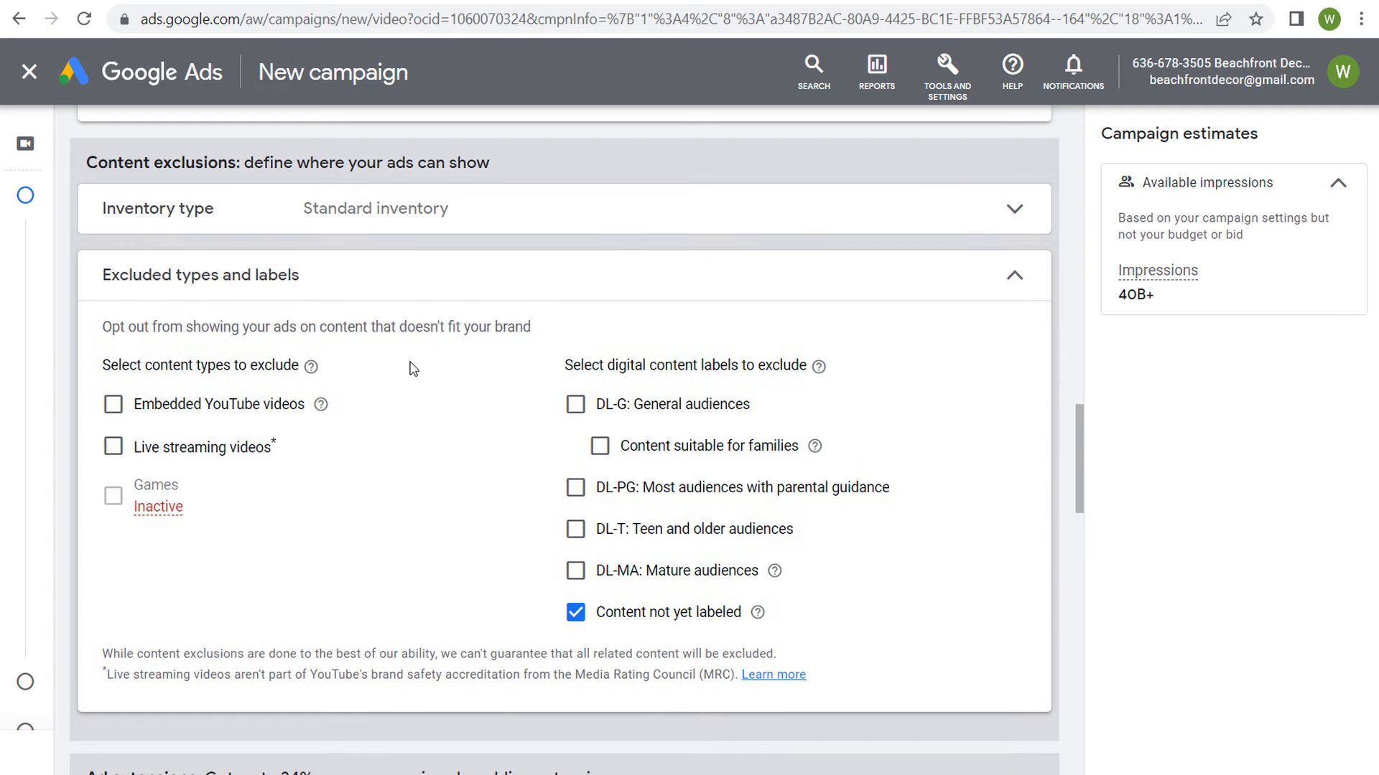
{"action": "left_click", "coordinate": [114, 404]}
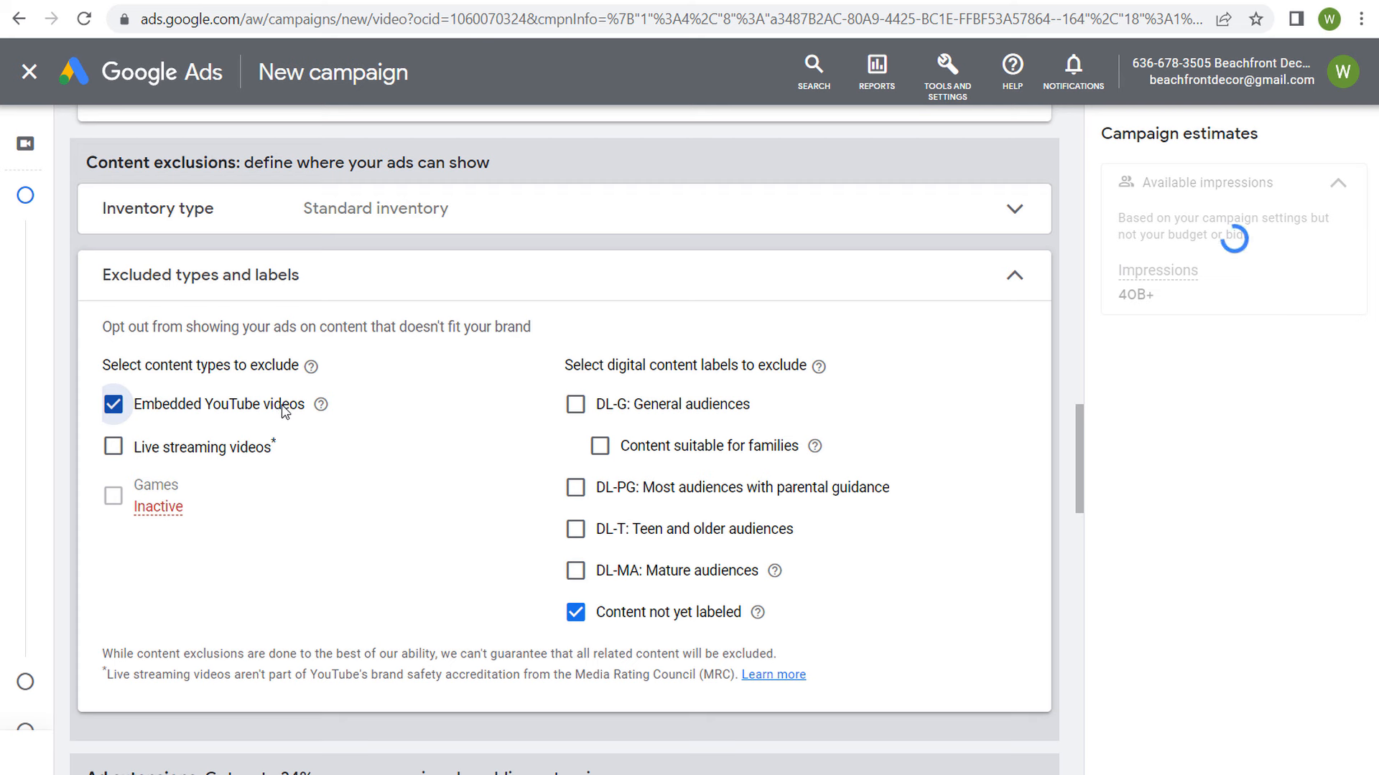
{"action": "left_click", "coordinate": [114, 449]}
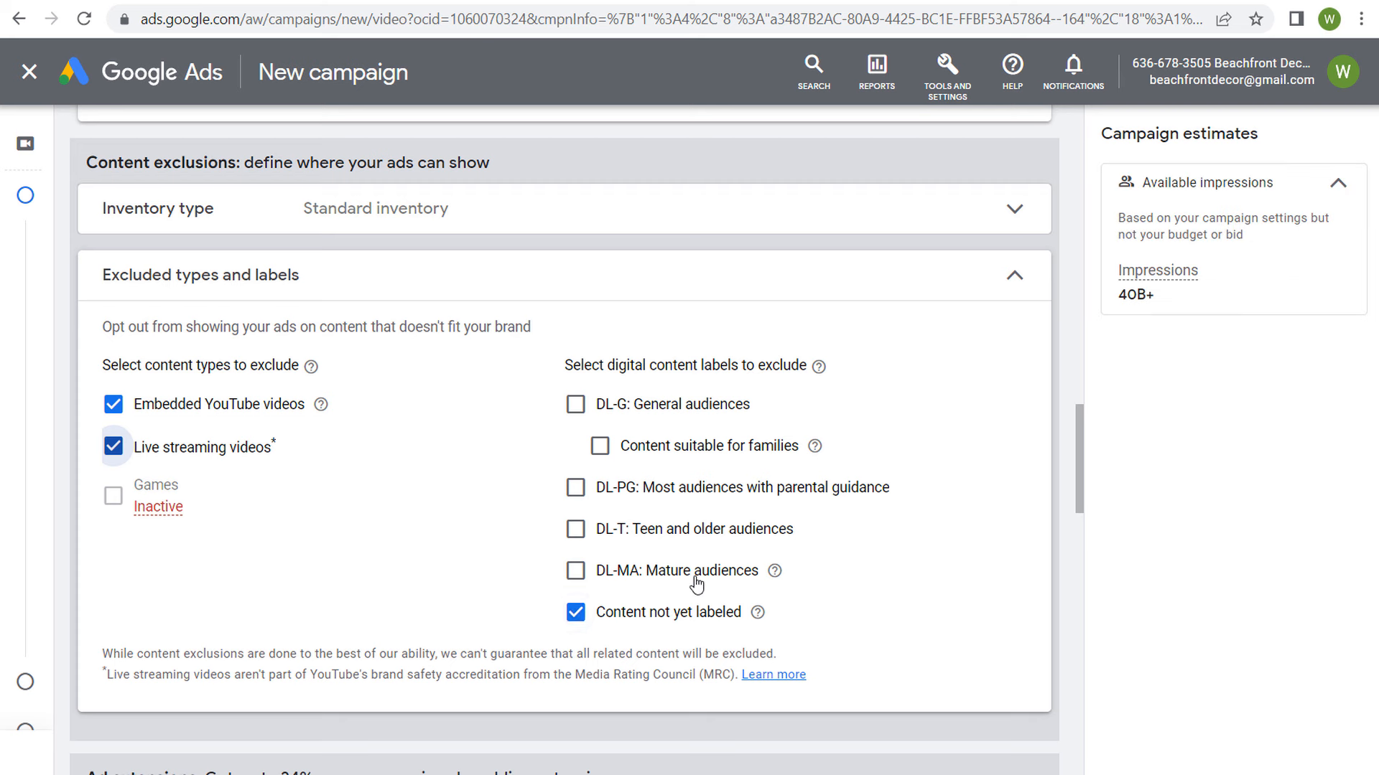
{"action": "left_click", "coordinate": [575, 578]}
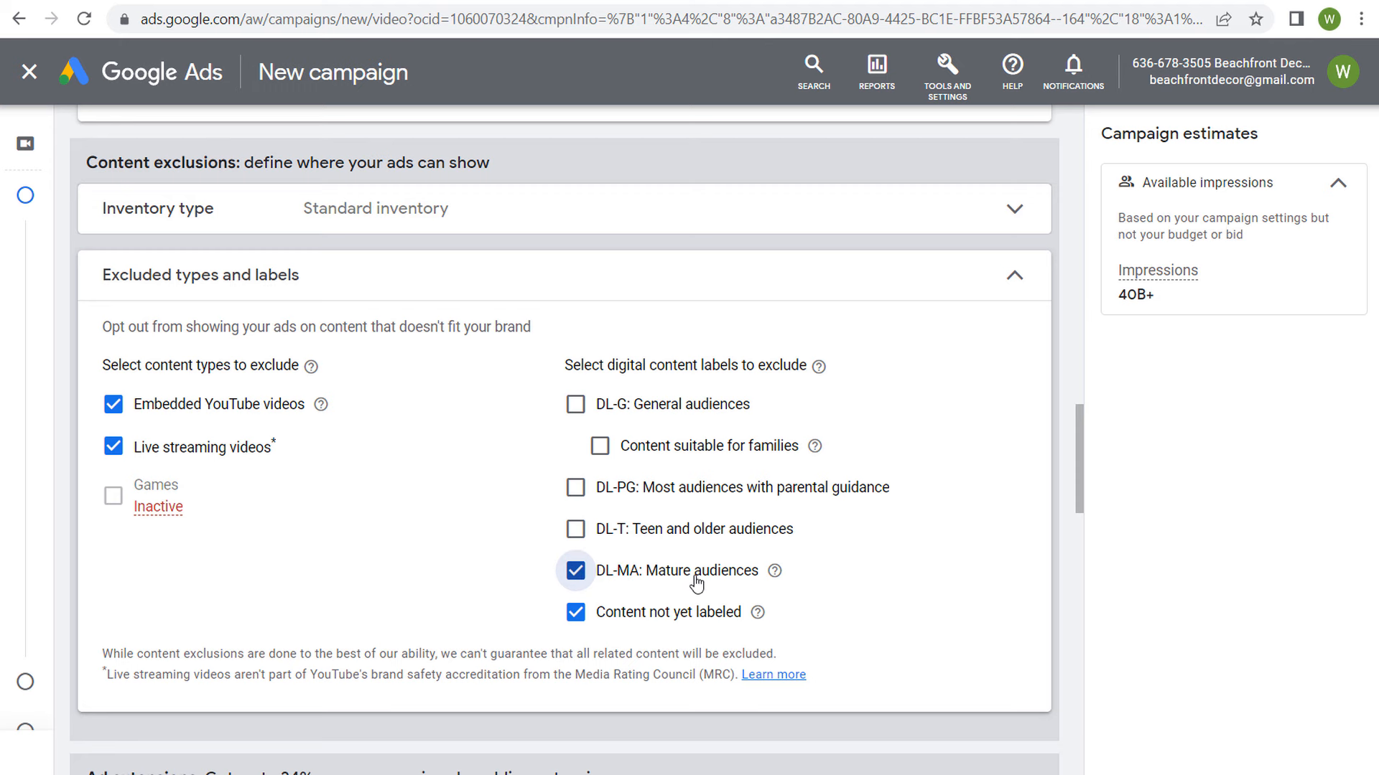
{"action": "left_click", "coordinate": [435, 287]}
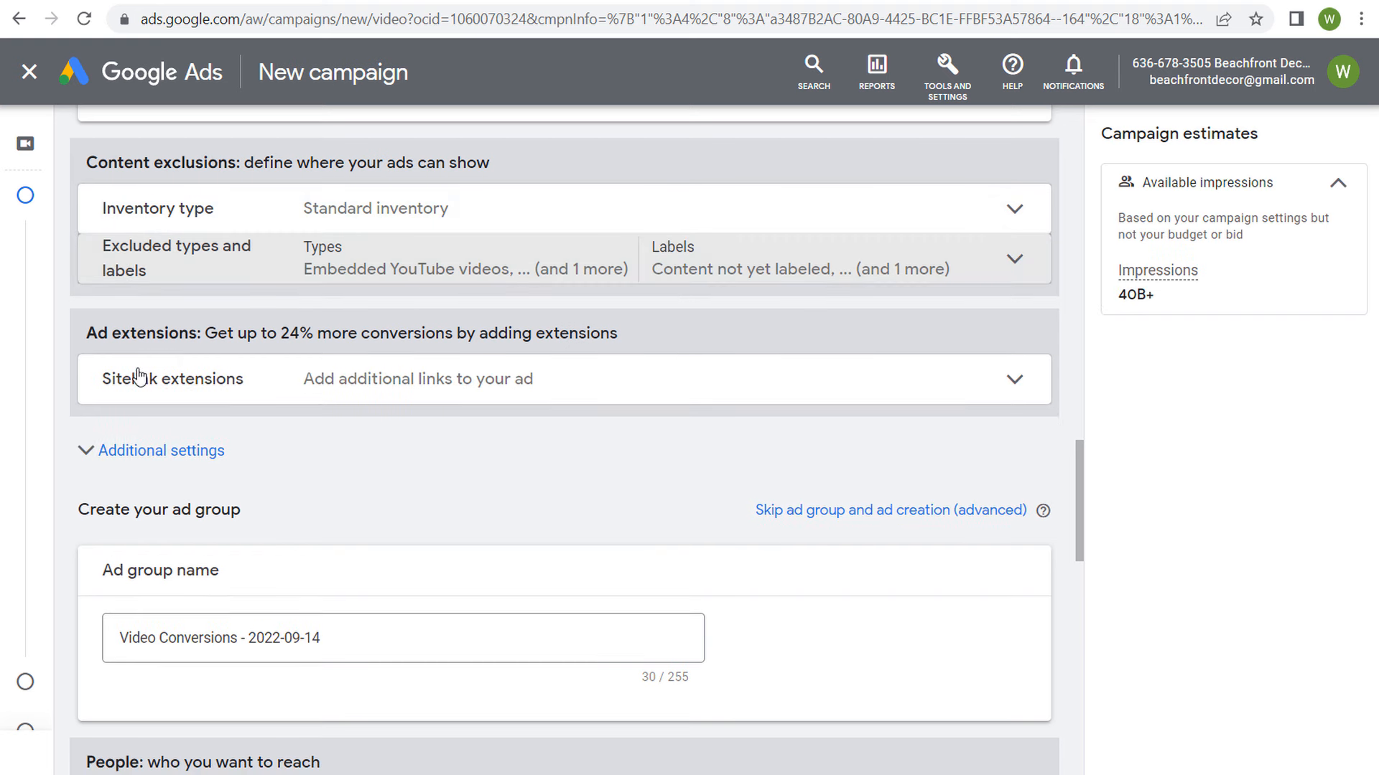
Step: Expand the sitelink extensions settings and read how many sitelinks are recommended
{"action": "left_click", "coordinate": [381, 376]}
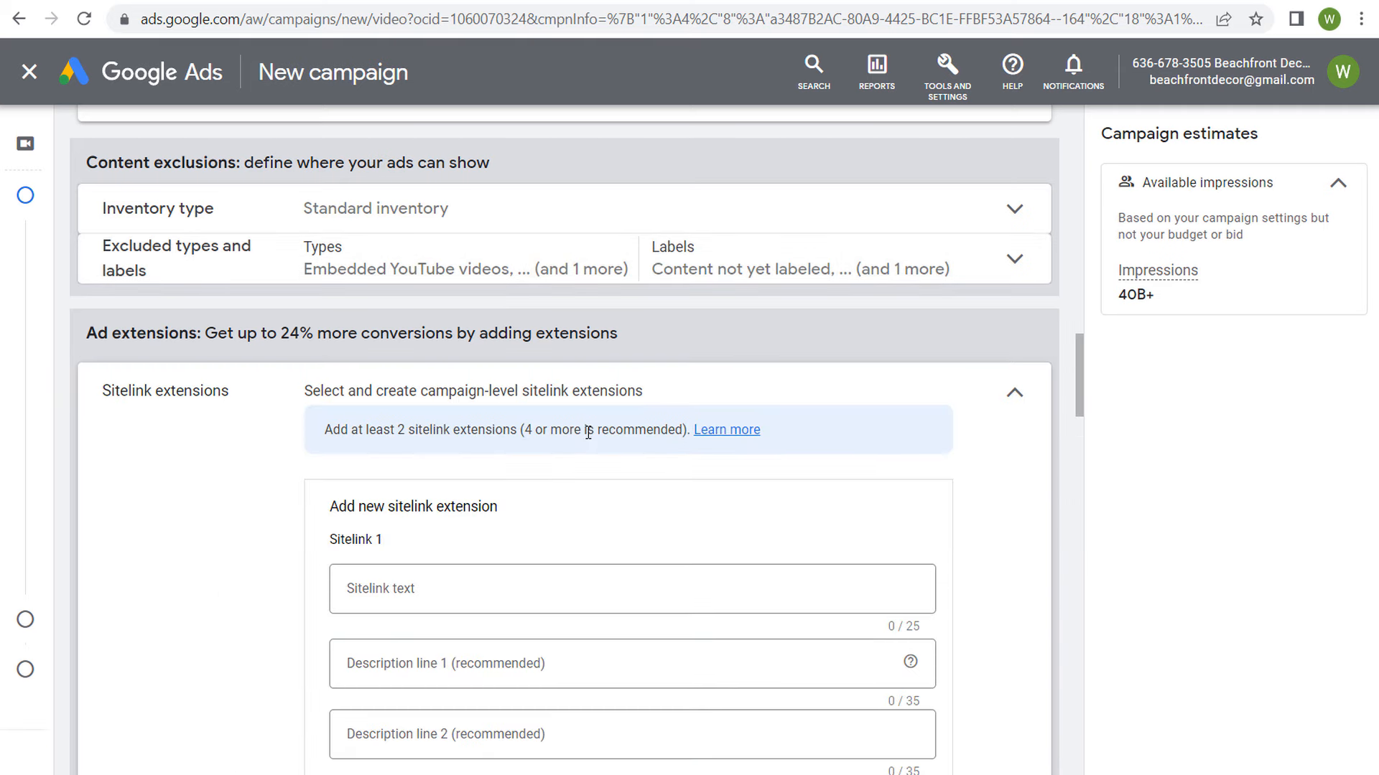
{"action": "left_click_drag", "start_coordinate": [352, 431], "coordinate": [483, 431]}
{"action": "left_click", "coordinate": [548, 439]}
{"action": "left_click", "coordinate": [593, 1]}
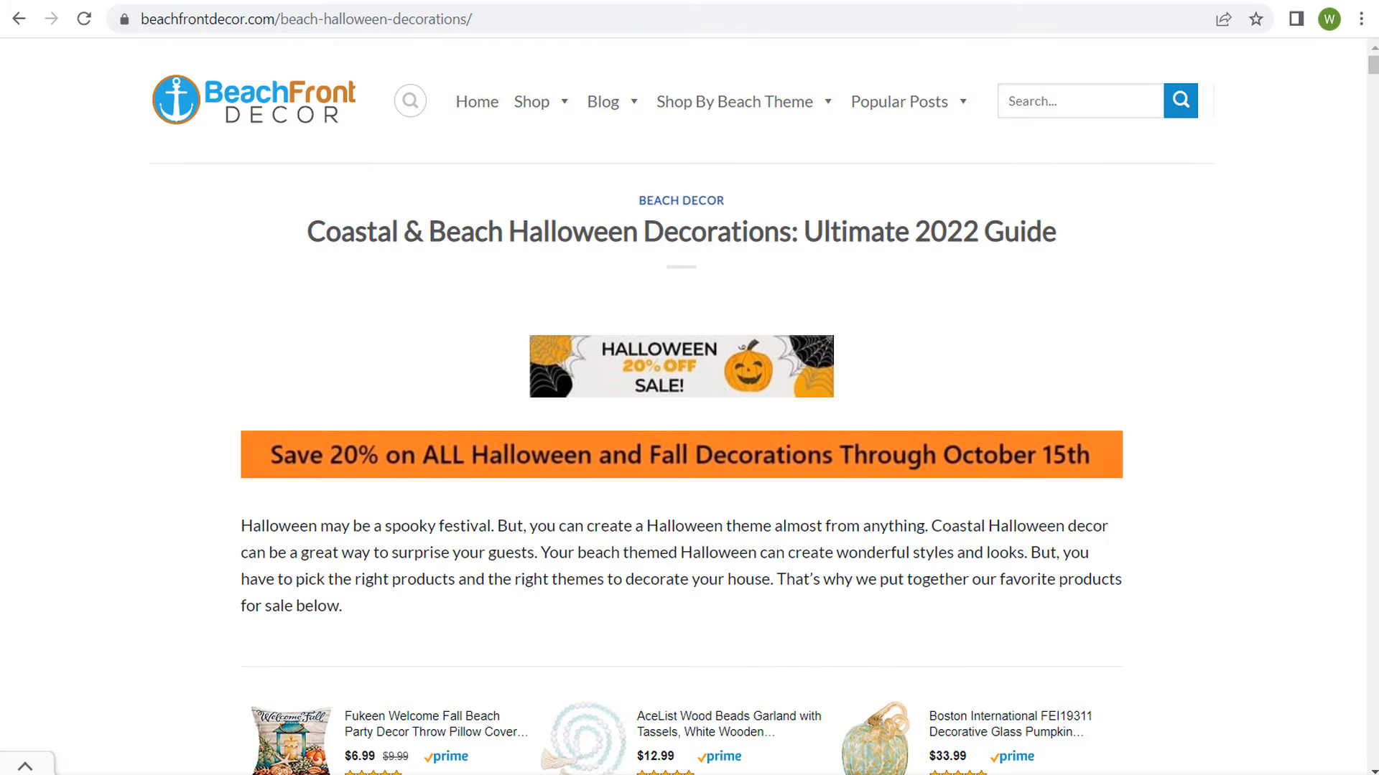
{"action": "right_click", "coordinate": [526, 107]}
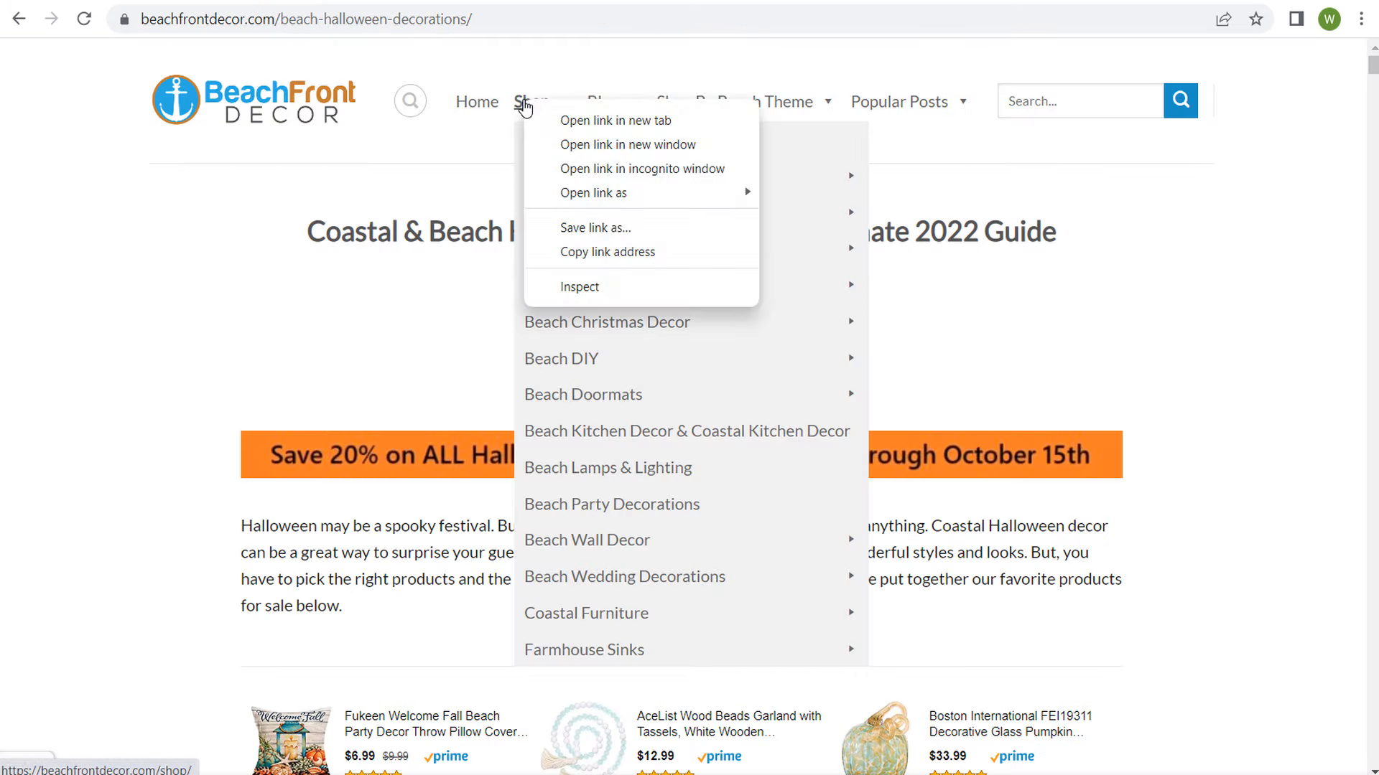
{"action": "left_click", "coordinate": [594, 251]}
{"action": "left_click", "coordinate": [352, 1]}
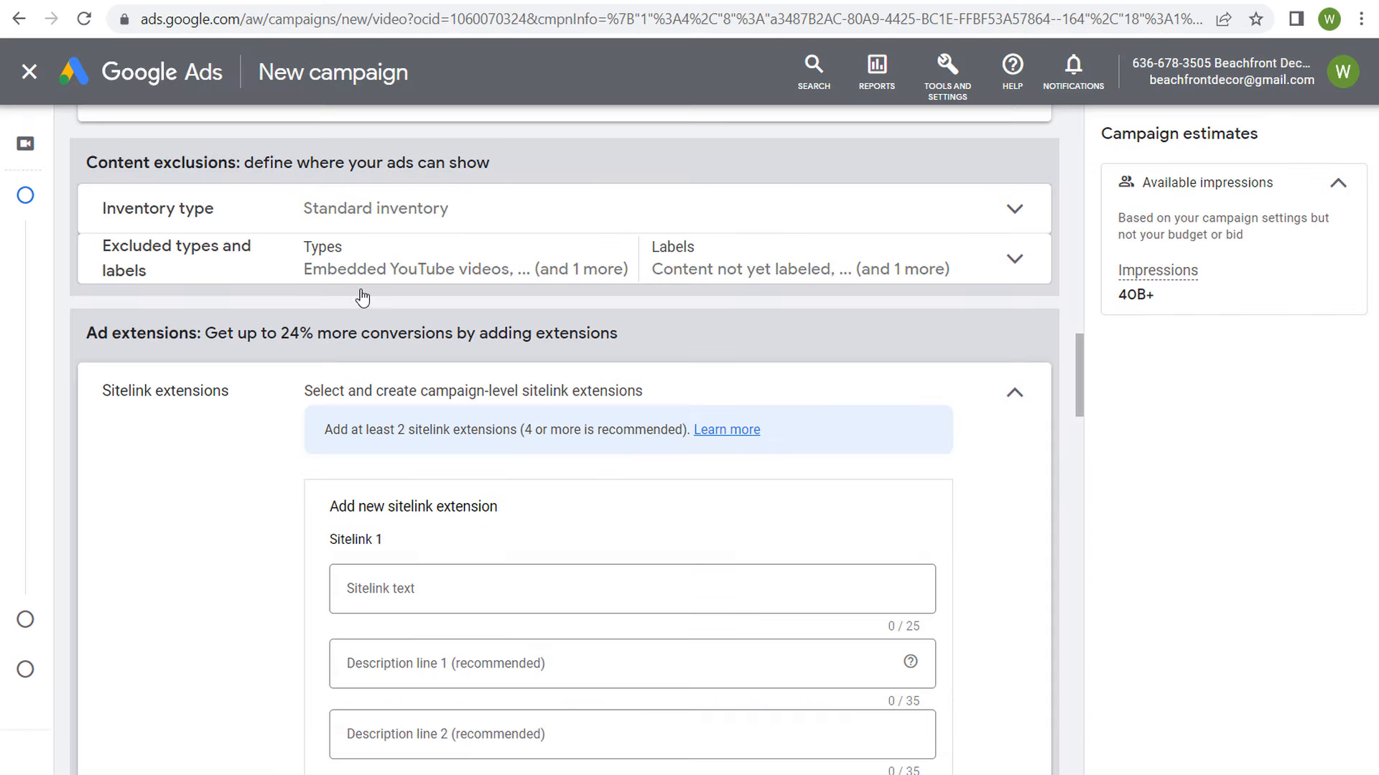
{"action": "scroll", "coordinate": [431, 564], "scroll_direction": "down", "scroll_amount": 1}
{"action": "left_click", "coordinate": [437, 709]}
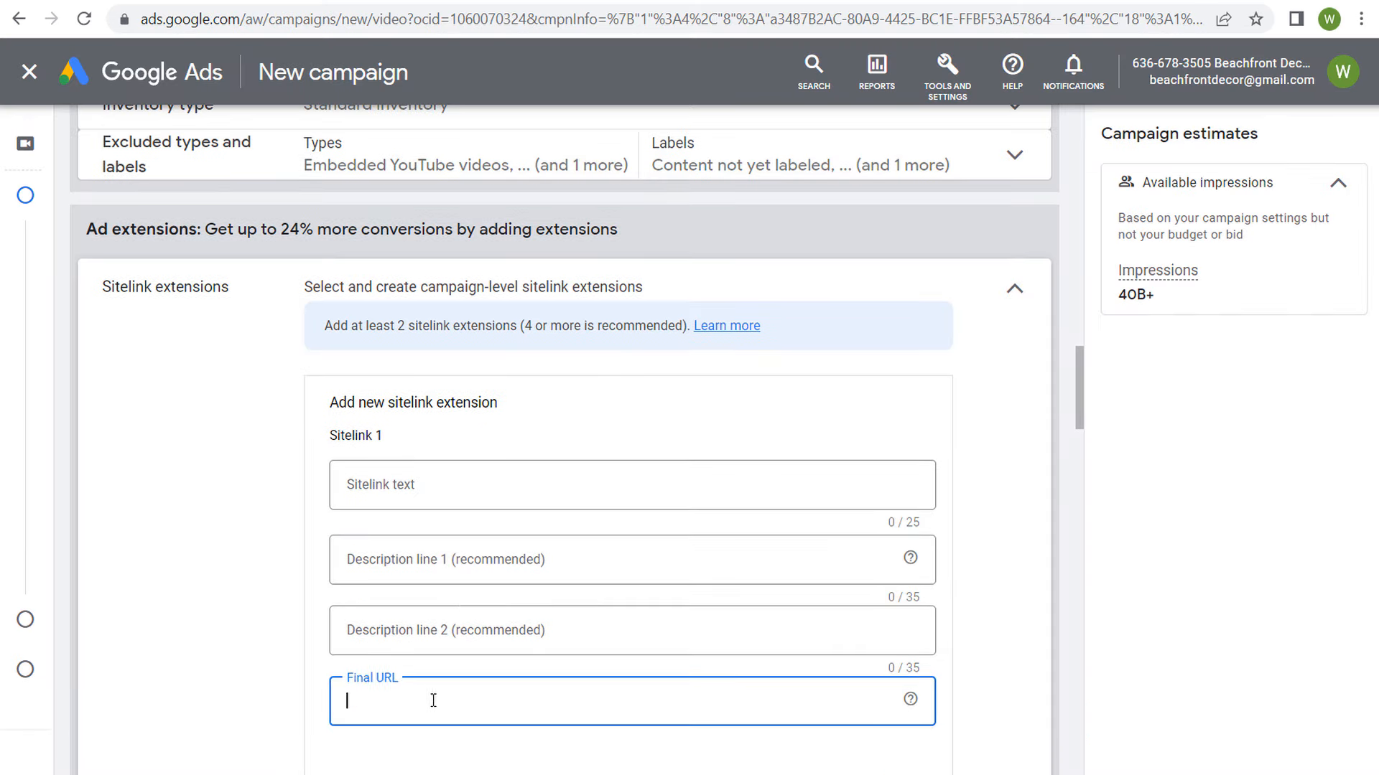
{"action": "key", "text": "ctrl+v"}
Step: Set Sitelink 1's text to "Beachfront Decor Shop", leaving both description lines empty
{"action": "left_click", "coordinate": [526, 489]}
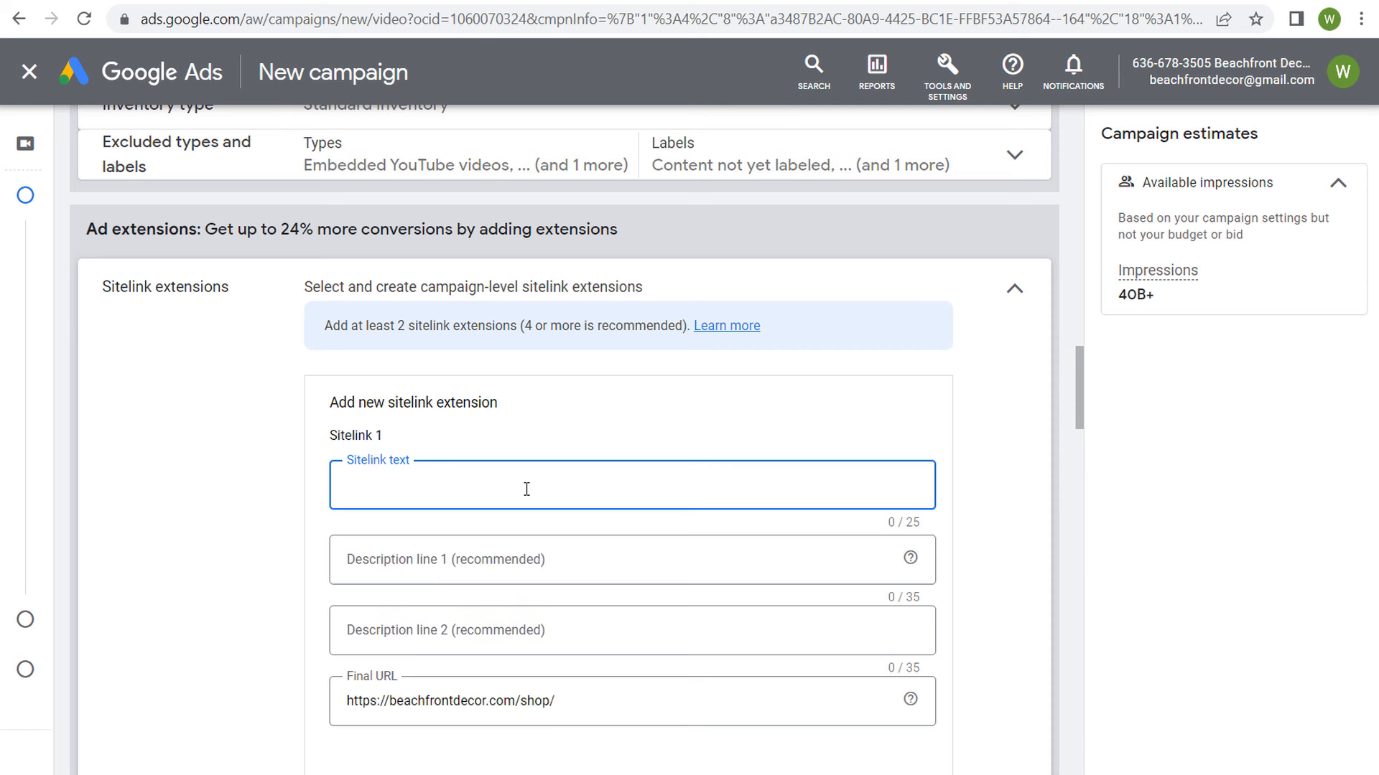
{"action": "type", "text": "Beachfront Decor Shop"}
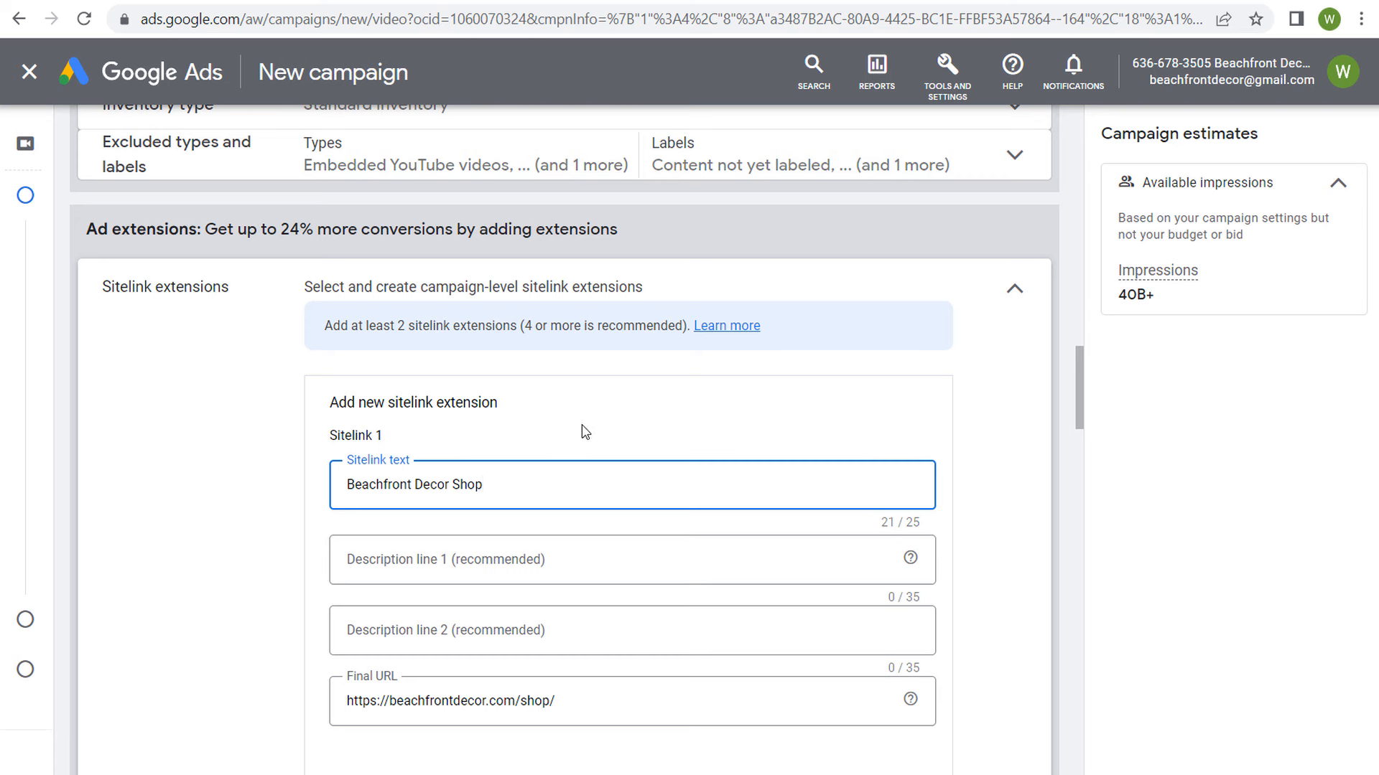
{"action": "left_click", "coordinate": [514, 567]}
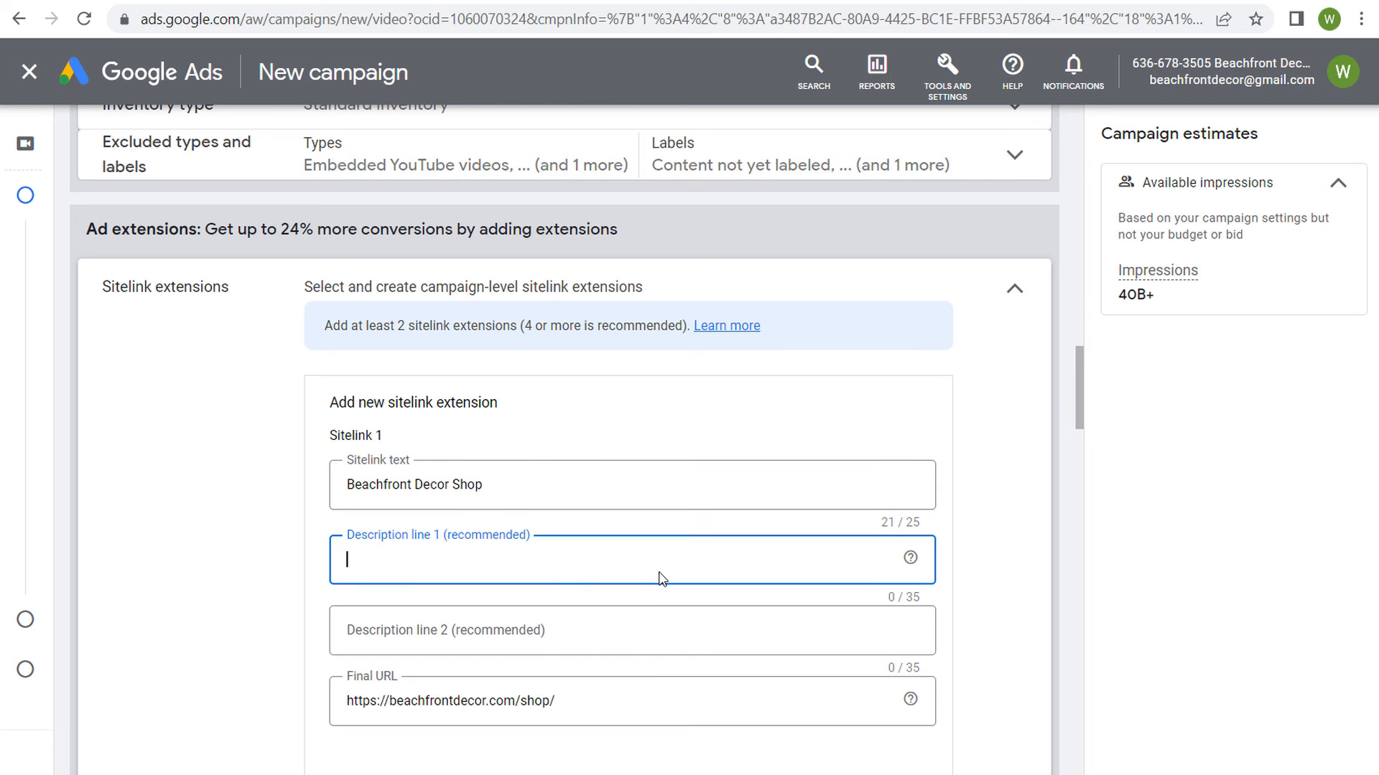
{"action": "left_click", "coordinate": [481, 629]}
{"action": "left_click", "coordinate": [595, 403]}
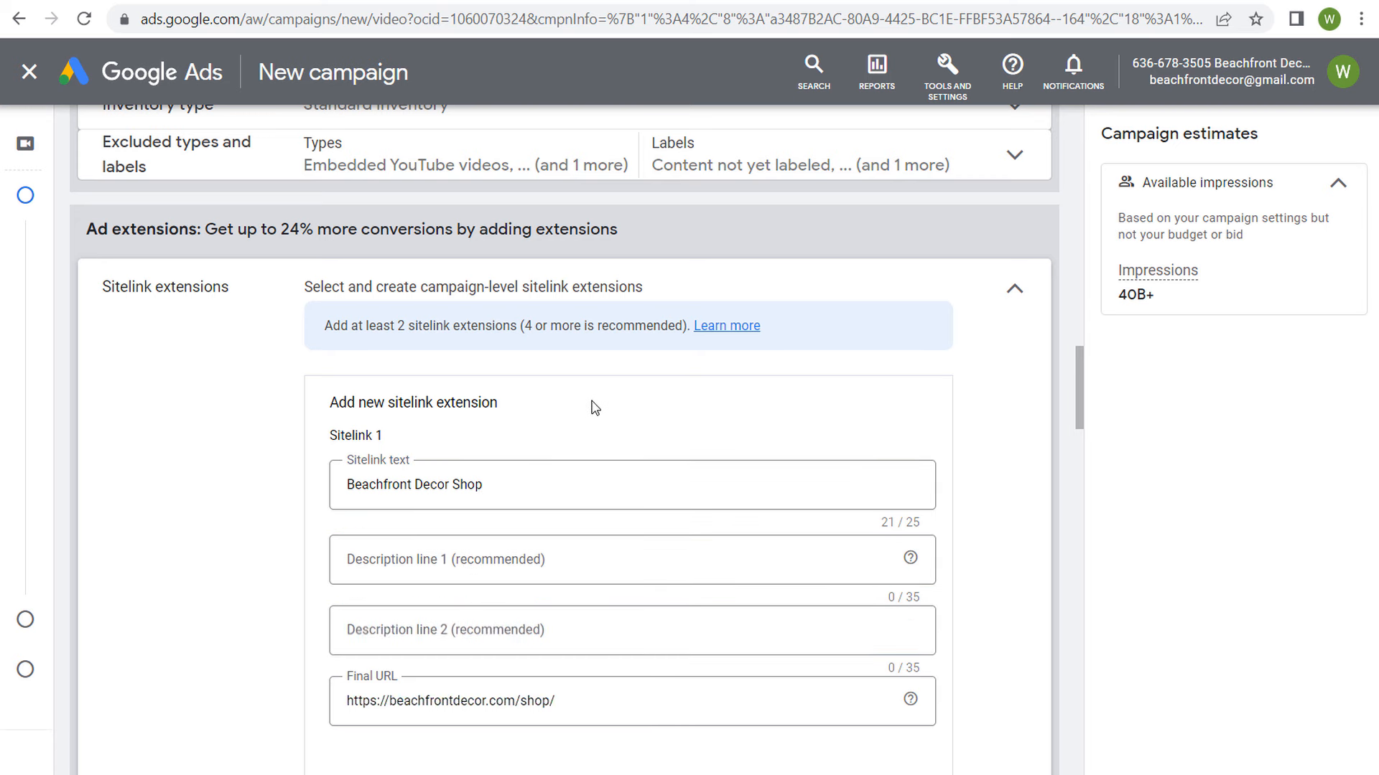
{"action": "scroll", "coordinate": [604, 418], "scroll_direction": "down", "scroll_amount": 1}
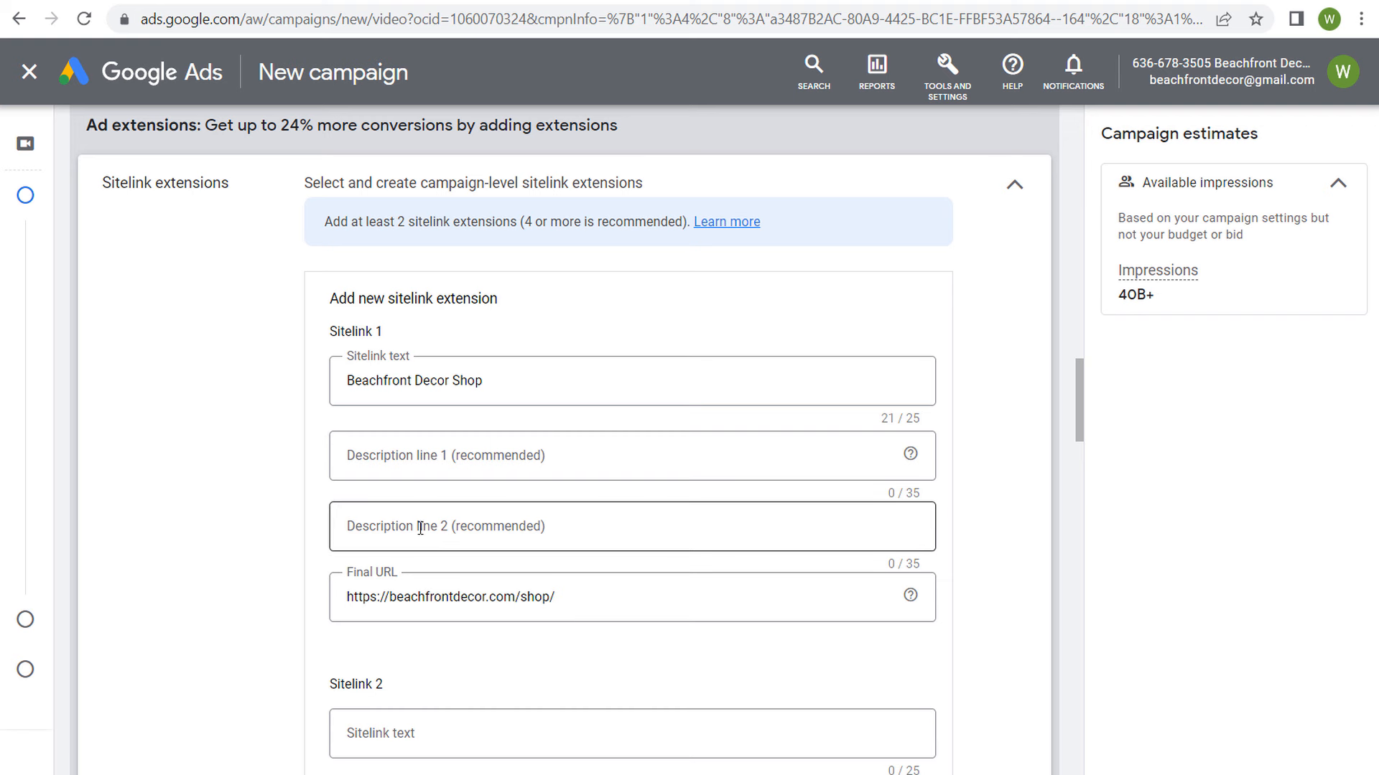
{"action": "right_click", "coordinate": [542, 532]}
{"action": "left_click", "coordinate": [287, 502]}
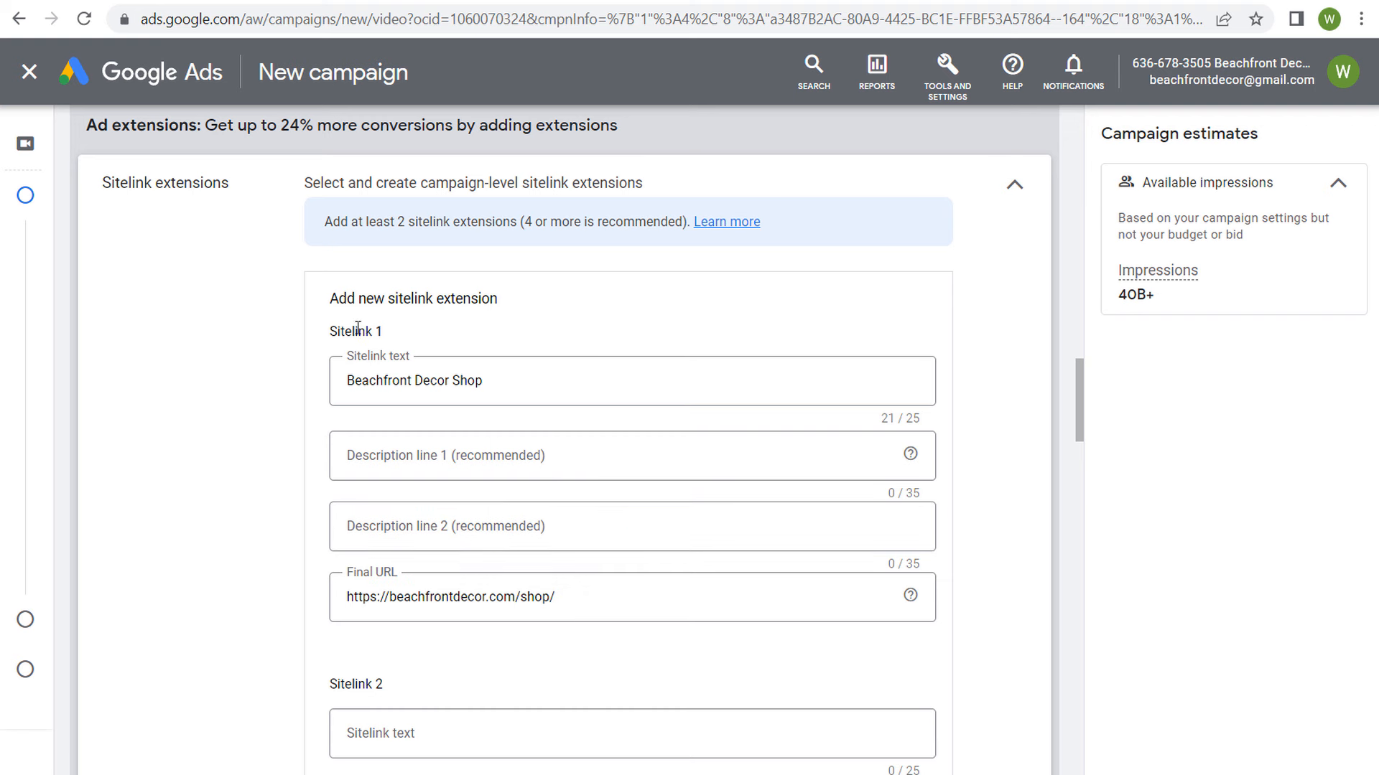
{"action": "scroll", "coordinate": [234, 423], "scroll_direction": "down", "scroll_amount": 3}
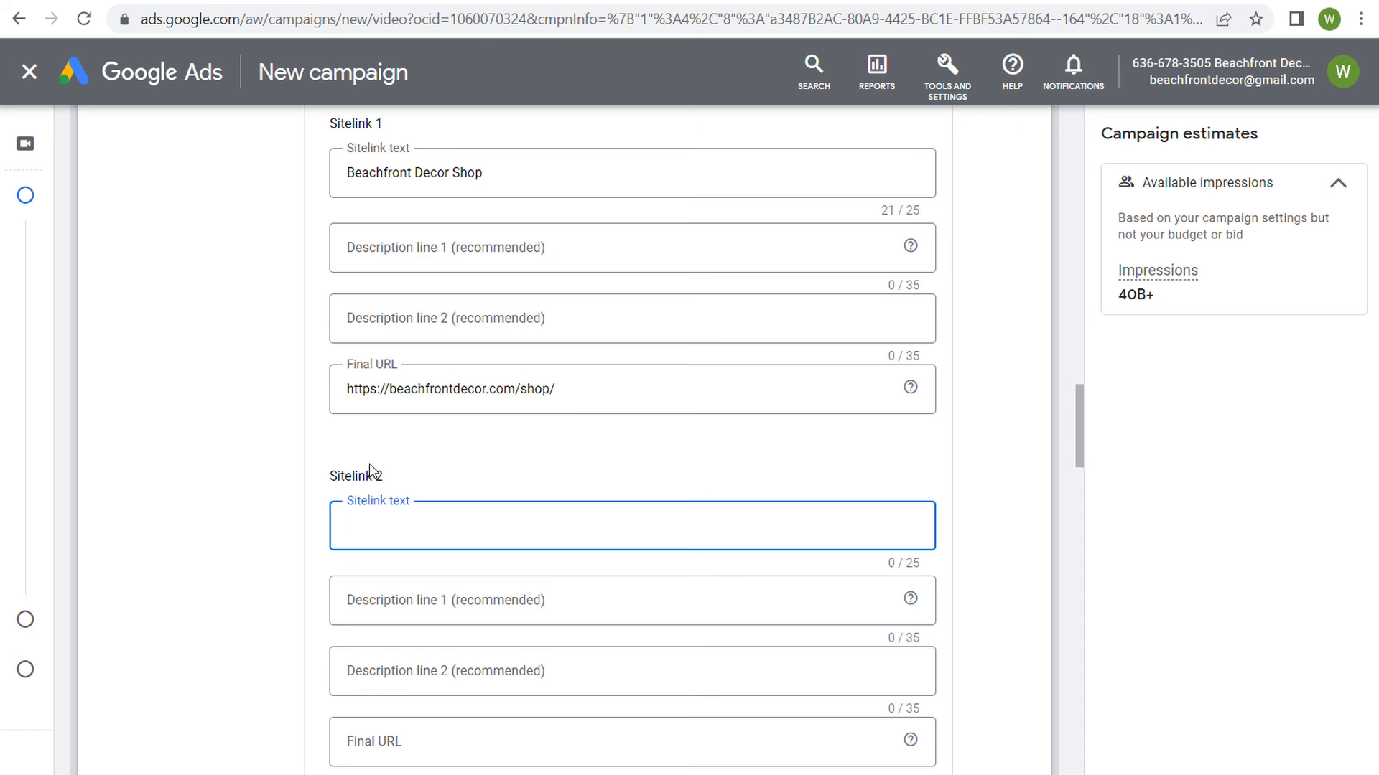
{"action": "type", "text": "Fall Beach Decor"}
{"action": "left_click", "coordinate": [424, 751]}
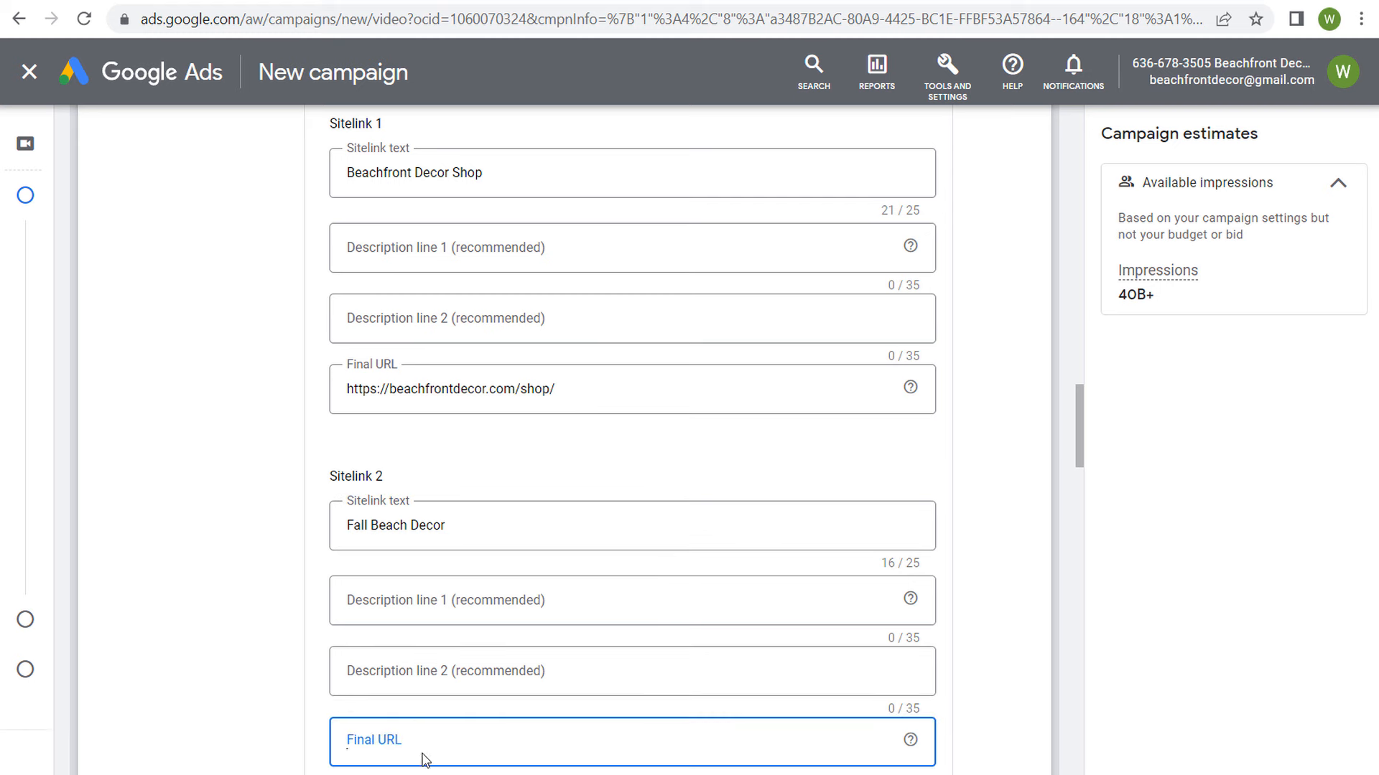
{"action": "key", "text": "ctrl+v"}
{"action": "left_click", "coordinate": [228, 600]}
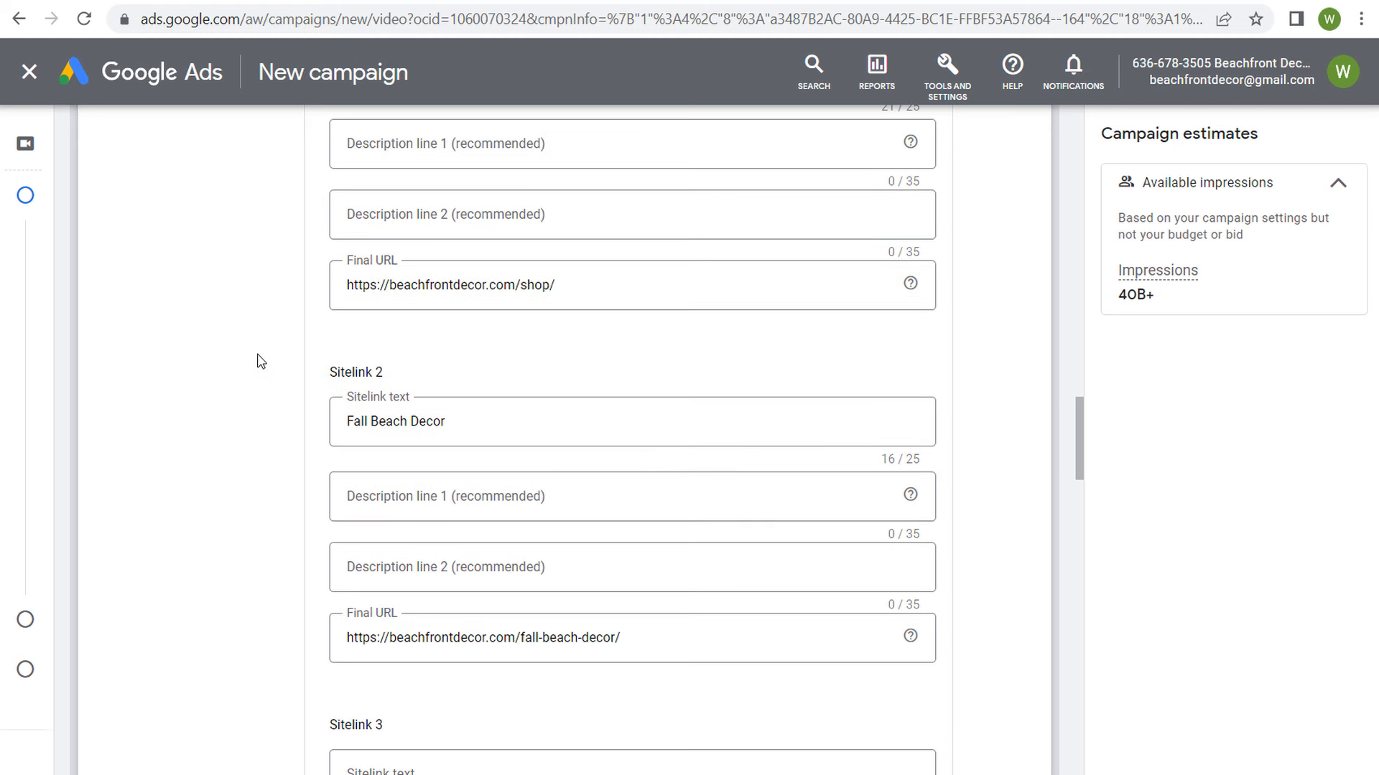
Step: Reread the guidance on how many sitelink extensions to add and look over the unused Sitelink 3 and Sitelink 4 fields
{"action": "scroll", "coordinate": [280, 363], "scroll_direction": "up", "scroll_amount": 1}
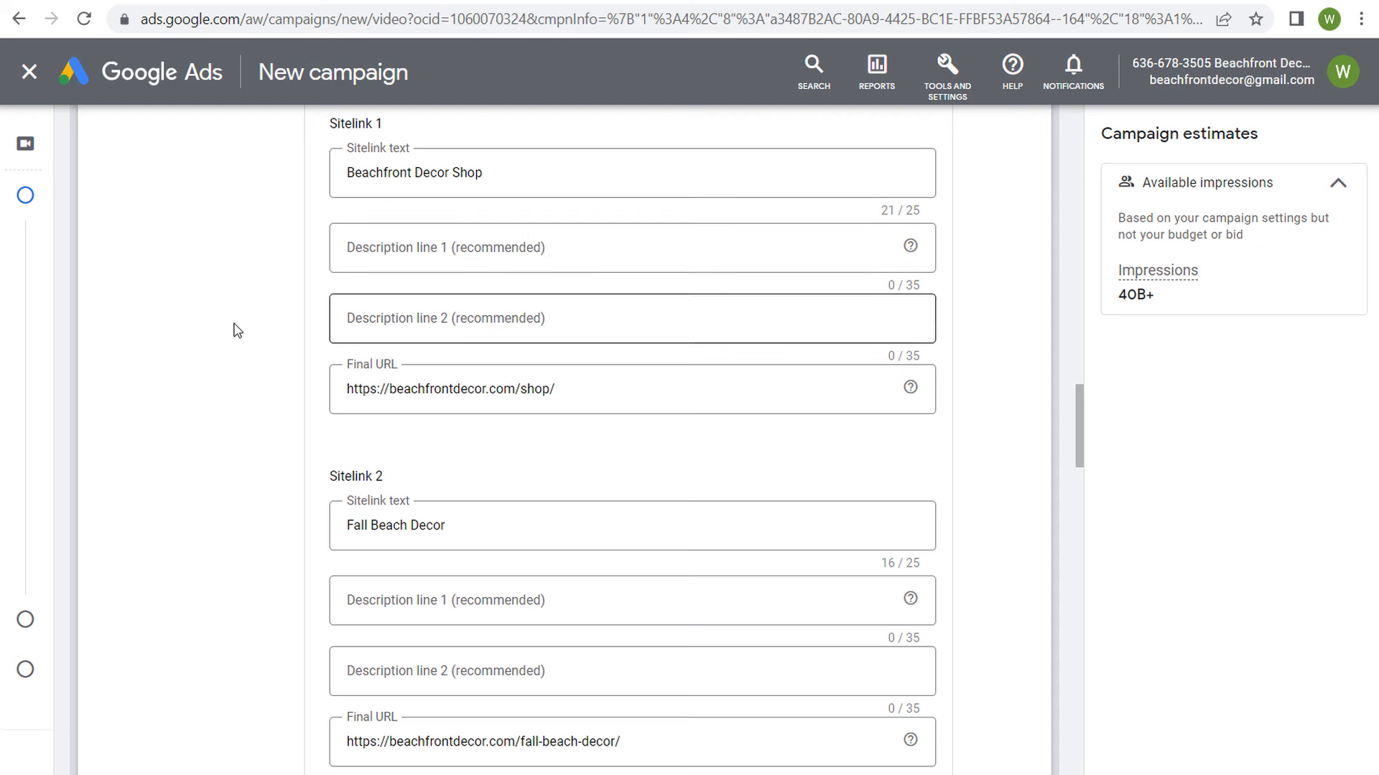
{"action": "scroll", "coordinate": [271, 354], "scroll_direction": "up", "scroll_amount": 1}
{"action": "scroll", "coordinate": [265, 316], "scroll_direction": "up", "scroll_amount": 1}
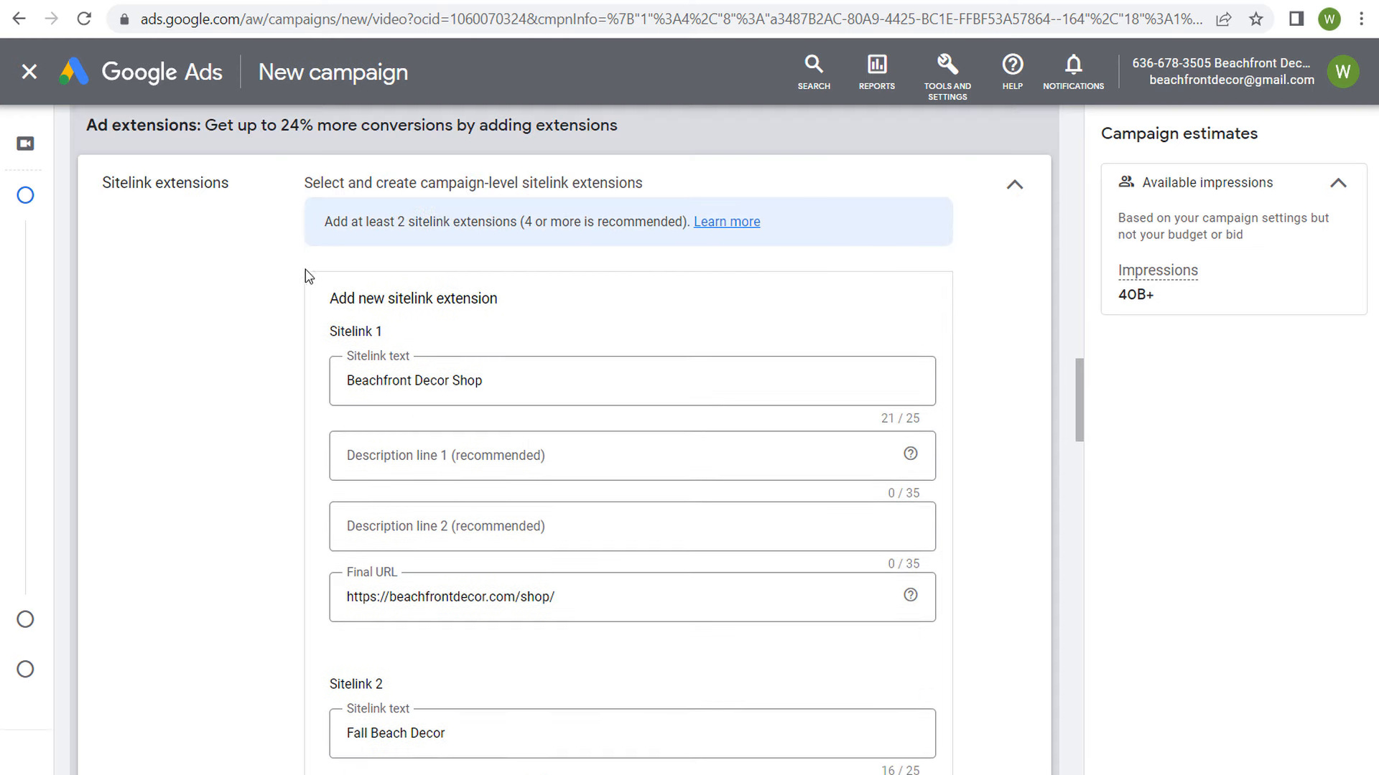
{"action": "left_click_drag", "start_coordinate": [329, 228], "coordinate": [448, 224]}
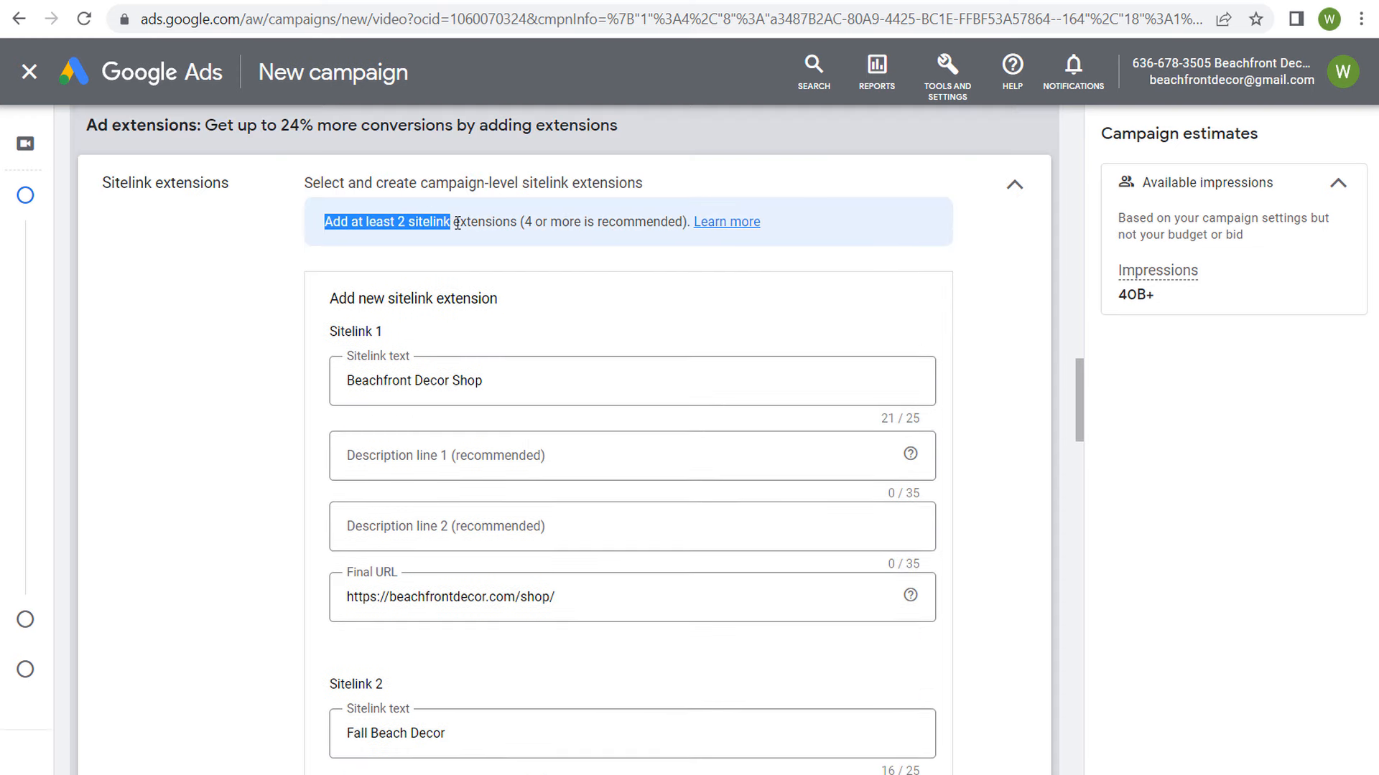
{"action": "left_click_drag", "start_coordinate": [532, 221], "coordinate": [652, 225]}
{"action": "left_click", "coordinate": [652, 224]}
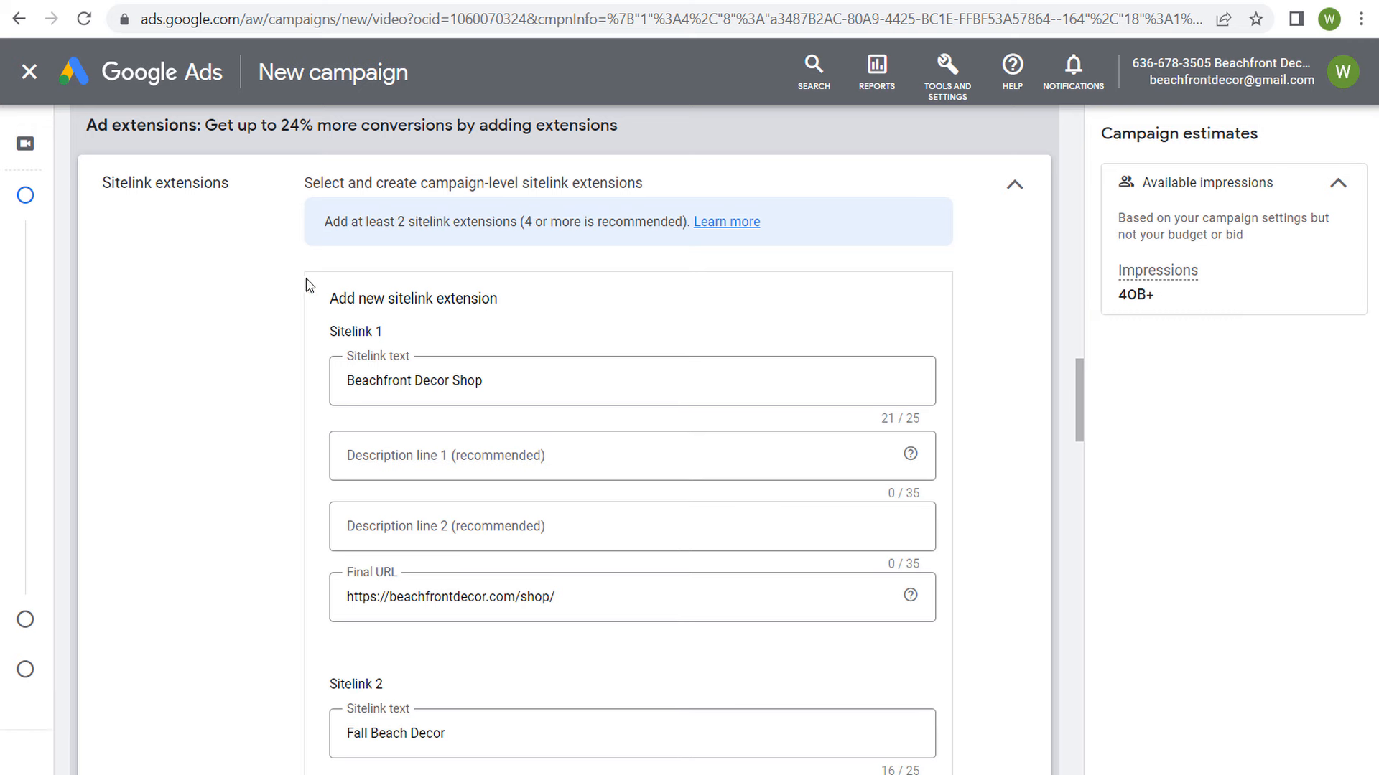
{"action": "scroll", "coordinate": [289, 289], "scroll_direction": "down", "scroll_amount": 4}
{"action": "scroll", "coordinate": [290, 300], "scroll_direction": "down", "scroll_amount": 6}
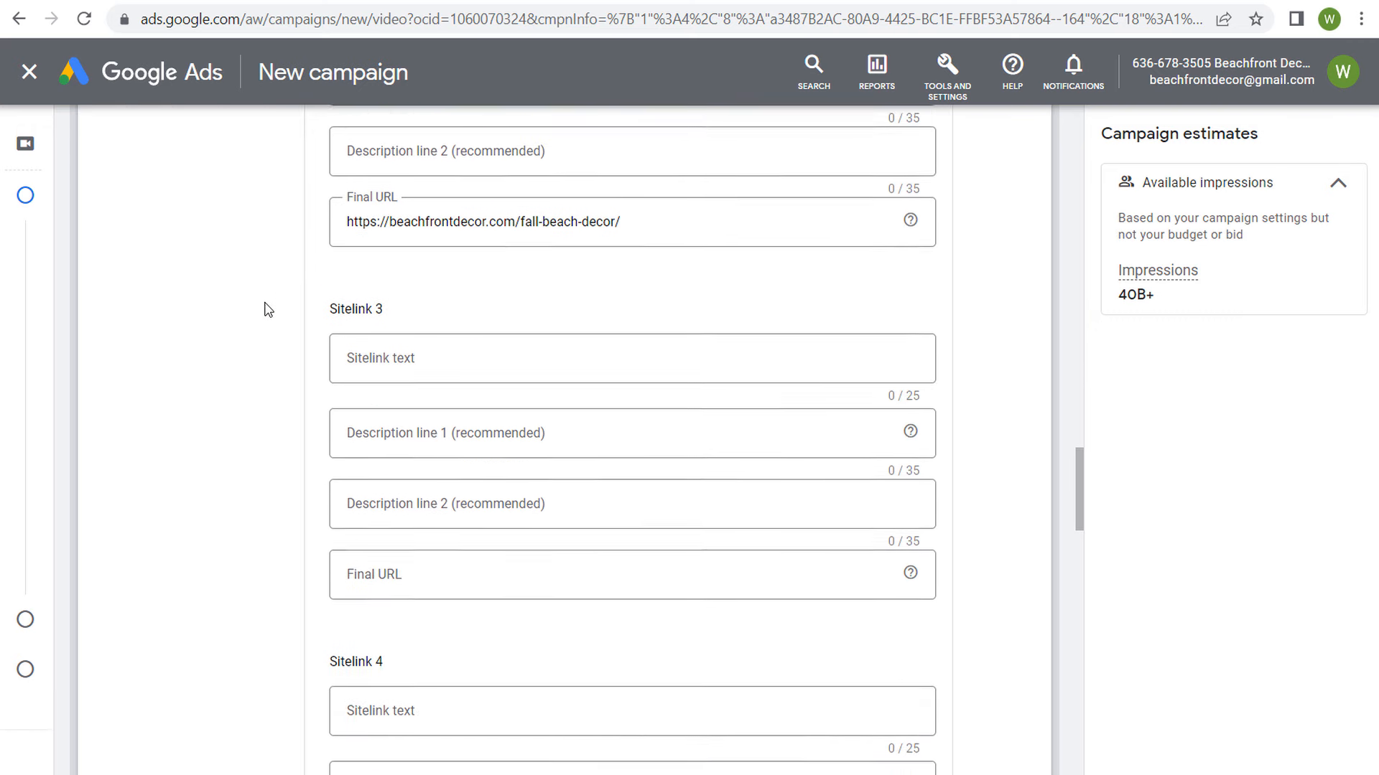
{"action": "scroll", "coordinate": [206, 394], "scroll_direction": "down", "scroll_amount": 3}
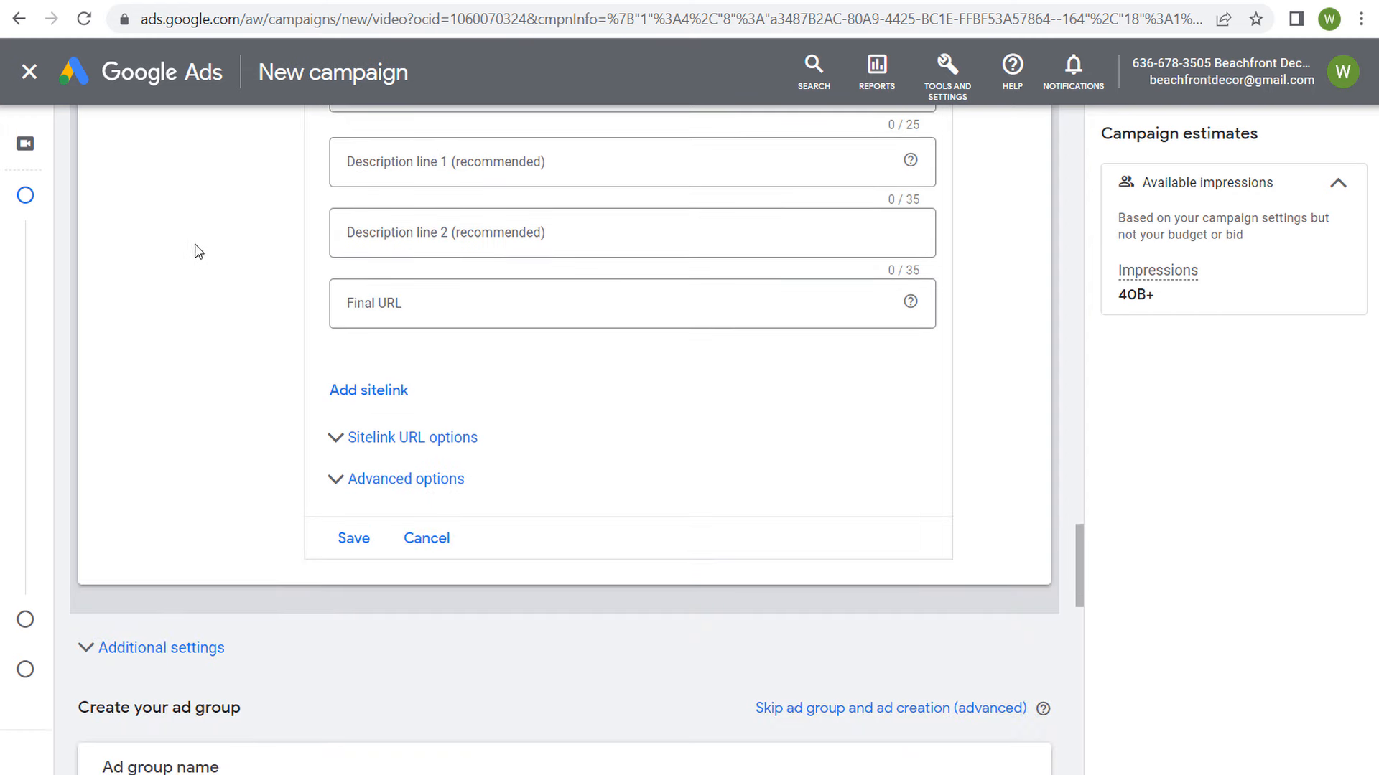
{"action": "scroll", "coordinate": [199, 260], "scroll_direction": "up", "scroll_amount": 1}
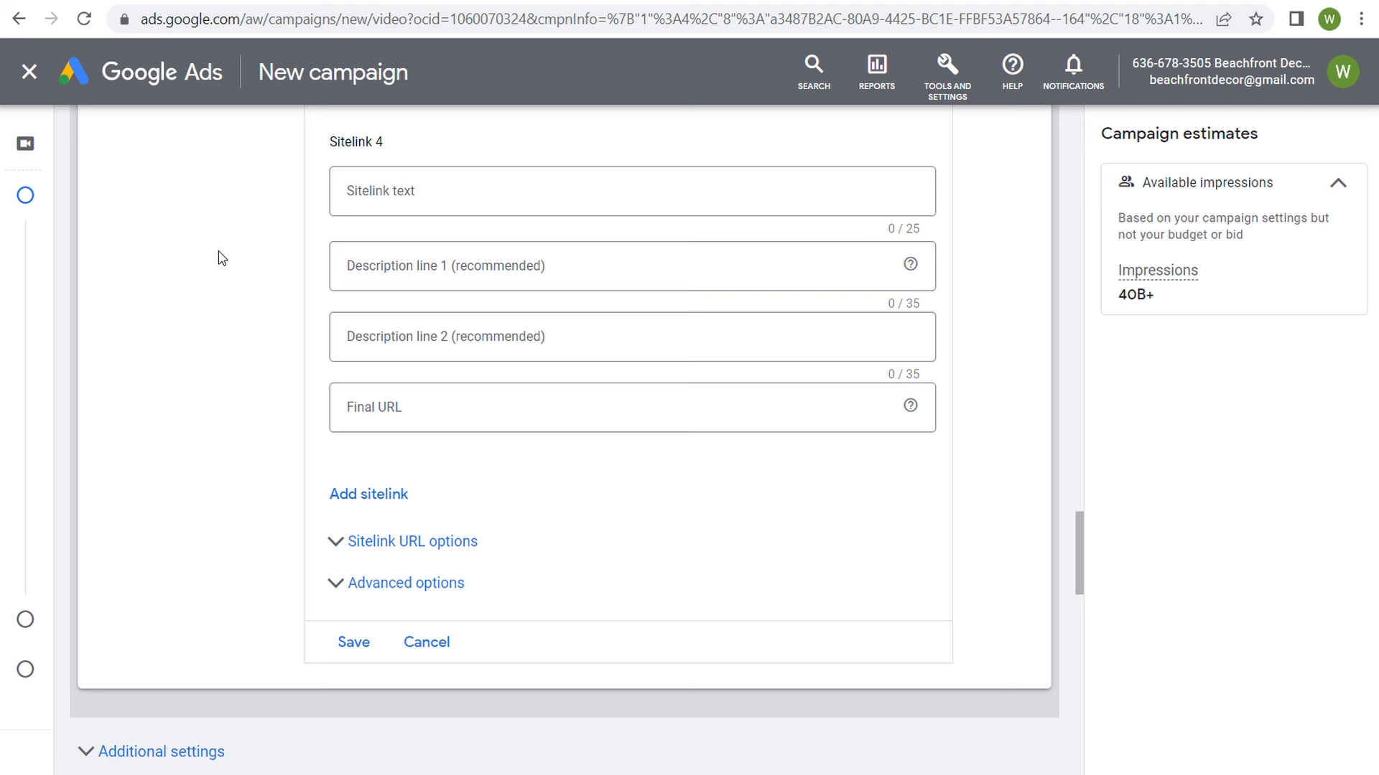
{"action": "scroll", "coordinate": [223, 259], "scroll_direction": "up", "scroll_amount": 7}
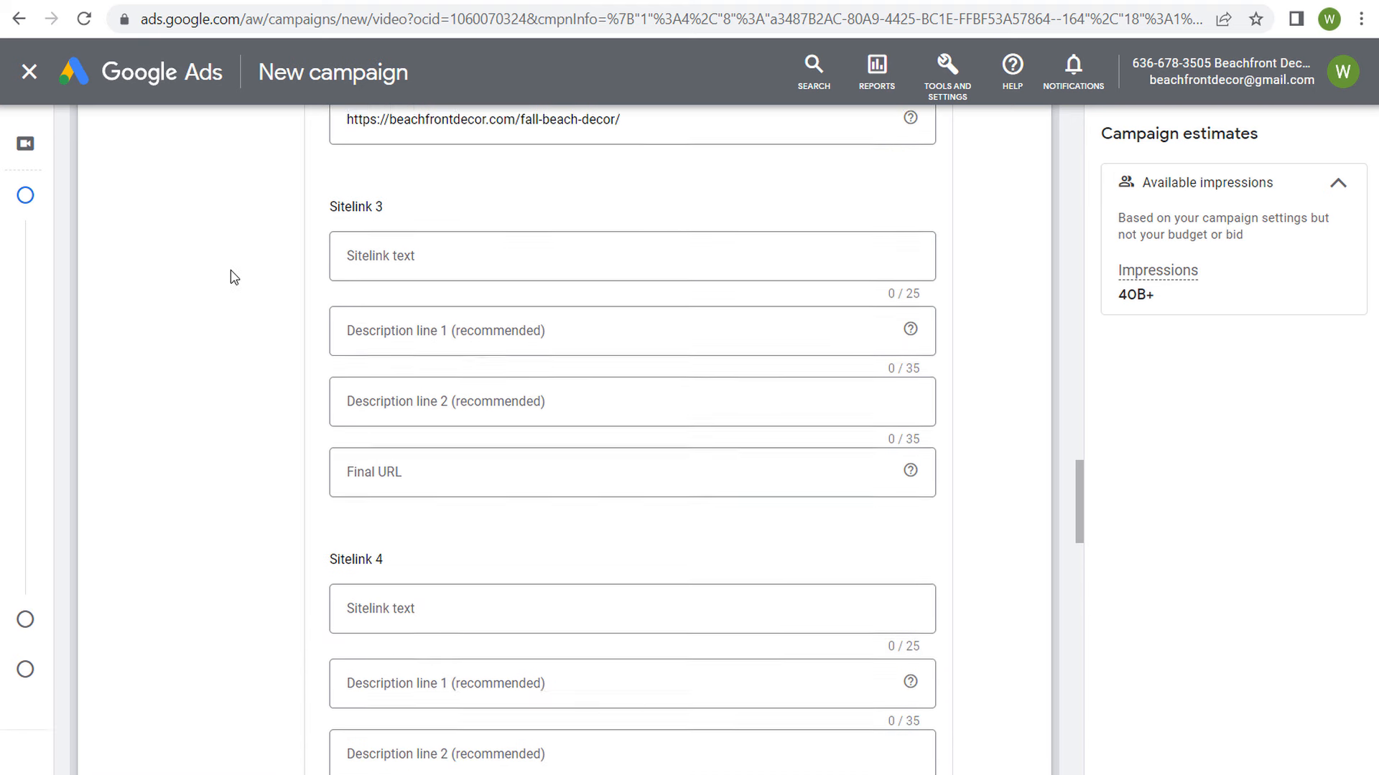
{"action": "left_click", "coordinate": [534, 224]}
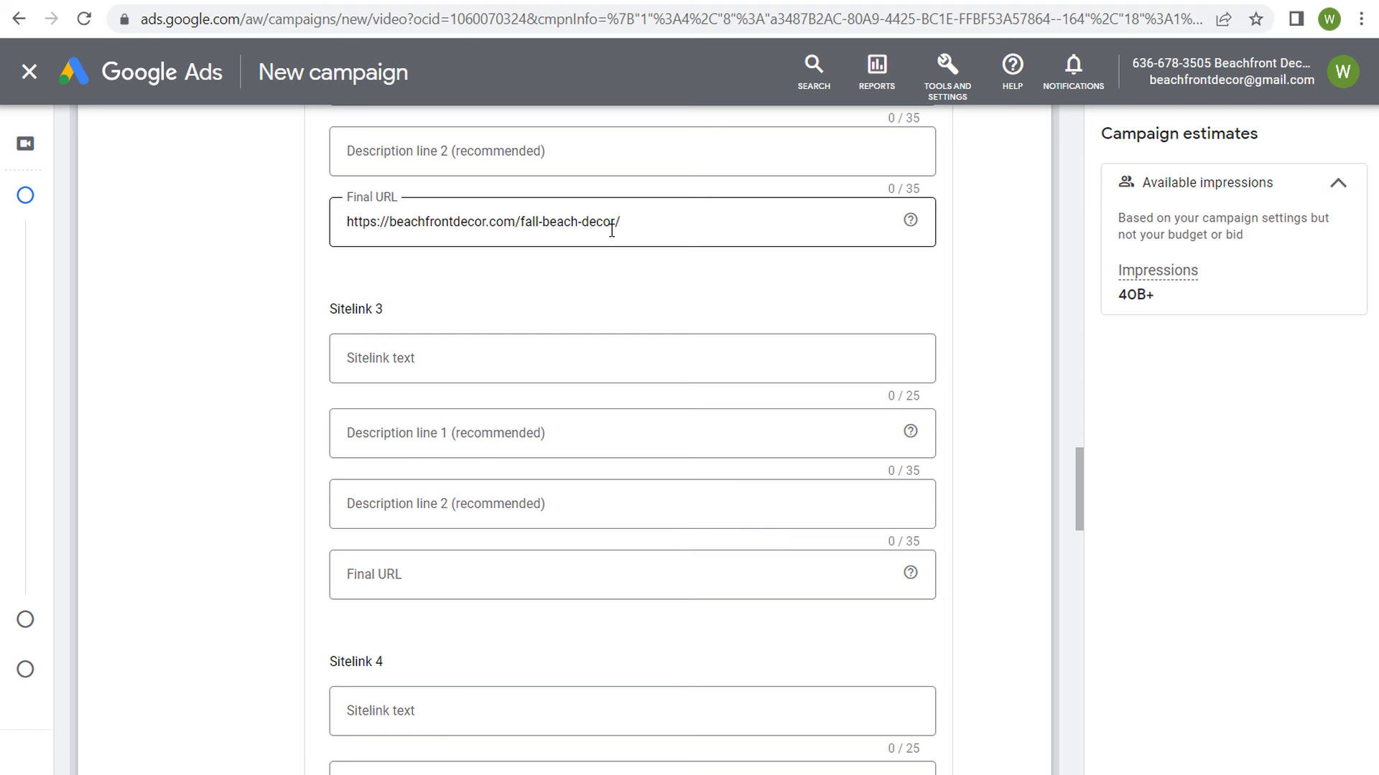
{"action": "scroll", "coordinate": [360, 389], "scroll_direction": "up", "scroll_amount": 1}
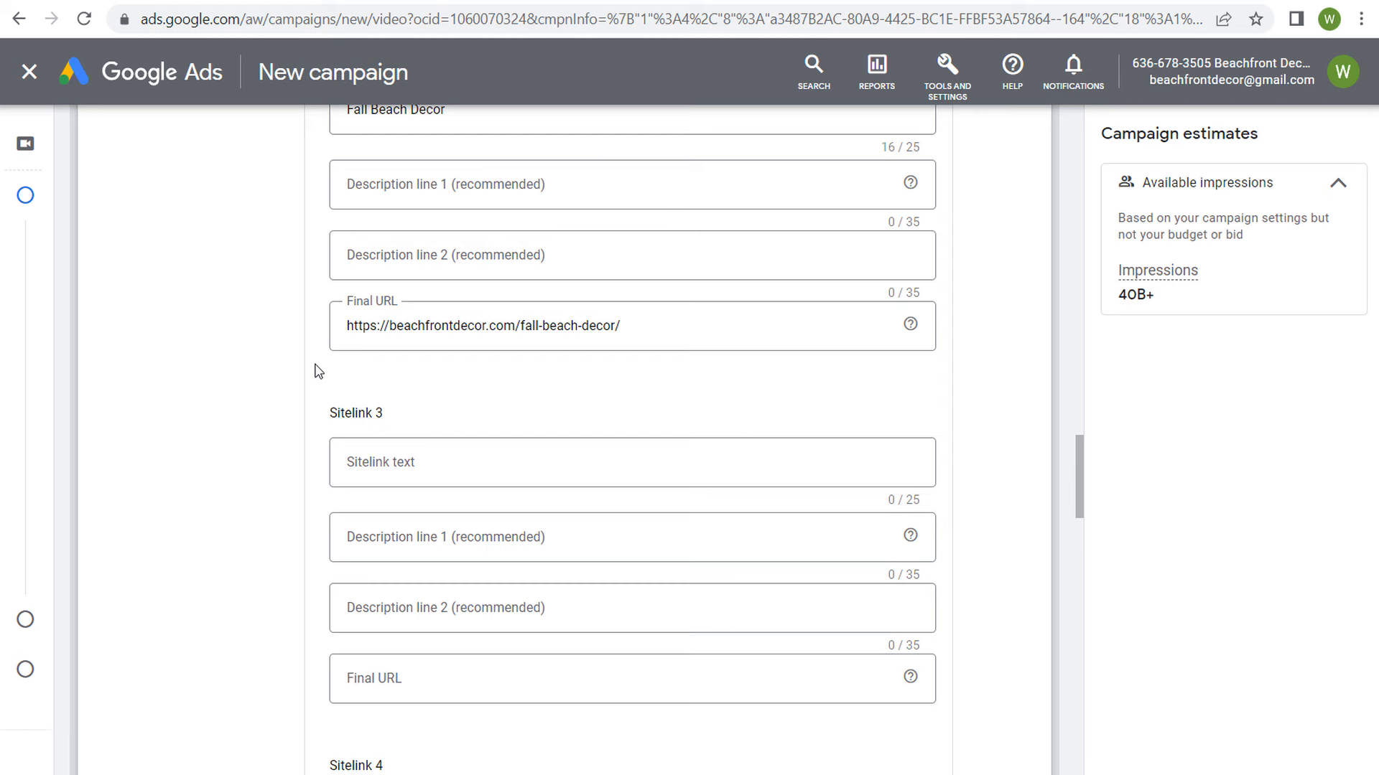
{"action": "scroll", "coordinate": [295, 431], "scroll_direction": "down", "scroll_amount": 1}
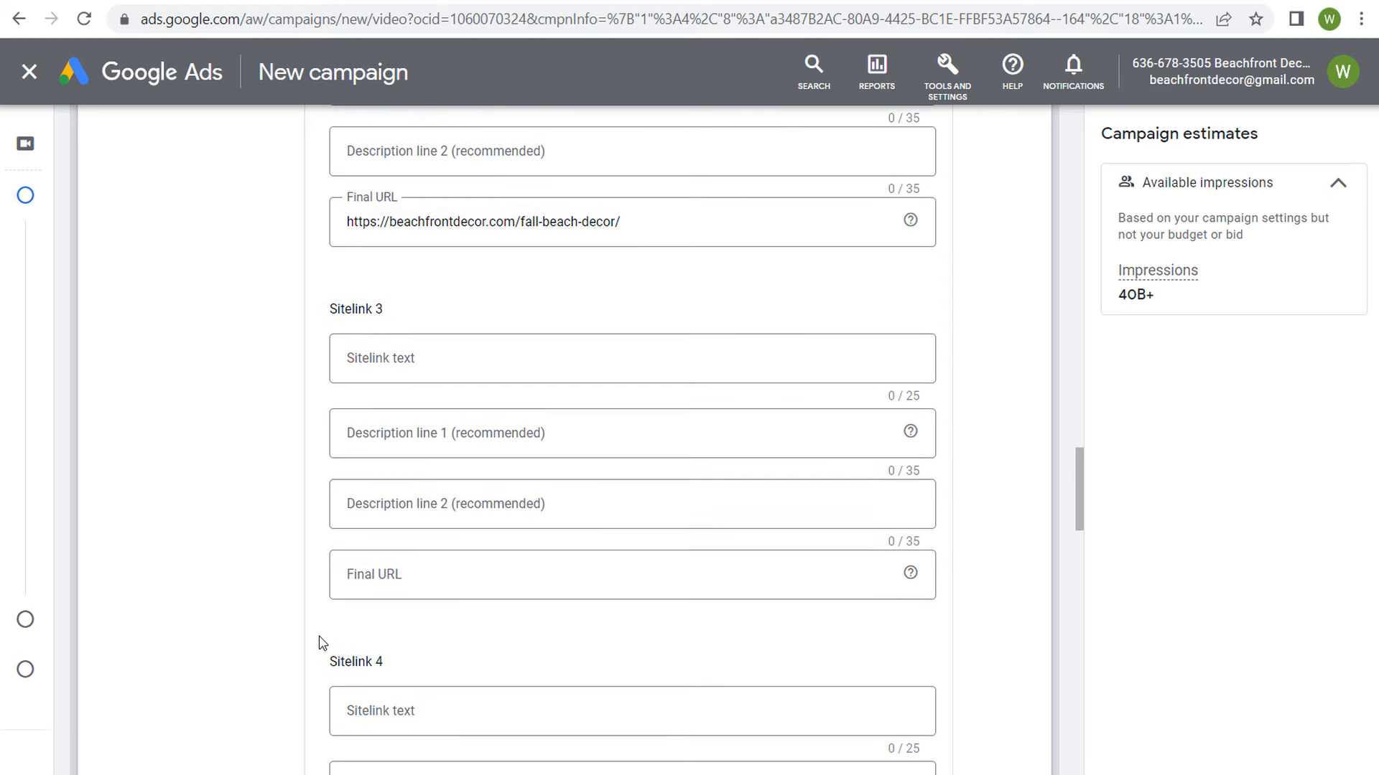
Step: Save the Beachfront Decor Shop and Fall Beach Decor sitelinks, leaving Sitelinks 3 and 4 blank
{"action": "scroll", "coordinate": [321, 642], "scroll_direction": "down", "scroll_amount": 3}
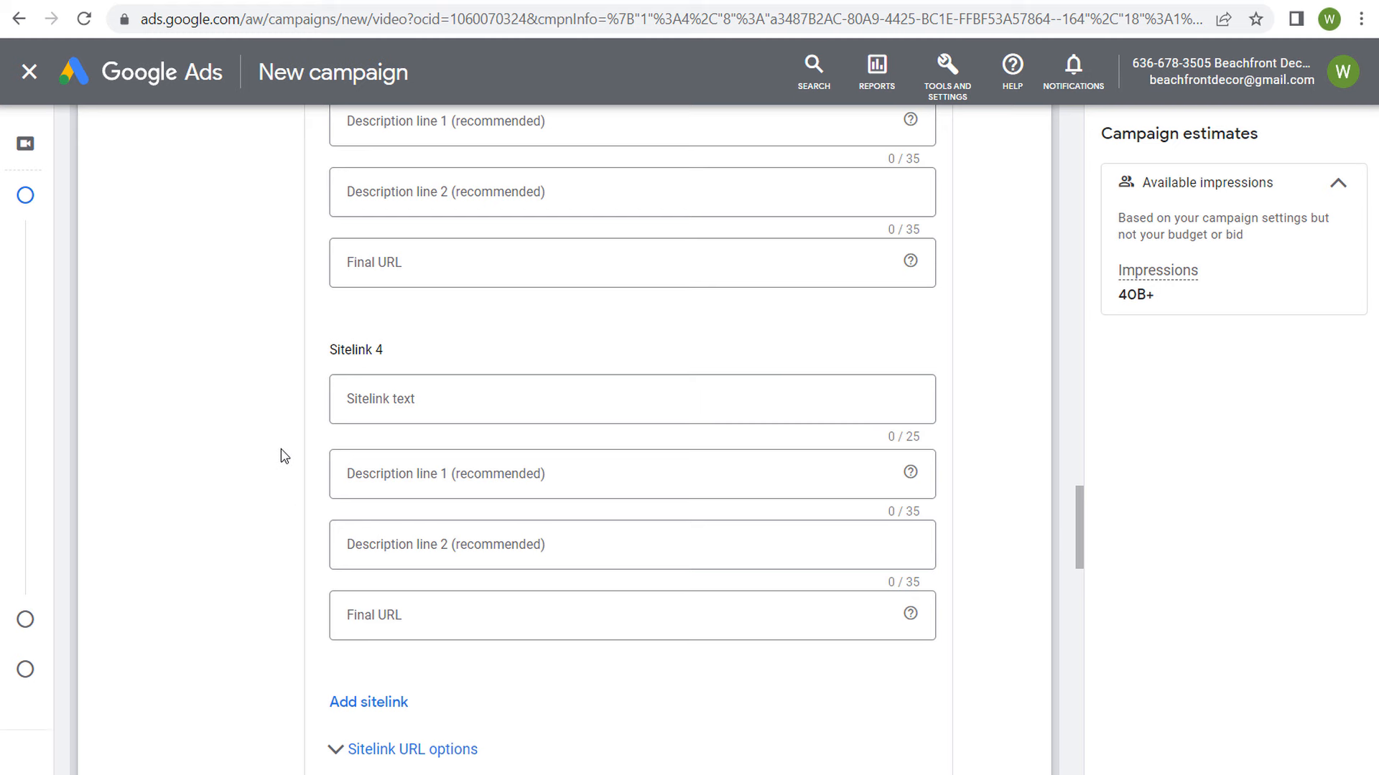
{"action": "scroll", "coordinate": [282, 447], "scroll_direction": "down", "scroll_amount": 3}
{"action": "left_click", "coordinate": [351, 650]}
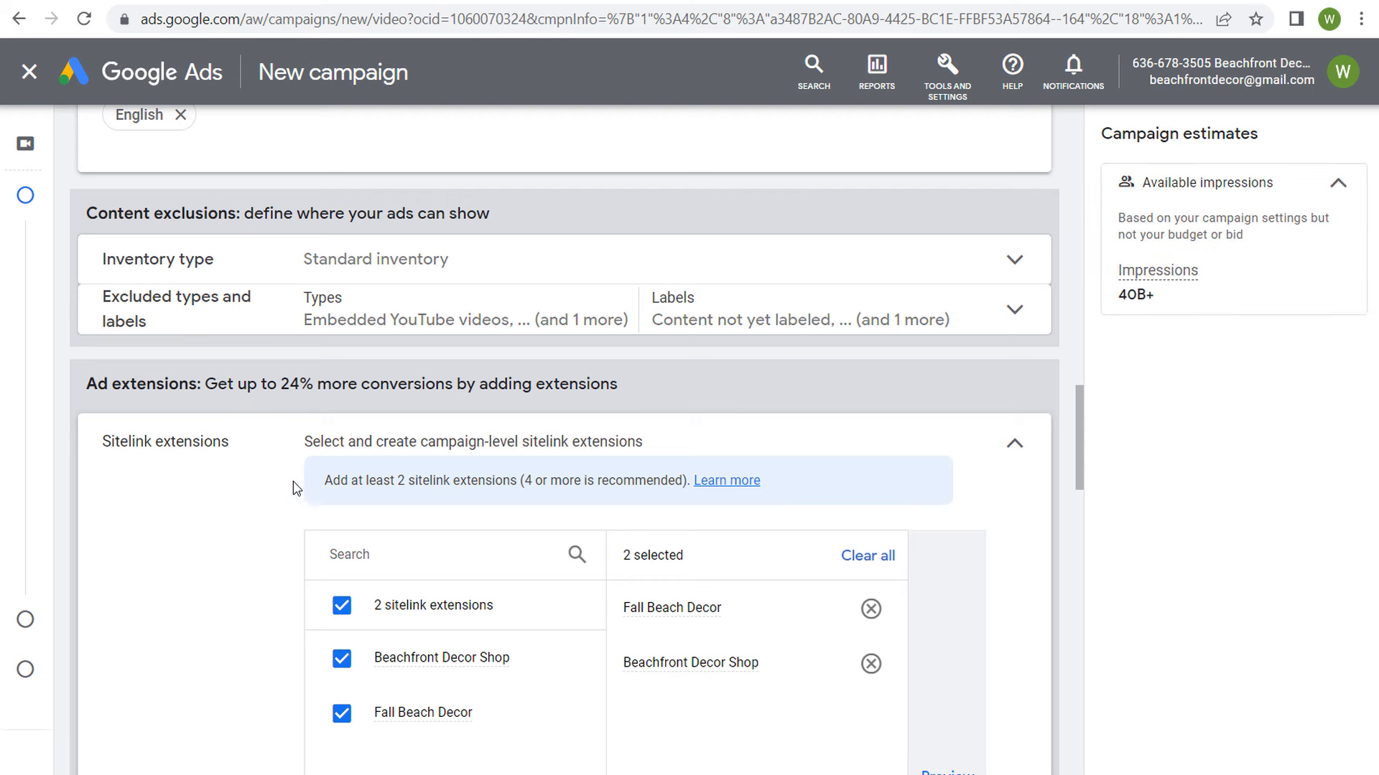
Step: Restrict the ad group's demographics to women aged 25 and over by excluding Male, unknown gender, ages 18 - 24 and unknown age
{"action": "scroll", "coordinate": [200, 471], "scroll_direction": "down", "scroll_amount": 3}
{"action": "scroll", "coordinate": [330, 373], "scroll_direction": "down", "scroll_amount": 5}
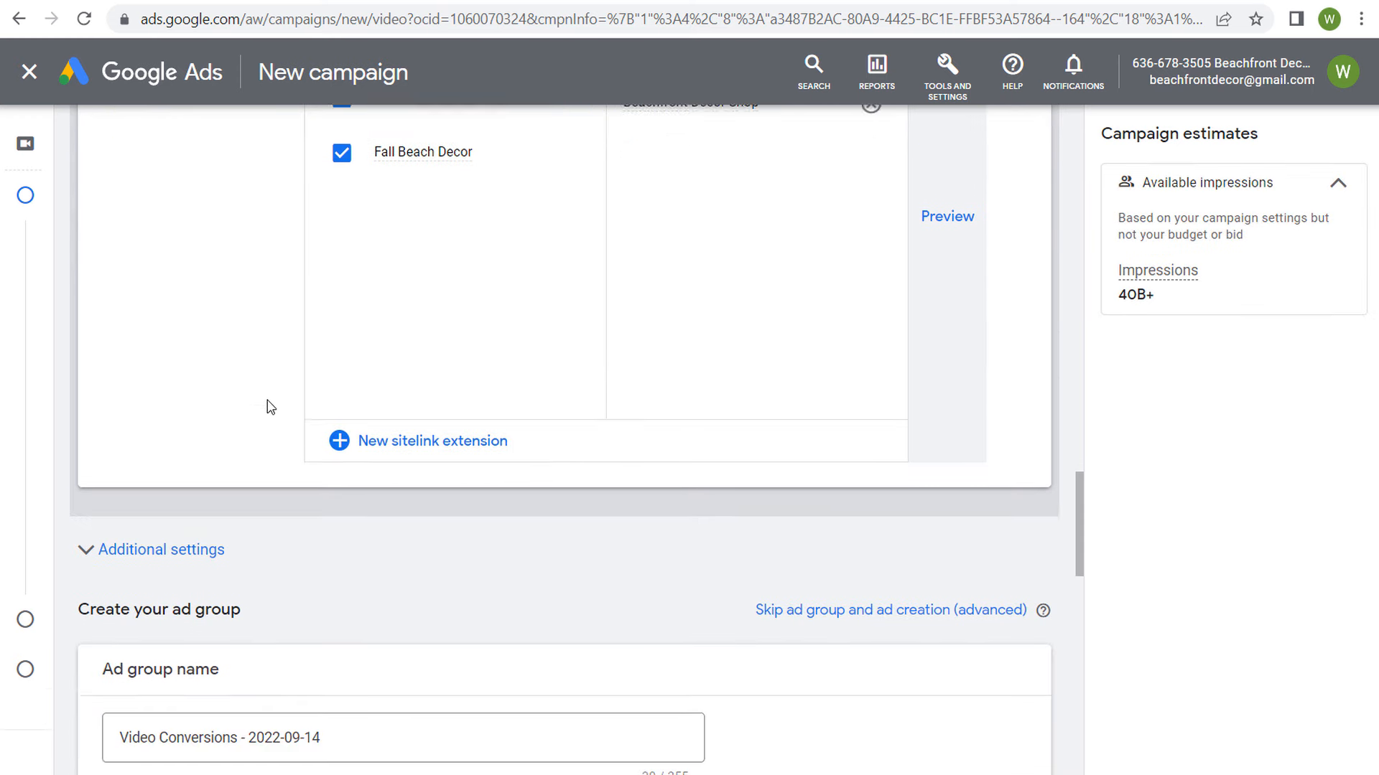
{"action": "scroll", "coordinate": [270, 407], "scroll_direction": "down", "scroll_amount": 5}
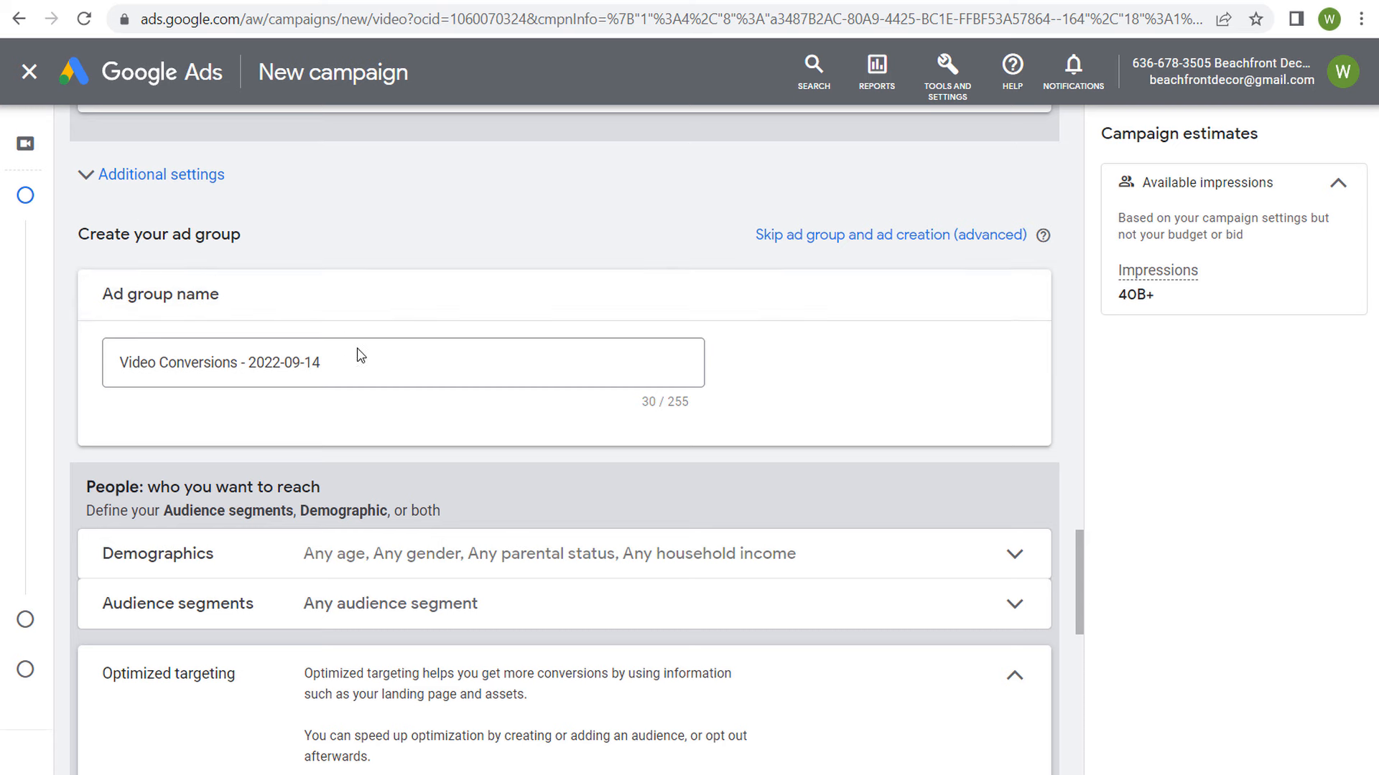
{"action": "scroll", "coordinate": [363, 348], "scroll_direction": "down", "scroll_amount": 3}
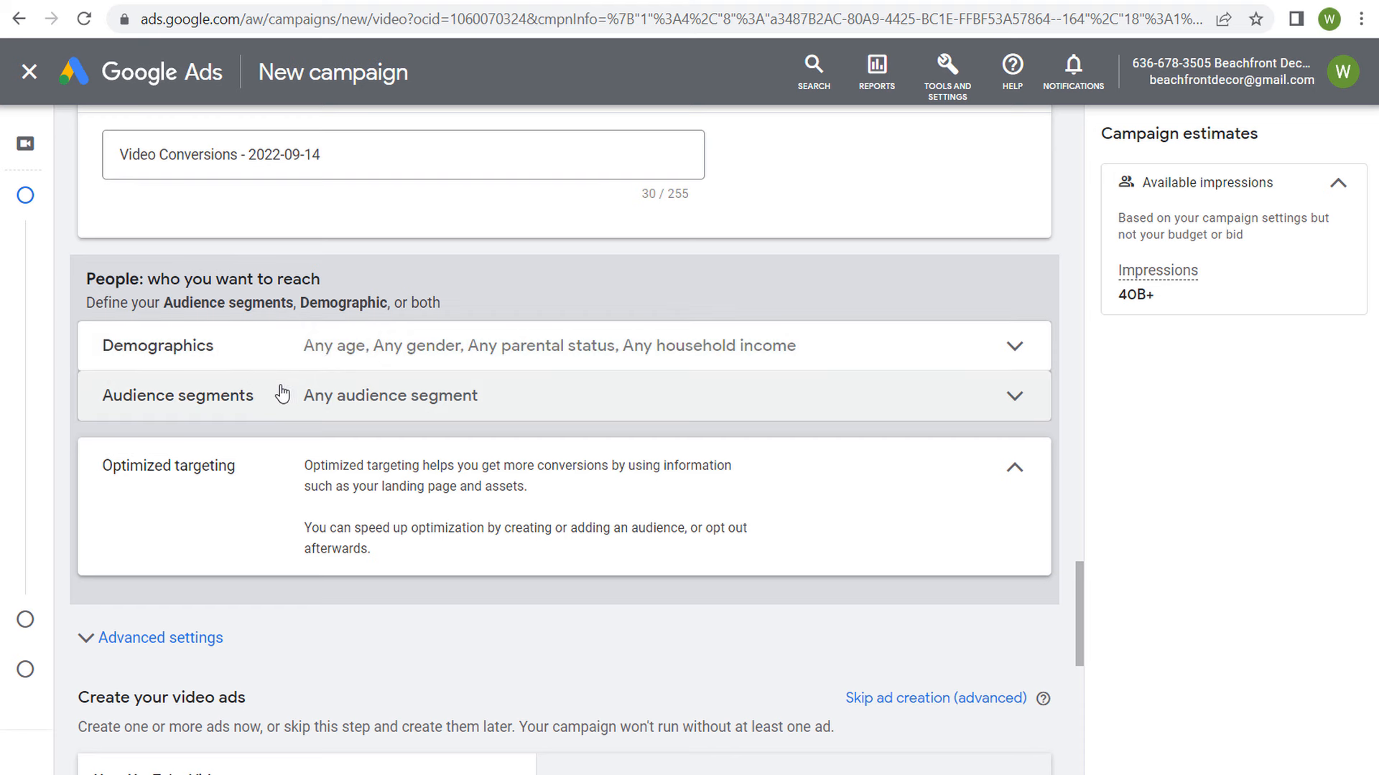
{"action": "left_click", "coordinate": [334, 351]}
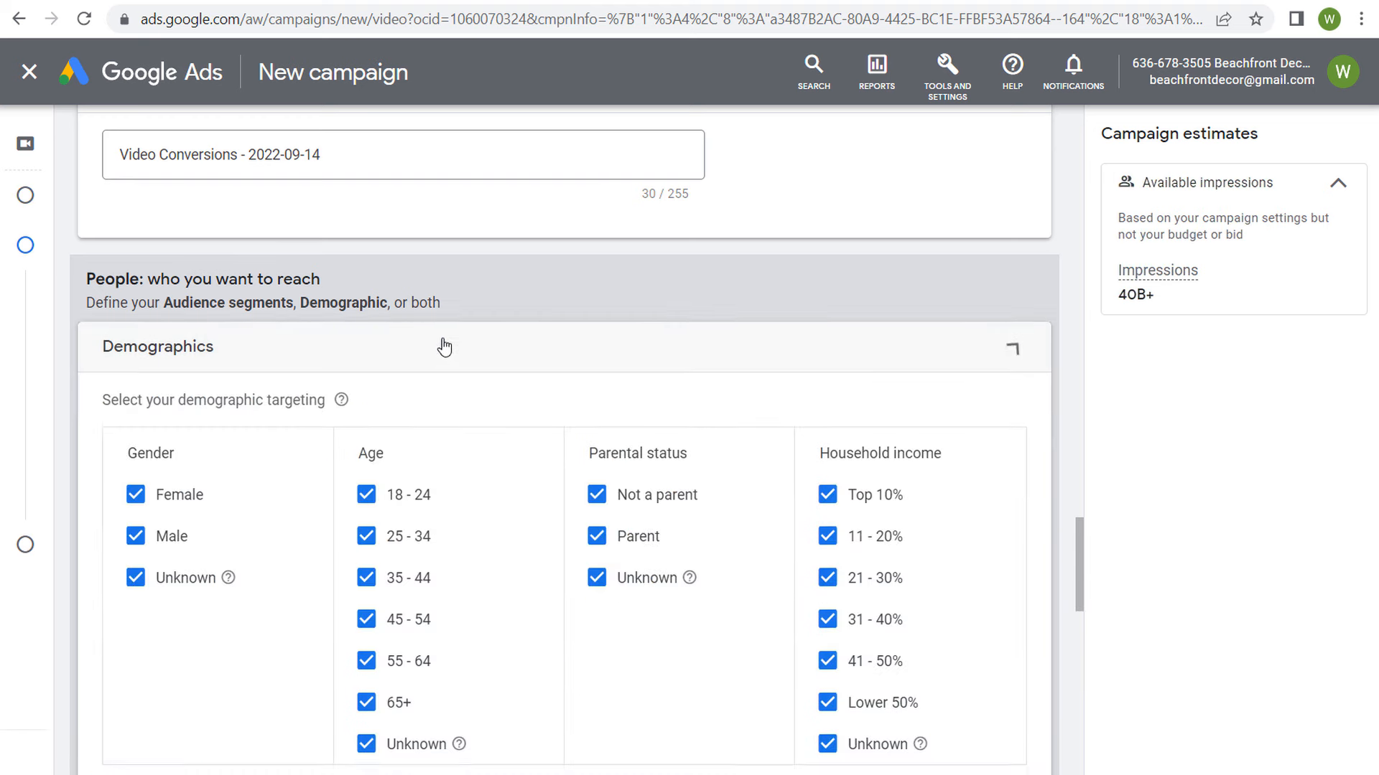
{"action": "scroll", "coordinate": [445, 330], "scroll_direction": "down", "scroll_amount": 2}
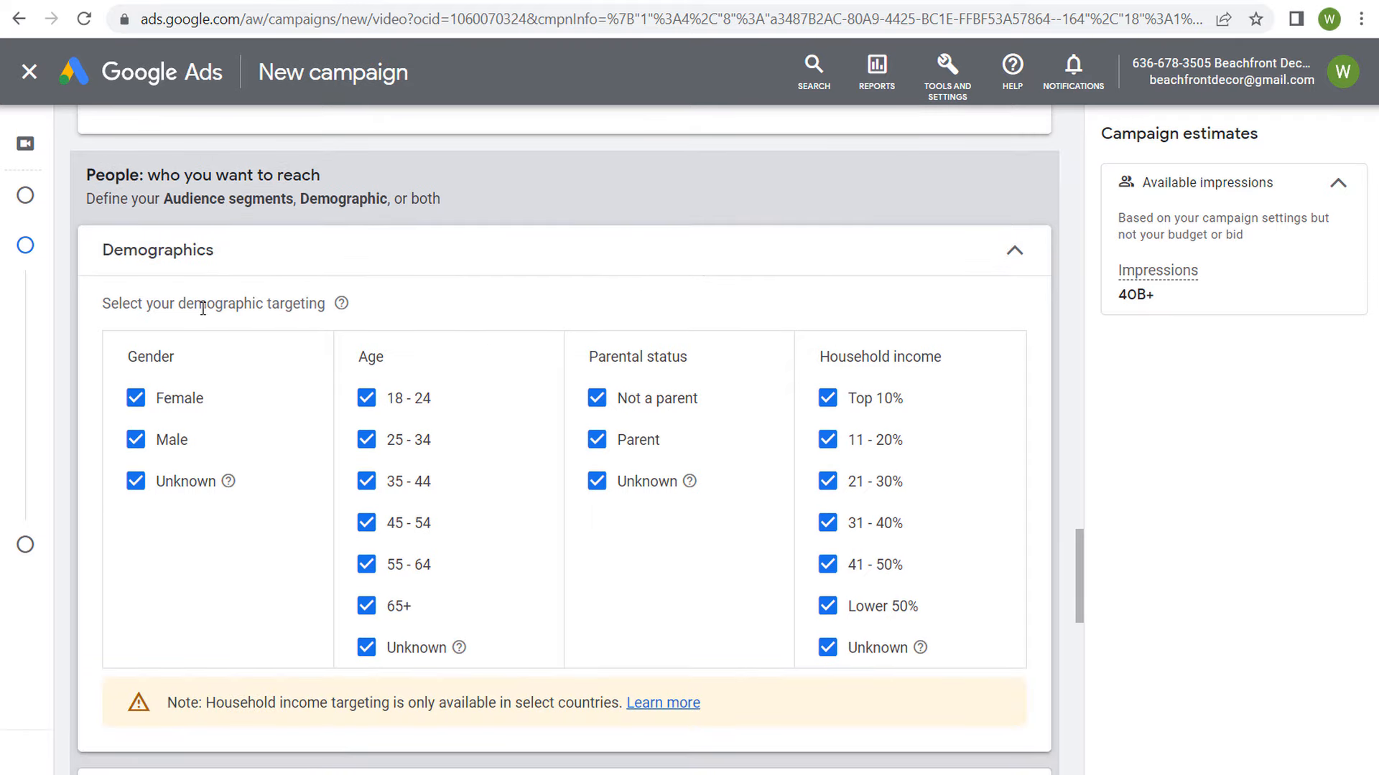
{"action": "left_click_drag", "start_coordinate": [206, 309], "coordinate": [266, 311]}
{"action": "left_click", "coordinate": [293, 310]}
{"action": "left_click", "coordinate": [136, 439]}
{"action": "left_click", "coordinate": [136, 481]}
{"action": "left_click", "coordinate": [367, 398]}
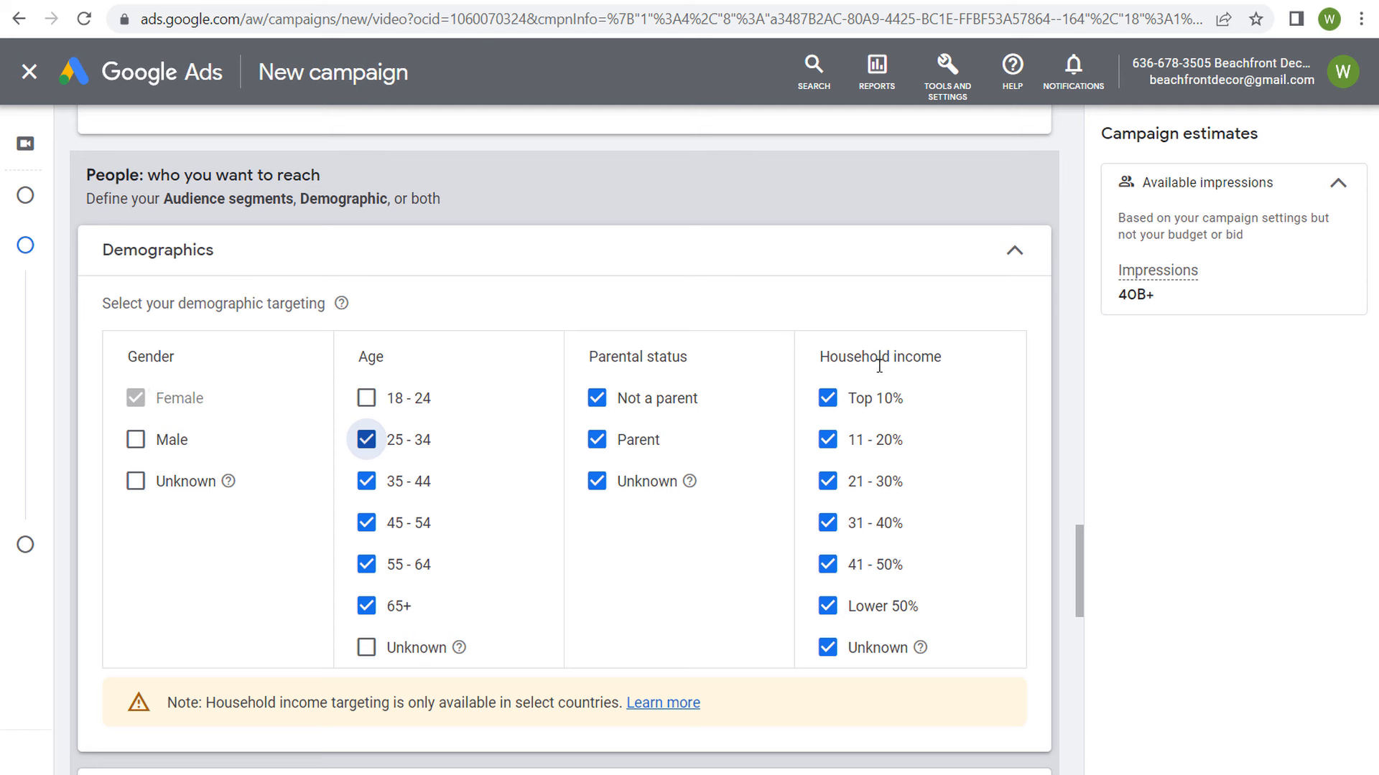
{"action": "left_click", "coordinate": [1015, 254]}
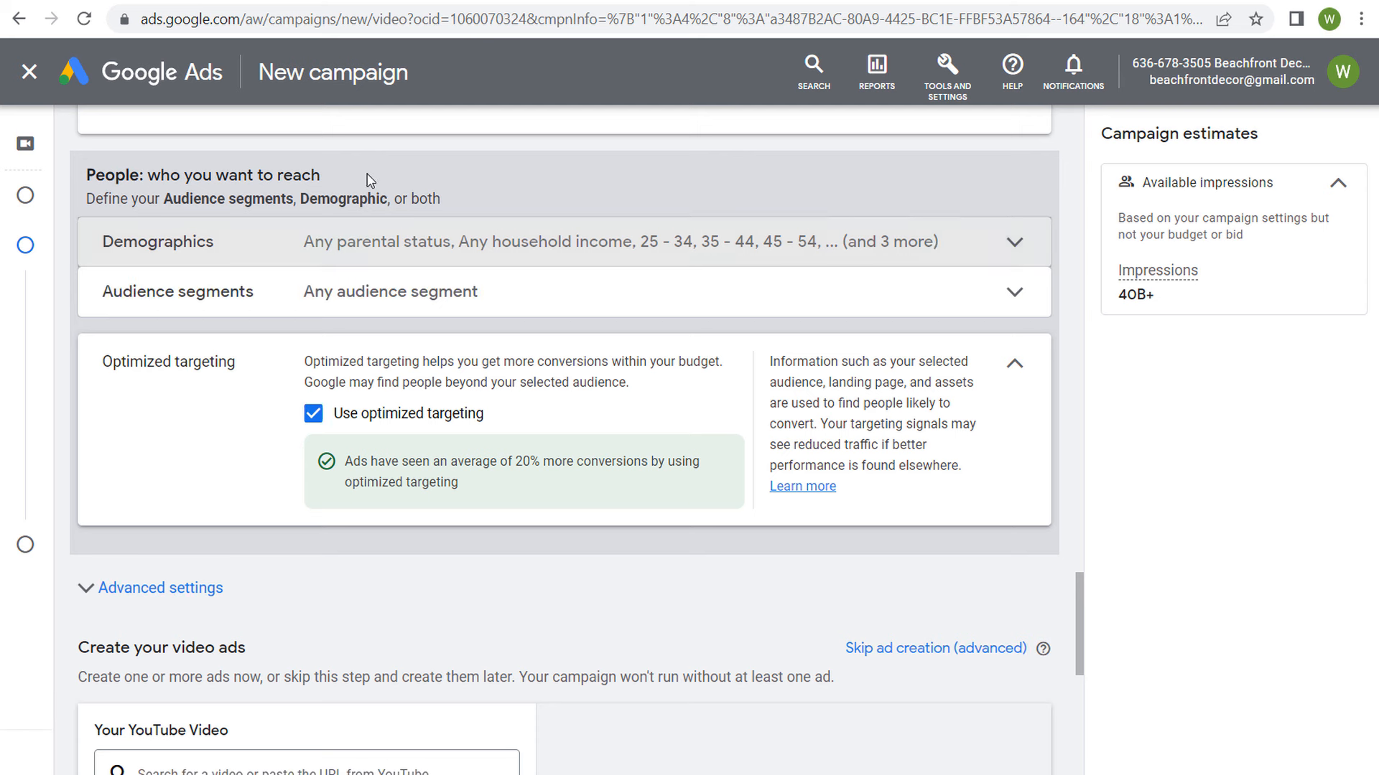
Step: Expand the ad group's audience segments and read the descriptions of Custom segments and Your data
{"action": "left_click", "coordinate": [335, 292]}
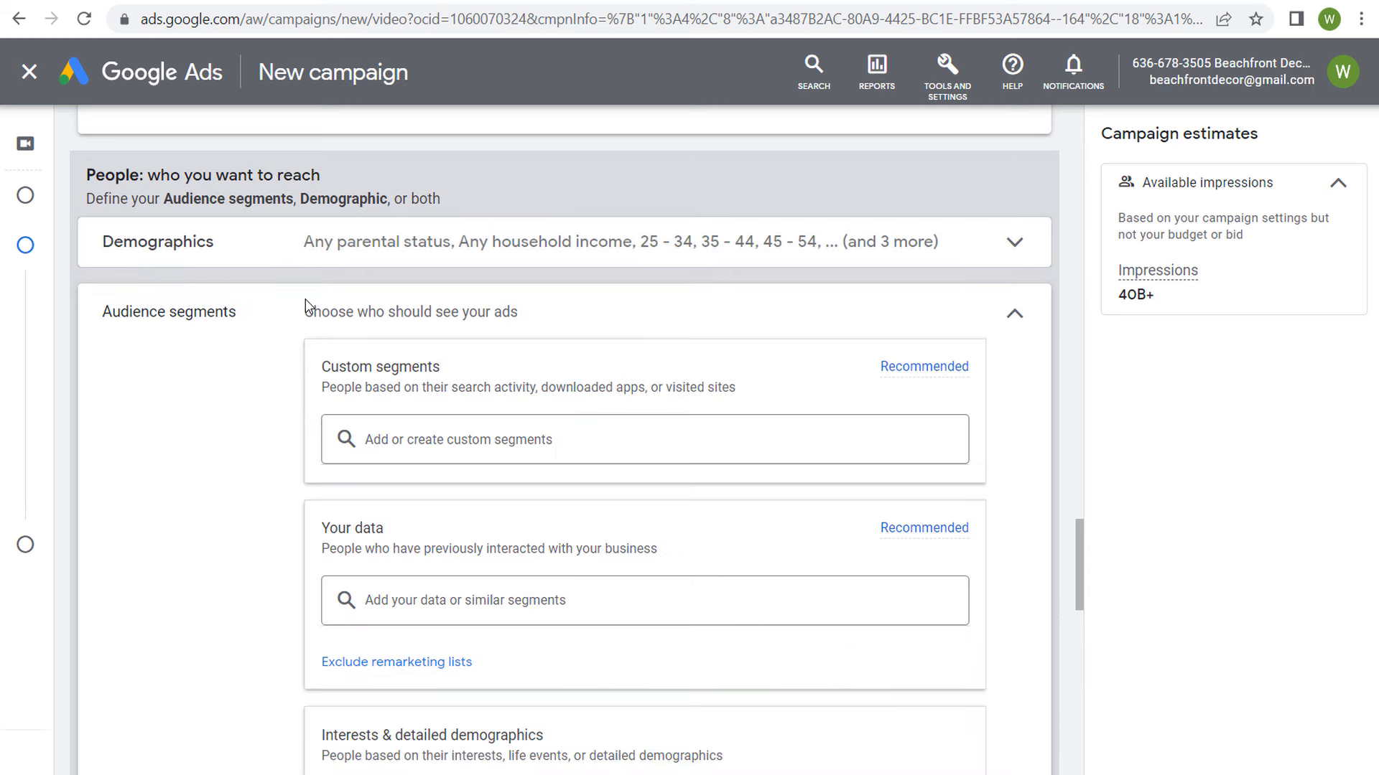
{"action": "scroll", "coordinate": [265, 383], "scroll_direction": "down", "scroll_amount": 1}
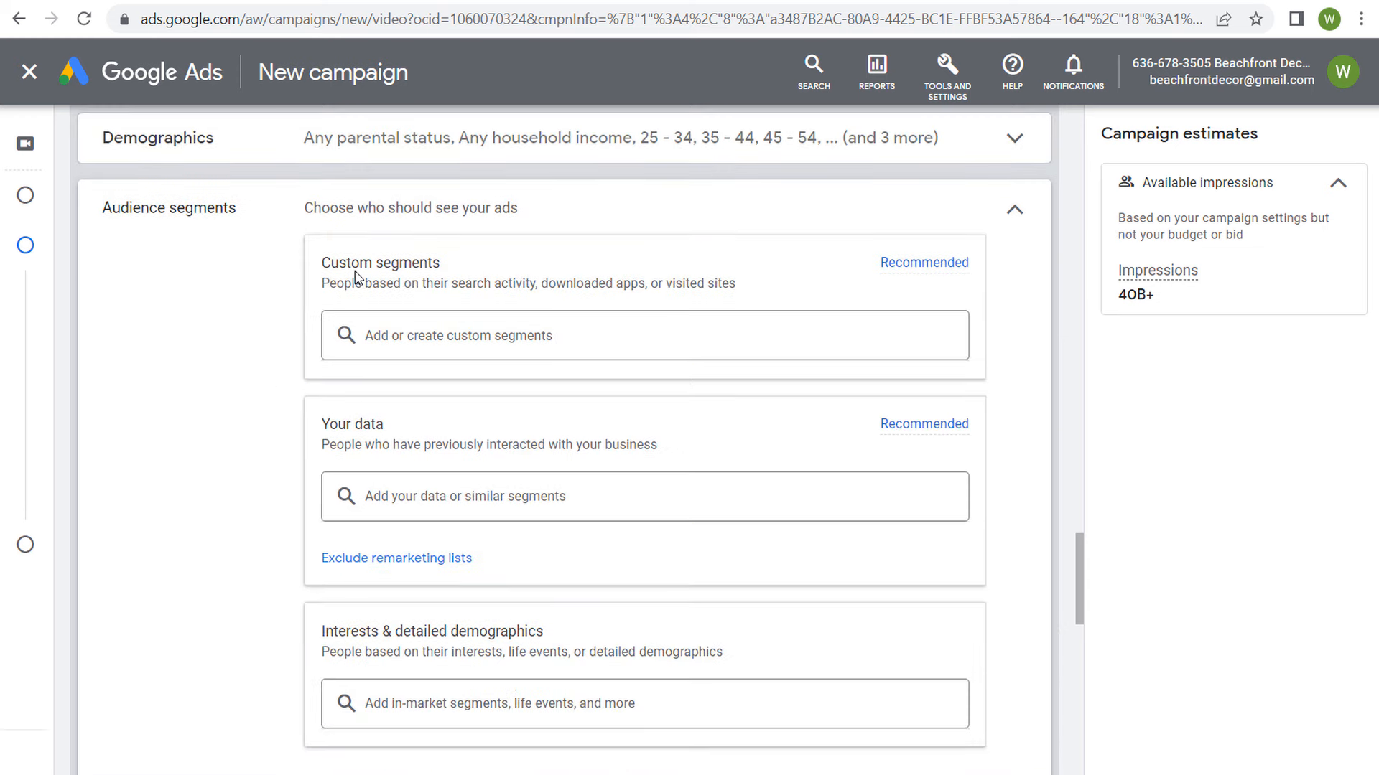
{"action": "left_click_drag", "start_coordinate": [328, 263], "coordinate": [485, 273]}
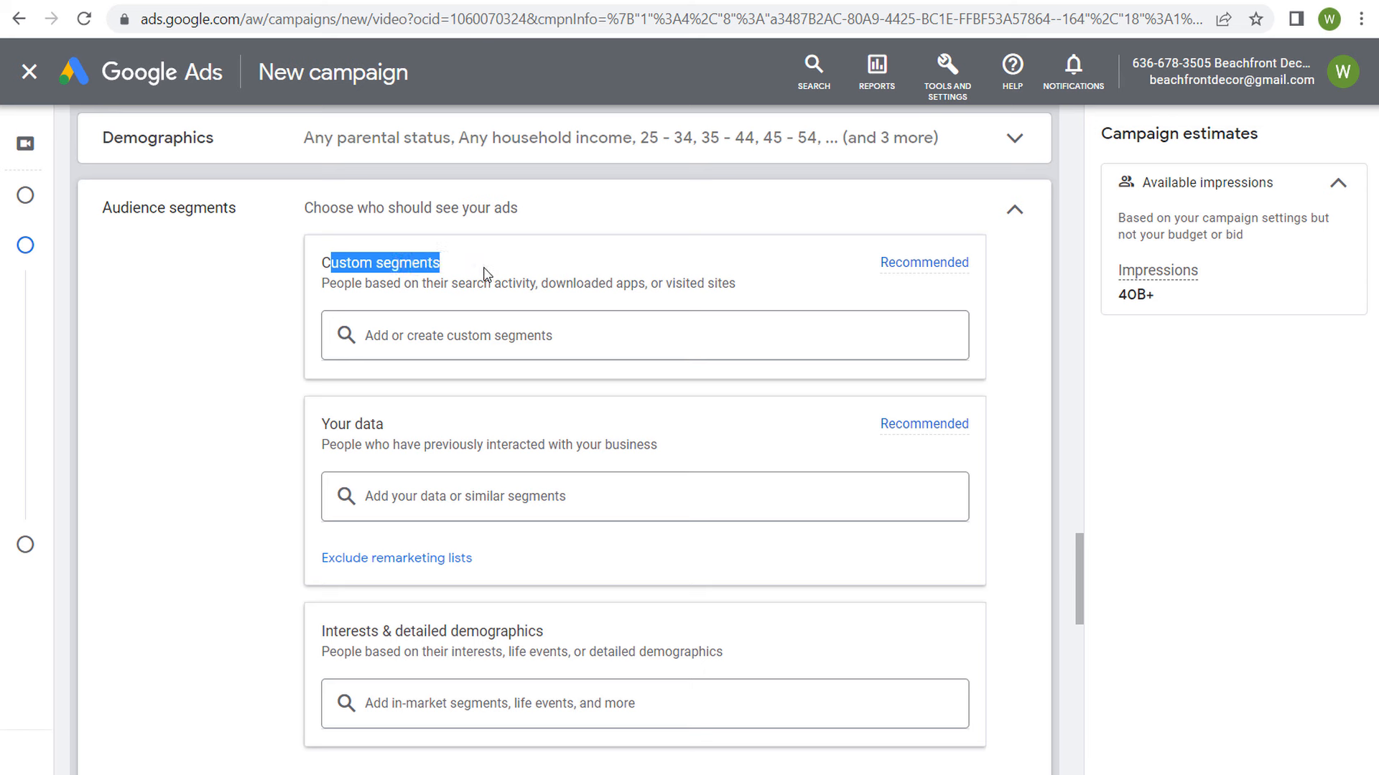
{"action": "left_click_drag", "start_coordinate": [327, 285], "coordinate": [760, 293]}
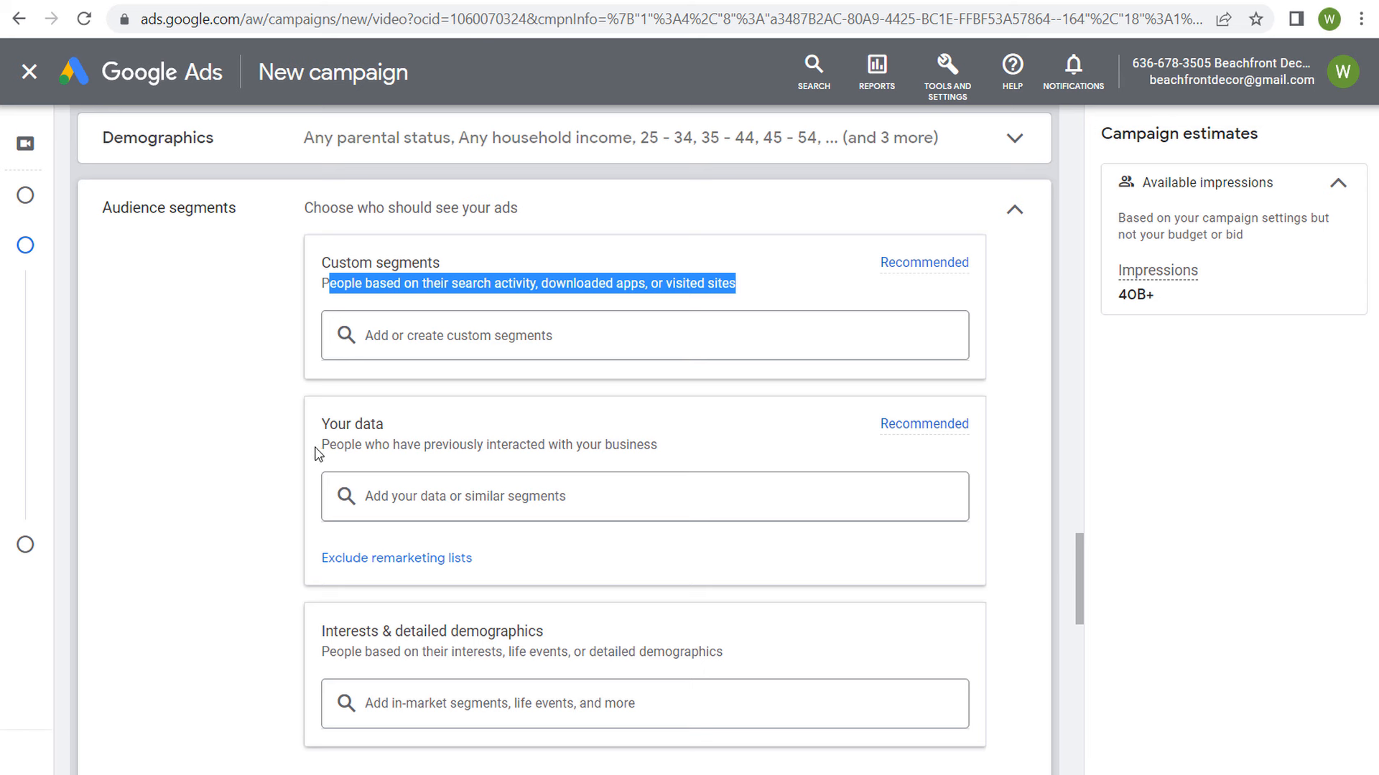
{"action": "left_click_drag", "start_coordinate": [327, 424], "coordinate": [718, 450]}
{"action": "left_click", "coordinate": [721, 446]}
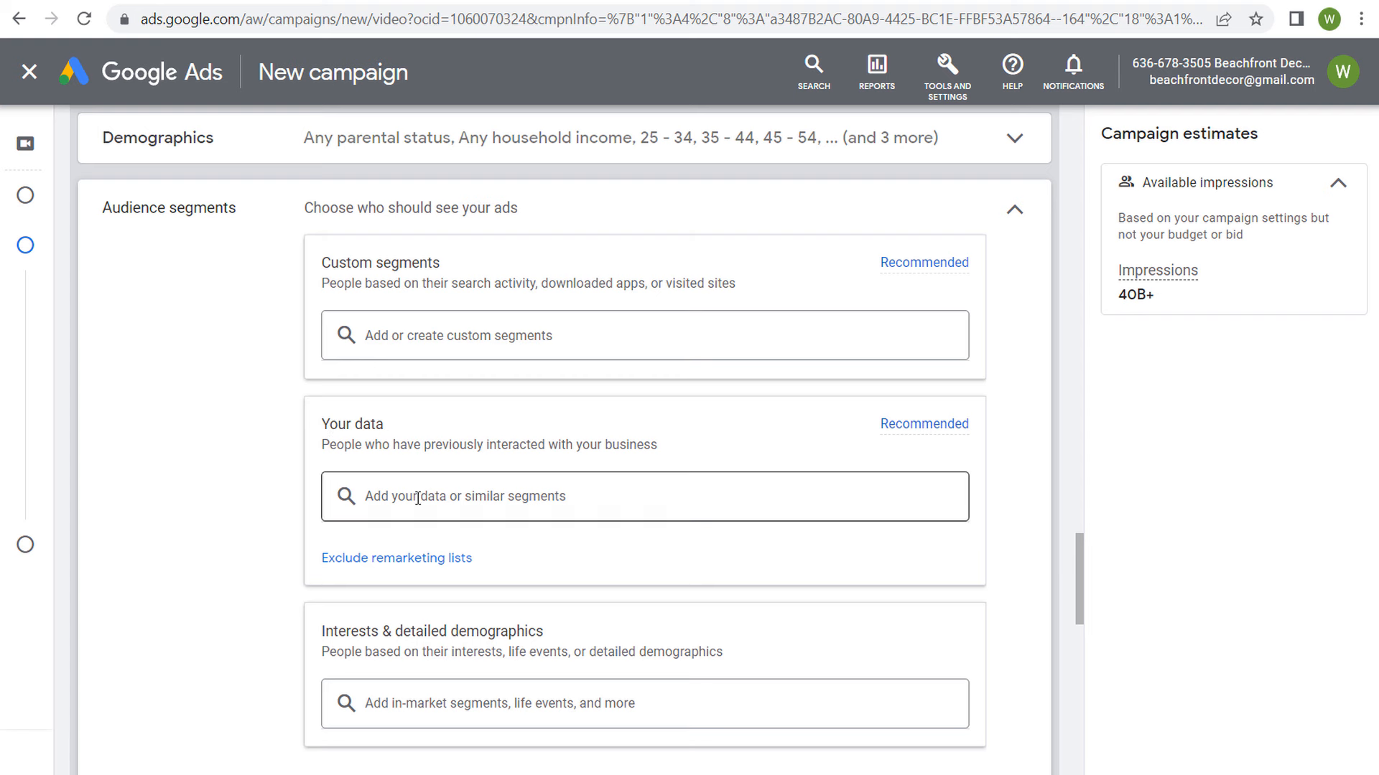
Step: Browse the Website visitors lists under Your data and examine the details of each of its segments
{"action": "left_click", "coordinate": [446, 503]}
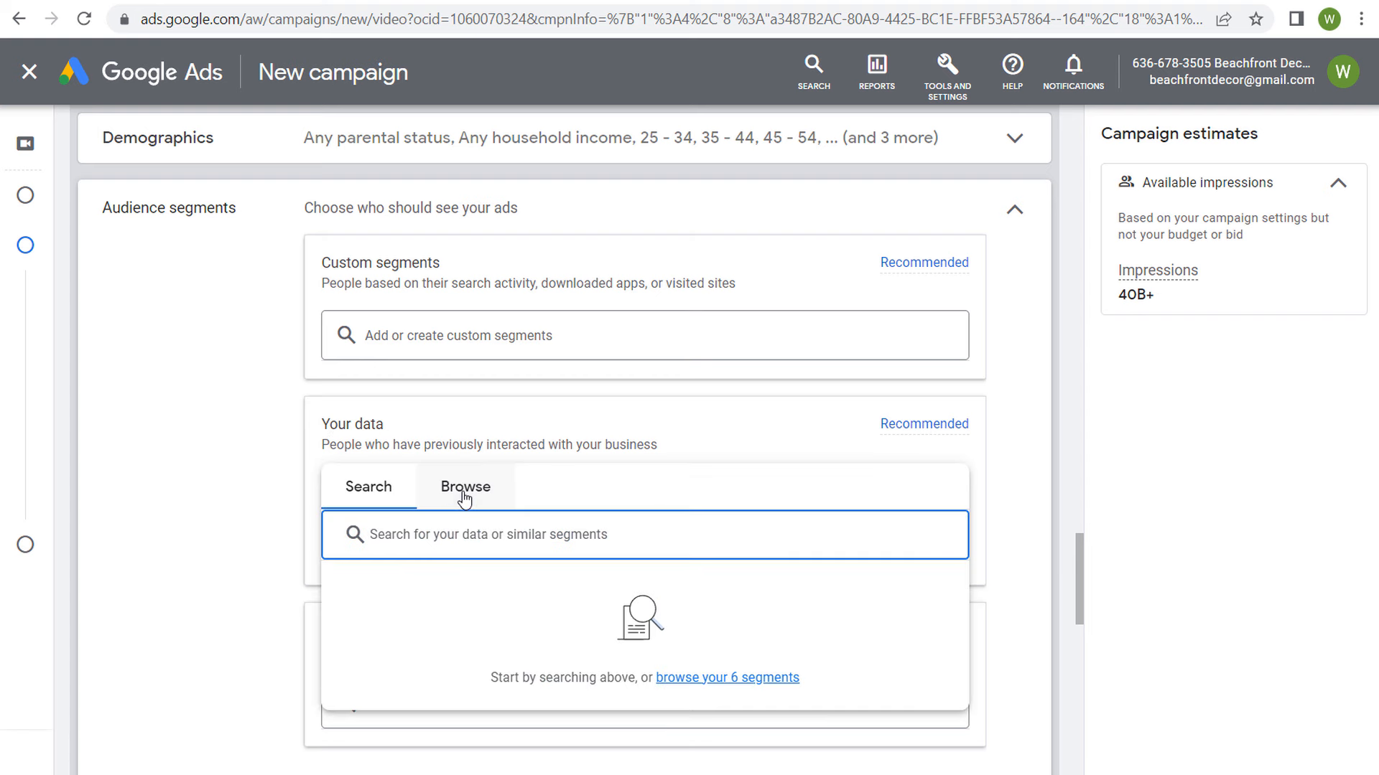
{"action": "left_click", "coordinate": [455, 490]}
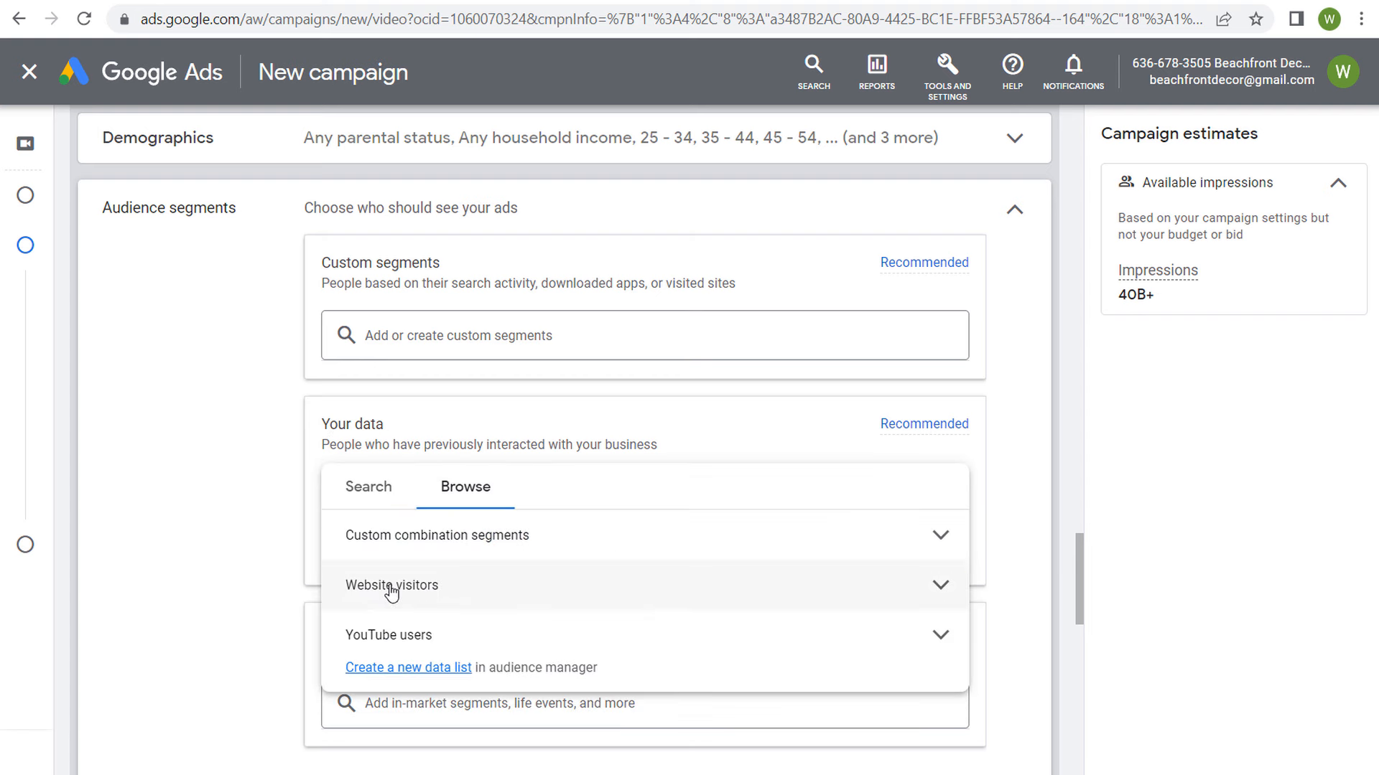
{"action": "left_click", "coordinate": [507, 585]}
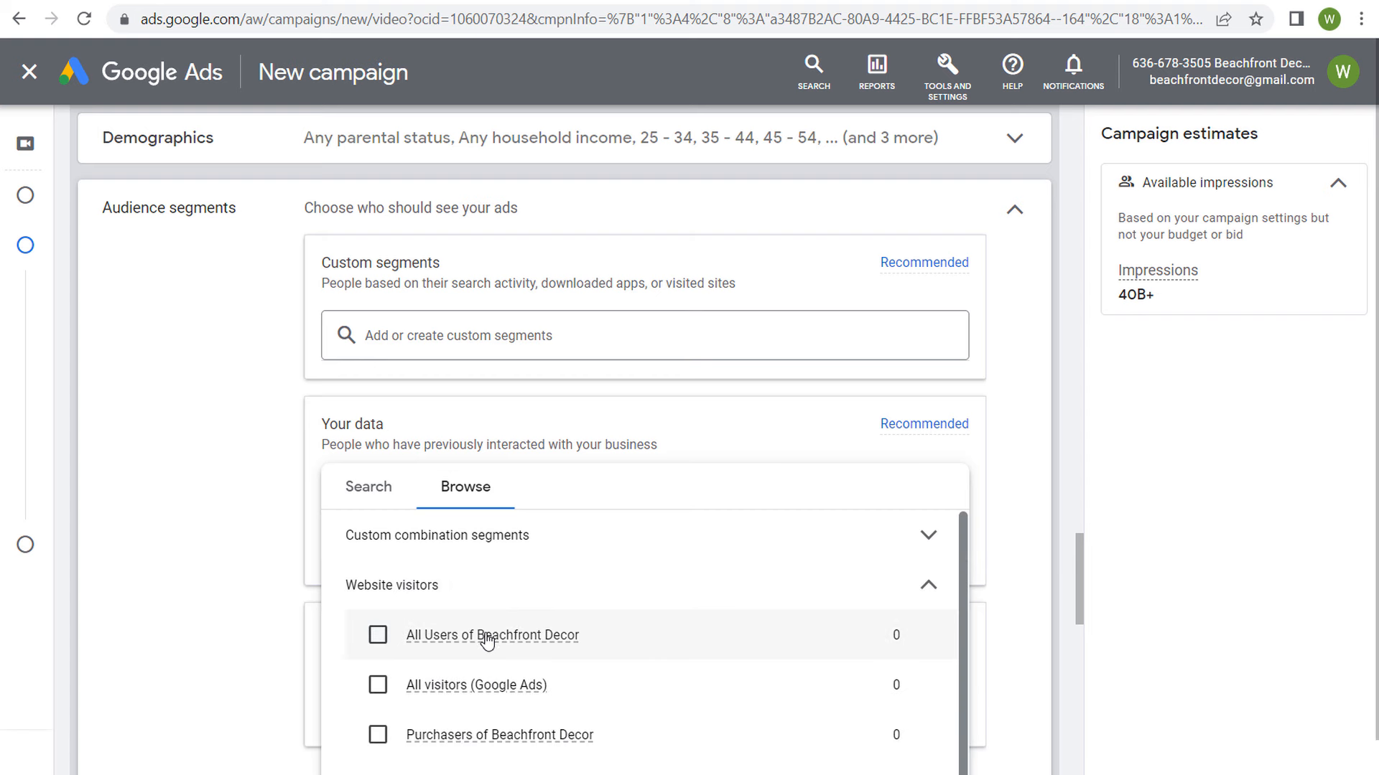
{"action": "scroll", "coordinate": [612, 618], "scroll_direction": "down", "scroll_amount": 1}
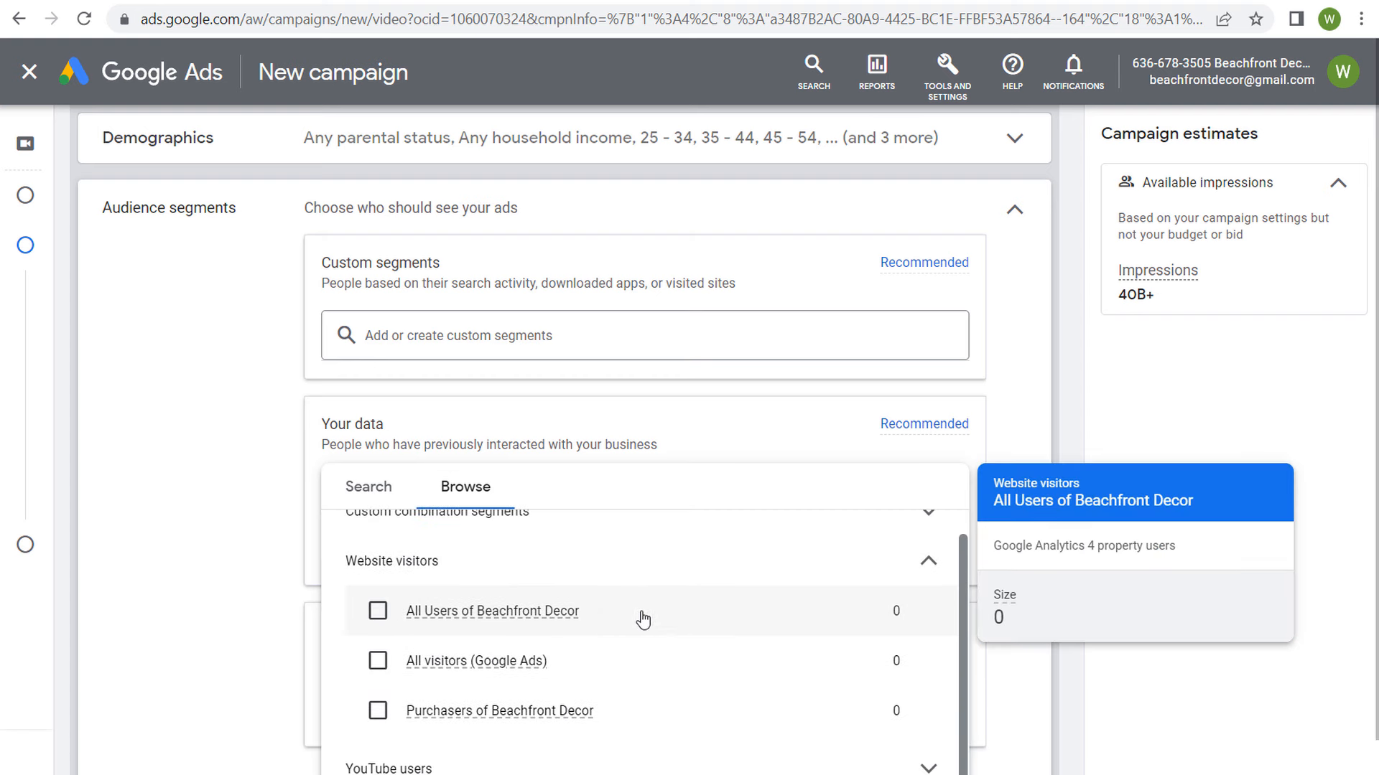
{"action": "mouse_move", "coordinate": [600, 664]}
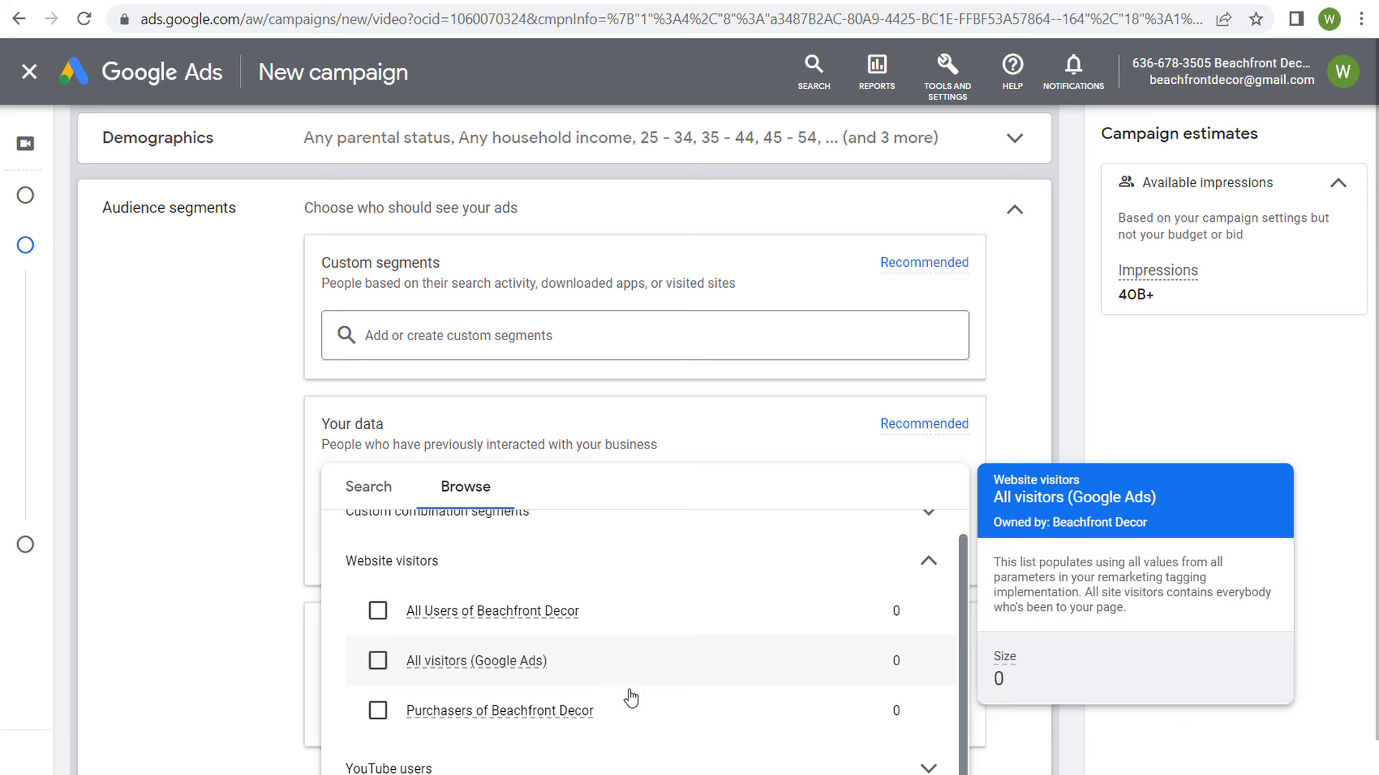
{"action": "mouse_move", "coordinate": [626, 702]}
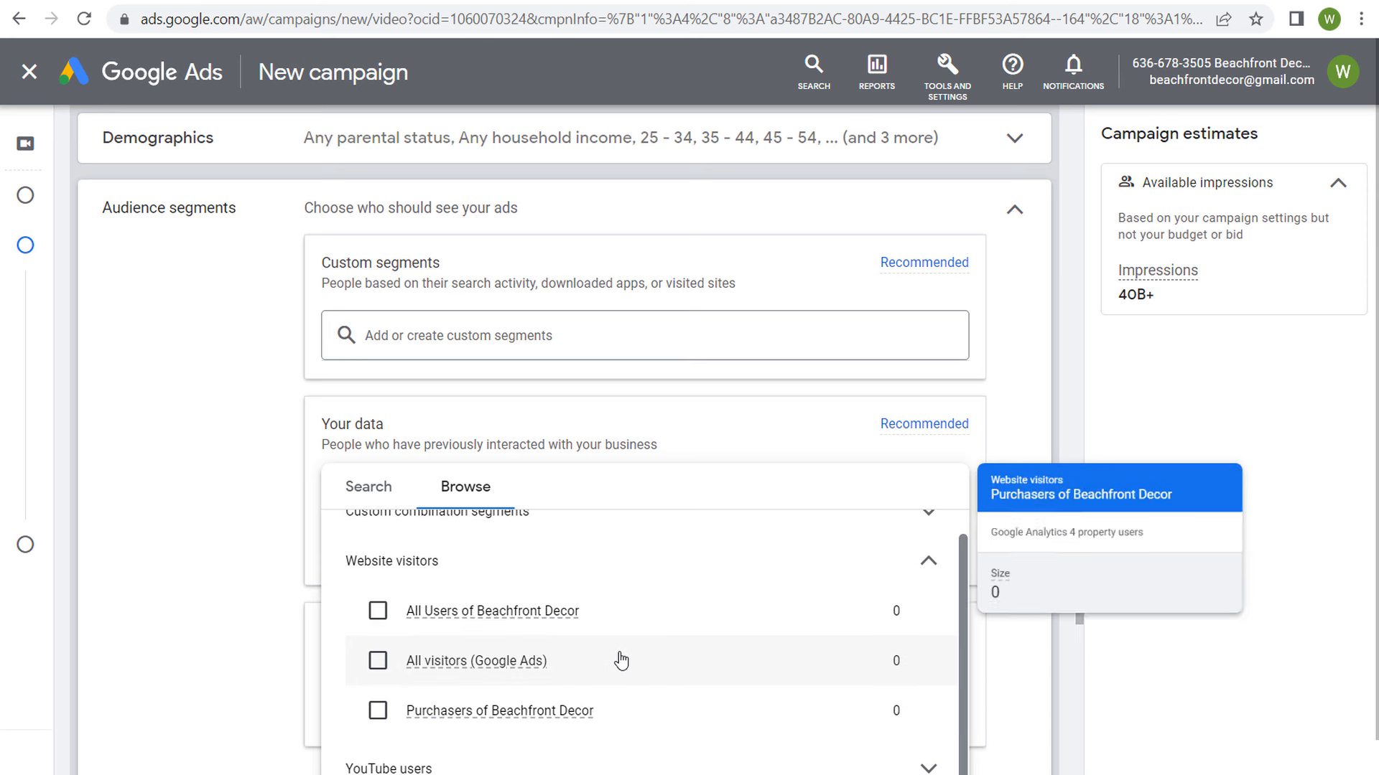
{"action": "mouse_move", "coordinate": [623, 620]}
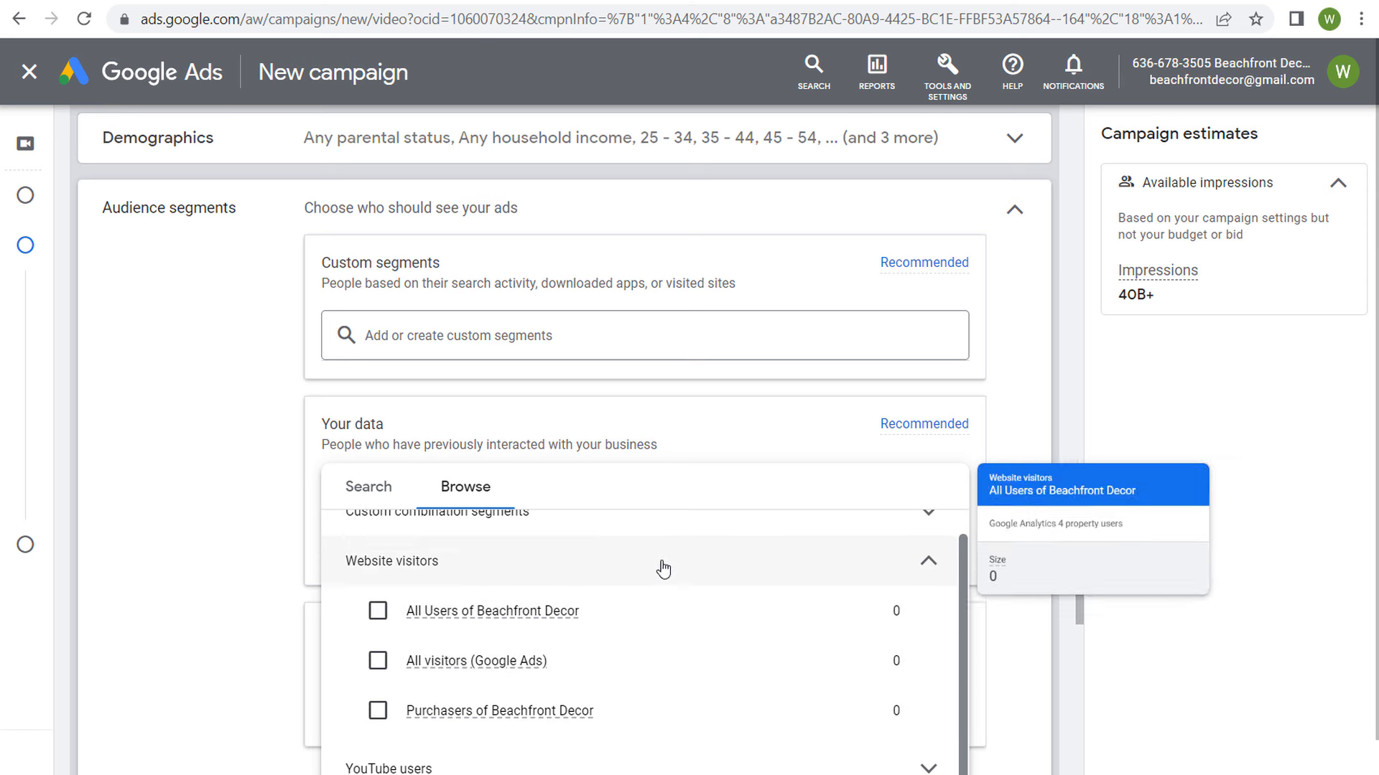
{"action": "left_click", "coordinate": [883, 569]}
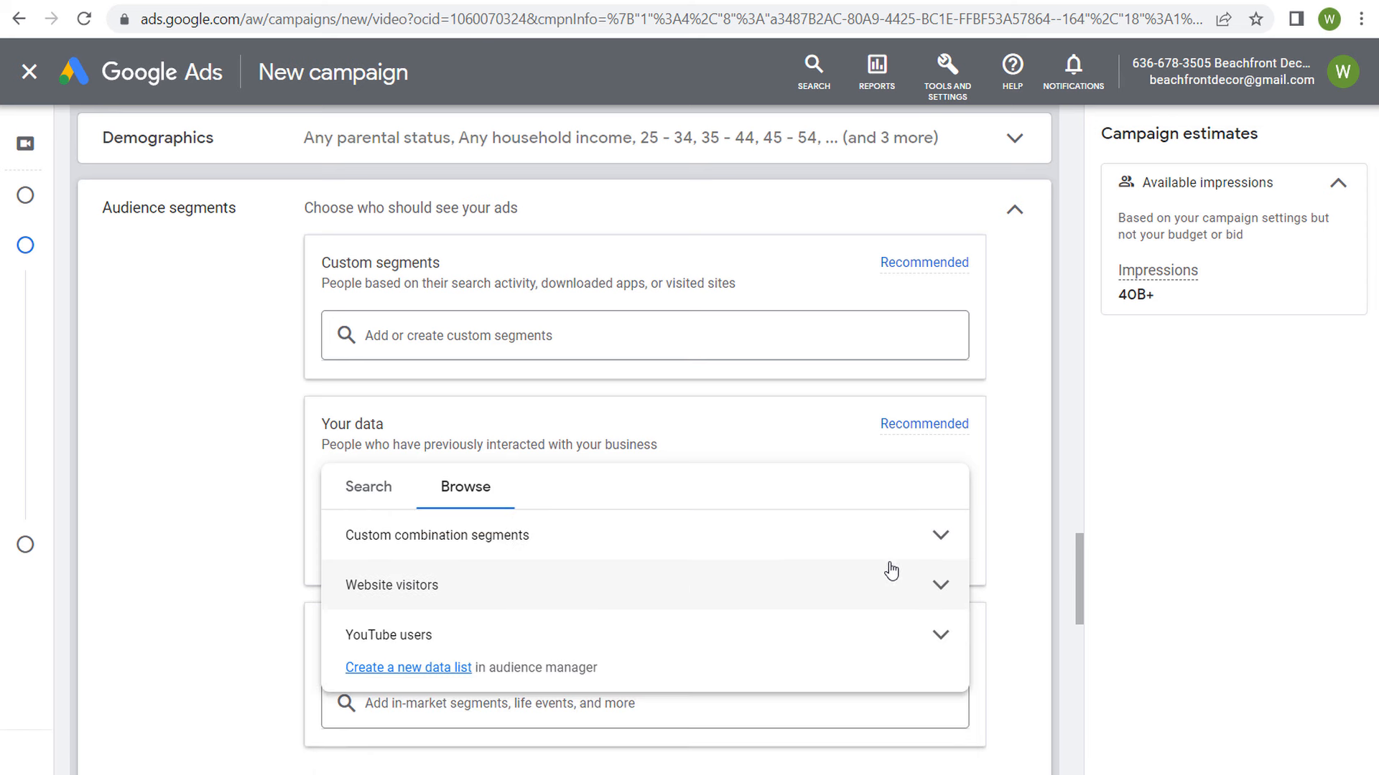
Step: Look over the YouTube users lists under Your data and close the list without selecting any segment
{"action": "left_click", "coordinate": [610, 626]}
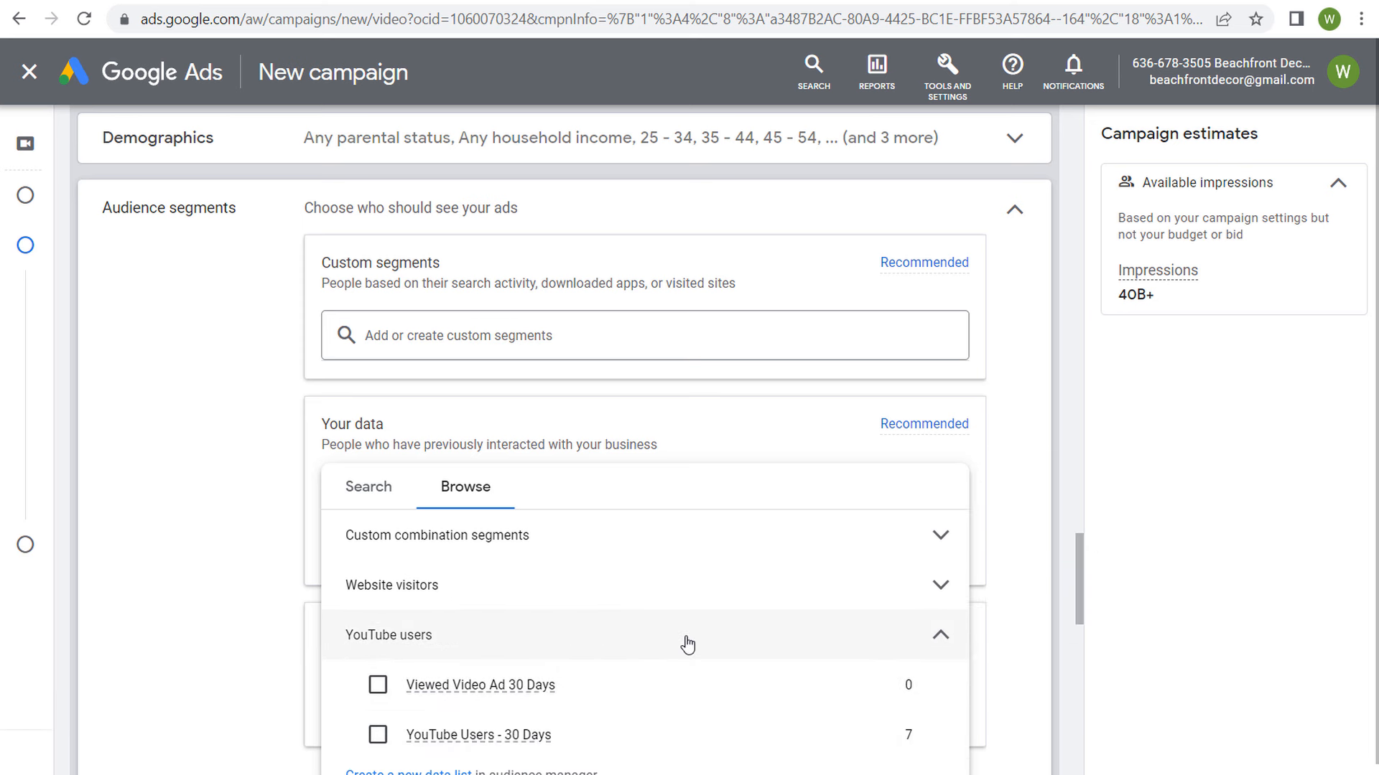
{"action": "left_click", "coordinate": [683, 636]}
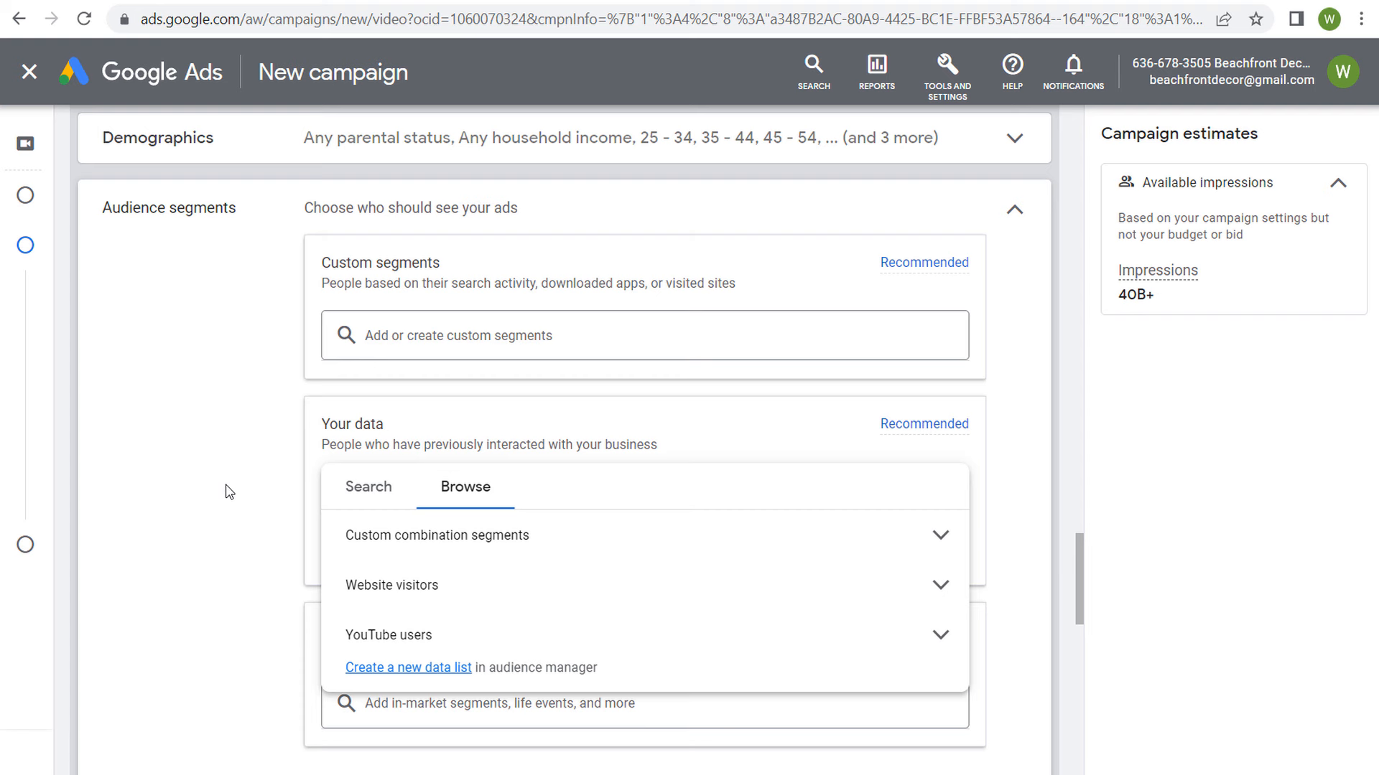
{"action": "left_click", "coordinate": [207, 485]}
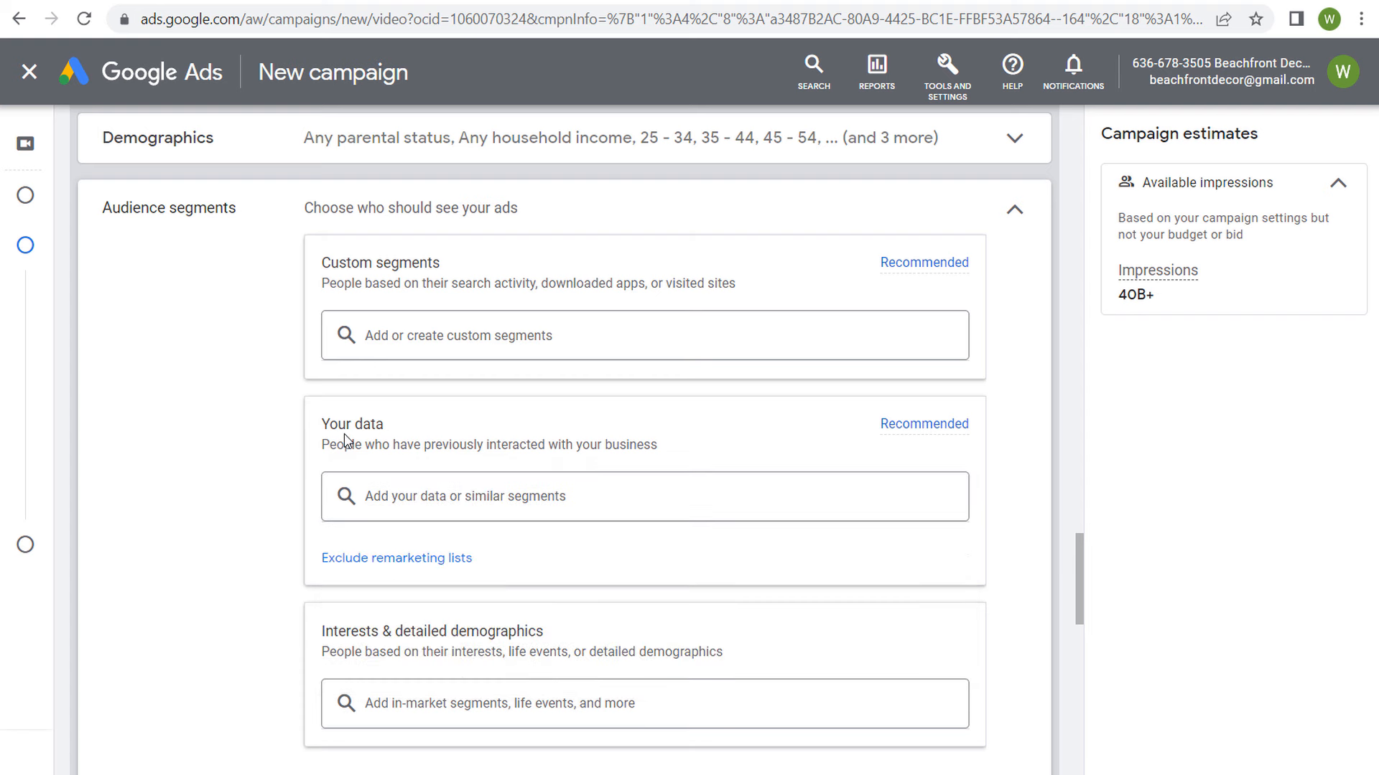
{"action": "left_click_drag", "start_coordinate": [322, 431], "coordinate": [460, 431]}
{"action": "left_click", "coordinate": [461, 432]}
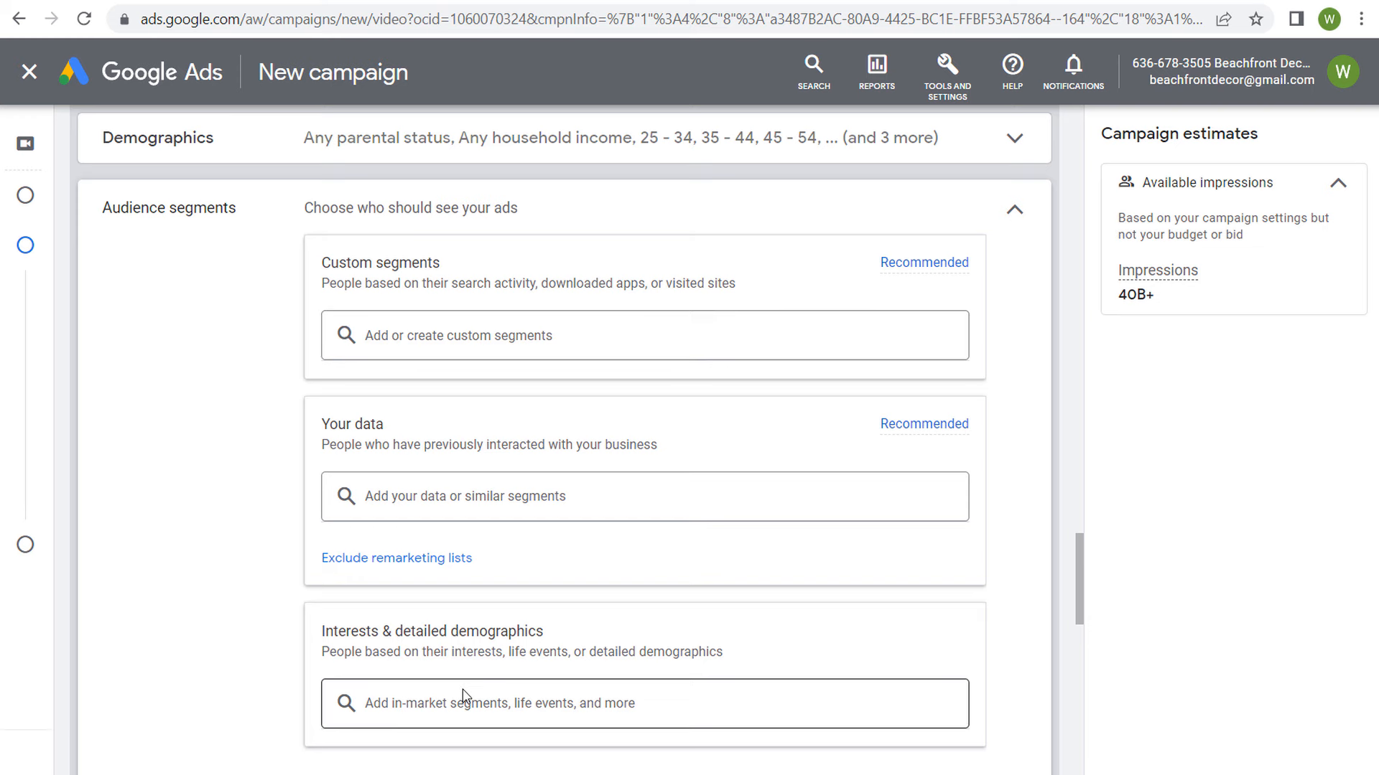
Step: Read the Optimized targeting explanation, including how the selected audience, landing page and assets are used to find converters
{"action": "scroll", "coordinate": [237, 366], "scroll_direction": "down", "scroll_amount": 4}
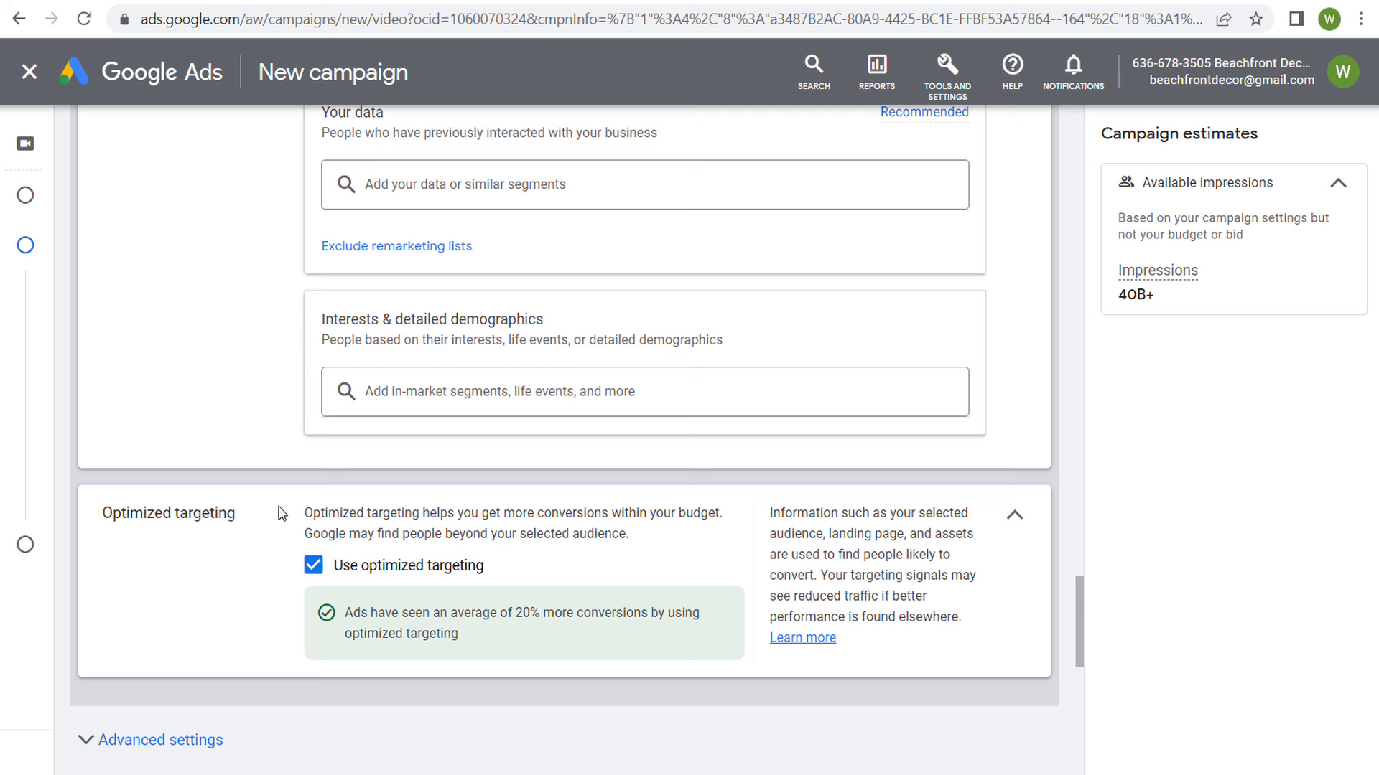
{"action": "left_click_drag", "start_coordinate": [305, 517], "coordinate": [550, 513]}
{"action": "left_click", "coordinate": [563, 509]}
{"action": "left_click_drag", "start_coordinate": [630, 532], "coordinate": [527, 527]}
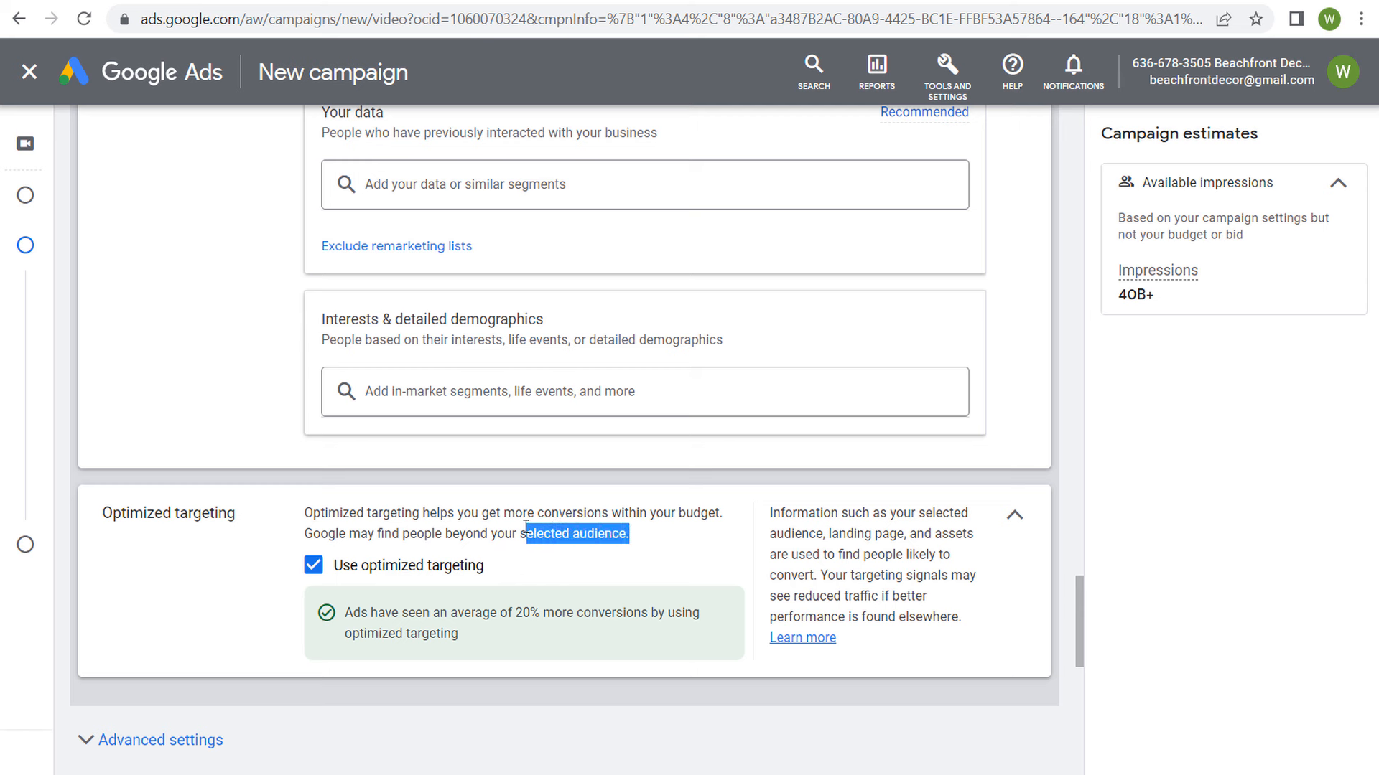
{"action": "left_click", "coordinate": [555, 518]}
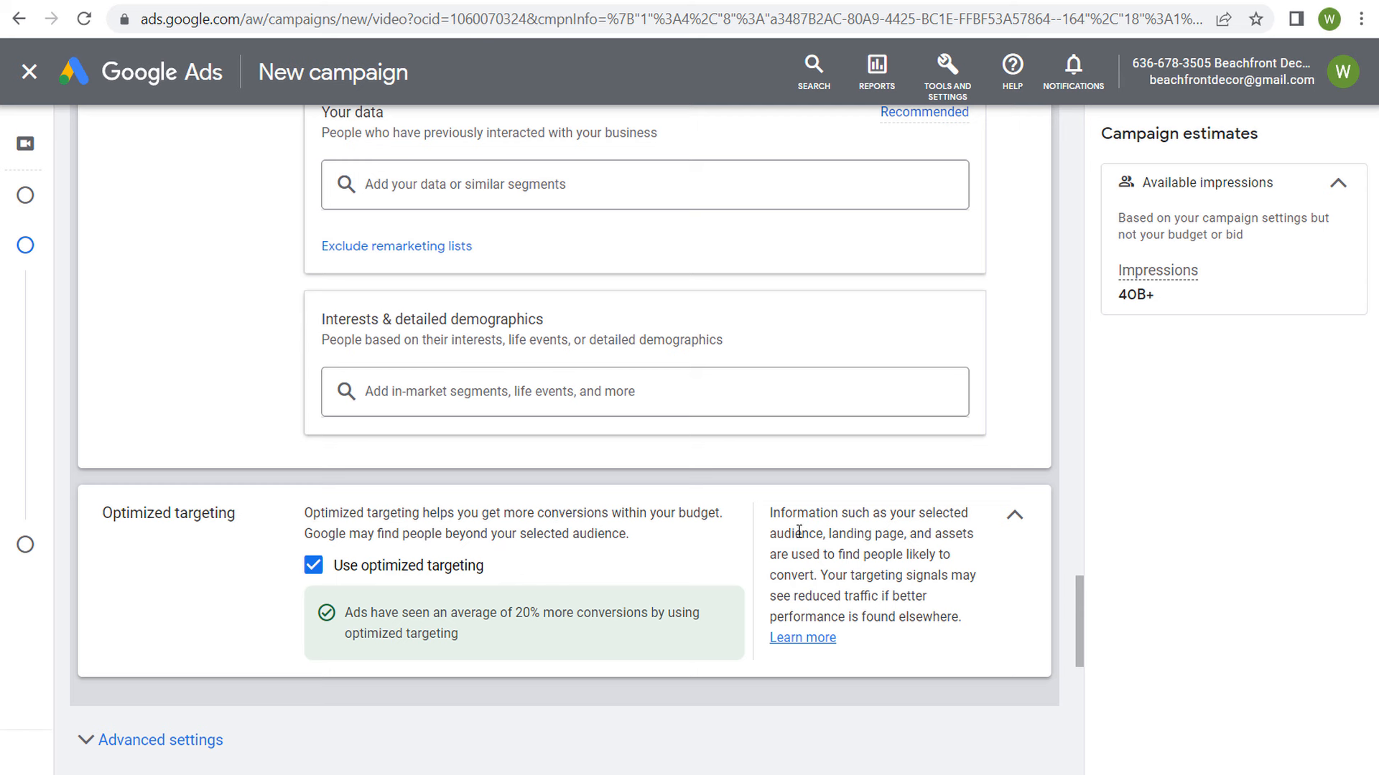
{"action": "left_click_drag", "start_coordinate": [831, 534], "coordinate": [967, 533]}
{"action": "left_click", "coordinate": [938, 547]}
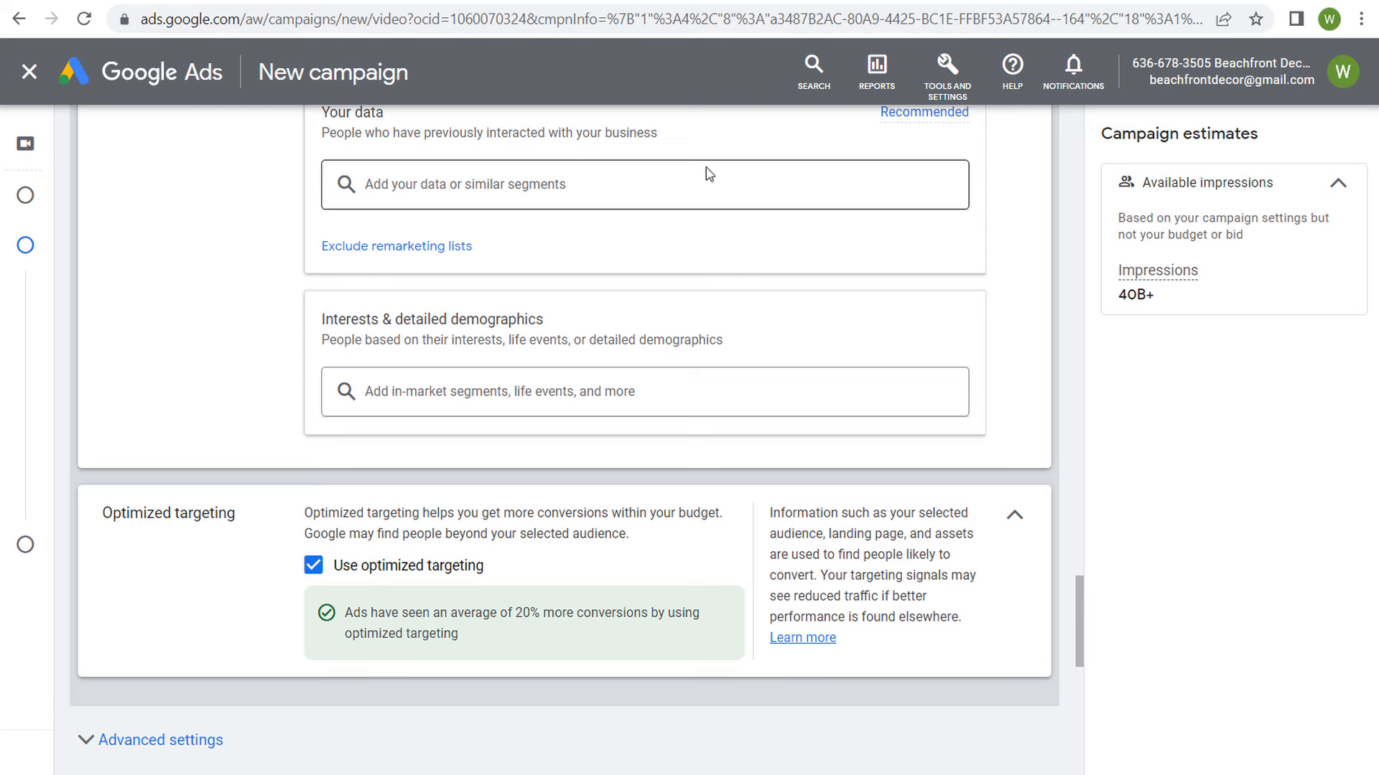
Step: Look at the Halloween decorations landing page in the browser and review the segment categories under Your data in Google Ads
{"action": "left_click", "coordinate": [646, 1]}
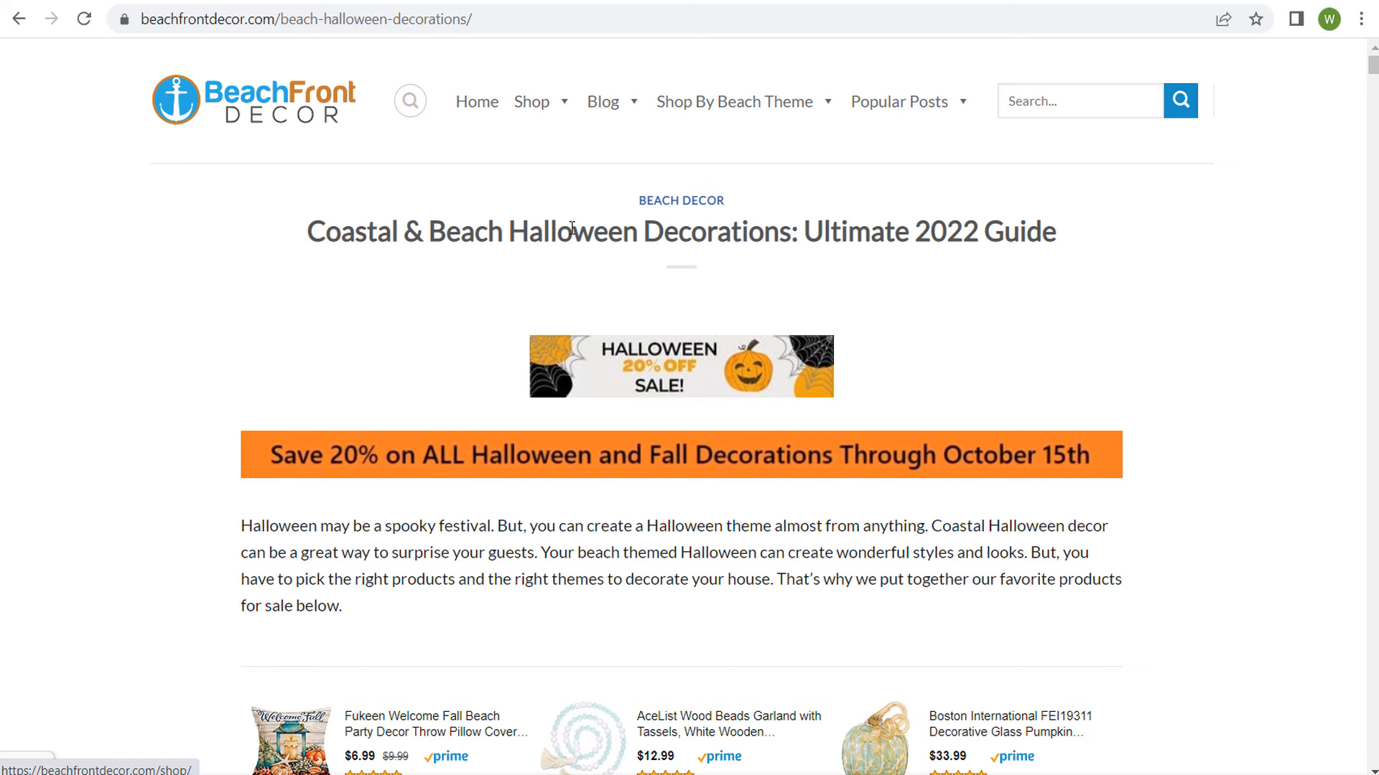
{"action": "left_click", "coordinate": [171, 2]}
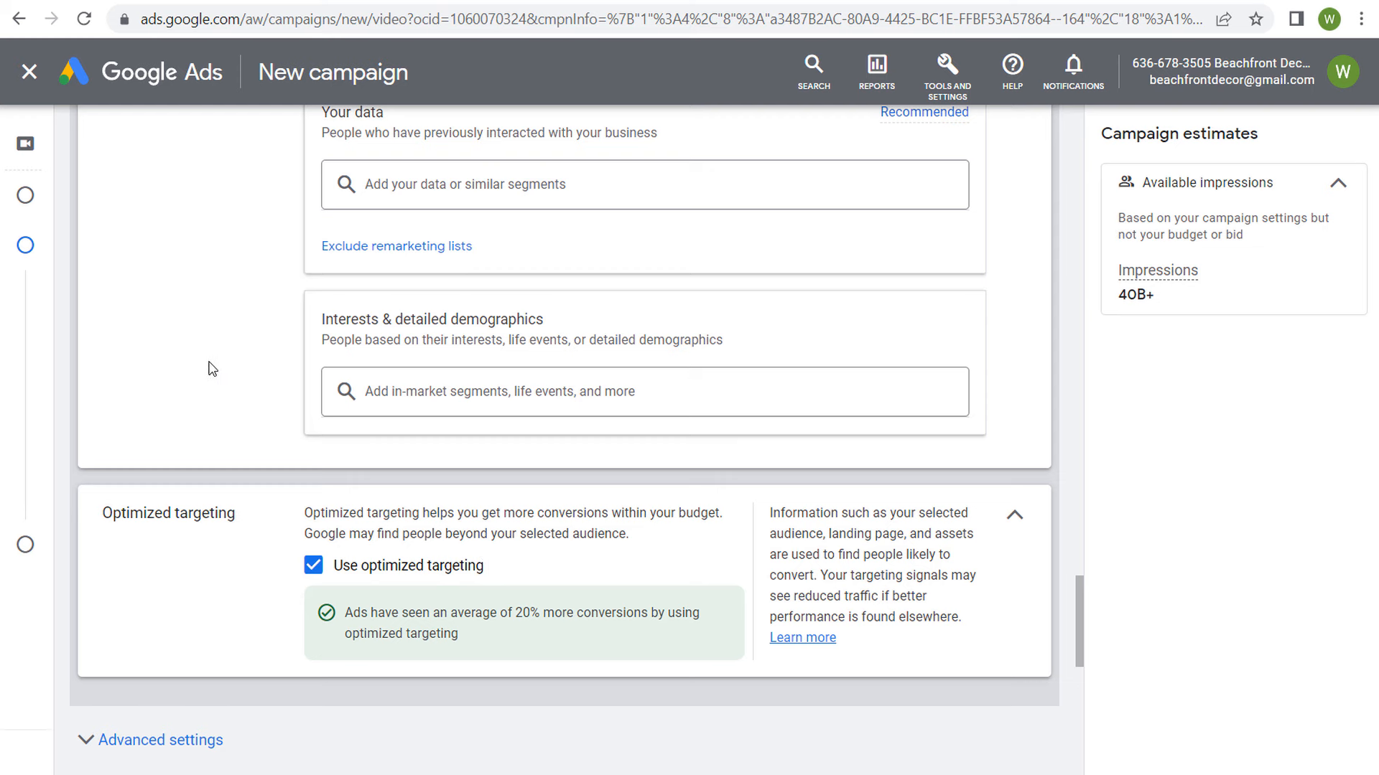
{"action": "scroll", "coordinate": [218, 338], "scroll_direction": "up", "scroll_amount": 1}
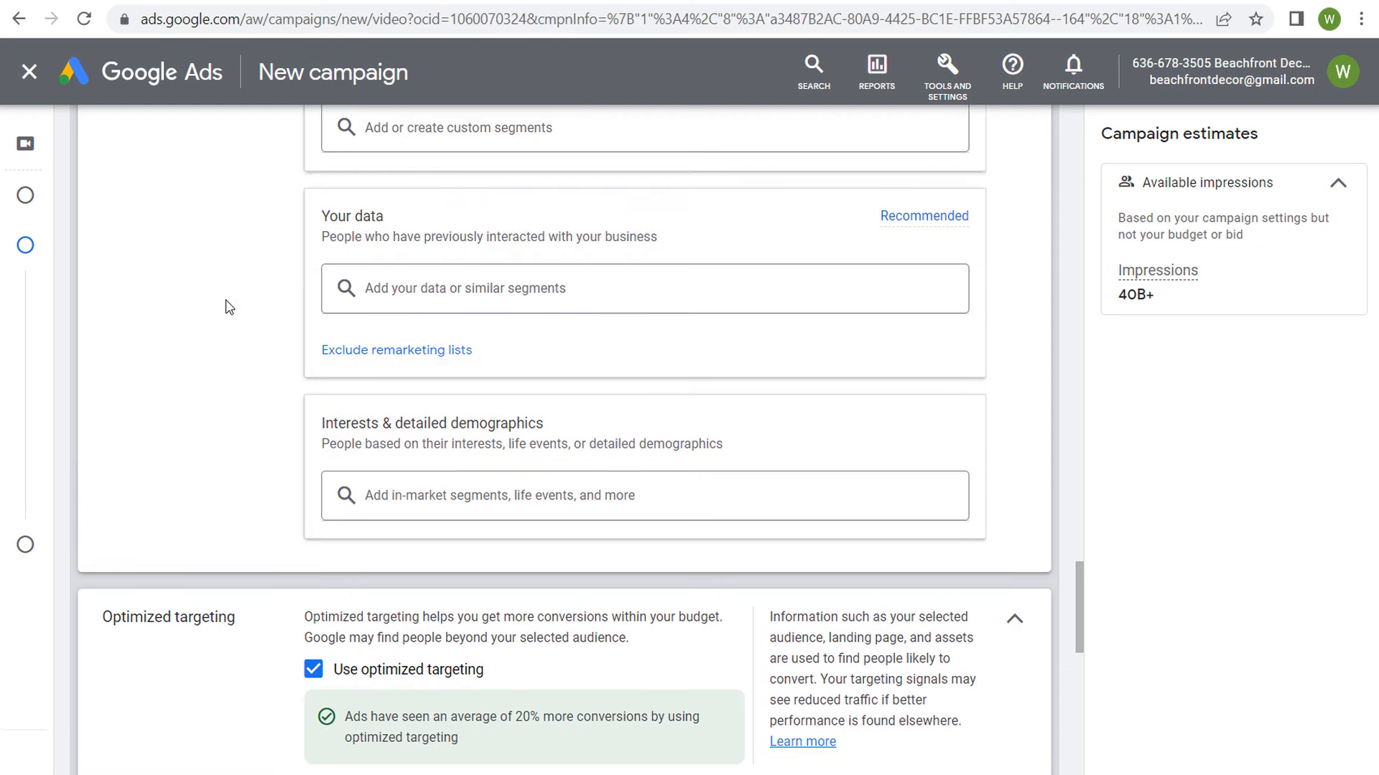
{"action": "scroll", "coordinate": [228, 307], "scroll_direction": "up", "scroll_amount": 1}
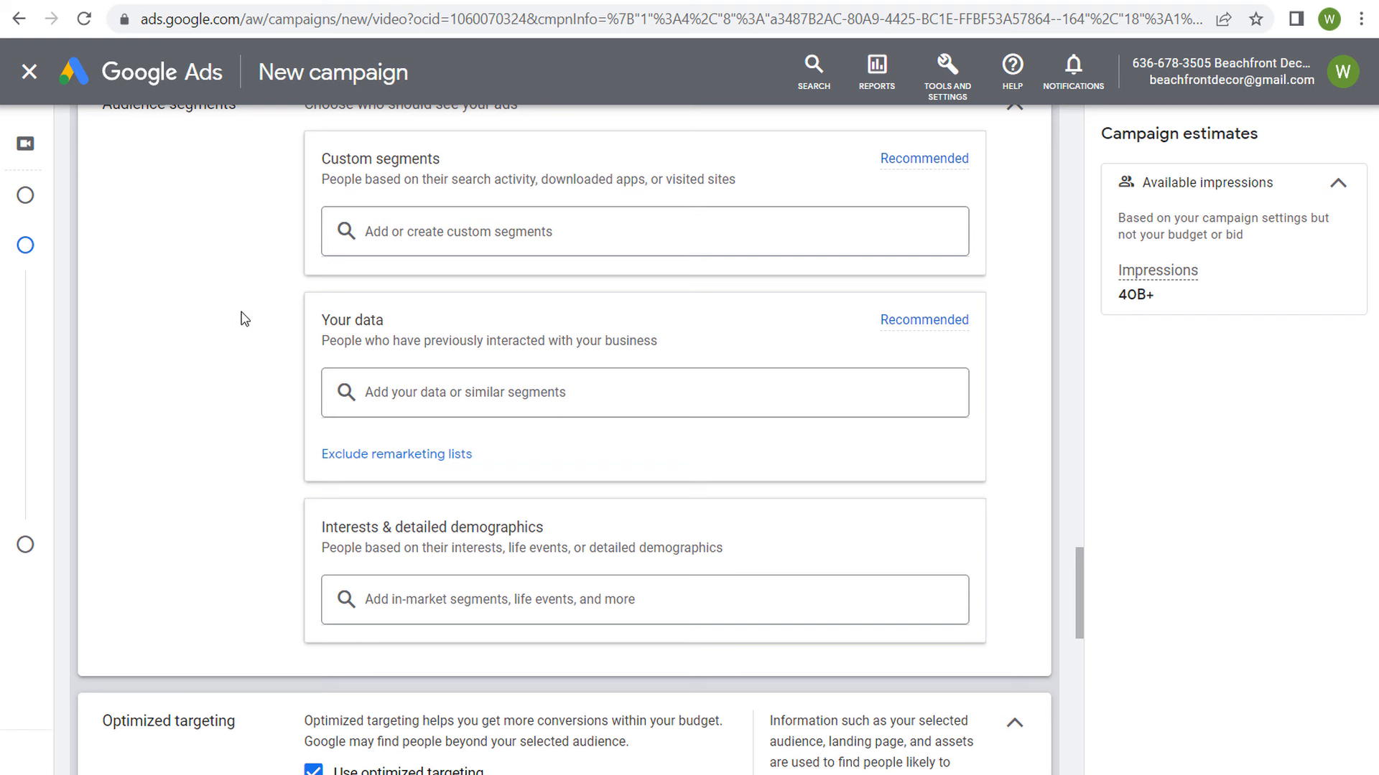
{"action": "left_click", "coordinate": [418, 390]}
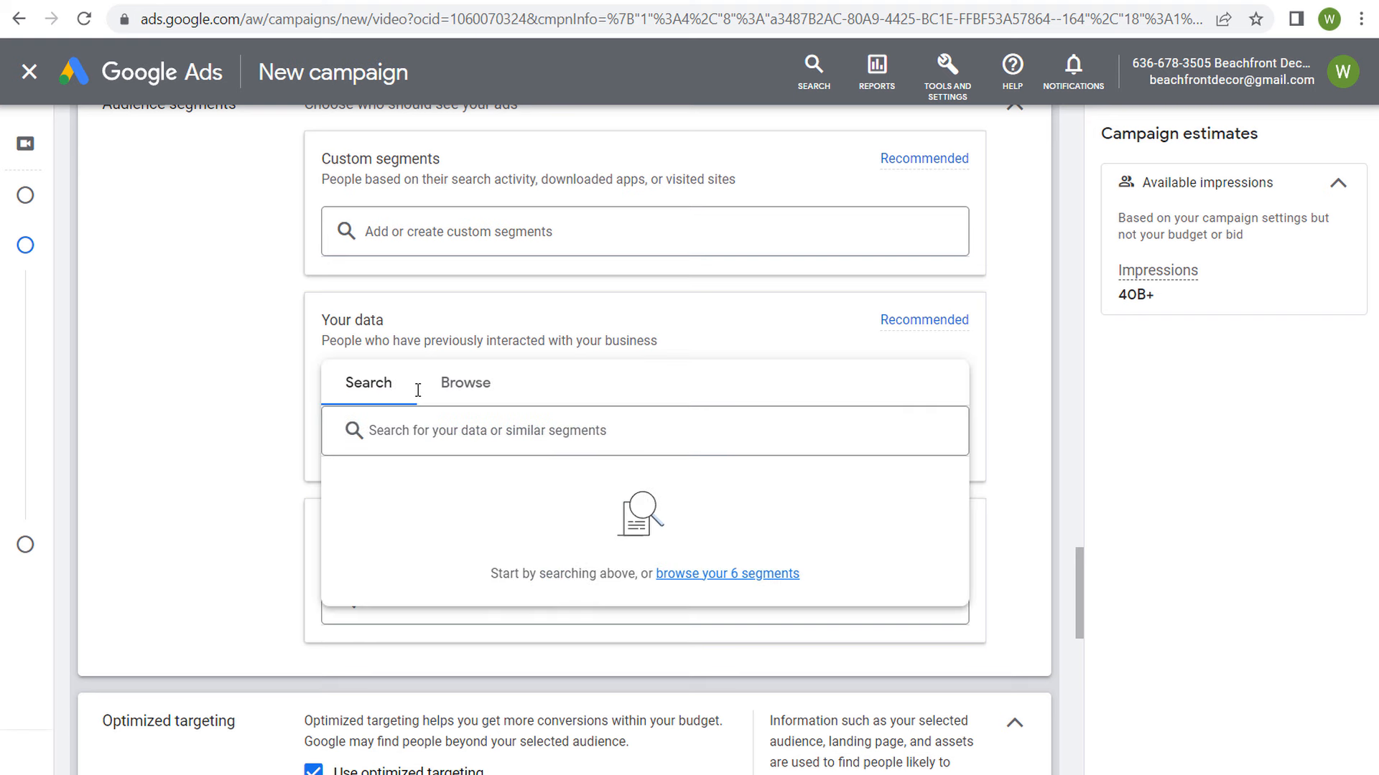
{"action": "left_click", "coordinate": [445, 383]}
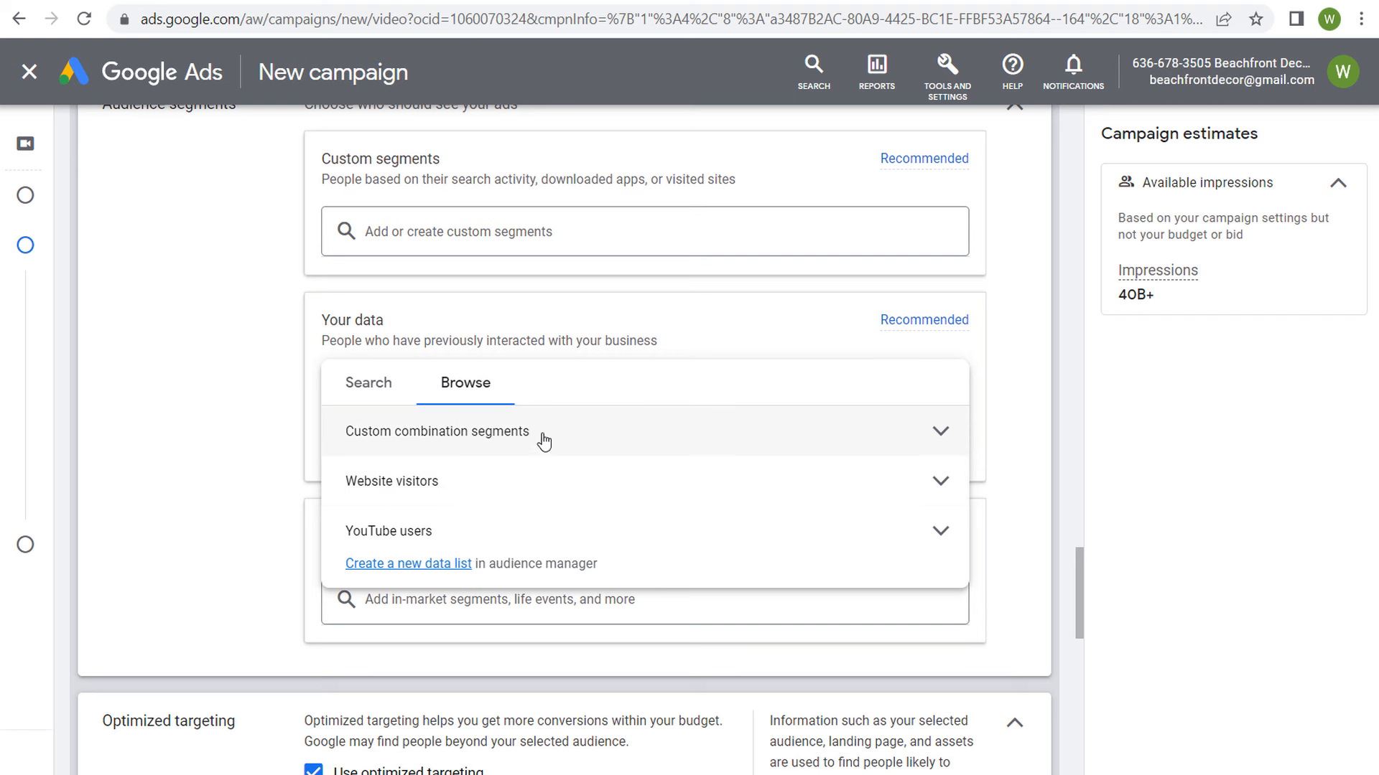
{"action": "left_click", "coordinate": [526, 327]}
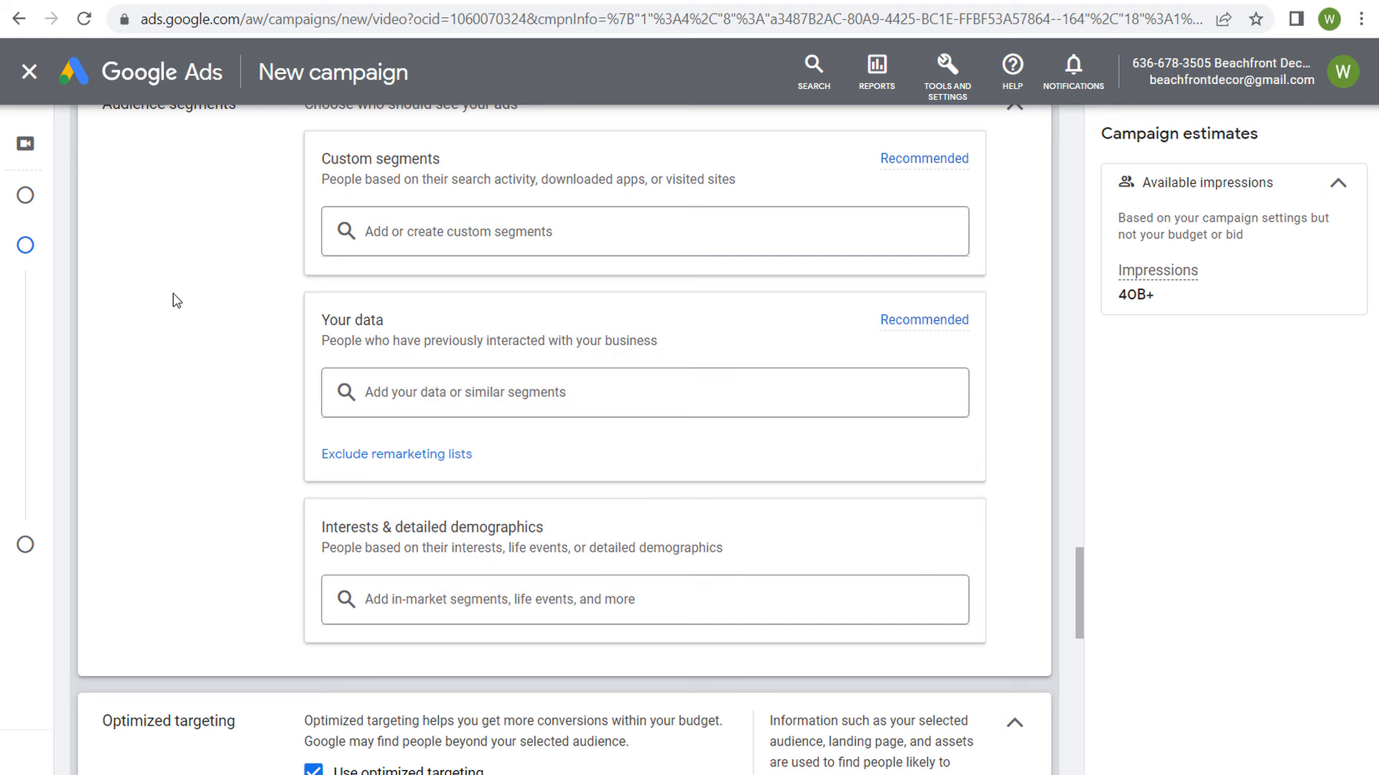
Step: Reexamine the Website visitors lists under Your data, leaving all of them unselected
{"action": "left_click", "coordinate": [470, 394]}
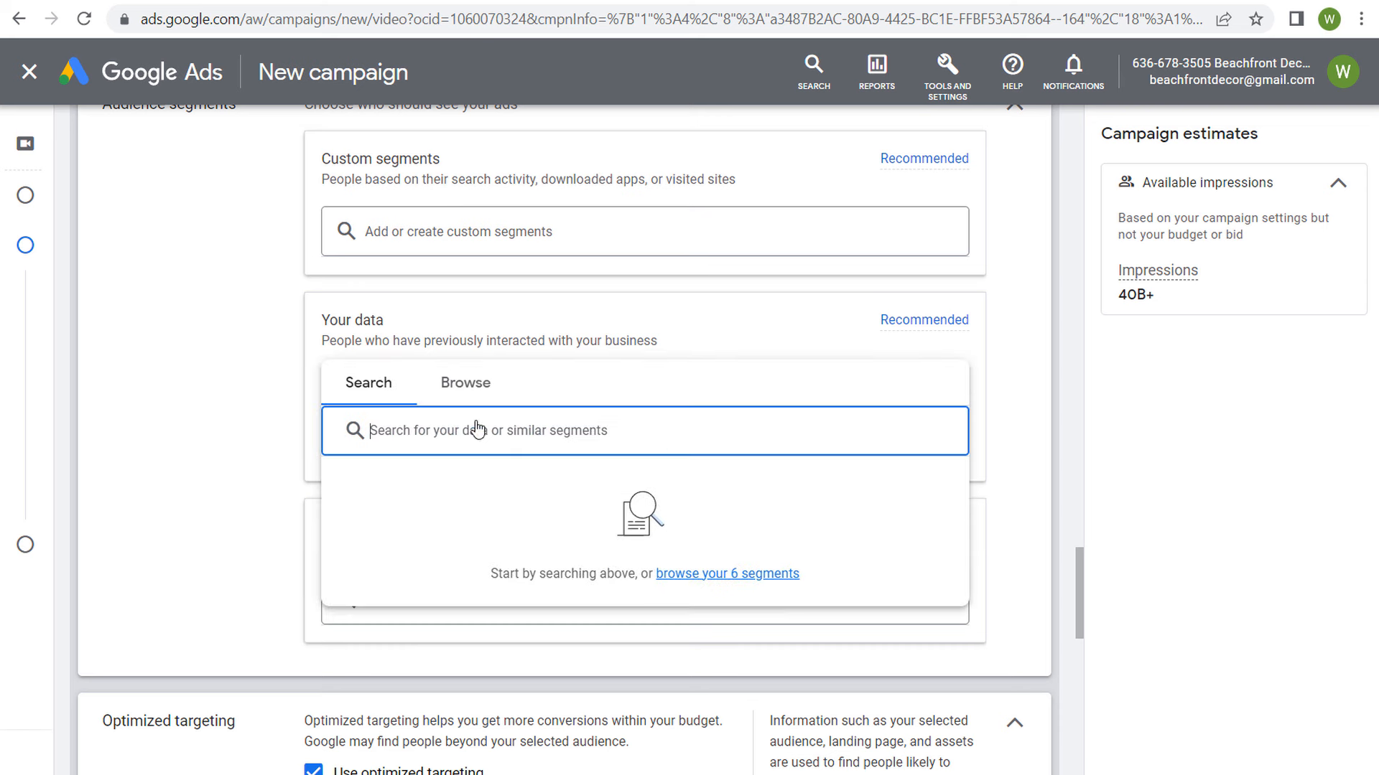
{"action": "left_click", "coordinate": [472, 385]}
{"action": "left_click", "coordinate": [927, 483]}
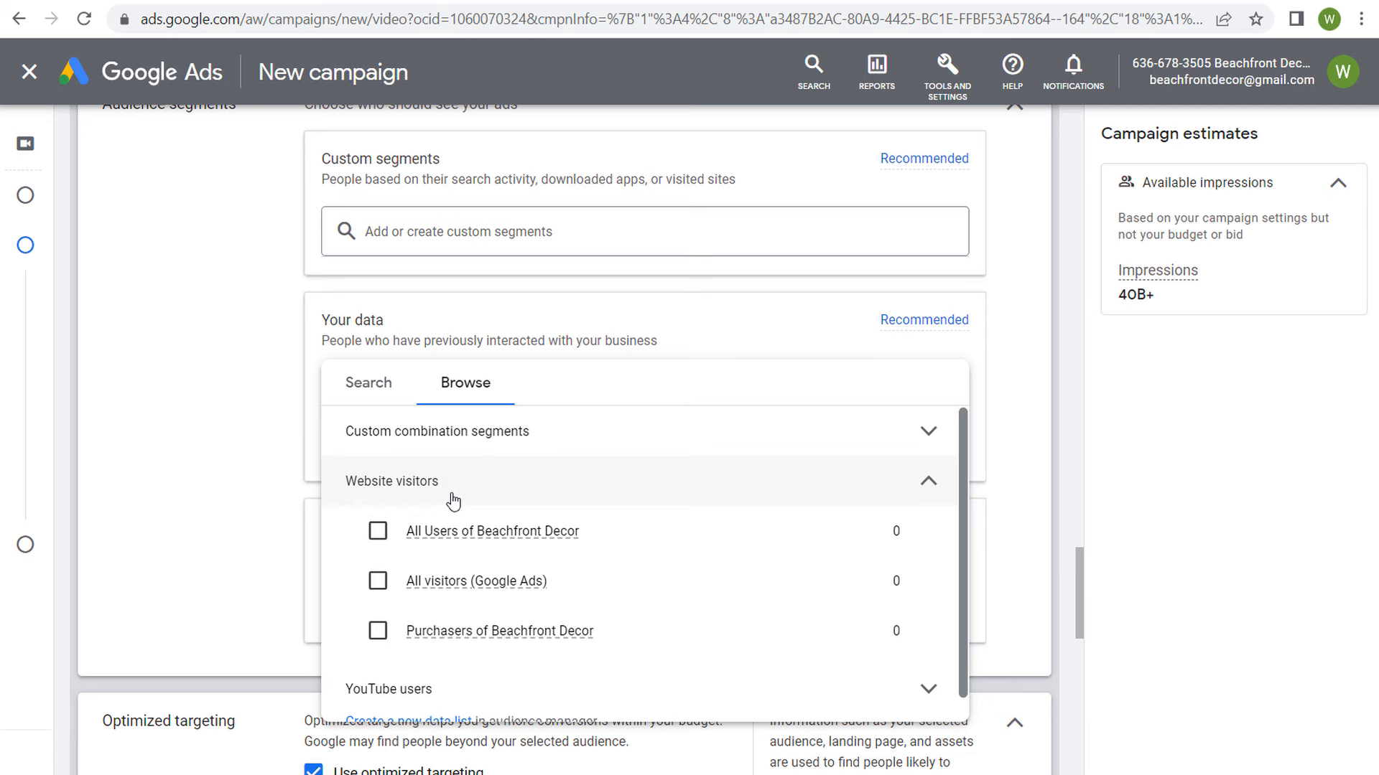
{"action": "left_click", "coordinate": [268, 396]}
{"action": "scroll", "coordinate": [268, 394], "scroll_direction": "up", "scroll_amount": 2}
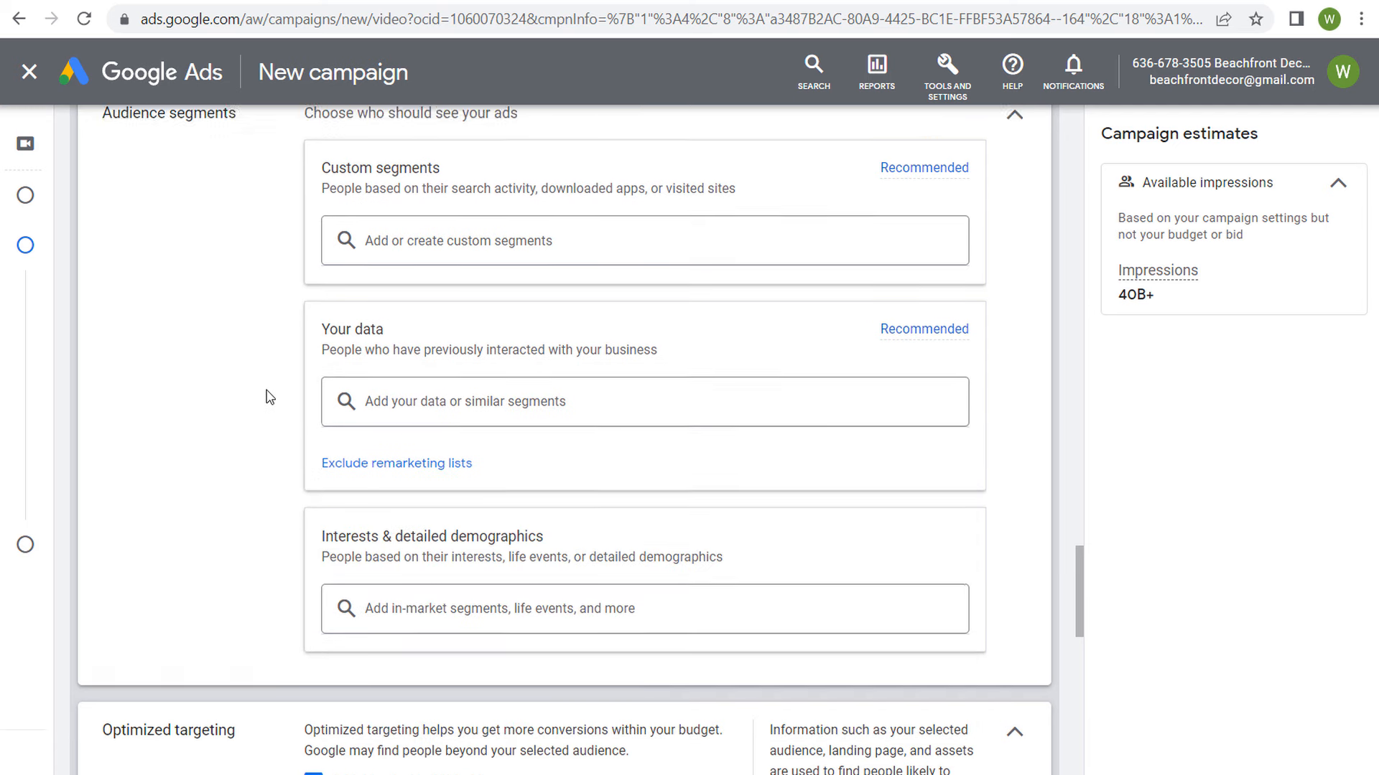
Step: Examine the full keyword list of the Beach Halloween Keywords custom segment
{"action": "left_click", "coordinate": [424, 329]}
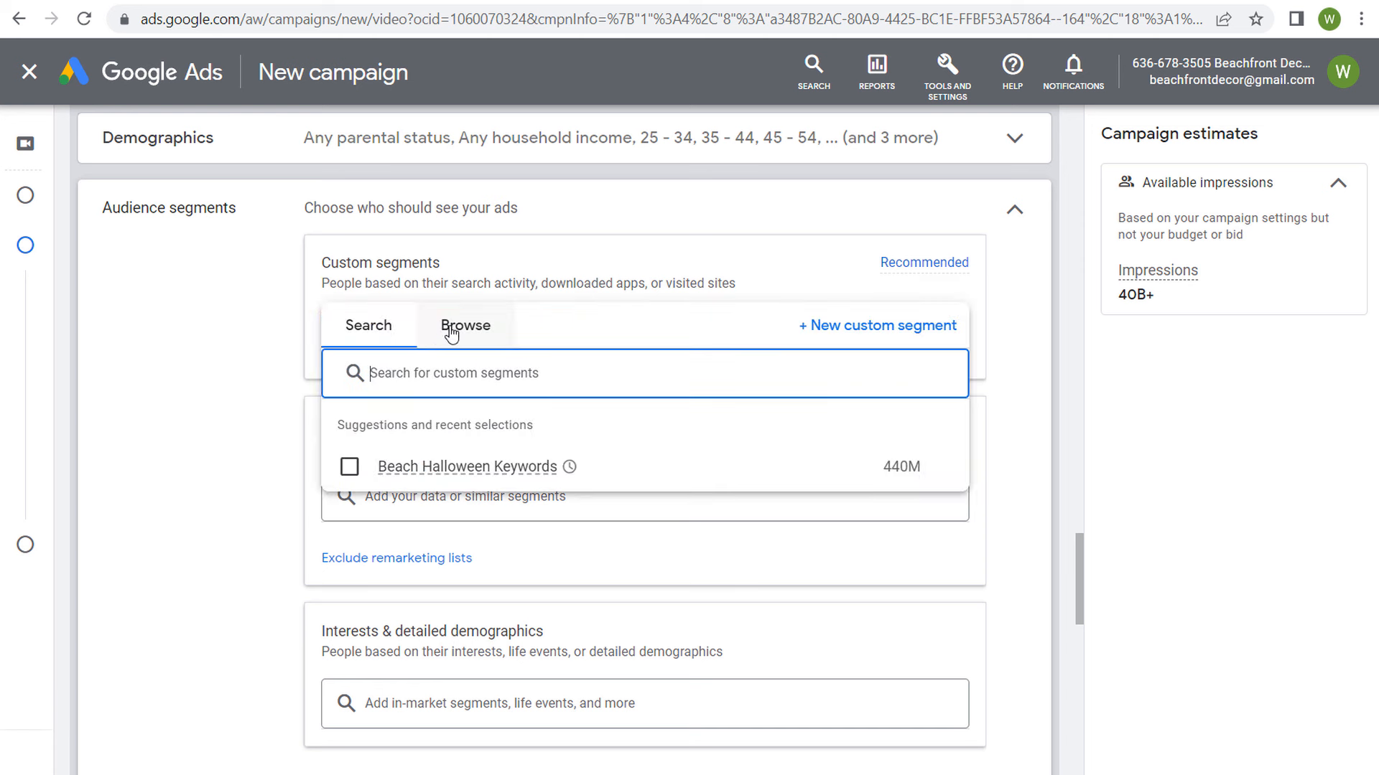
{"action": "mouse_move", "coordinate": [440, 468]}
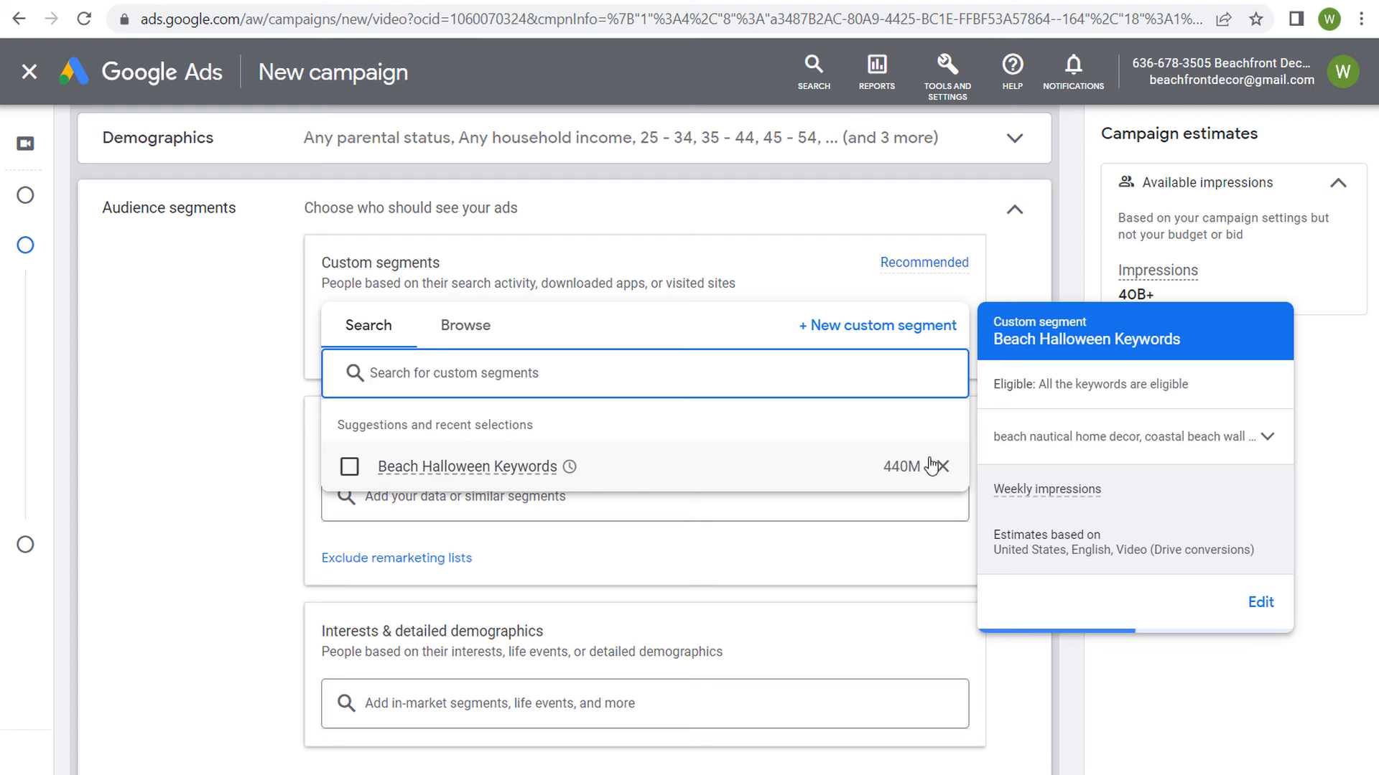
{"action": "left_click", "coordinate": [1249, 439]}
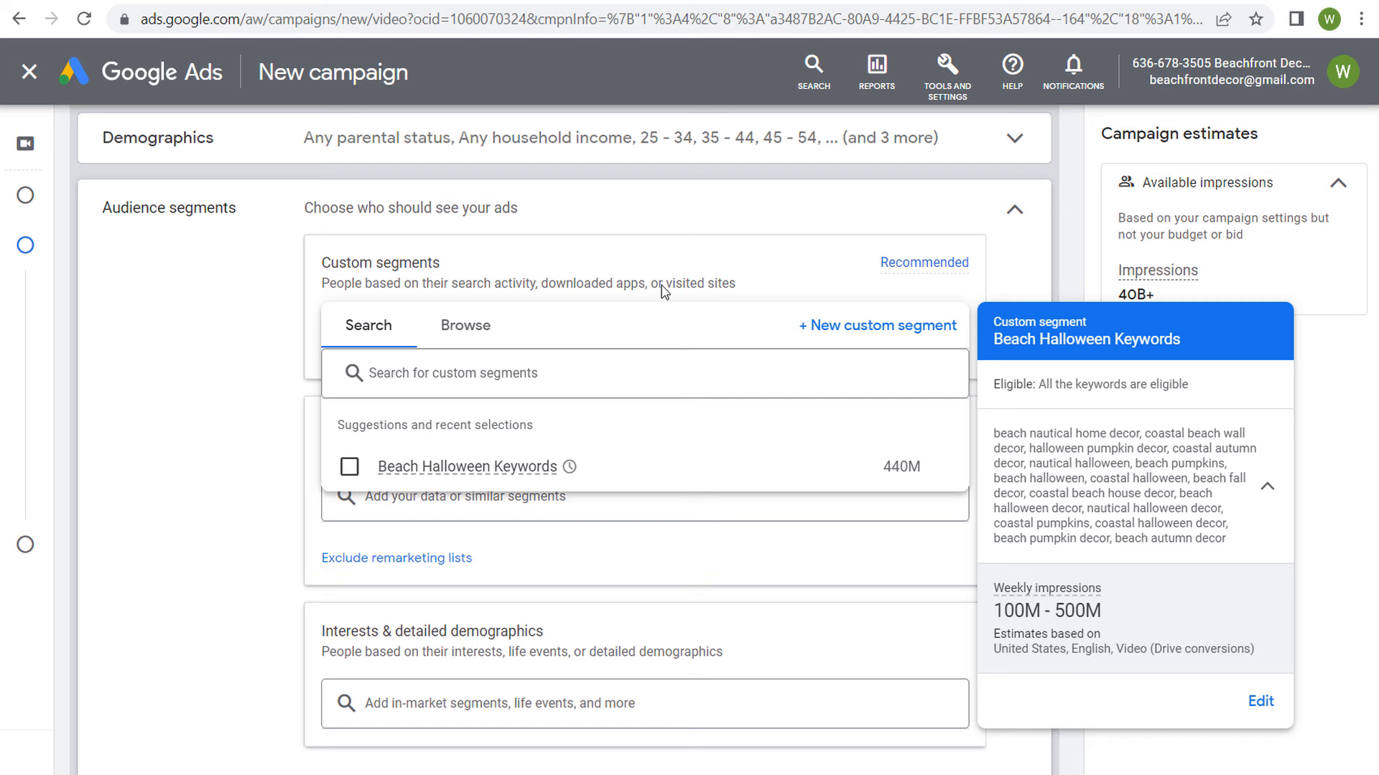
Step: Review the blank New custom segment form and the landing page's headline on the website, discarding the form without saving
{"action": "left_click", "coordinate": [877, 326]}
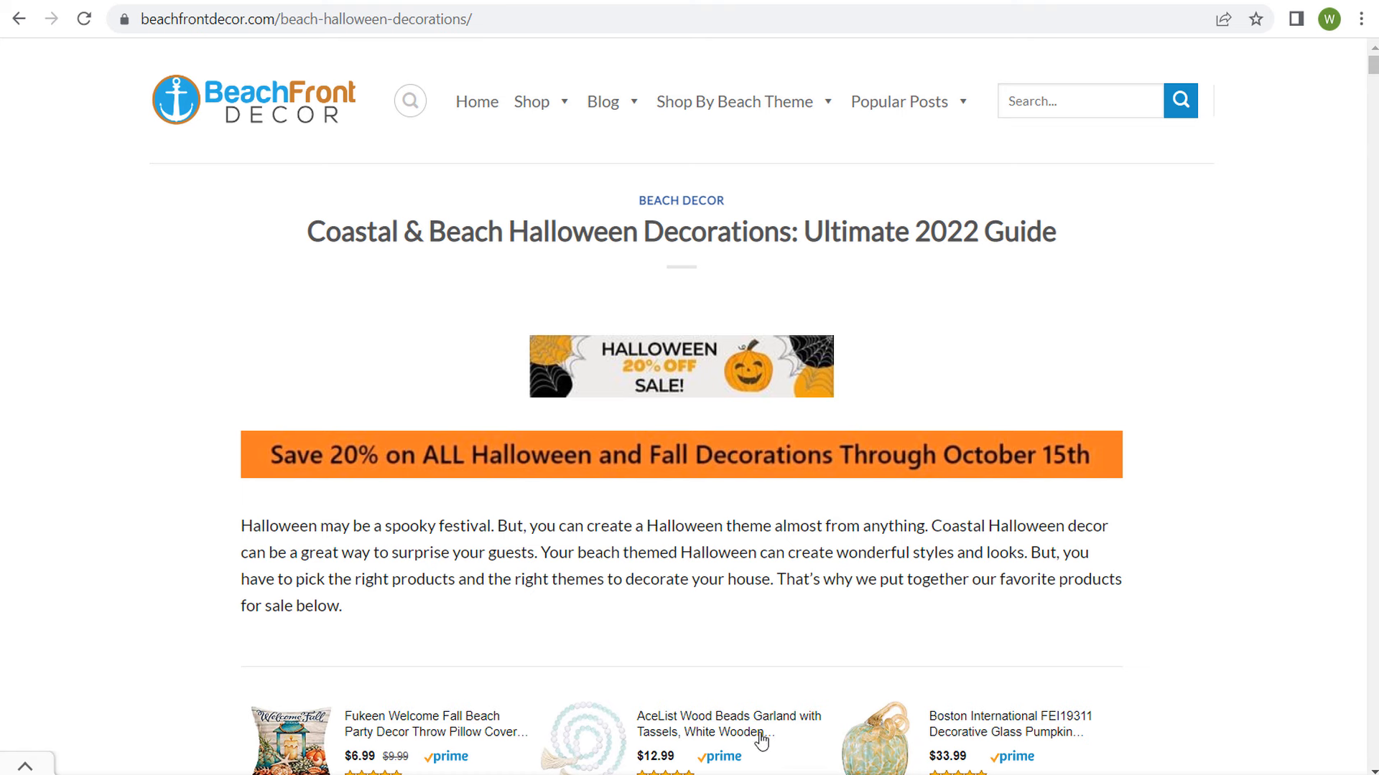
{"action": "left_click_drag", "start_coordinate": [433, 230], "coordinate": [641, 234]}
{"action": "left_click", "coordinate": [518, 231]}
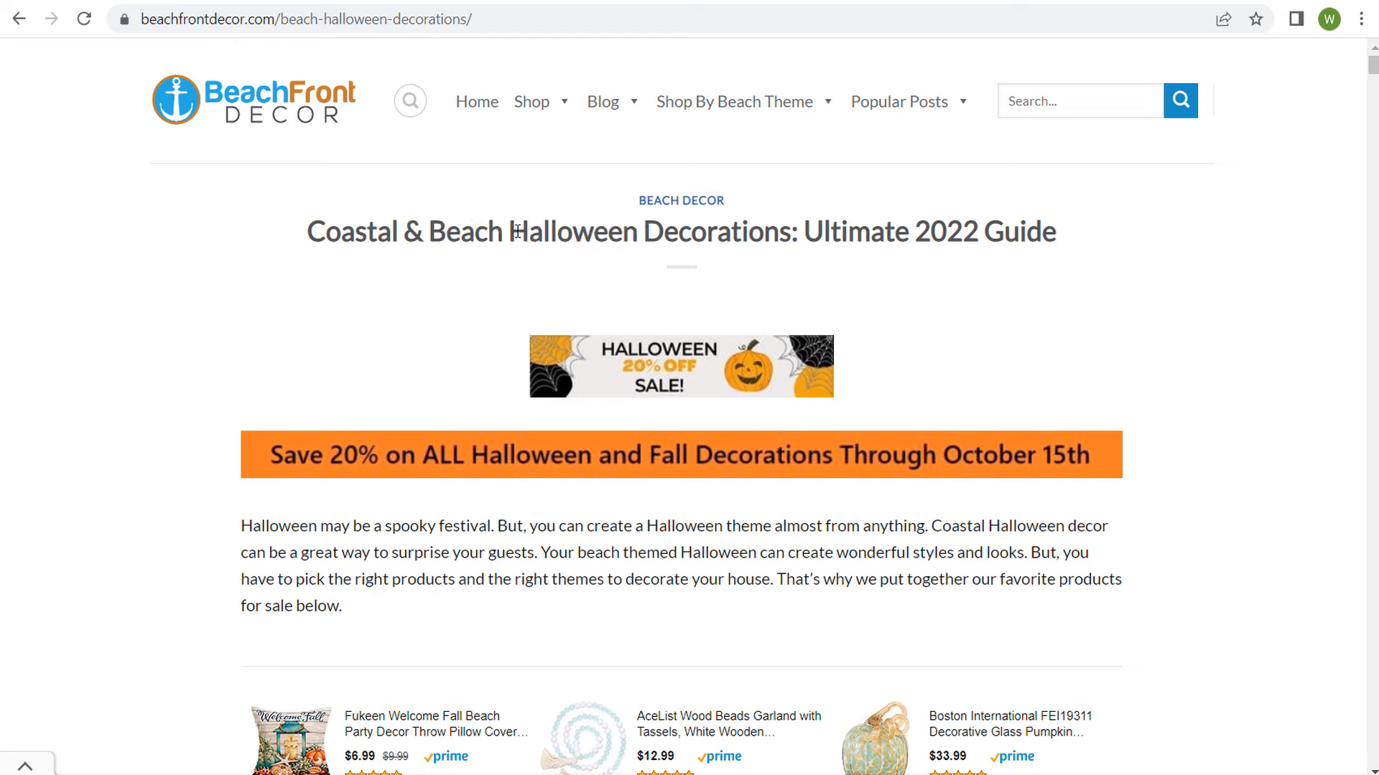
{"action": "left_click", "coordinate": [200, 0]}
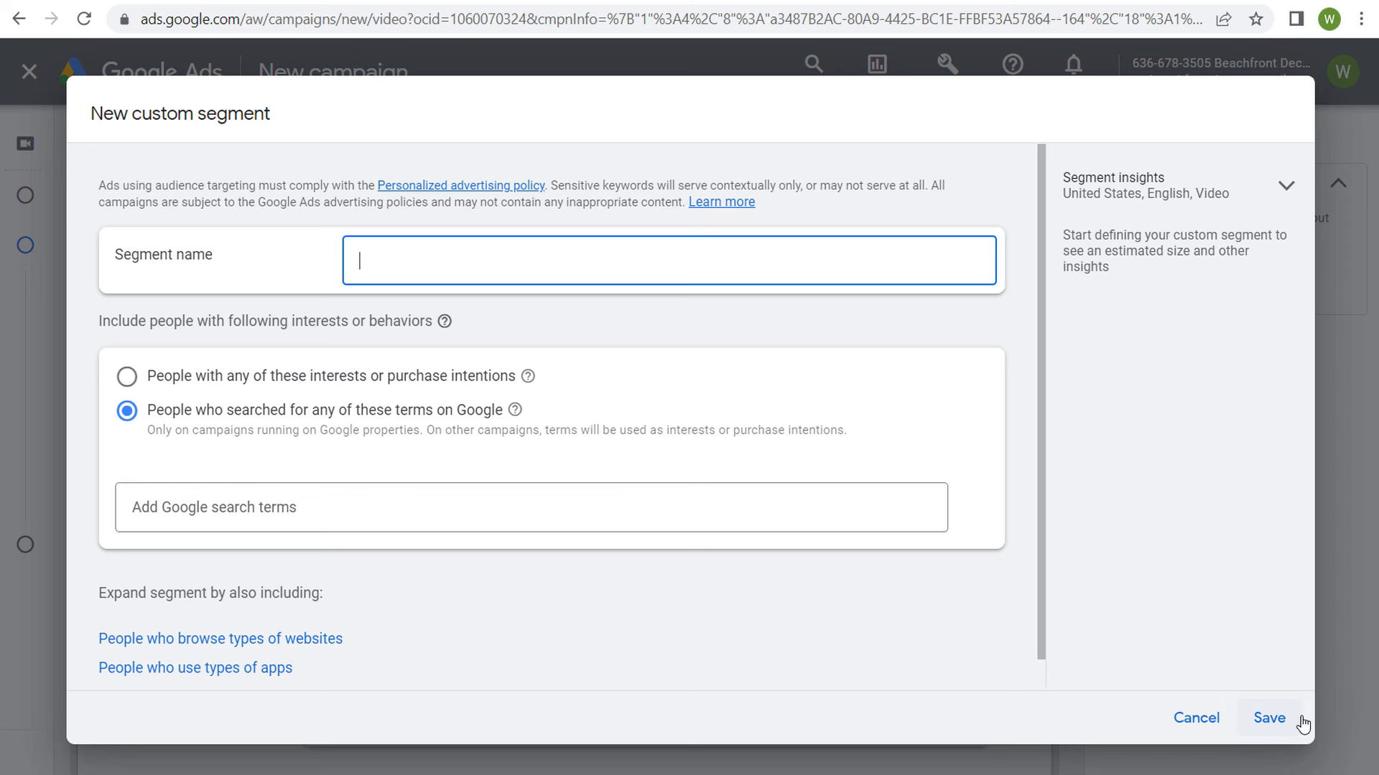
{"action": "left_click", "coordinate": [1197, 718]}
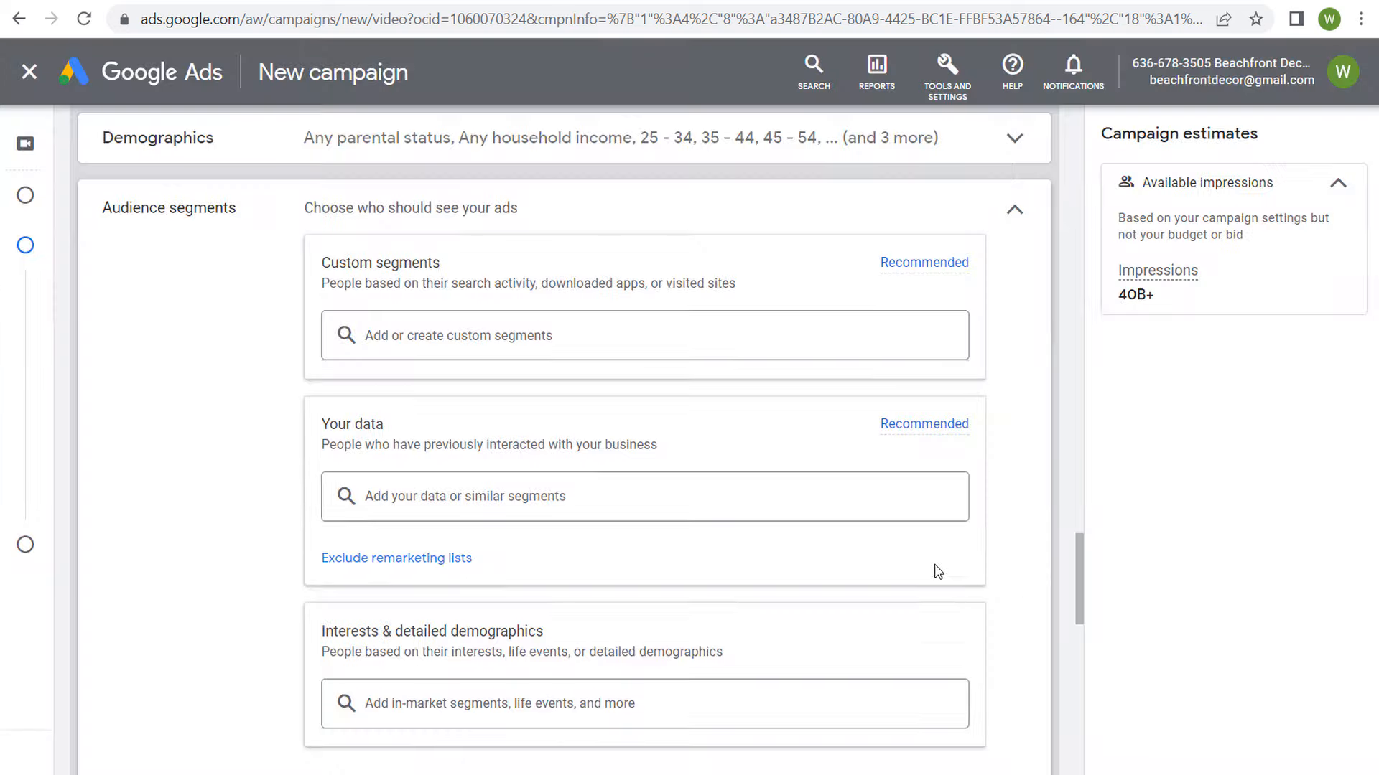
Step: Browse the existing custom segments and add Beach Halloween Keywords to the audience targeting
{"action": "left_click", "coordinate": [535, 335]}
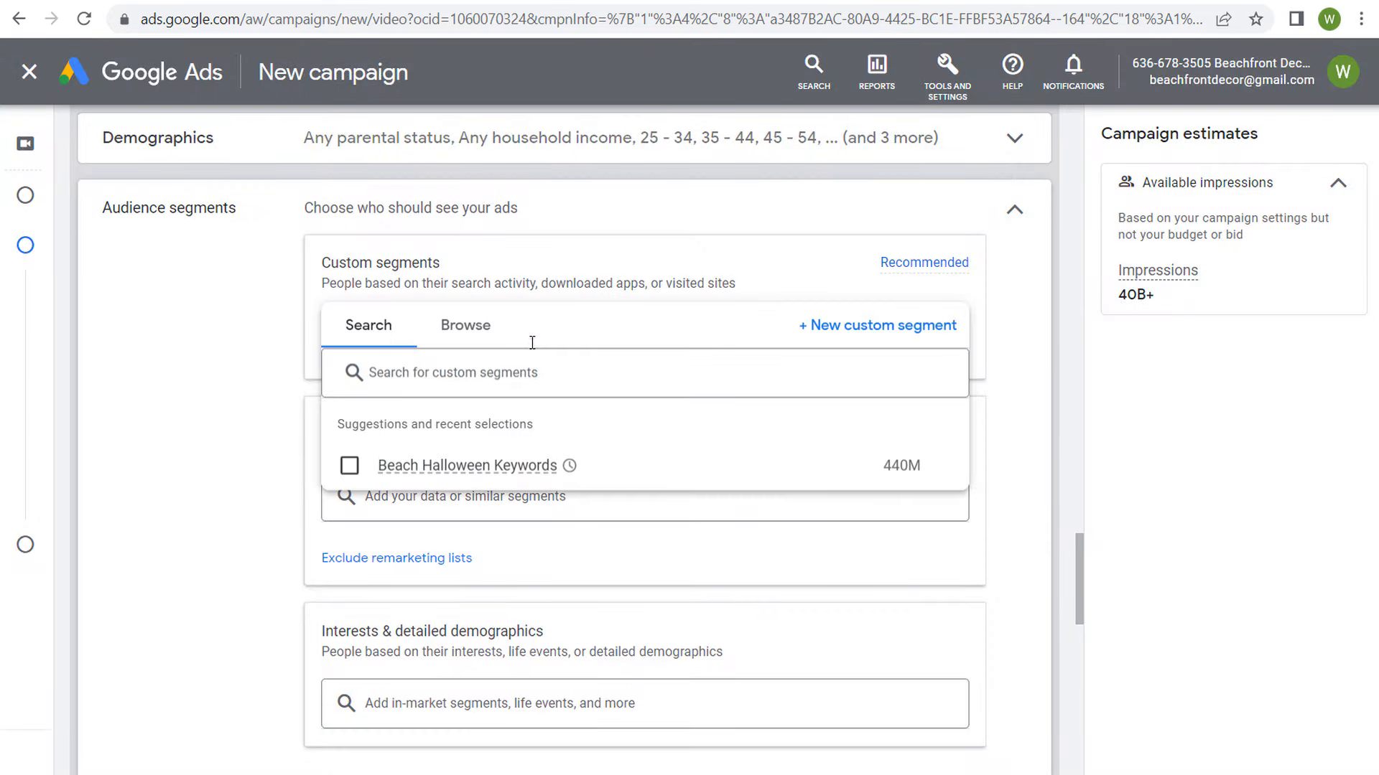
{"action": "left_click", "coordinate": [463, 331]}
{"action": "mouse_move", "coordinate": [689, 378]}
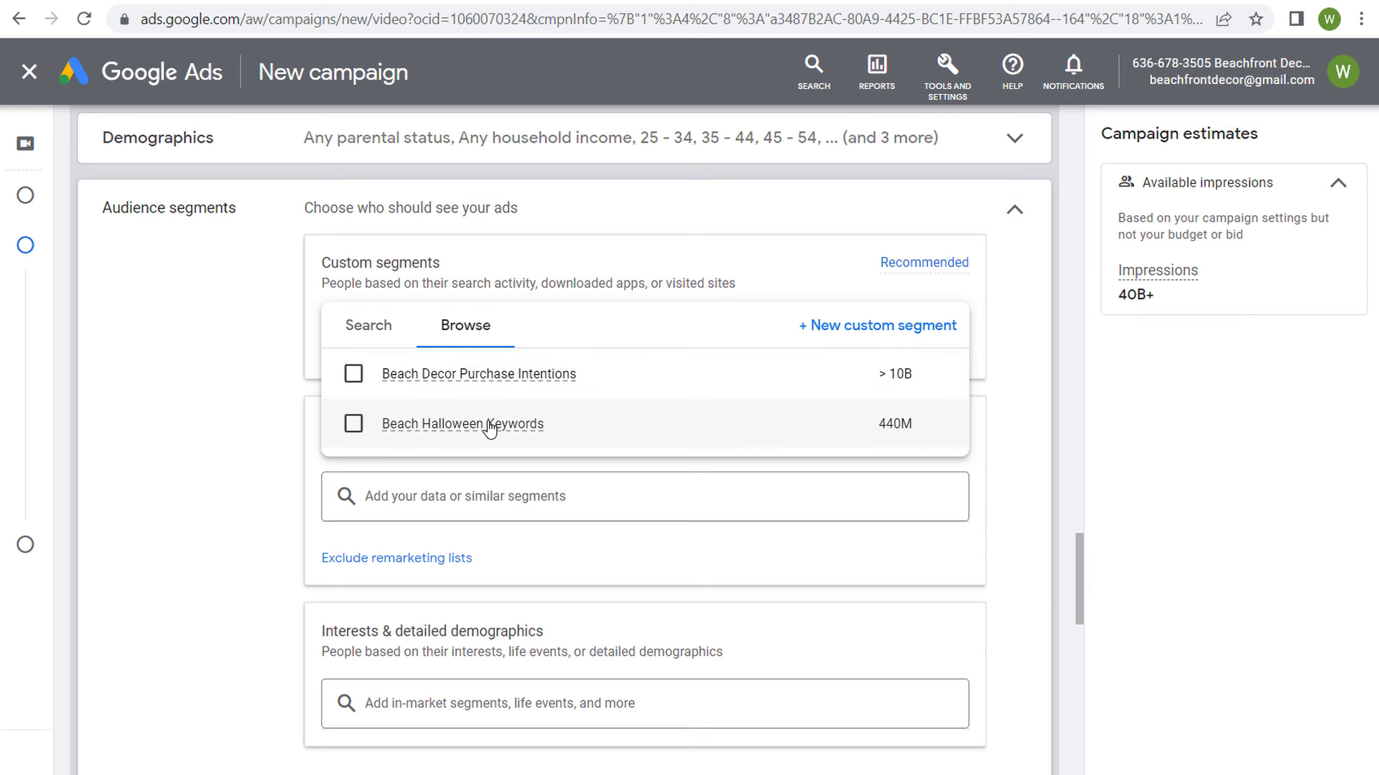
{"action": "mouse_move", "coordinate": [490, 428]}
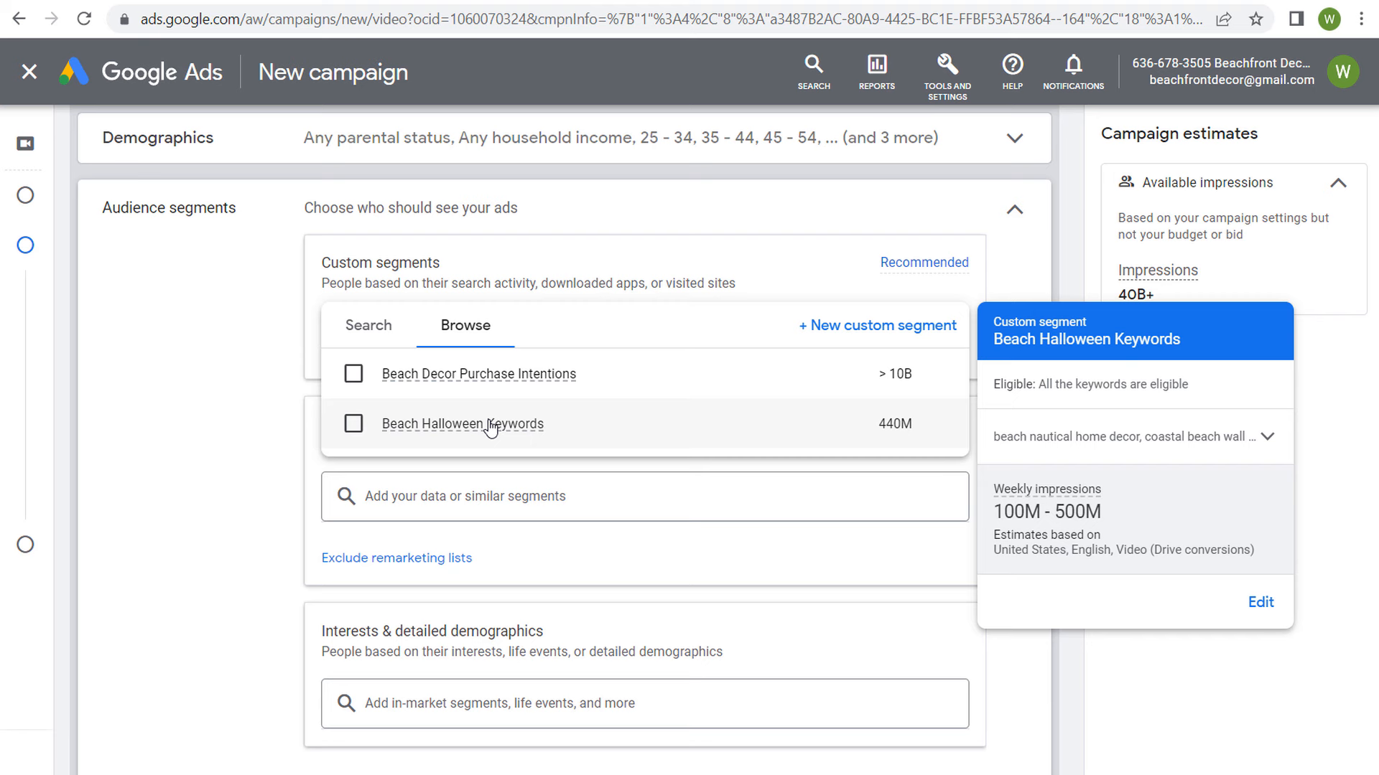
{"action": "left_click", "coordinate": [353, 424]}
{"action": "left_click", "coordinate": [235, 418]}
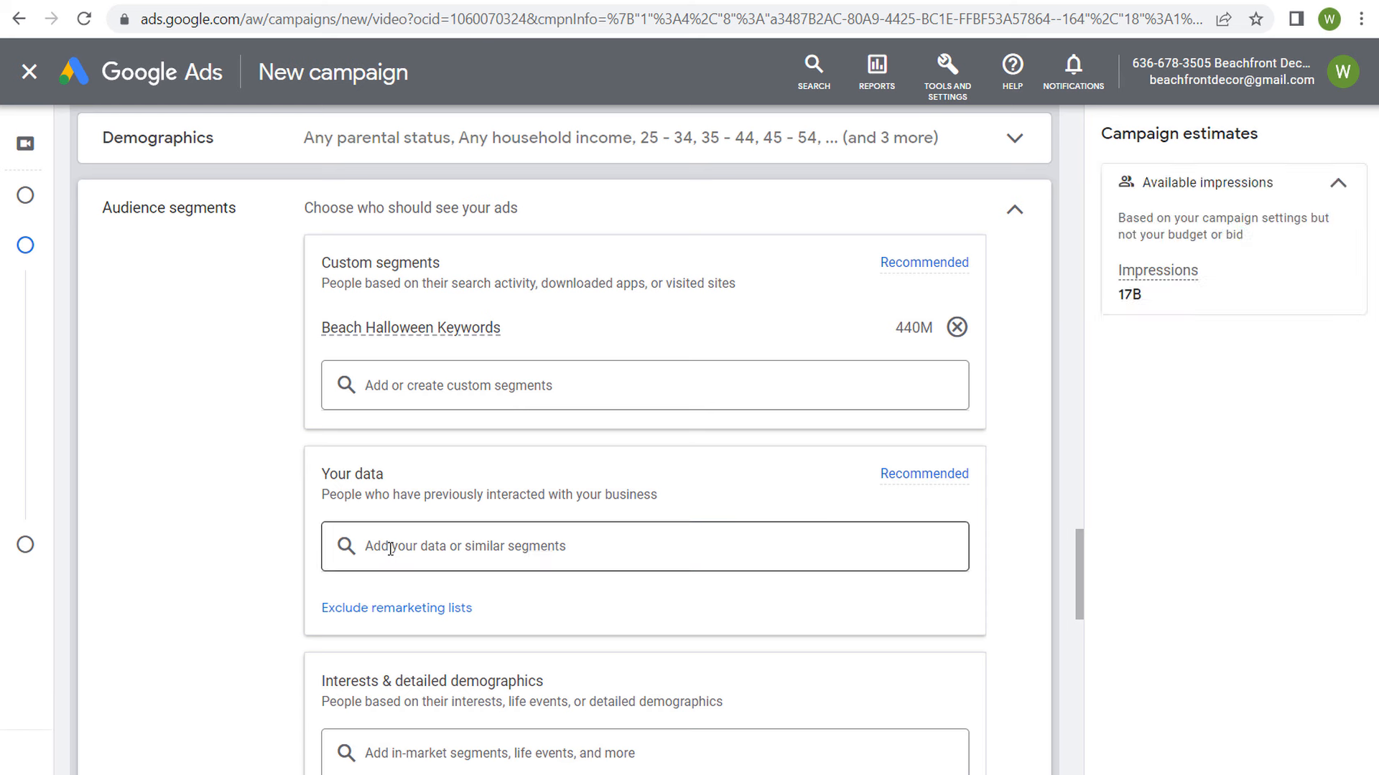
Step: Examine the affinity segments available under Interests & detailed demographics, leaving all of them unselected
{"action": "scroll", "coordinate": [256, 375], "scroll_direction": "down", "scroll_amount": 3}
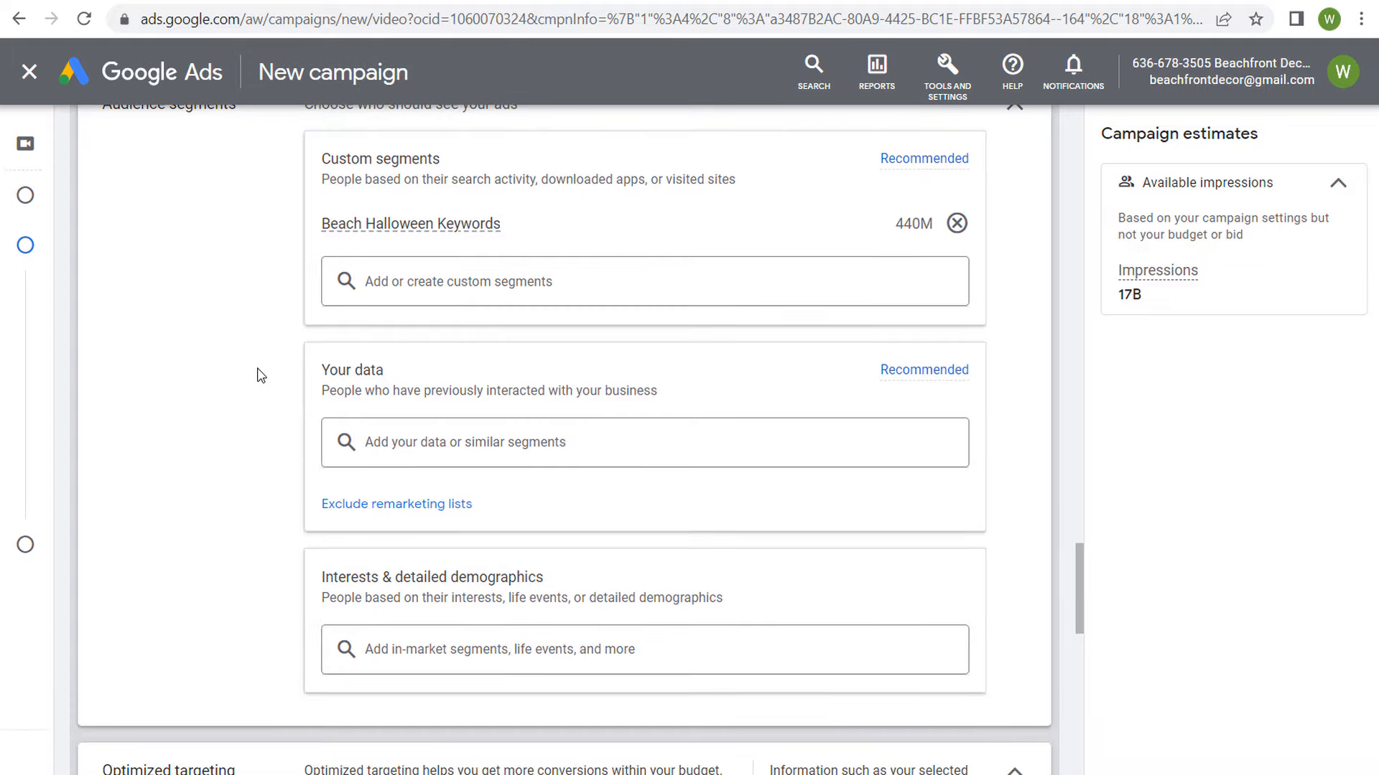
{"action": "left_click", "coordinate": [456, 545]}
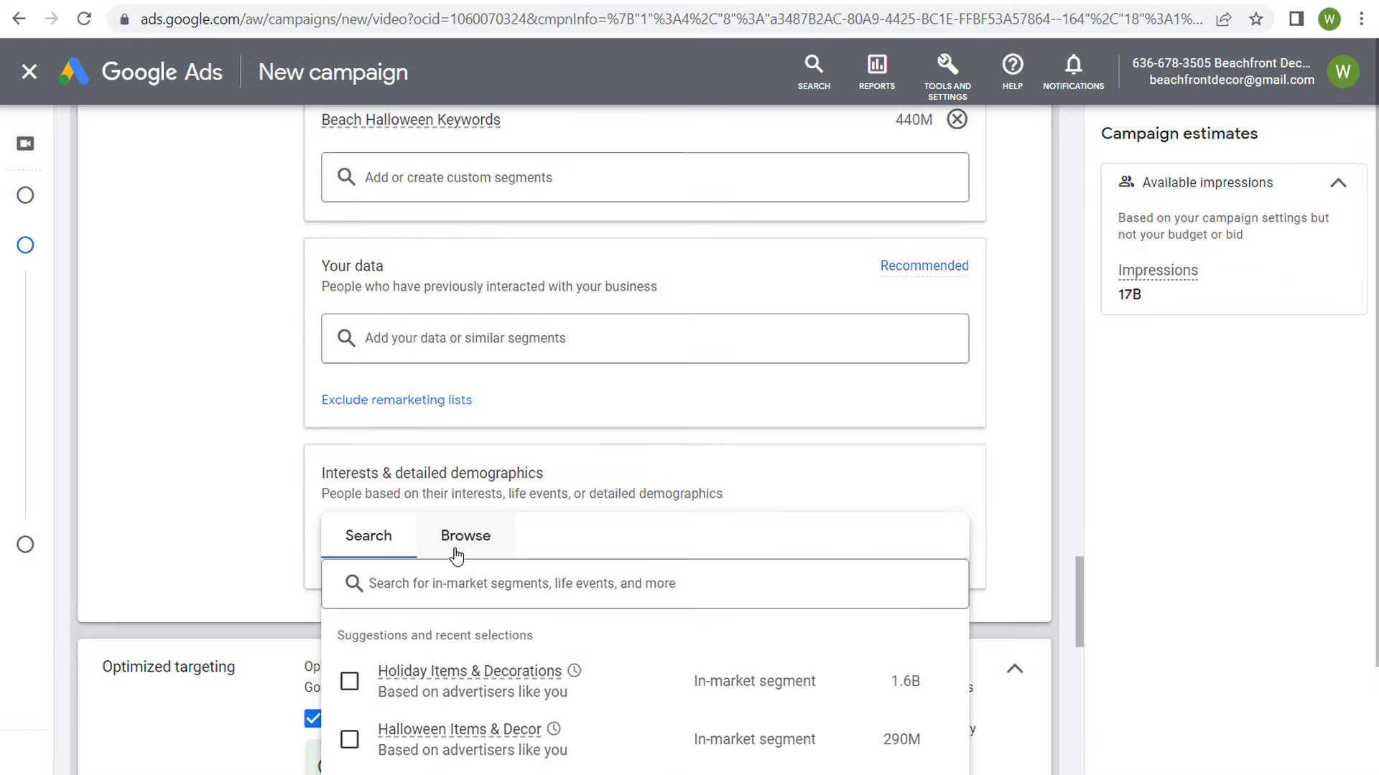
{"action": "left_click", "coordinate": [464, 431]}
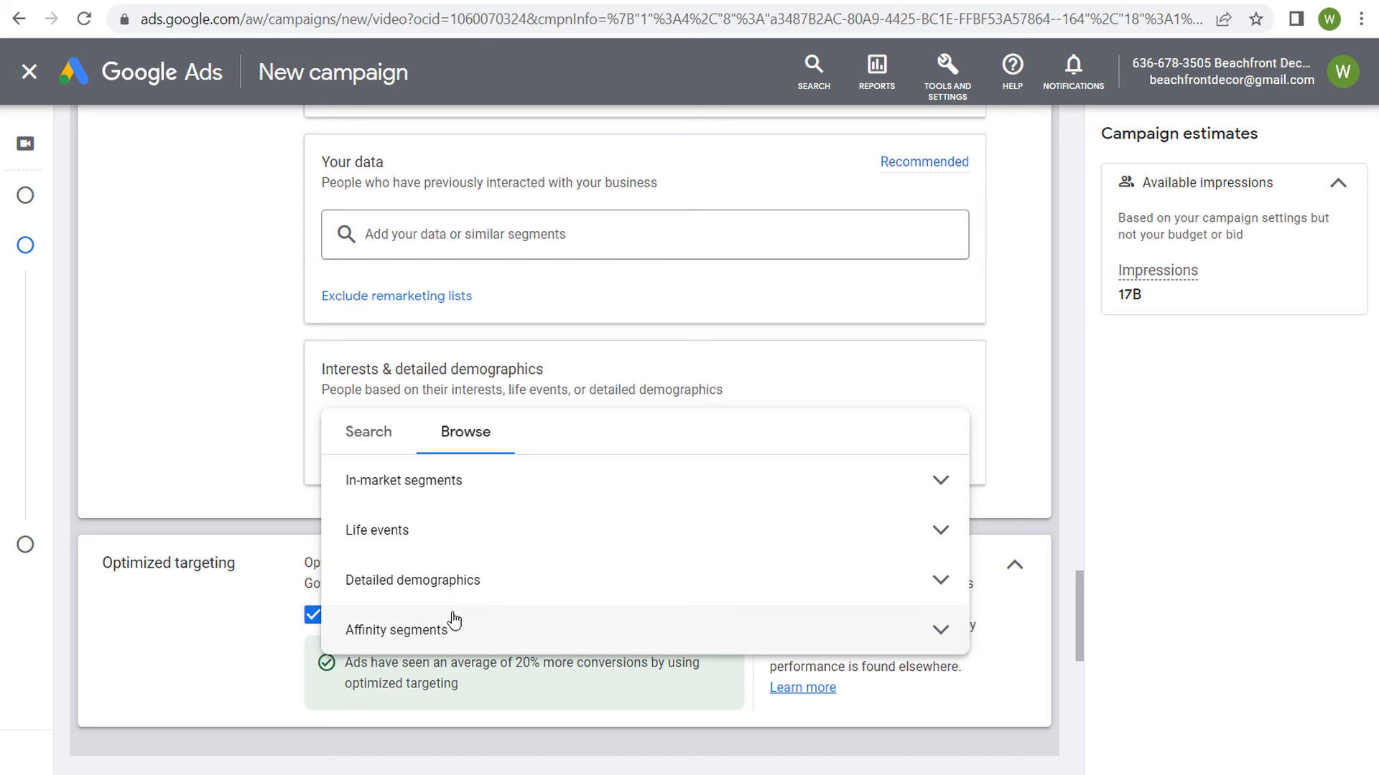
{"action": "left_click", "coordinate": [920, 632]}
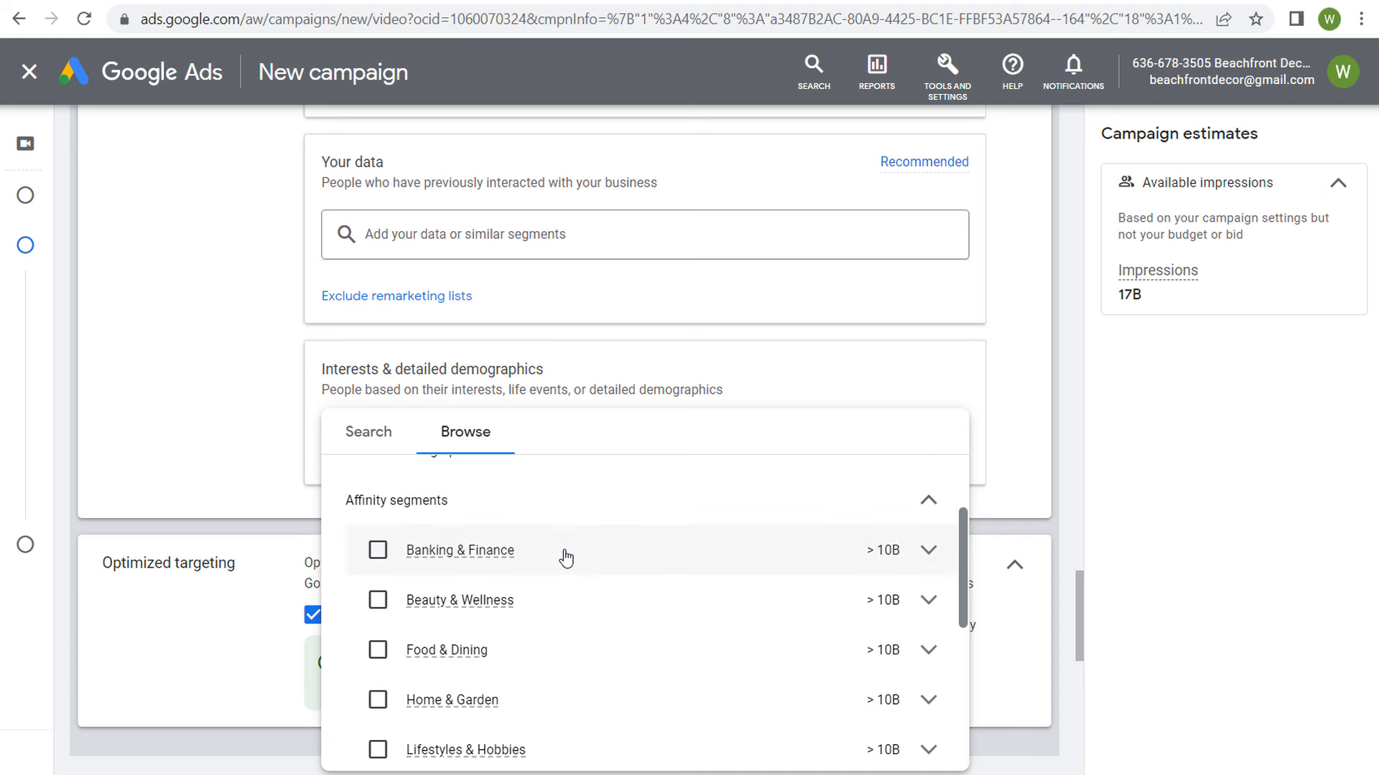
{"action": "mouse_move", "coordinate": [616, 557]}
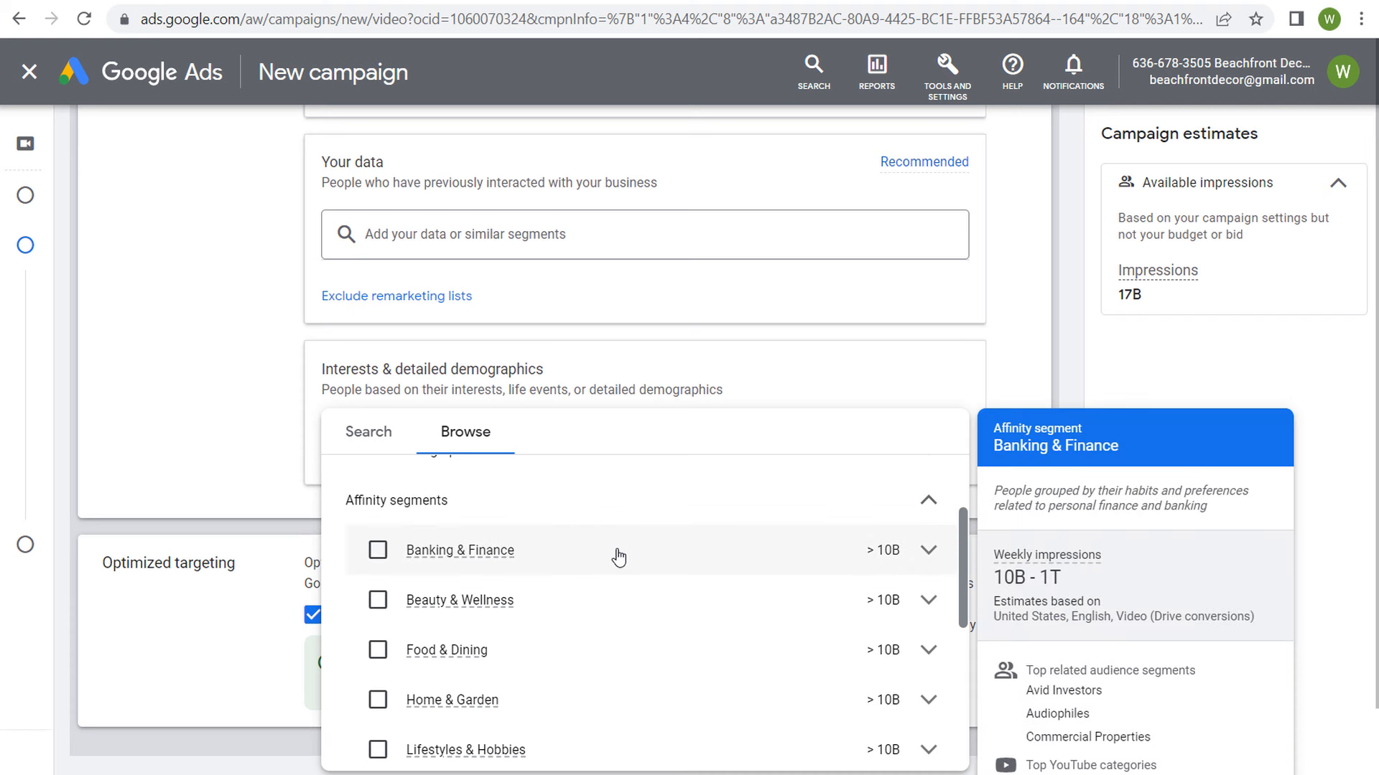
{"action": "left_click", "coordinate": [636, 504]}
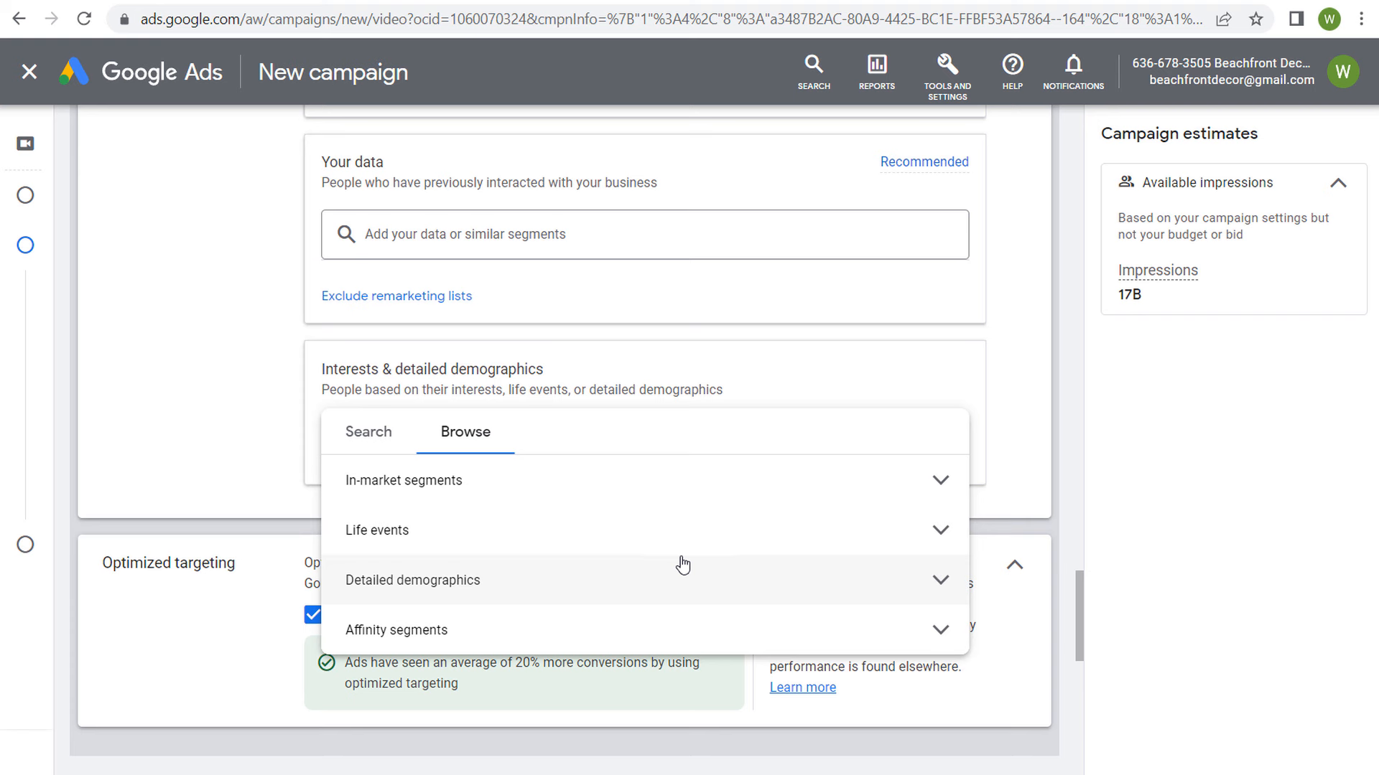
{"action": "left_click", "coordinate": [671, 609]}
{"action": "scroll", "coordinate": [625, 604], "scroll_direction": "down", "scroll_amount": 2}
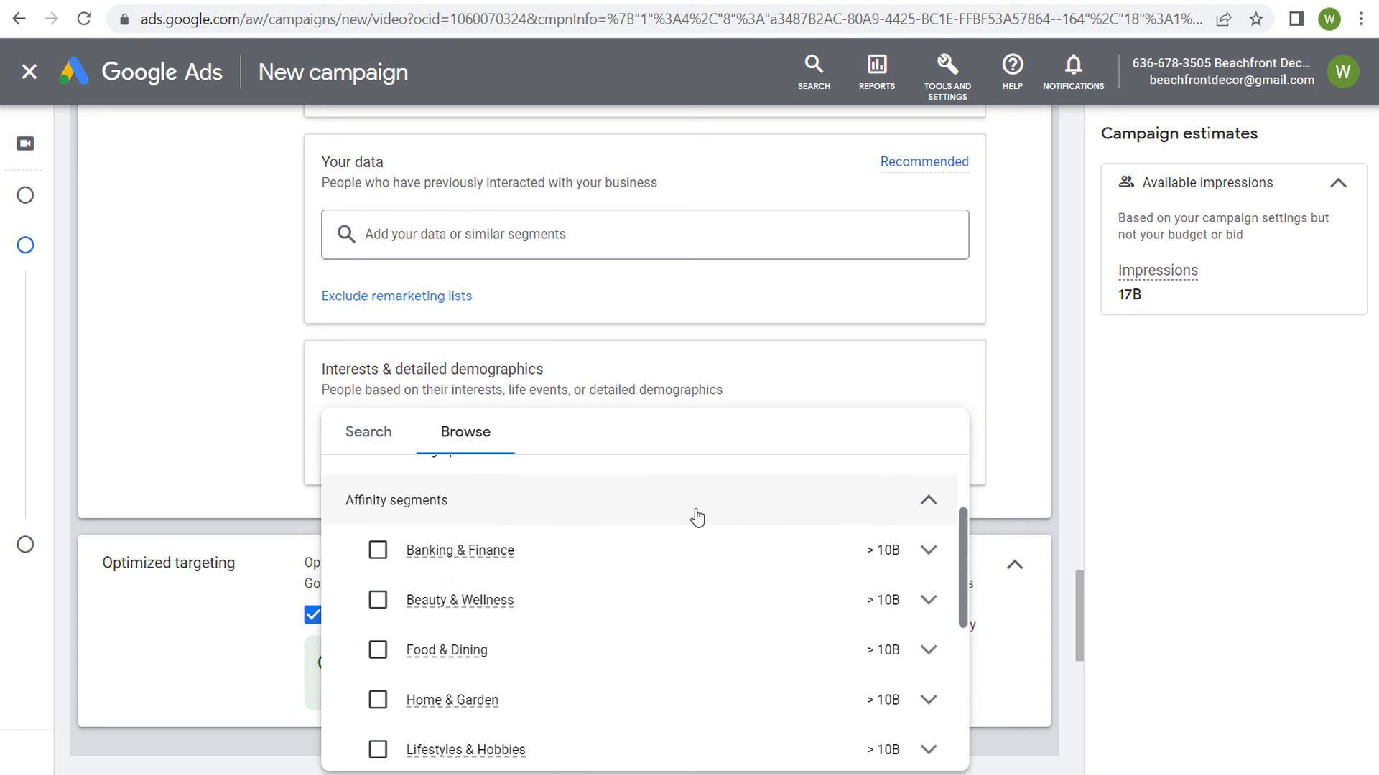
{"action": "mouse_move", "coordinate": [594, 655]}
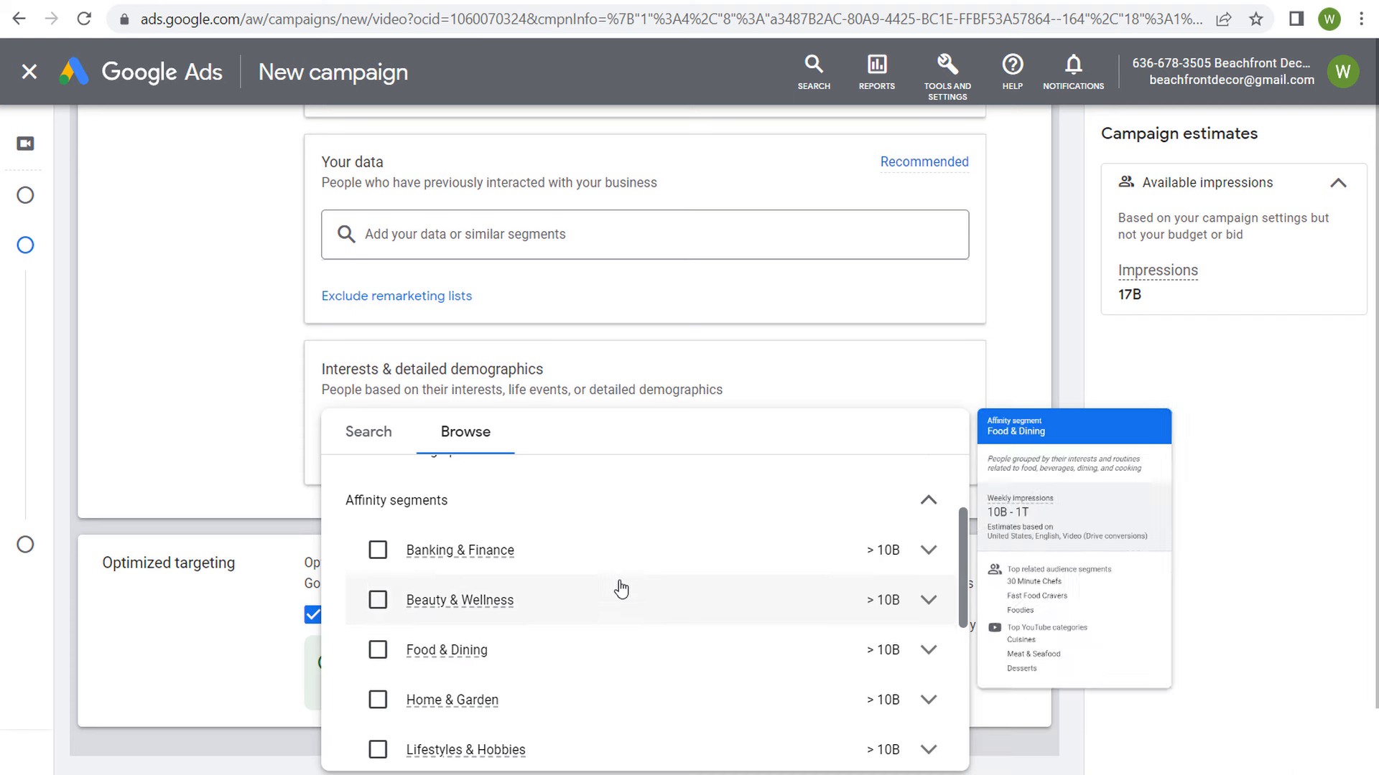
{"action": "left_click", "coordinate": [630, 509]}
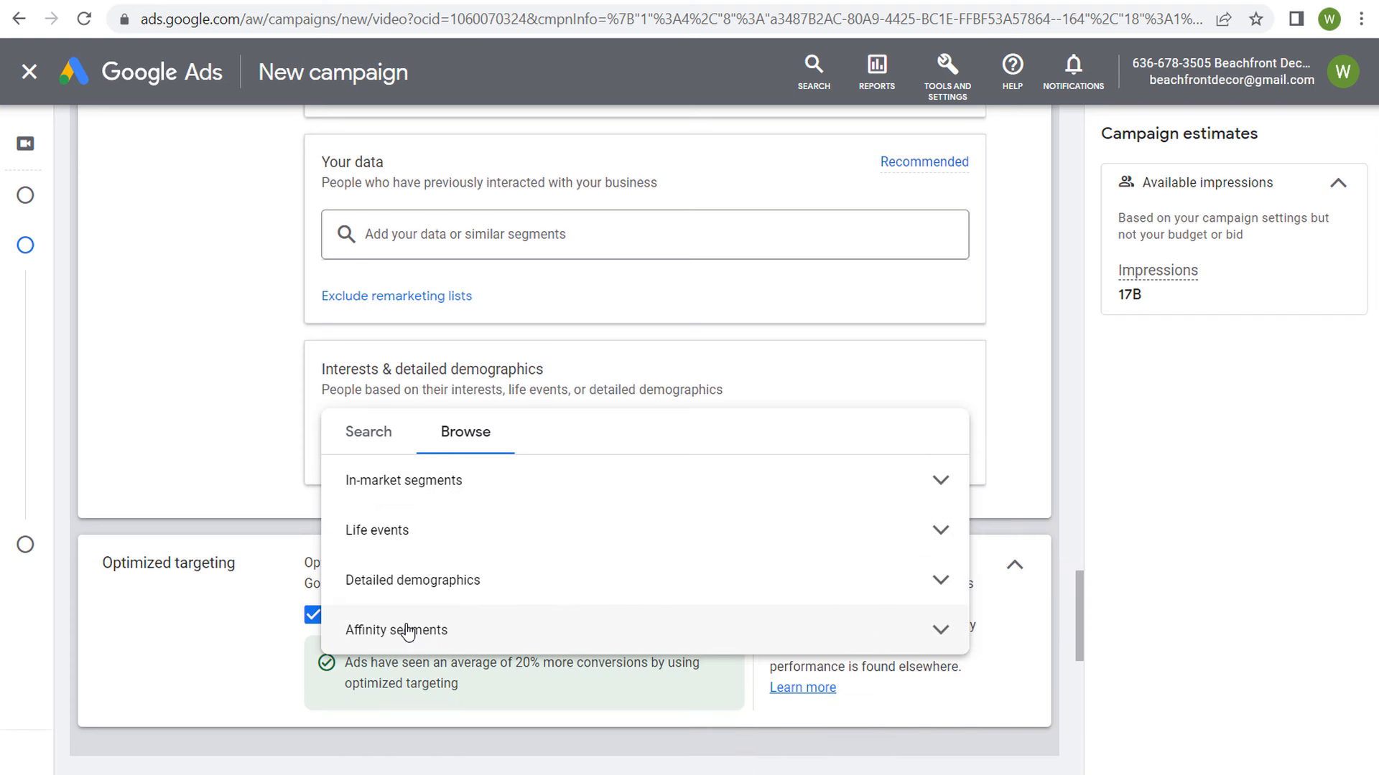
Step: Review the Detailed demographics categories, from Parental Status to Employment, without selecting any
{"action": "left_click", "coordinate": [517, 580]}
{"action": "scroll", "coordinate": [529, 582], "scroll_direction": "down", "scroll_amount": 2}
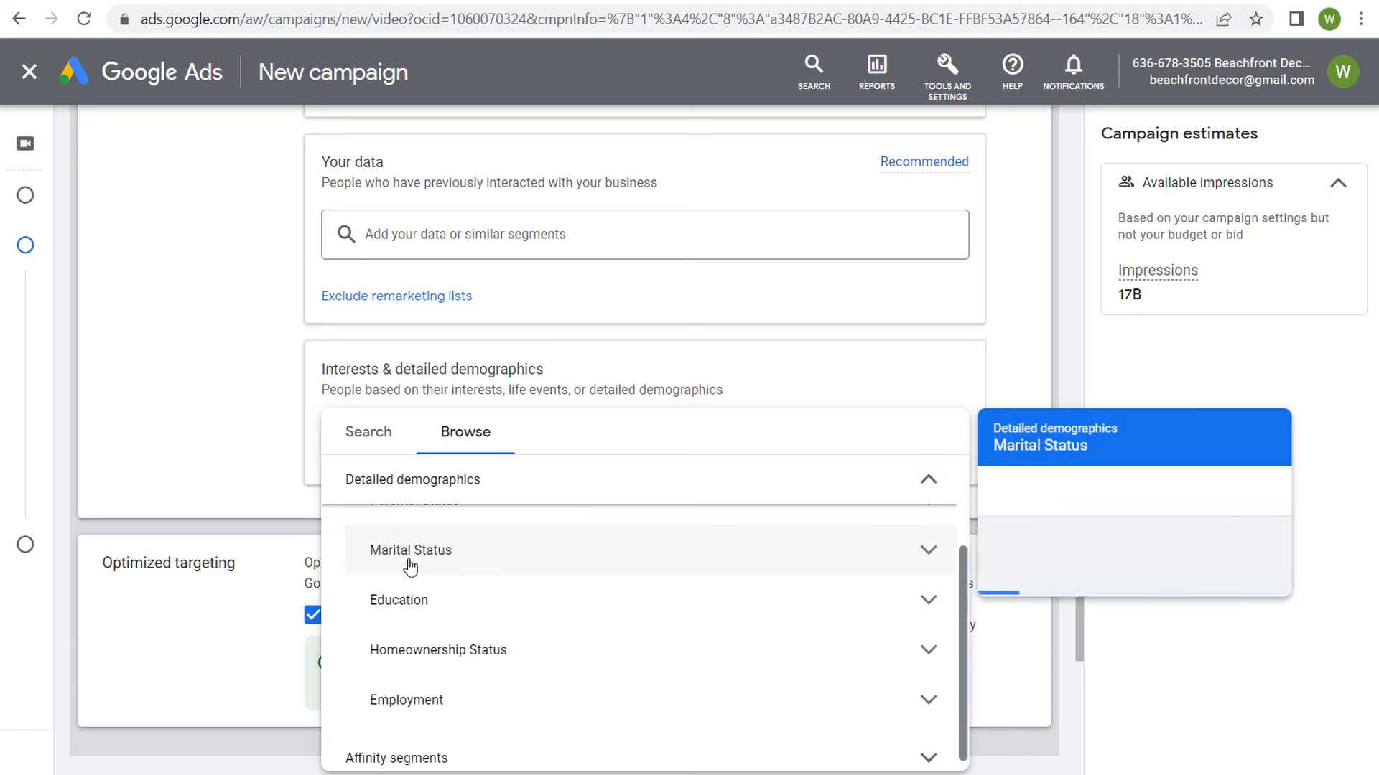
{"action": "scroll", "coordinate": [412, 589], "scroll_direction": "up", "scroll_amount": 2}
{"action": "scroll", "coordinate": [425, 693], "scroll_direction": "down", "scroll_amount": 2}
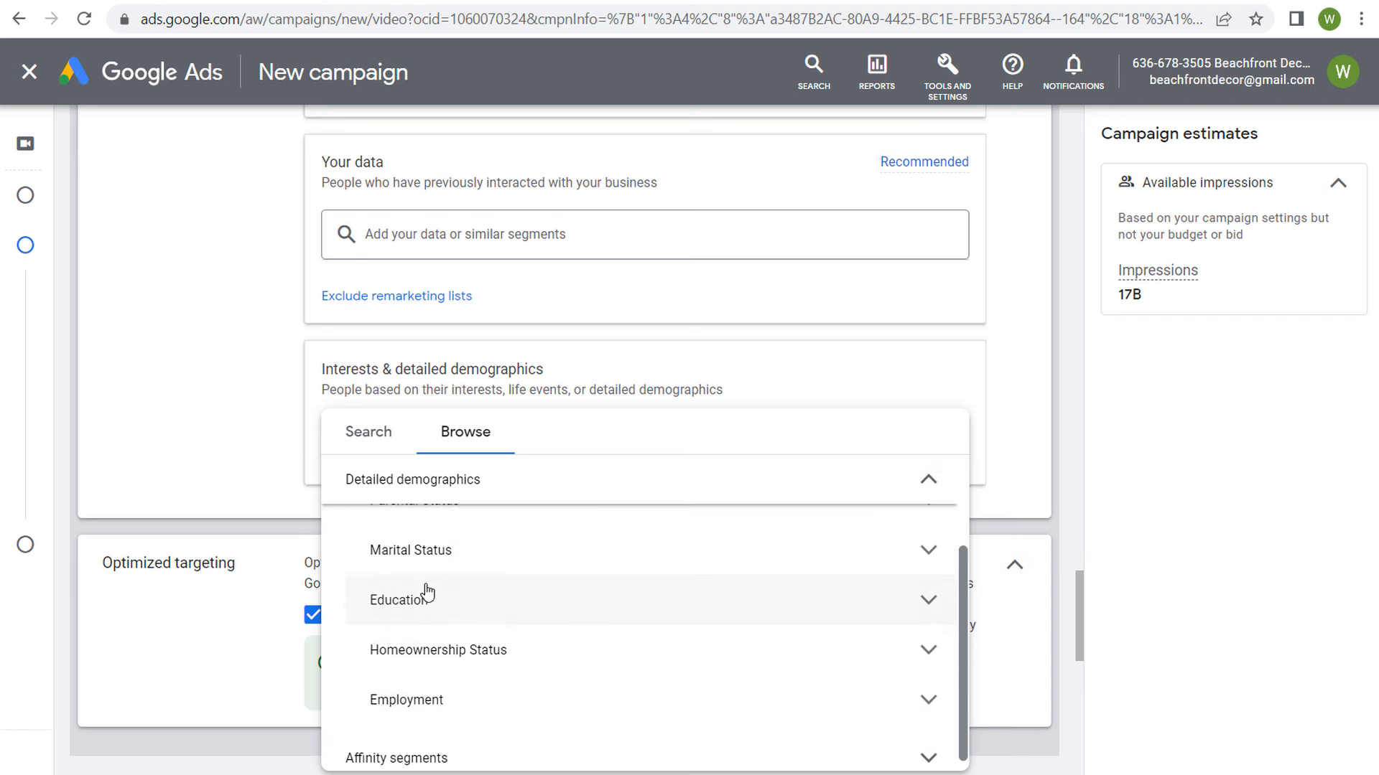
{"action": "mouse_move", "coordinate": [543, 661]}
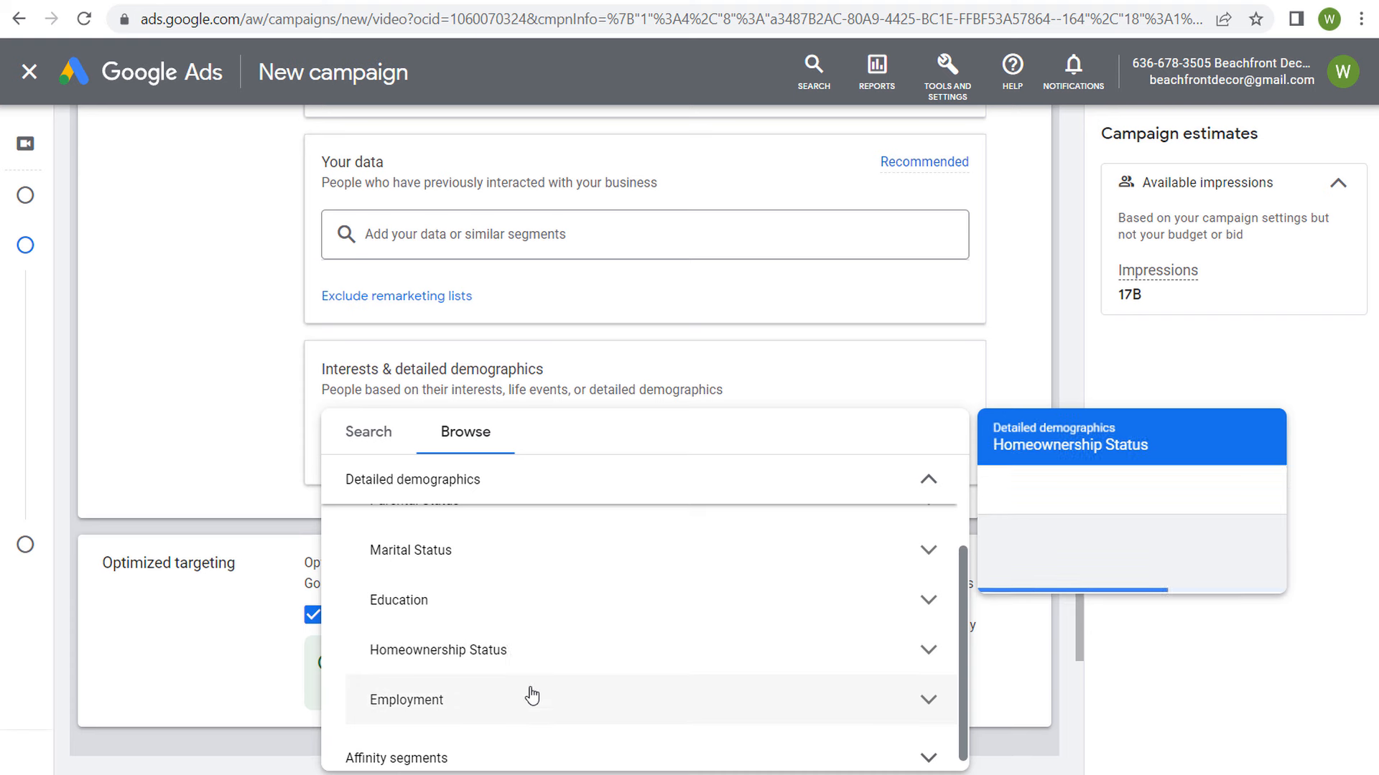
{"action": "scroll", "coordinate": [553, 632], "scroll_direction": "up", "scroll_amount": 2}
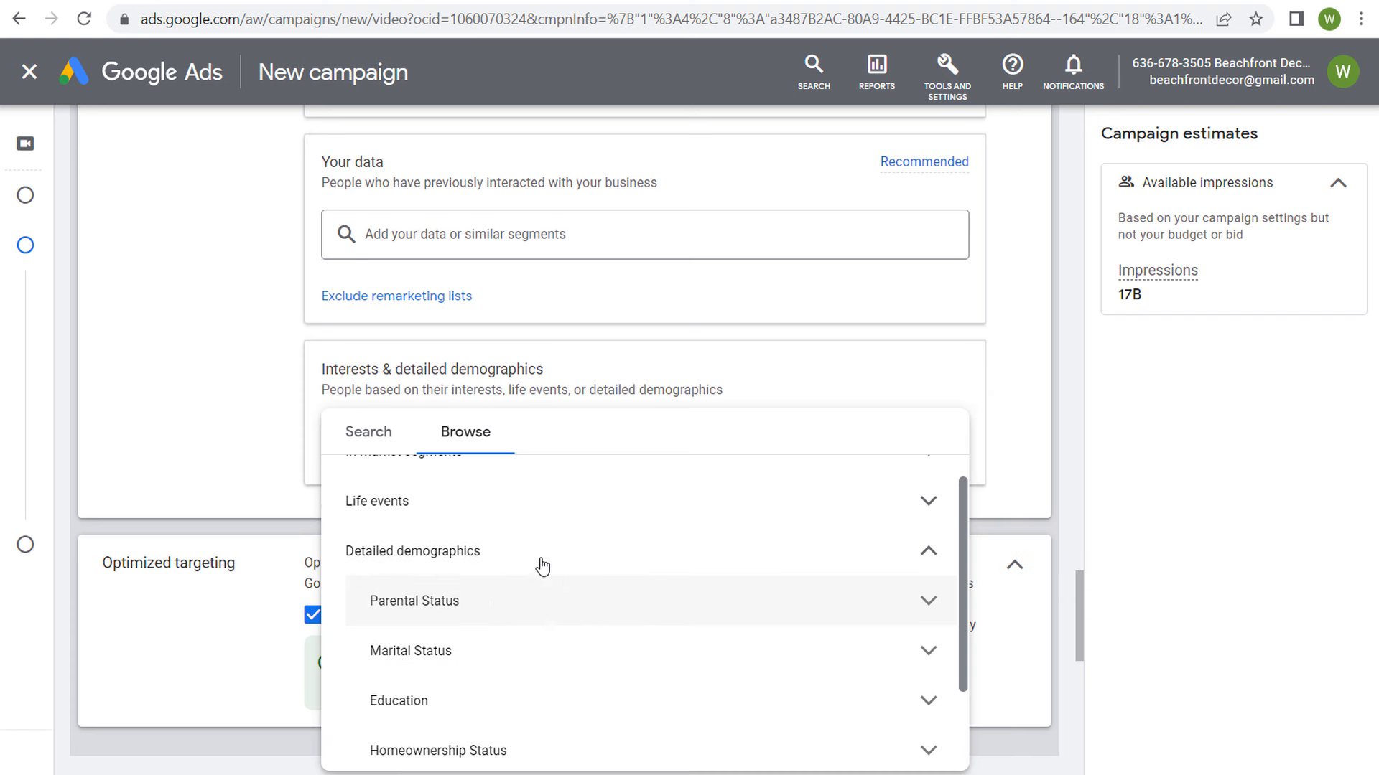
{"action": "left_click", "coordinate": [600, 568]}
Step: Look through the Life events segments, including Business Creation, College Graduation and Home Renovation, without selecting any
{"action": "left_click", "coordinate": [511, 544]}
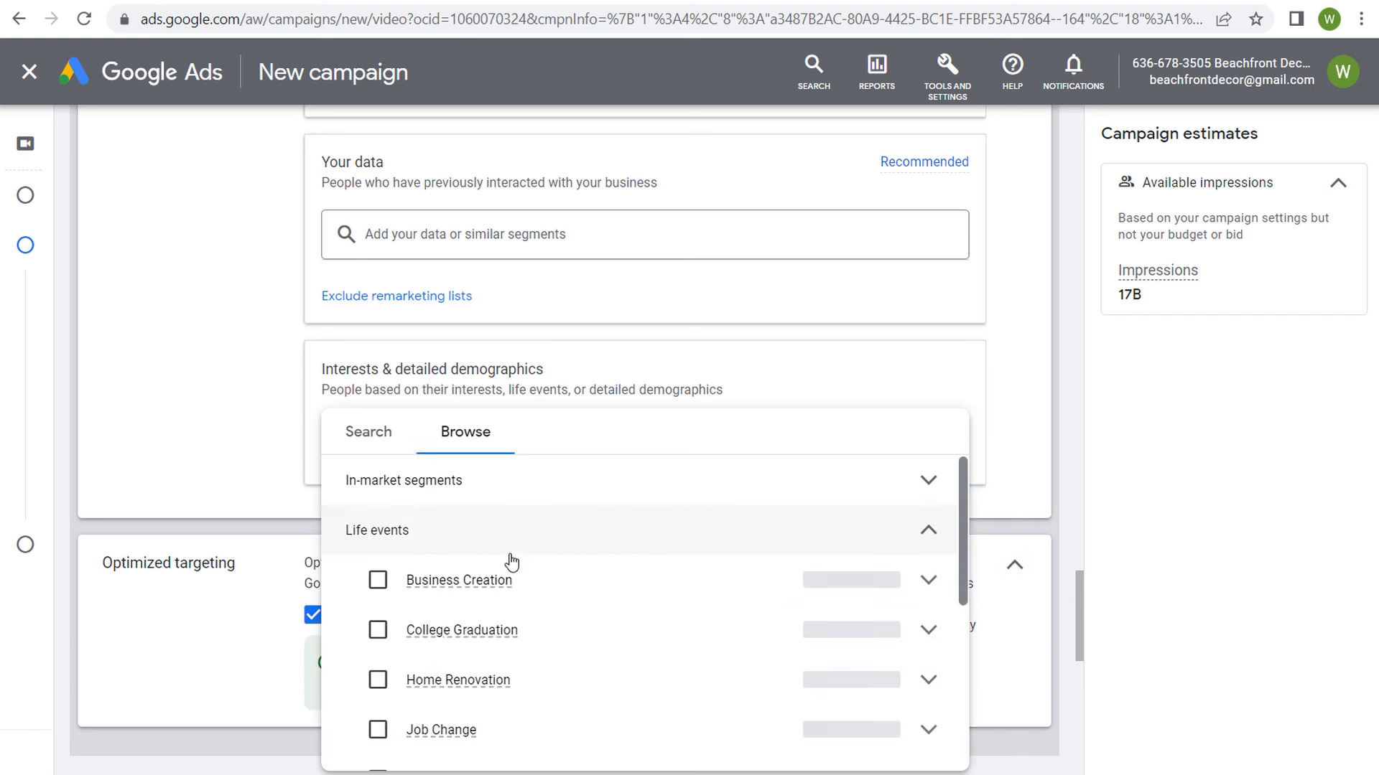
{"action": "mouse_move", "coordinate": [571, 591]}
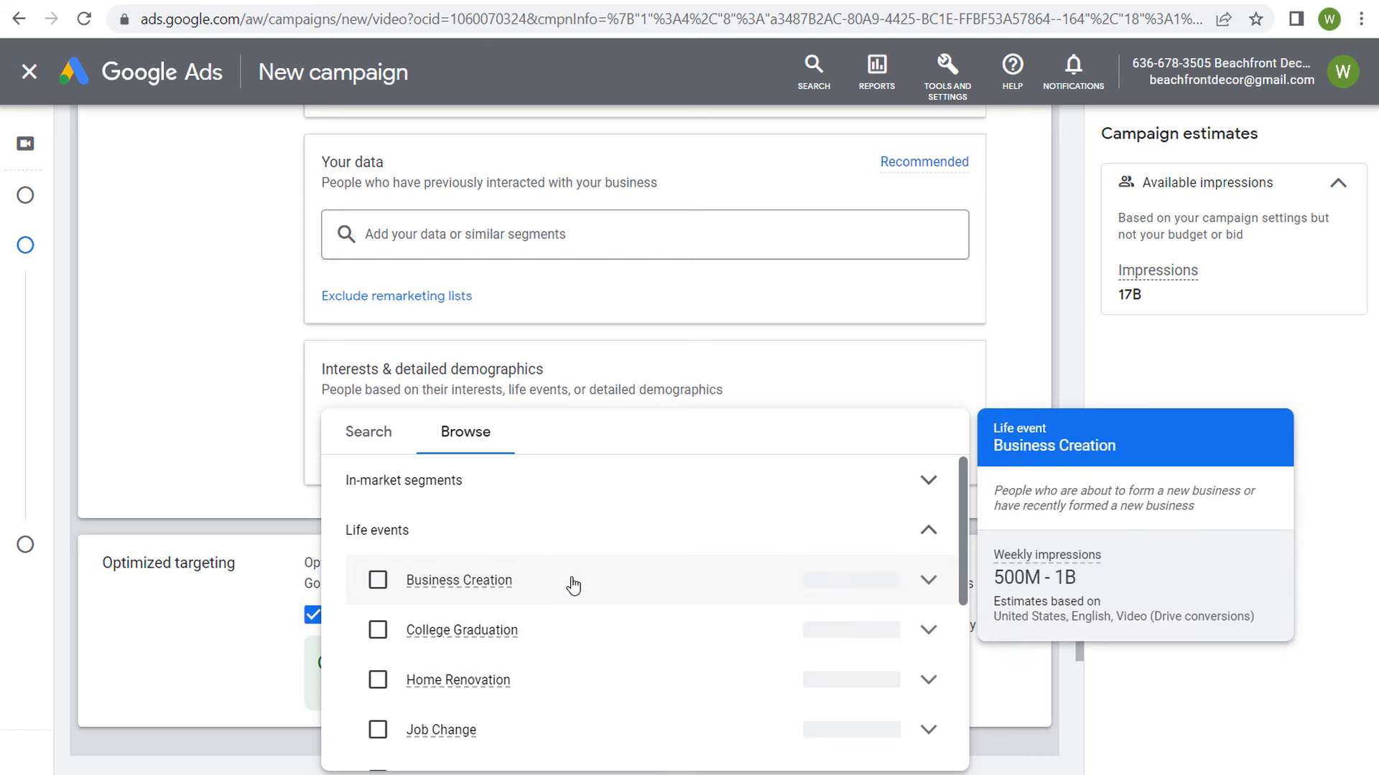
{"action": "mouse_move", "coordinate": [564, 636]}
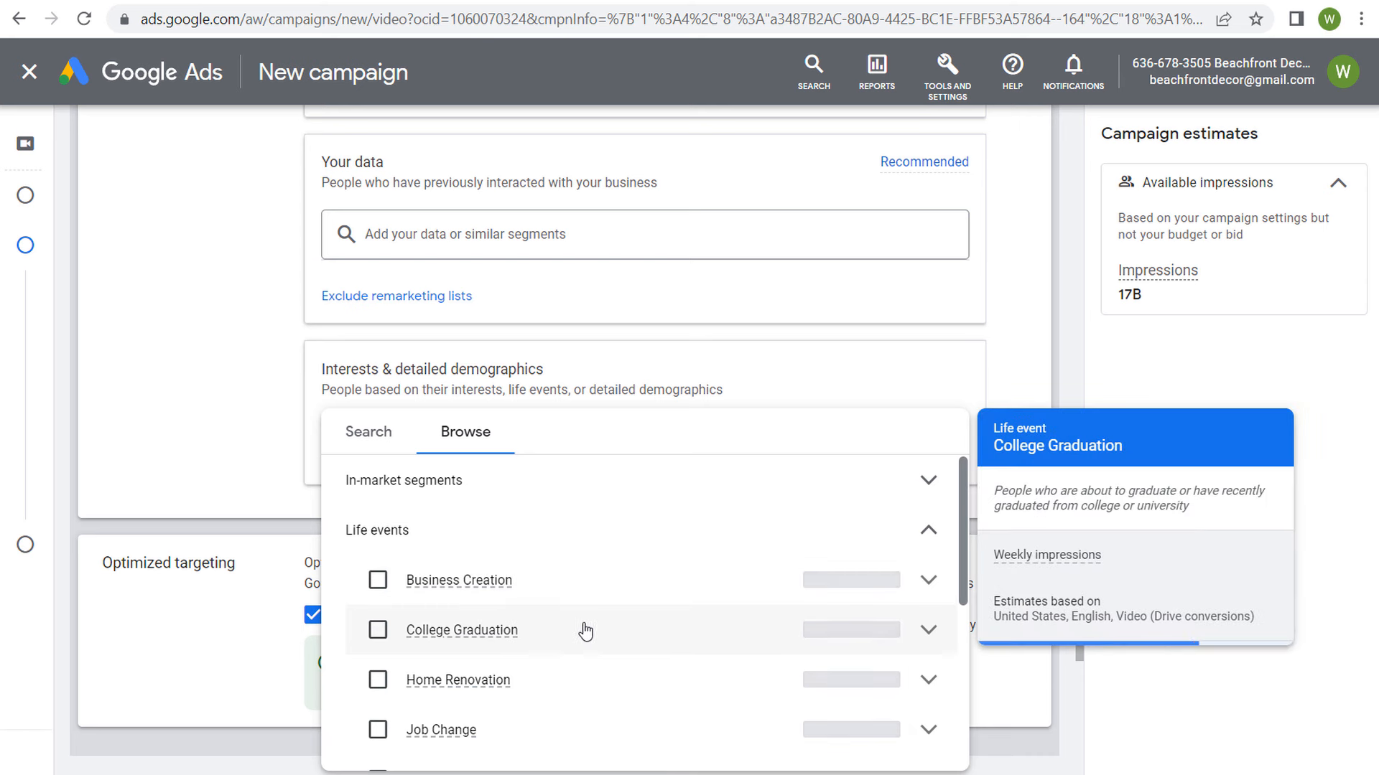
{"action": "mouse_move", "coordinate": [582, 686]}
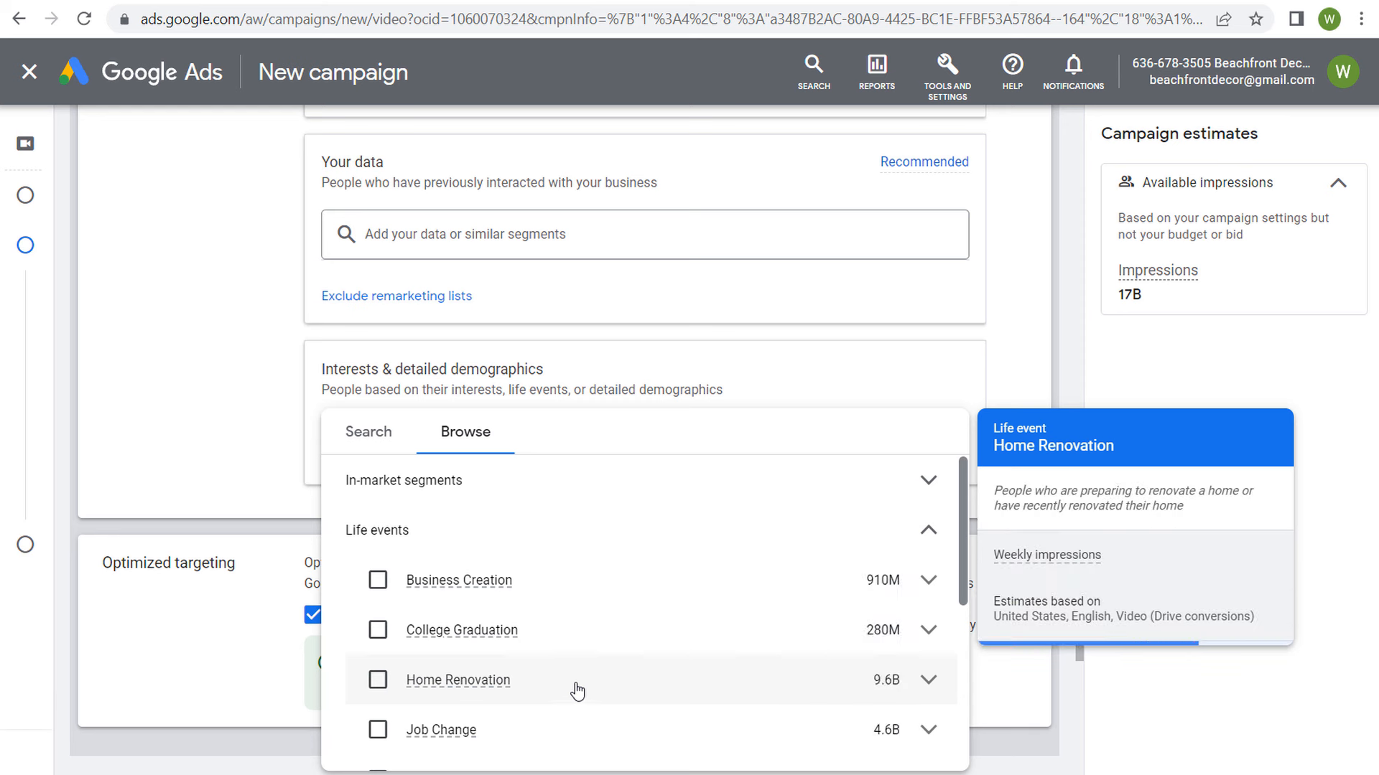
{"action": "left_click", "coordinate": [531, 535]}
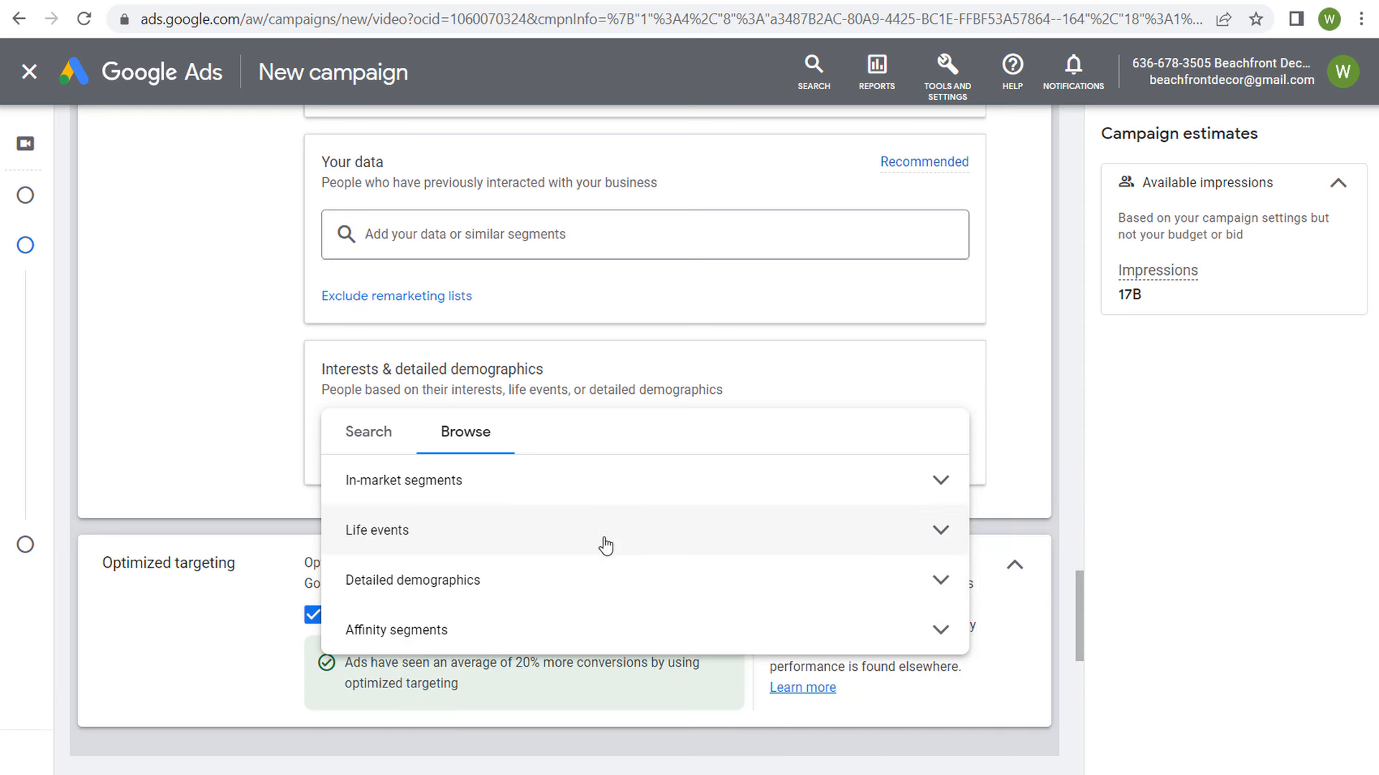
Step: Explore the In-market segments, inspecting the Motor Vehicles subcategories under Autos & Vehicles
{"action": "left_click", "coordinate": [607, 486]}
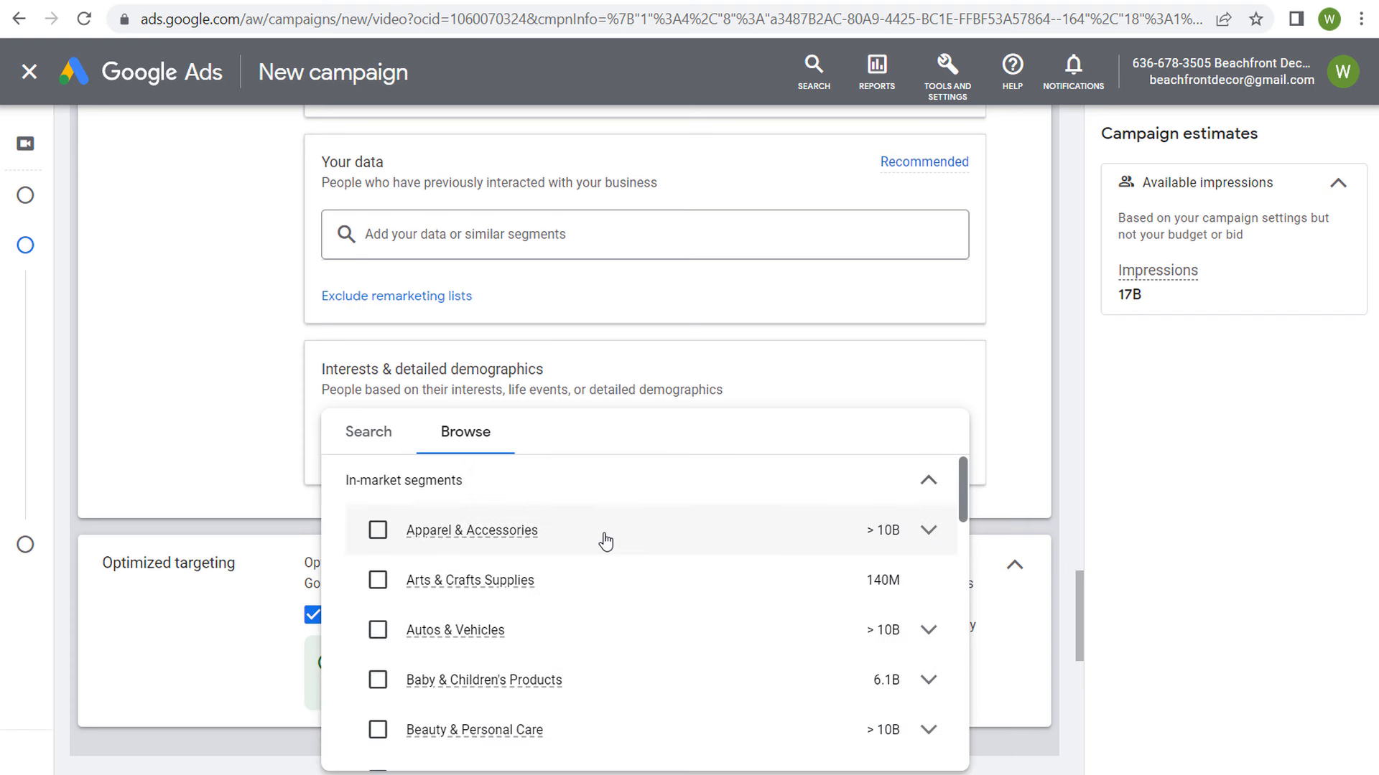
{"action": "mouse_move", "coordinate": [607, 545]}
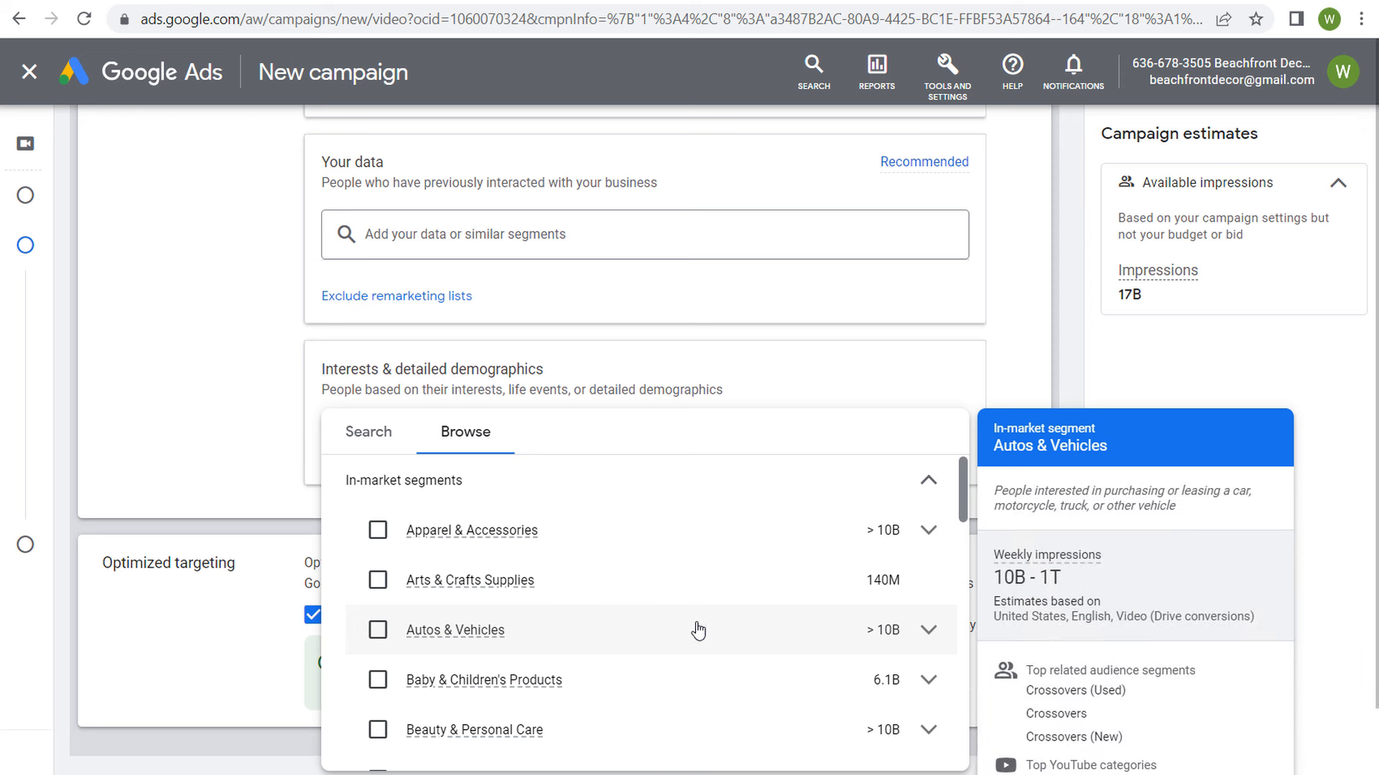
{"action": "left_click", "coordinate": [928, 629]}
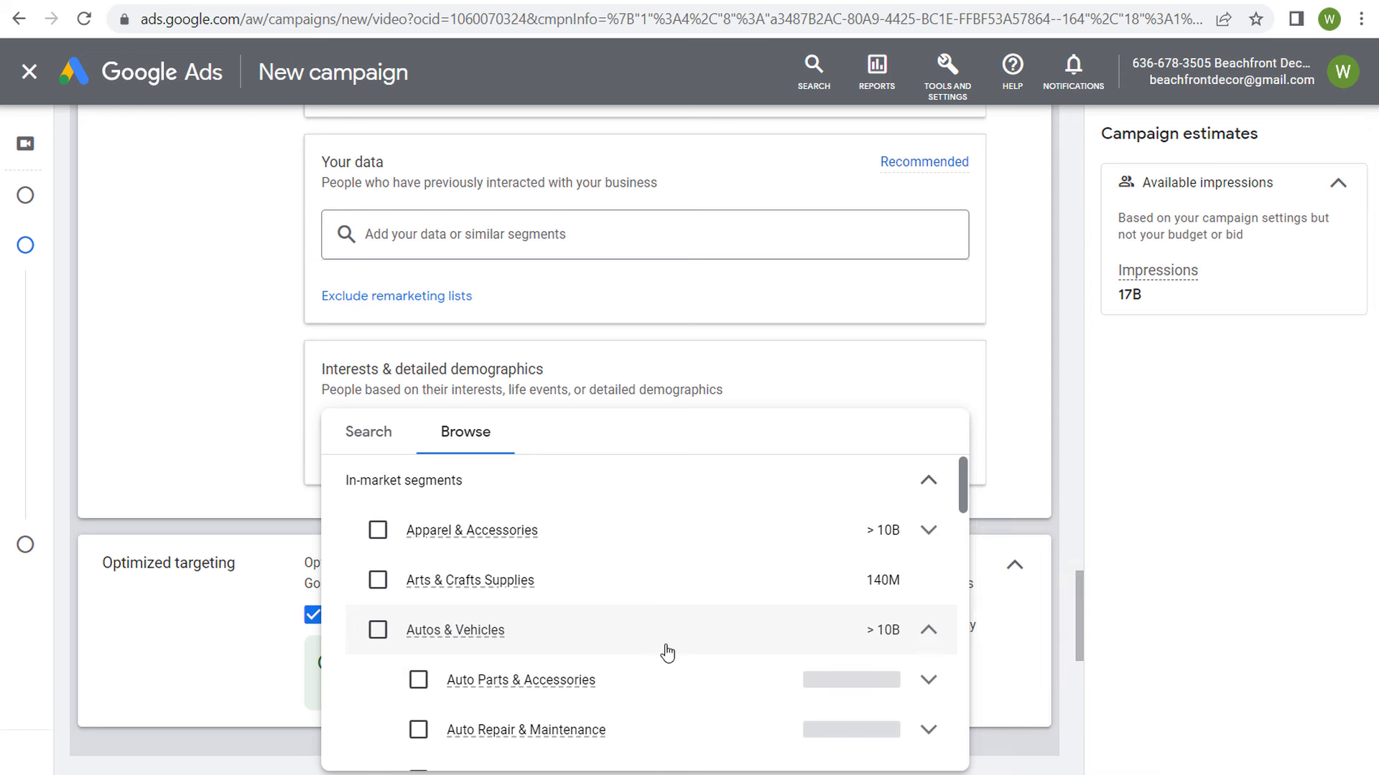
{"action": "scroll", "coordinate": [665, 649], "scroll_direction": "down", "scroll_amount": 2}
{"action": "left_click", "coordinate": [929, 651]}
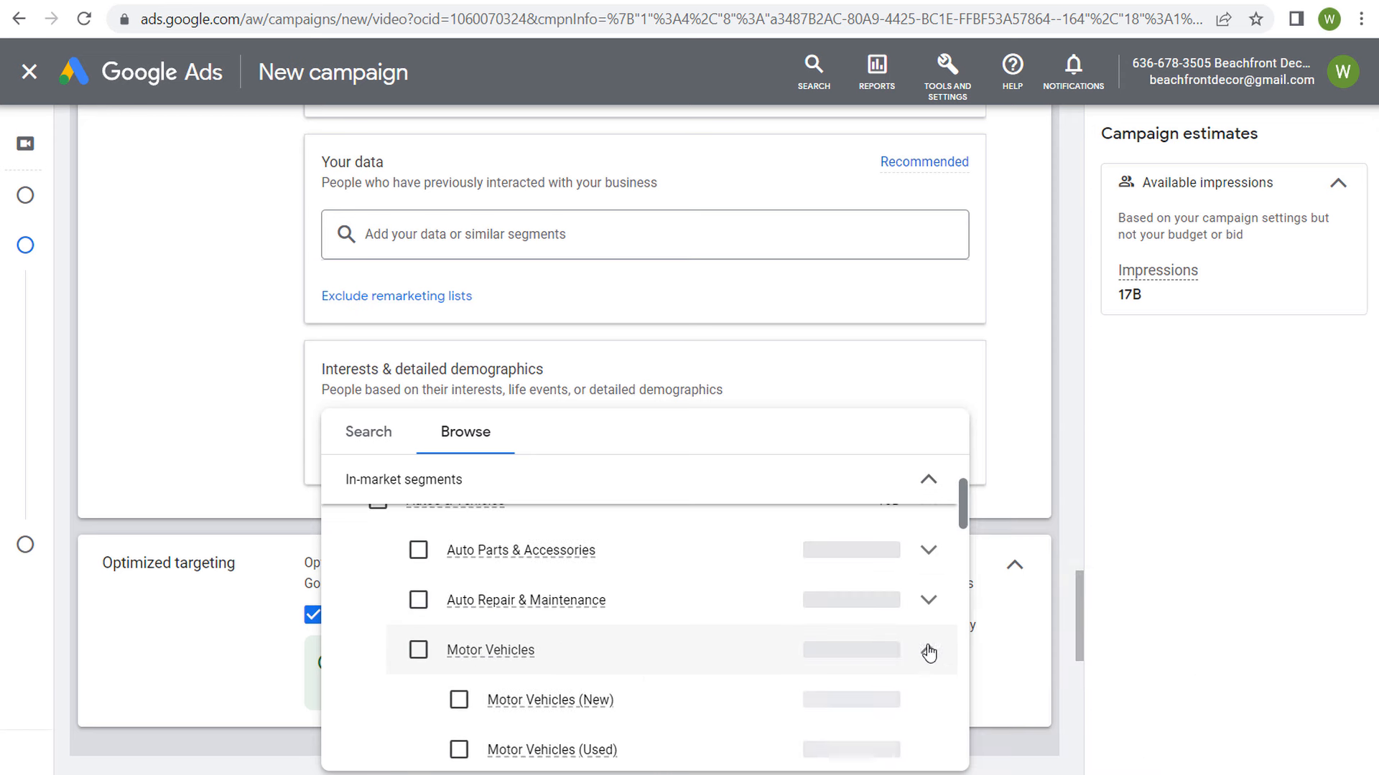
{"action": "scroll", "coordinate": [690, 689], "scroll_direction": "down", "scroll_amount": 2}
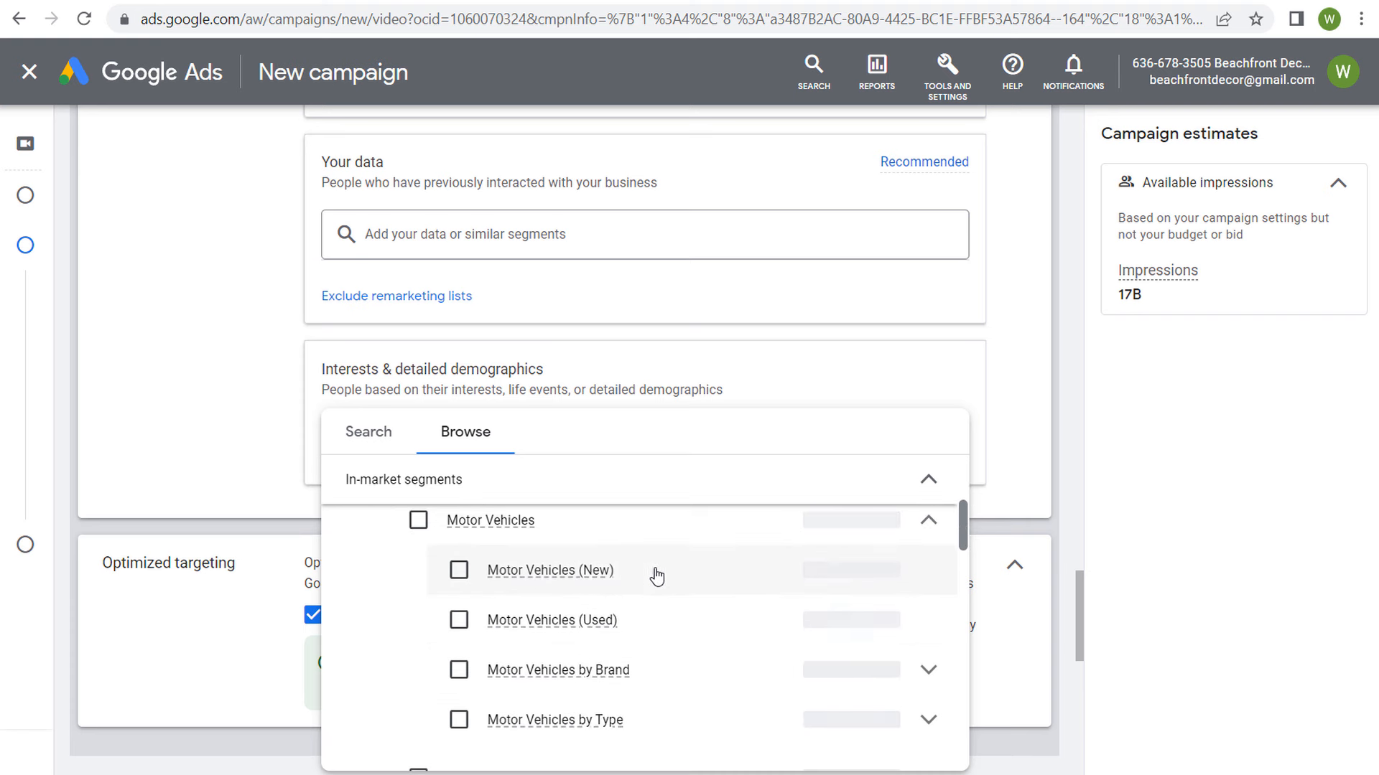
{"action": "mouse_move", "coordinate": [677, 575]}
{"action": "scroll", "coordinate": [691, 579], "scroll_direction": "up", "scroll_amount": 4}
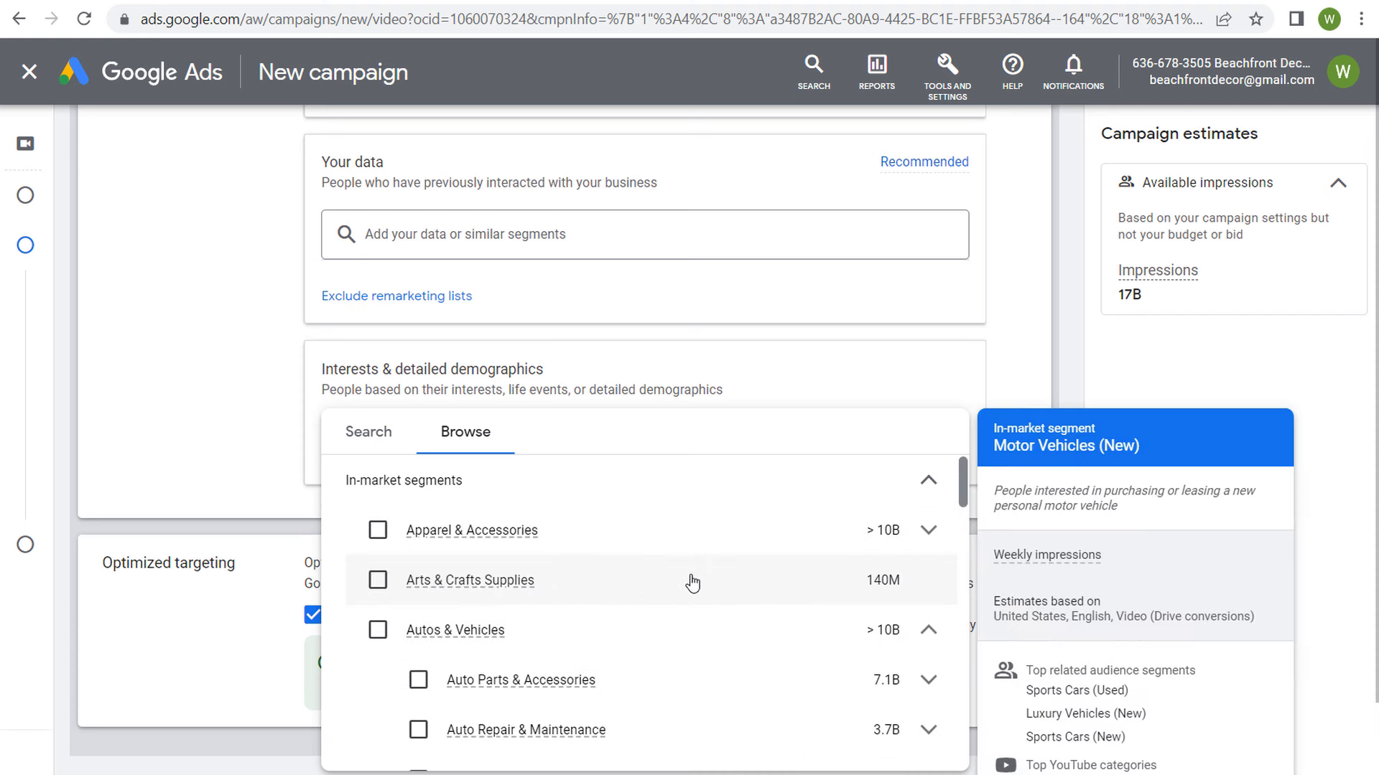
{"action": "scroll", "coordinate": [662, 610], "scroll_direction": "down", "scroll_amount": 3}
{"action": "scroll", "coordinate": [648, 615], "scroll_direction": "up", "scroll_amount": 2}
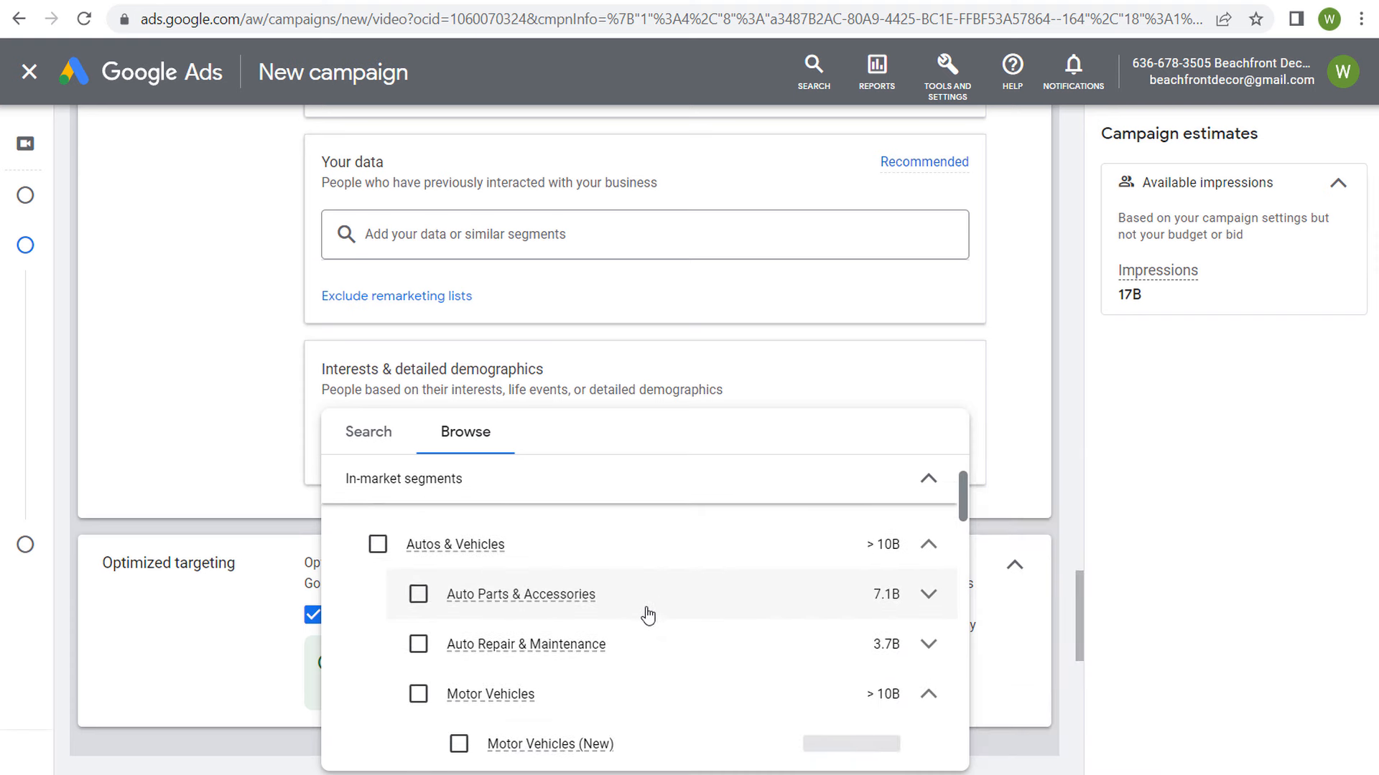
Step: Search Interests & detailed demographics for "halloween" and add the Halloween Decorations in-market segment
{"action": "left_click", "coordinate": [385, 431]}
{"action": "type", "text": "halloween"}
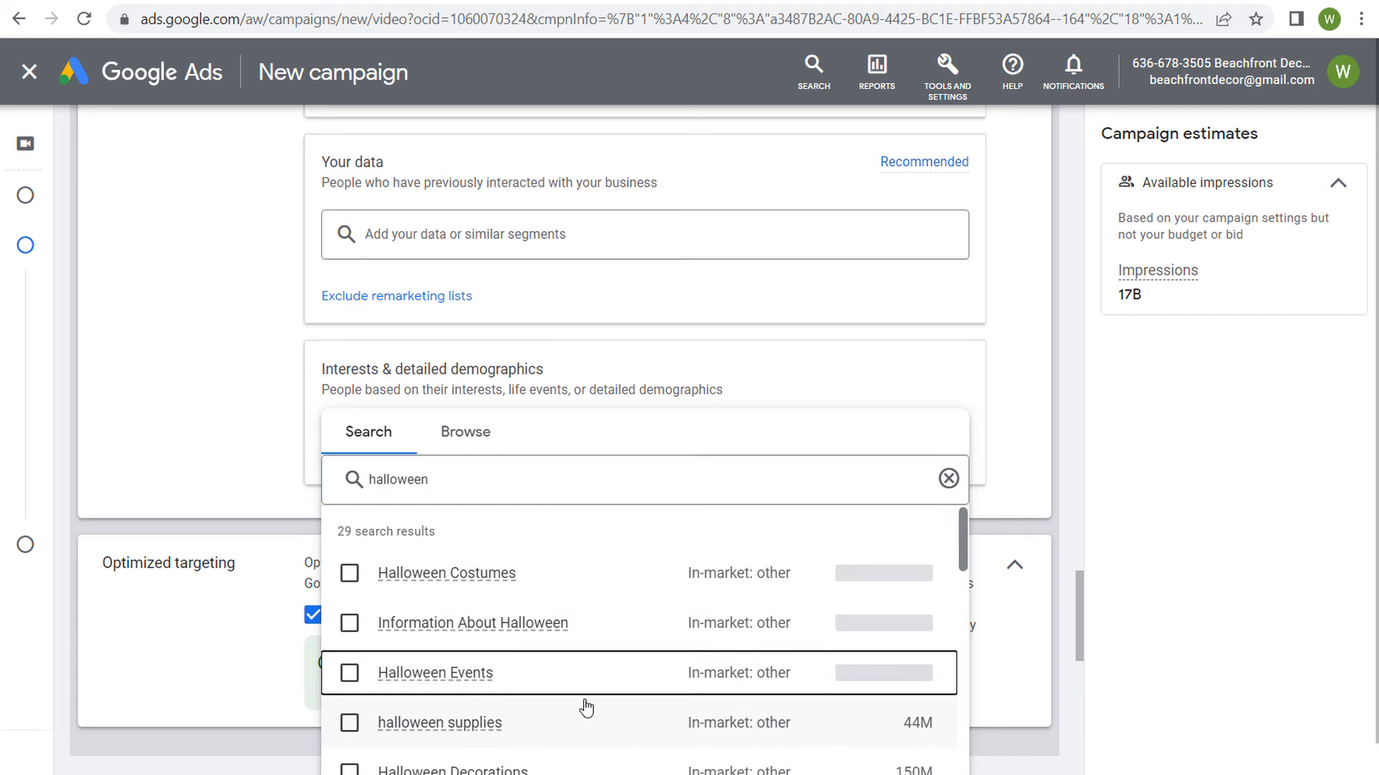
{"action": "scroll", "coordinate": [647, 675], "scroll_direction": "down", "scroll_amount": 2}
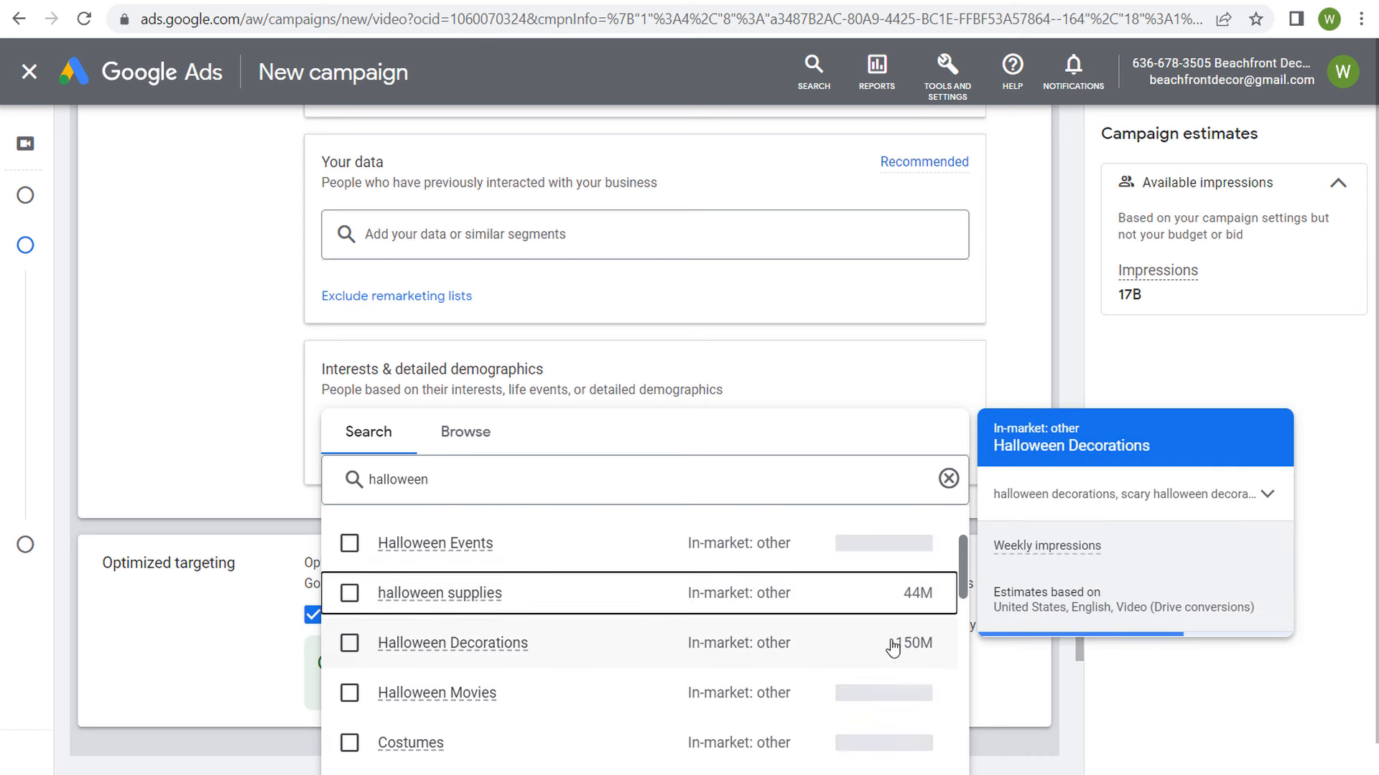
{"action": "left_click", "coordinate": [349, 644]}
{"action": "left_click", "coordinate": [185, 434]}
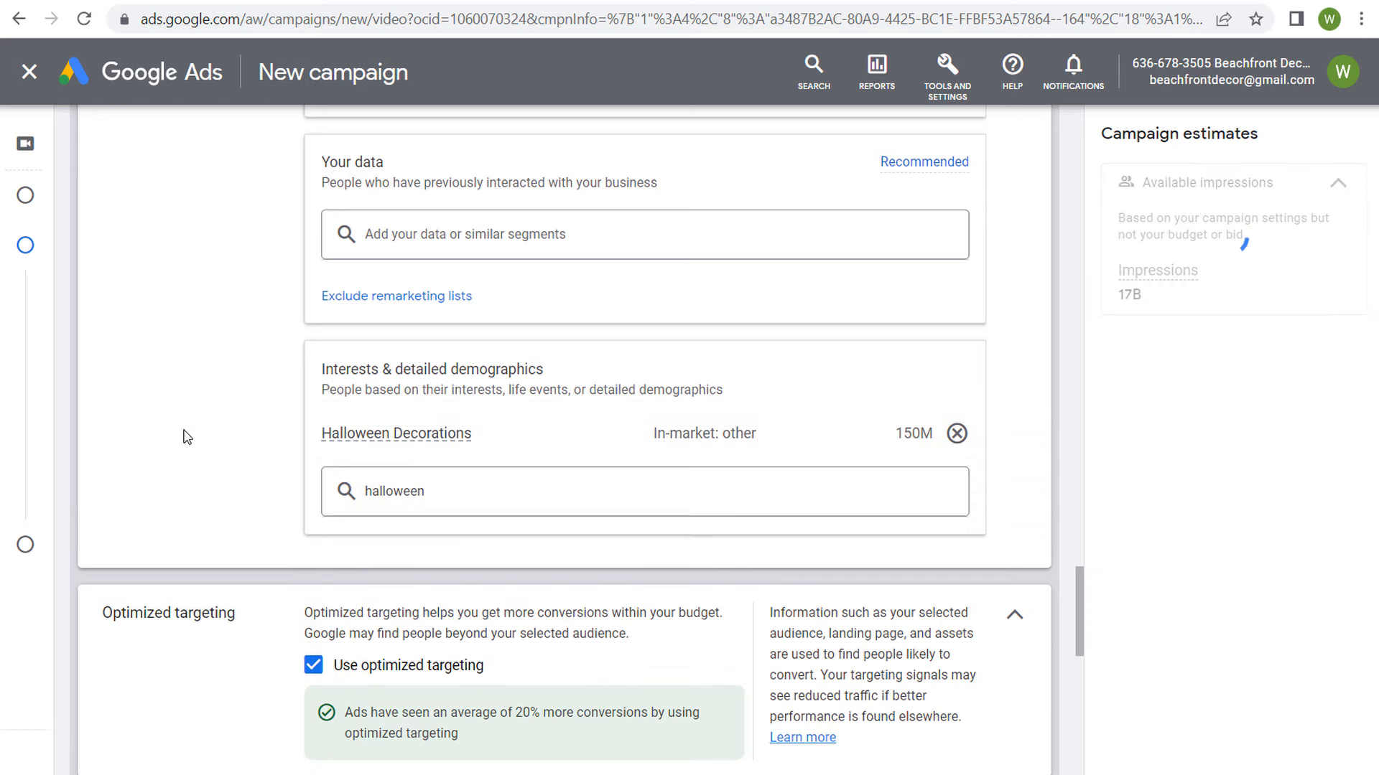
{"action": "scroll", "coordinate": [191, 387], "scroll_direction": "up", "scroll_amount": 5}
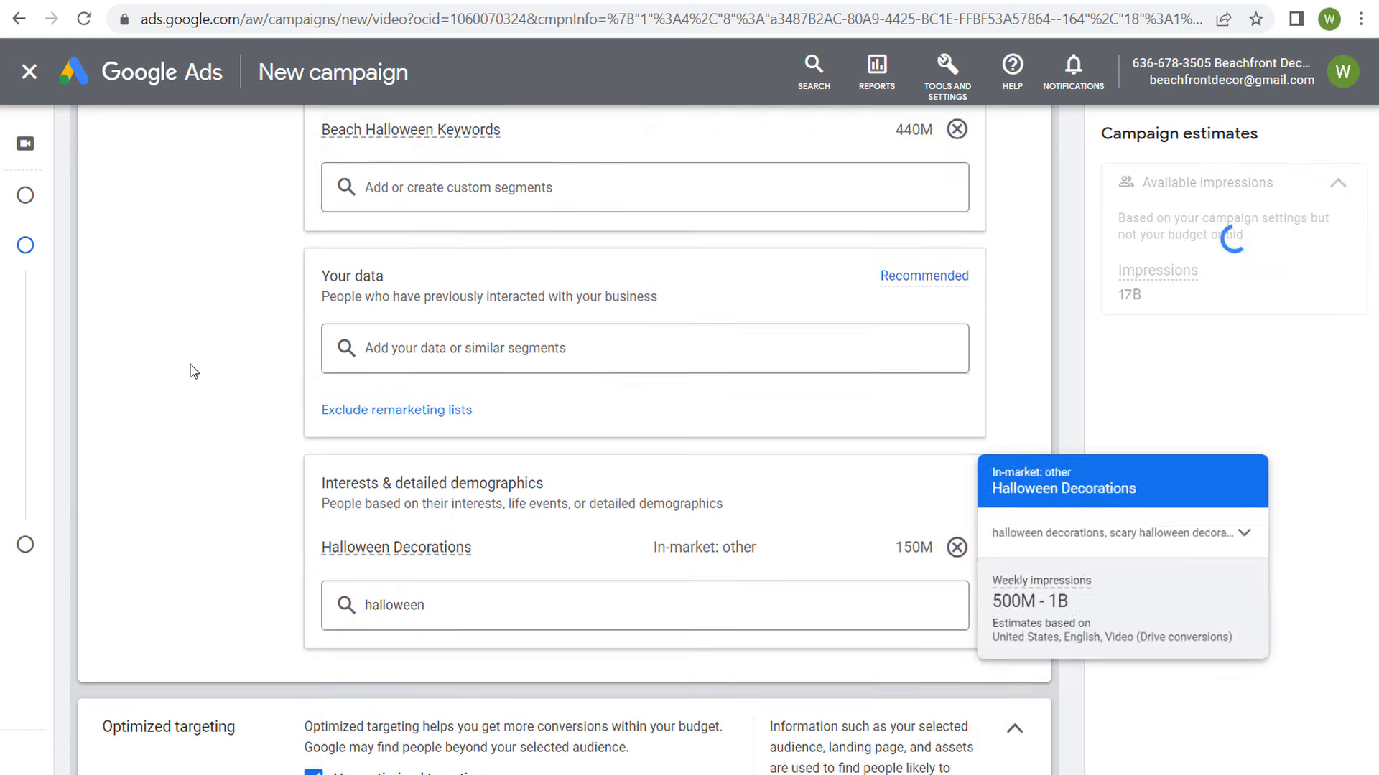
{"action": "scroll", "coordinate": [179, 338], "scroll_direction": "down", "scroll_amount": 2}
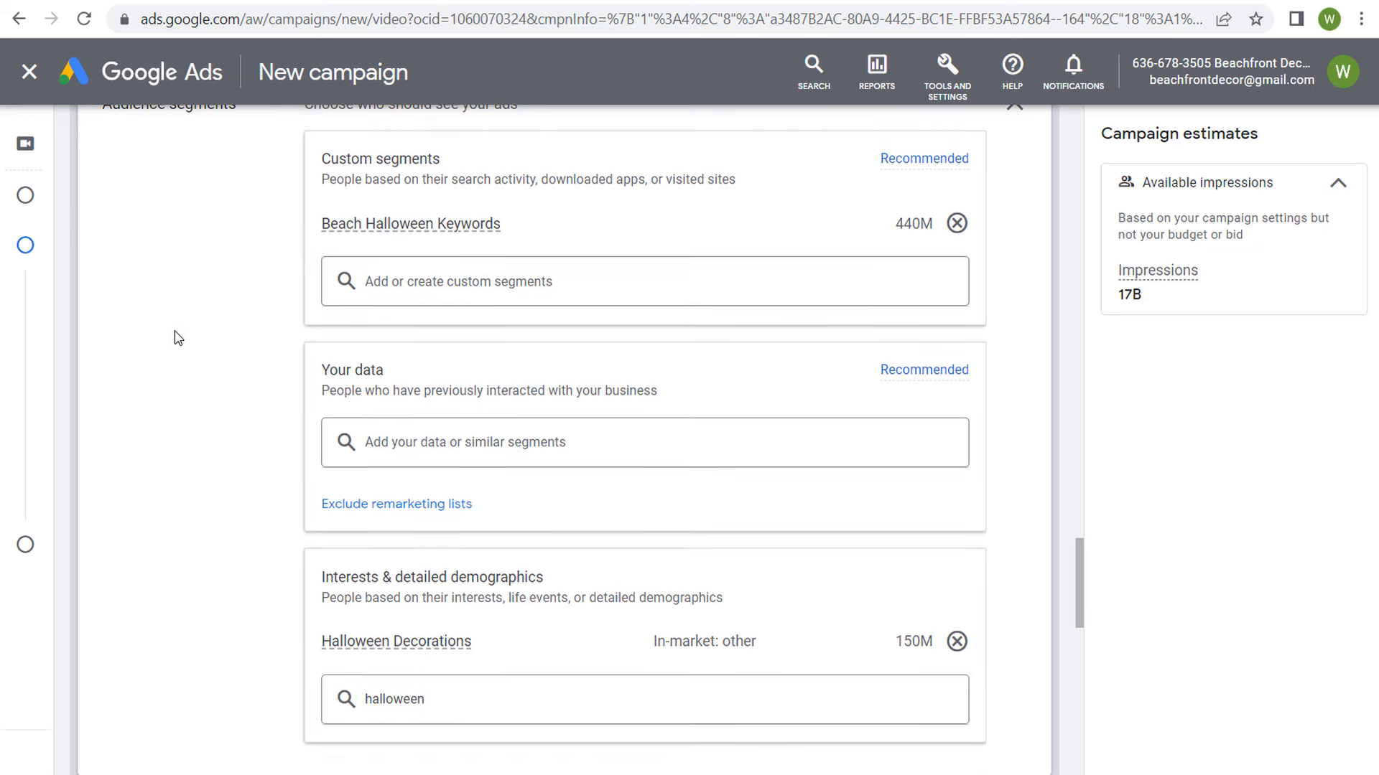
{"action": "scroll", "coordinate": [218, 293], "scroll_direction": "down", "scroll_amount": 6}
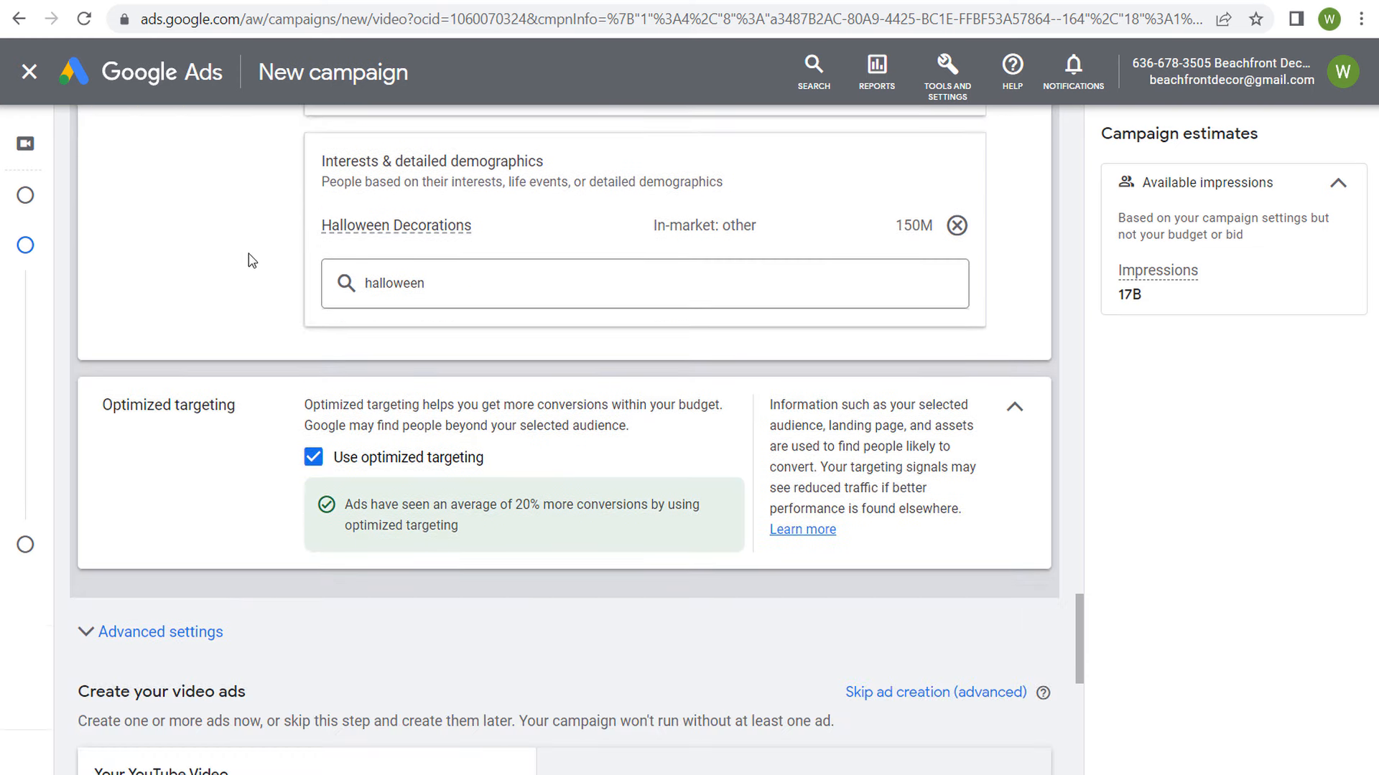
Step: Add the All Users of Beachfront Decor website visitors segment to the campaign's Your data audience
{"action": "scroll", "coordinate": [287, 244], "scroll_direction": "up", "scroll_amount": 3}
{"action": "scroll", "coordinate": [302, 237], "scroll_direction": "up", "scroll_amount": 1}
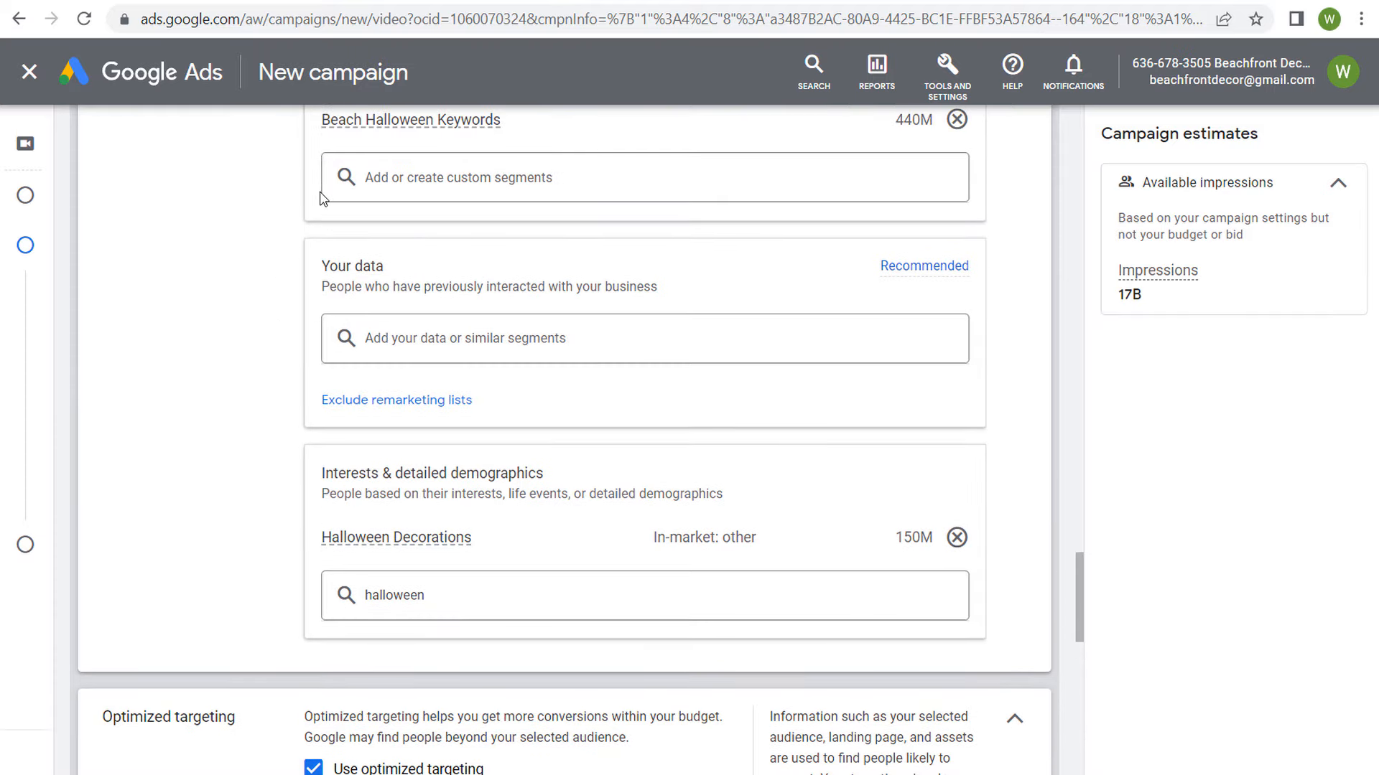
{"action": "scroll", "coordinate": [187, 319], "scroll_direction": "up", "scroll_amount": 1}
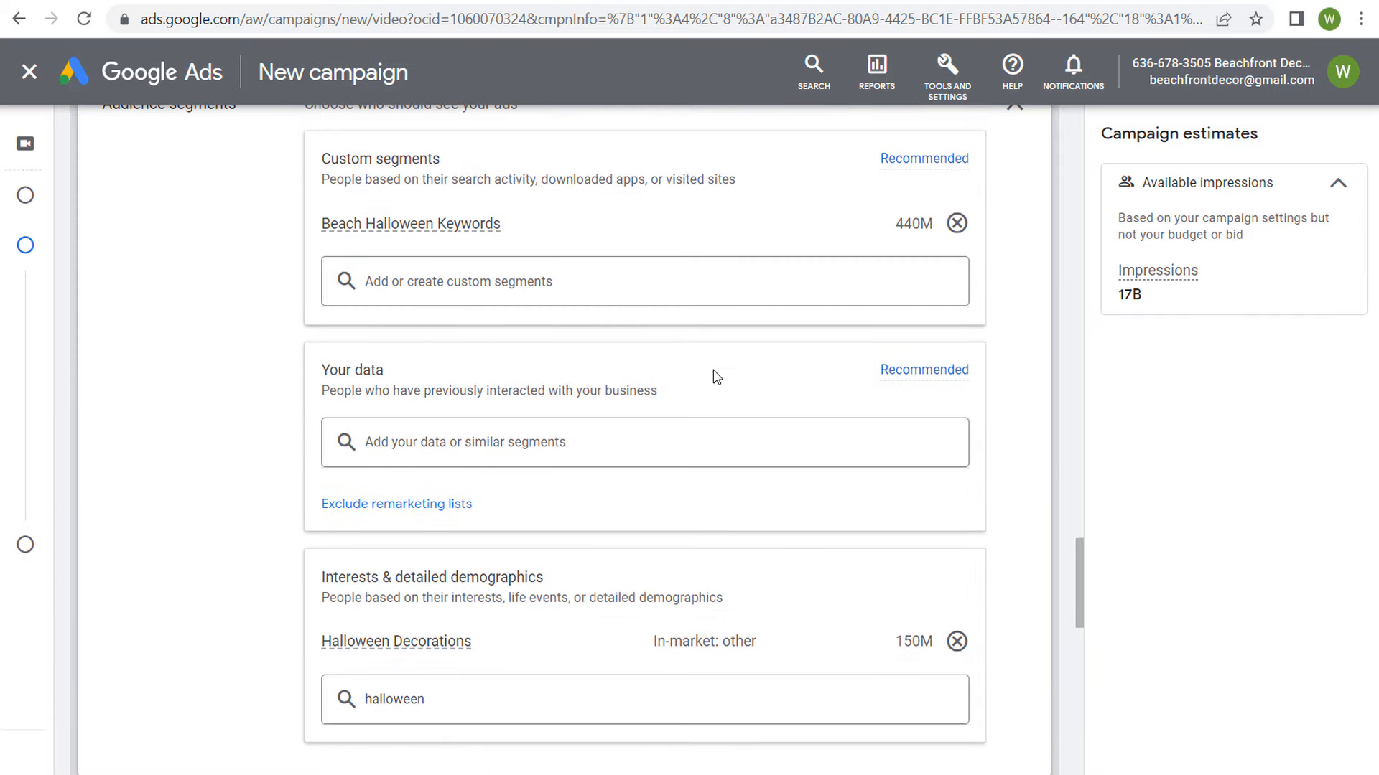
{"action": "scroll", "coordinate": [316, 301], "scroll_direction": "down", "scroll_amount": 2}
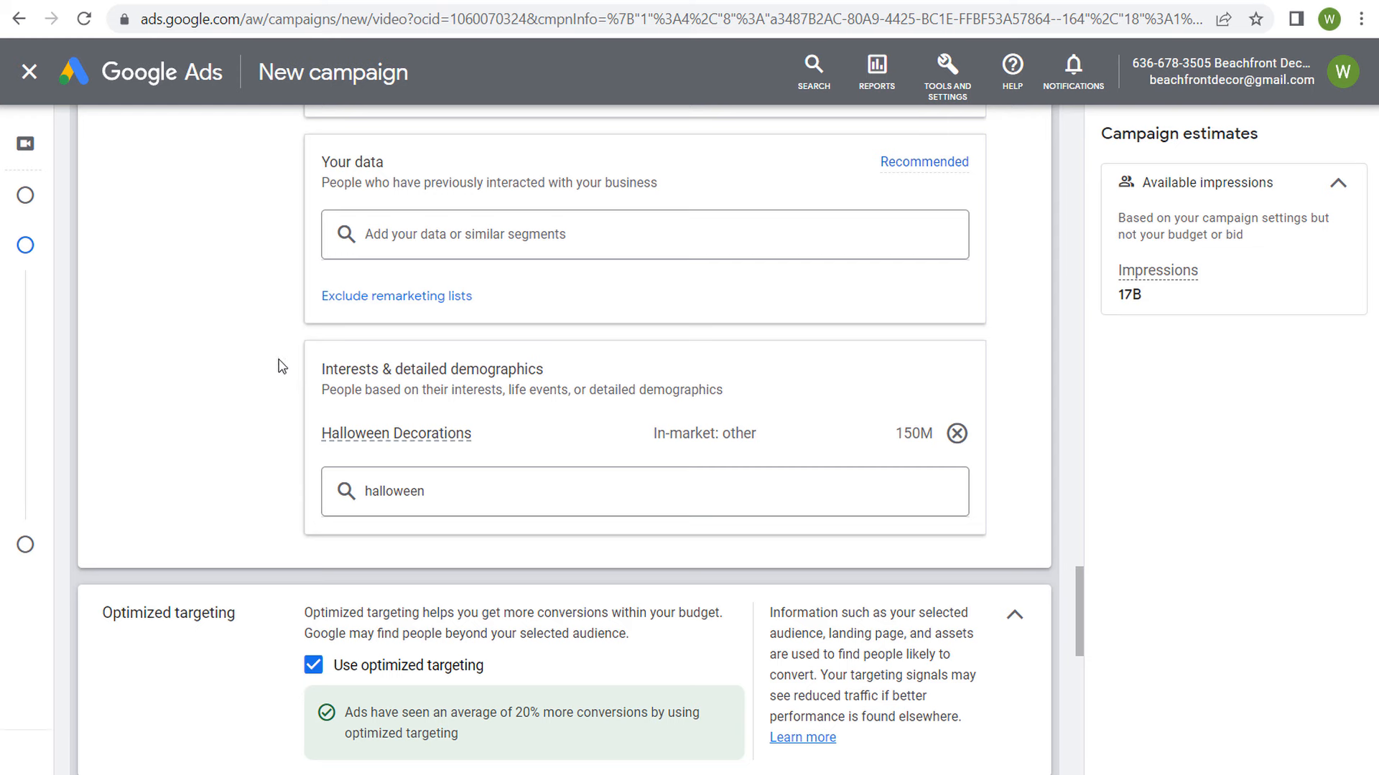
{"action": "scroll", "coordinate": [273, 338], "scroll_direction": "up", "scroll_amount": 1}
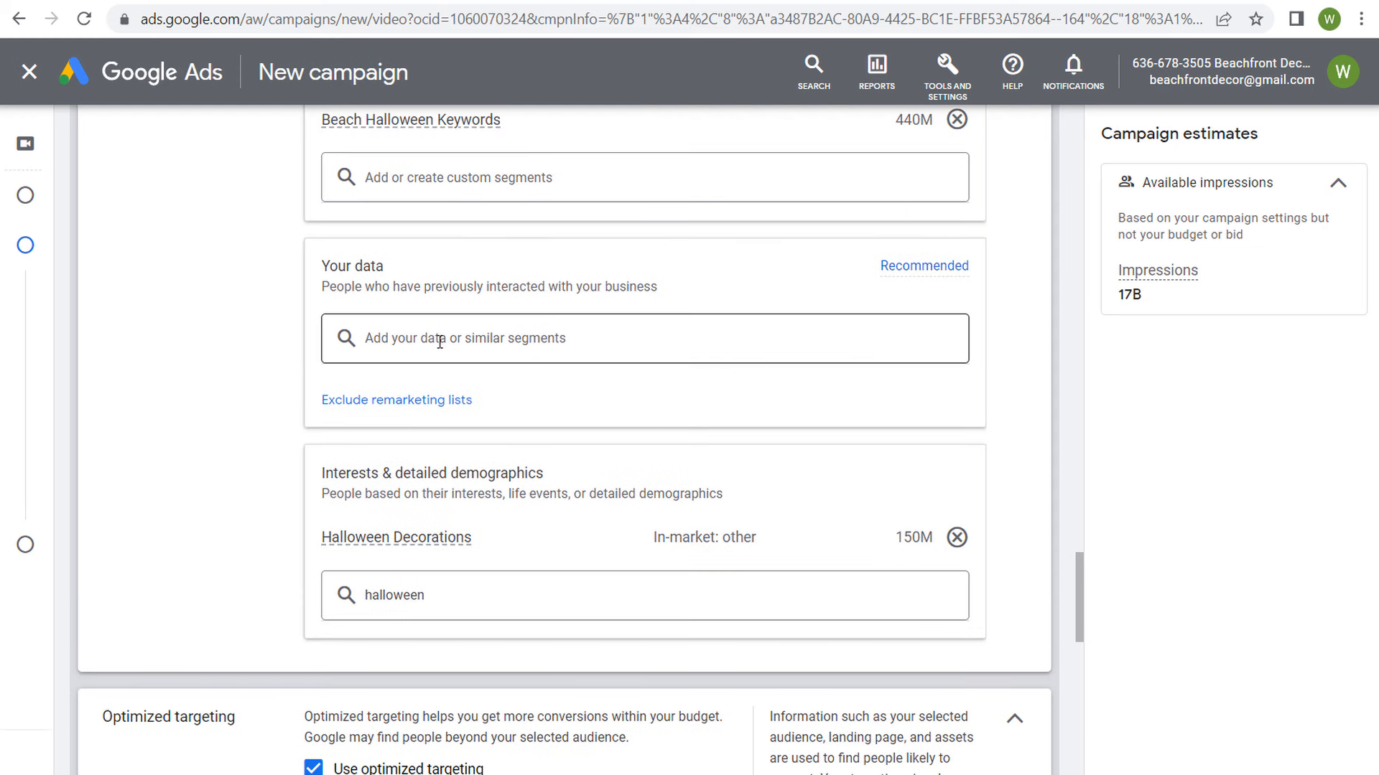
{"action": "left_click", "coordinate": [440, 343]}
{"action": "left_click", "coordinate": [442, 347]}
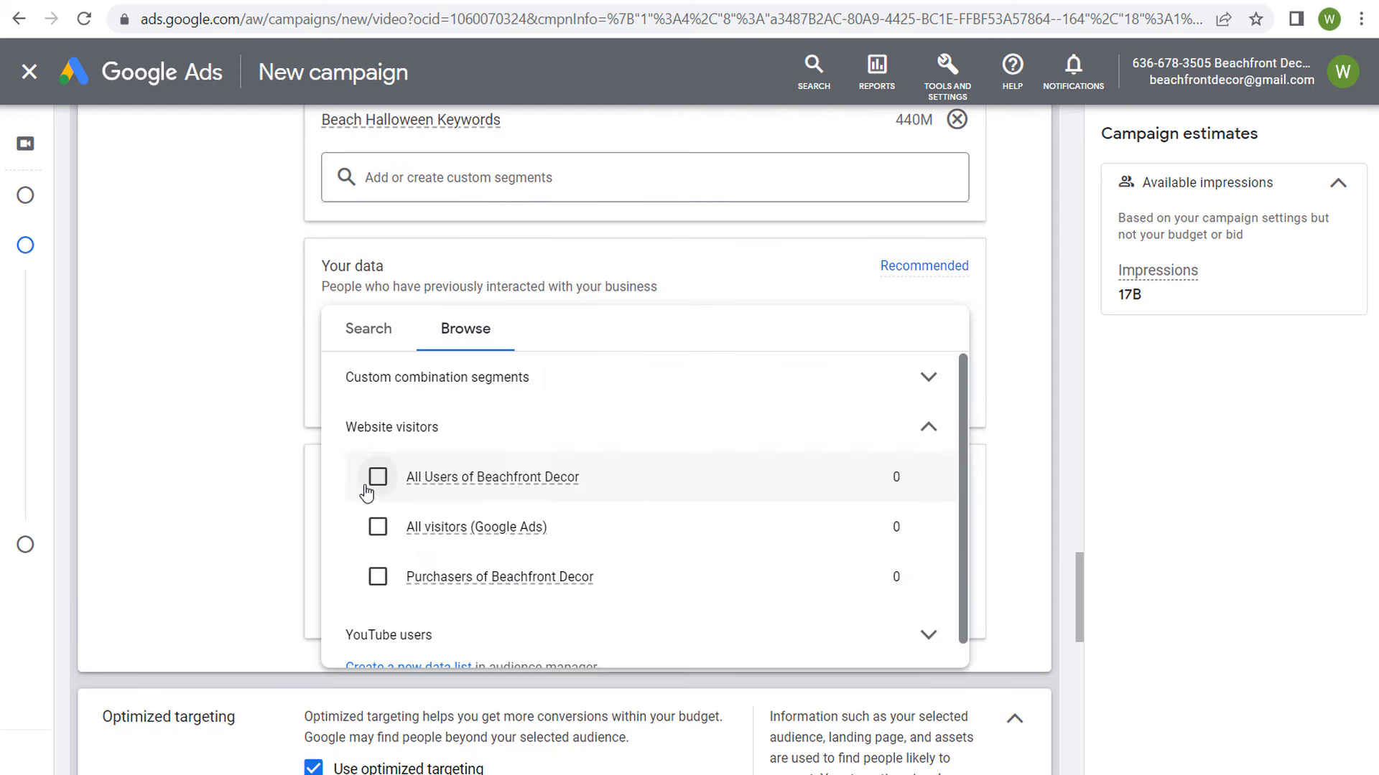
{"action": "left_click", "coordinate": [375, 479]}
{"action": "left_click", "coordinate": [227, 316]}
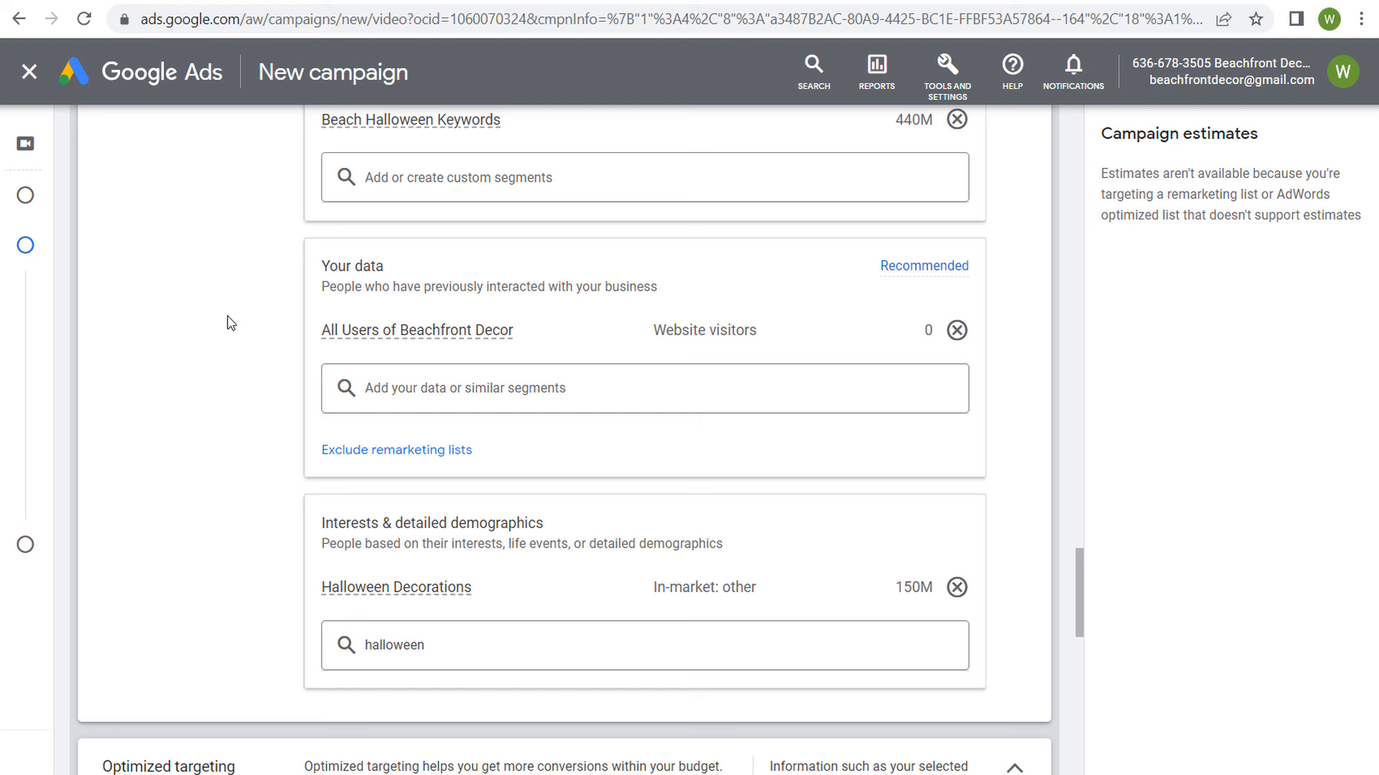
Step: Inspect the details of the selected Beach Halloween Keywords, Halloween Decorations and All Users of Beachfront Decor audience segments
{"action": "scroll", "coordinate": [227, 323], "scroll_direction": "up", "scroll_amount": 1}
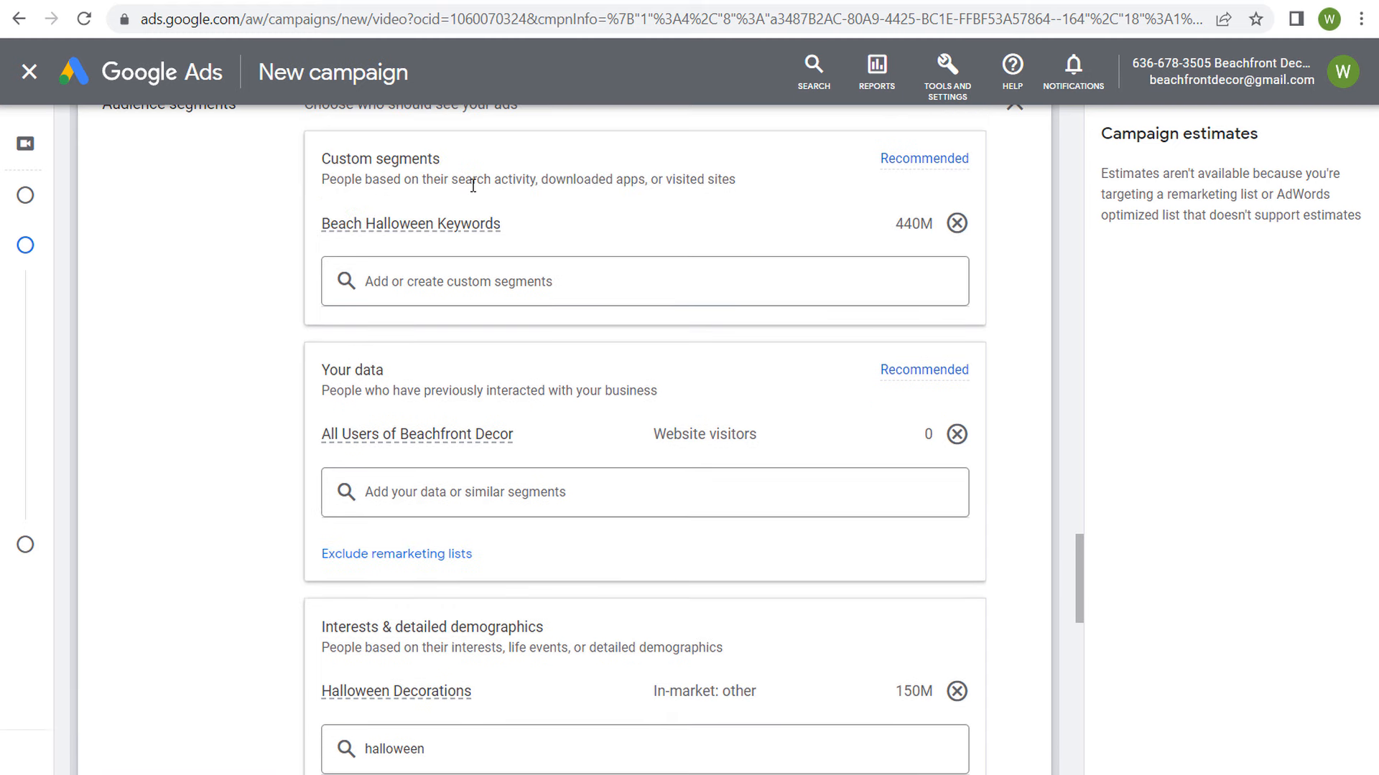
{"action": "mouse_move", "coordinate": [422, 227]}
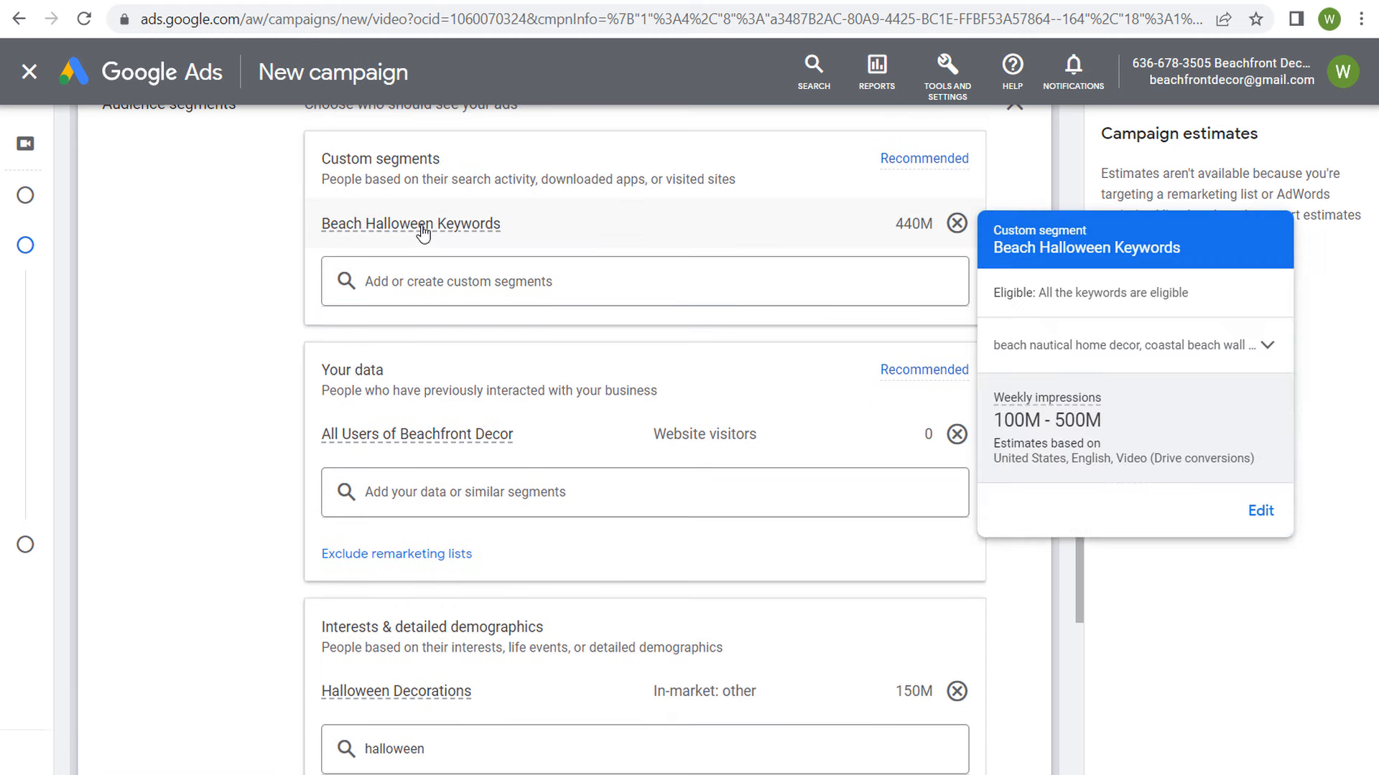
{"action": "scroll", "coordinate": [222, 388], "scroll_direction": "down", "scroll_amount": 1}
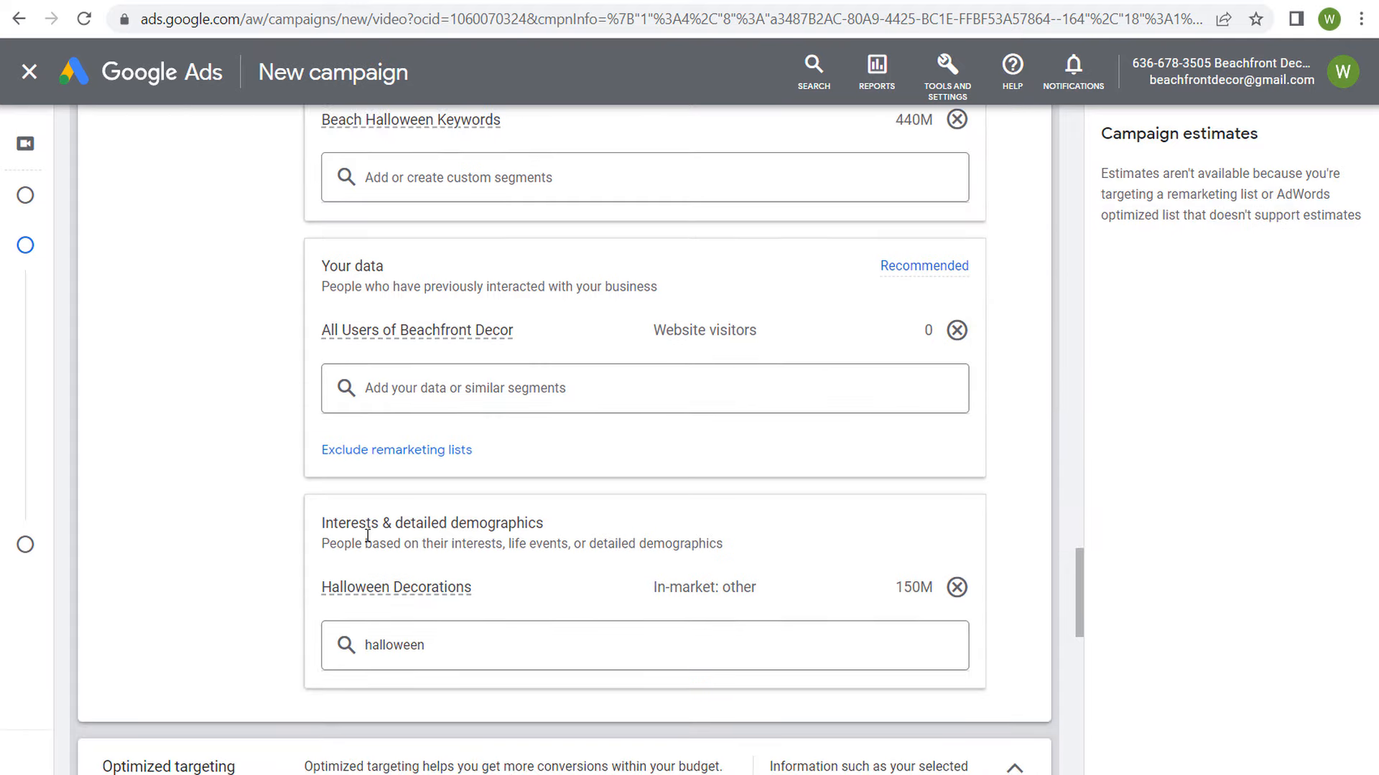
{"action": "mouse_move", "coordinate": [375, 589]}
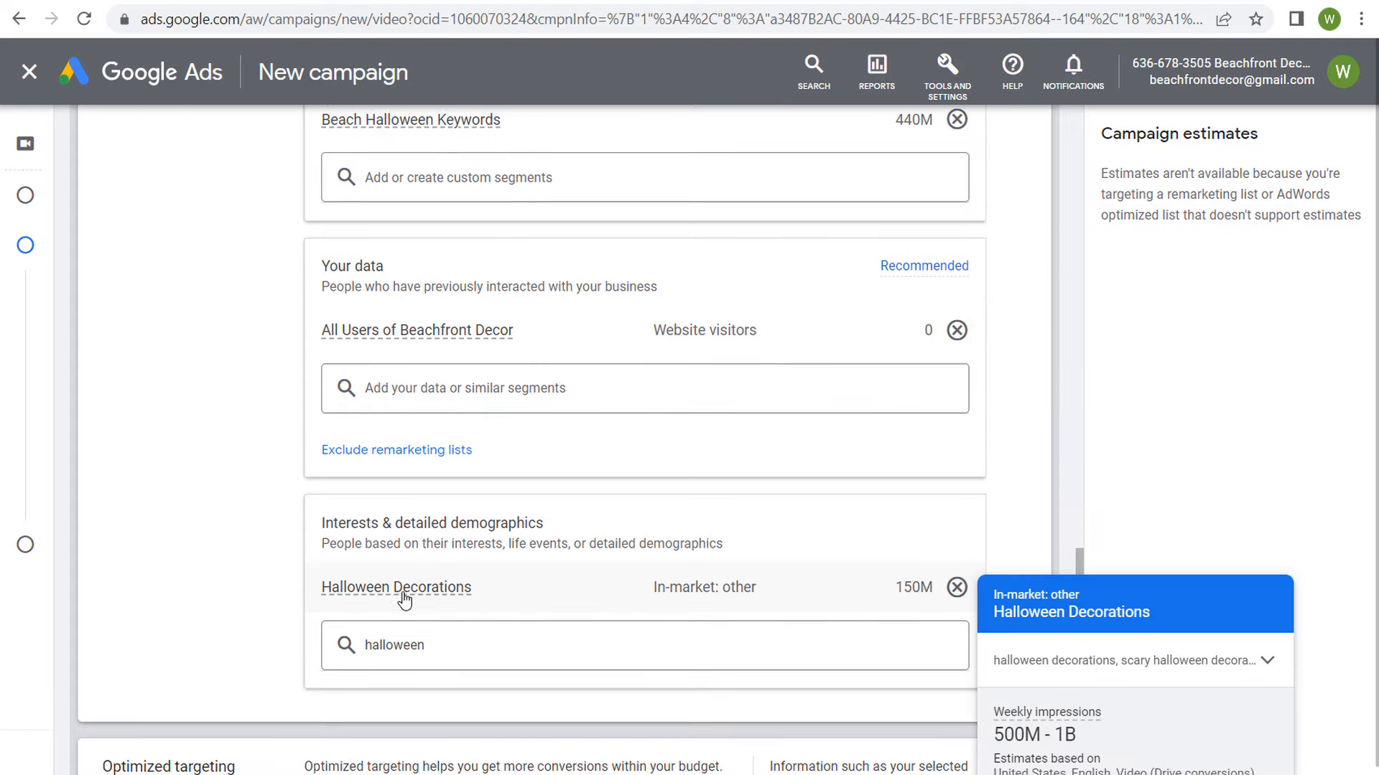
{"action": "mouse_move", "coordinate": [388, 334]}
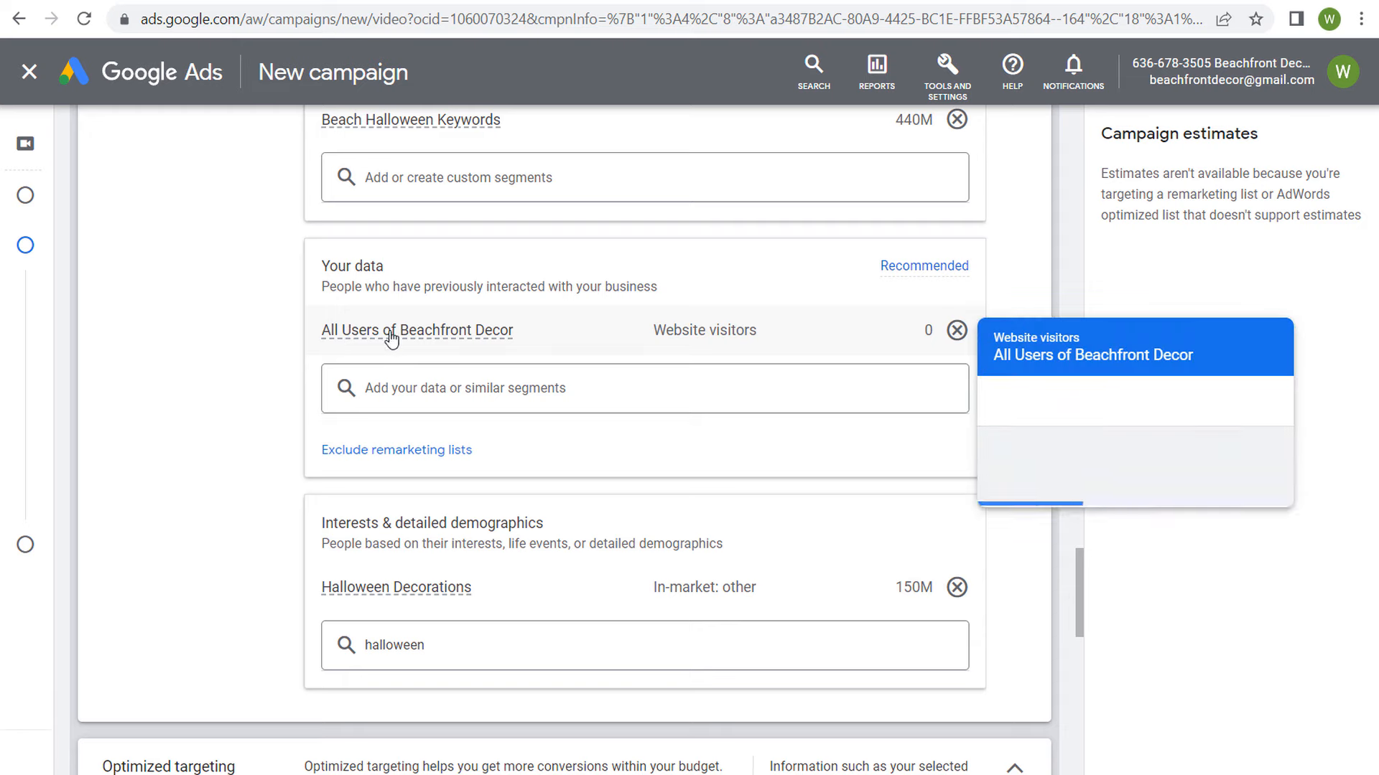
{"action": "scroll", "coordinate": [215, 358], "scroll_direction": "up", "scroll_amount": 1}
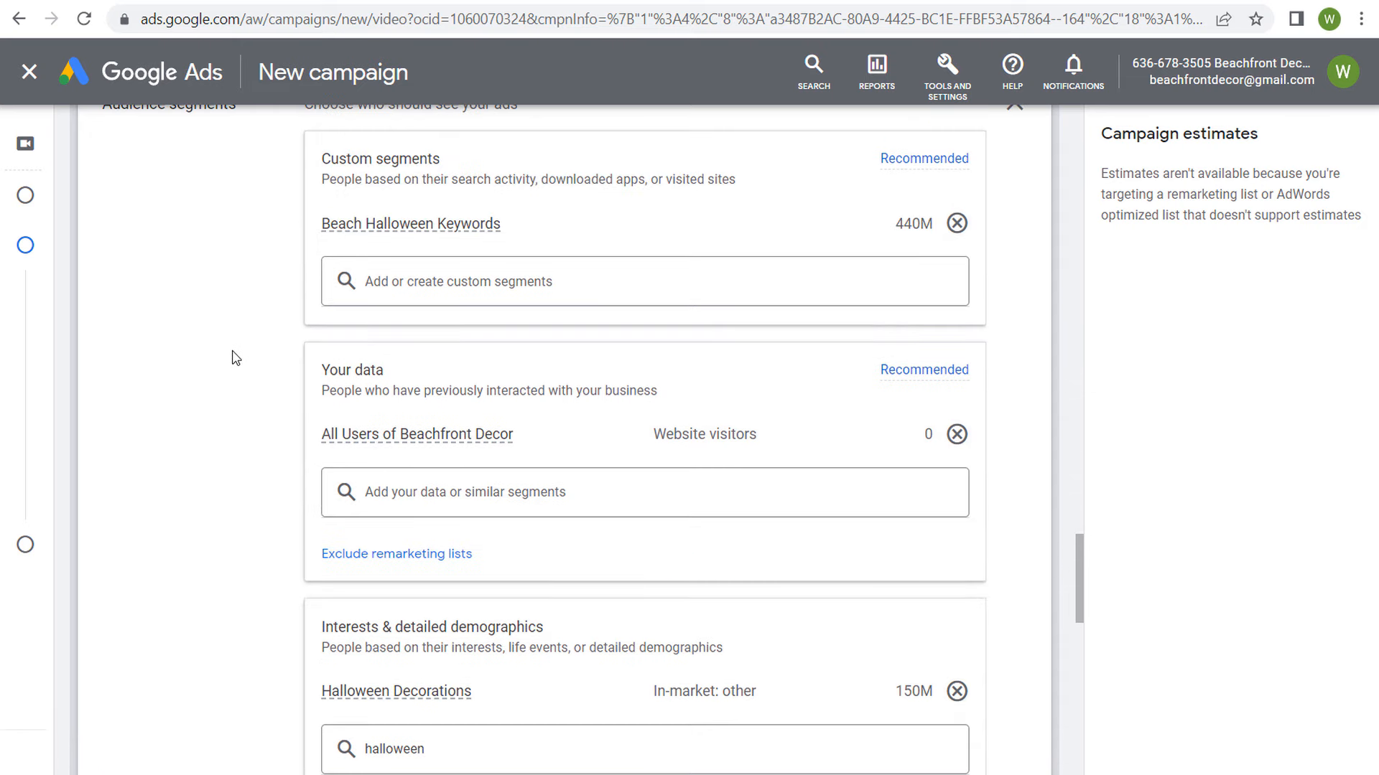
Step: Expand the advanced settings to review the content targeting options and open the Keywords section to read its description
{"action": "scroll", "coordinate": [234, 356], "scroll_direction": "down", "scroll_amount": 2}
{"action": "scroll", "coordinate": [265, 327], "scroll_direction": "down", "scroll_amount": 4}
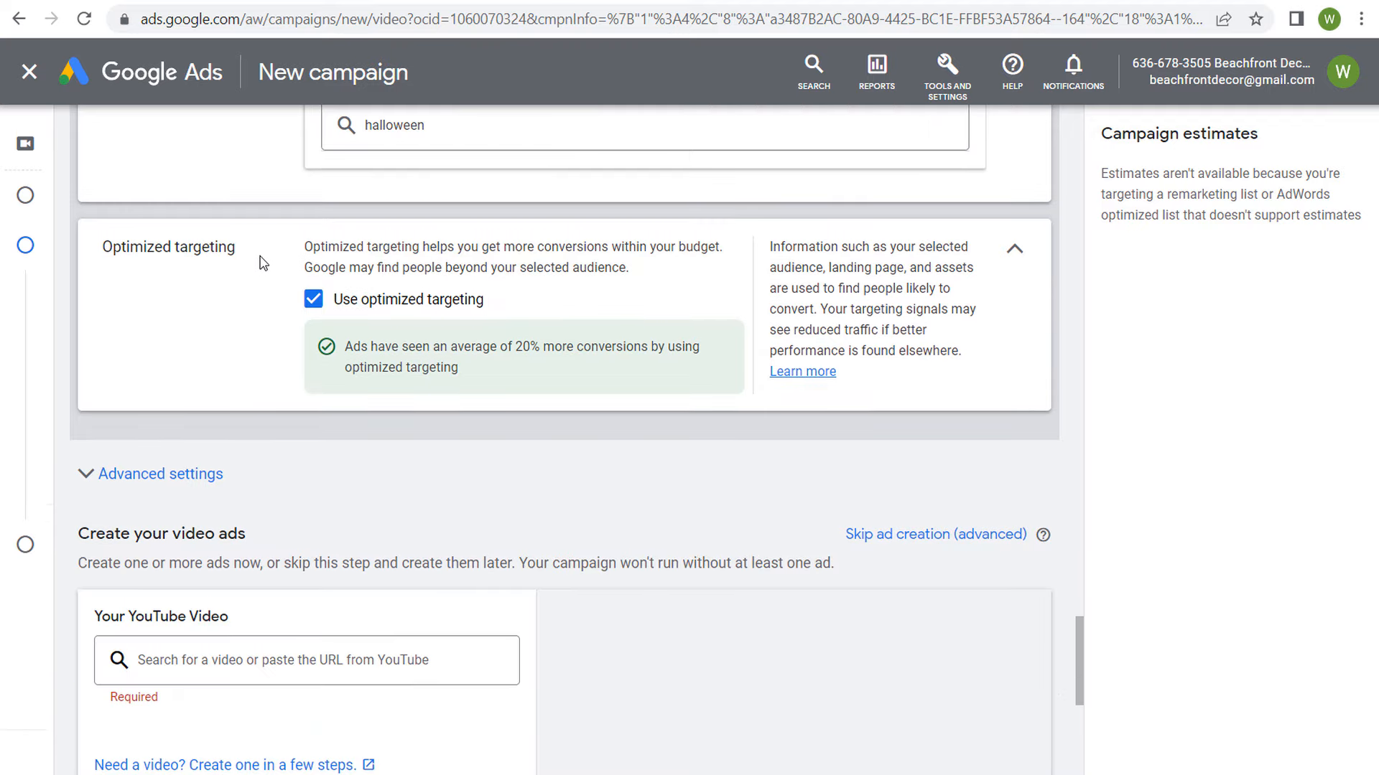
{"action": "scroll", "coordinate": [268, 277], "scroll_direction": "down", "scroll_amount": 1}
{"action": "scroll", "coordinate": [272, 200], "scroll_direction": "down", "scroll_amount": 1}
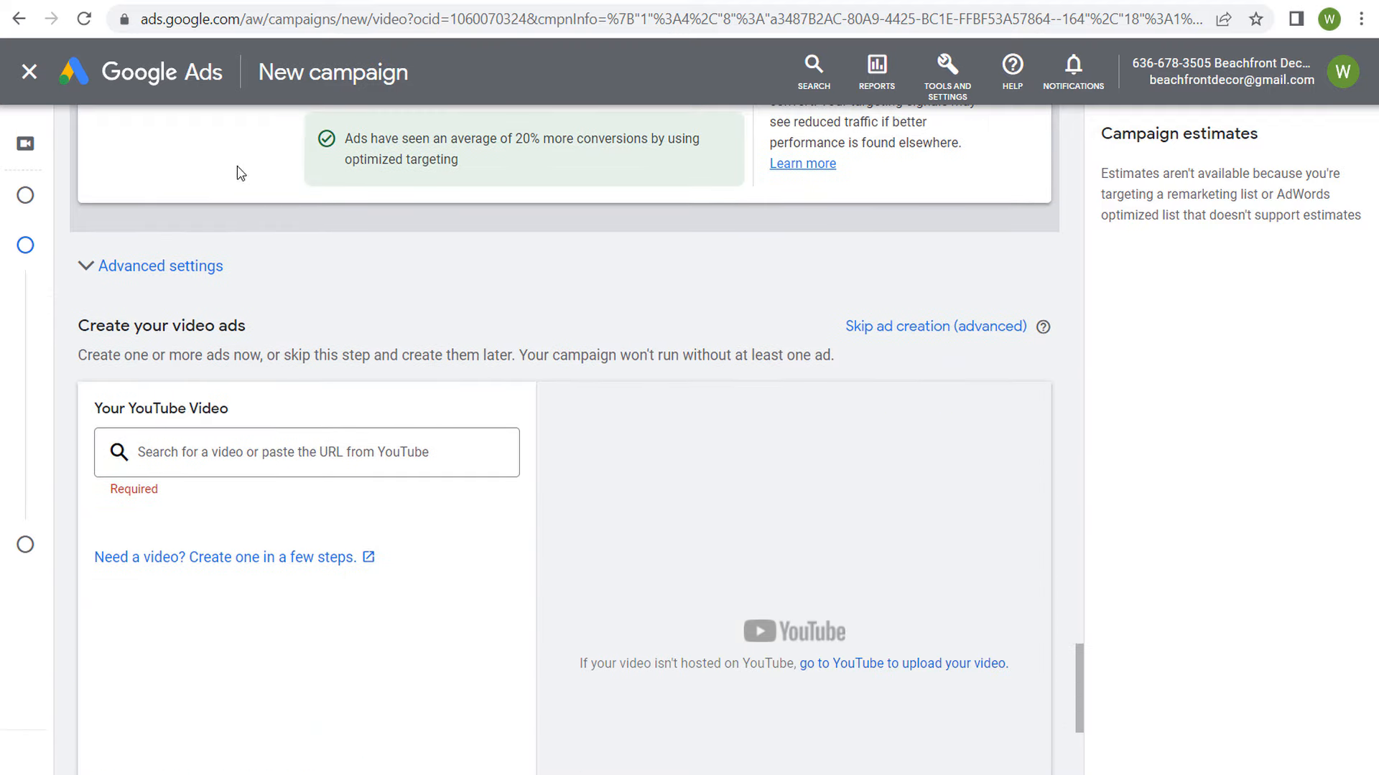
{"action": "left_click", "coordinate": [108, 267]}
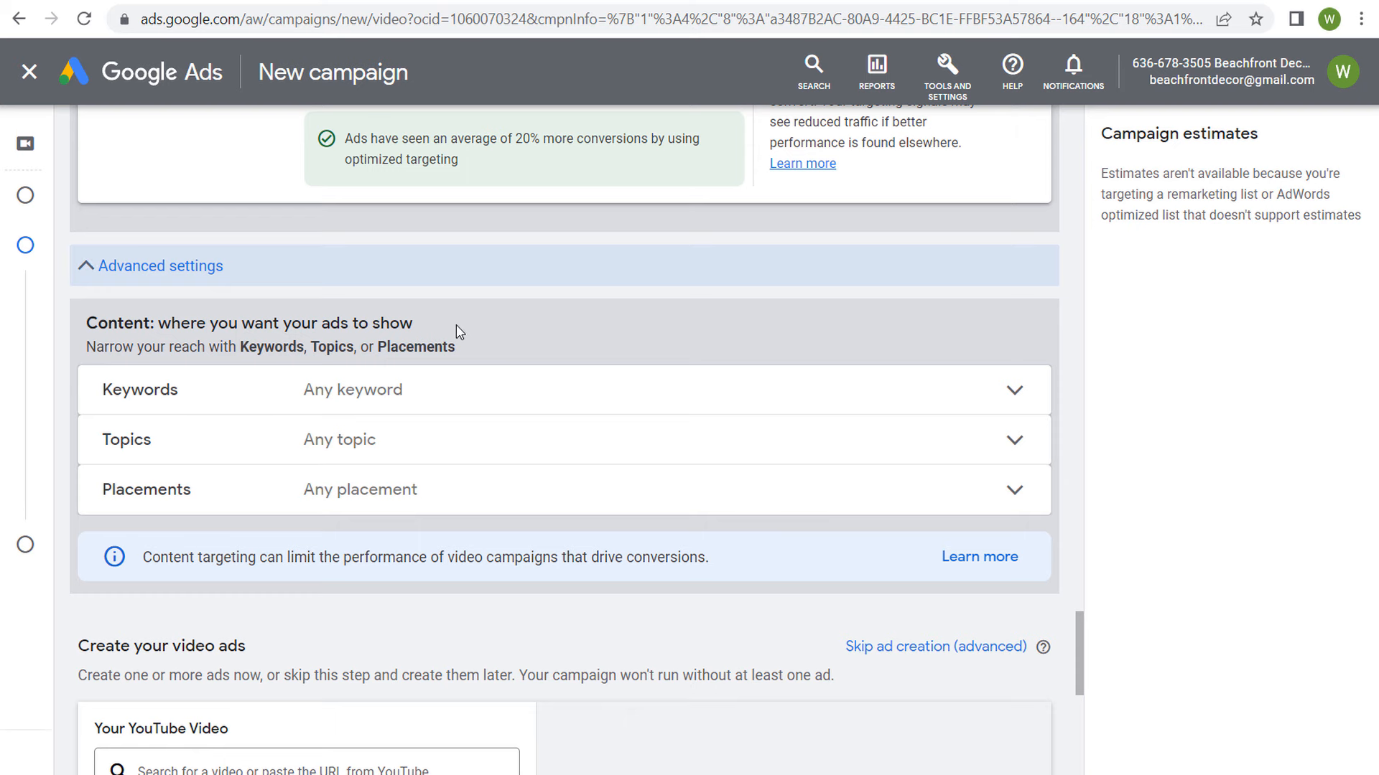
{"action": "scroll", "coordinate": [457, 327], "scroll_direction": "down", "scroll_amount": 1}
{"action": "left_click_drag", "start_coordinate": [110, 243], "coordinate": [309, 237]}
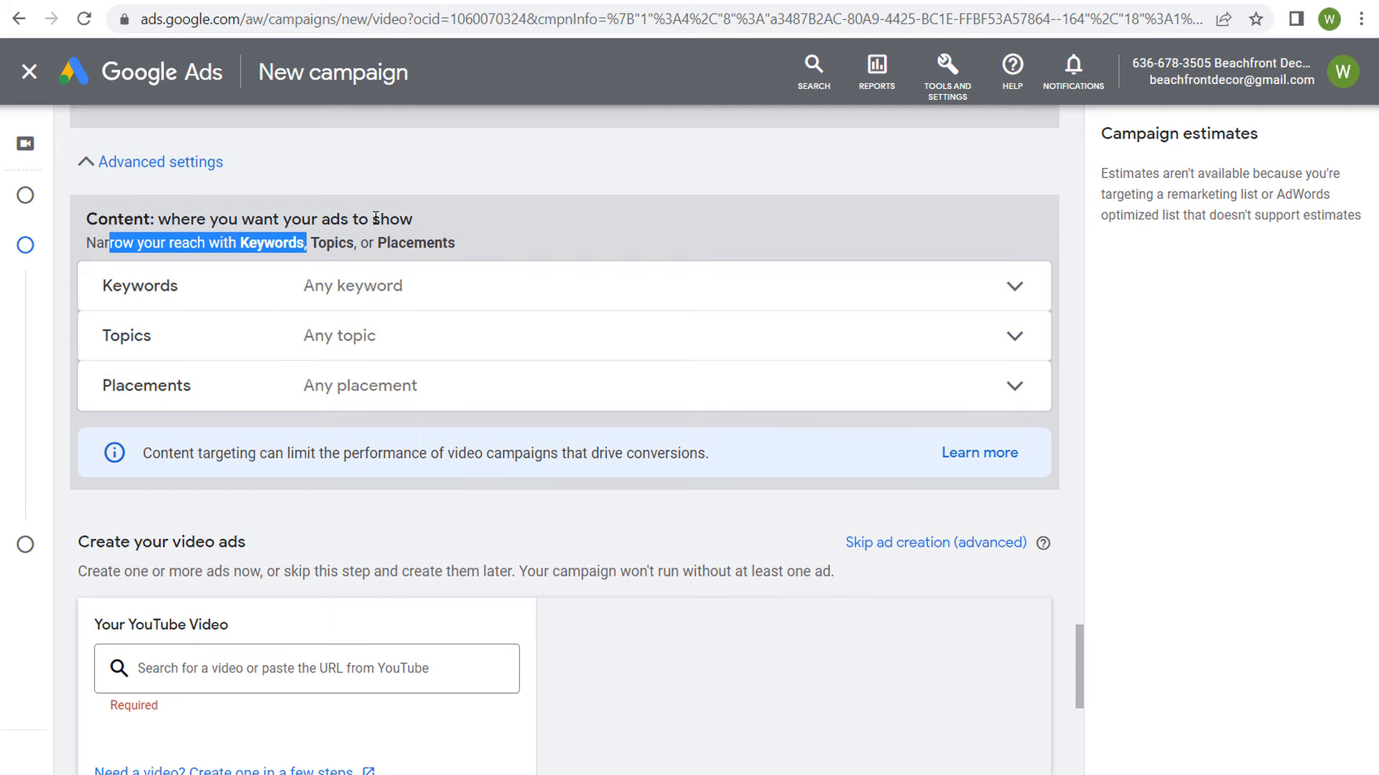
{"action": "left_click", "coordinate": [529, 234]}
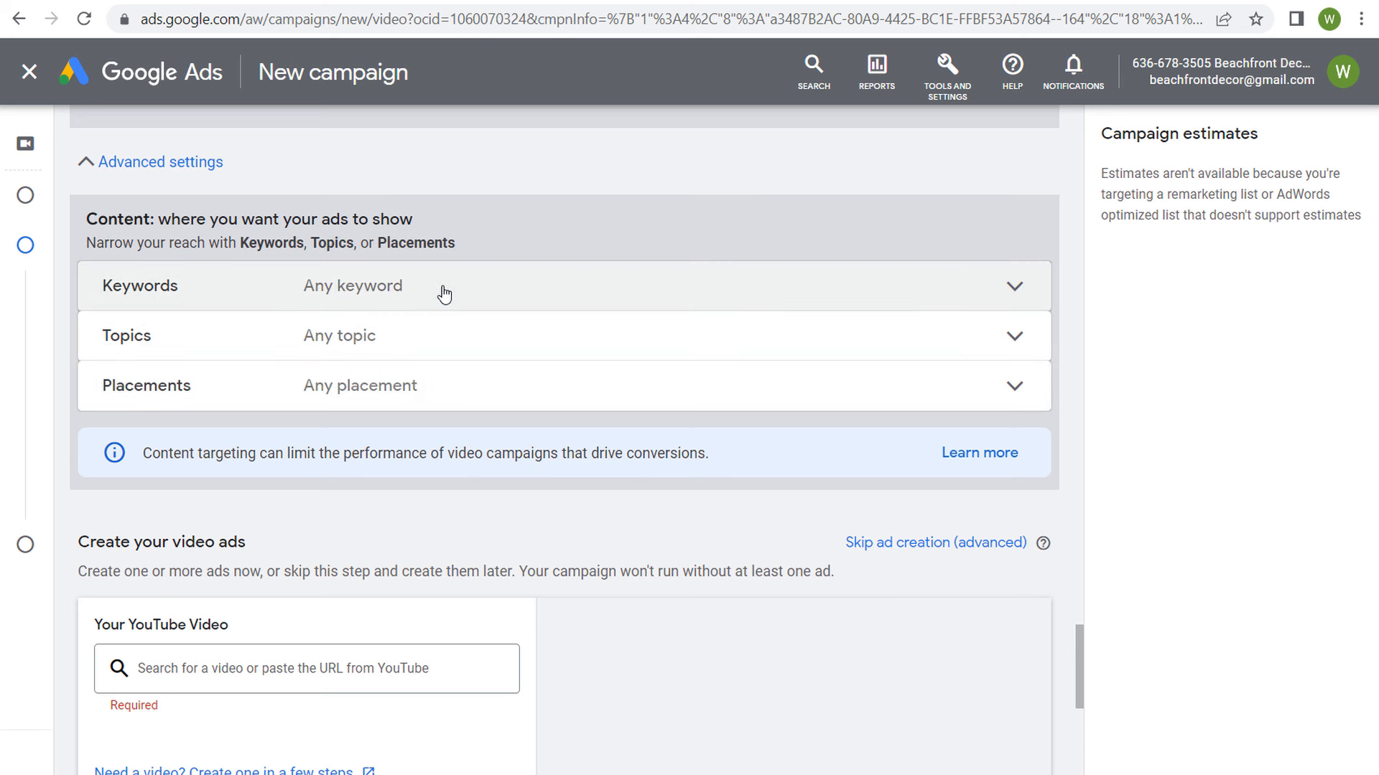
{"action": "left_click", "coordinate": [472, 294]}
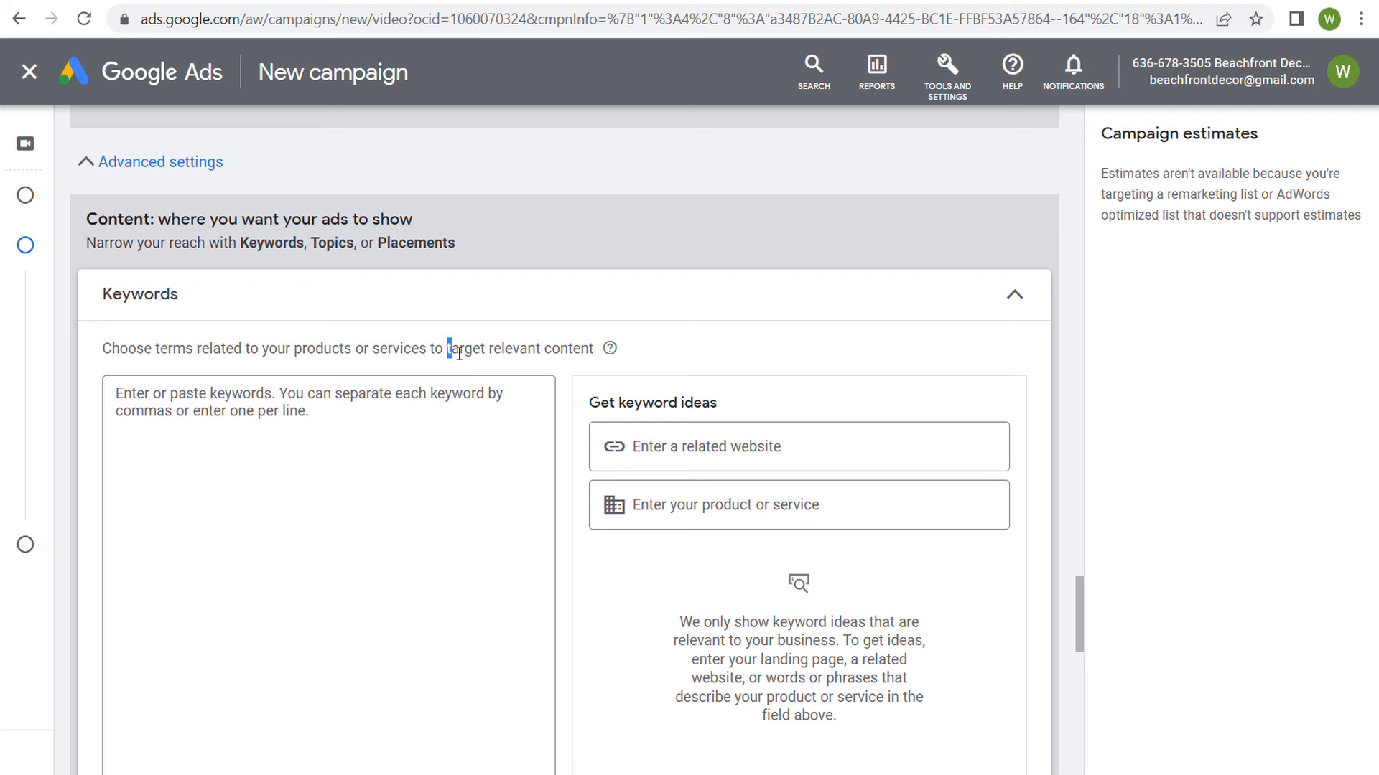
{"action": "left_click_drag", "start_coordinate": [460, 354], "coordinate": [589, 354]}
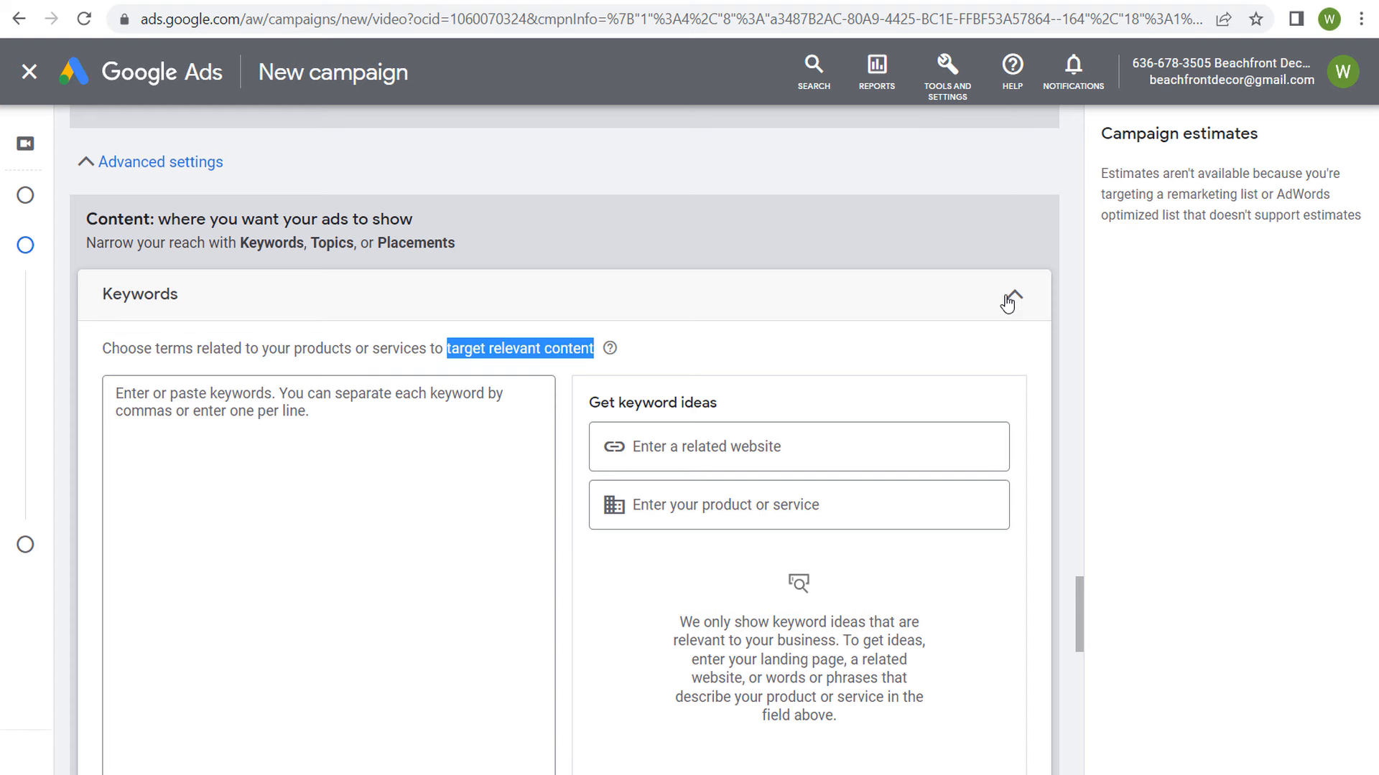
Step: Close the Keywords section and review the Topics targeting description and the list of available topics
{"action": "left_click", "coordinate": [1008, 303]}
{"action": "left_click", "coordinate": [445, 348]}
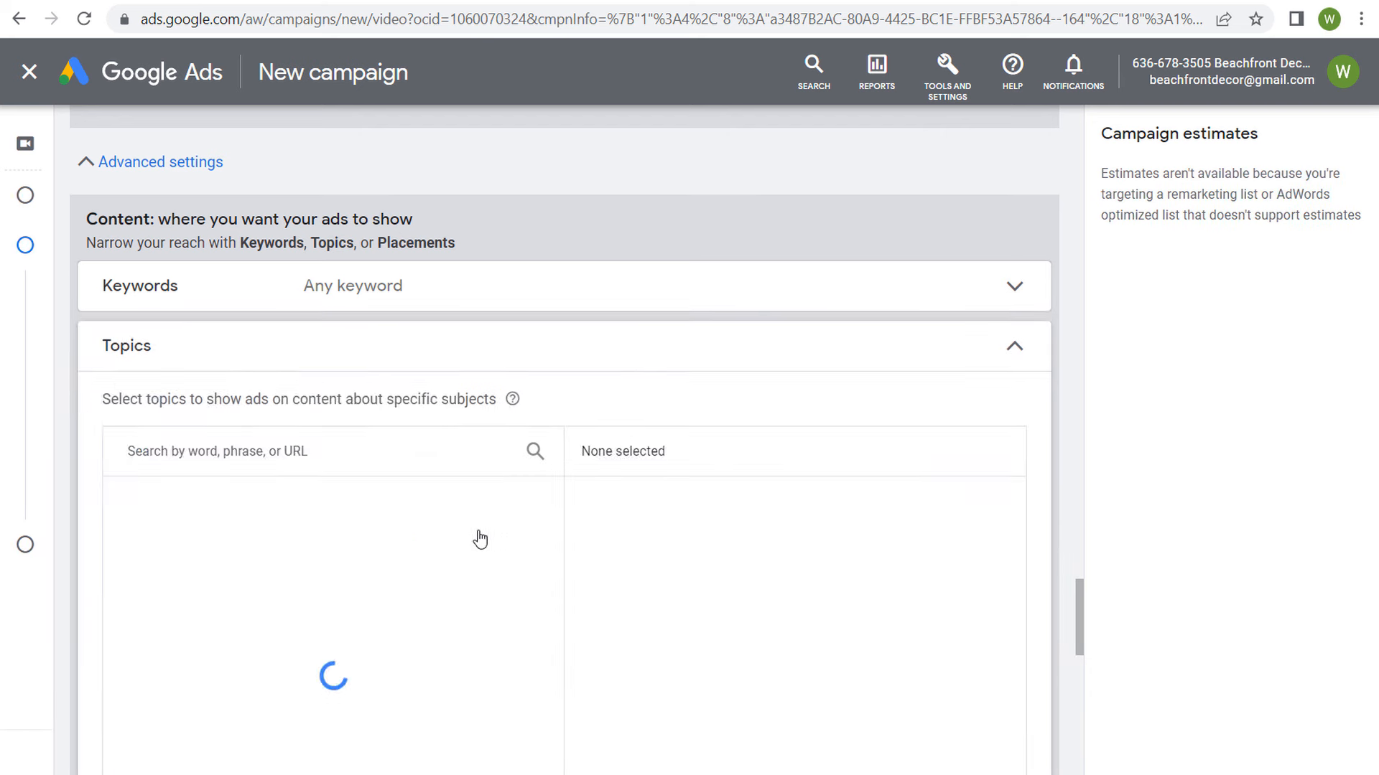
{"action": "left_click_drag", "start_coordinate": [225, 407], "coordinate": [347, 407]}
{"action": "left_click", "coordinate": [391, 408]}
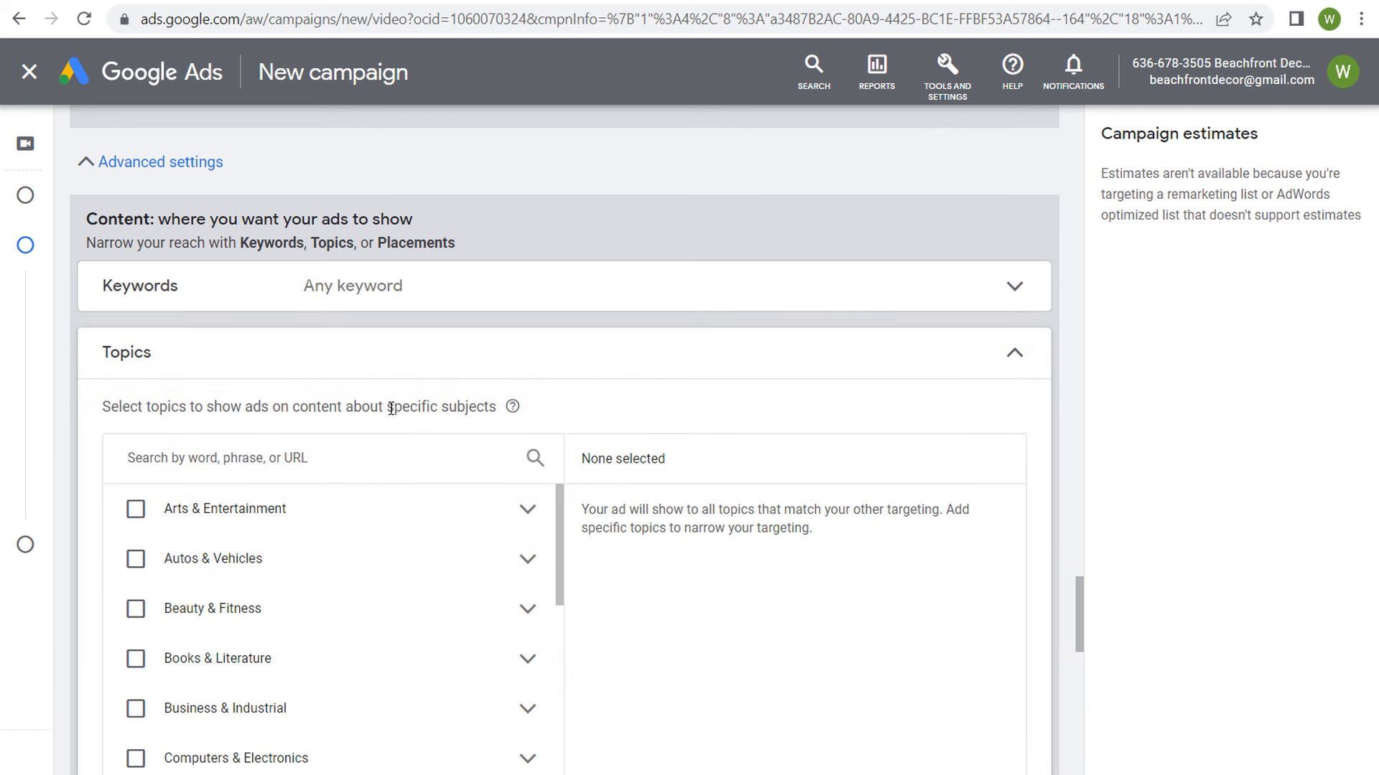
{"action": "scroll", "coordinate": [671, 427], "scroll_direction": "down", "scroll_amount": 1}
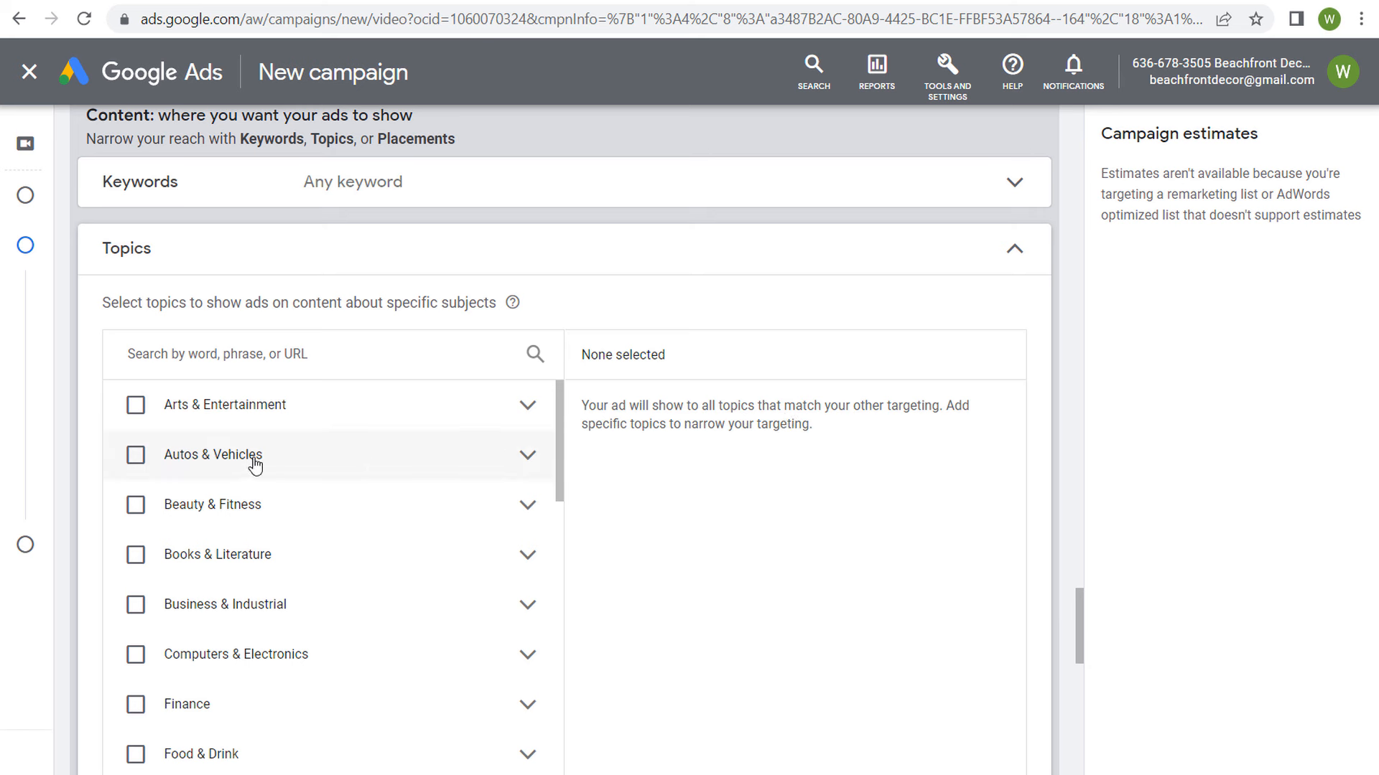
Step: Try selecting the Autos & Vehicles topic, deselect it and close the Topics section
{"action": "left_click", "coordinate": [134, 458]}
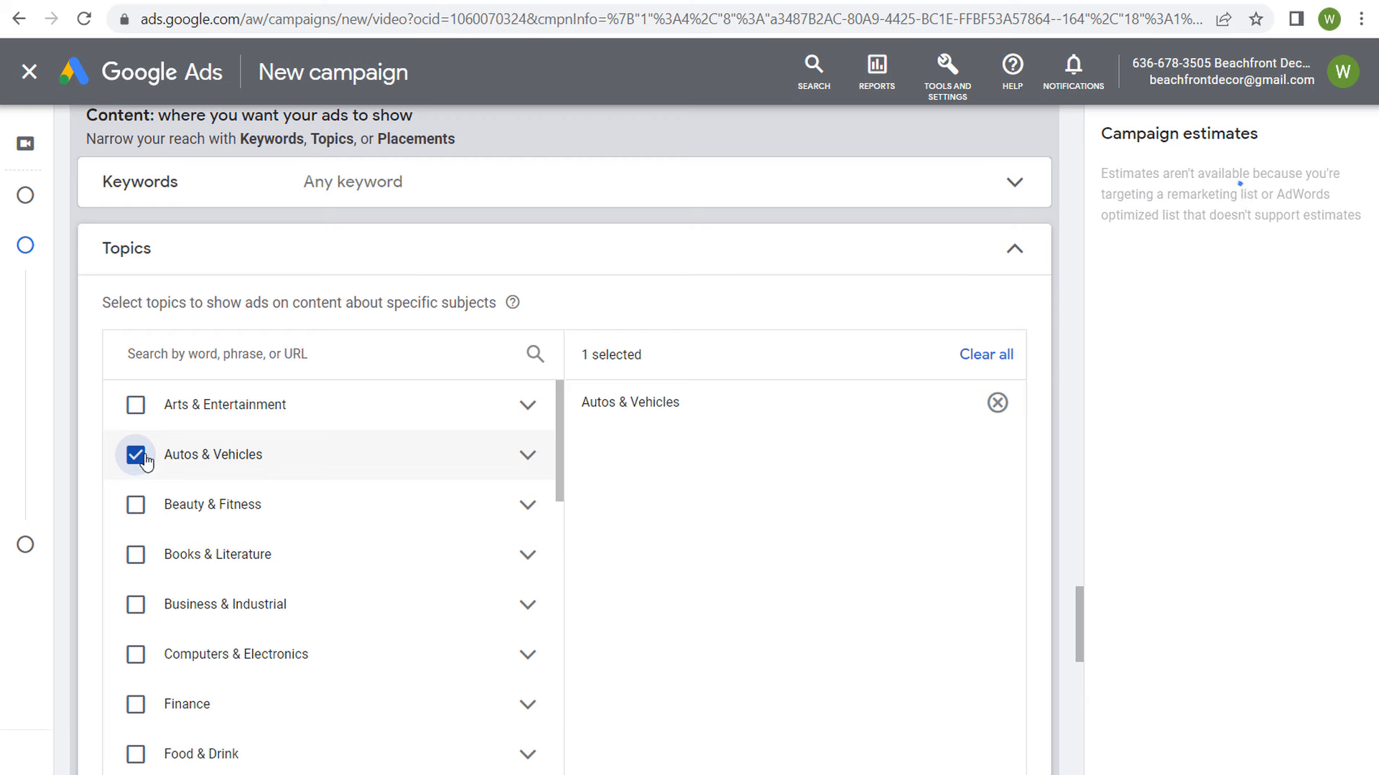
{"action": "left_click", "coordinate": [137, 456]}
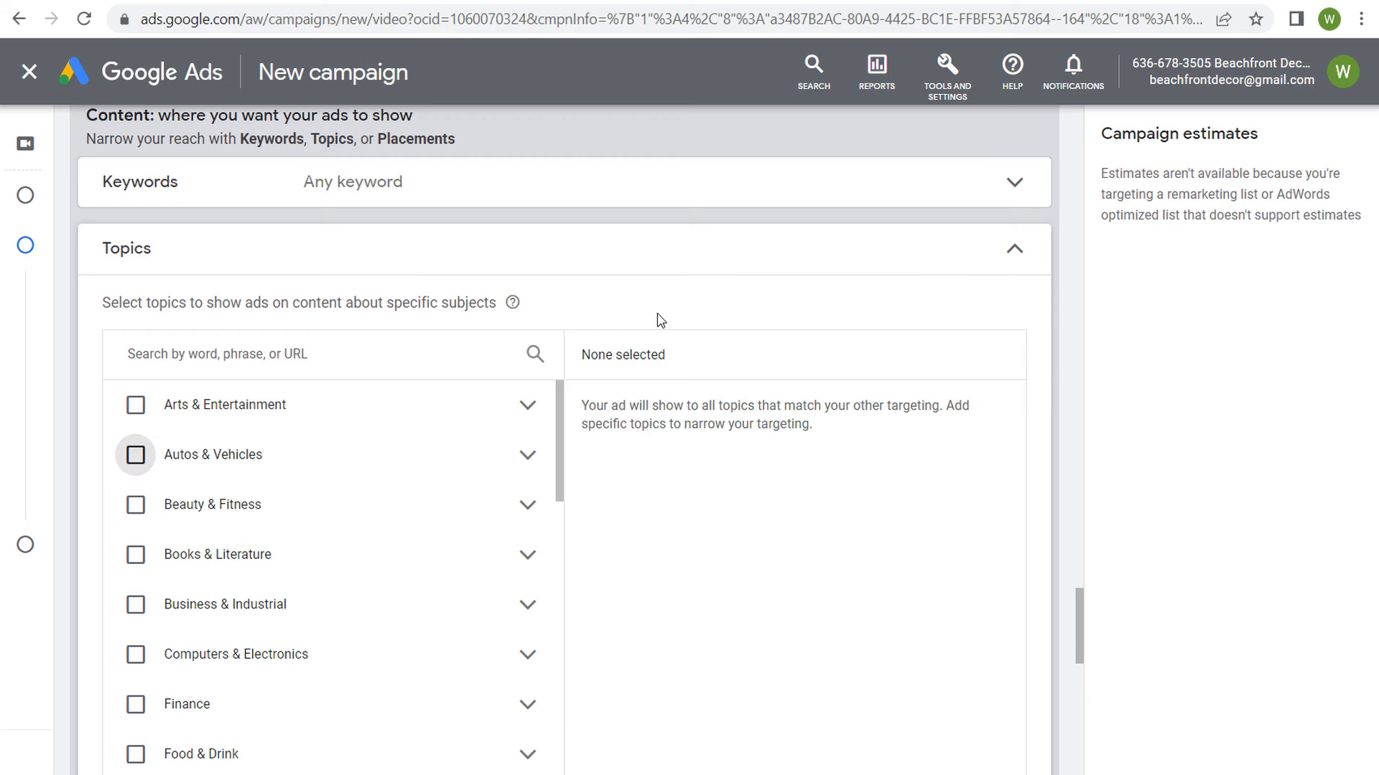
{"action": "left_click", "coordinate": [1010, 264]}
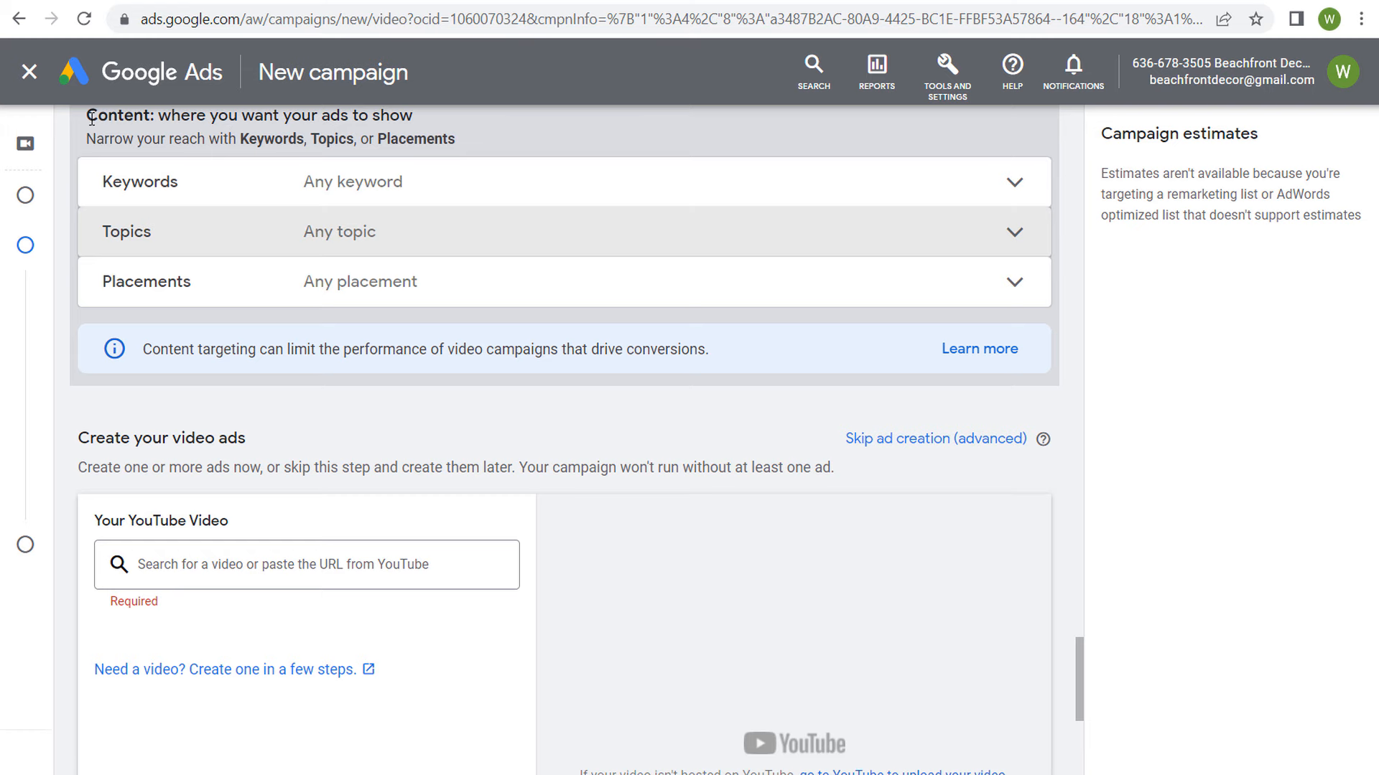
Step: Review the content targeting heading together with the optimized targeting and the selected audience segments above it
{"action": "scroll", "coordinate": [92, 118], "scroll_direction": "up", "scroll_amount": 1}
{"action": "left_click_drag", "start_coordinate": [85, 181], "coordinate": [302, 183]}
{"action": "left_click", "coordinate": [332, 186]}
{"action": "scroll", "coordinate": [573, 250], "scroll_direction": "up", "scroll_amount": 3}
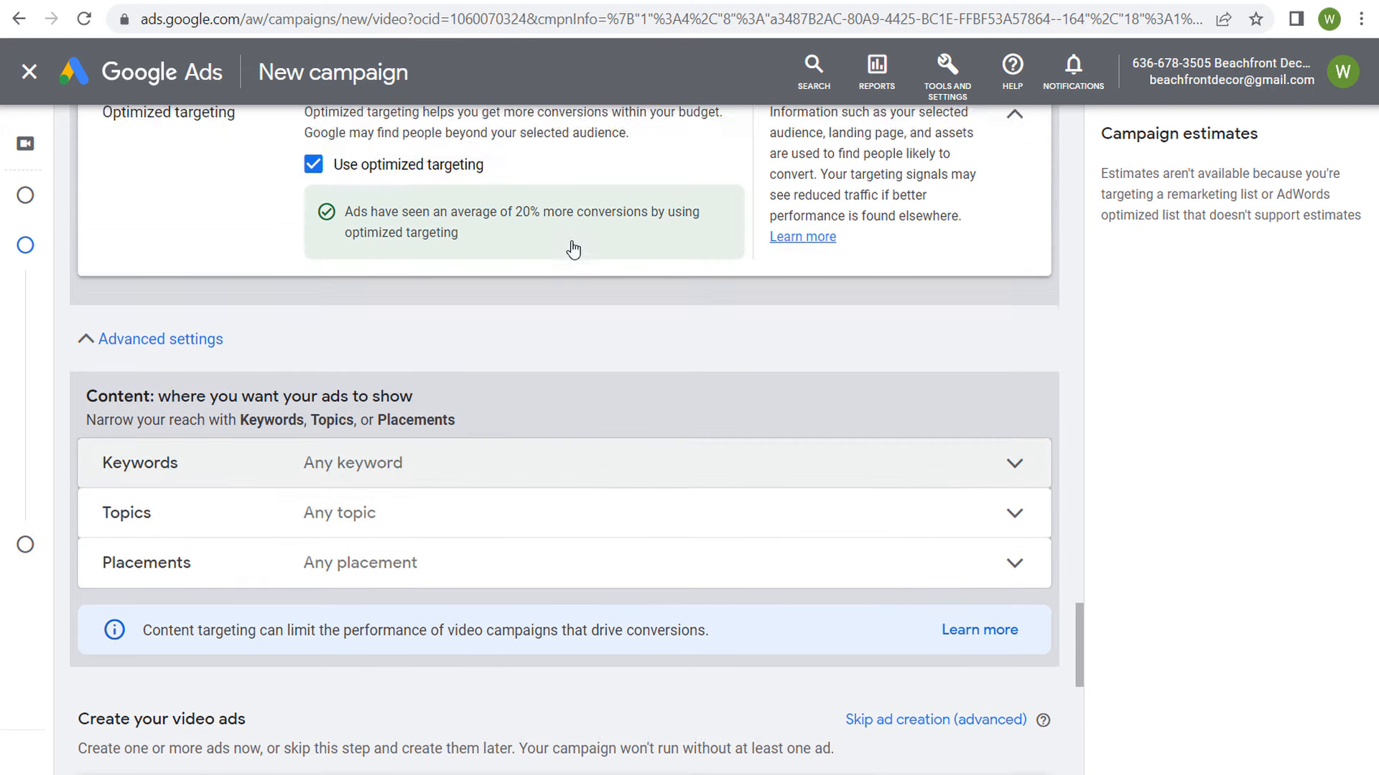
{"action": "scroll", "coordinate": [573, 249], "scroll_direction": "up", "scroll_amount": 10}
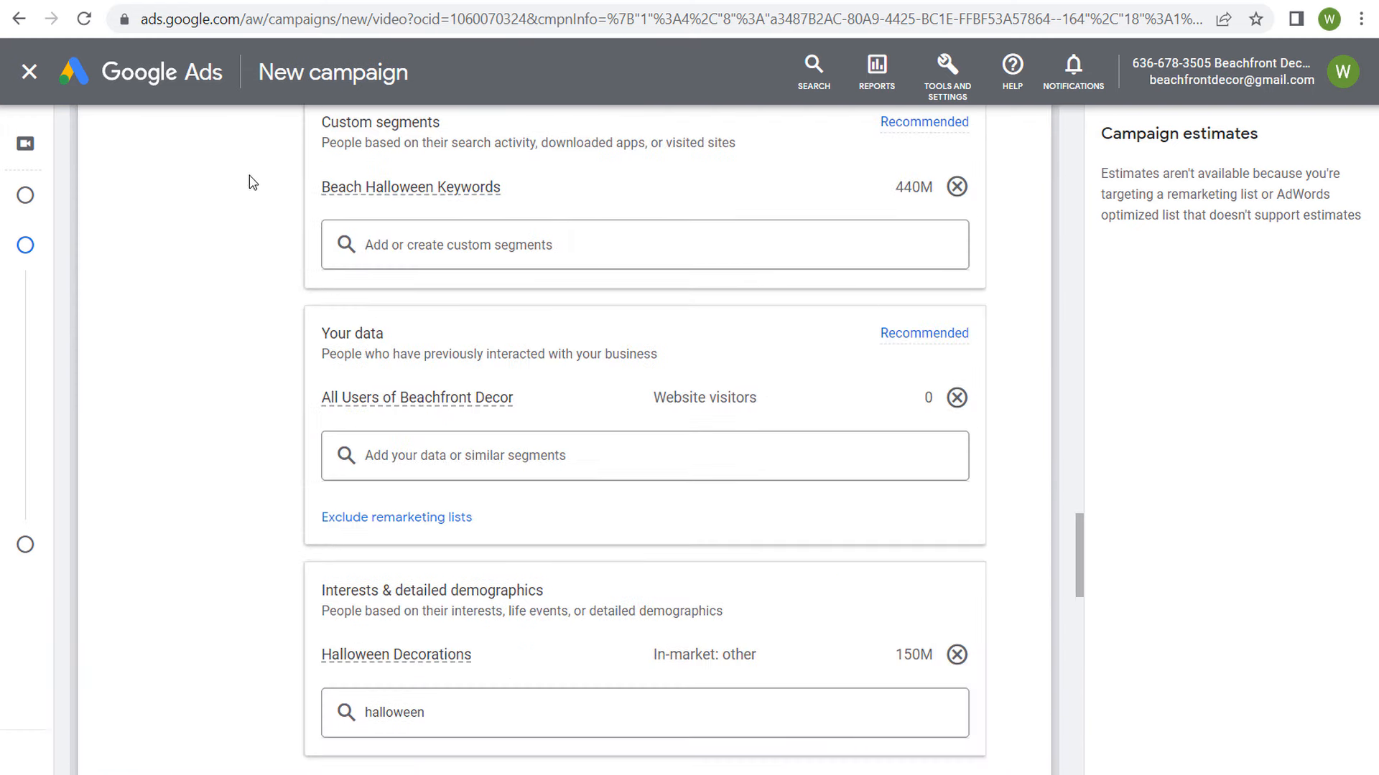
{"action": "scroll", "coordinate": [250, 176], "scroll_direction": "down", "scroll_amount": 4}
{"action": "scroll", "coordinate": [282, 179], "scroll_direction": "down", "scroll_amount": 4}
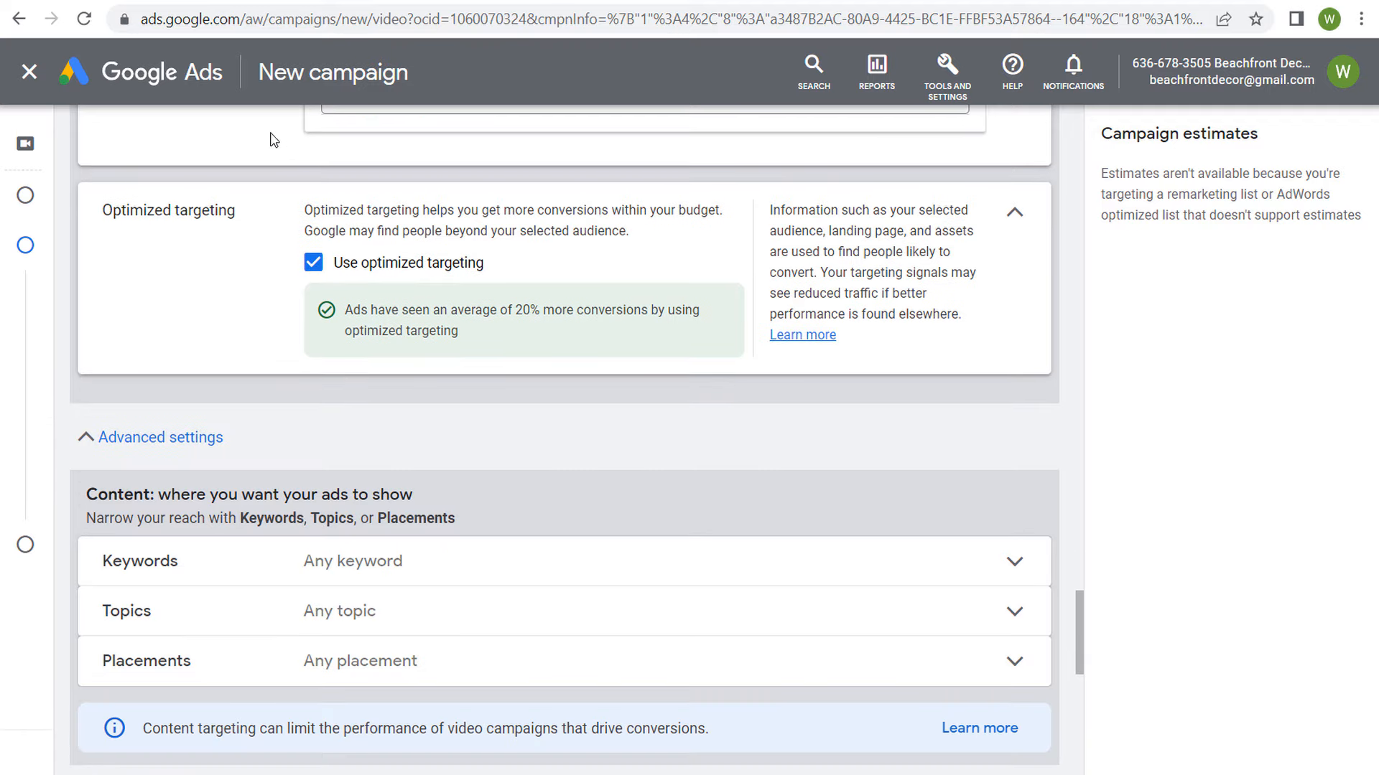
{"action": "scroll", "coordinate": [287, 447], "scroll_direction": "down", "scroll_amount": 4}
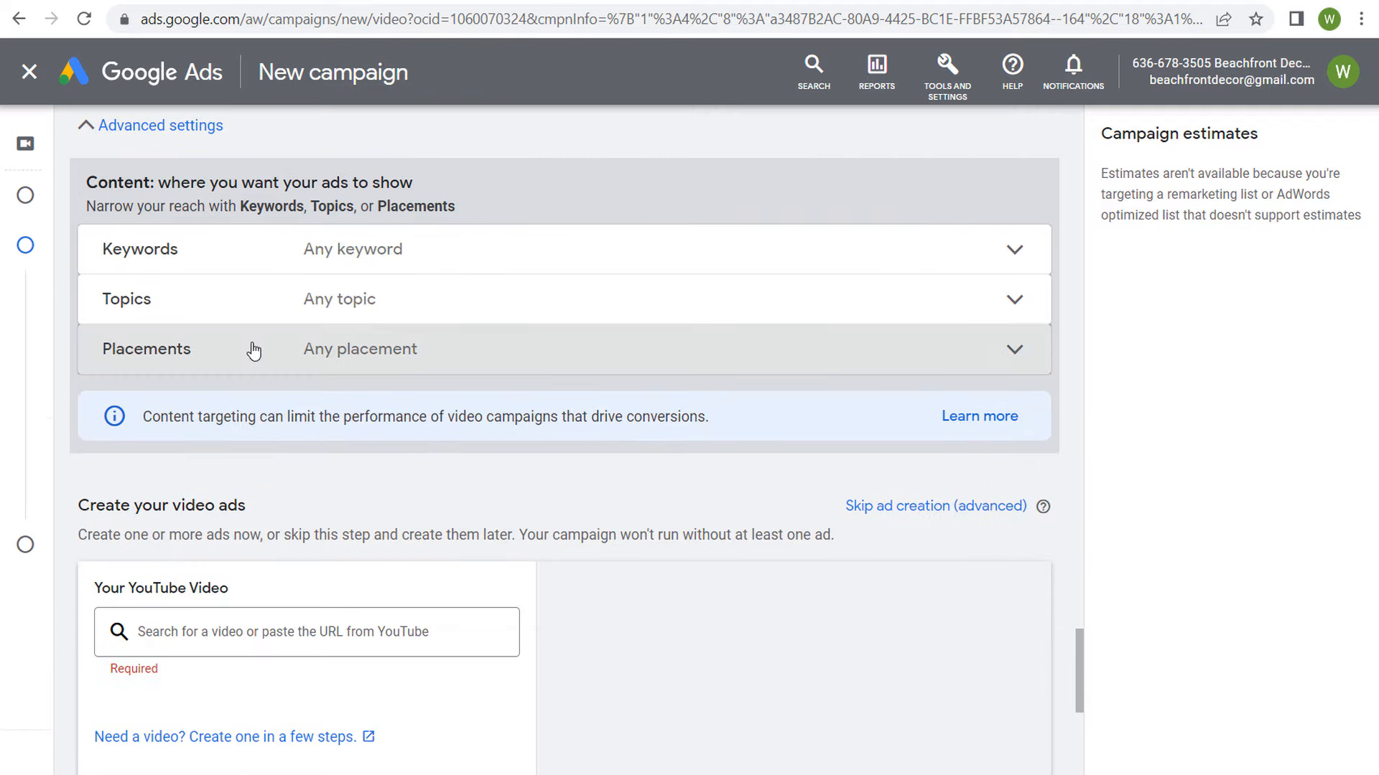
Step: Review the Placements targeting options and close the section without selecting any placement
{"action": "left_click", "coordinate": [338, 348]}
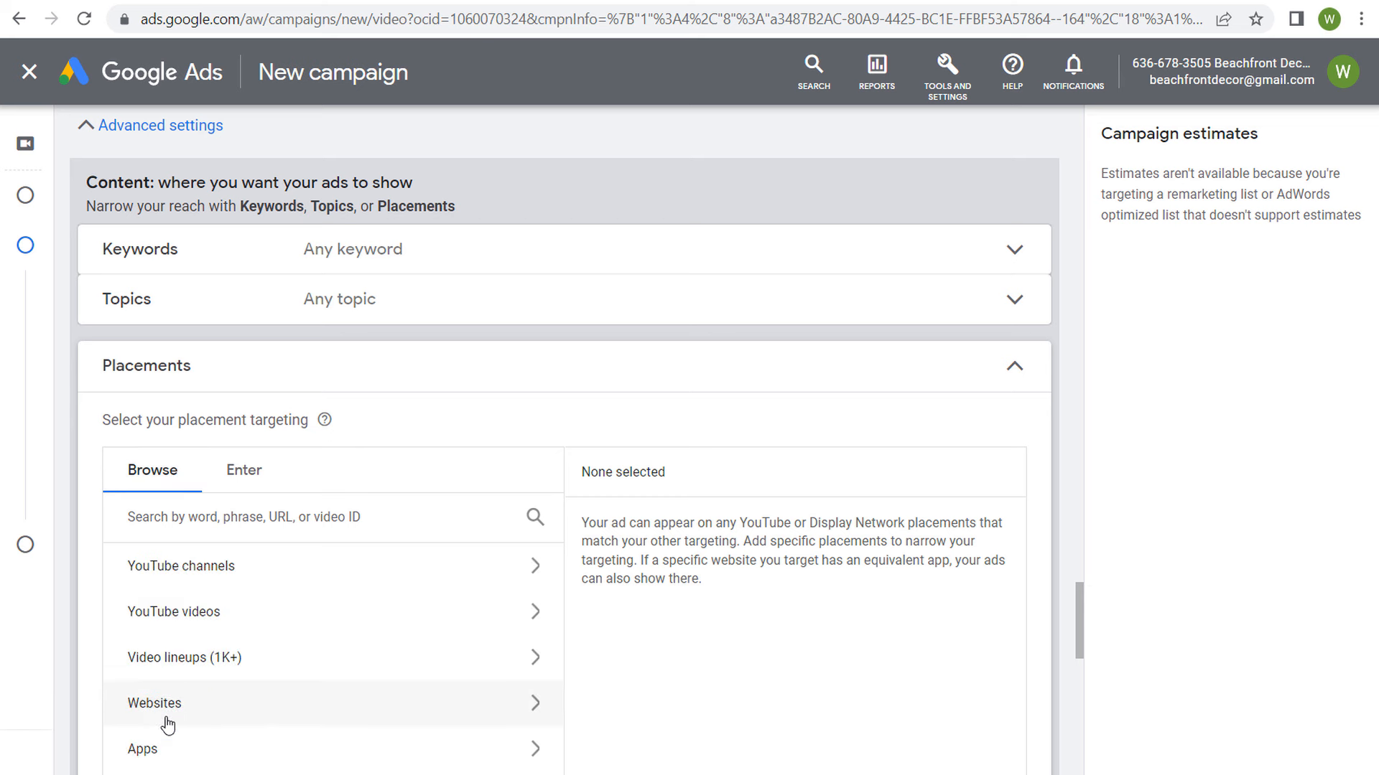
{"action": "left_click", "coordinate": [1015, 366]}
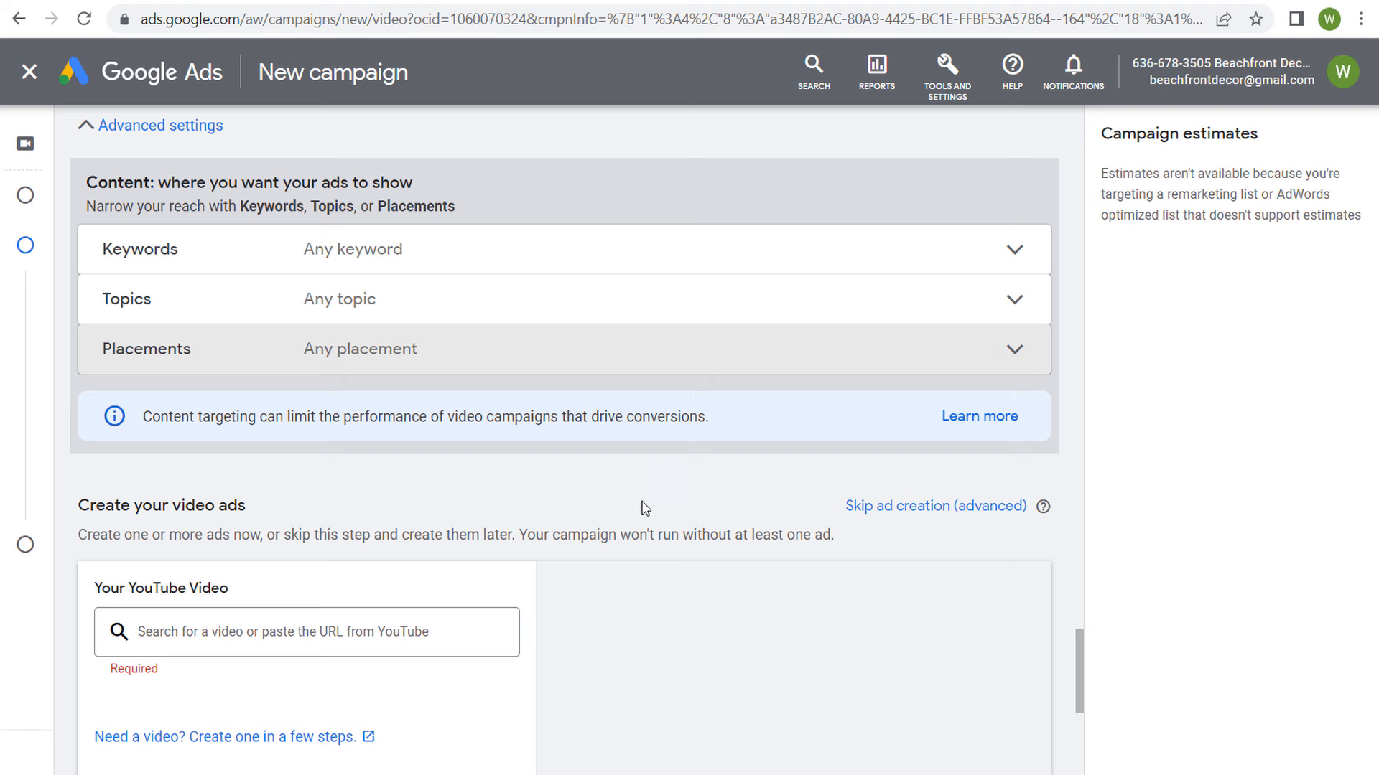
{"action": "scroll", "coordinate": [589, 493], "scroll_direction": "down", "scroll_amount": 3}
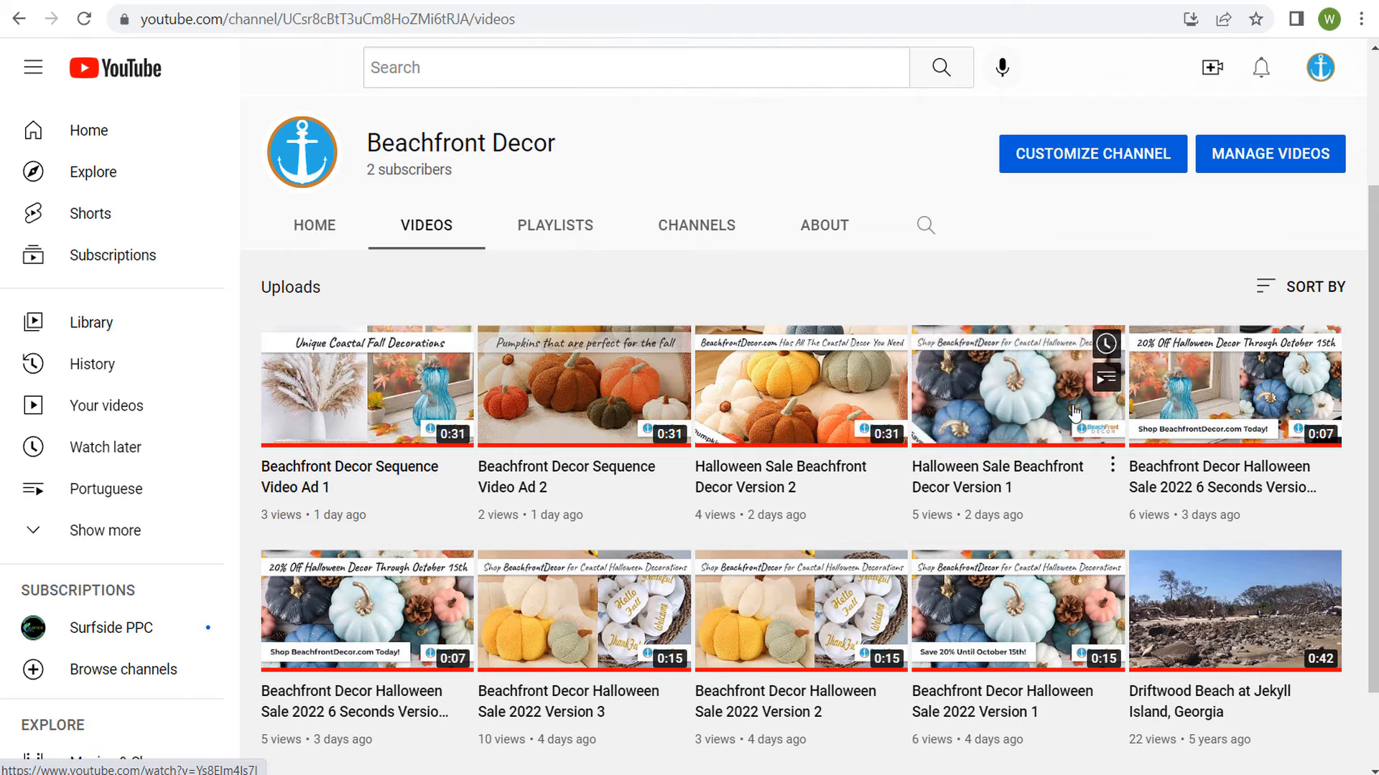
Step: Switch to Beachfront Decor's YouTube videos, open Halloween Sale Beachfront Decor Version 1 in a new tab and copy its URL
{"action": "right_click", "coordinate": [1016, 412]}
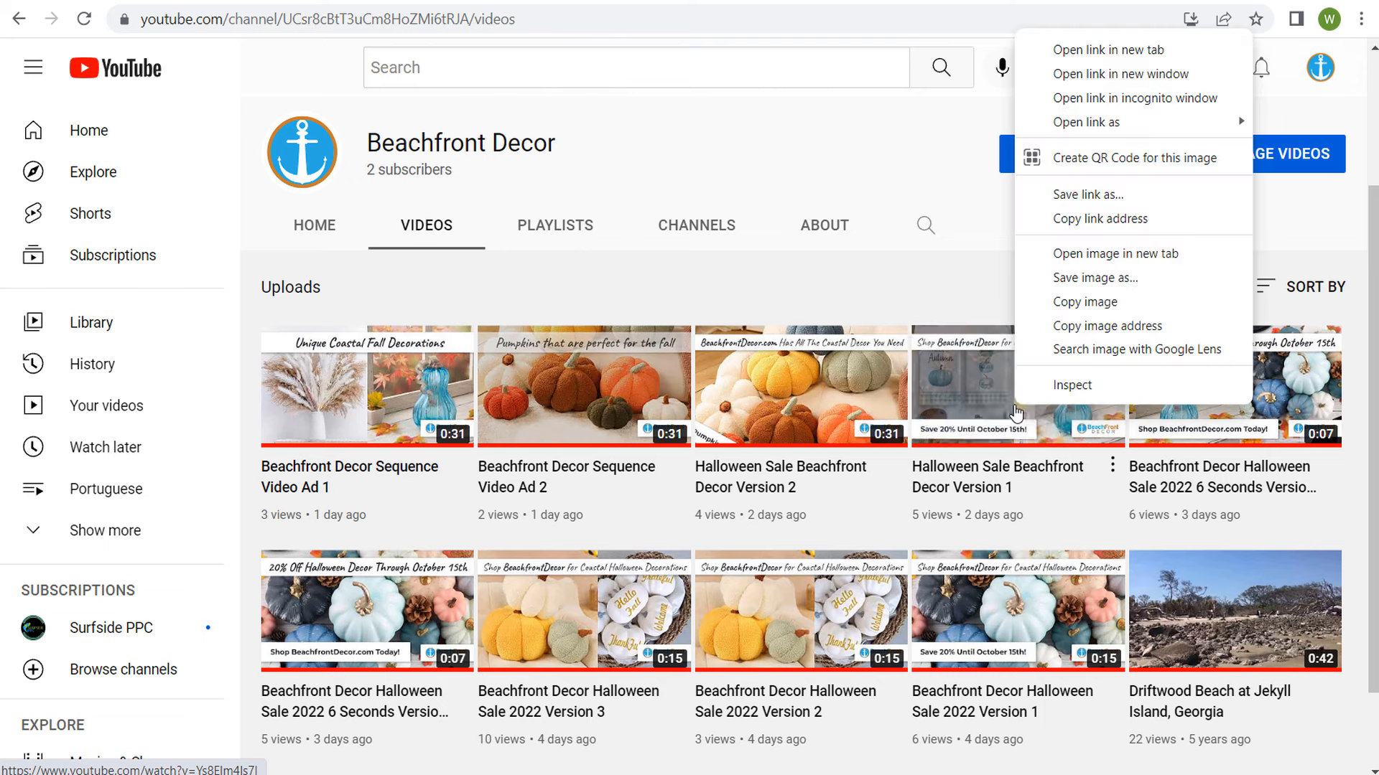
{"action": "left_click", "coordinate": [1131, 222]}
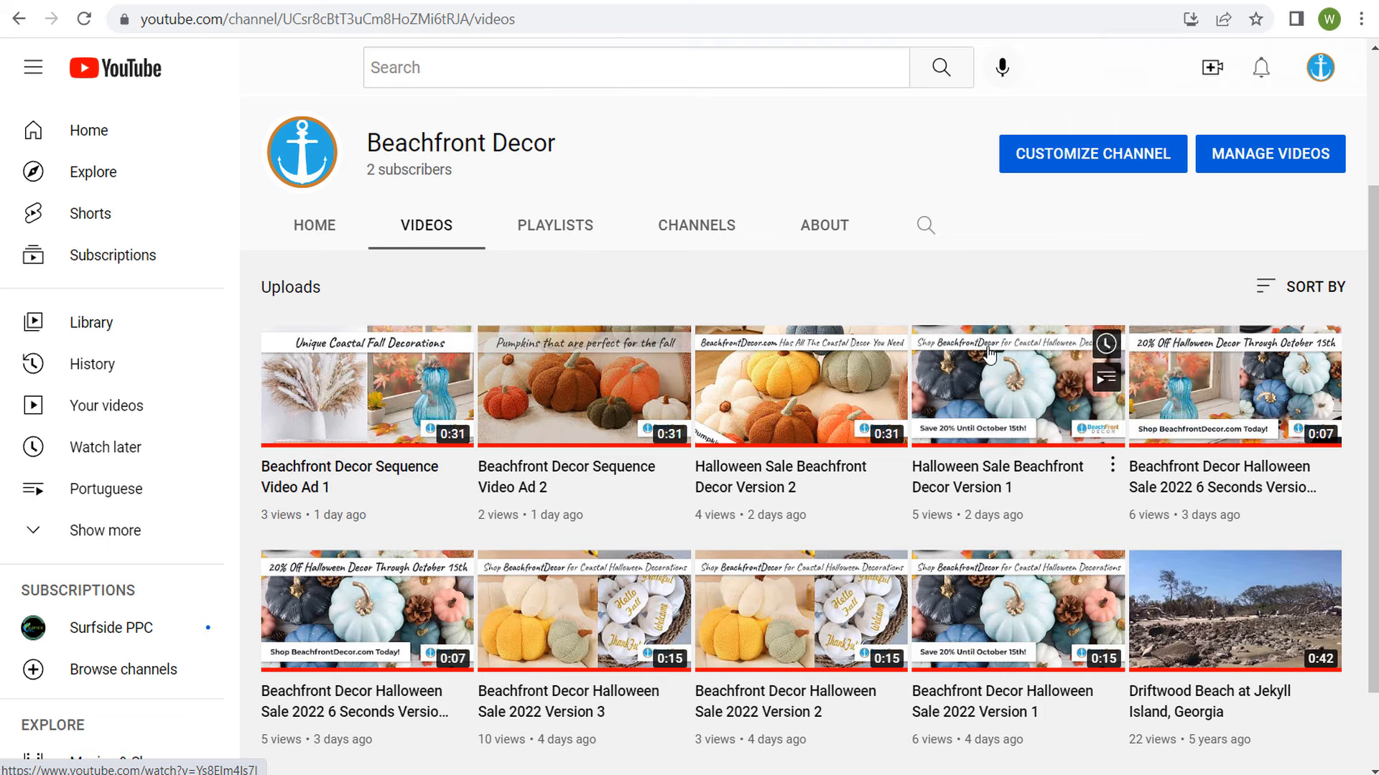
{"action": "right_click", "coordinate": [966, 463]}
{"action": "left_click", "coordinate": [1017, 479]}
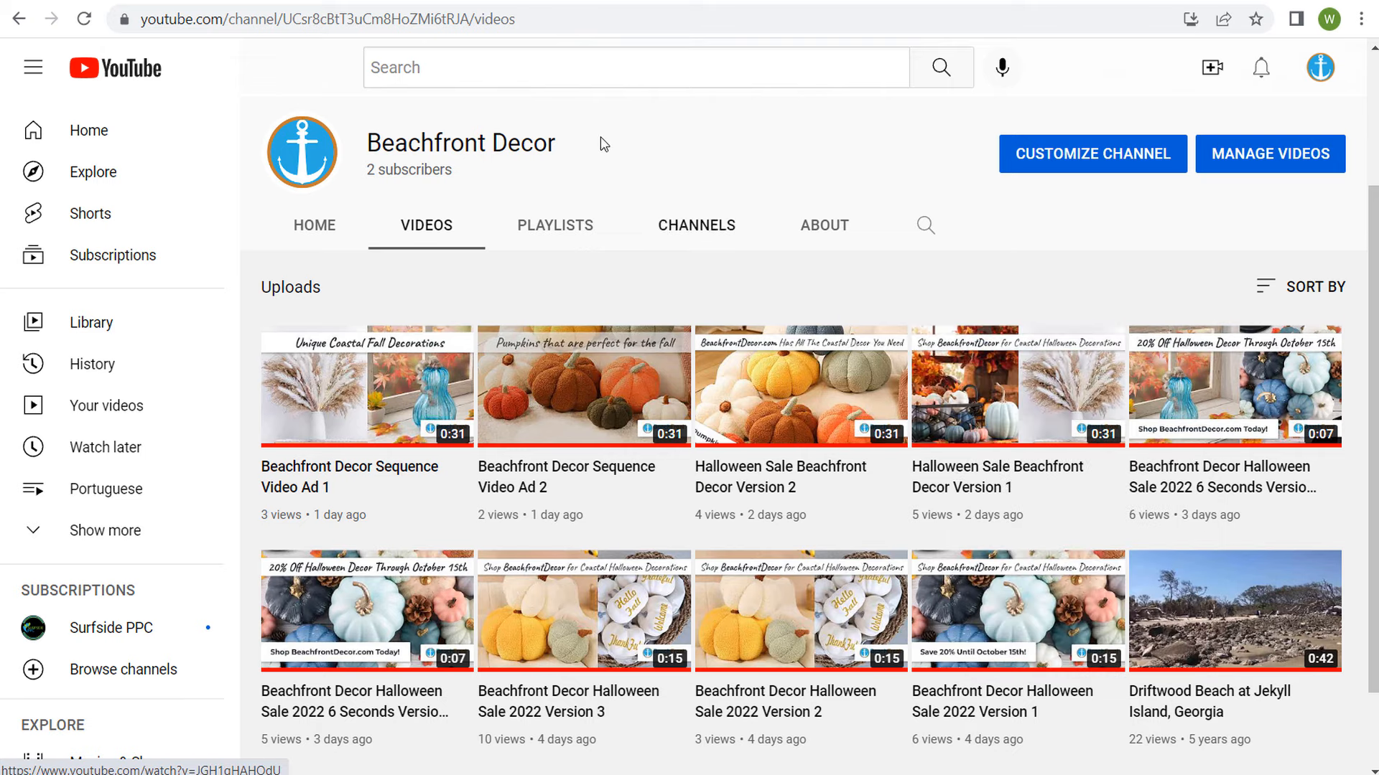
{"action": "left_click", "coordinate": [559, 3]}
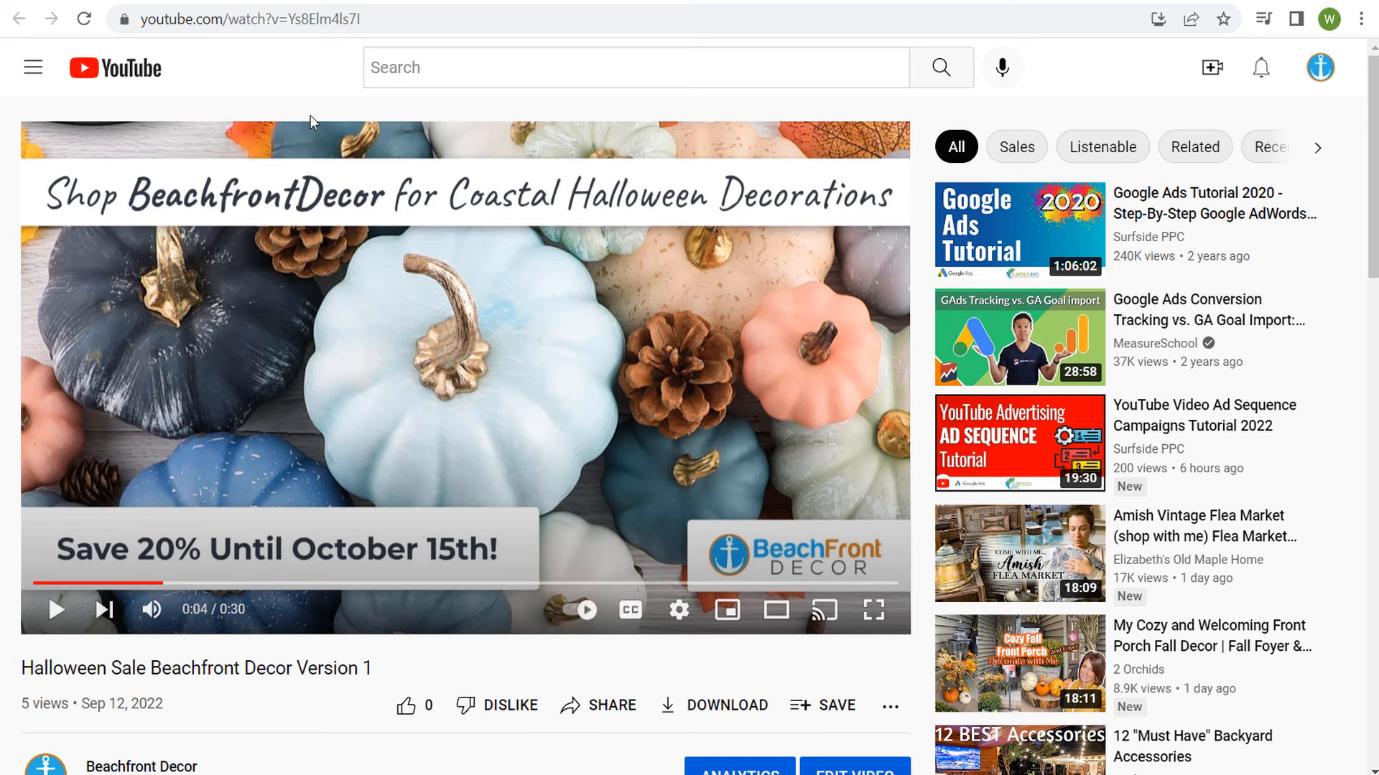
{"action": "left_click", "coordinate": [281, 22]}
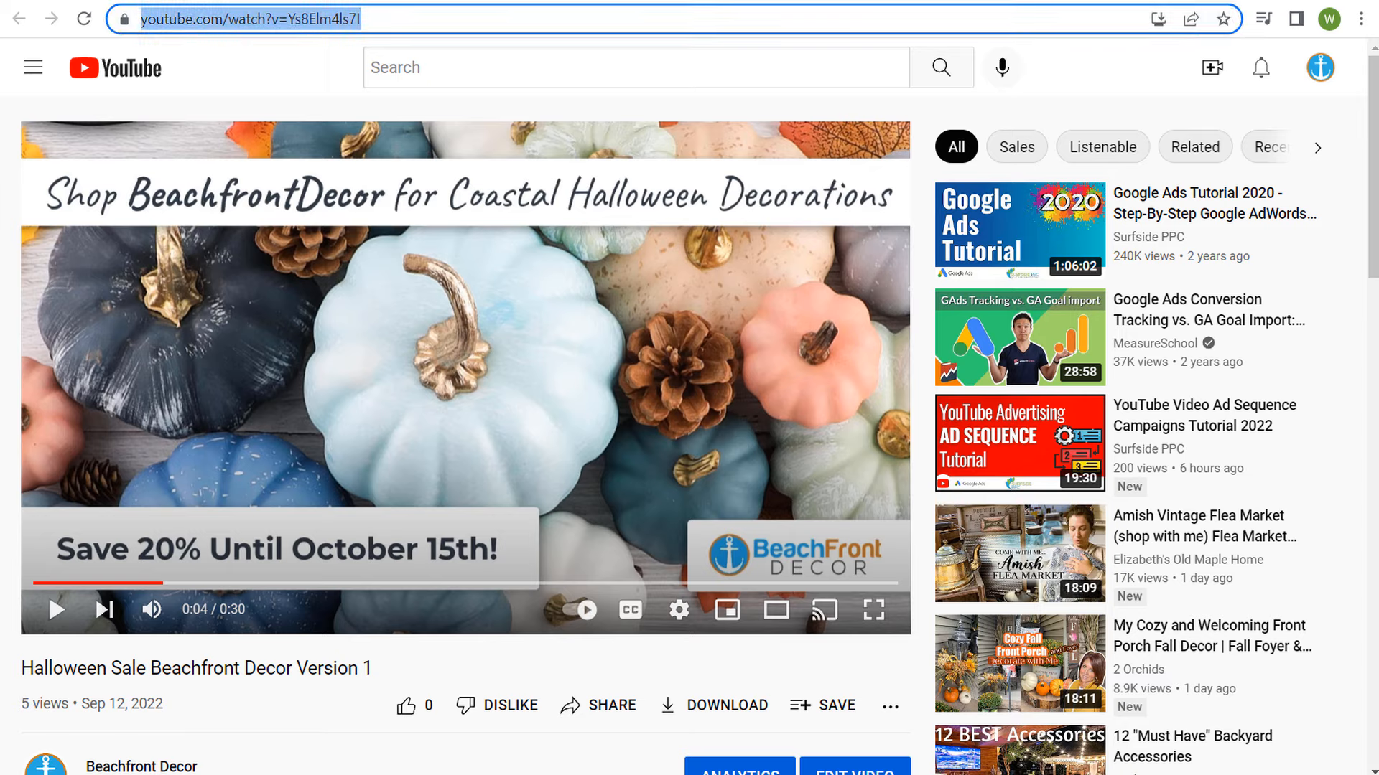
Step: Return to the Google Ads campaign and add the Halloween Sale Beachfront Decor Version 1 video by its copied URL
{"action": "left_click", "coordinate": [240, 1]}
{"action": "left_click", "coordinate": [271, 419]}
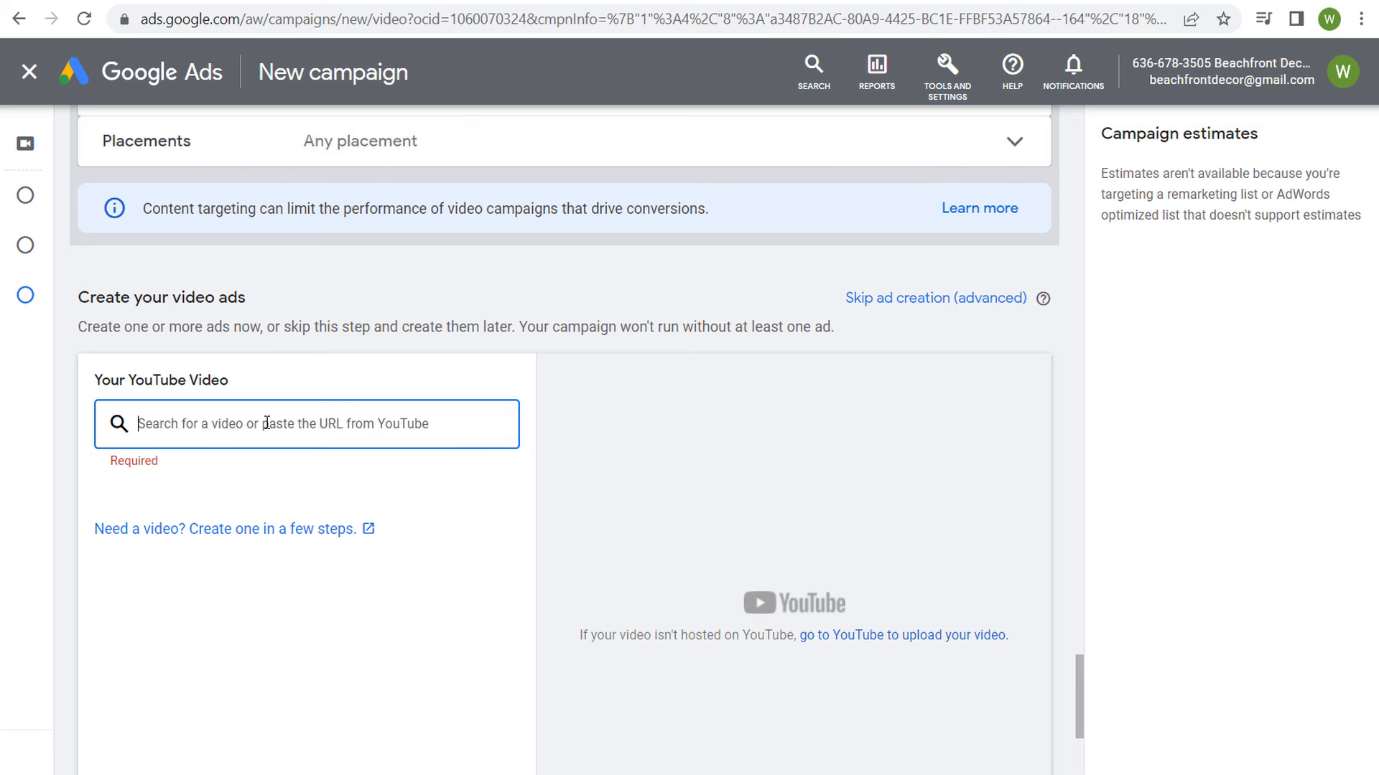
{"action": "key", "text": "ctrl+v"}
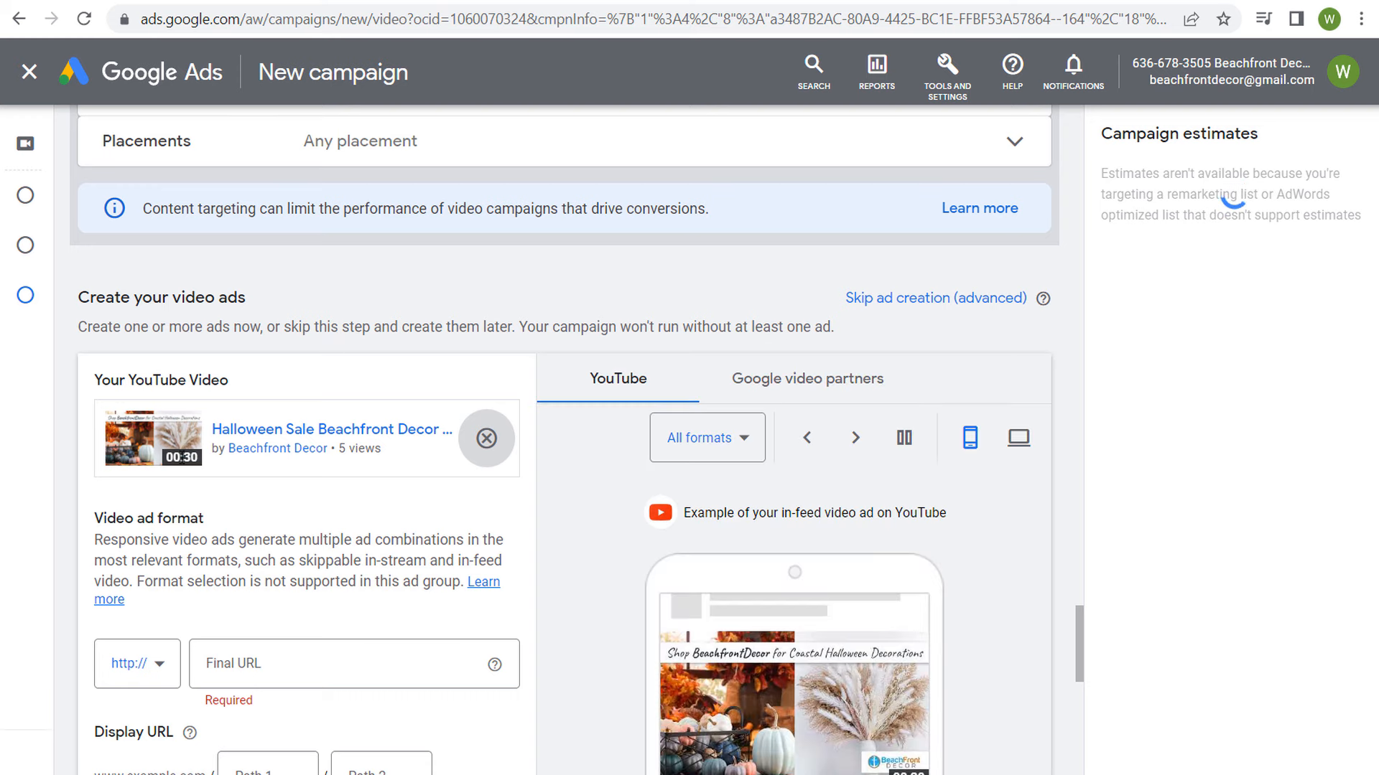
Step: Preview the video ad in the In-feed video format and in the Skippable in-stream format
{"action": "scroll", "coordinate": [289, 535], "scroll_direction": "down", "scroll_amount": 2}
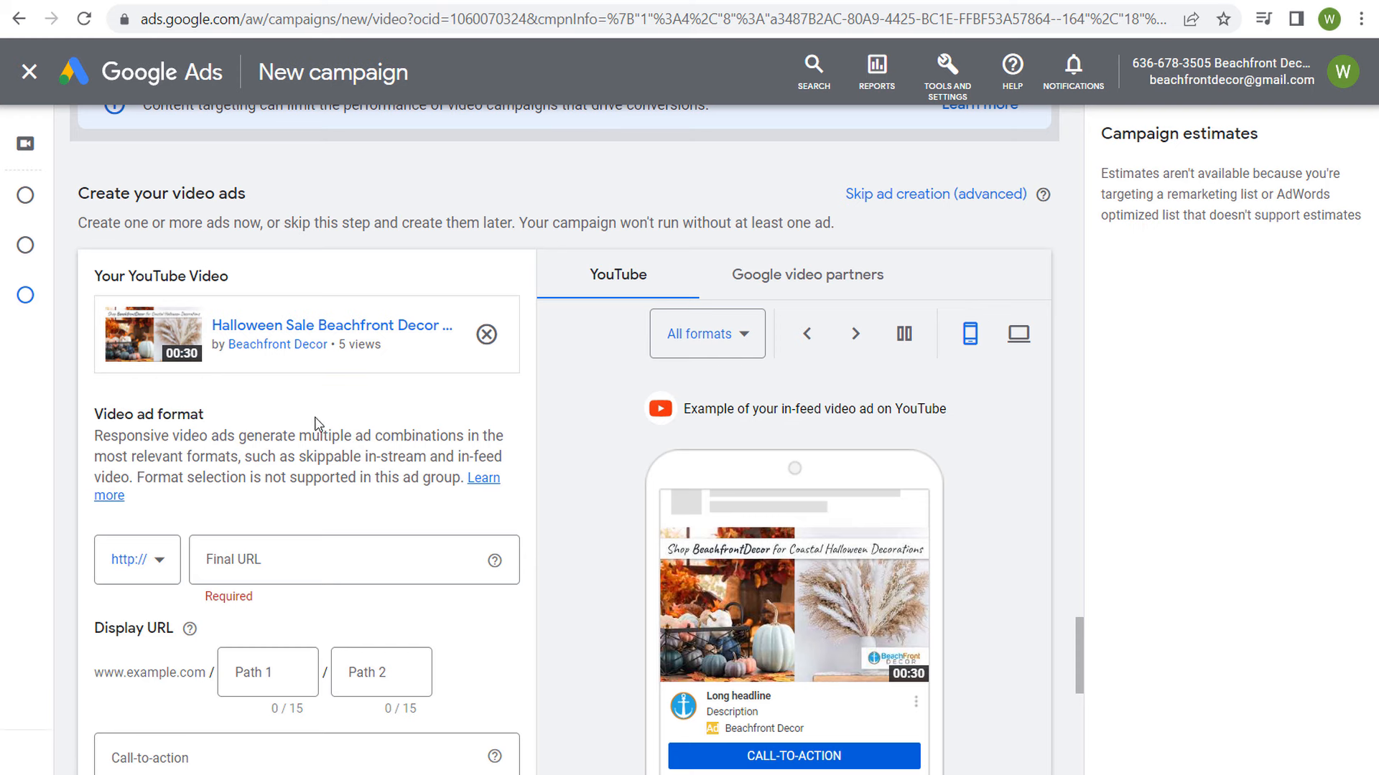
{"action": "scroll", "coordinate": [549, 428], "scroll_direction": "down", "scroll_amount": 2}
{"action": "left_click", "coordinate": [752, 234]}
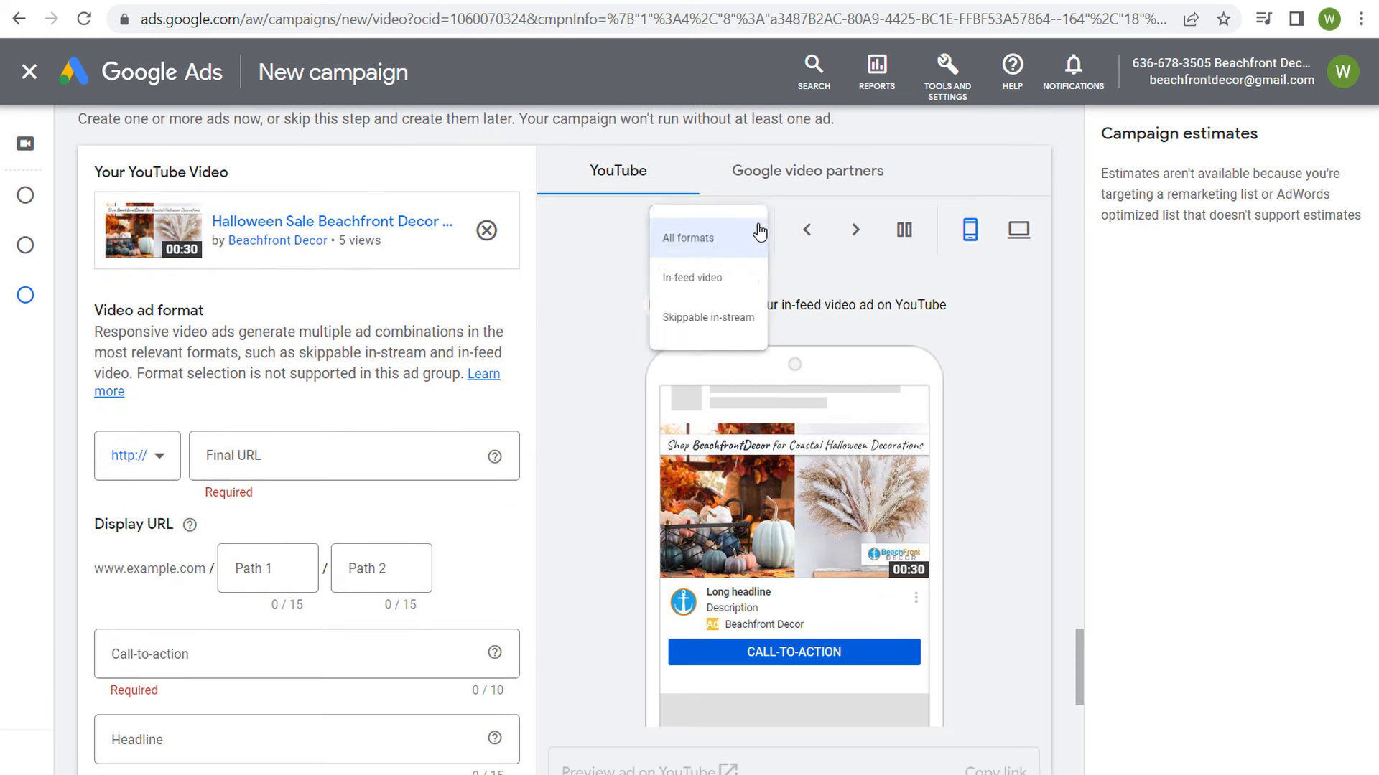
{"action": "left_click", "coordinate": [697, 304]}
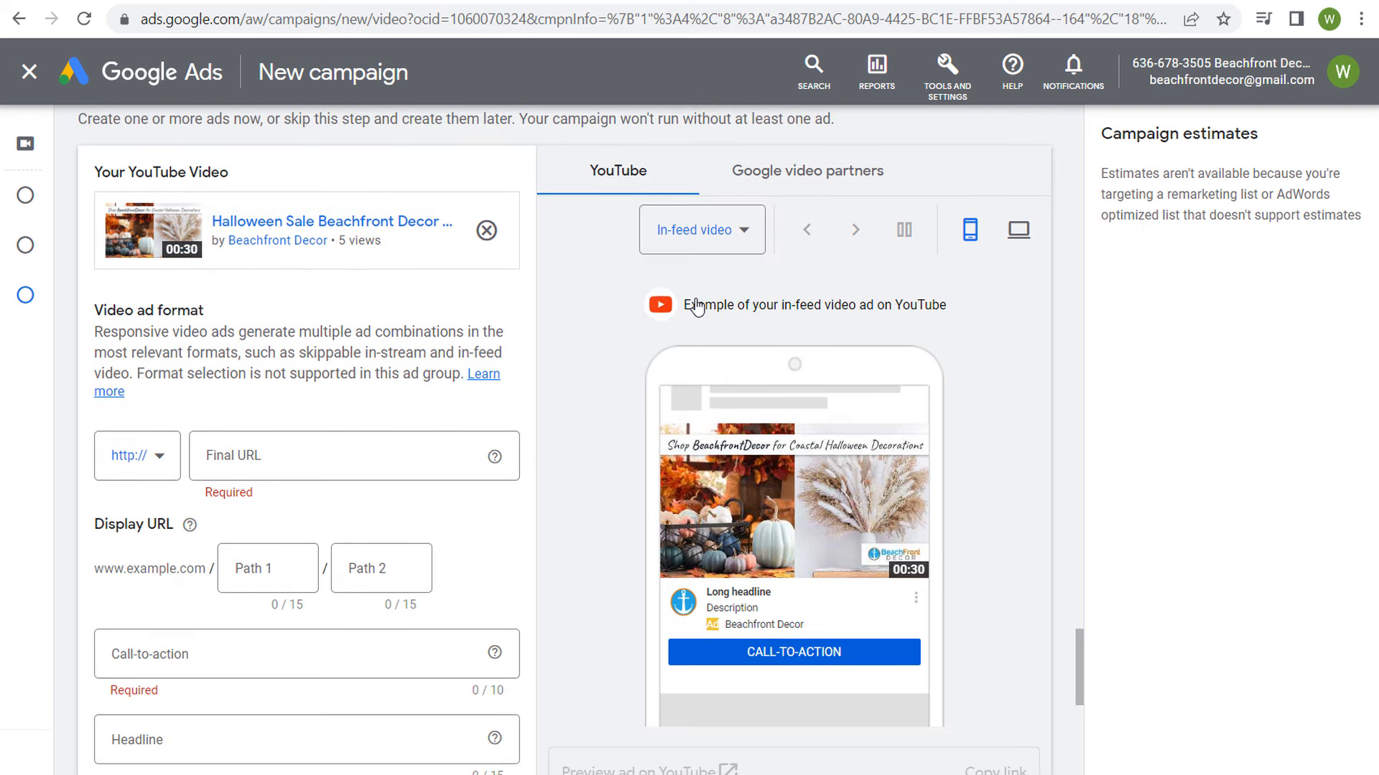
{"action": "left_click", "coordinate": [721, 231]}
{"action": "left_click", "coordinate": [698, 349]}
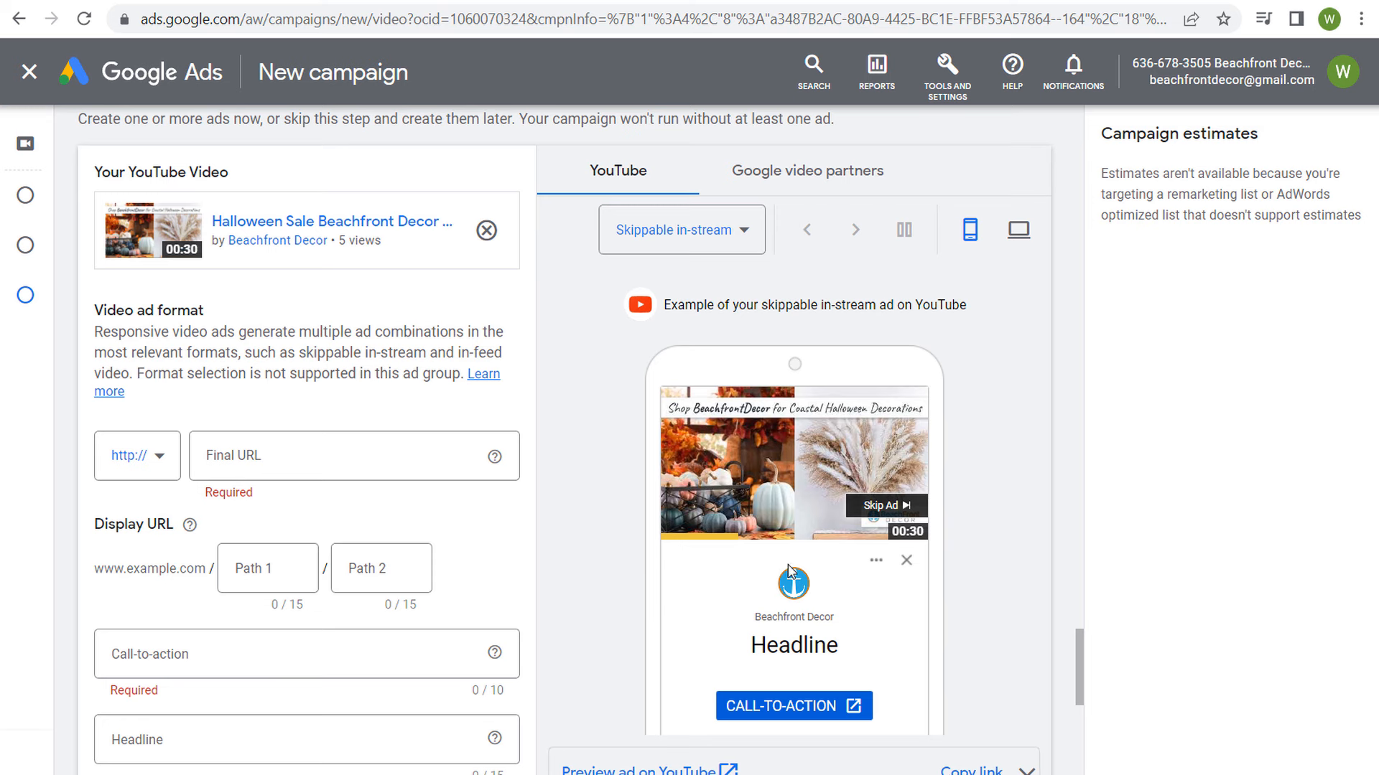
Step: Set the ad's headline to "Halloween Sale" and its call-to-action to "Shop now"
{"action": "scroll", "coordinate": [553, 553], "scroll_direction": "down", "scroll_amount": 1}
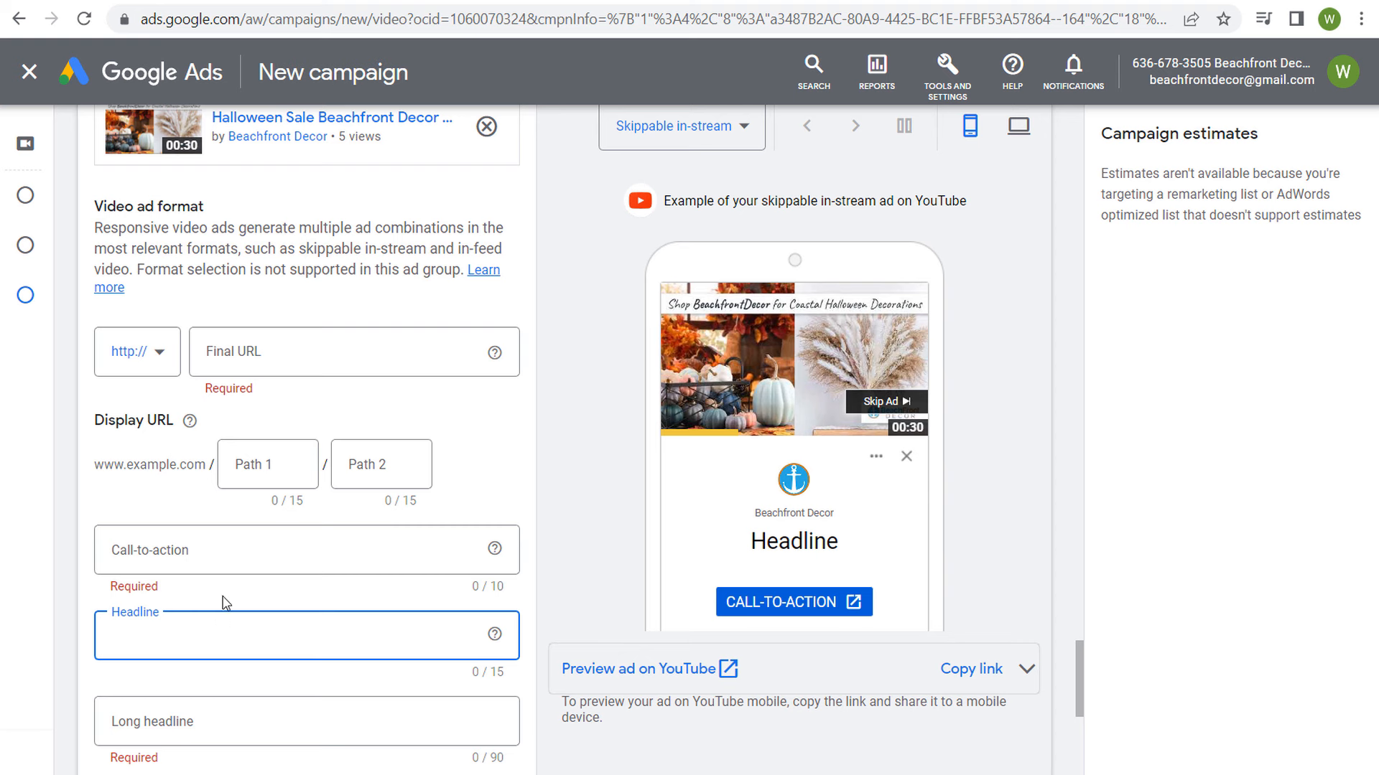
{"action": "type", "text": "Halloween Sale"}
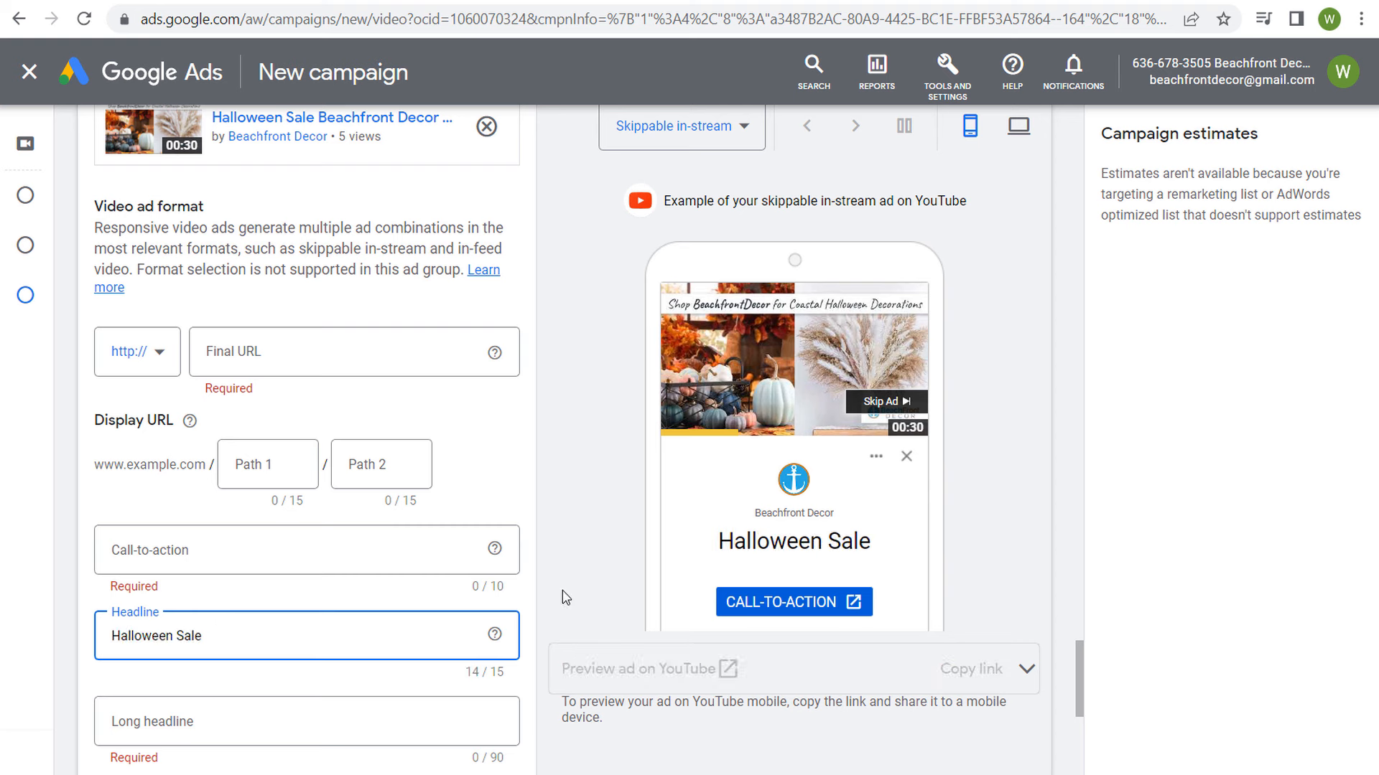
{"action": "left_click", "coordinate": [336, 569]}
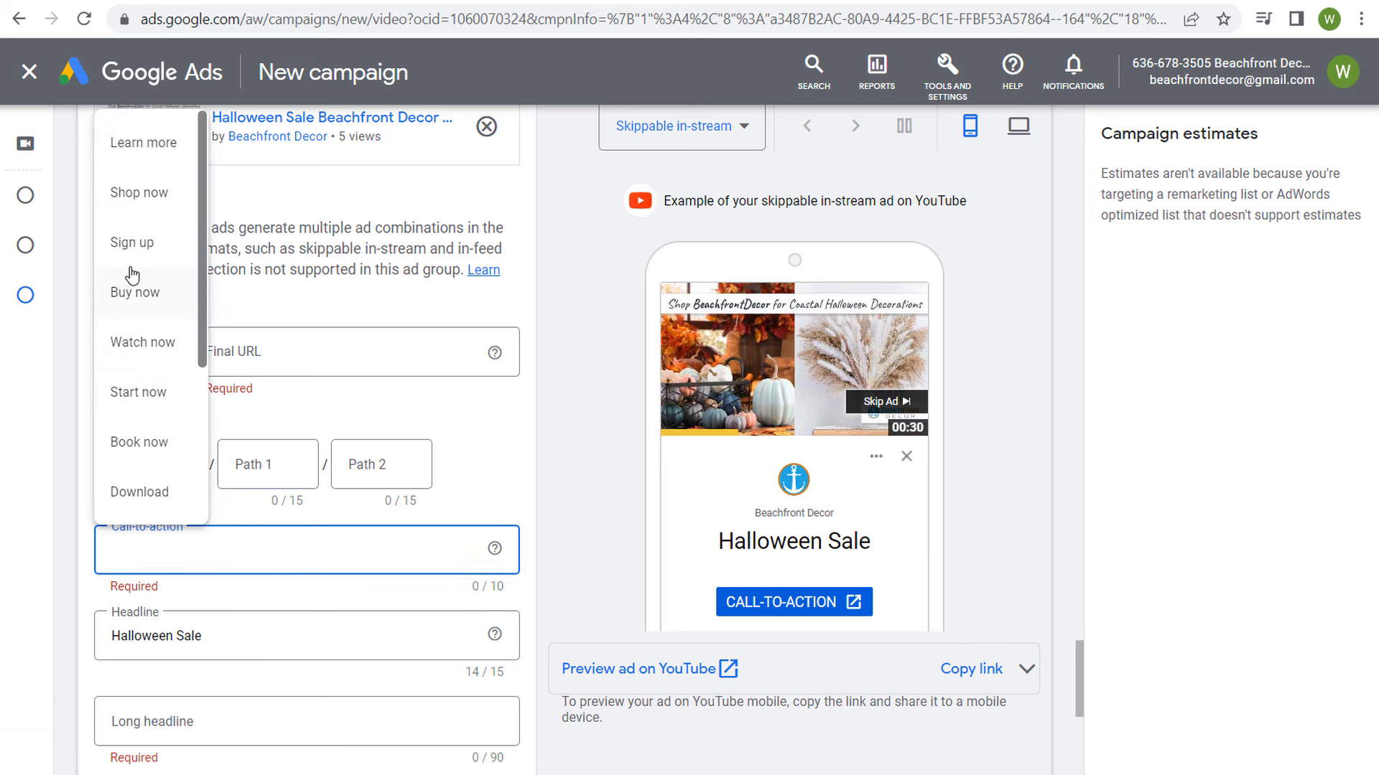
{"action": "left_click", "coordinate": [136, 195]}
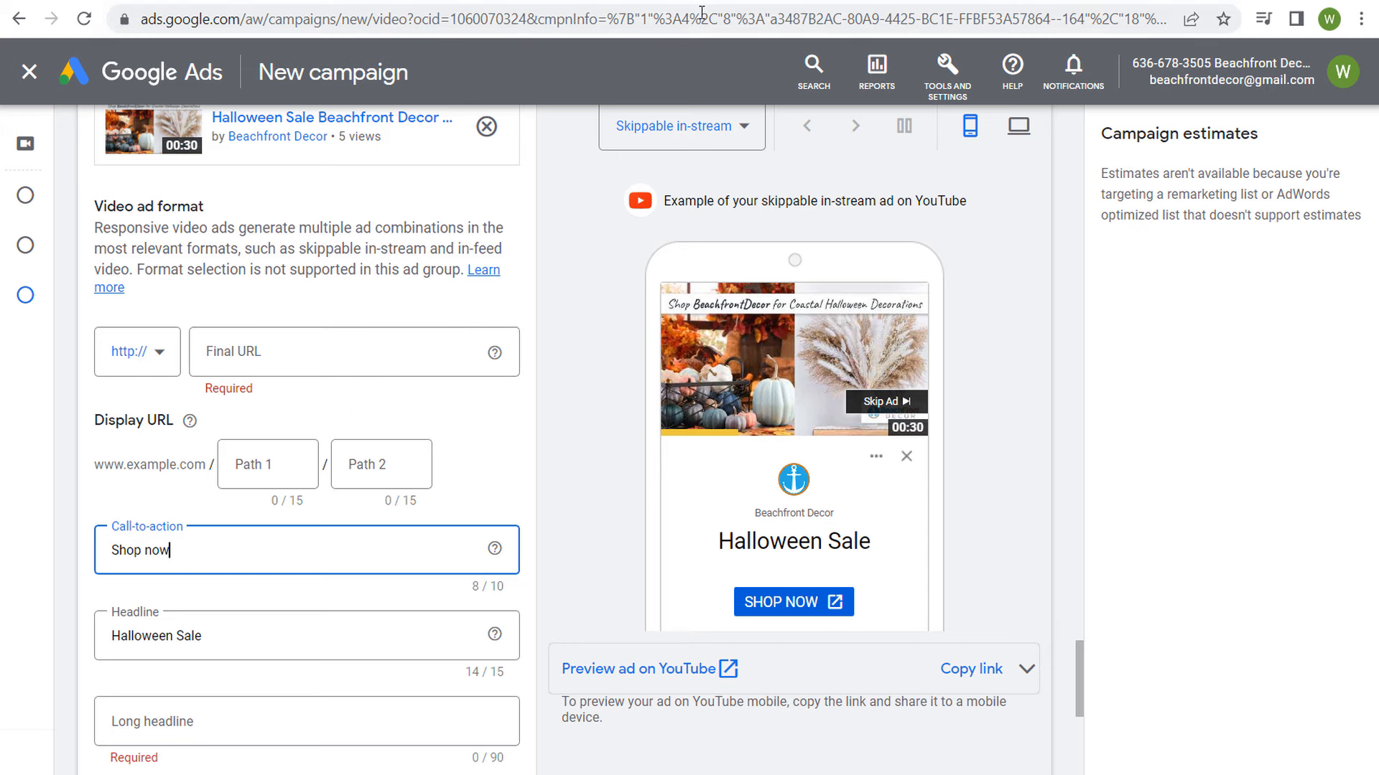
{"action": "left_click", "coordinate": [789, 2]}
{"action": "left_click", "coordinate": [485, 18]}
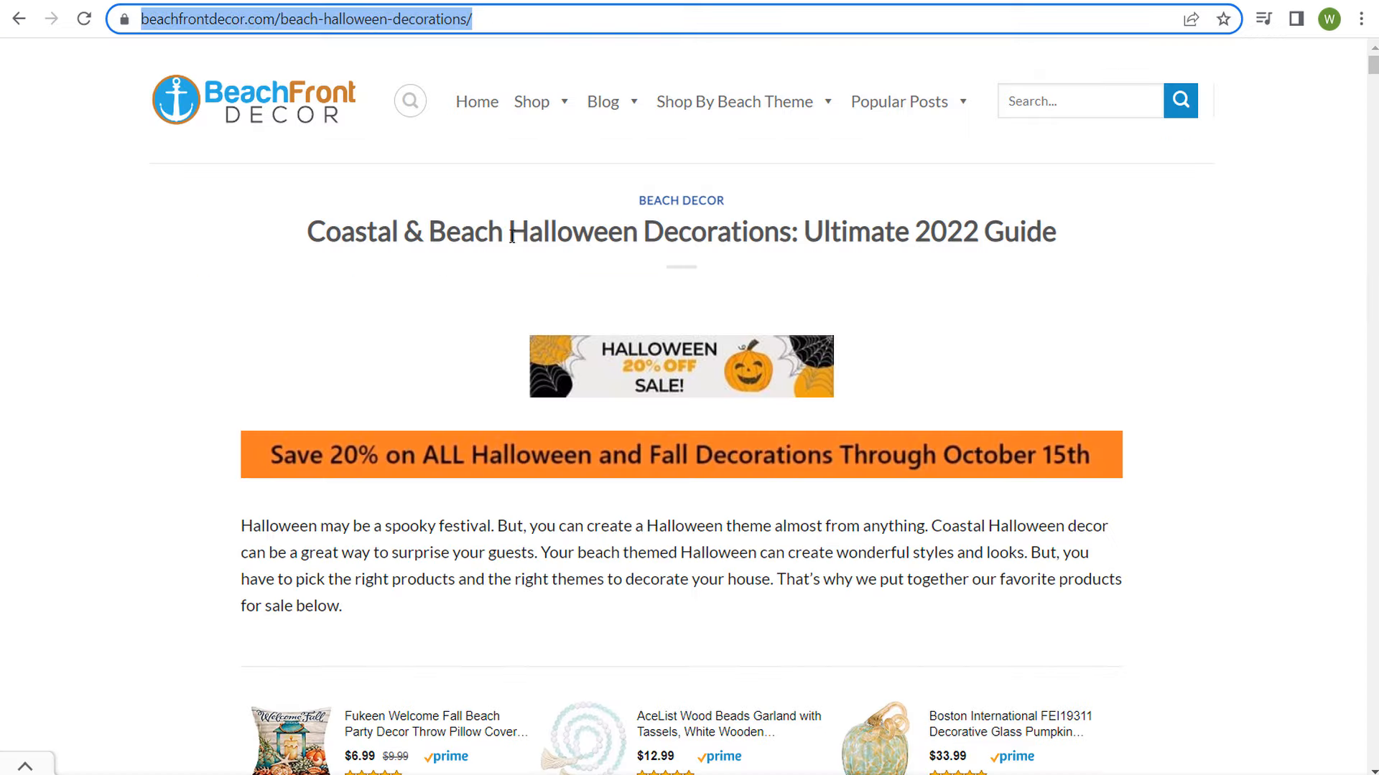
{"action": "scroll", "coordinate": [280, 252], "scroll_direction": "down", "scroll_amount": 10}
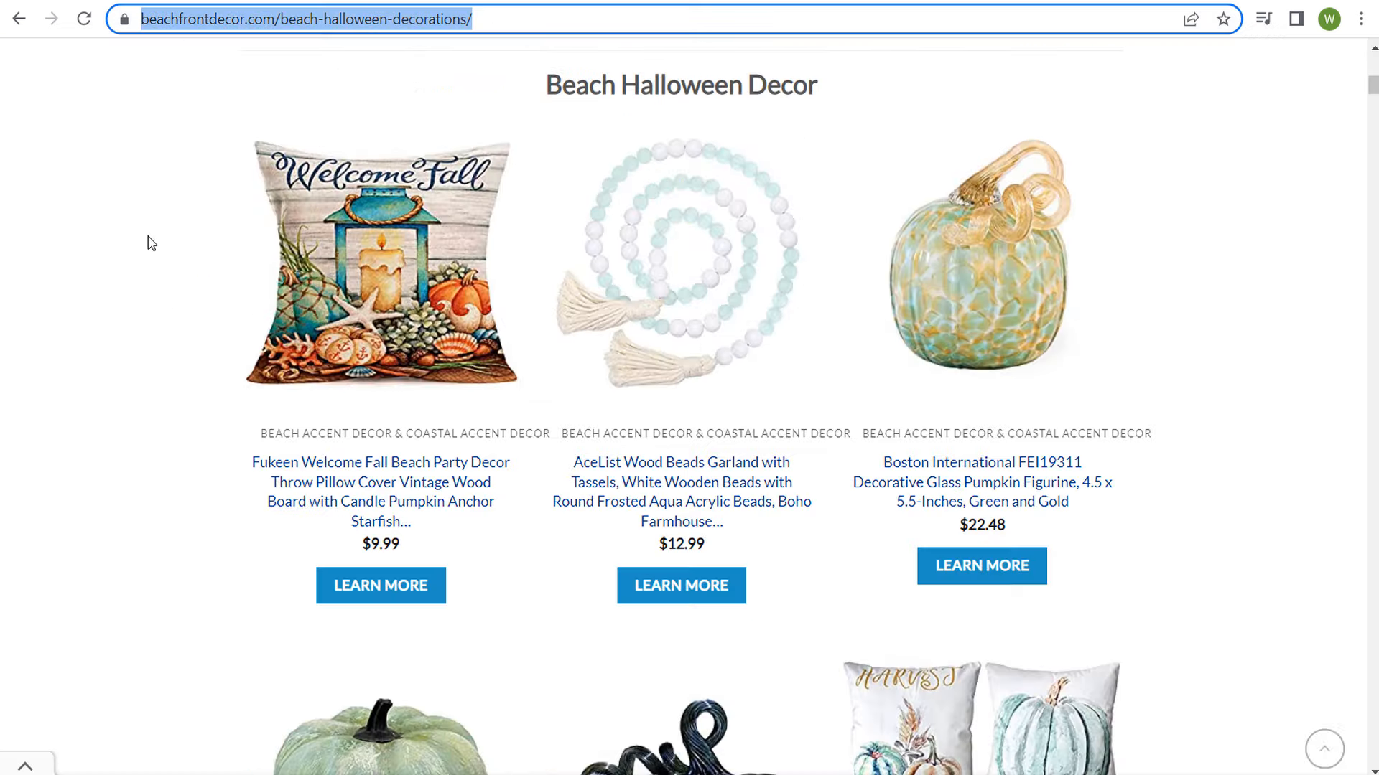
{"action": "scroll", "coordinate": [148, 317], "scroll_direction": "up", "scroll_amount": 3}
{"action": "left_click", "coordinate": [122, 2]}
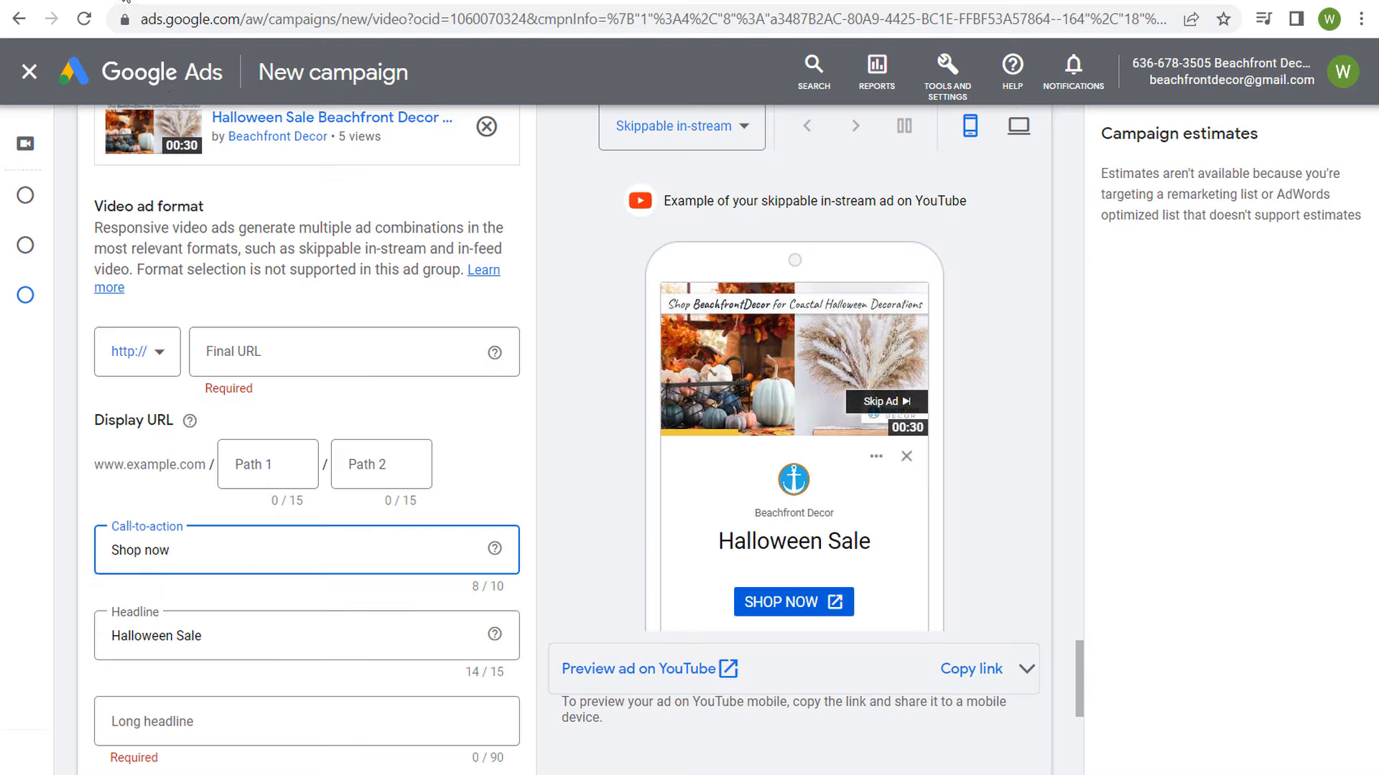
{"action": "left_click", "coordinate": [252, 349]}
{"action": "key", "text": "ctrl+v"}
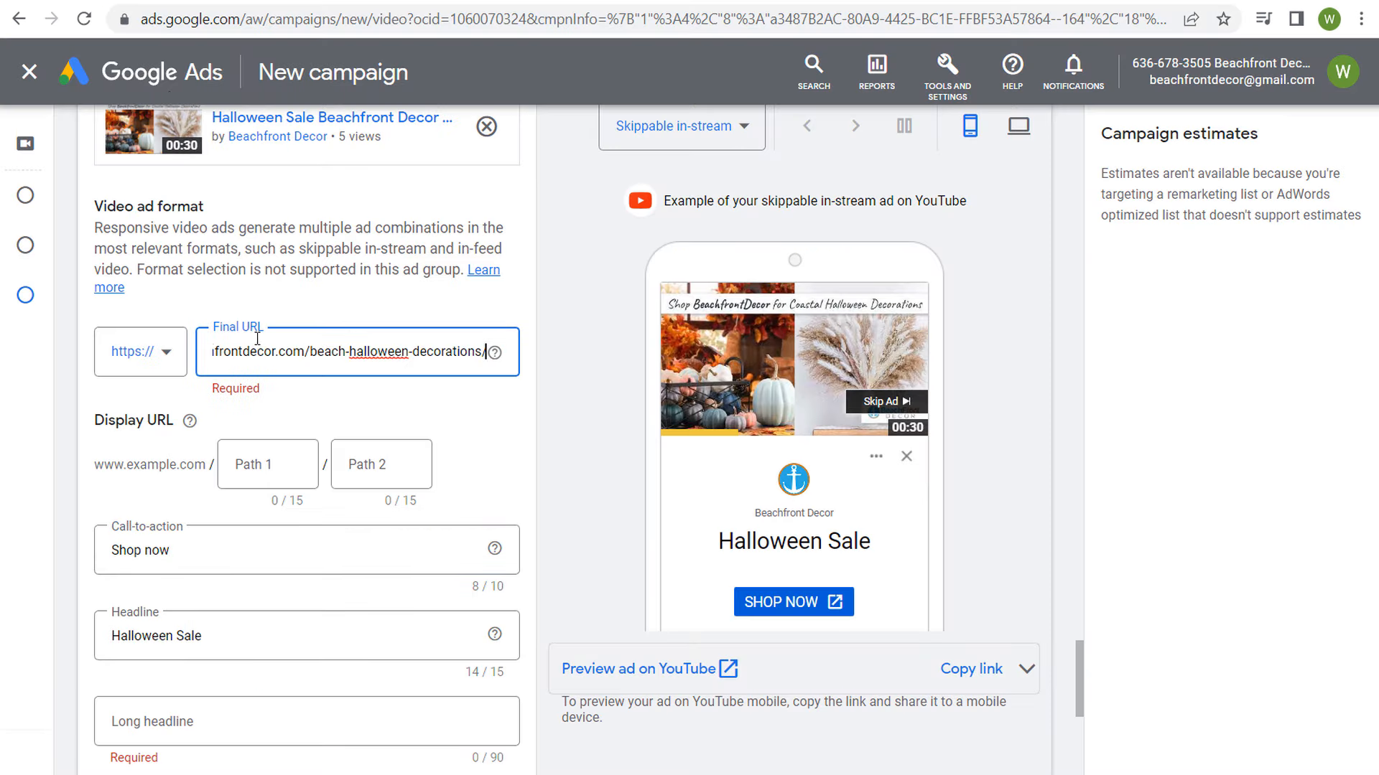
{"action": "left_click", "coordinate": [313, 242]}
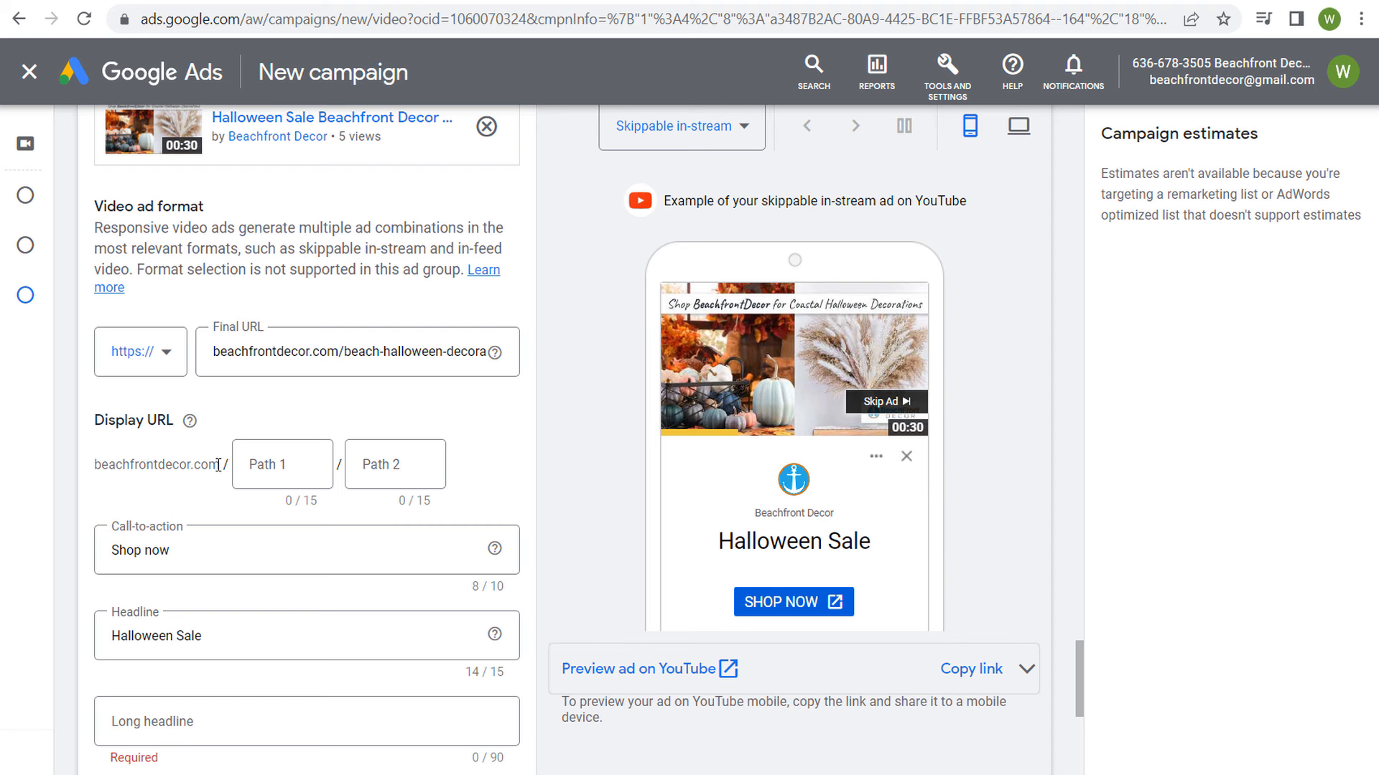
Step: Set the first path of the ad's display URL to "halloween-decor"
{"action": "left_click", "coordinate": [302, 458]}
{"action": "type", "text": "hal"}
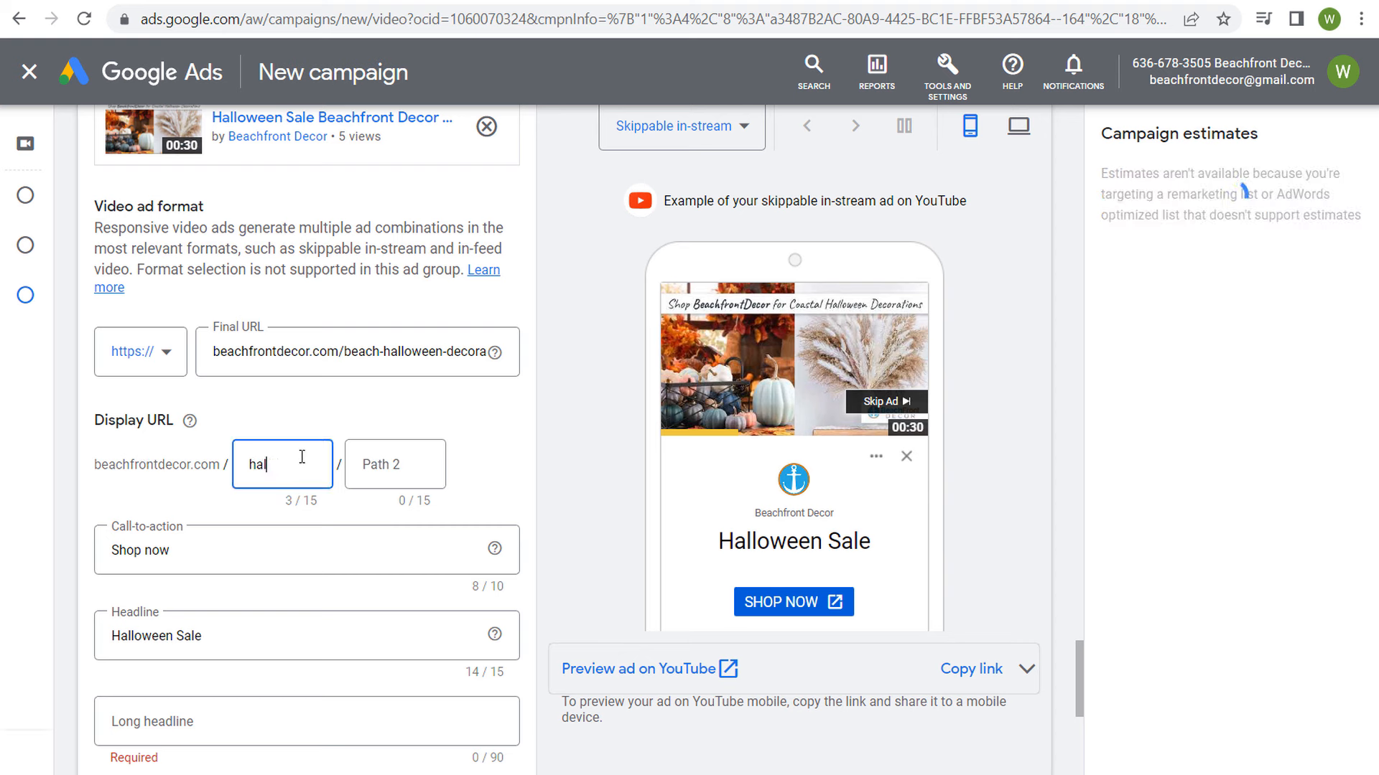
{"action": "type", "text": "loween-decor"}
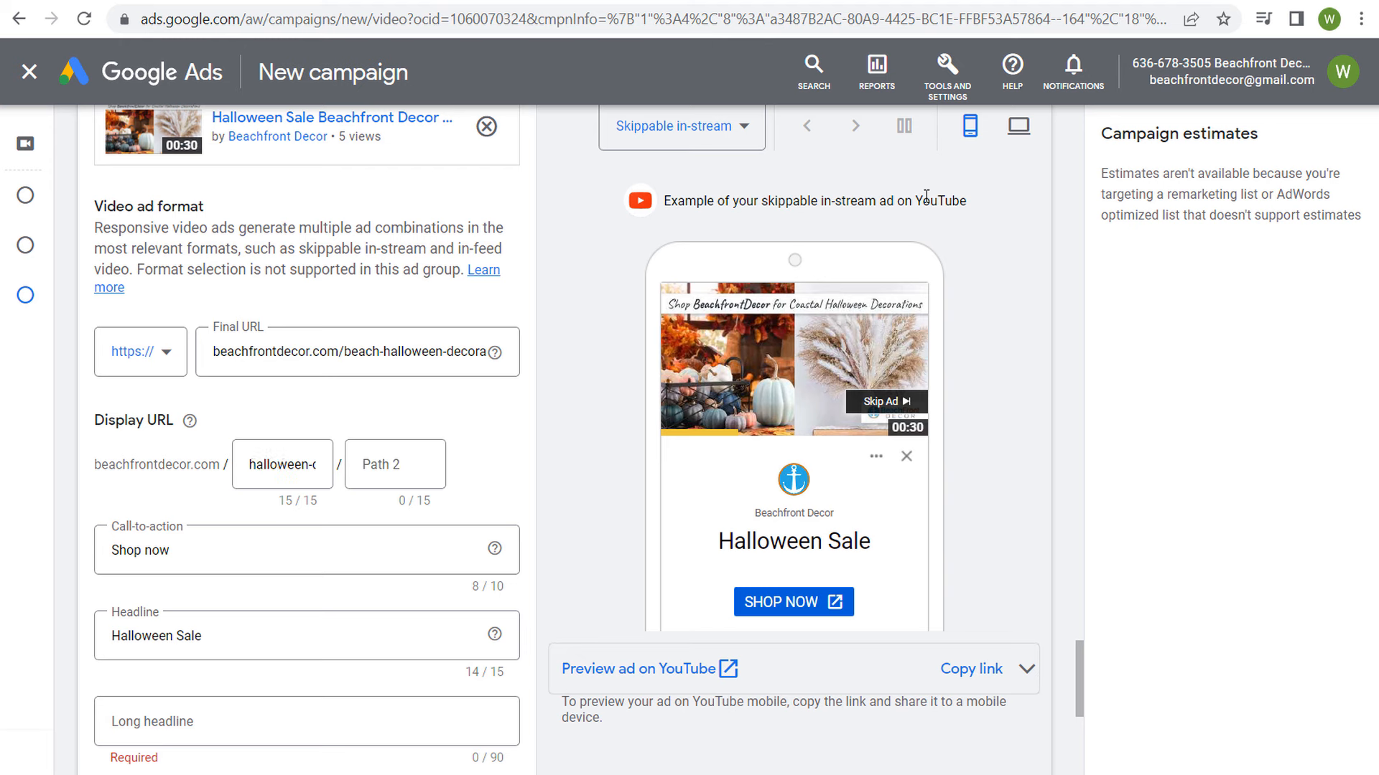
Step: Preview the skippable in-stream ad in its desktop layout and in its mobile layout
{"action": "left_click", "coordinate": [1018, 126]}
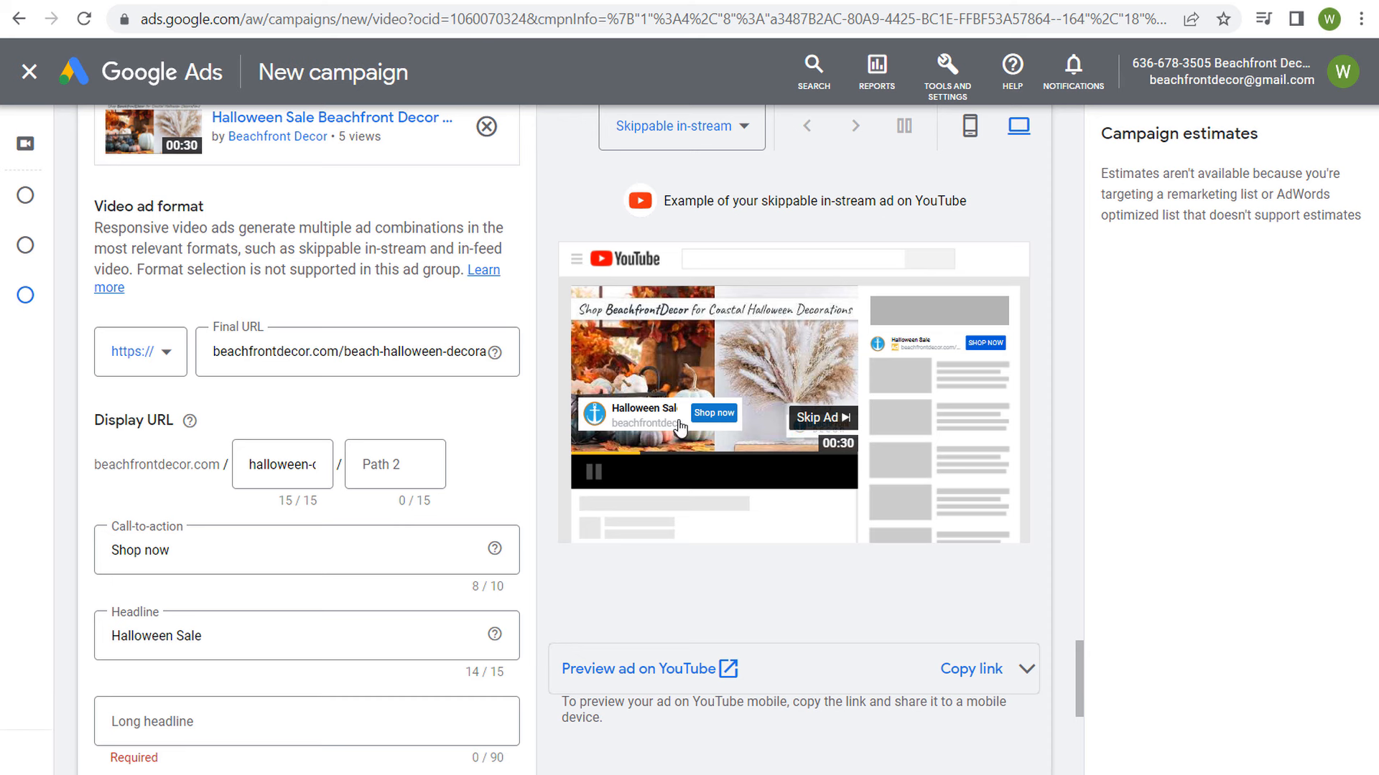
{"action": "left_click", "coordinate": [971, 127]}
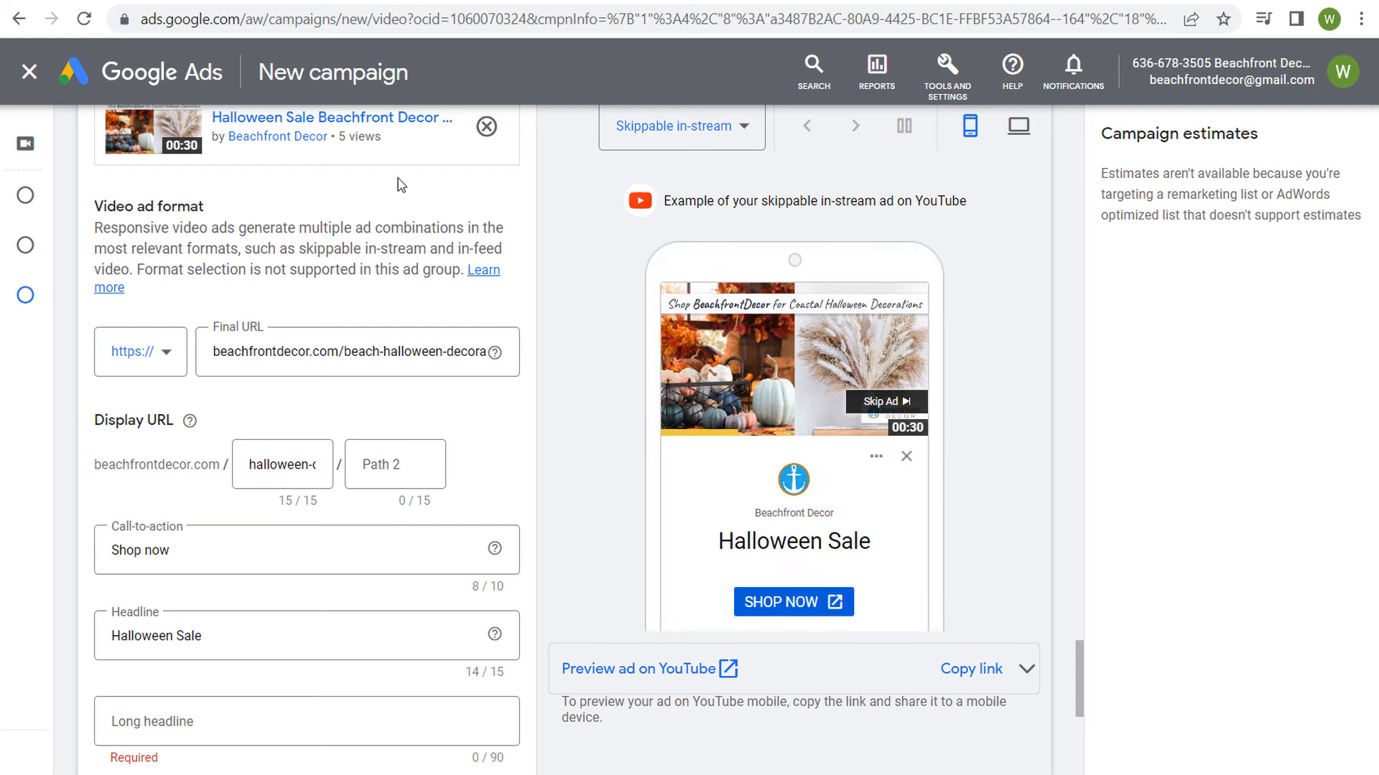
Step: Set the long headline to "Save 20% on Beach Themed Halloween & Fall Decorations Through October 15th" and the description to "Products Are Selling Out Fast - Shop Today"
{"action": "scroll", "coordinate": [346, 209], "scroll_direction": "down", "scroll_amount": 5}
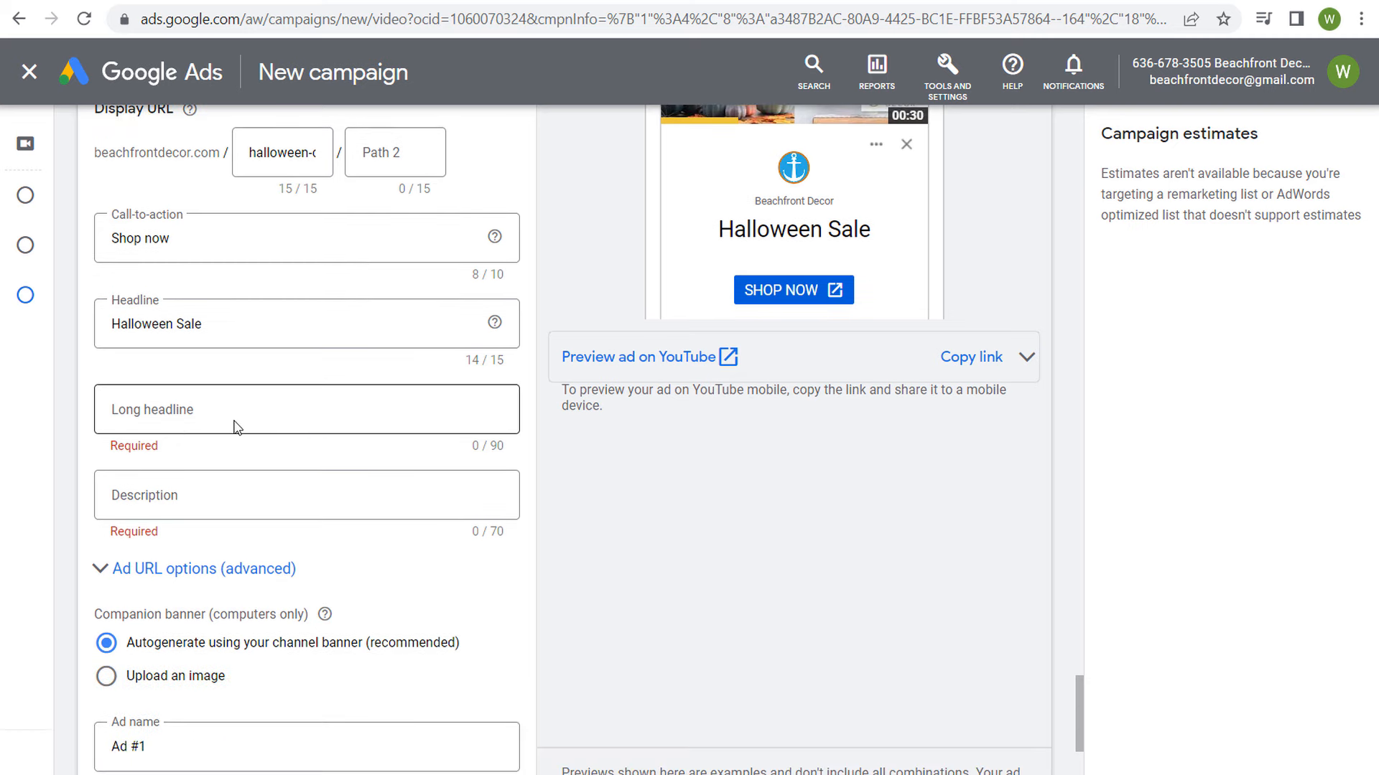
{"action": "left_click", "coordinate": [467, 428]}
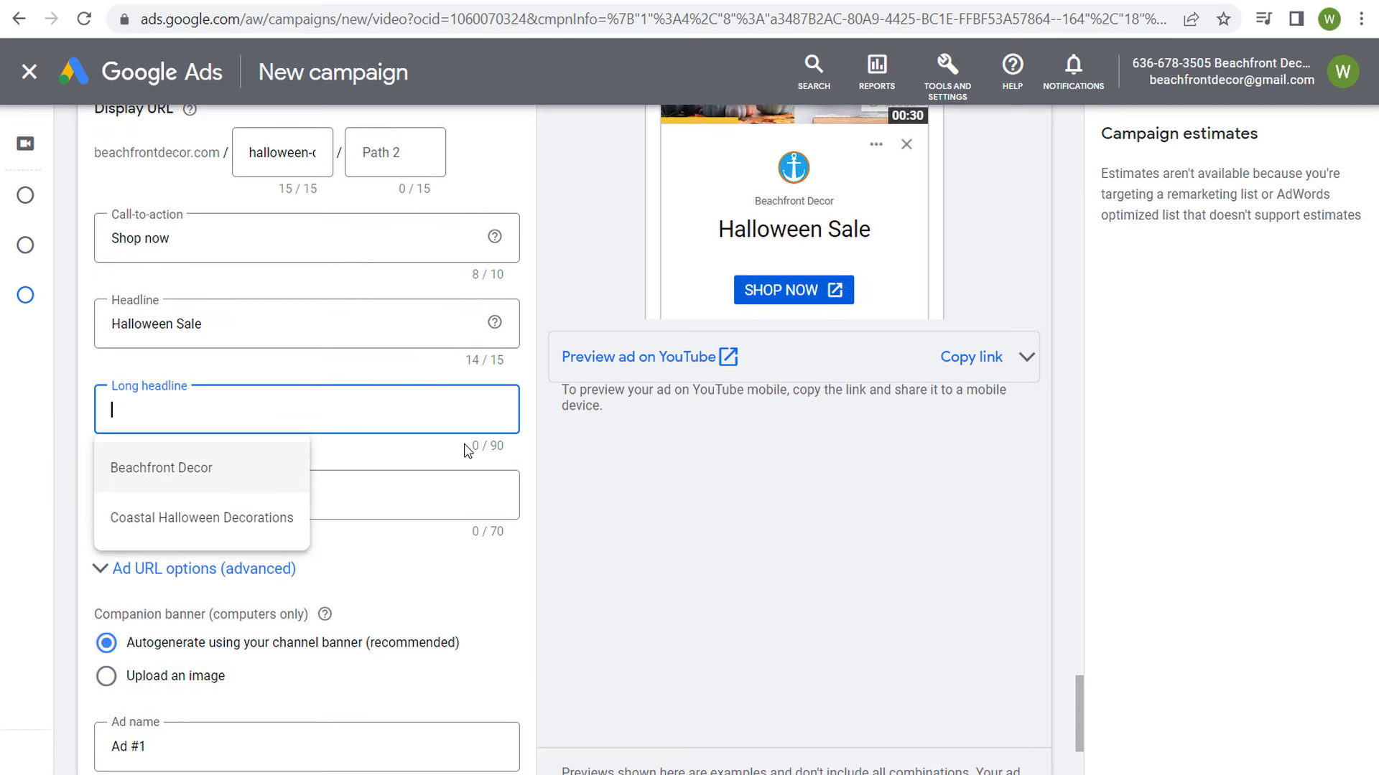
{"action": "left_click", "coordinate": [465, 452]}
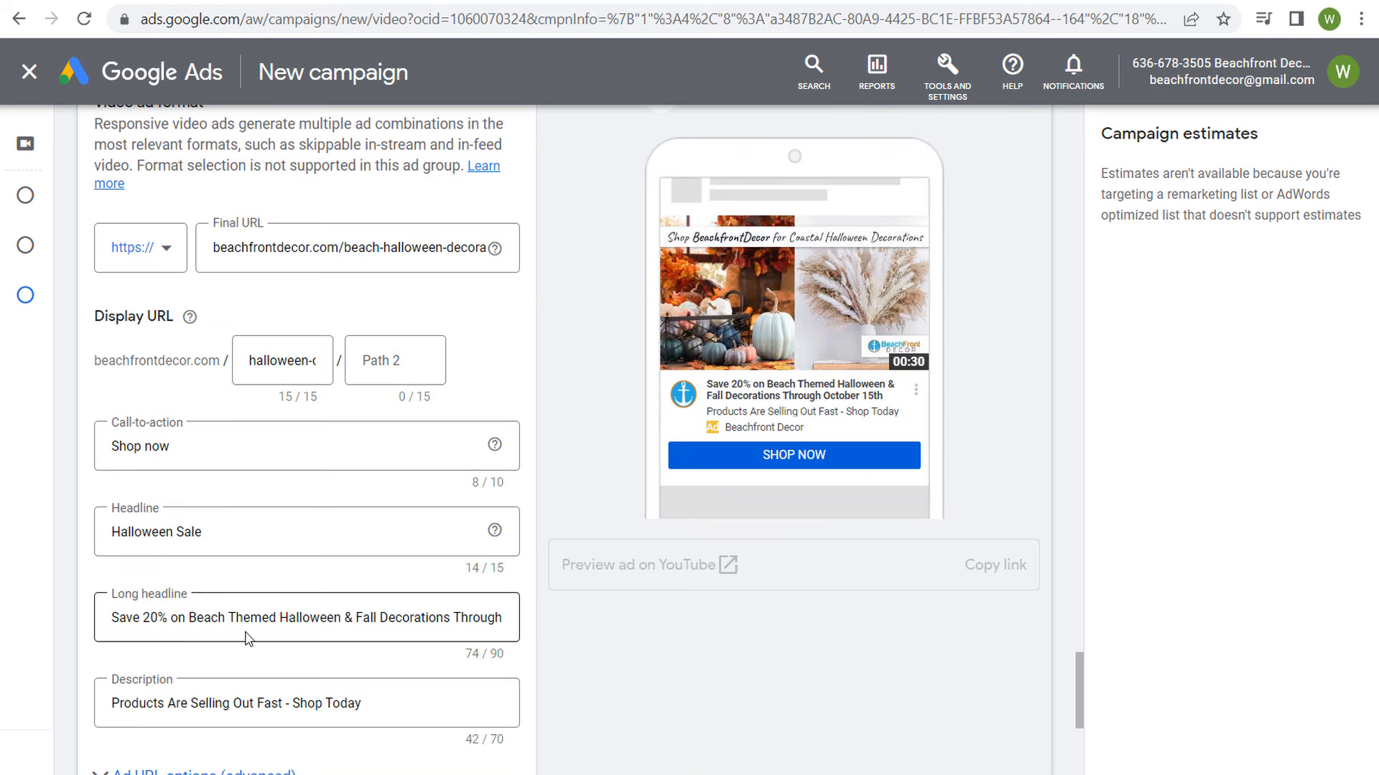
Step: Compare the long headline and description fields with their text in the in-feed video ad preview
{"action": "left_click_drag", "start_coordinate": [150, 620], "coordinate": [415, 603]}
{"action": "left_click", "coordinate": [653, 644]}
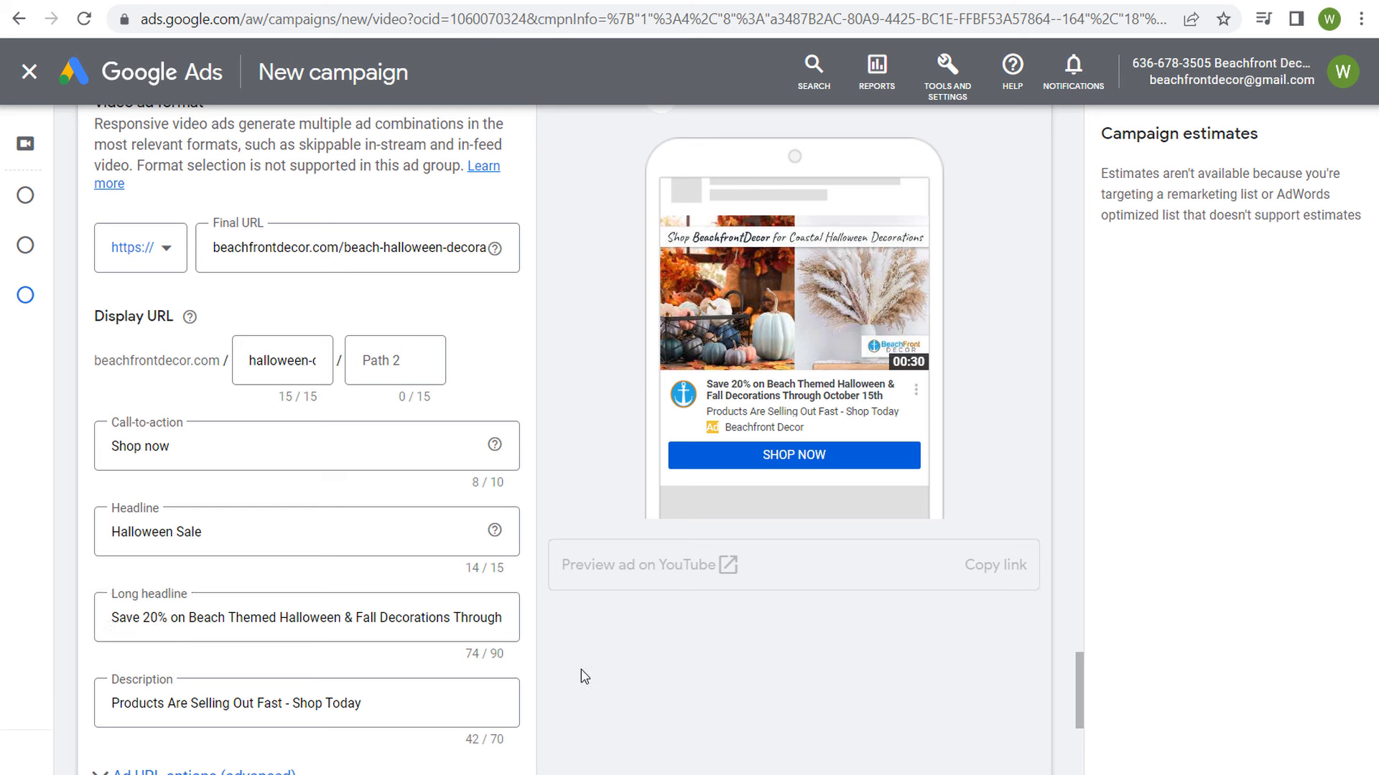
{"action": "left_click_drag", "start_coordinate": [710, 384], "coordinate": [902, 401]}
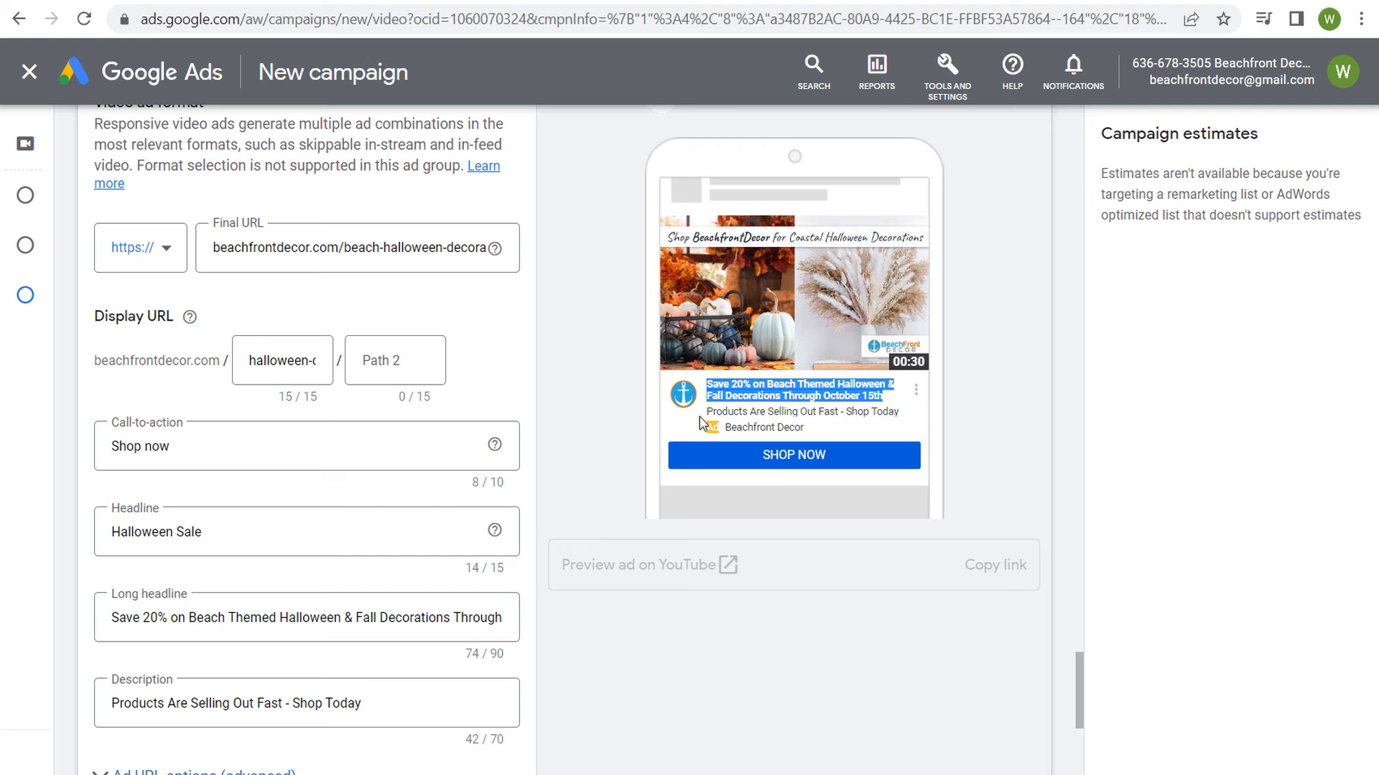
{"action": "left_click_drag", "start_coordinate": [708, 410], "coordinate": [899, 413]}
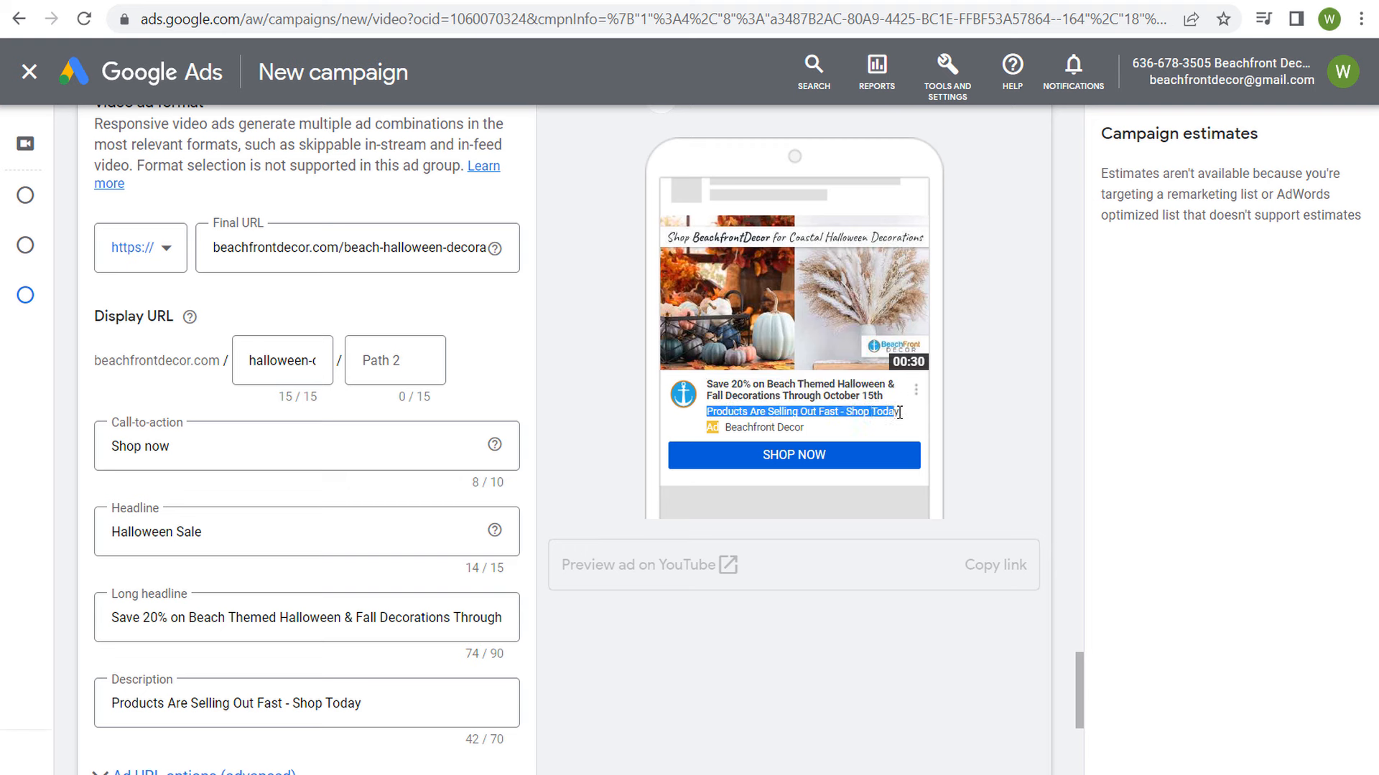
{"action": "left_click_drag", "start_coordinate": [398, 700], "coordinate": [93, 716]}
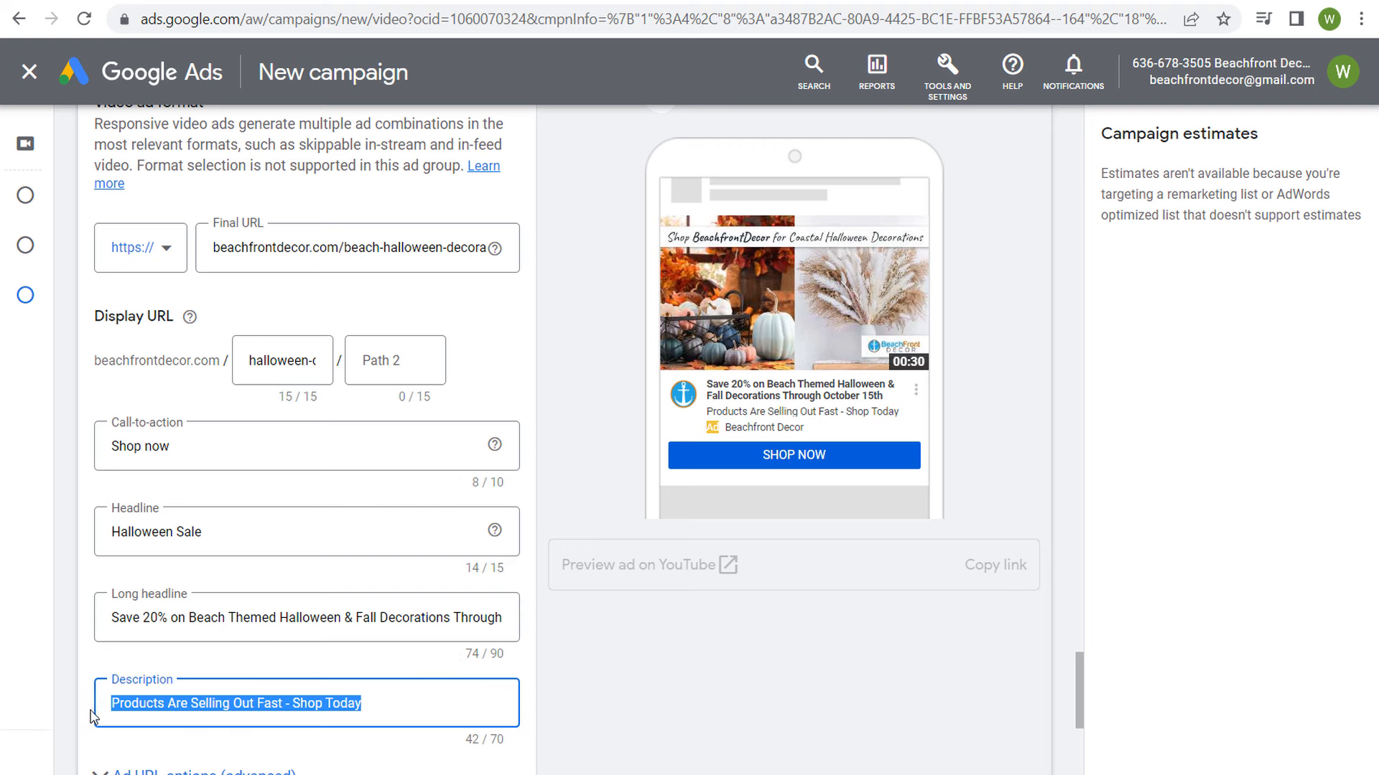
{"action": "left_click", "coordinate": [813, 694]}
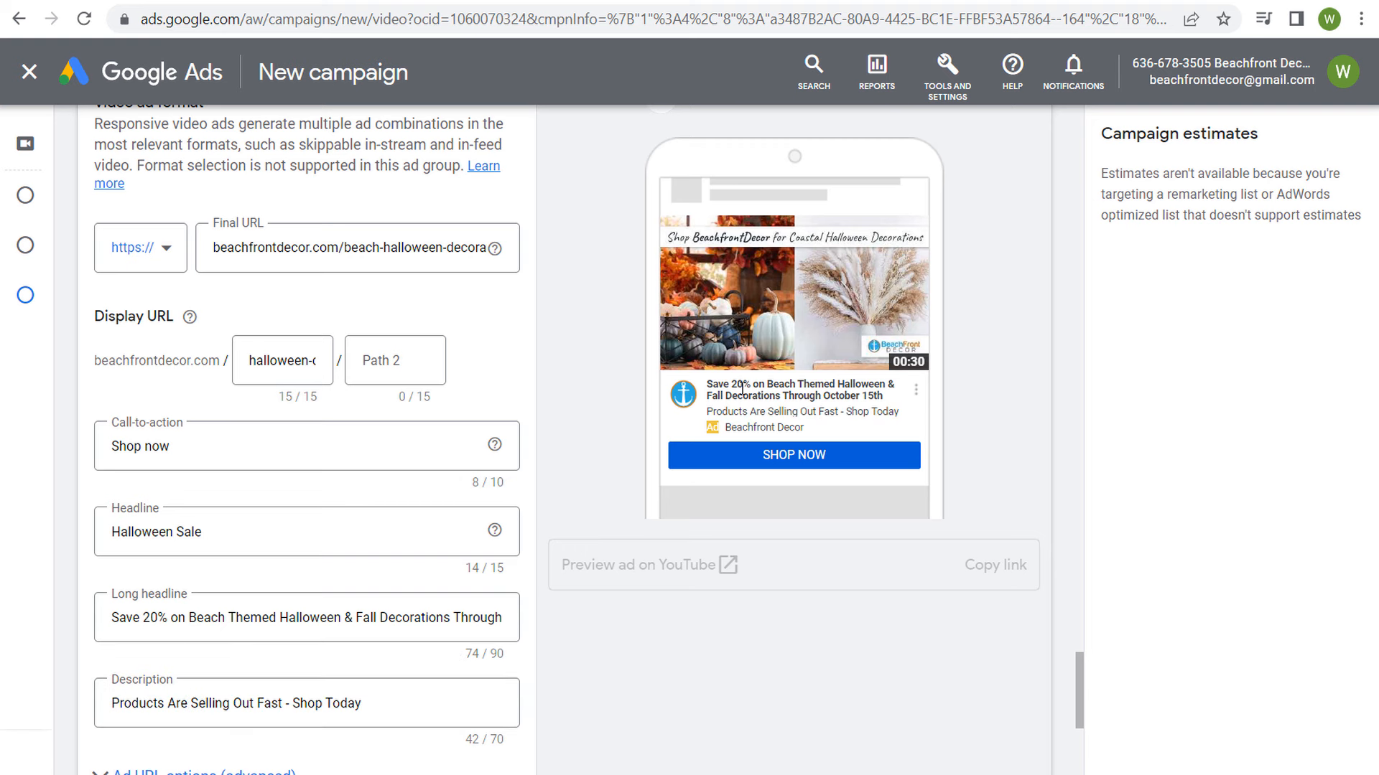
{"action": "left_click_drag", "start_coordinate": [747, 387], "coordinate": [883, 396]}
{"action": "left_click", "coordinate": [1012, 422]}
{"action": "left_click", "coordinate": [315, 615]}
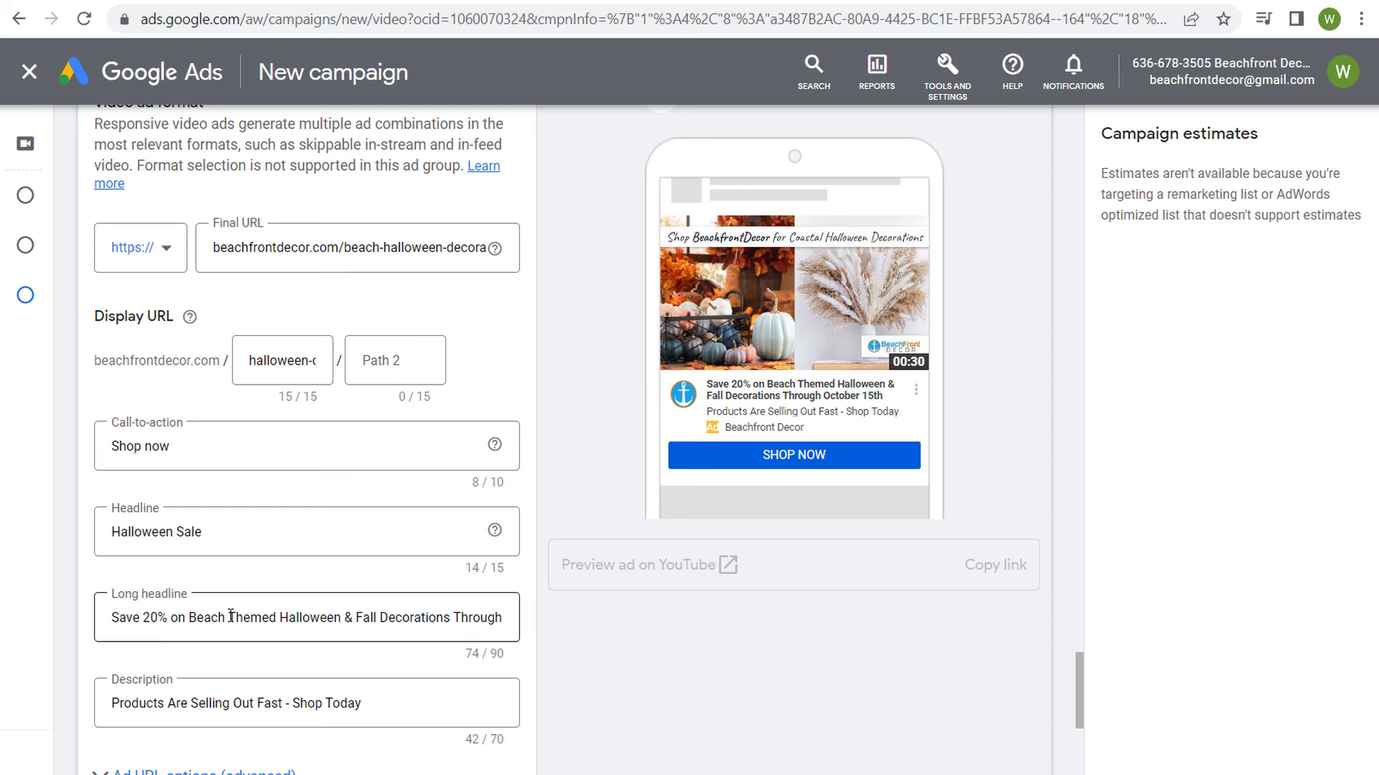
{"action": "left_click", "coordinate": [644, 662]}
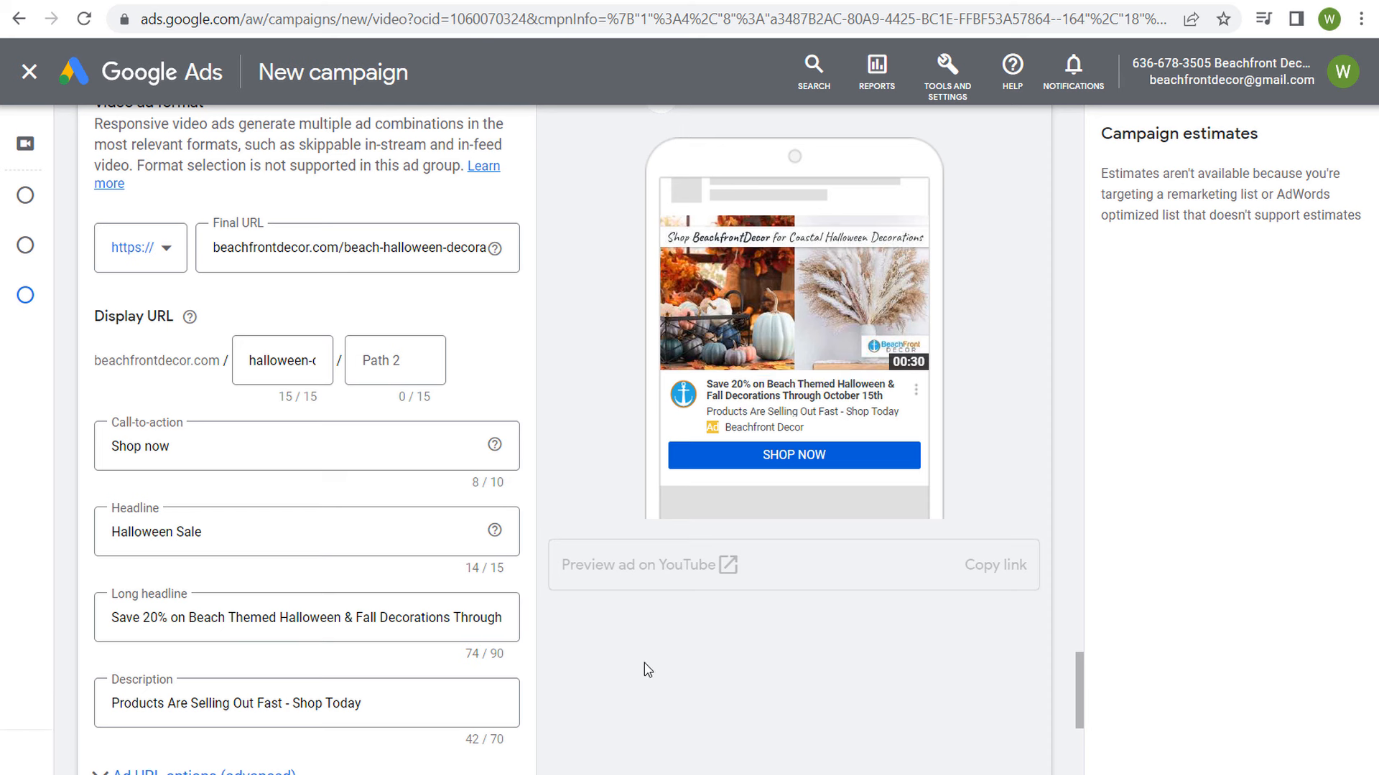
{"action": "scroll", "coordinate": [635, 618], "scroll_direction": "down", "scroll_amount": 2}
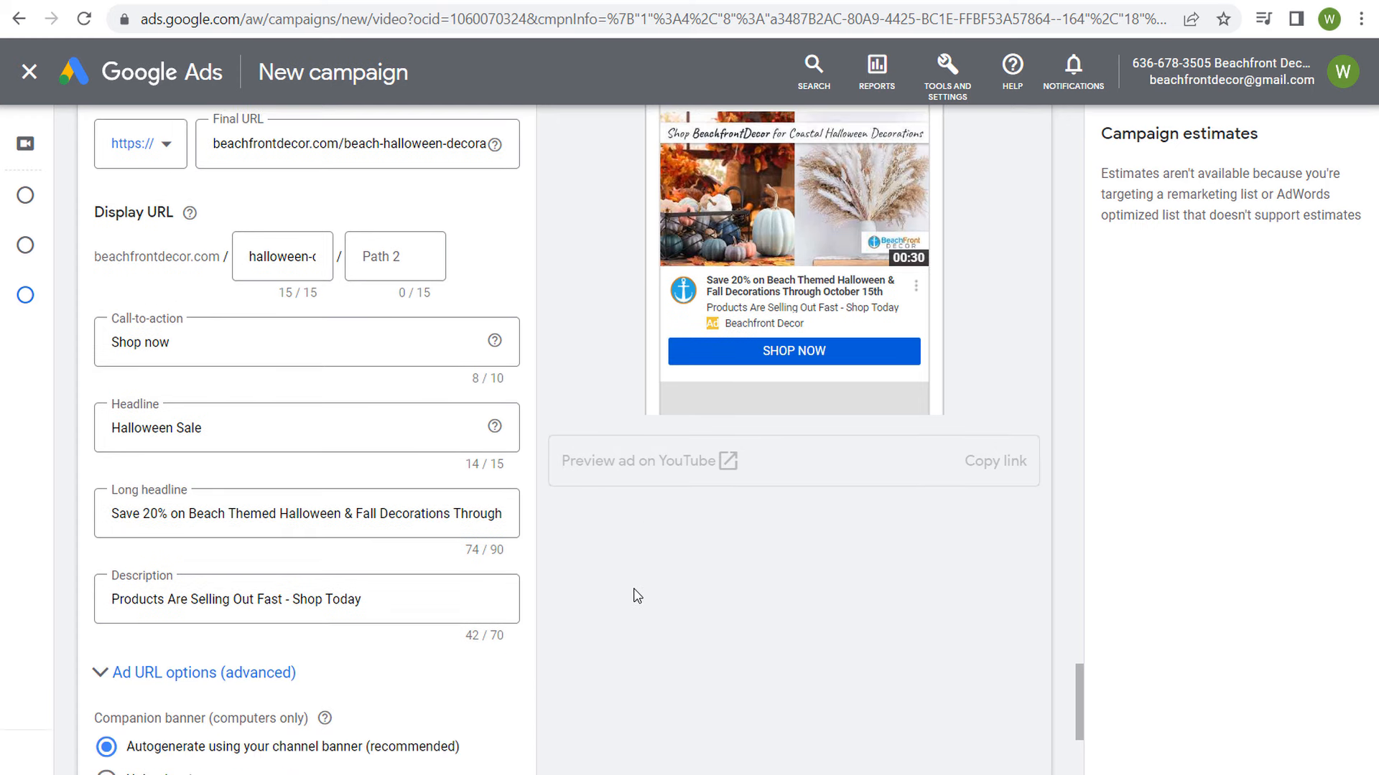
{"action": "scroll", "coordinate": [635, 596], "scroll_direction": "down", "scroll_amount": 2}
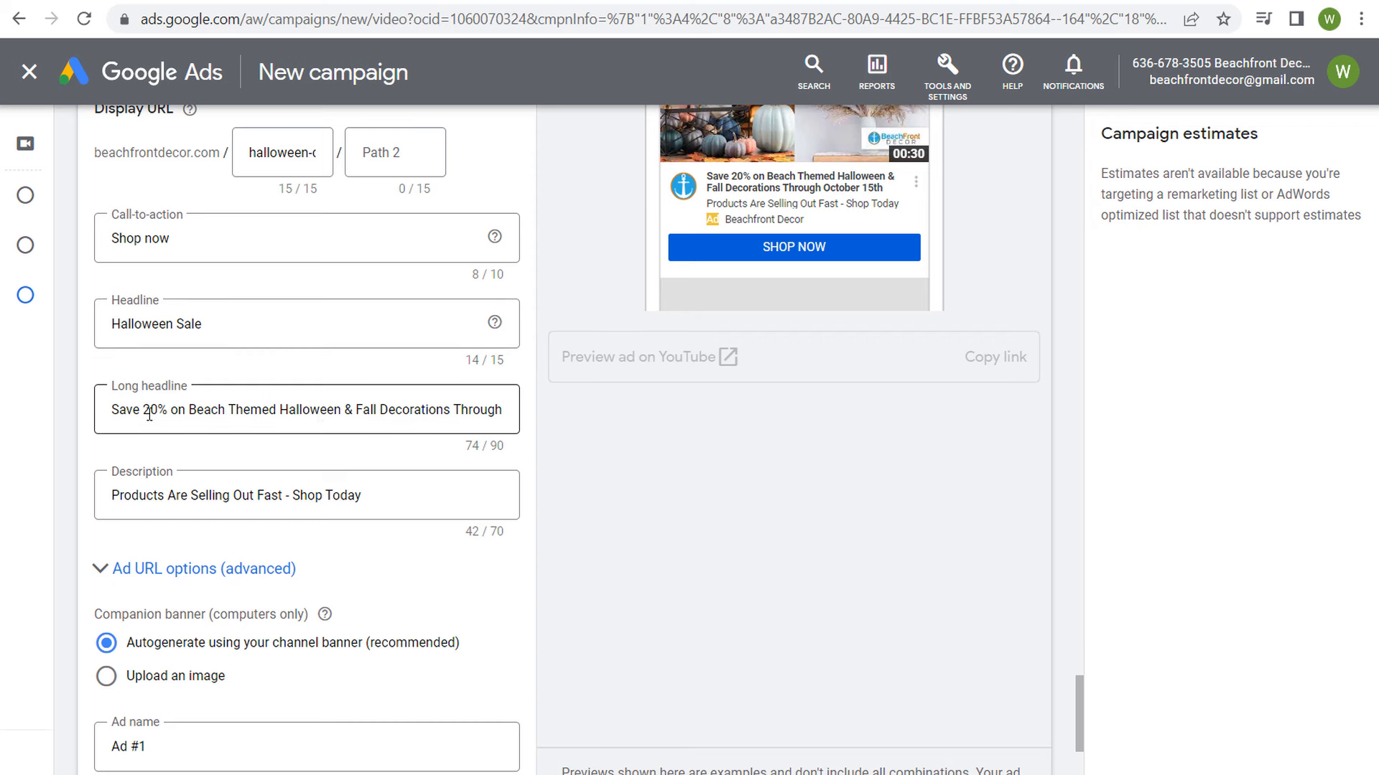
{"action": "scroll", "coordinate": [611, 506], "scroll_direction": "down", "scroll_amount": 2}
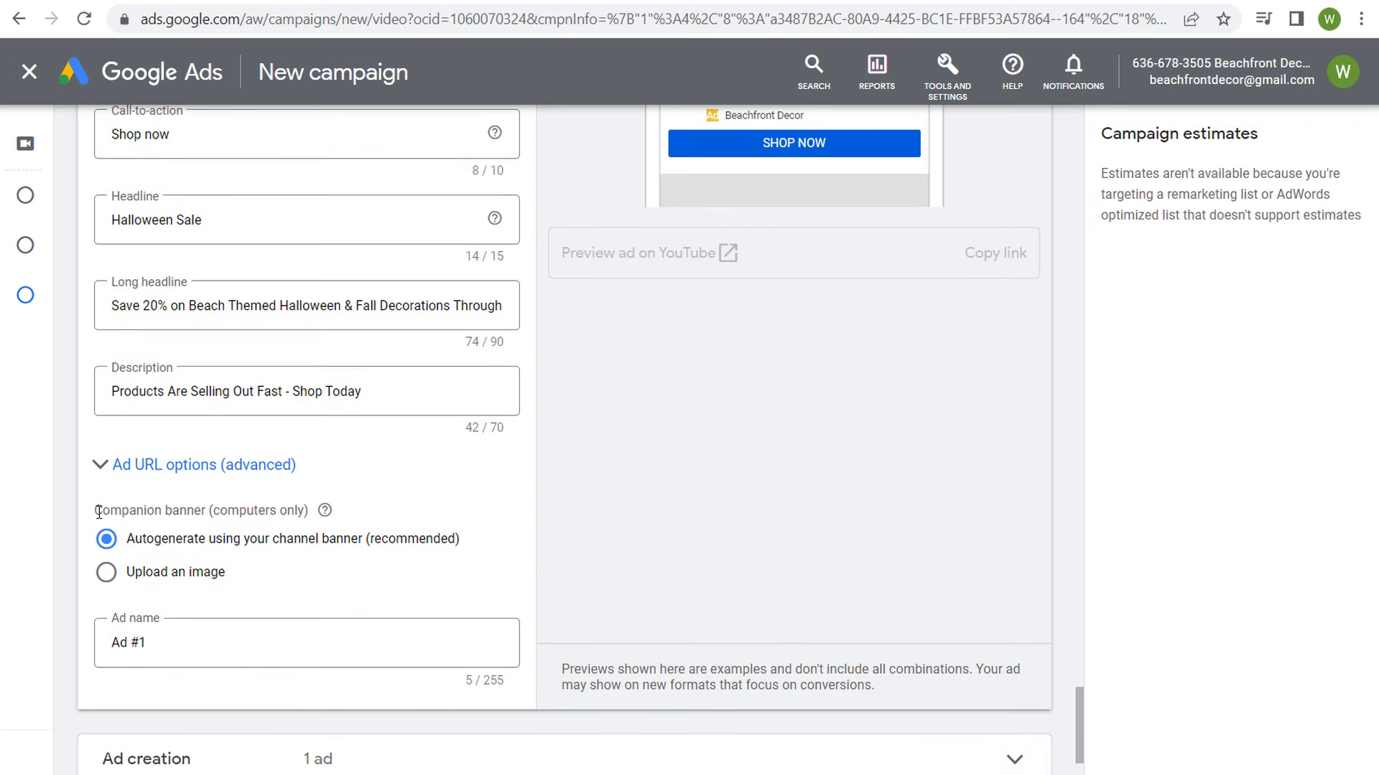
Step: Preview the ad for desktop in the Skippable in-stream format
{"action": "scroll", "coordinate": [893, 517], "scroll_direction": "up", "scroll_amount": 9}
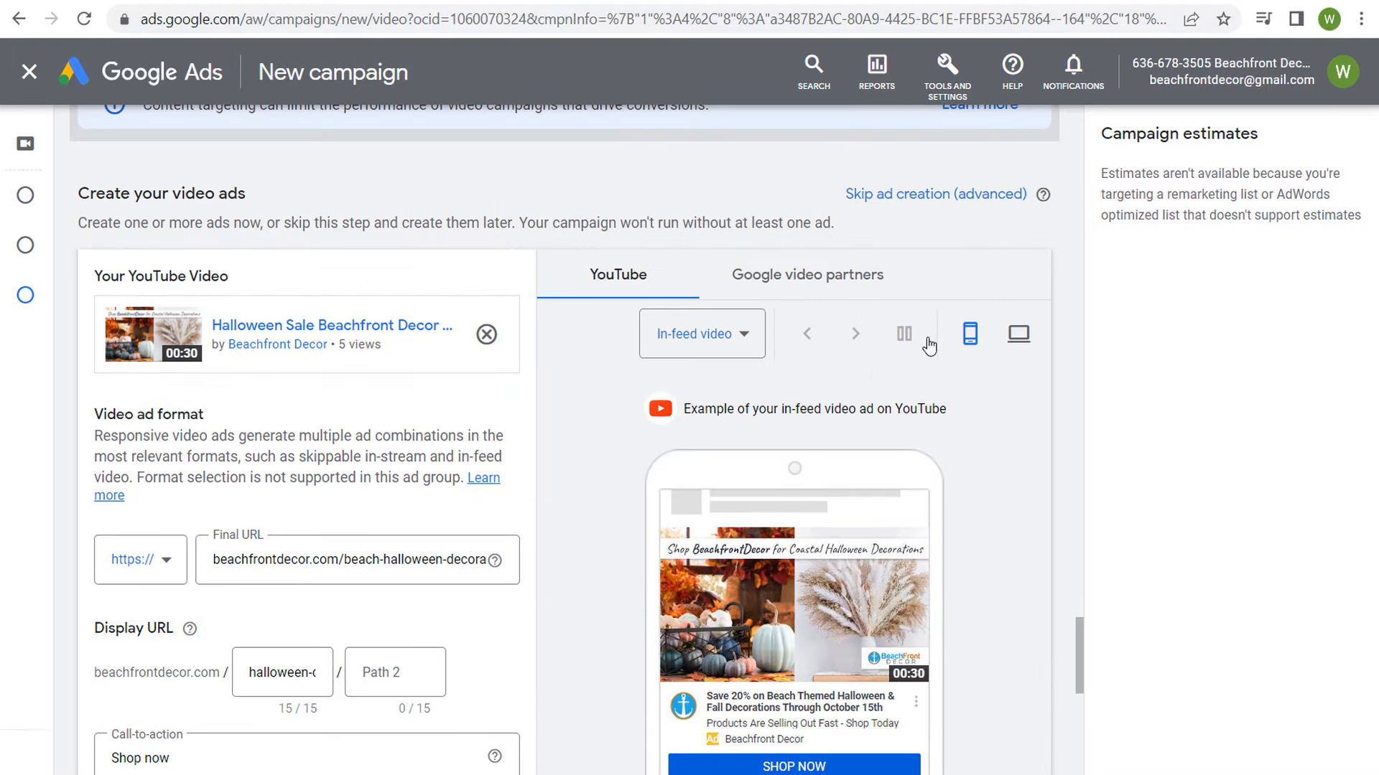
{"action": "left_click", "coordinate": [1019, 334]}
{"action": "left_click", "coordinate": [739, 343]}
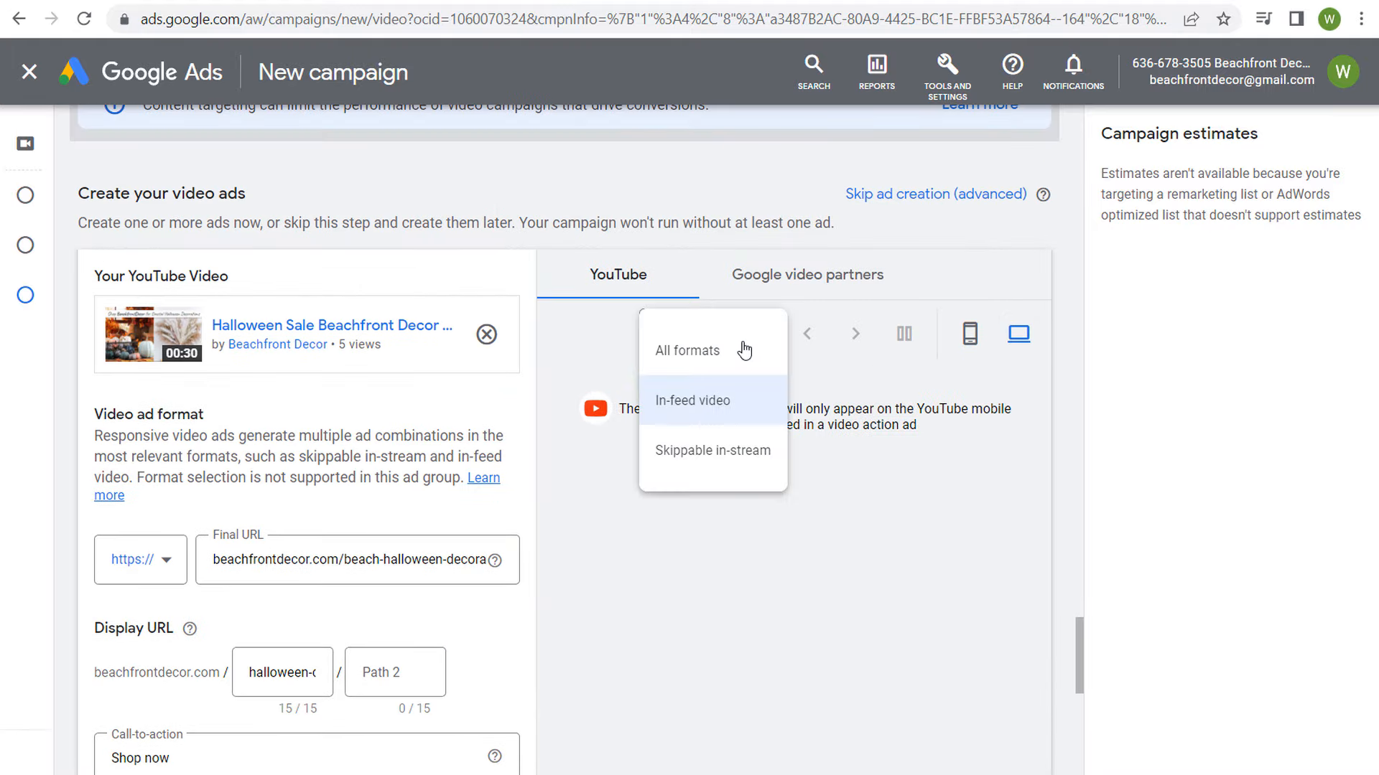
{"action": "left_click", "coordinate": [702, 461]}
{"action": "scroll", "coordinate": [901, 497], "scroll_direction": "down", "scroll_amount": 2}
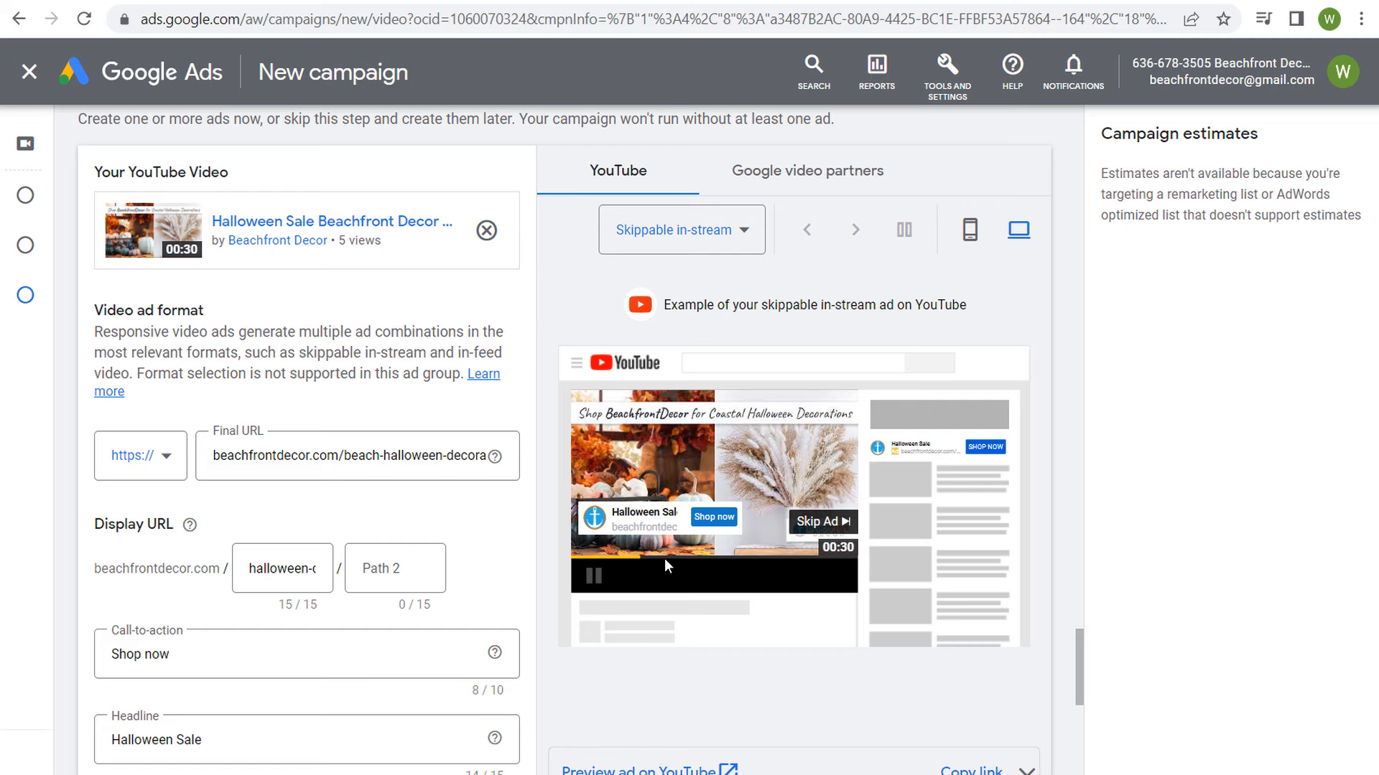
Step: Replace the autogenerated companion banner with the already uploaded "Halloween 20% Off Sale!" image and check it in the desktop preview
{"action": "scroll", "coordinate": [615, 588], "scroll_direction": "down", "scroll_amount": 4}
{"action": "scroll", "coordinate": [614, 589], "scroll_direction": "down", "scroll_amount": 4}
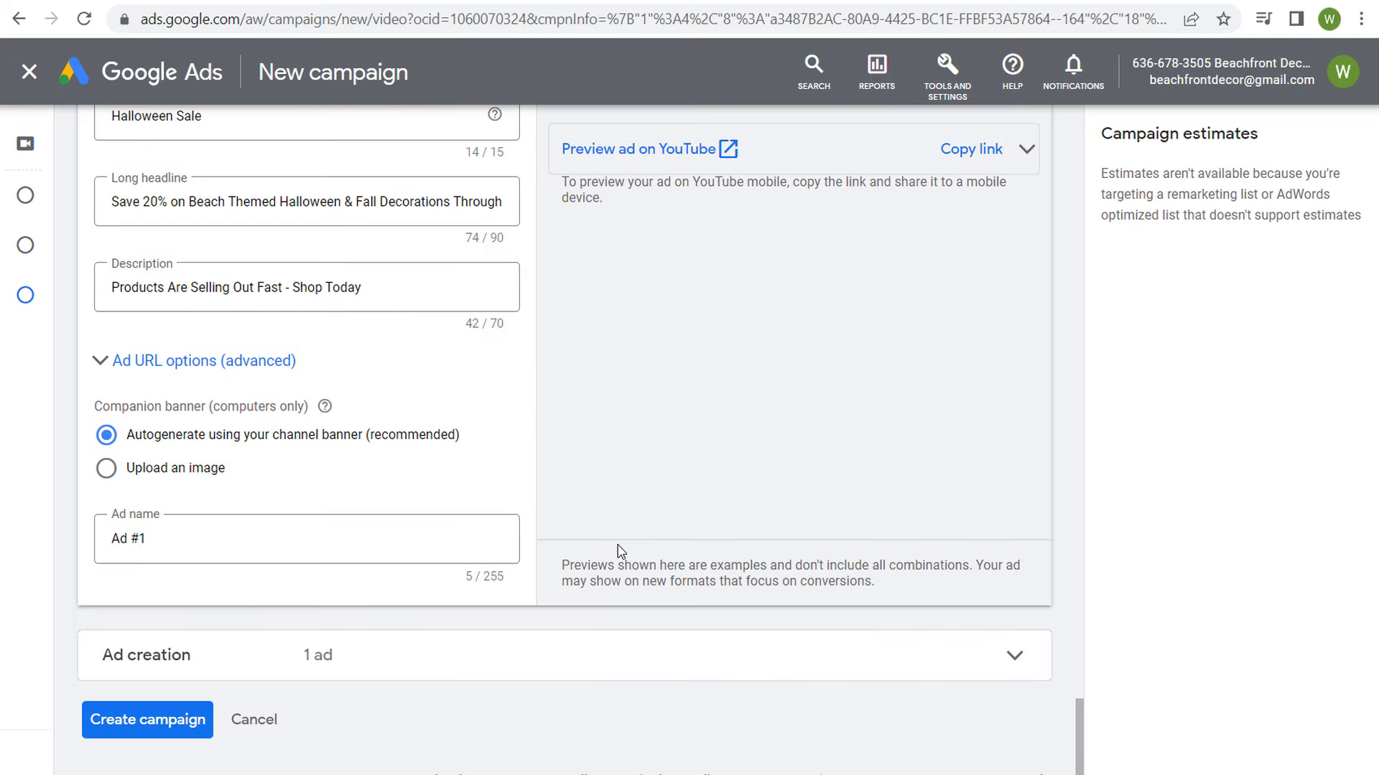
{"action": "left_click", "coordinate": [178, 471]}
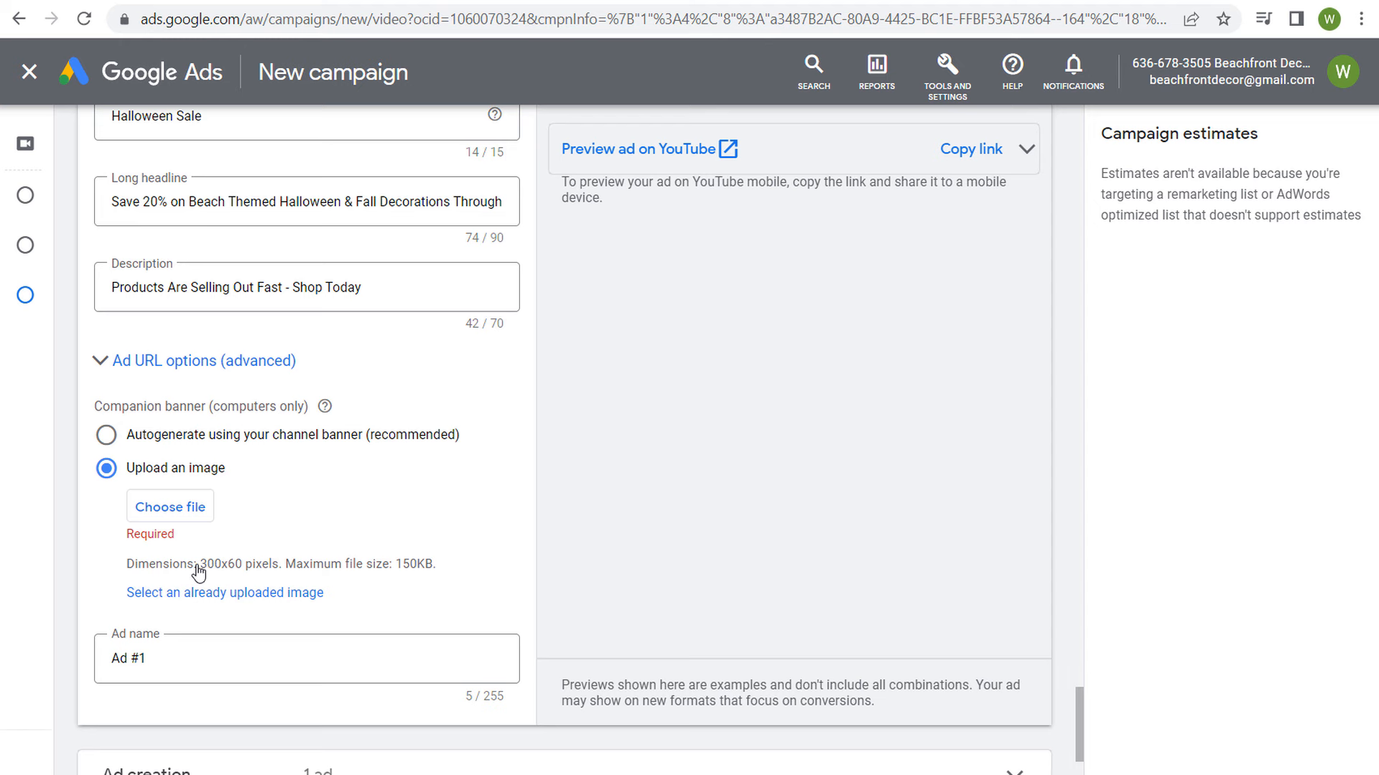
{"action": "left_click_drag", "start_coordinate": [202, 567], "coordinate": [243, 567]}
{"action": "left_click", "coordinate": [239, 597]}
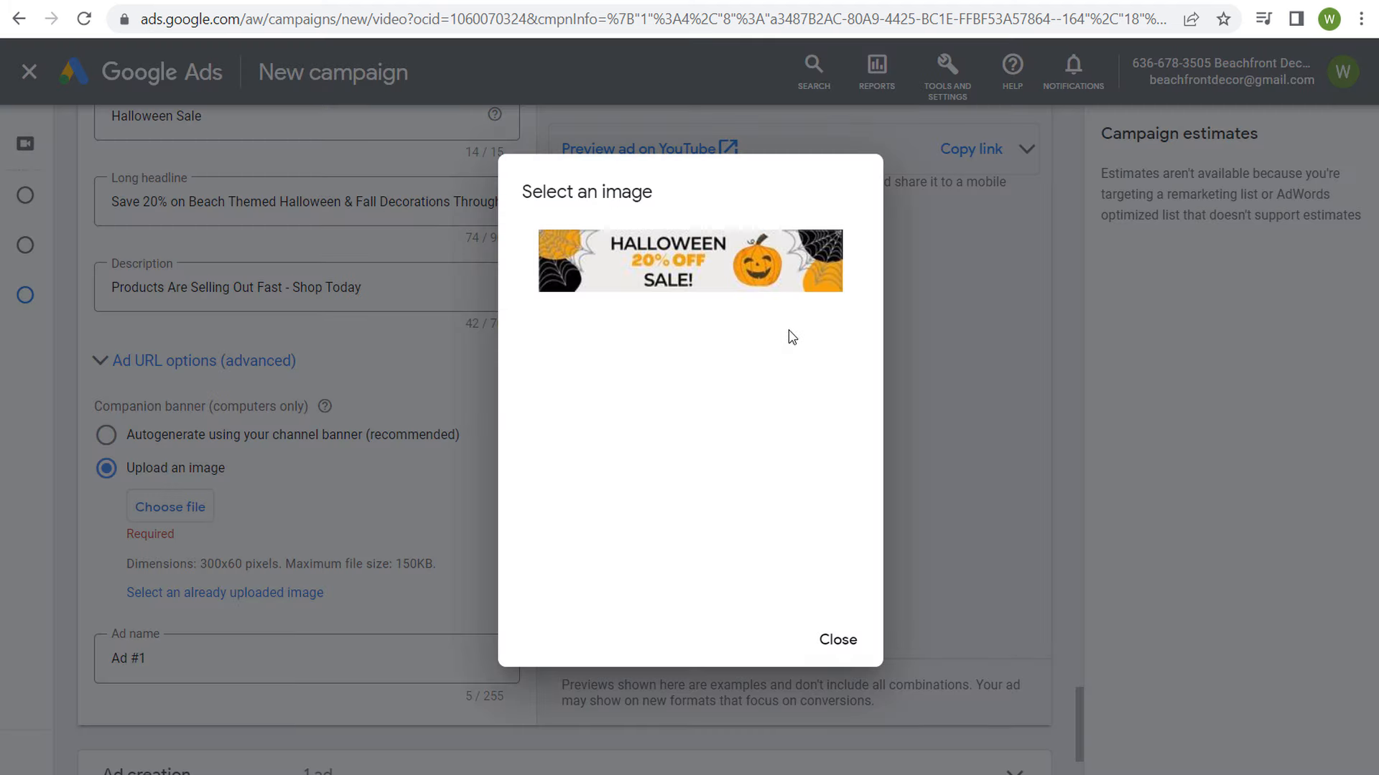
{"action": "left_click", "coordinate": [739, 276]}
{"action": "scroll", "coordinate": [789, 380], "scroll_direction": "up", "scroll_amount": 3}
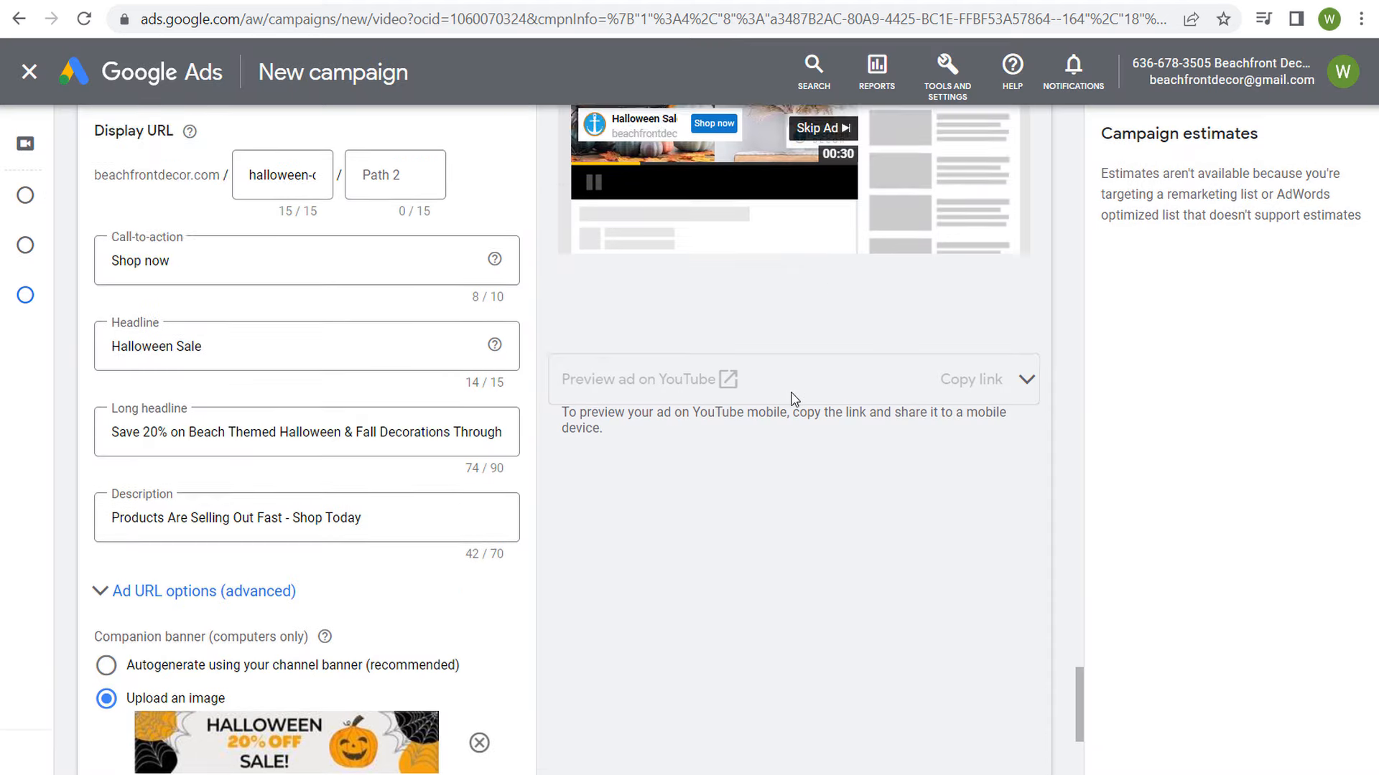
{"action": "scroll", "coordinate": [795, 399], "scroll_direction": "up", "scroll_amount": 3}
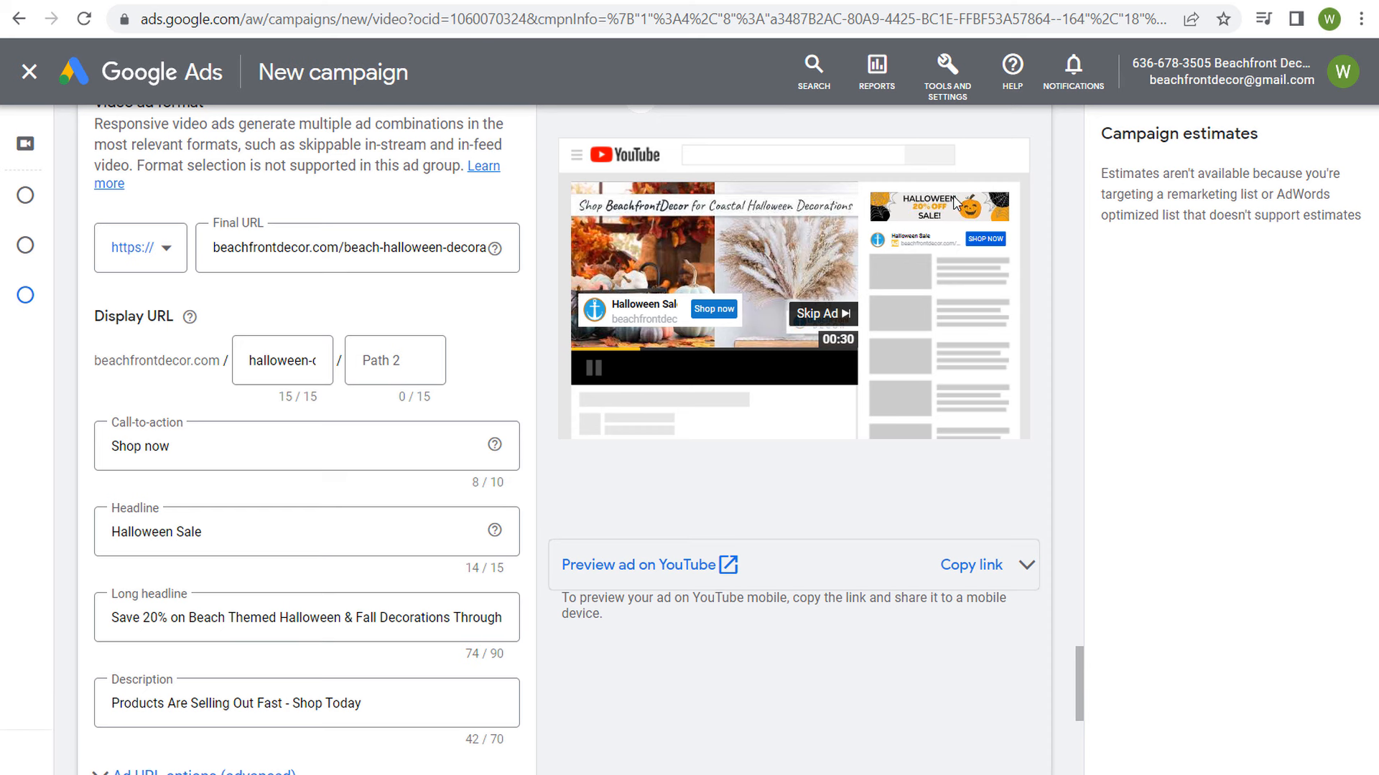
Step: Name the ad "30-Second Video Ad 1"
{"action": "scroll", "coordinate": [634, 483], "scroll_direction": "down", "scroll_amount": 3}
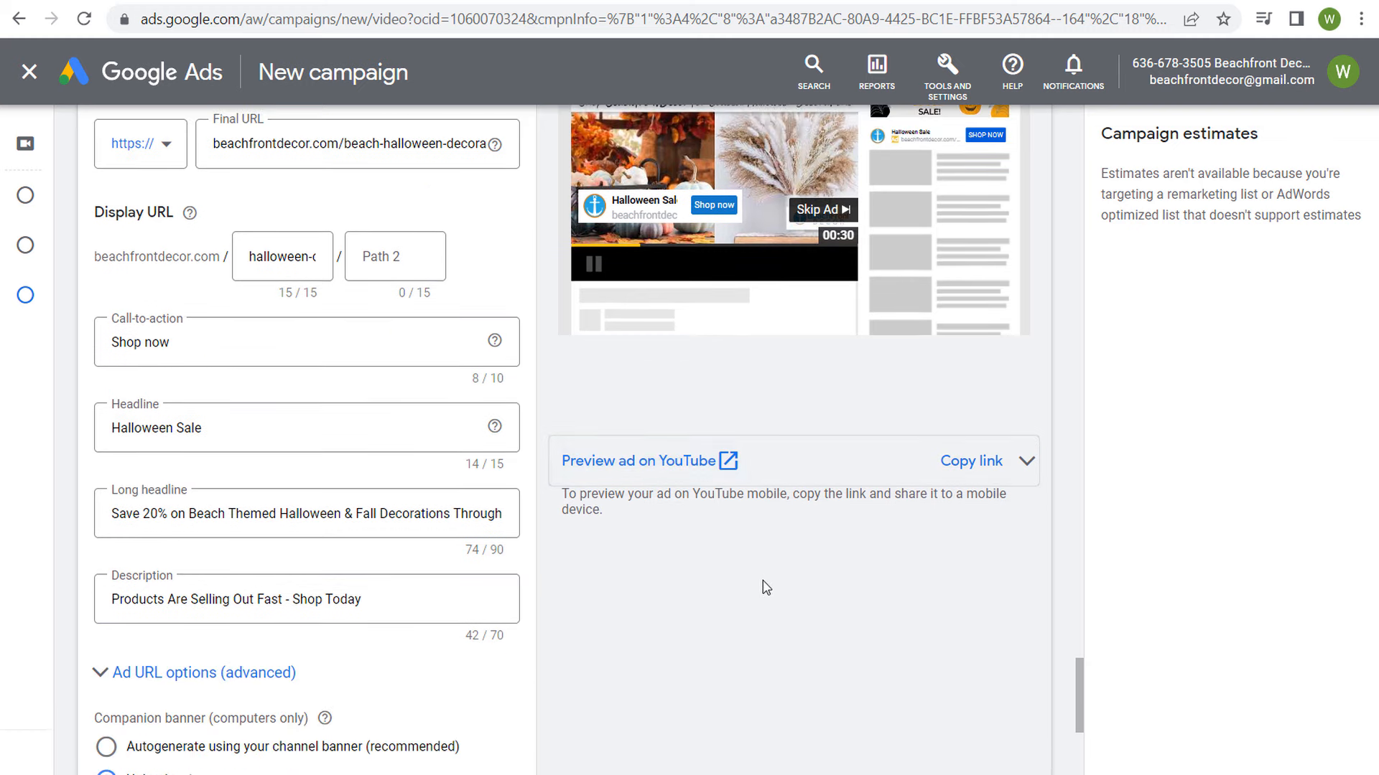
{"action": "scroll", "coordinate": [954, 631], "scroll_direction": "down", "scroll_amount": 5}
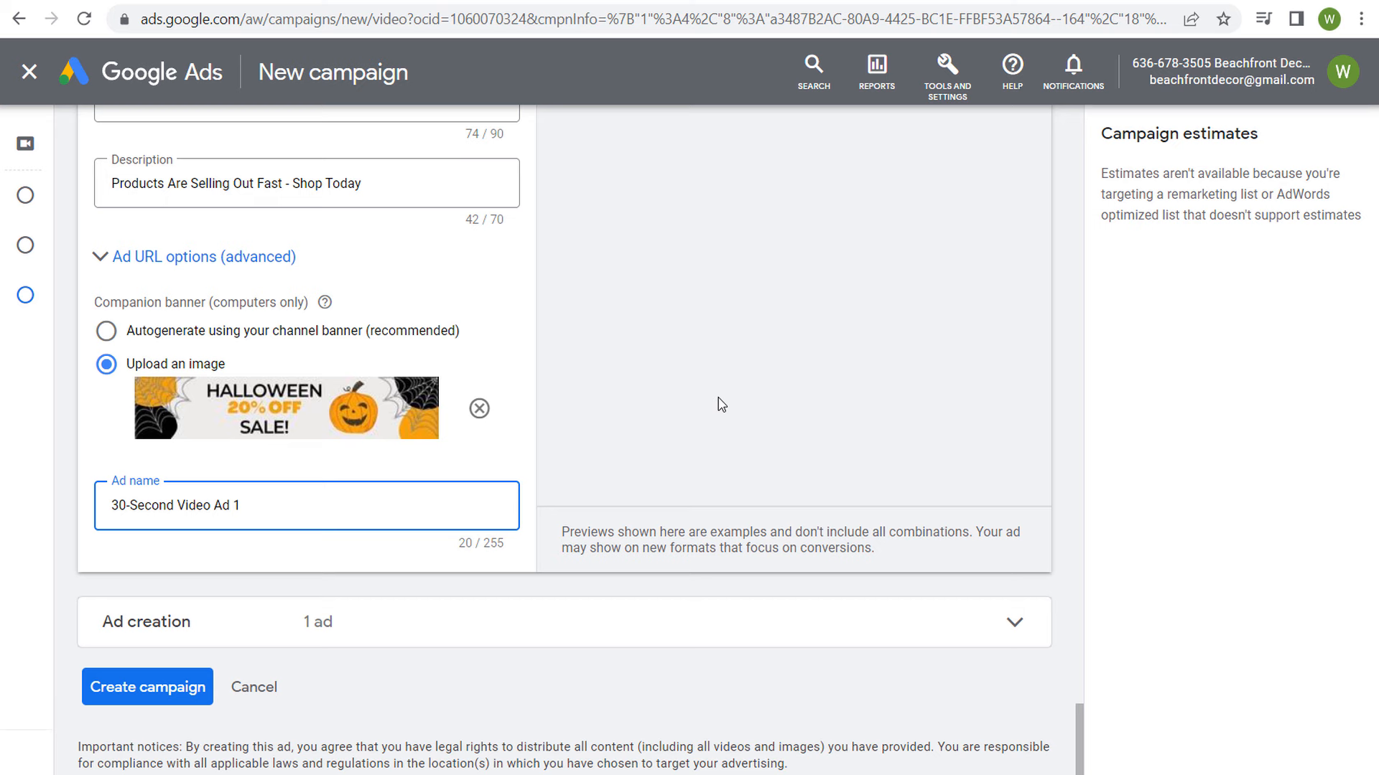
{"action": "left_click_drag", "start_coordinate": [267, 503], "coordinate": [100, 506]}
{"action": "left_click", "coordinate": [298, 507]}
Step: Expand the overview of the campaign's ads and add a new responsive video ad
{"action": "left_click", "coordinate": [1032, 637]}
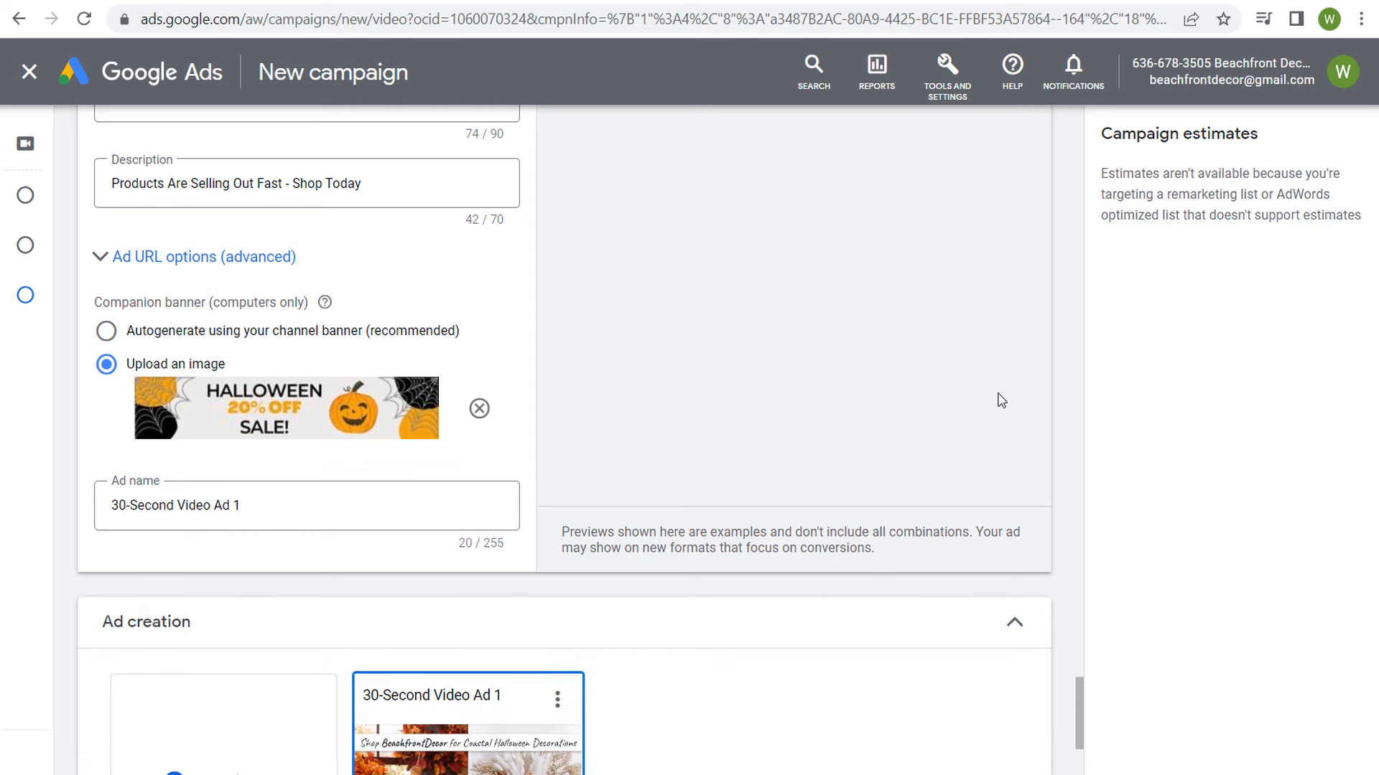
{"action": "scroll", "coordinate": [997, 397], "scroll_direction": "down", "scroll_amount": 5}
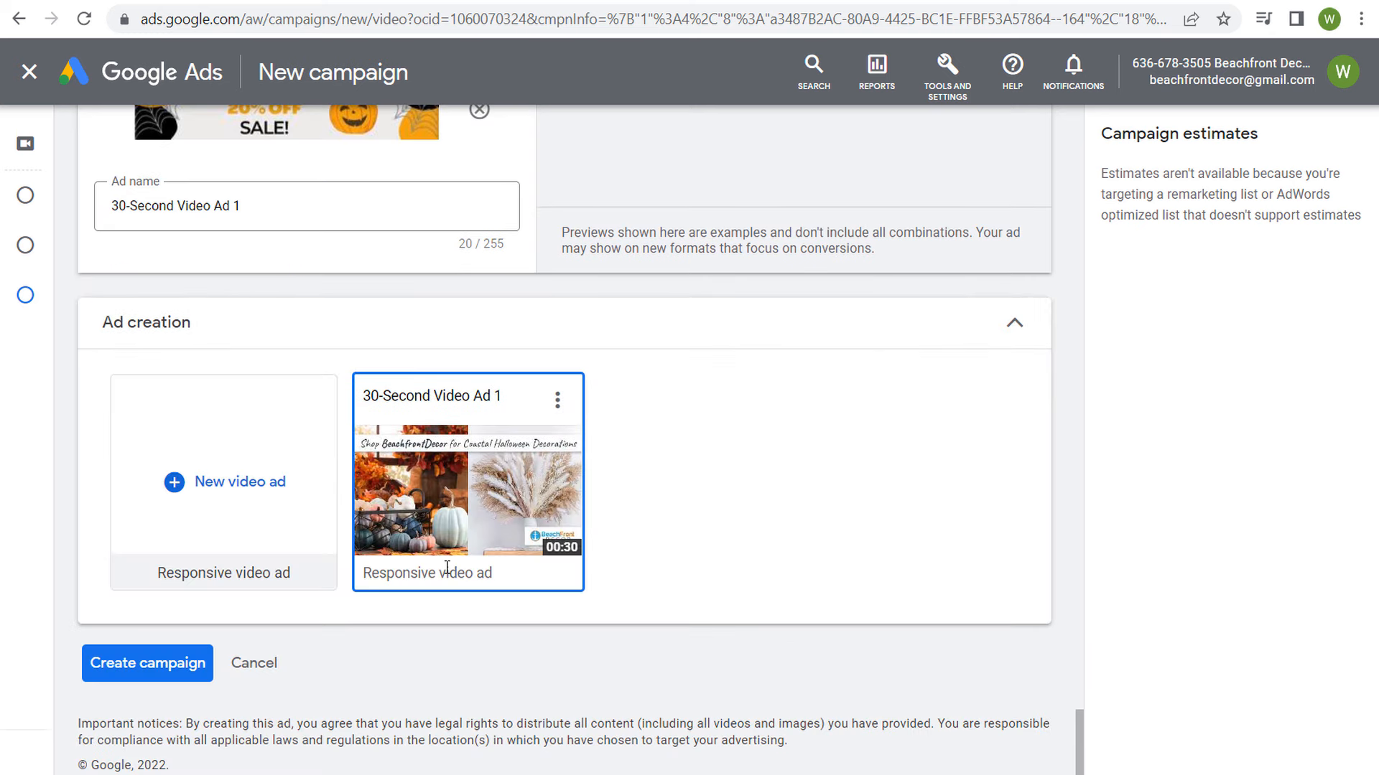
{"action": "left_click", "coordinate": [223, 482]}
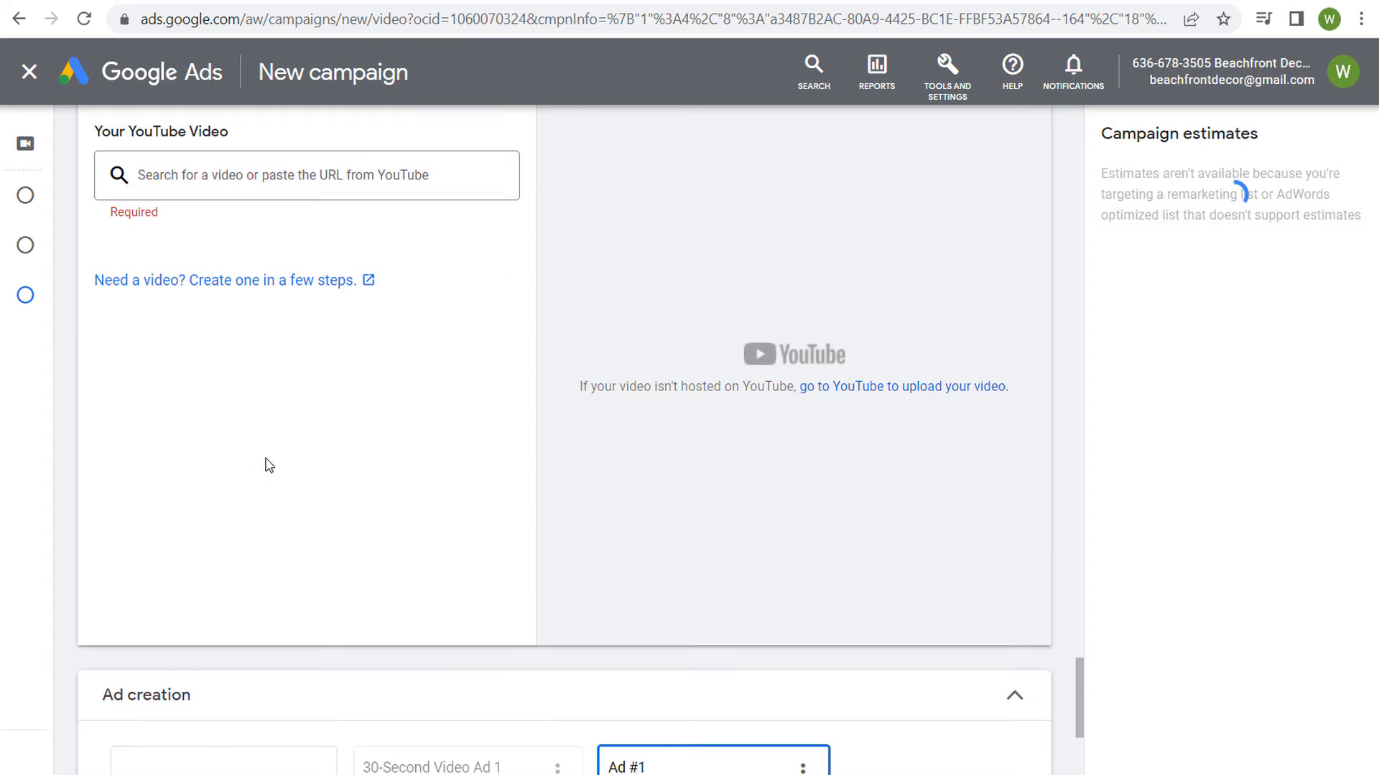
Step: Copy the link of "Beachfront Decor Halloween Sale 2022 Version 2" from the YouTube channel and use it as the new ad's video in Google Ads
{"action": "left_click", "coordinate": [477, 2]}
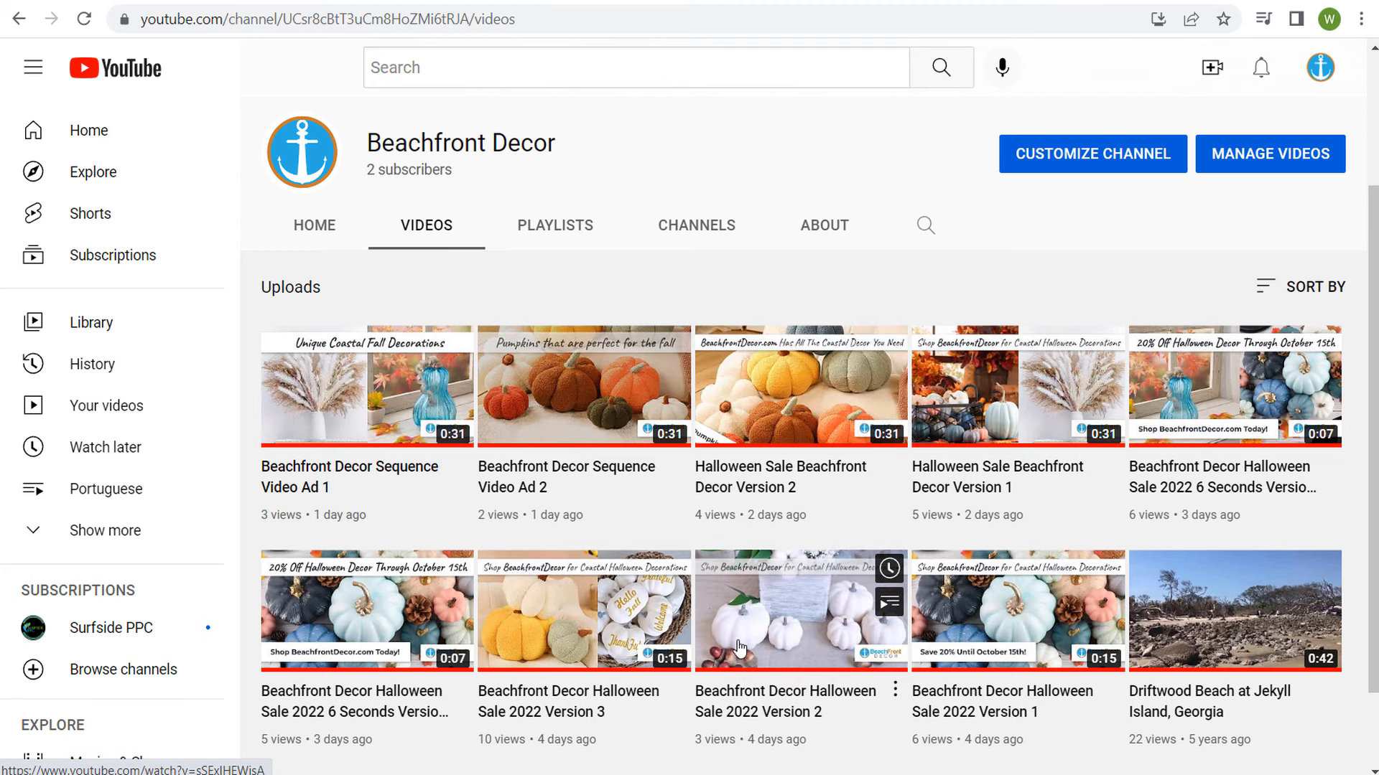
{"action": "right_click", "coordinate": [766, 609]}
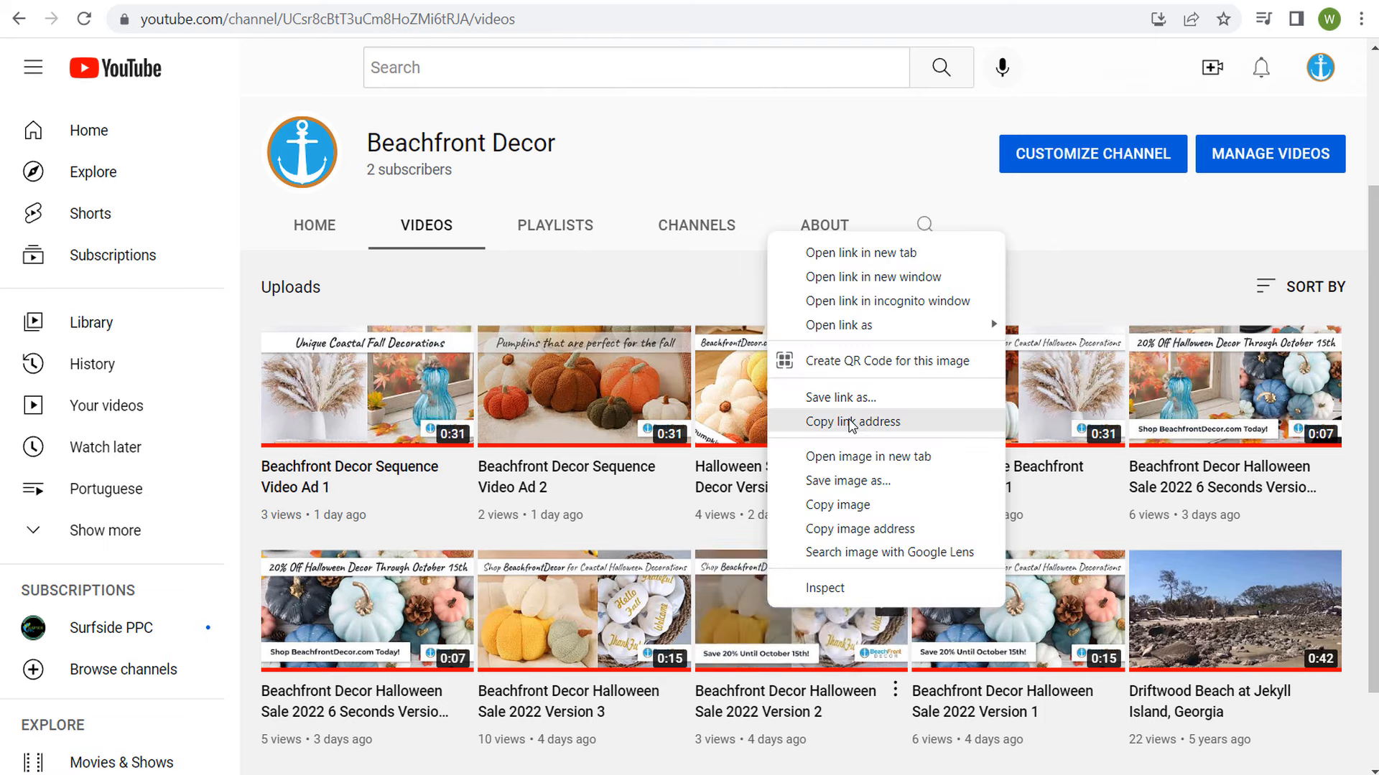
{"action": "left_click", "coordinate": [852, 425]}
{"action": "left_click", "coordinate": [184, 0]}
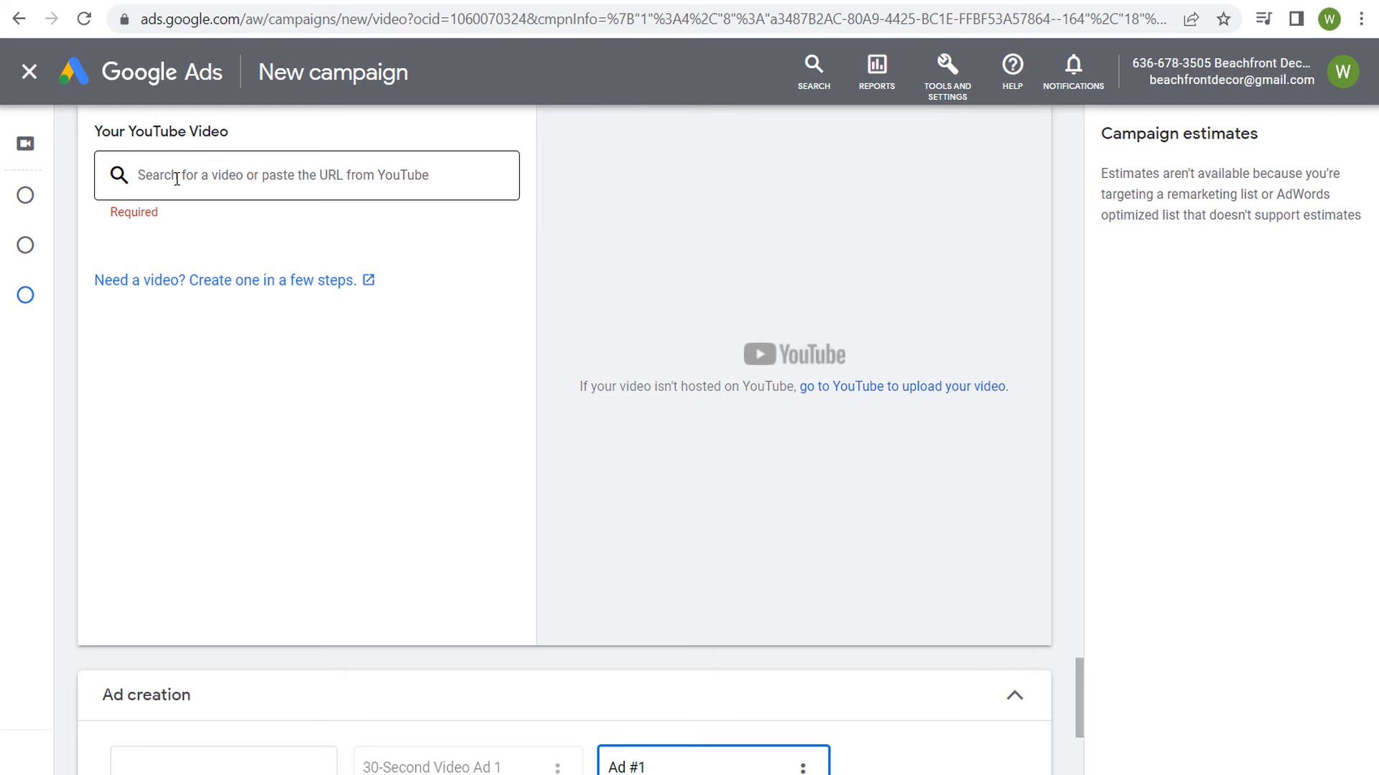
{"action": "left_click", "coordinate": [177, 178]}
{"action": "key", "text": "ctrl+v"}
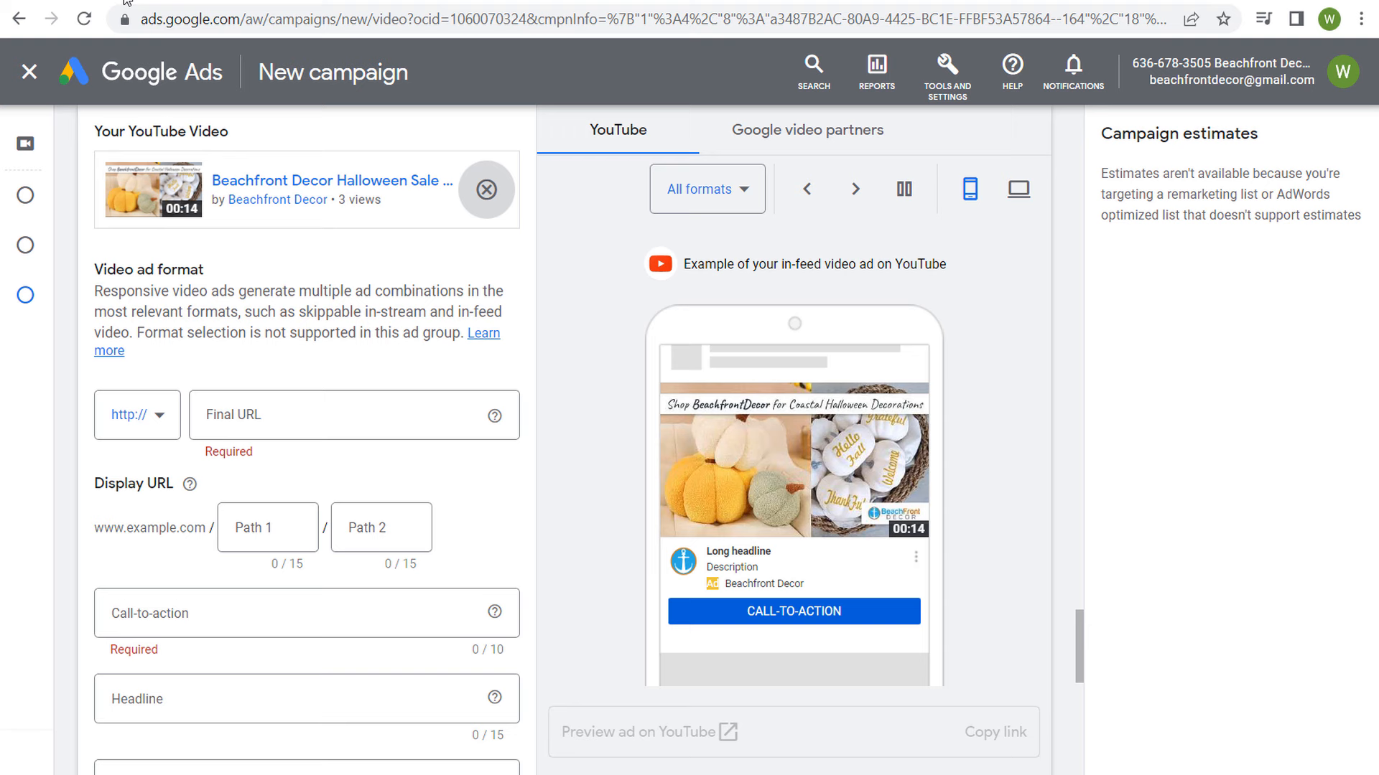
Step: Use the copied landing page address beachfrontdecor.com/beach-halloween-decorations/ as the new ad's final URL in Google Ads
{"action": "left_click", "coordinate": [277, 415]}
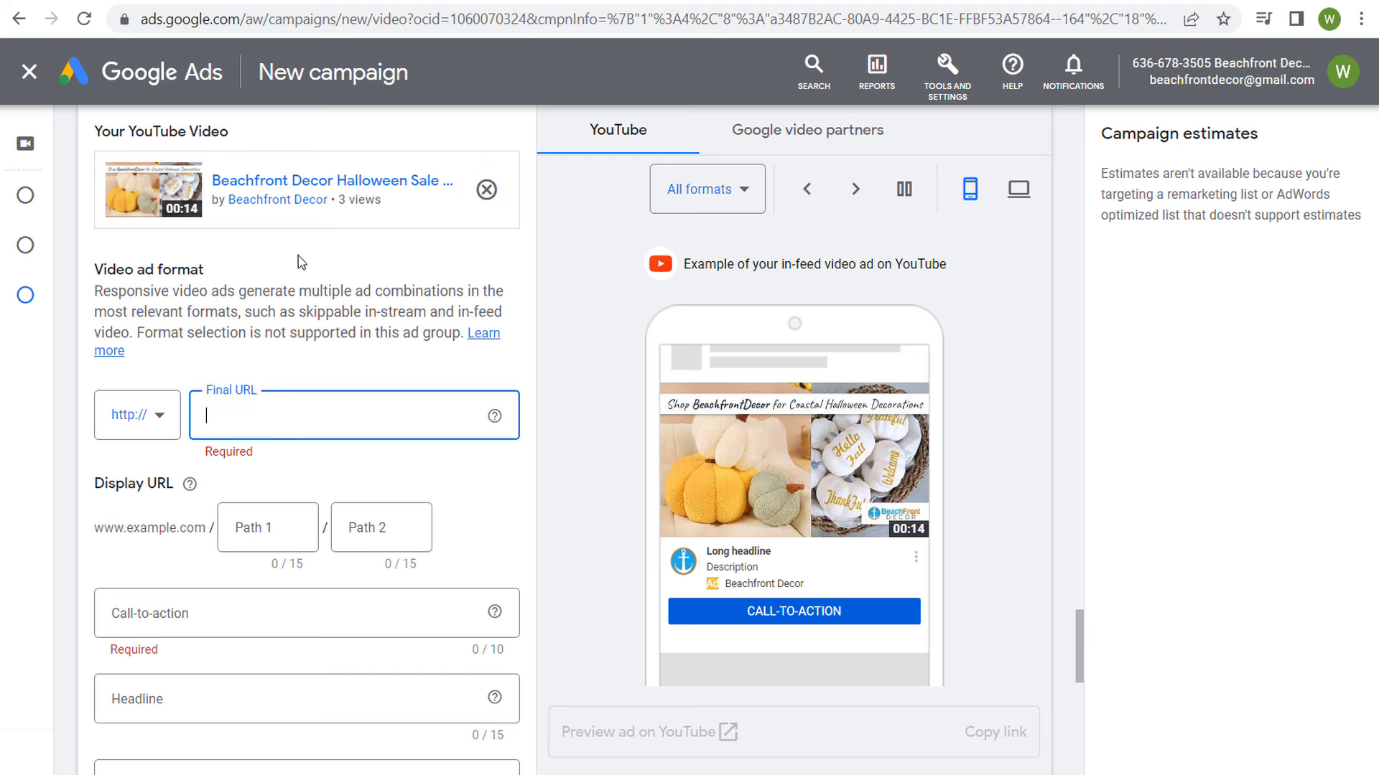
{"action": "key", "text": "ctrl+v"}
{"action": "scroll", "coordinate": [318, 263], "scroll_direction": "down", "scroll_amount": 1}
Step: Add a Halloween decor path to the display URL and set the call-to-action to "Shop now"
{"action": "left_click", "coordinate": [261, 428]}
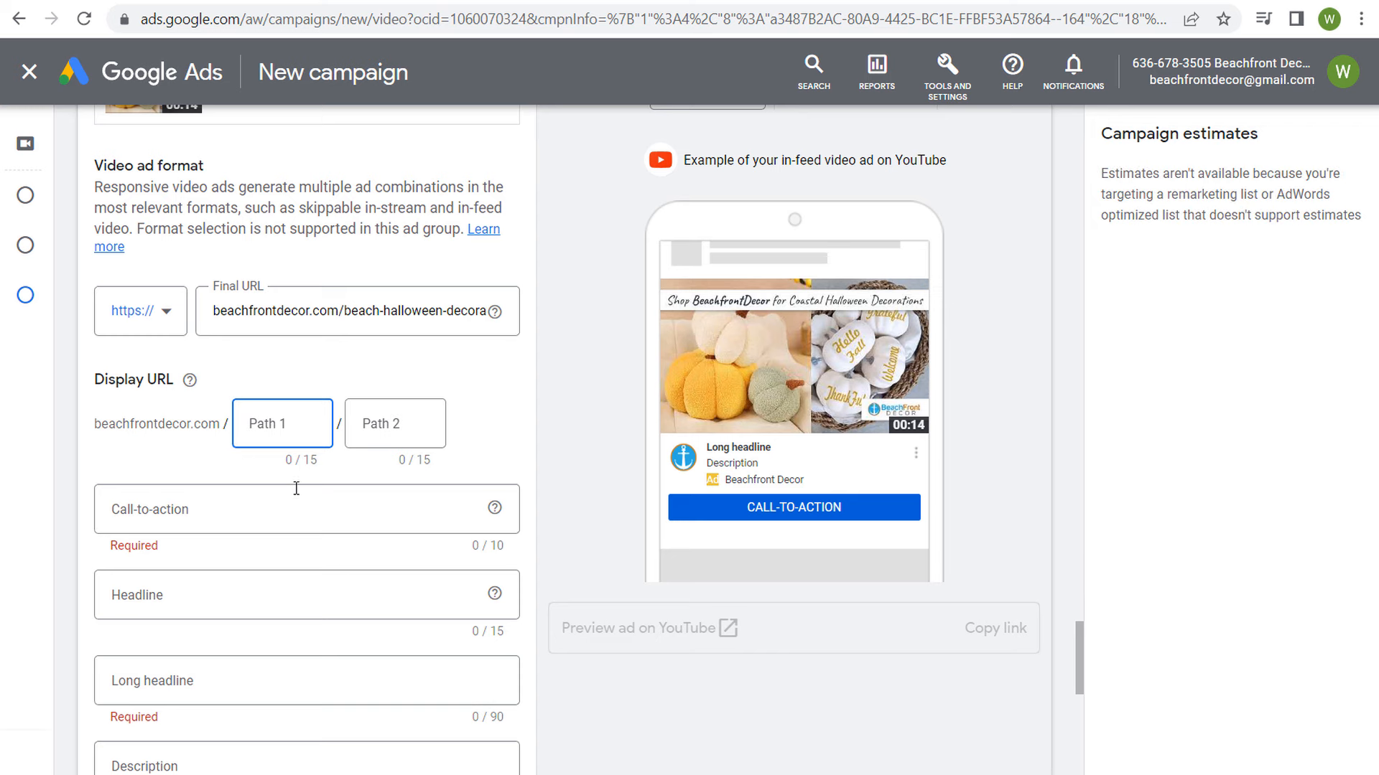
{"action": "type", "text": "halloween-"}
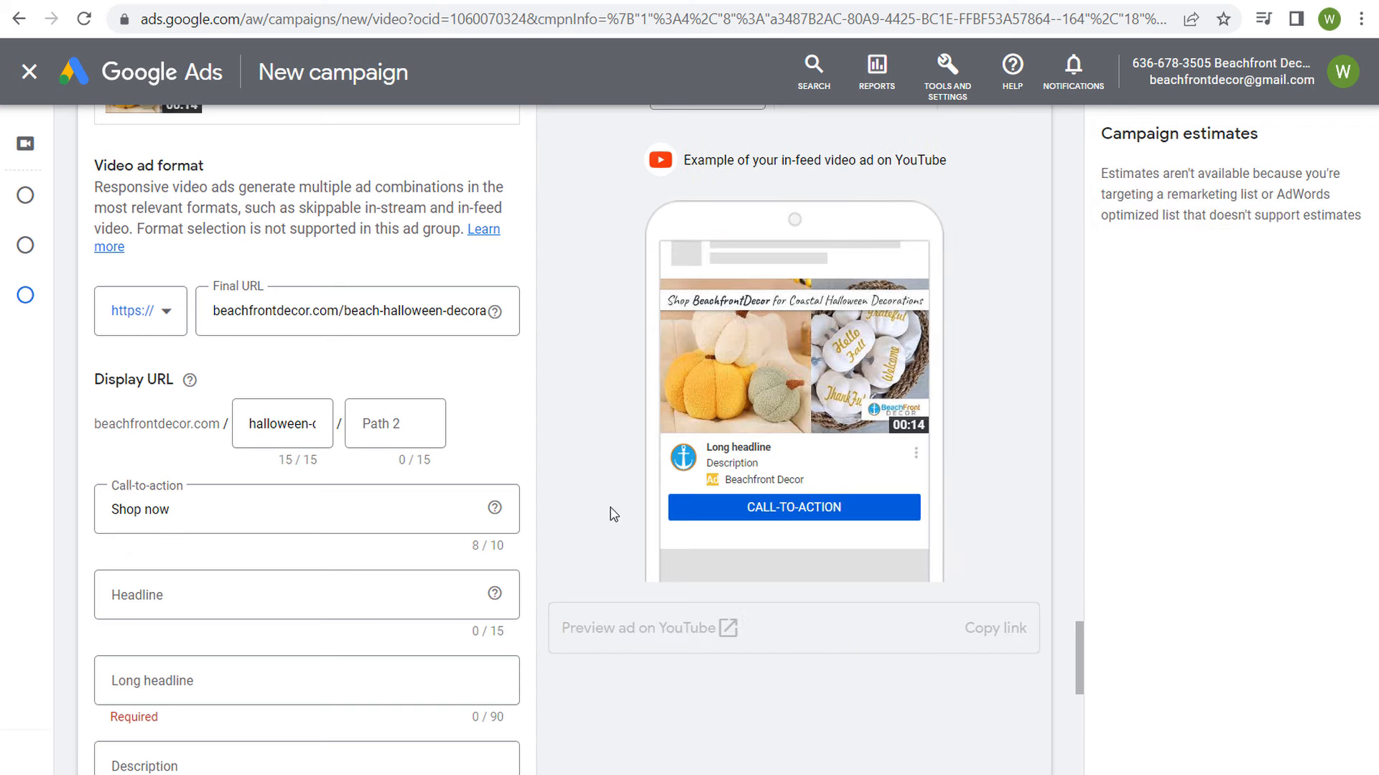
{"action": "scroll", "coordinate": [611, 514], "scroll_direction": "down", "scroll_amount": 1}
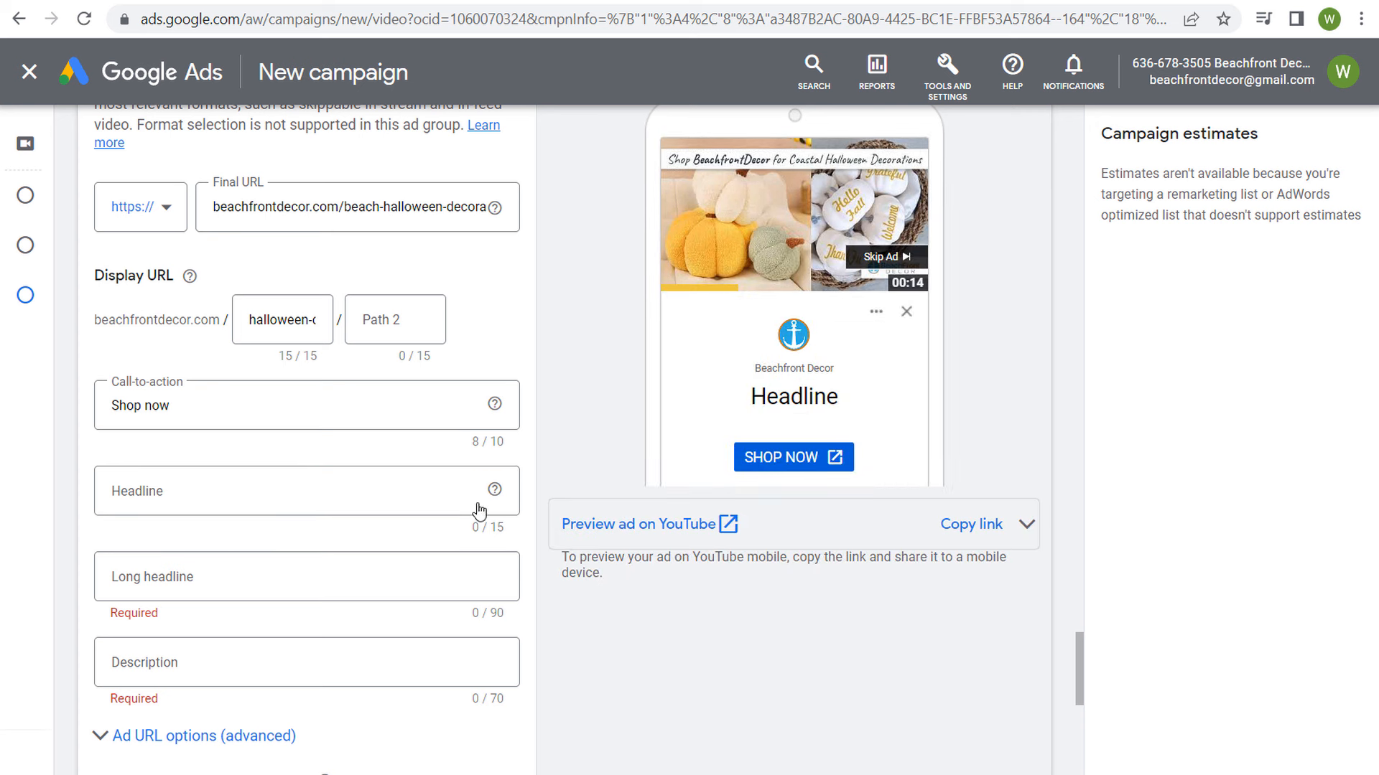
{"action": "left_click", "coordinate": [455, 506]}
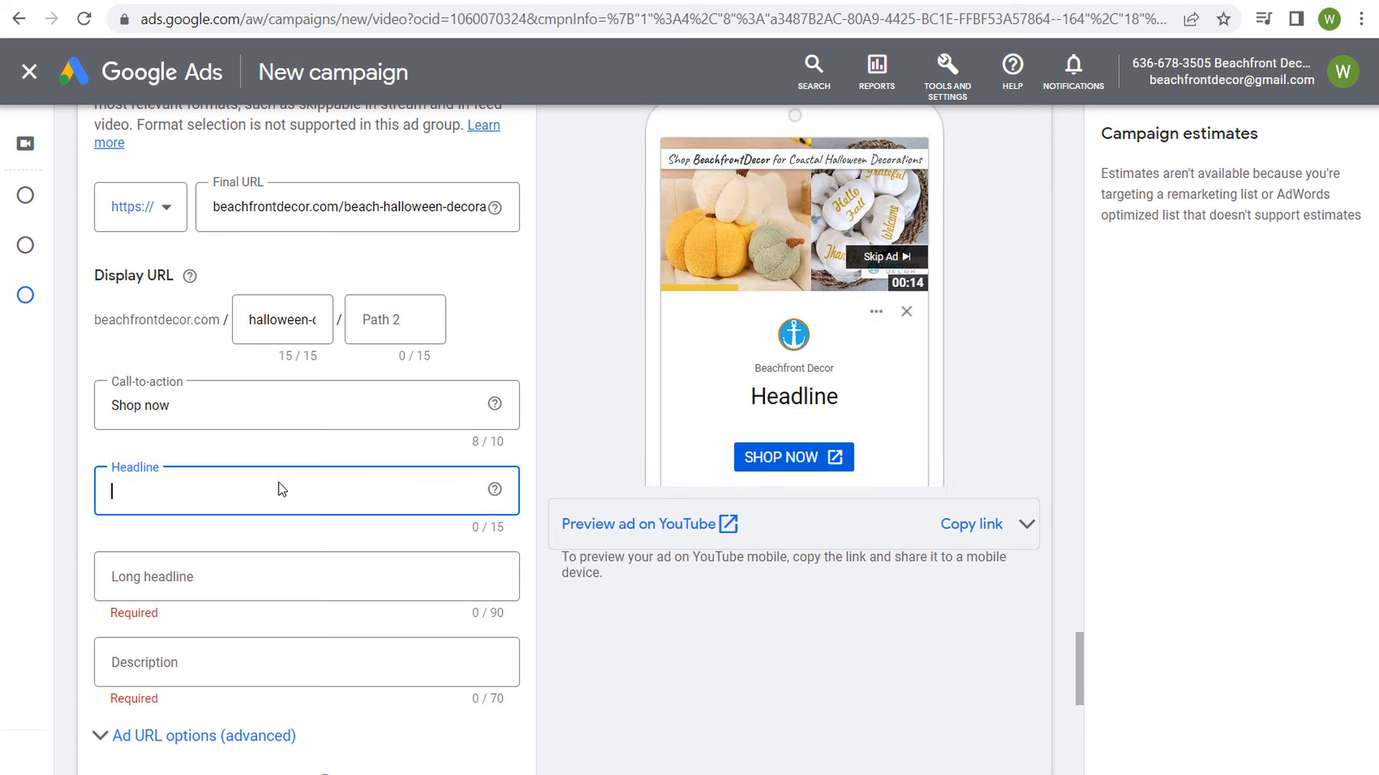
{"action": "type", "text": "Hallowe"}
{"action": "type", "text": "en Sale"}
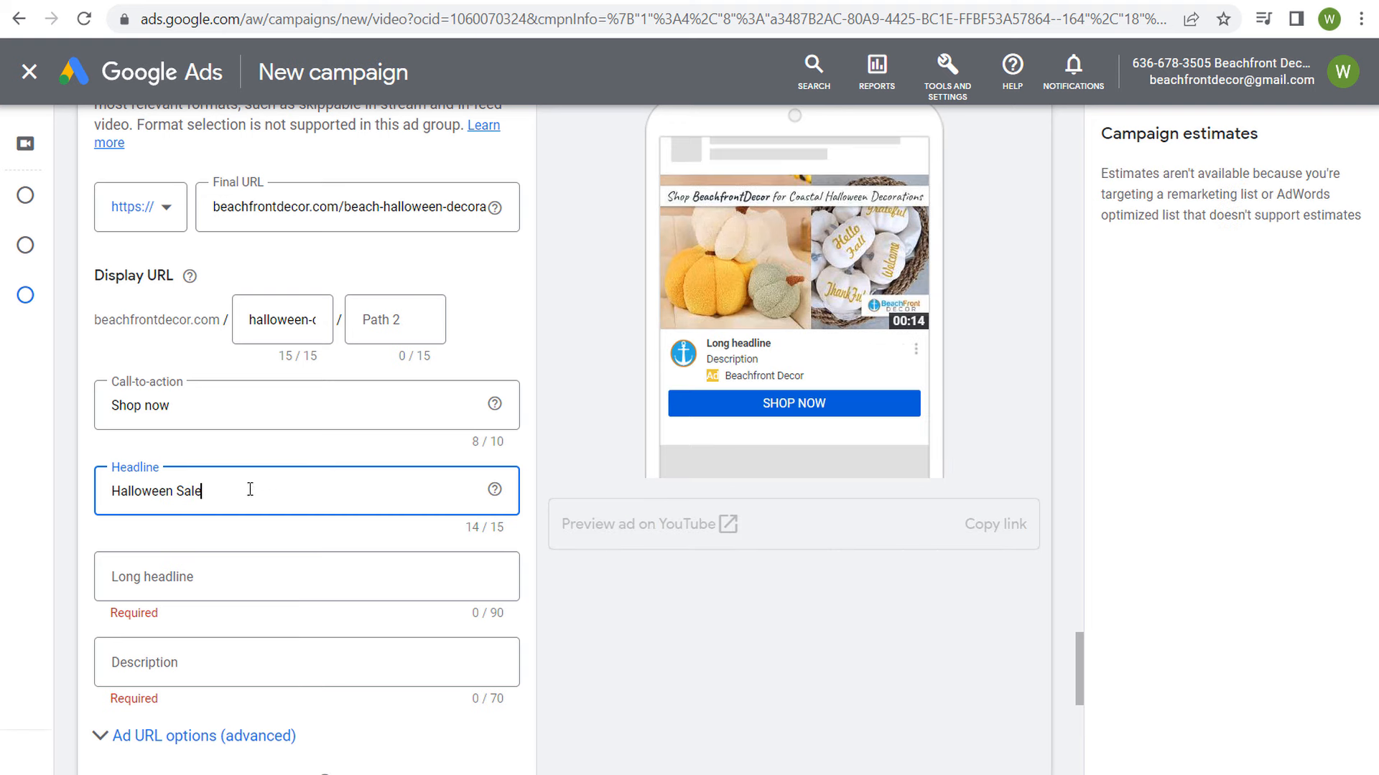
Step: Set the ad's headline to "20% Off Decor" and check it in the mobile preview
{"action": "left_click_drag", "start_coordinate": [249, 490], "coordinate": [62, 494]}
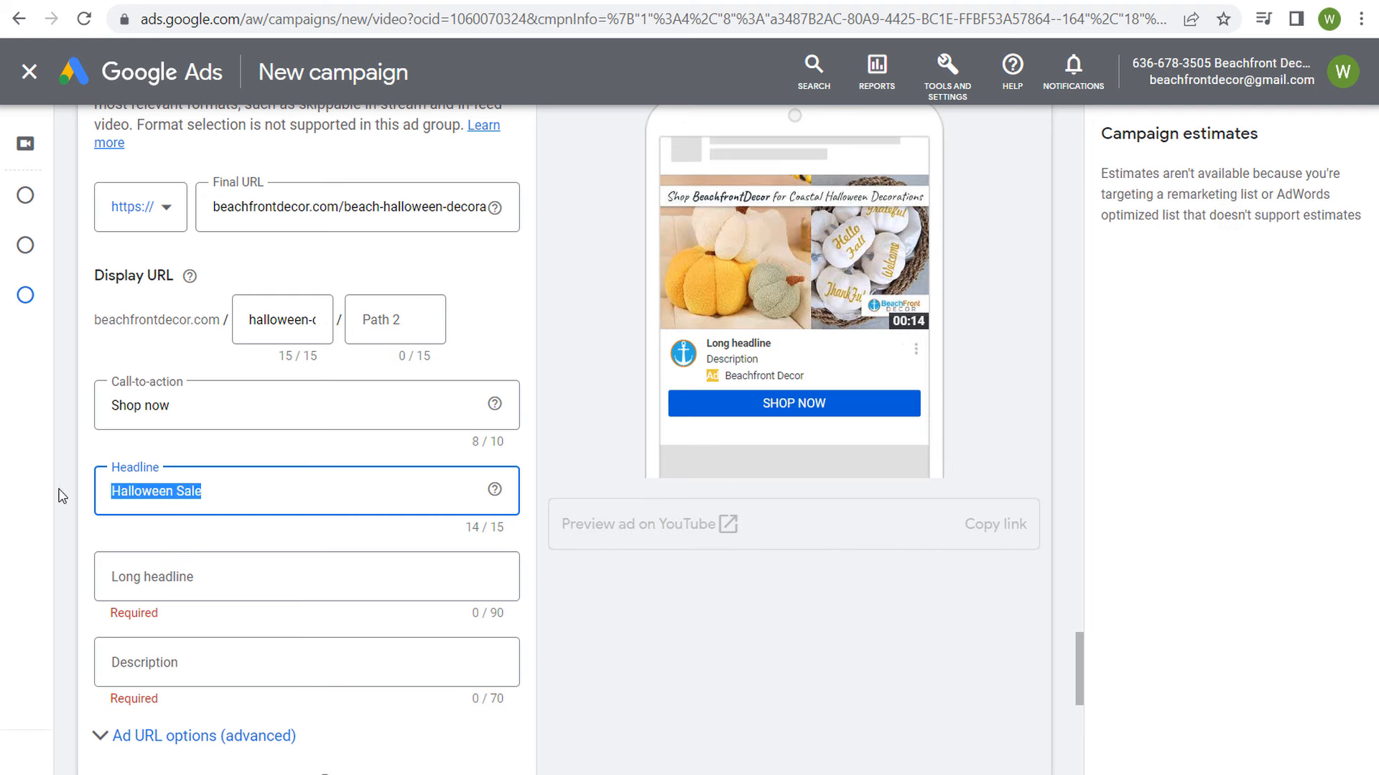
{"action": "type", "text": "20% Off Dec"}
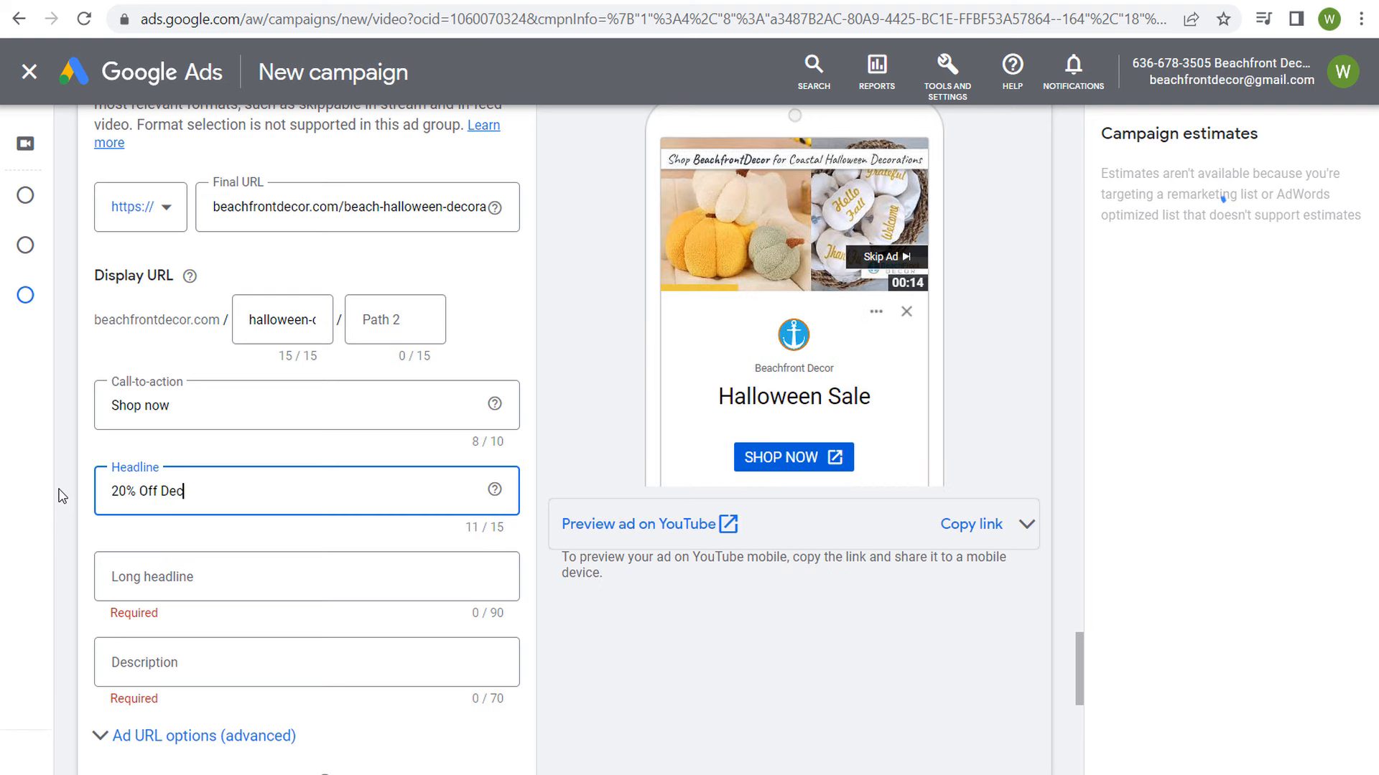
{"action": "type", "text": "or"}
{"action": "left_click", "coordinate": [737, 400]}
{"action": "left_click_drag", "start_coordinate": [725, 396], "coordinate": [839, 386]}
{"action": "left_click", "coordinate": [735, 362]}
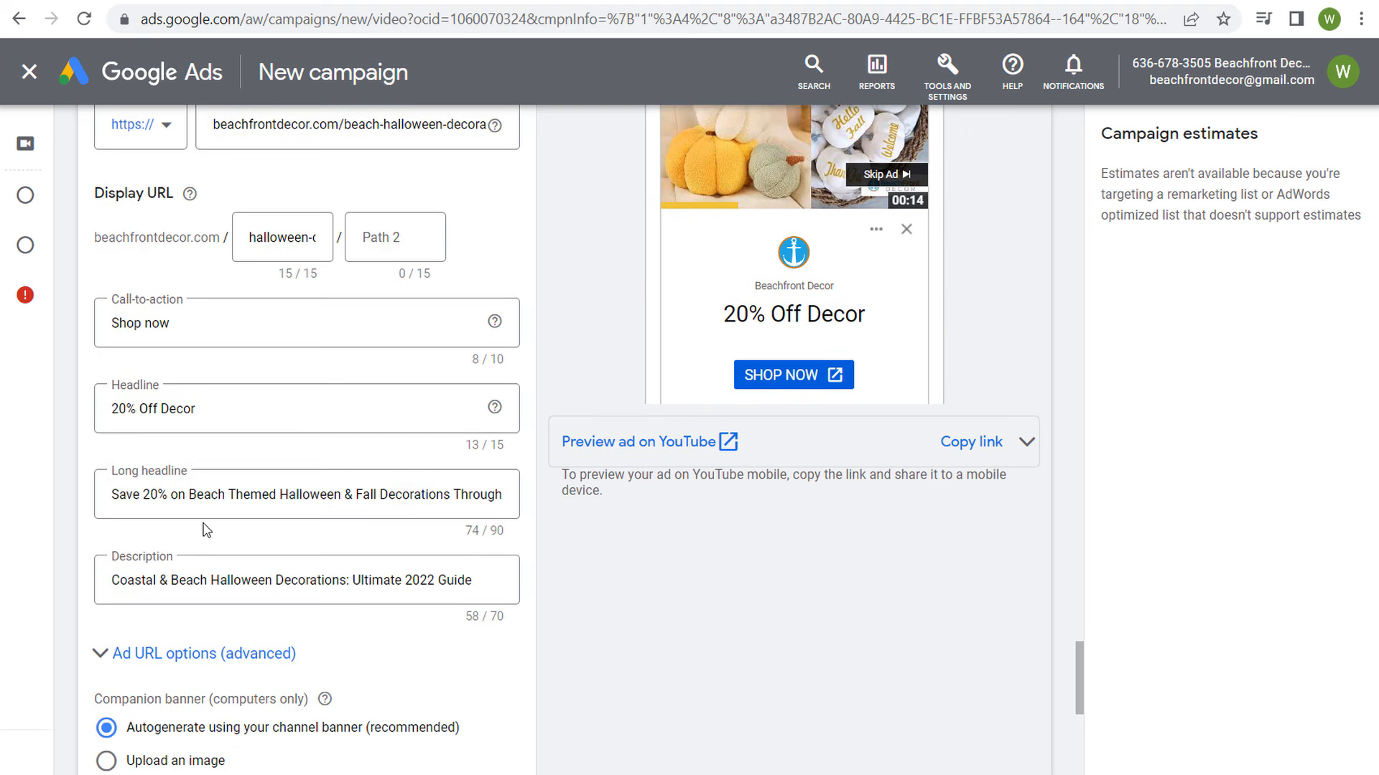
Step: Enter the long headline "Save 20% on Beach Themed Halloween & Fall Decorations Through October 15th" and the description "Coastal & Beach Halloween Decorations: Ultimate 2022 Guide"
{"action": "left_click_drag", "start_coordinate": [157, 495], "coordinate": [313, 496]}
{"action": "left_click", "coordinate": [369, 495]}
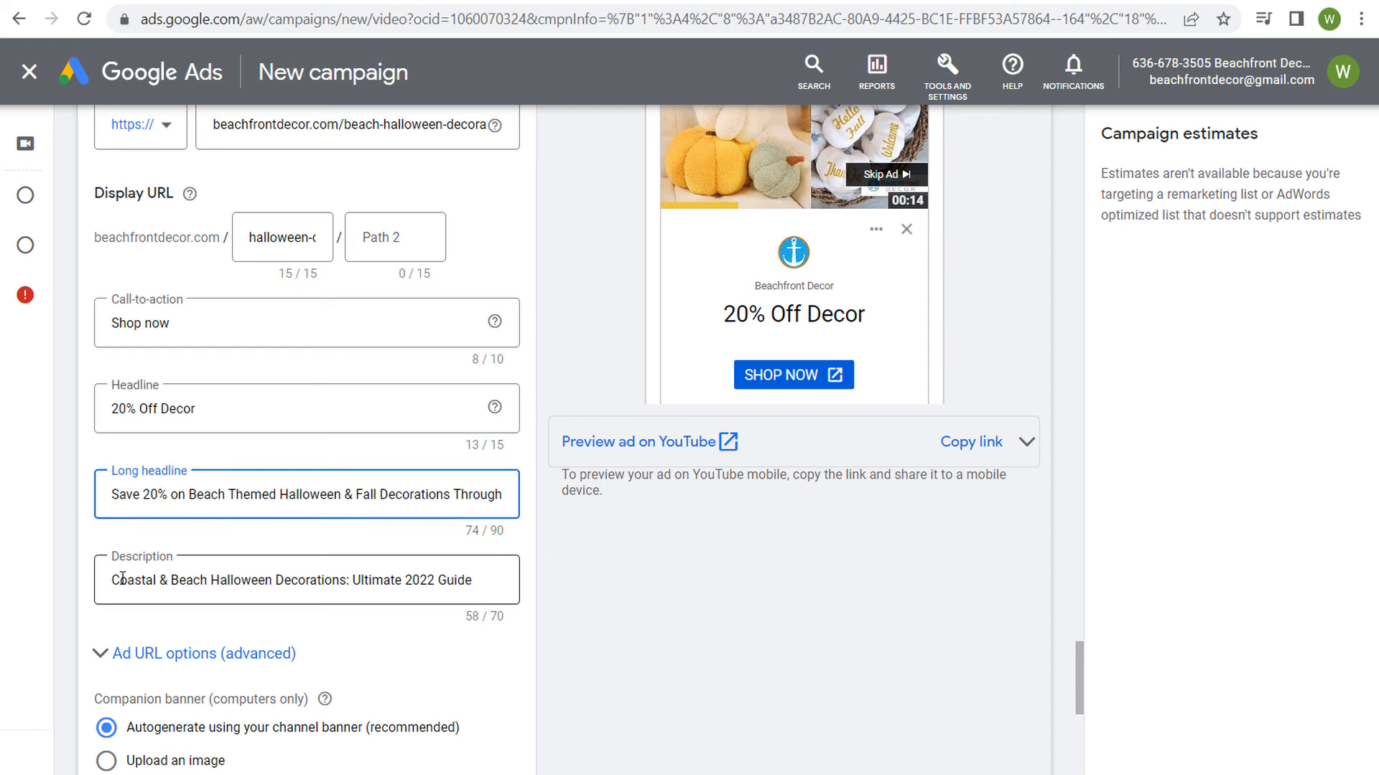
{"action": "left_click_drag", "start_coordinate": [112, 580], "coordinate": [307, 580]}
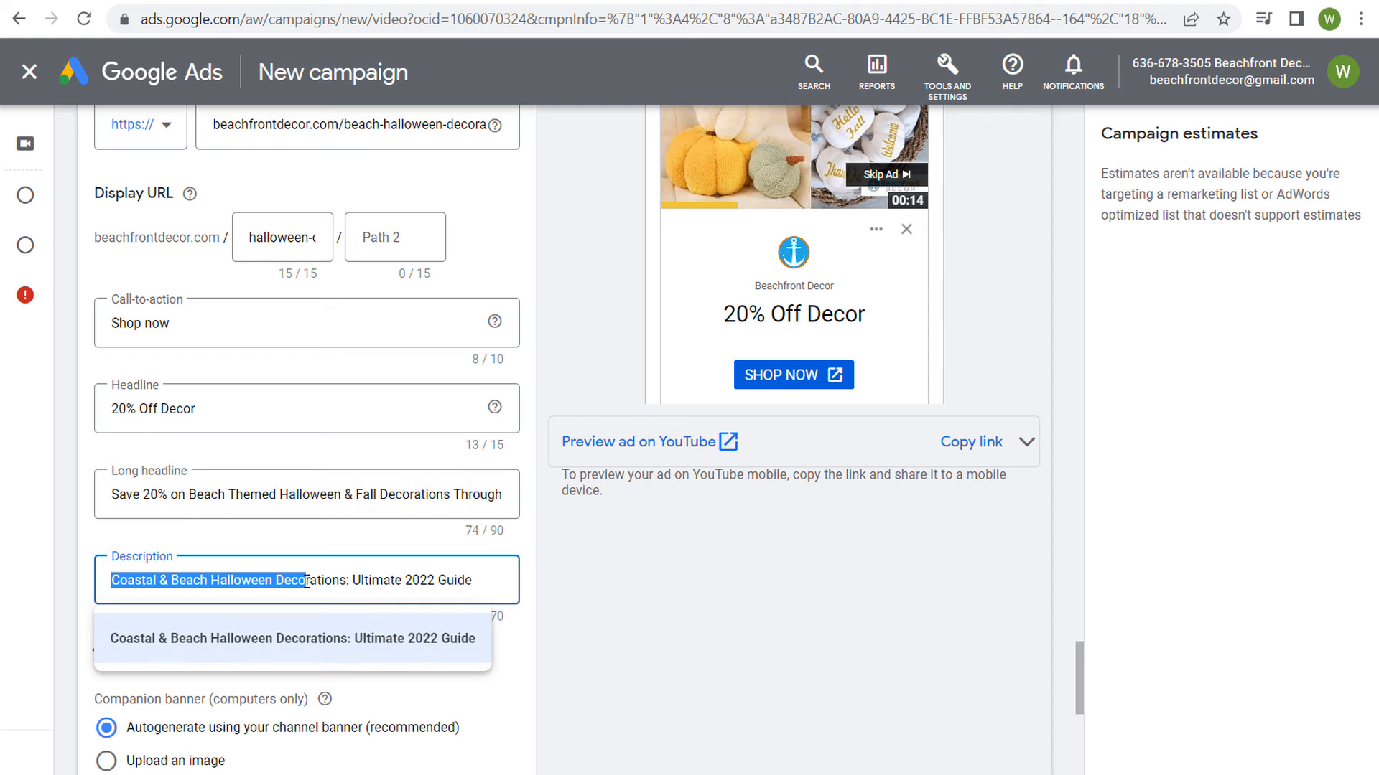
{"action": "left_click", "coordinate": [735, 639]}
Step: Compare the ad's description with the article title on the Beachfront Decor landing page and return to Google Ads
{"action": "key", "text": "ctrl+Tab"}
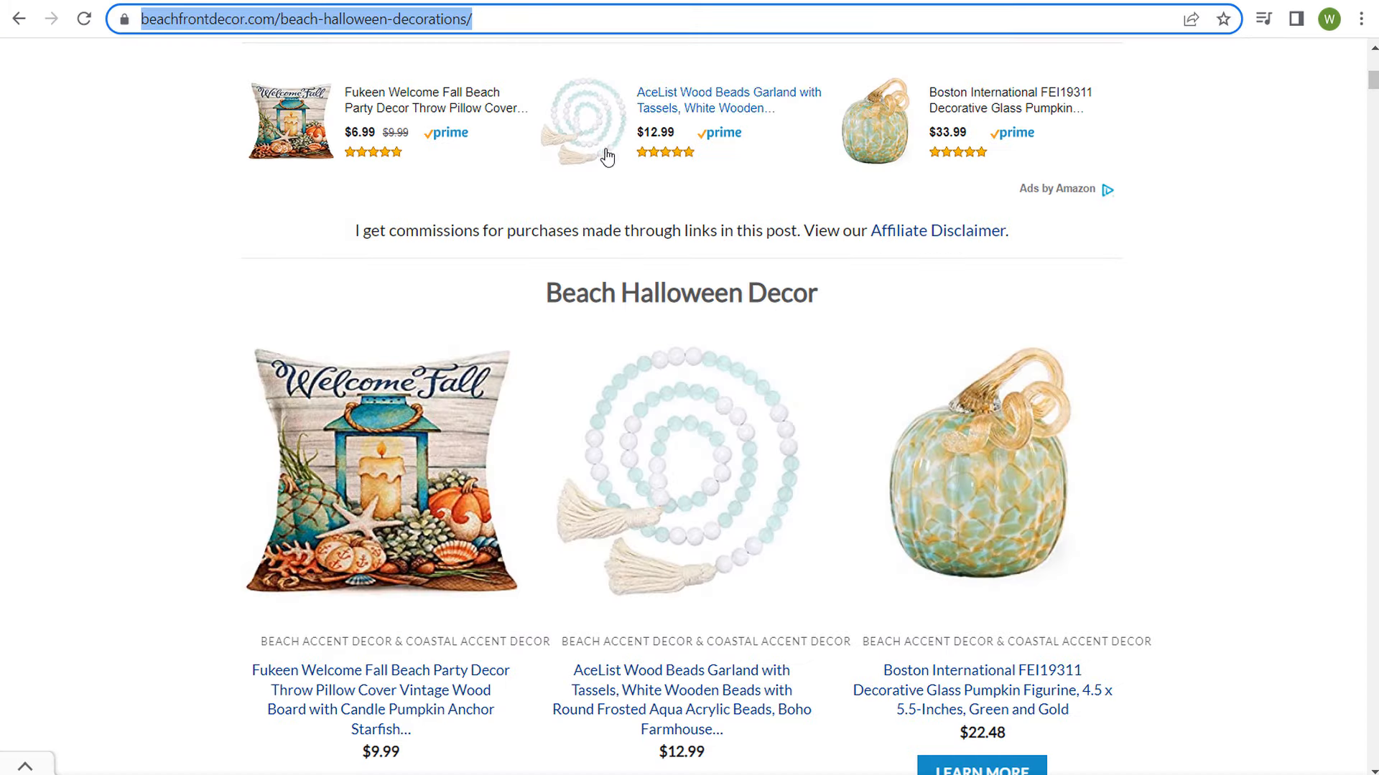
{"action": "scroll", "coordinate": [517, 244], "scroll_direction": "up", "scroll_amount": 7}
{"action": "left_click_drag", "start_coordinate": [291, 234], "coordinate": [1056, 242]}
{"action": "left_click", "coordinate": [675, 155]}
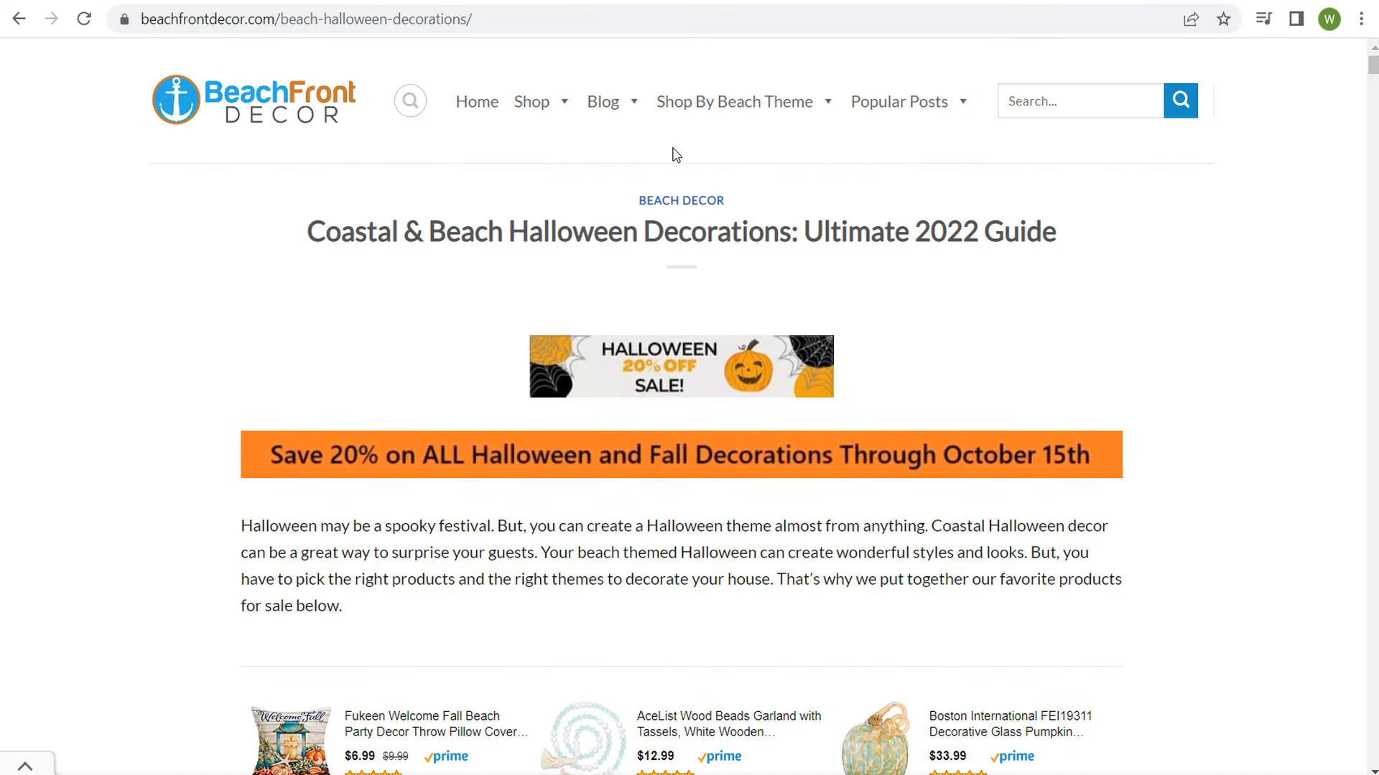
{"action": "key", "text": "ctrl+Tab"}
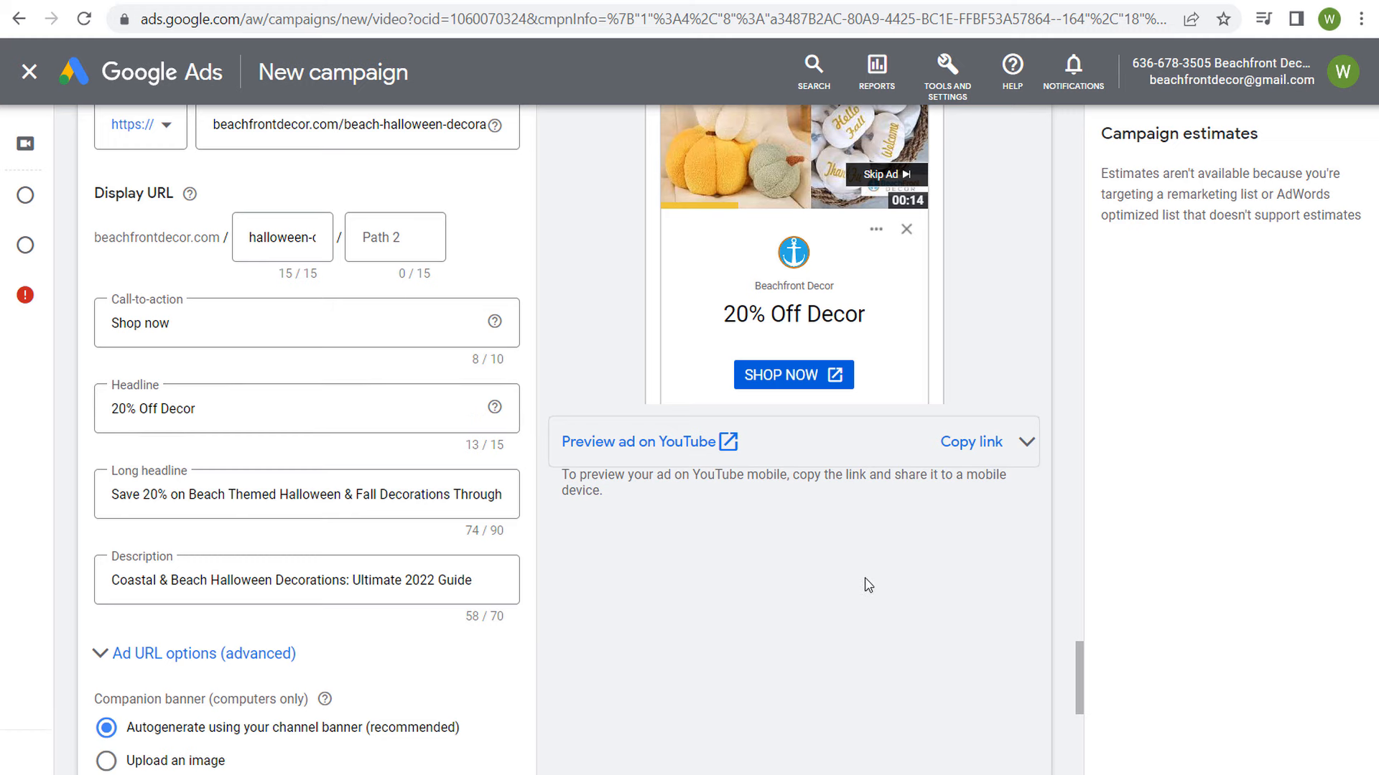
Step: Replace the autogenerated companion banner of the 14-second video ad with the uploaded "Halloween 20% Off Sale!" image
{"action": "scroll", "coordinate": [868, 560], "scroll_direction": "down", "scroll_amount": 5}
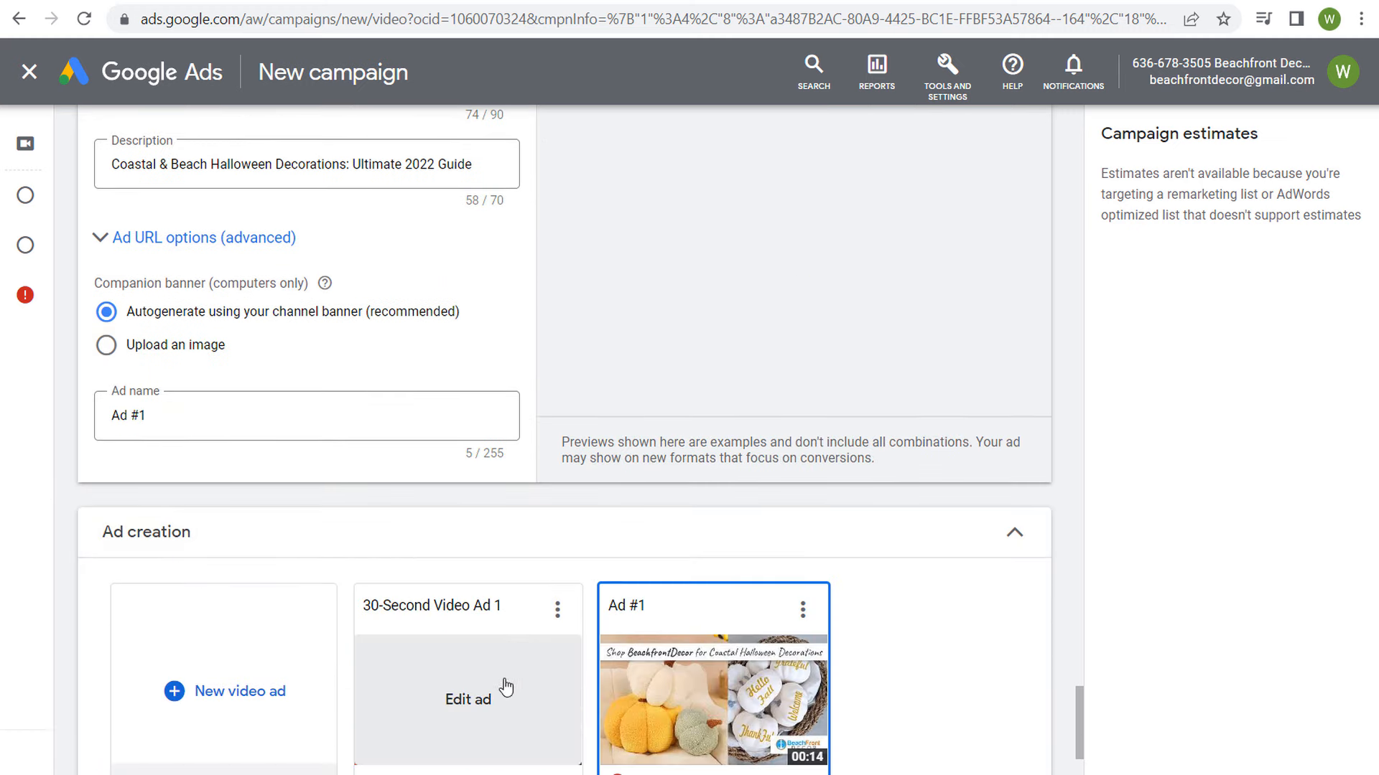
{"action": "mouse_move", "coordinate": [504, 655]}
{"action": "scroll", "coordinate": [654, 459], "scroll_direction": "up", "scroll_amount": 2}
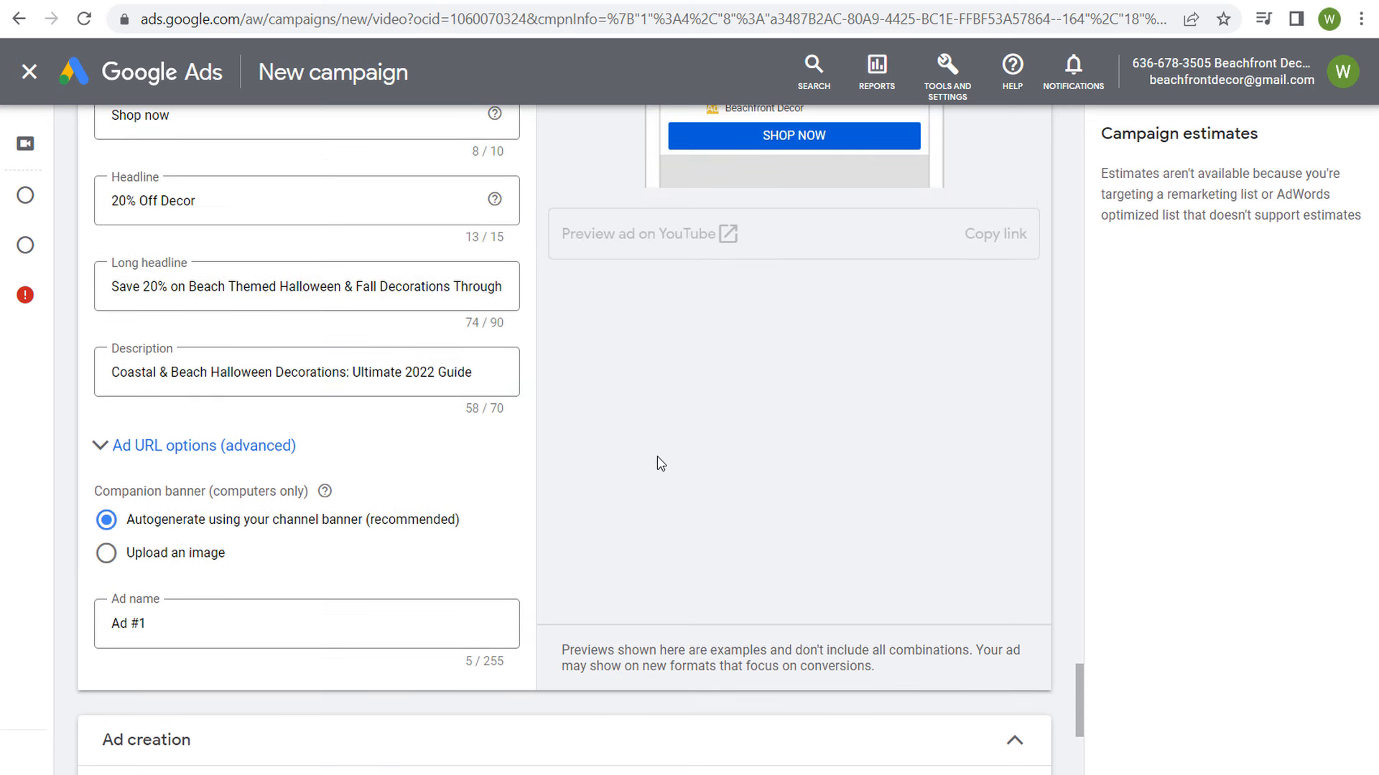
{"action": "left_click", "coordinate": [161, 556]}
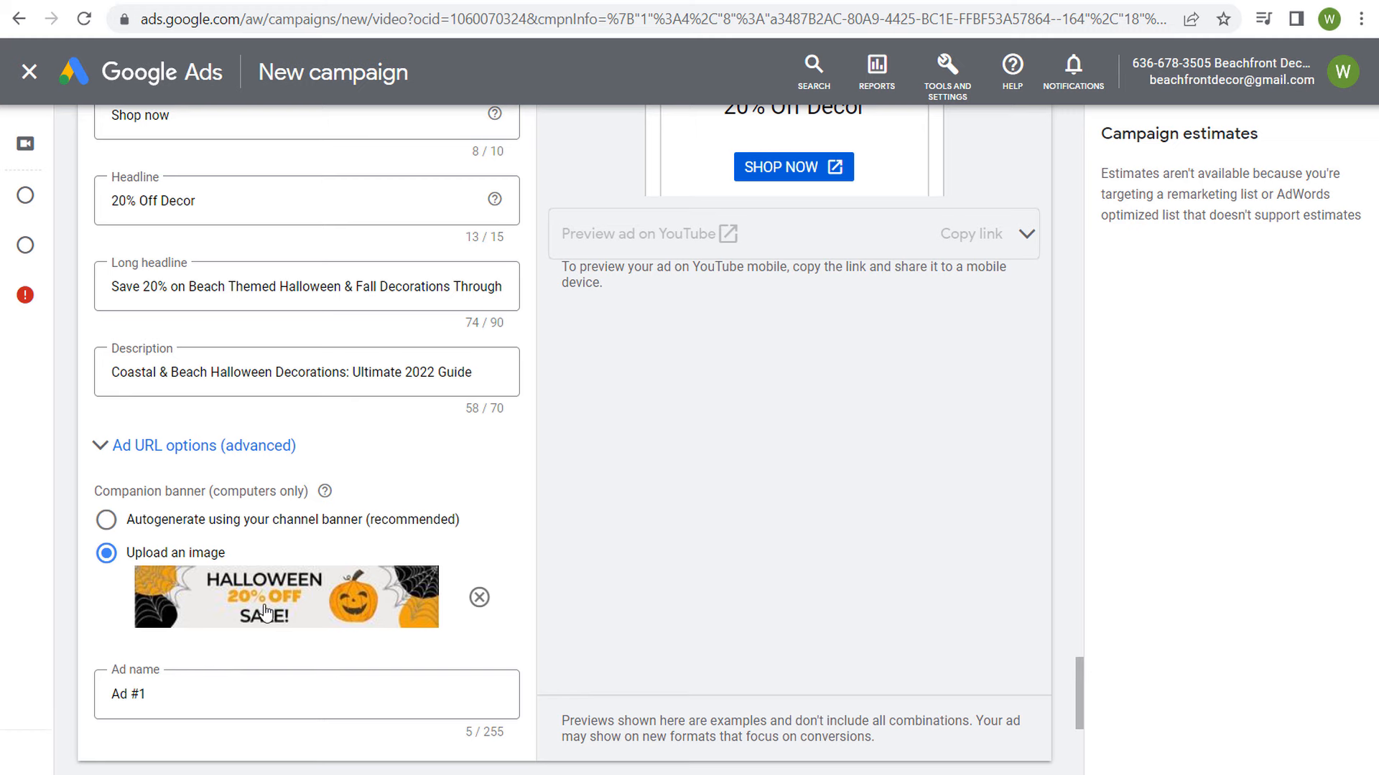
Step: Review the completed second ad and add another new responsive video ad to the campaign
{"action": "scroll", "coordinate": [689, 649], "scroll_direction": "up", "scroll_amount": 3}
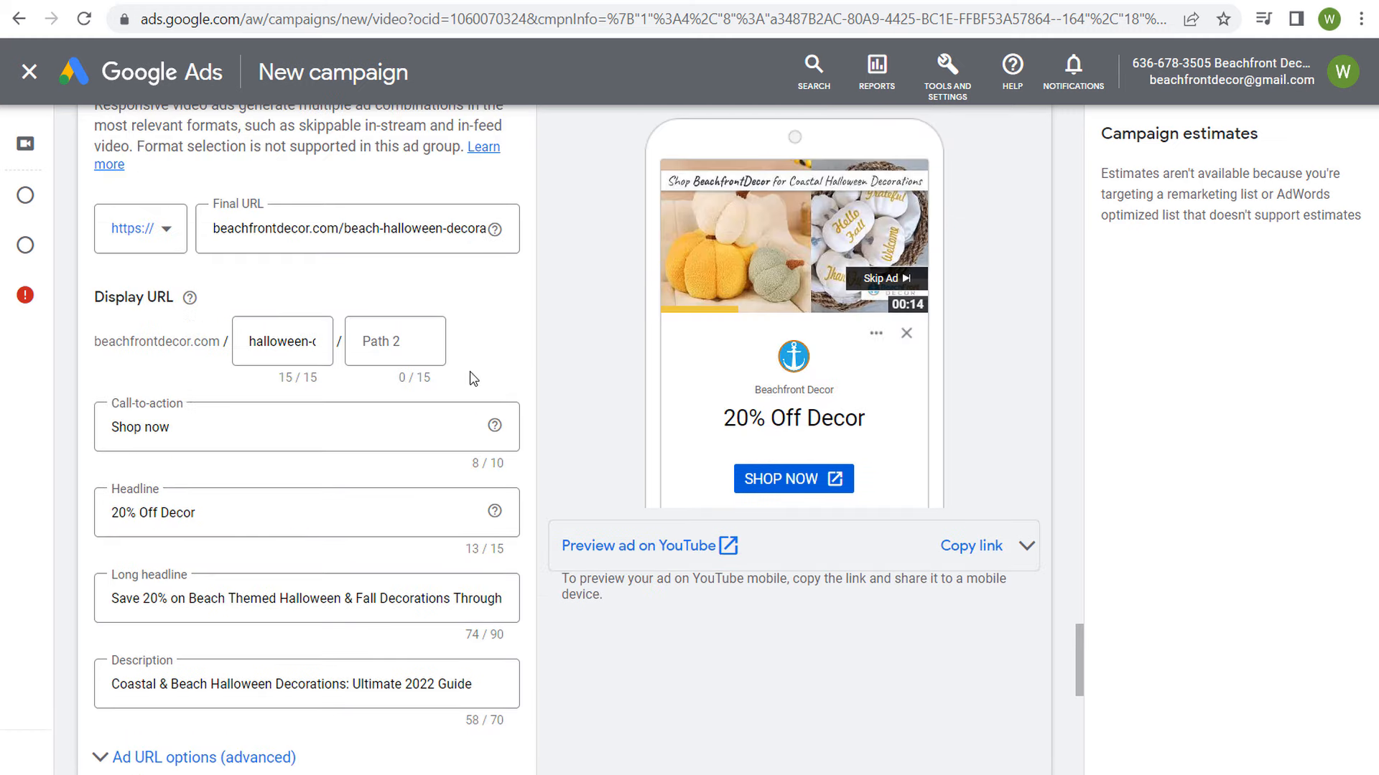
{"action": "scroll", "coordinate": [588, 446], "scroll_direction": "up", "scroll_amount": 4}
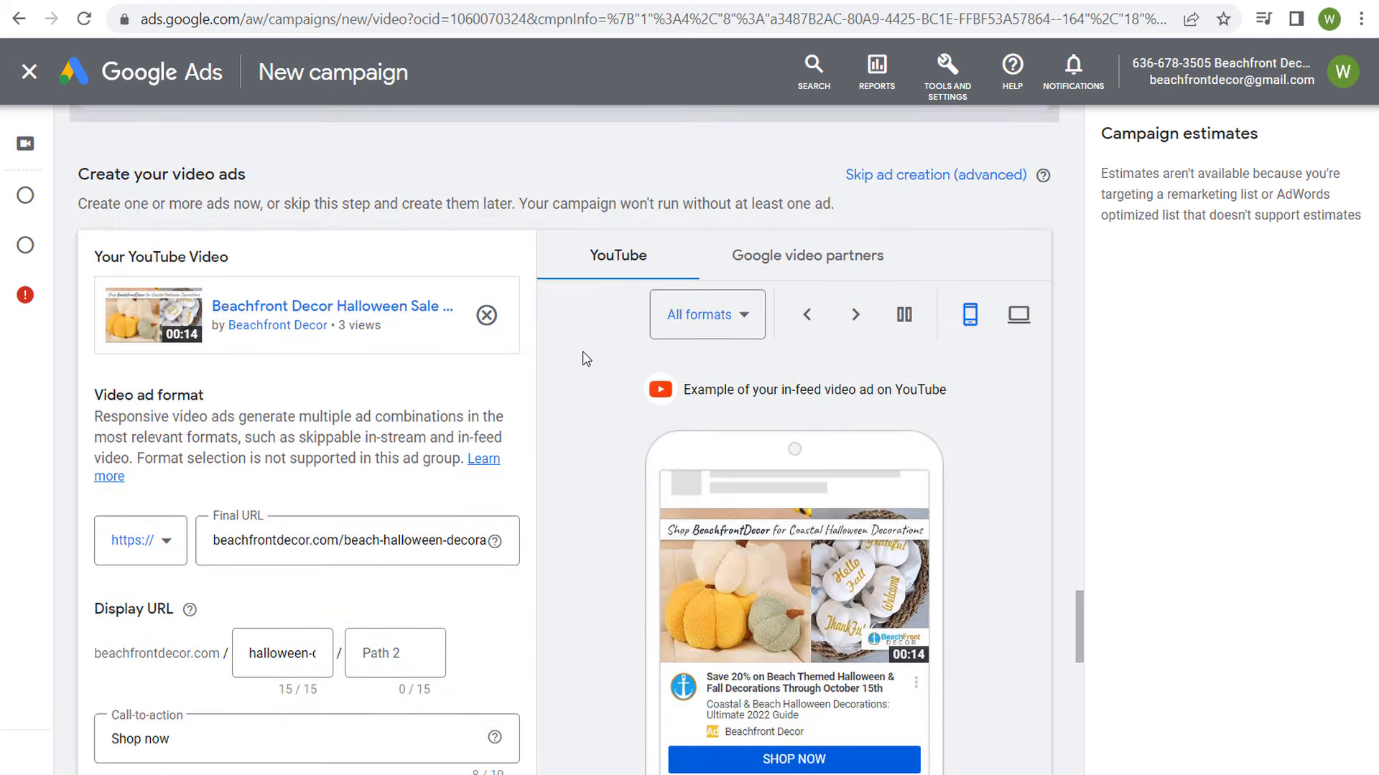
{"action": "scroll", "coordinate": [376, 397], "scroll_direction": "down", "scroll_amount": 6}
{"action": "scroll", "coordinate": [373, 397], "scroll_direction": "down", "scroll_amount": 10}
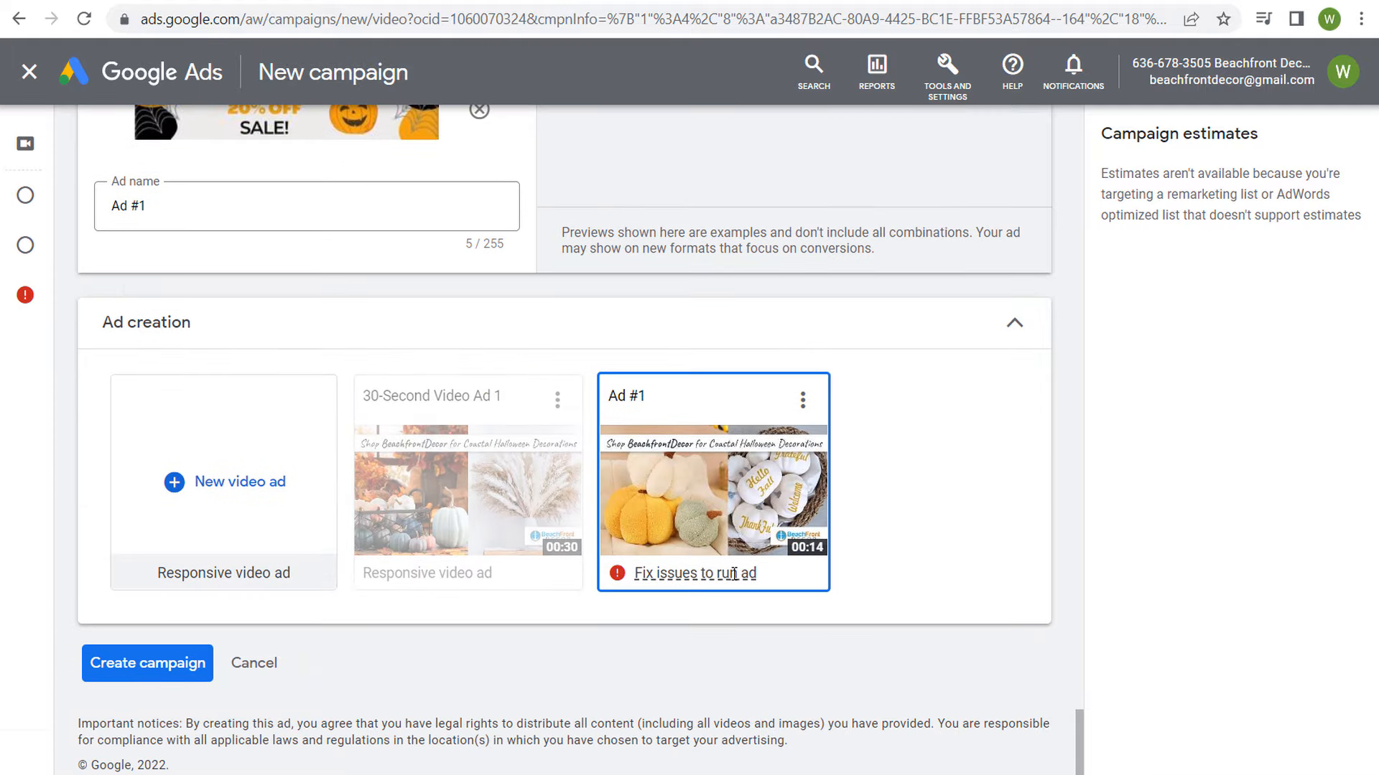
{"action": "left_click", "coordinate": [275, 555]}
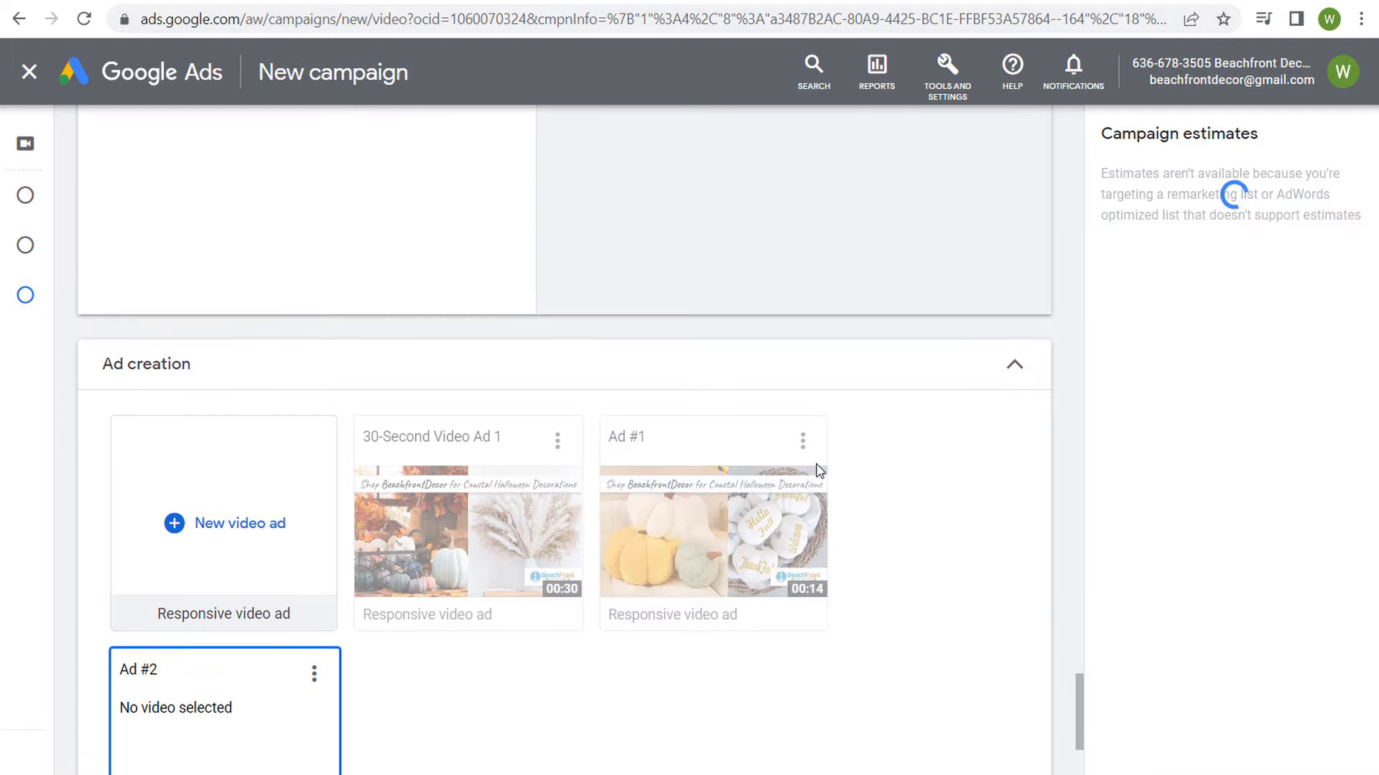
{"action": "scroll", "coordinate": [686, 371], "scroll_direction": "down", "scroll_amount": 3}
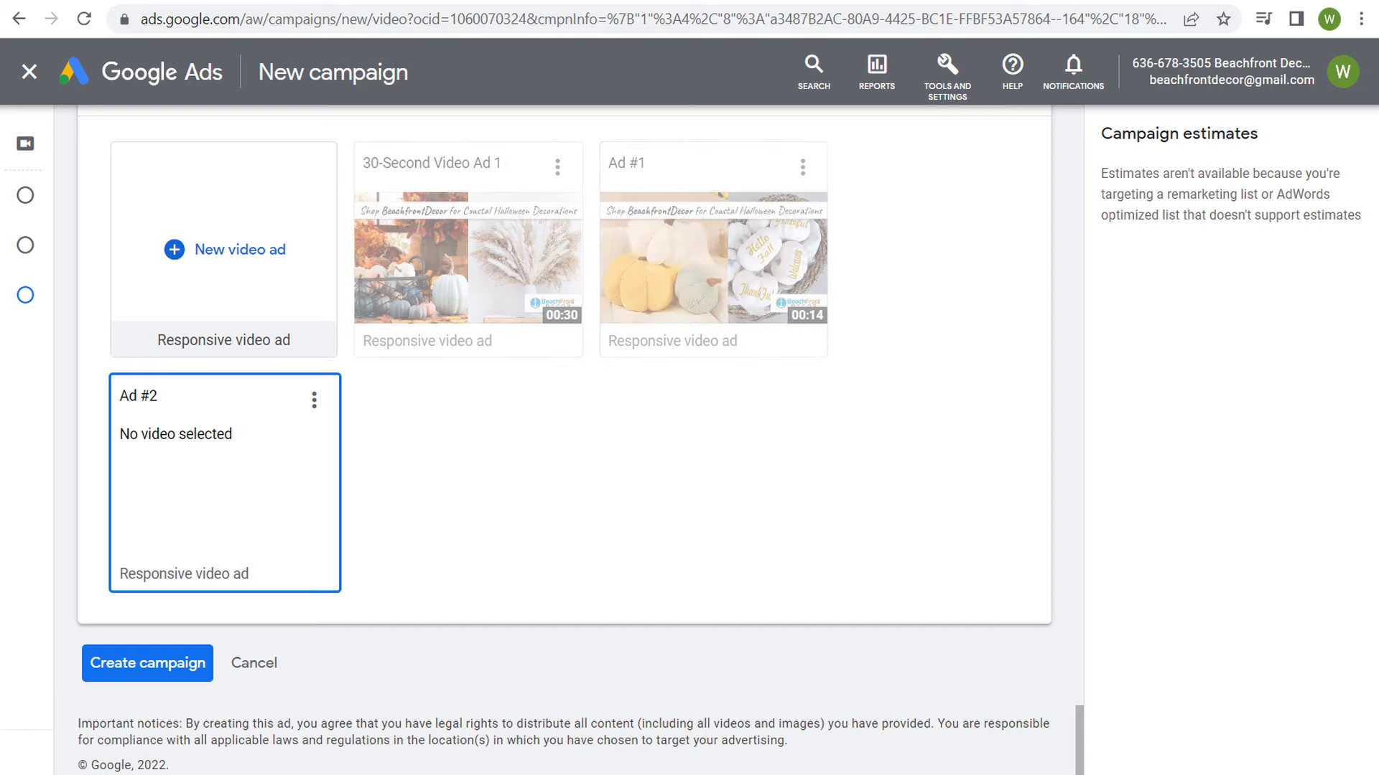
Step: Copy the link of "Halloween Sale Beachfront Decor Version 2" from the YouTube channel and use it as the new ad's video in Google Ads
{"action": "key", "text": "ctrl+Tab"}
{"action": "key", "text": "ctrl+Tab"}
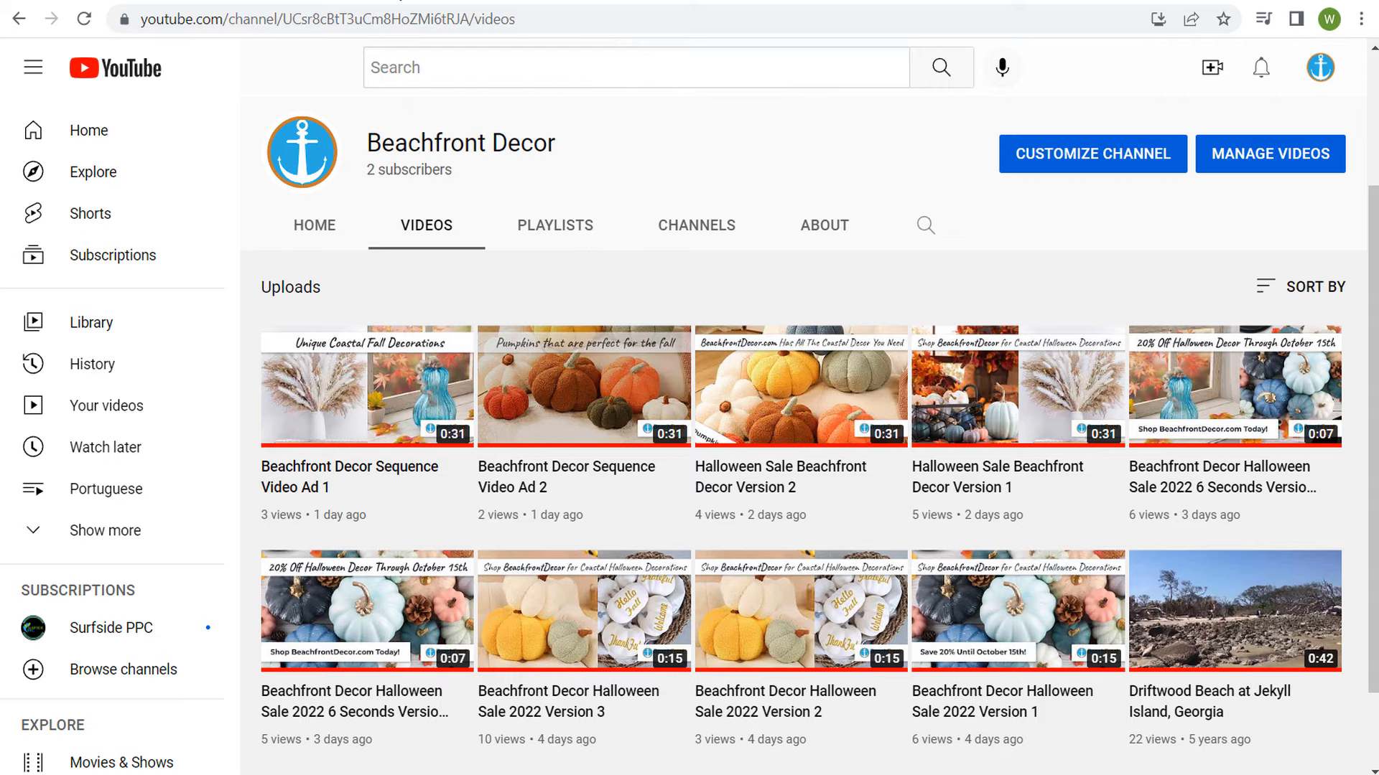
{"action": "right_click", "coordinate": [770, 397]}
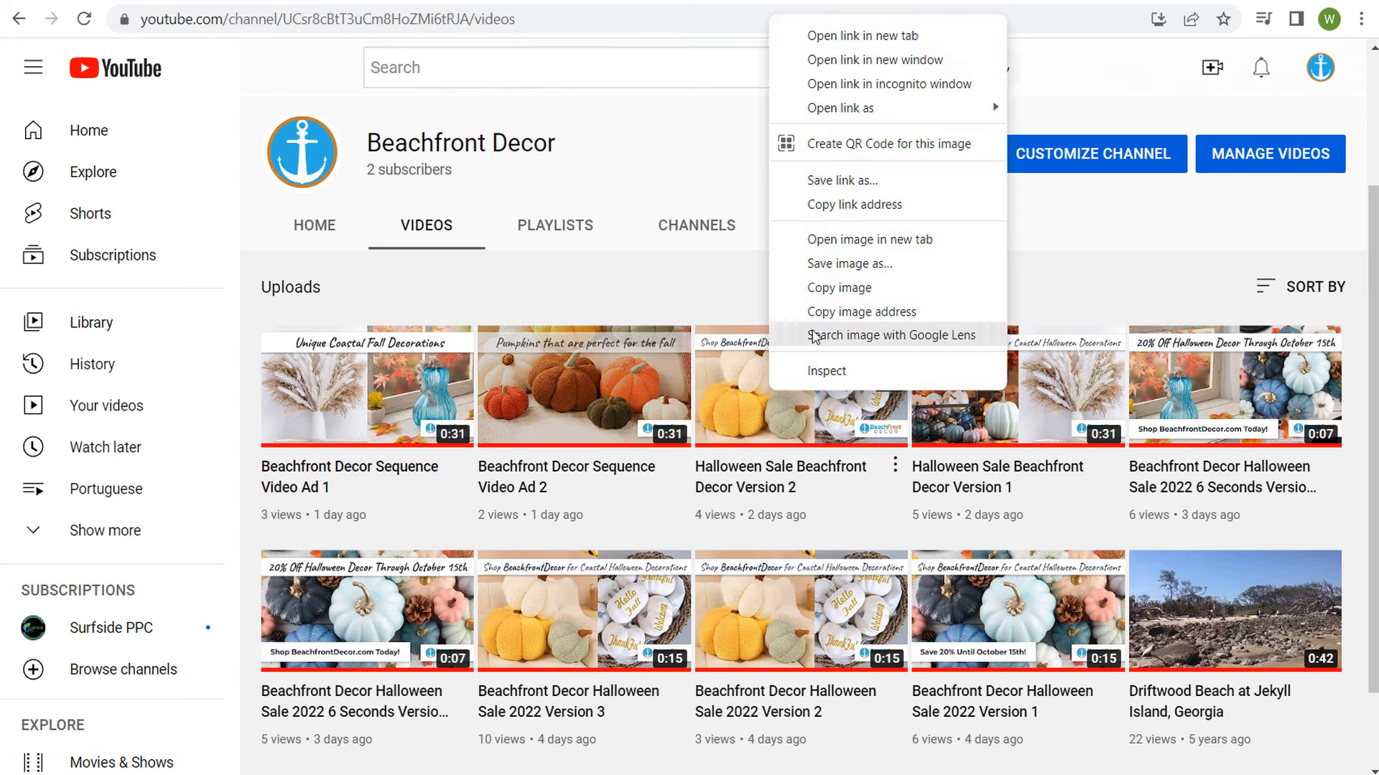
{"action": "left_click", "coordinate": [851, 205]}
{"action": "key", "text": "ctrl+Tab"}
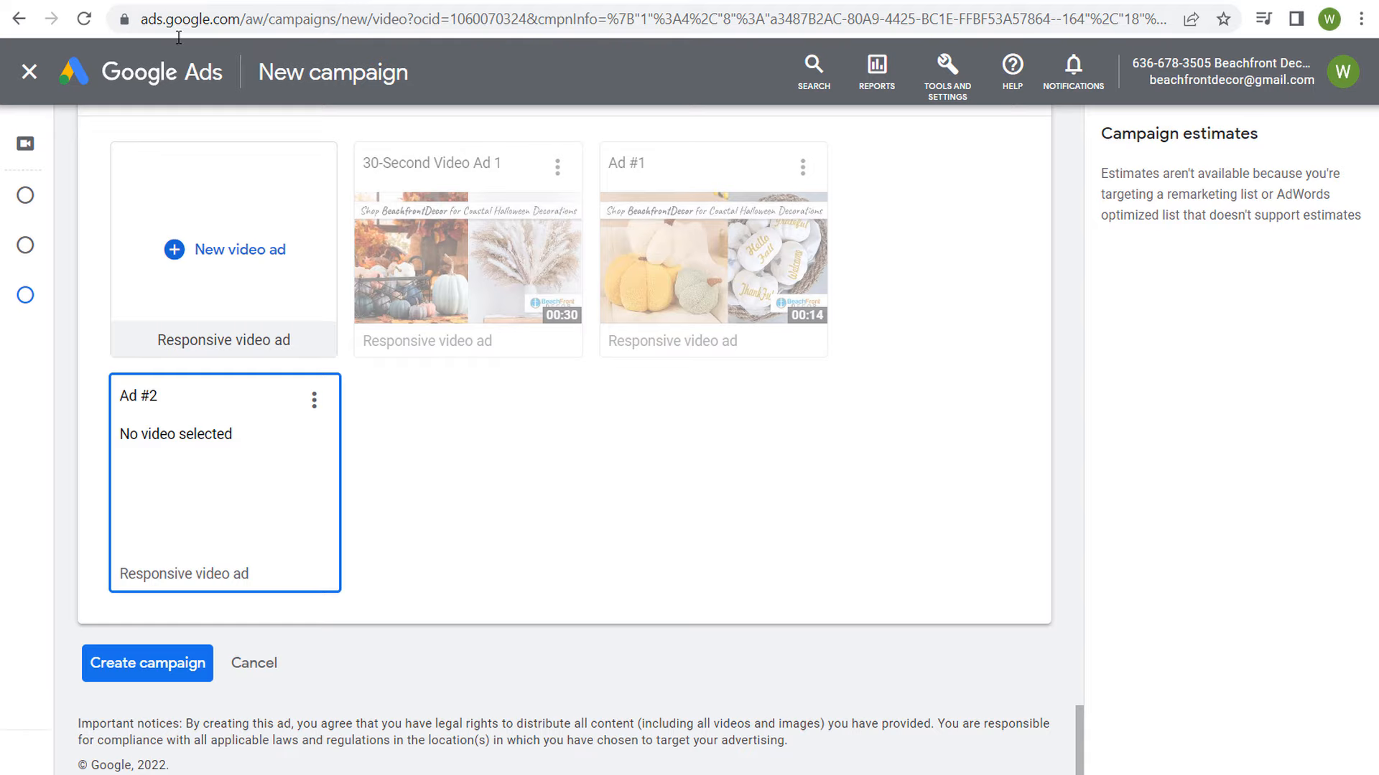
{"action": "scroll", "coordinate": [265, 295], "scroll_direction": "up", "scroll_amount": 3}
{"action": "left_click", "coordinate": [247, 434]}
{"action": "key", "text": "ctrl+v"}
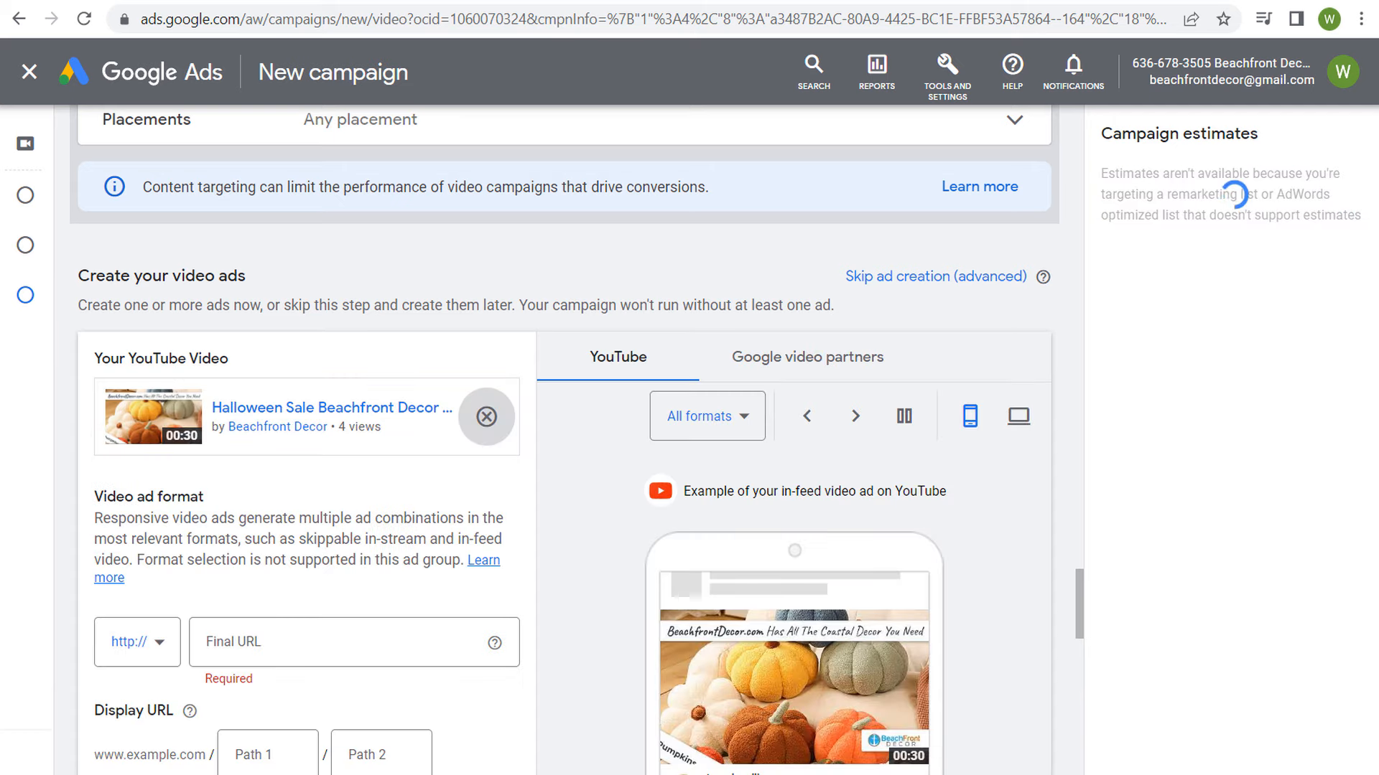
Step: Copy the Beachfront Decor Halloween landing page address into the third ad's final URL and add a Halloween sale path to its display URL
{"action": "key", "text": "ctrl+Tab"}
{"action": "left_click", "coordinate": [415, 16]}
{"action": "key", "text": "ctrl+Tab"}
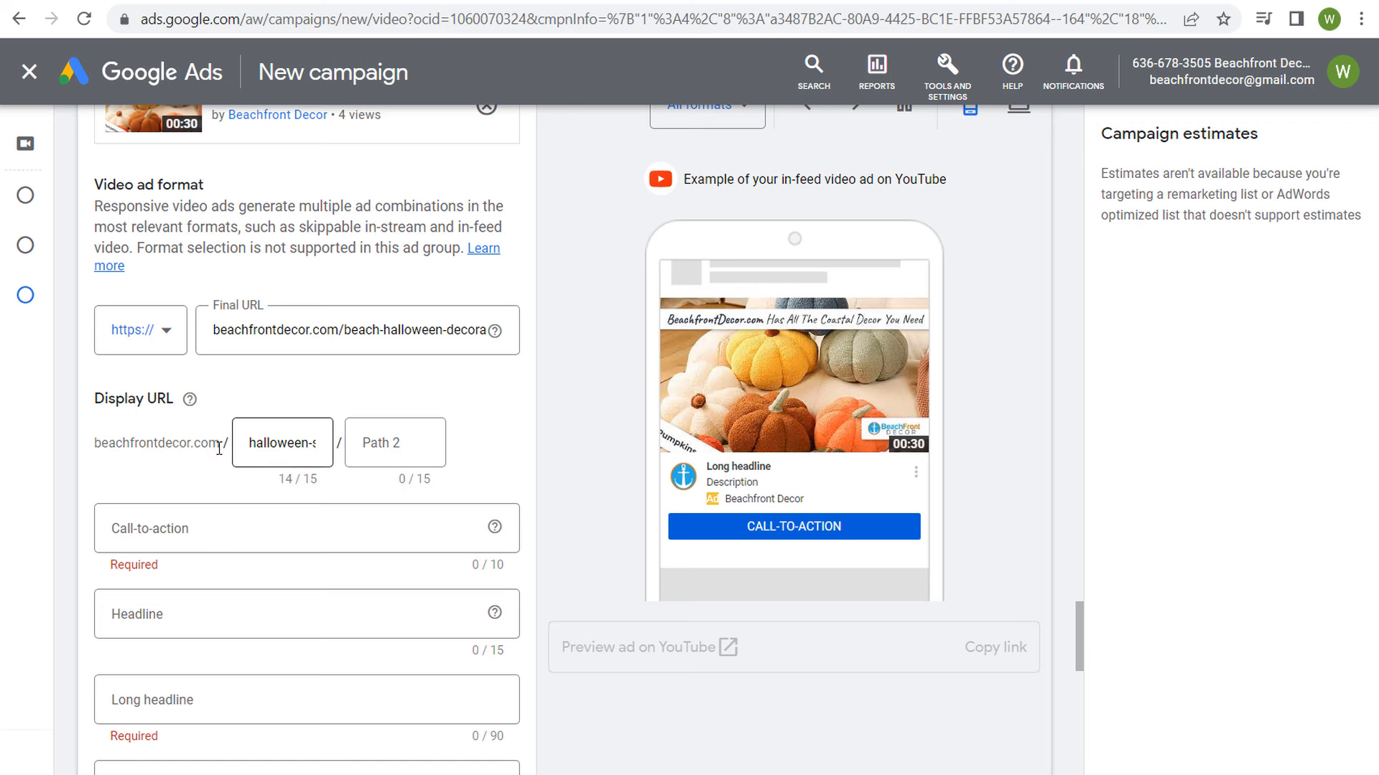
Step: Set the third ad's call-to-action to "Shop now" and its headline to "20% Off Today"
{"action": "left_click", "coordinate": [271, 523]}
{"action": "left_click", "coordinate": [117, 170]}
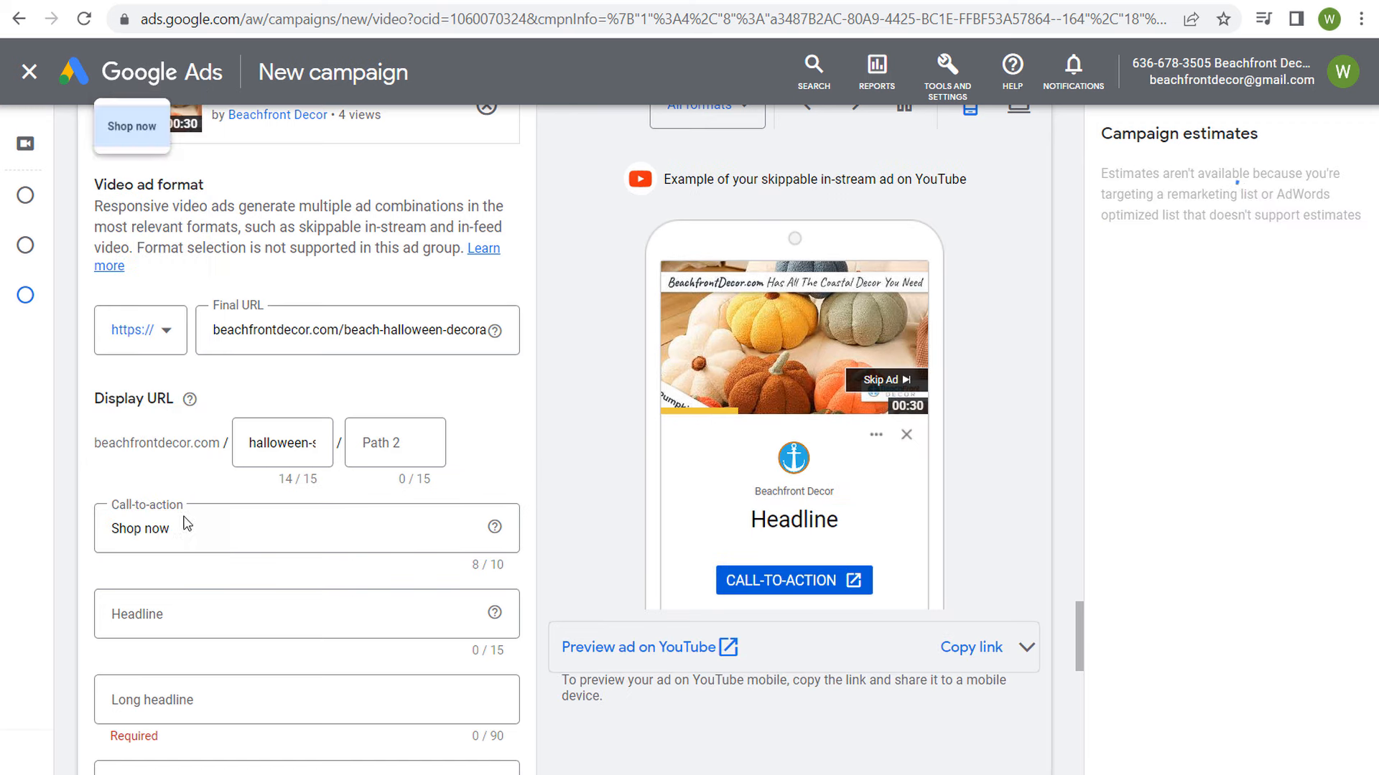
{"action": "left_click", "coordinate": [209, 611]}
{"action": "type", "text": "20"}
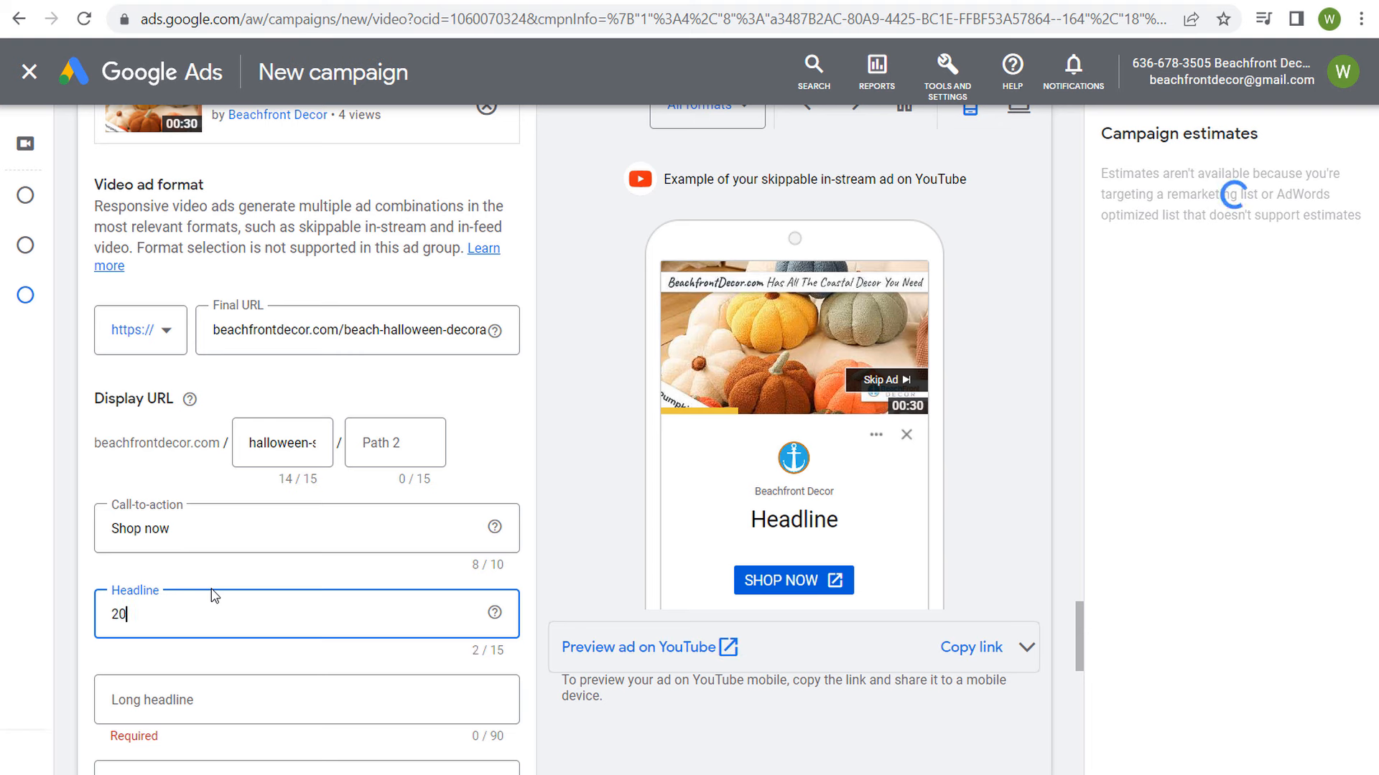
{"action": "type", "text": "% Off"}
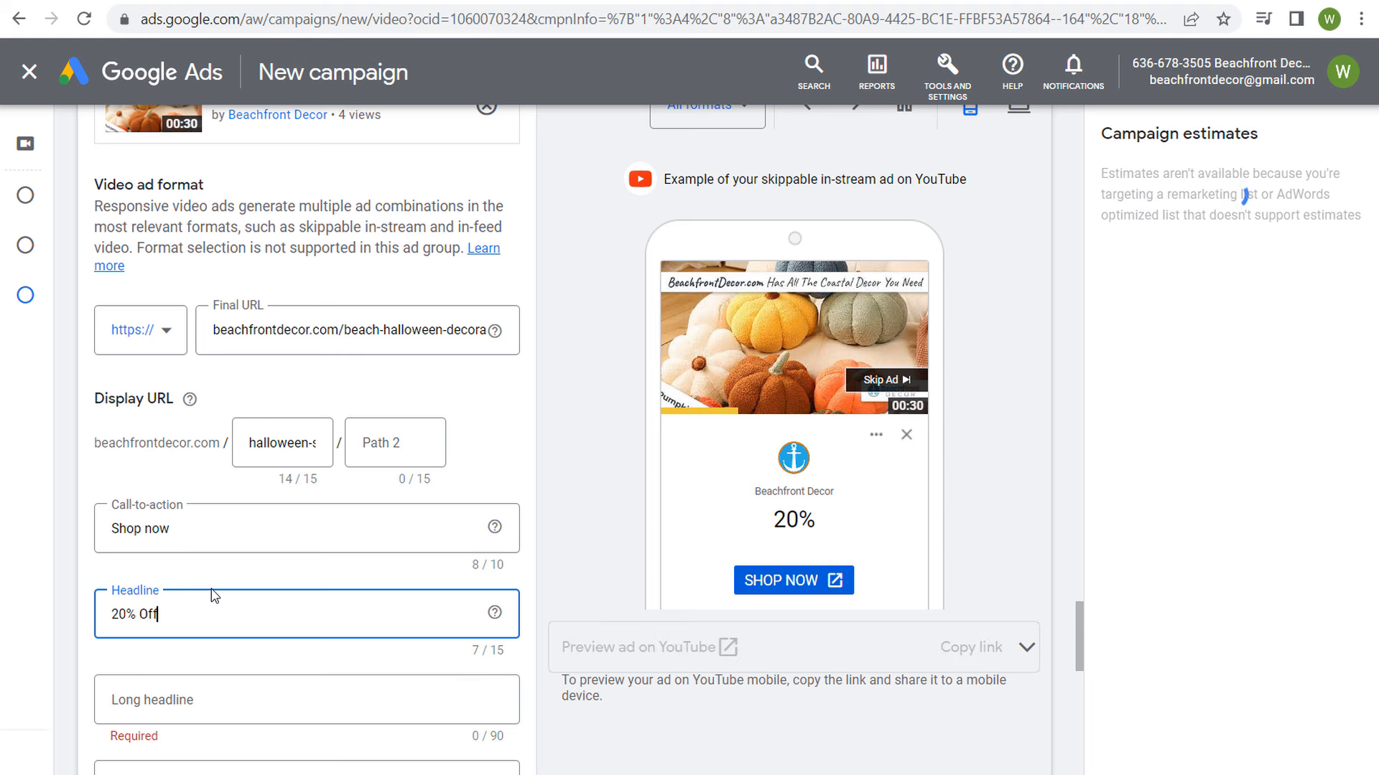
{"action": "type", "text": " Today"}
{"action": "left_click", "coordinate": [589, 408]}
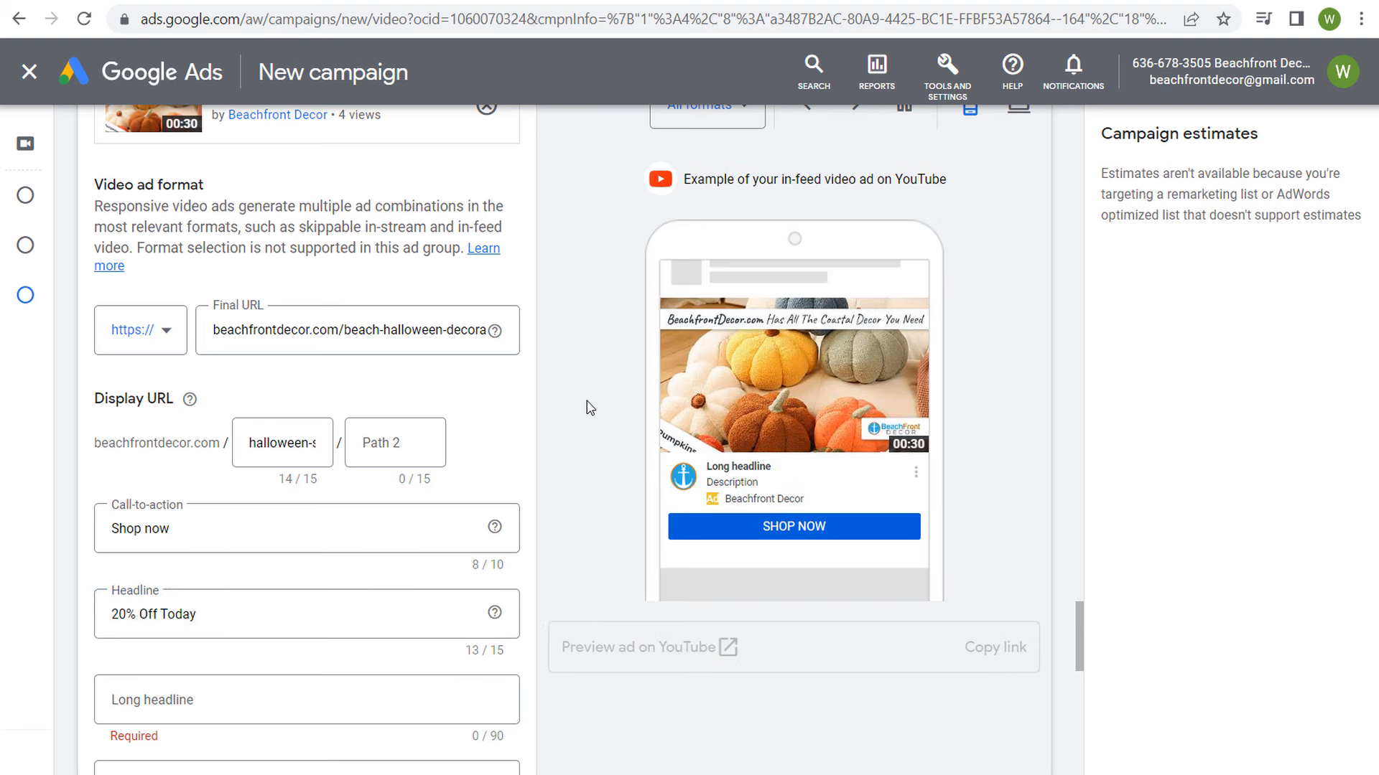
Step: Enter the long headline "Save 20% Today on Beach Halloween Decorations" and the description "Get Fall Coastal Inspiration For Your Beach Home Decor"
{"action": "scroll", "coordinate": [586, 395], "scroll_direction": "down", "scroll_amount": 3}
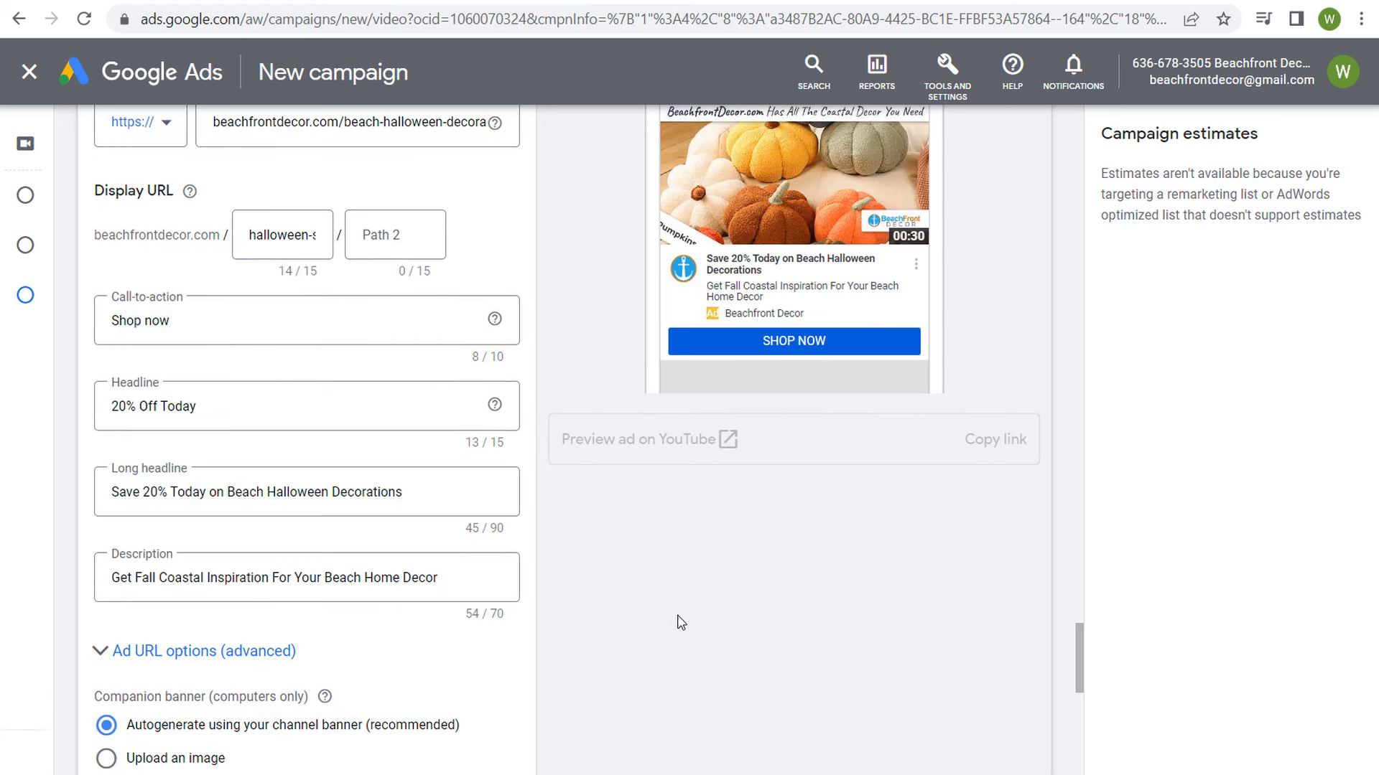
{"action": "left_click", "coordinate": [109, 501]}
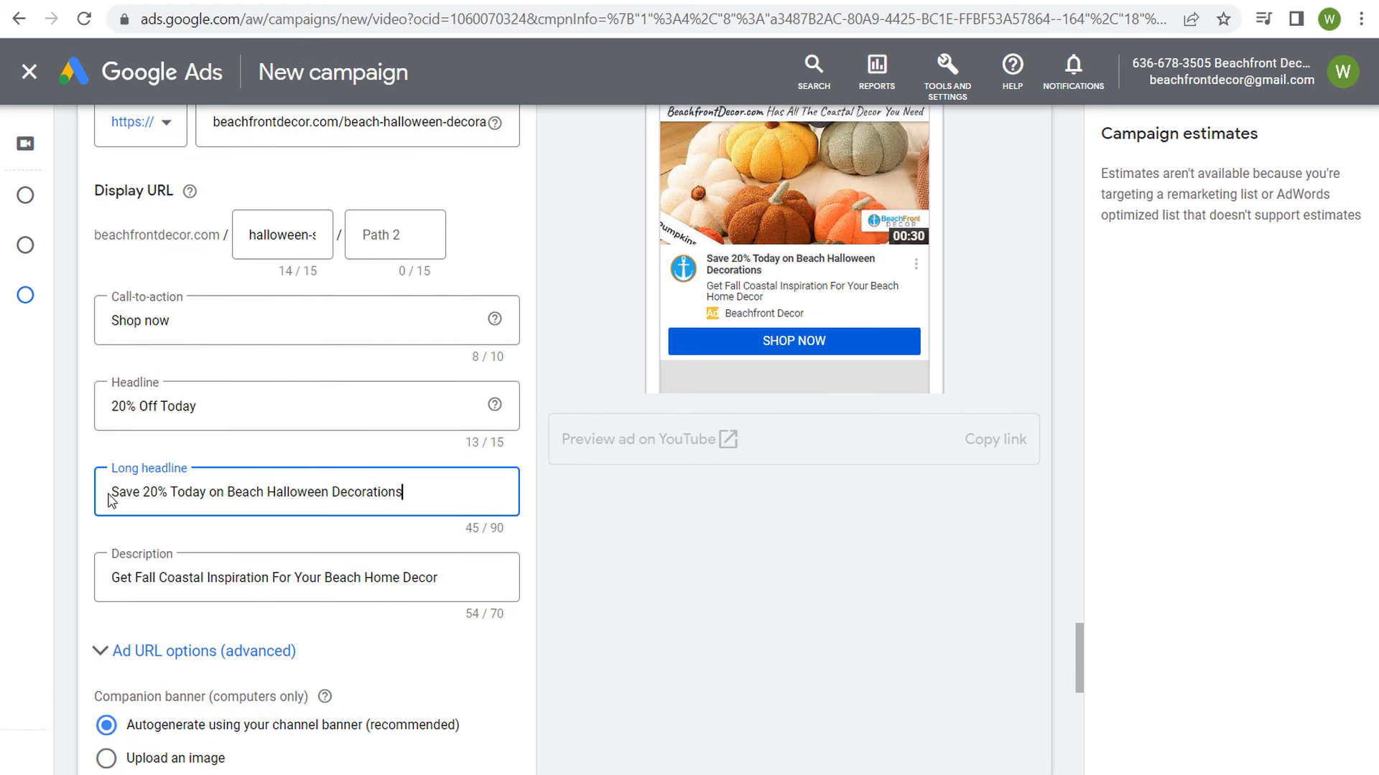
{"action": "left_click_drag", "start_coordinate": [117, 495], "coordinate": [300, 489]}
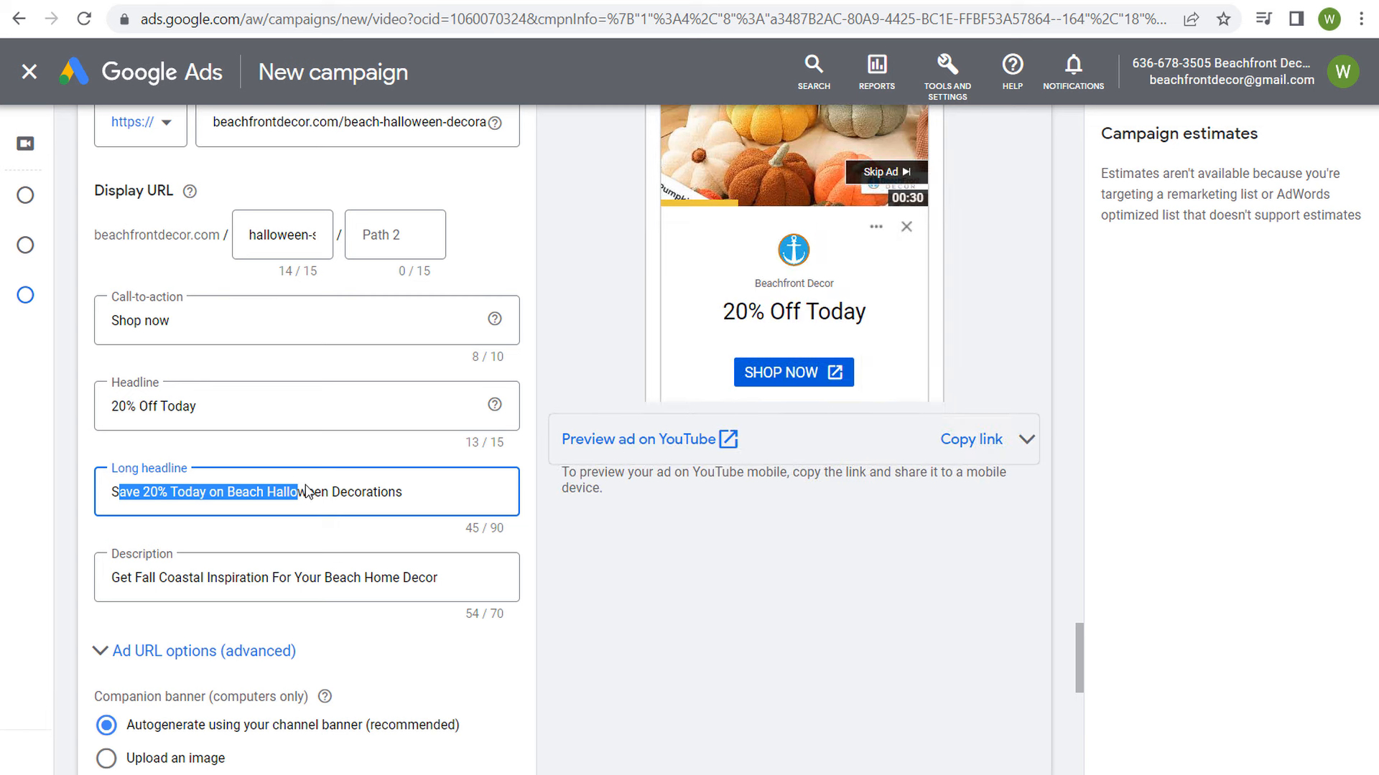
{"action": "left_click", "coordinate": [361, 492]}
{"action": "left_click_drag", "start_coordinate": [118, 577], "coordinate": [594, 606]}
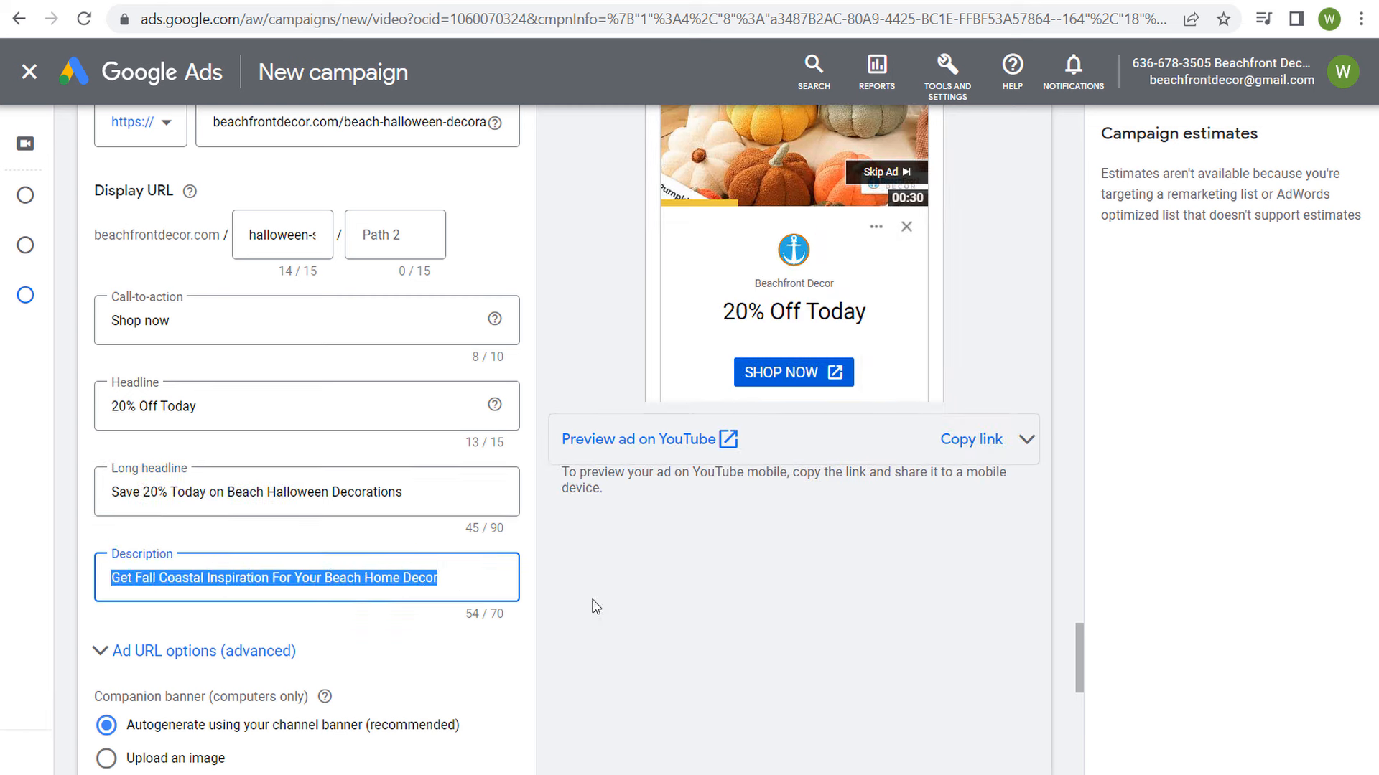
Step: Use the already uploaded Halloween 20% off sale image as the companion banner and name the ad "30-Second Video Ad 2"
{"action": "left_click", "coordinate": [686, 587]}
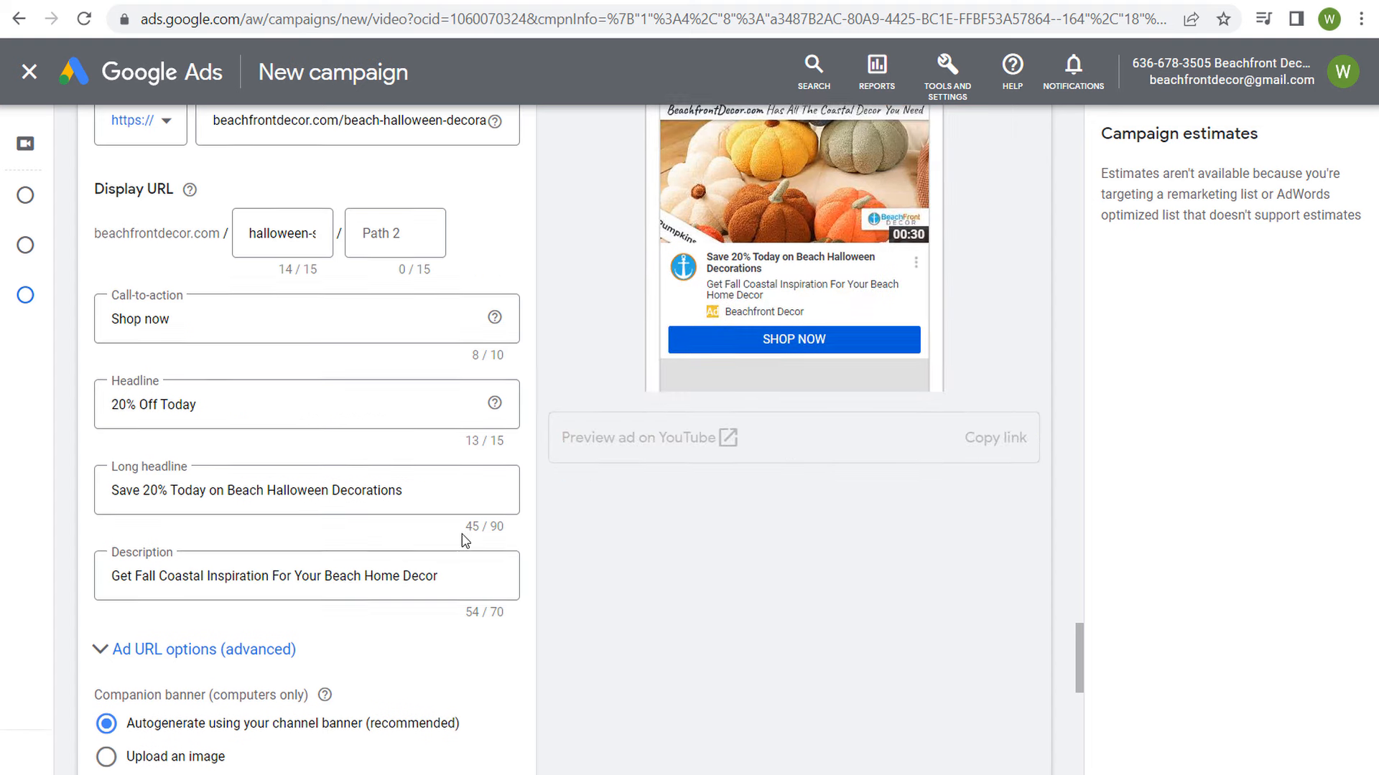
{"action": "scroll", "coordinate": [286, 644], "scroll_direction": "down", "scroll_amount": 2}
{"action": "left_click", "coordinate": [167, 661]}
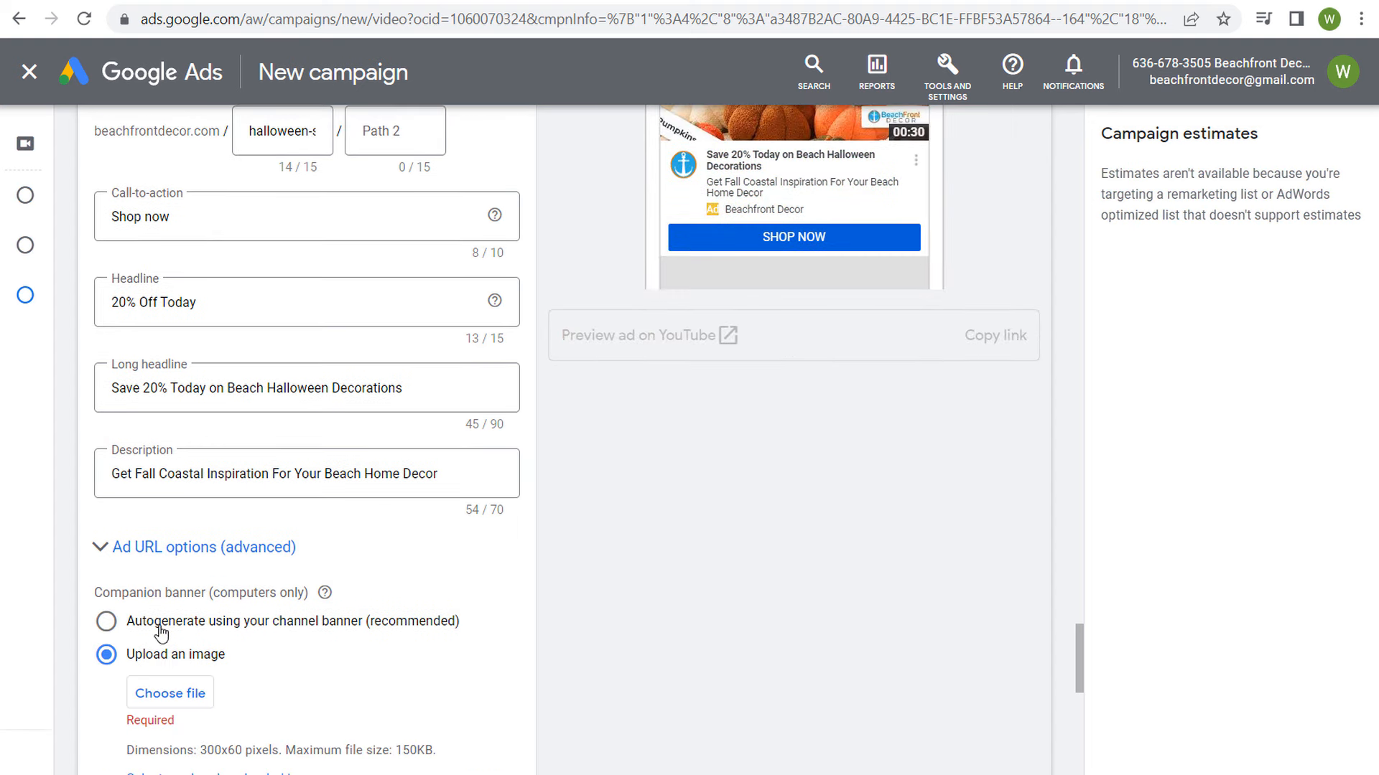
{"action": "left_click", "coordinate": [215, 623]}
{"action": "scroll", "coordinate": [209, 628], "scroll_direction": "down", "scroll_amount": 2}
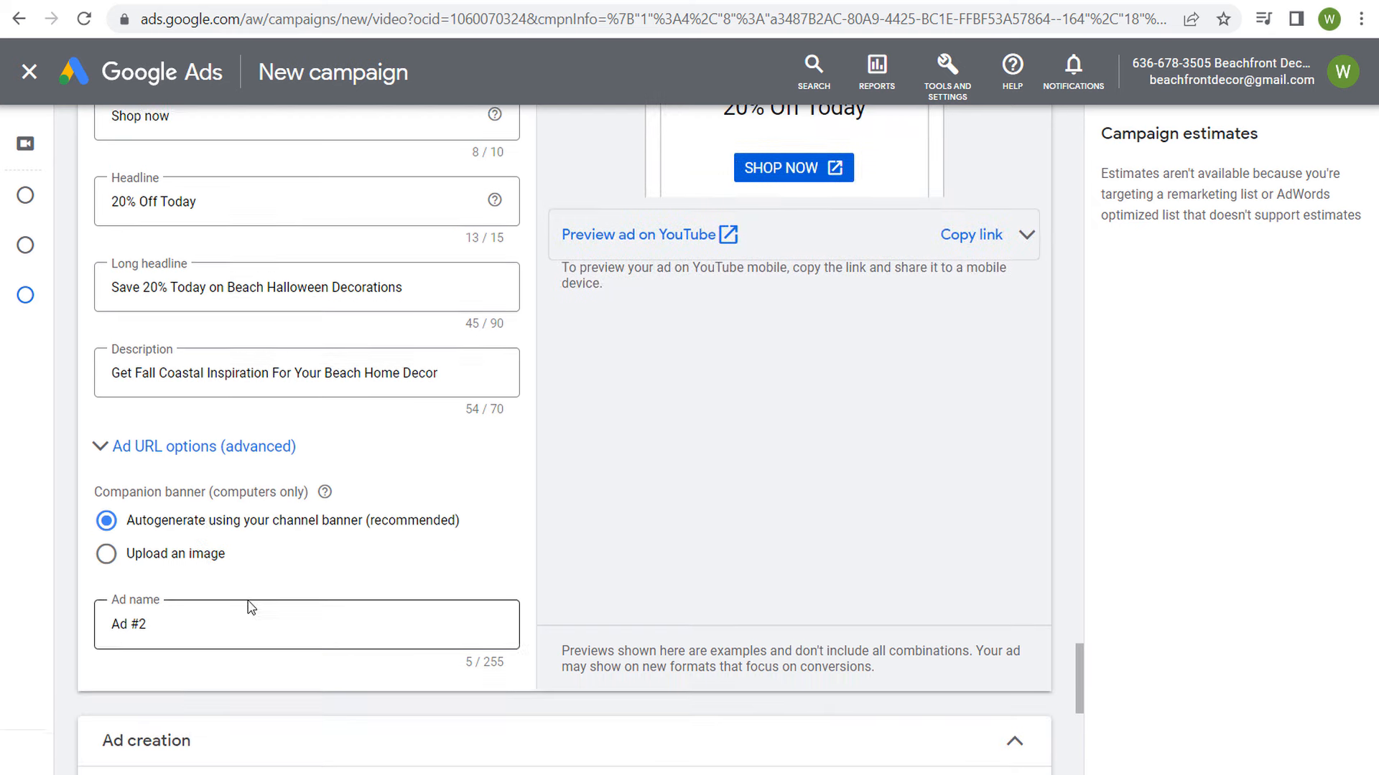
{"action": "left_click", "coordinate": [177, 555]}
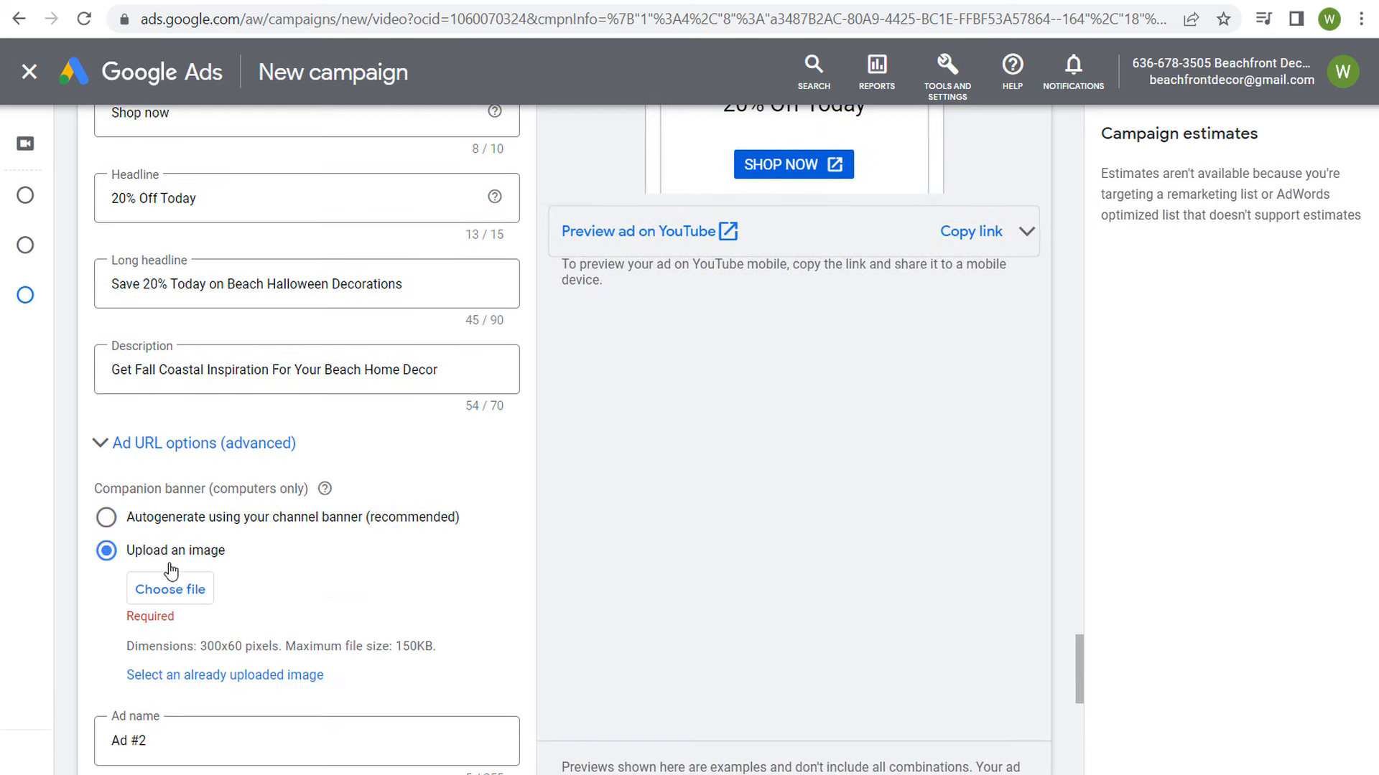
{"action": "left_click", "coordinate": [206, 676]}
{"action": "left_click", "coordinate": [627, 291]}
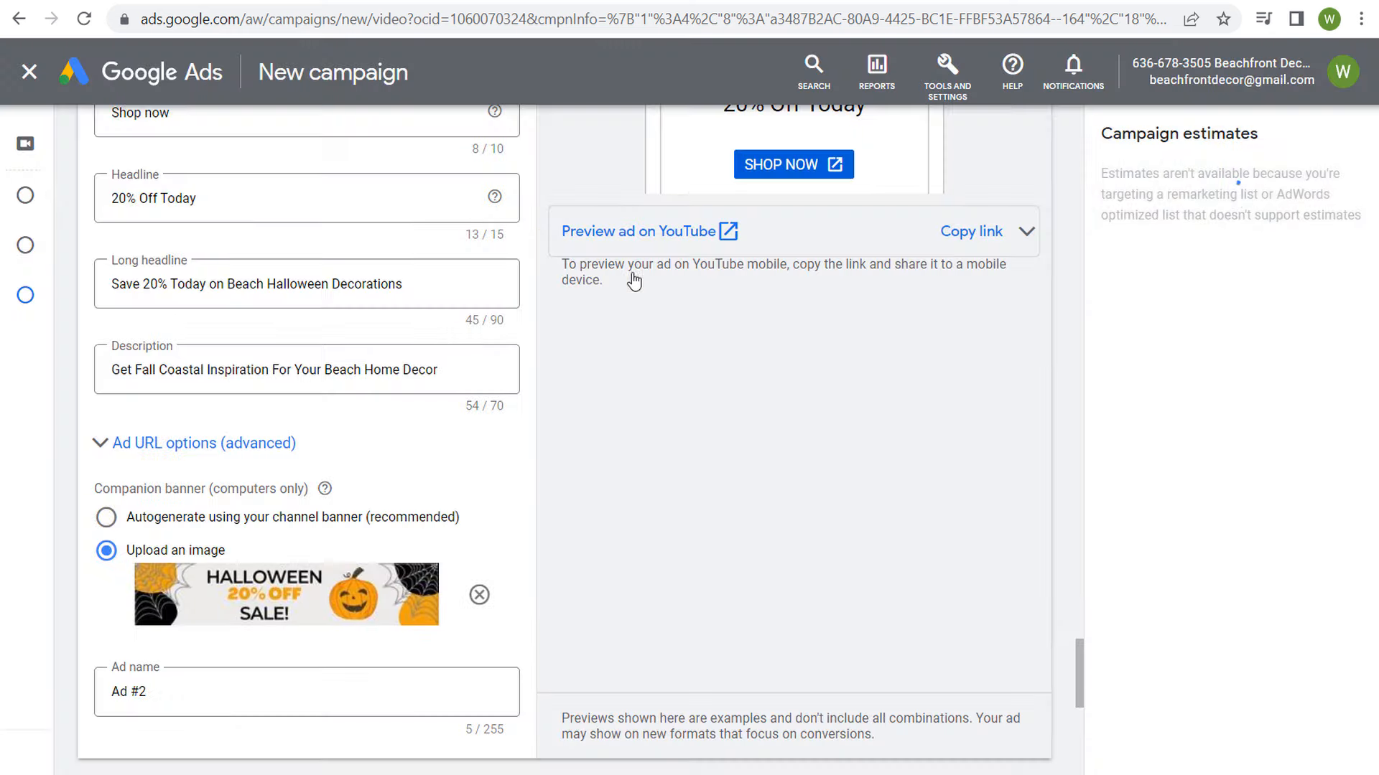
{"action": "scroll", "coordinate": [859, 514], "scroll_direction": "down", "scroll_amount": 6}
{"action": "left_click", "coordinate": [194, 282]}
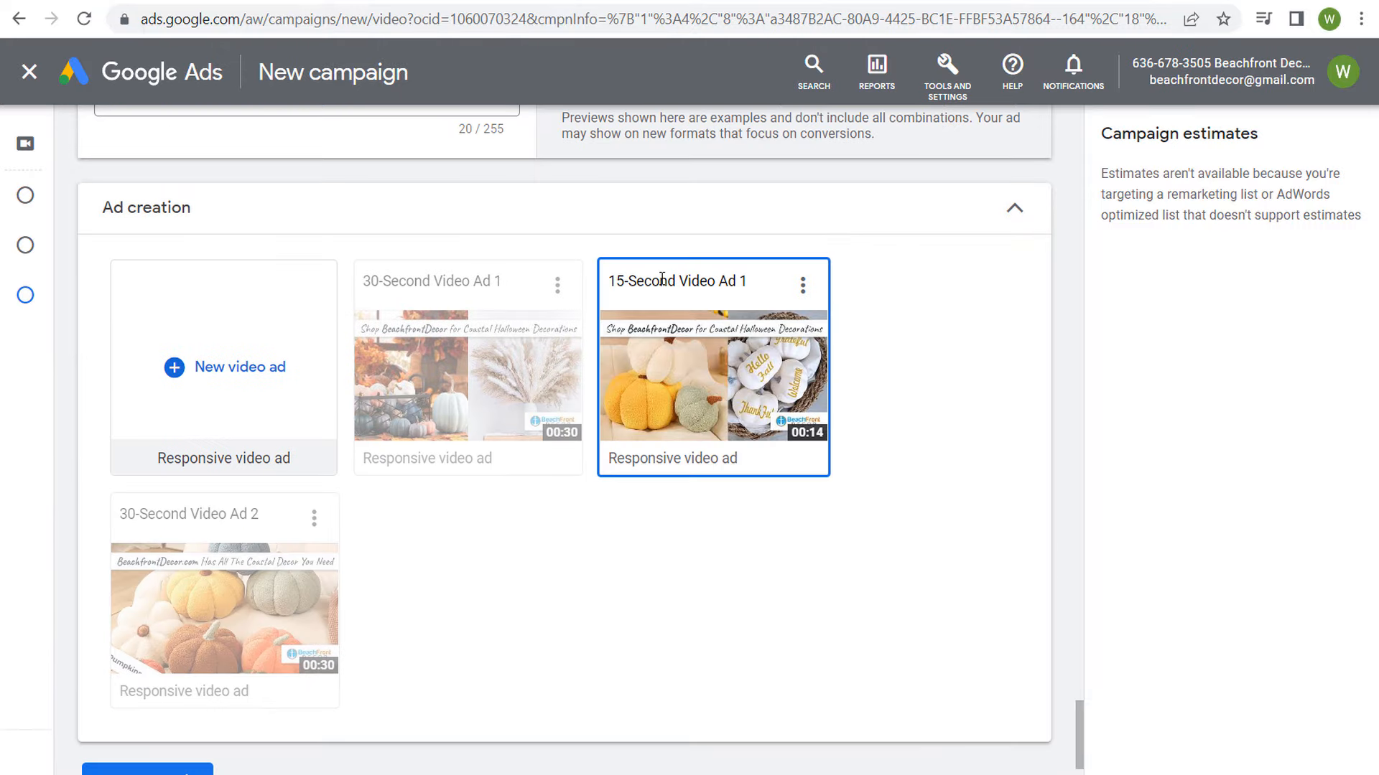
Step: Add a fourth ad, "15-Second Video Ad 2", with headline "Halloween Sale" and long headline "Coastal Halloween Decorations - 20% Off Today"
{"action": "left_click", "coordinate": [212, 372]}
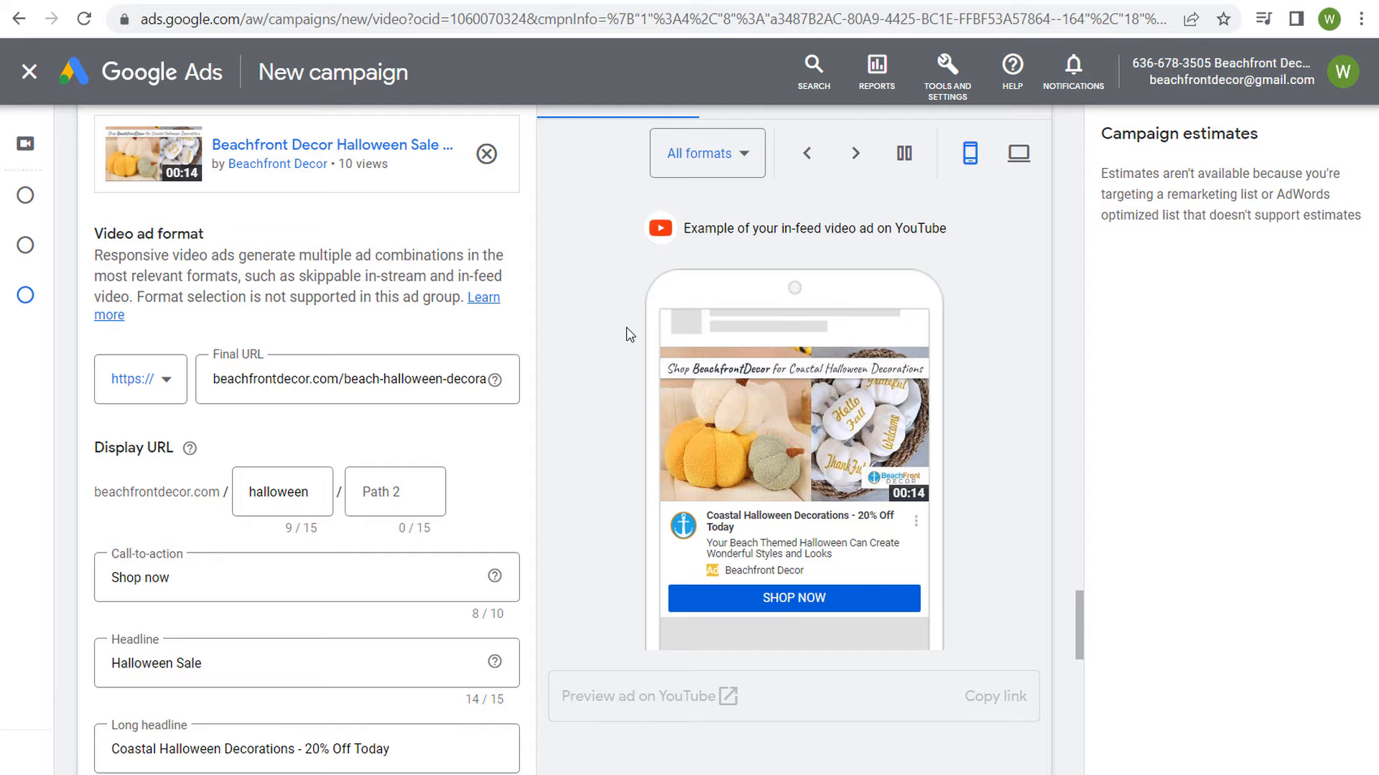
{"action": "scroll", "coordinate": [601, 305], "scroll_direction": "down", "scroll_amount": 3}
{"action": "scroll", "coordinate": [603, 306], "scroll_direction": "down", "scroll_amount": 5}
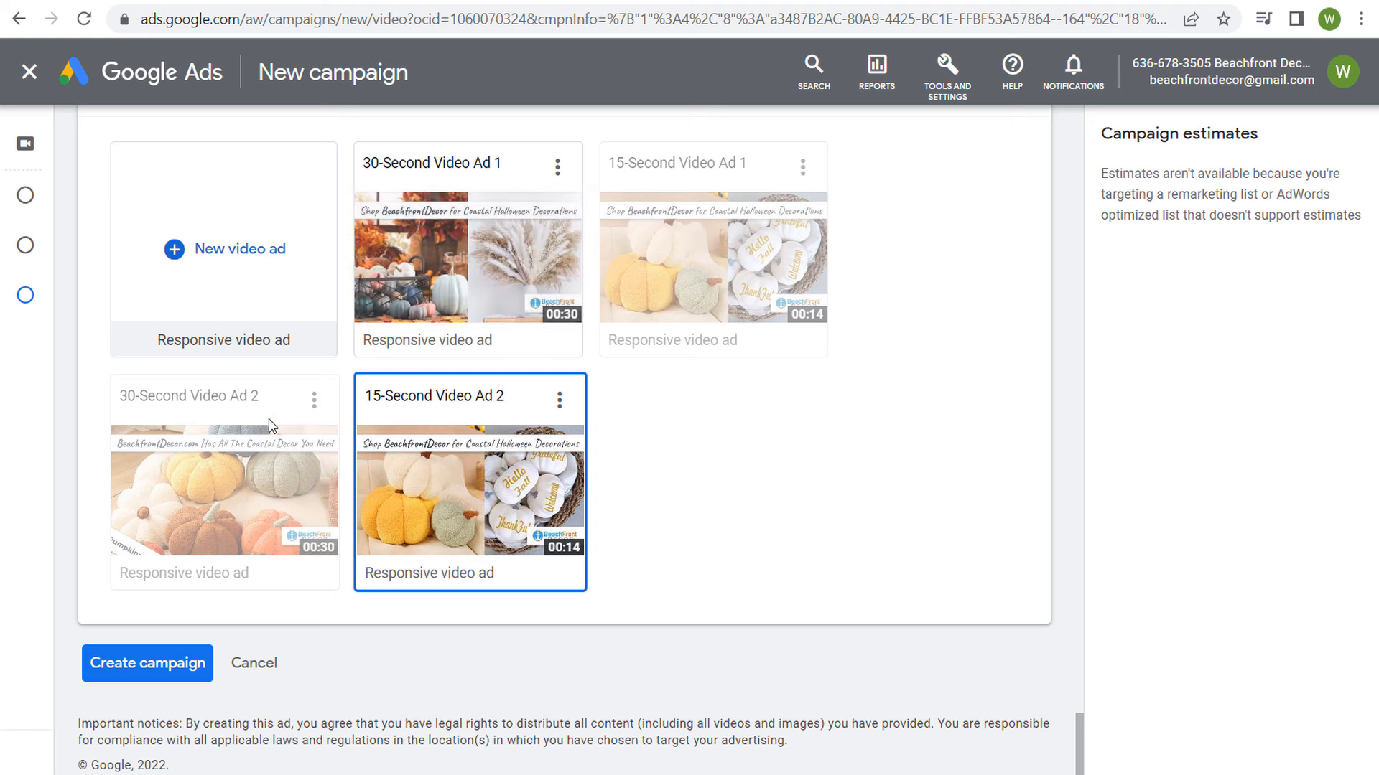
Step: Create the campaign, continue to it and open its list of ads
{"action": "mouse_move", "coordinate": [225, 489]}
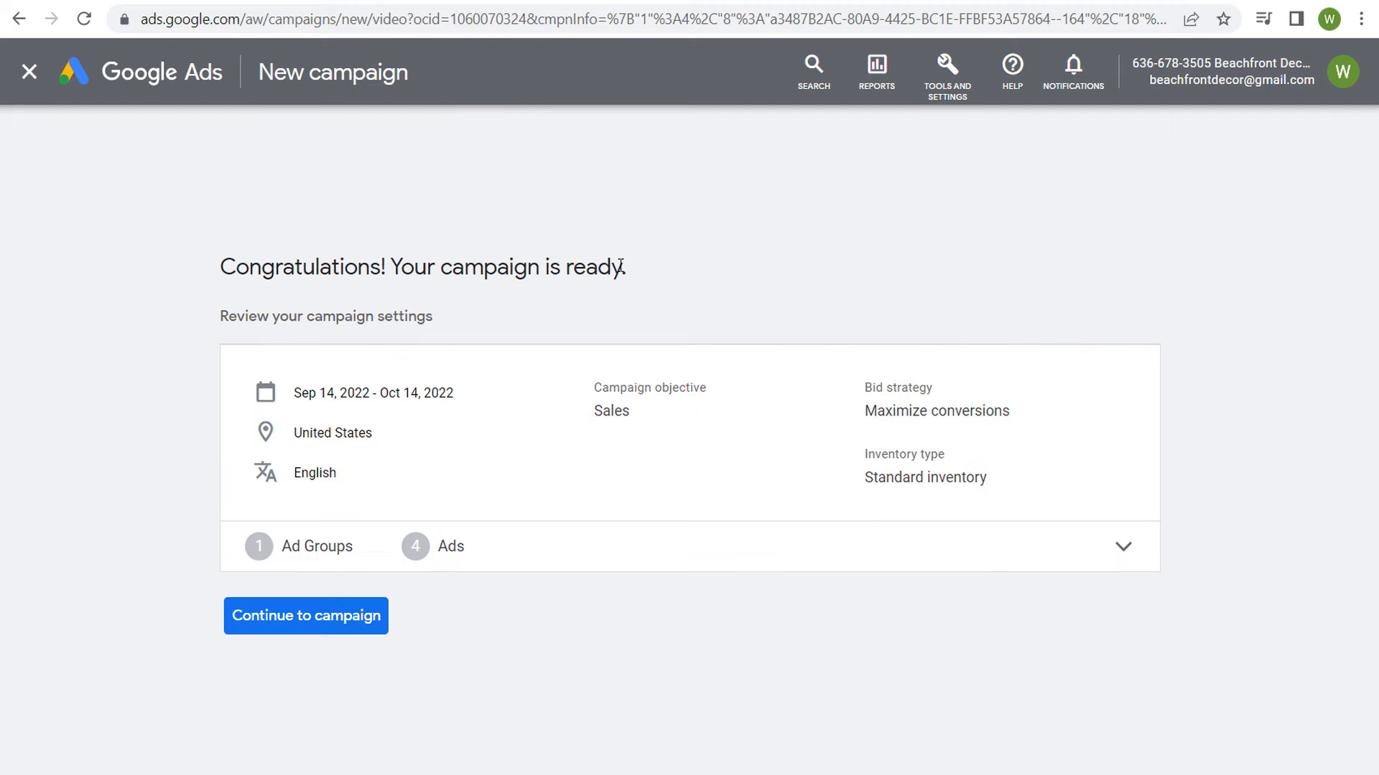
{"action": "left_click", "coordinate": [339, 626]}
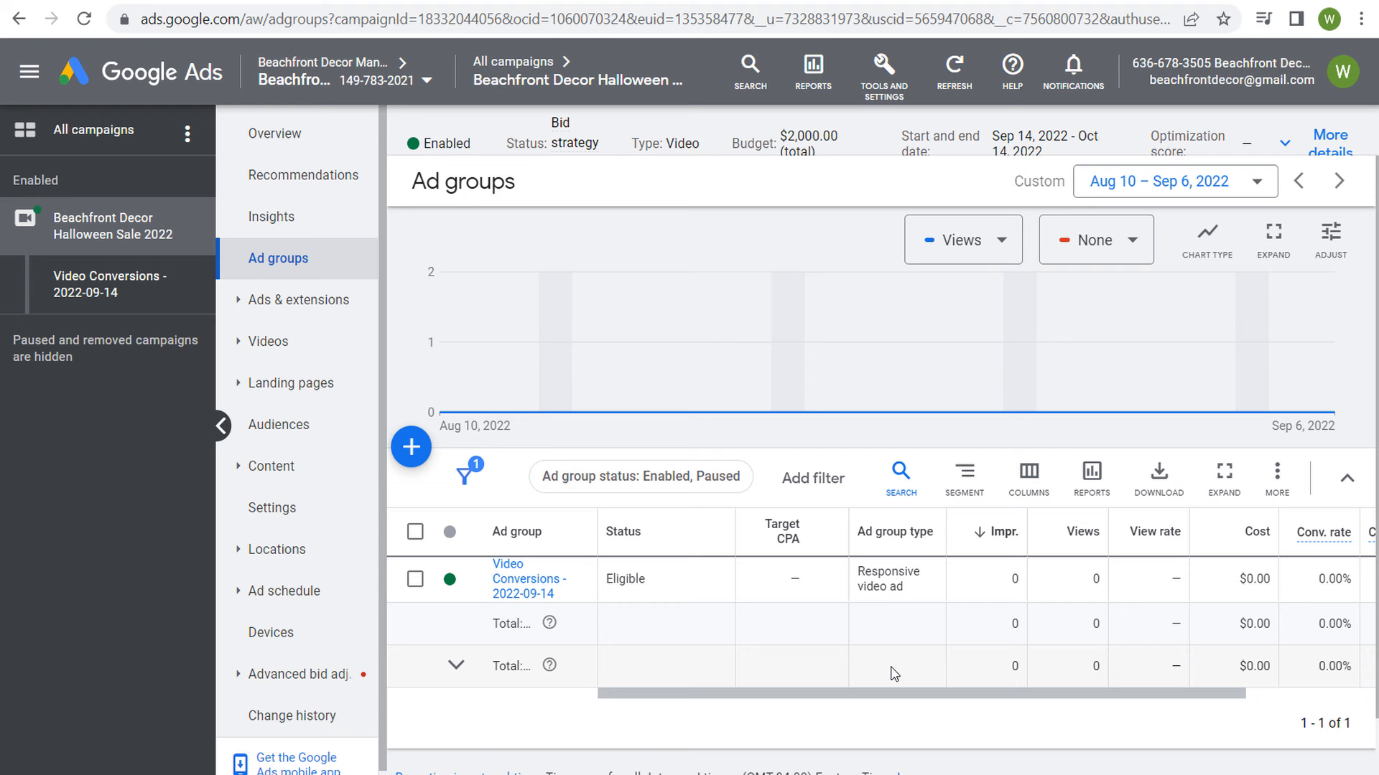
{"action": "left_click", "coordinate": [333, 300]}
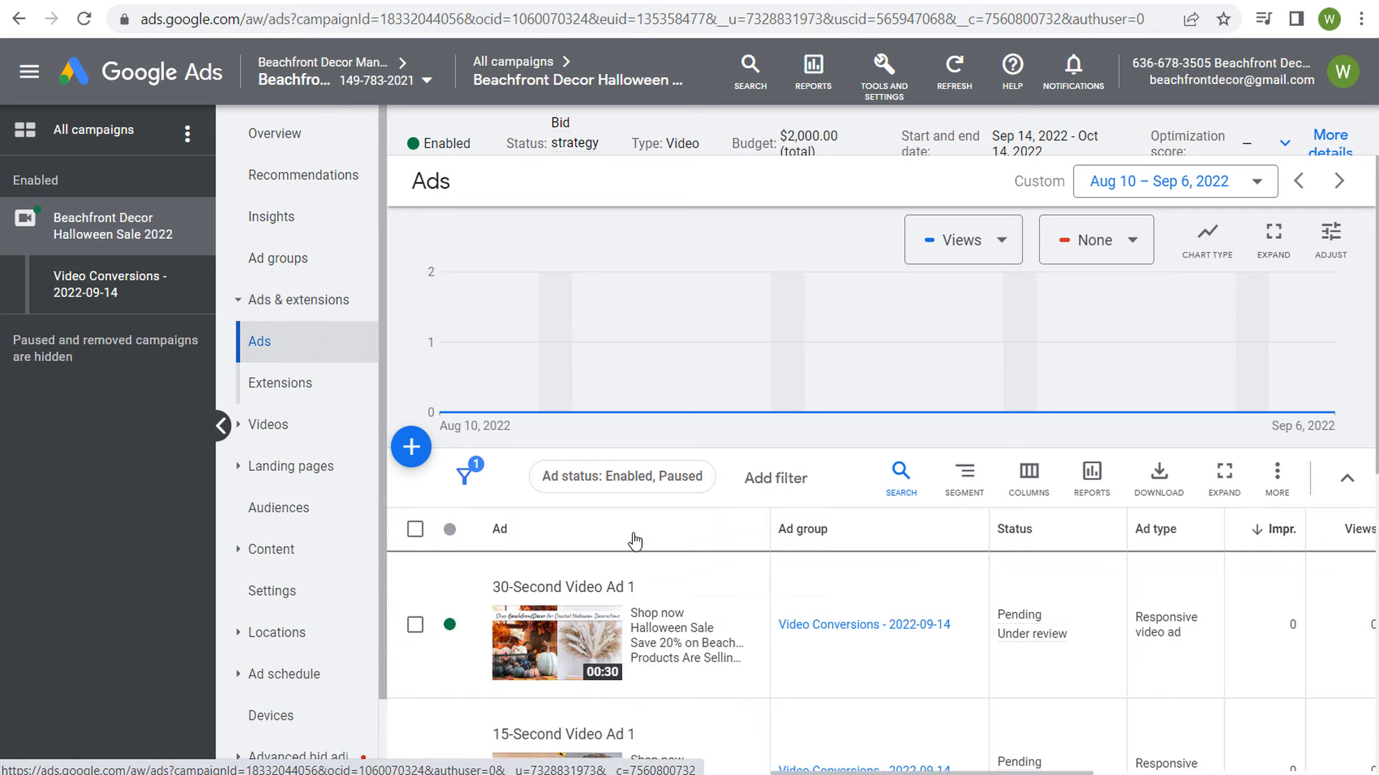
{"action": "scroll", "coordinate": [636, 537], "scroll_direction": "down", "scroll_amount": 2}
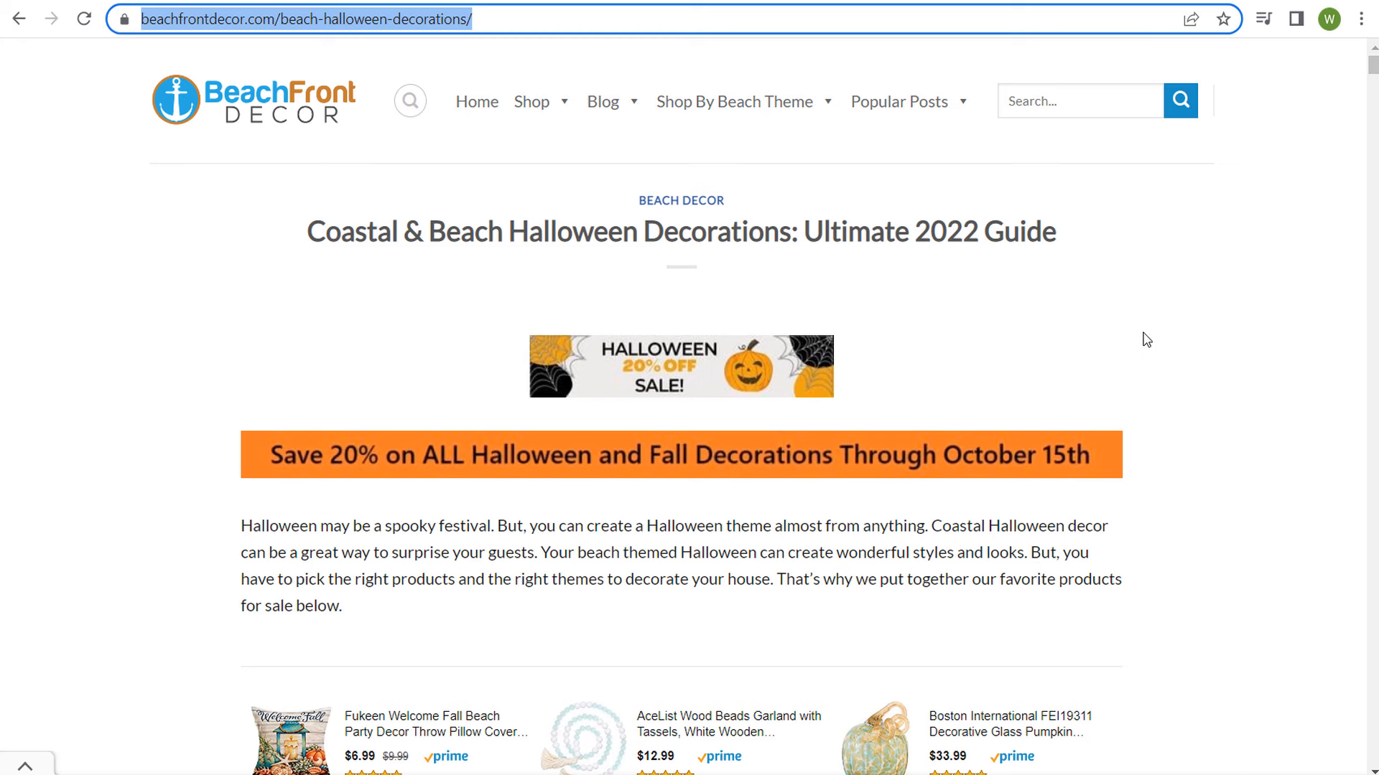
Step: Review the Halloween decorations landing page for its sale banners and products, and return to Google Ads
{"action": "scroll", "coordinate": [1199, 344], "scroll_direction": "down", "scroll_amount": 7}
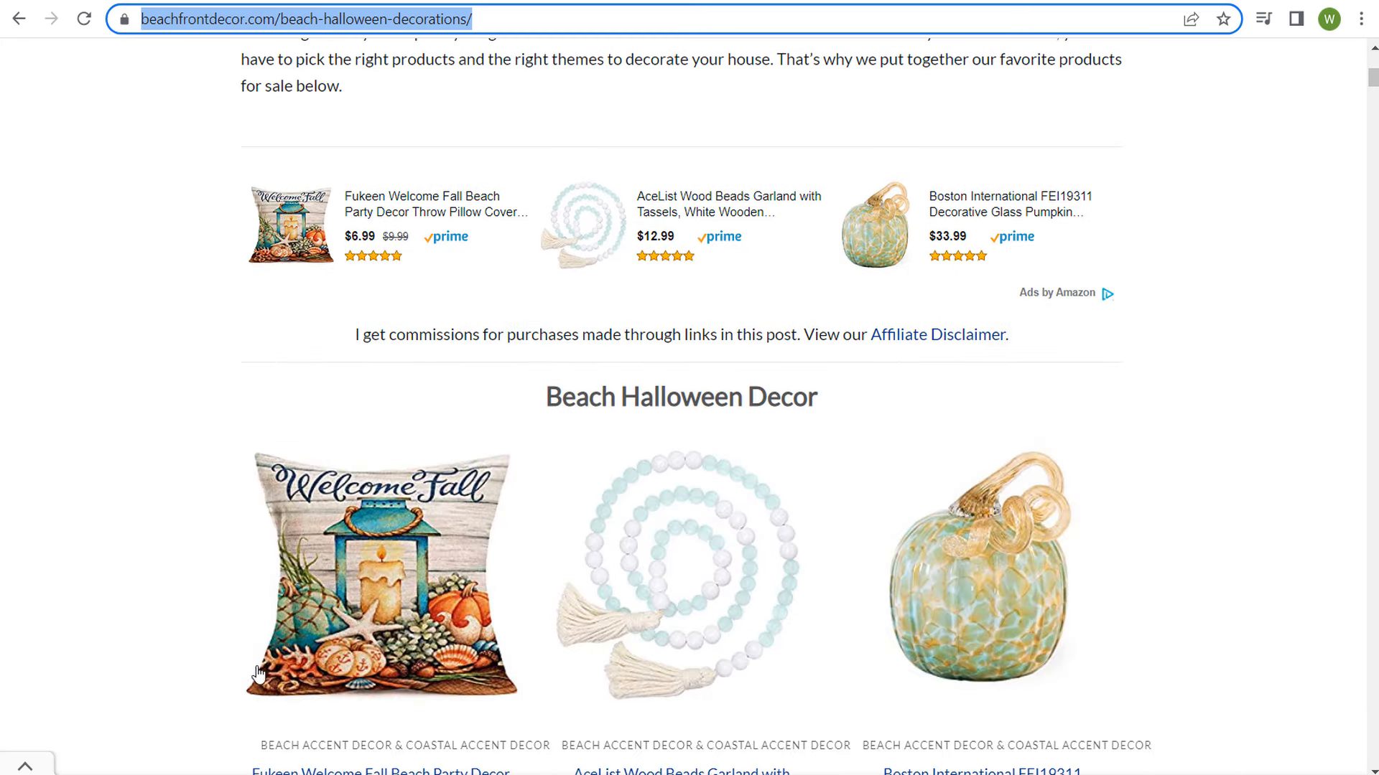
{"action": "scroll", "coordinate": [1285, 486], "scroll_direction": "up", "scroll_amount": 7}
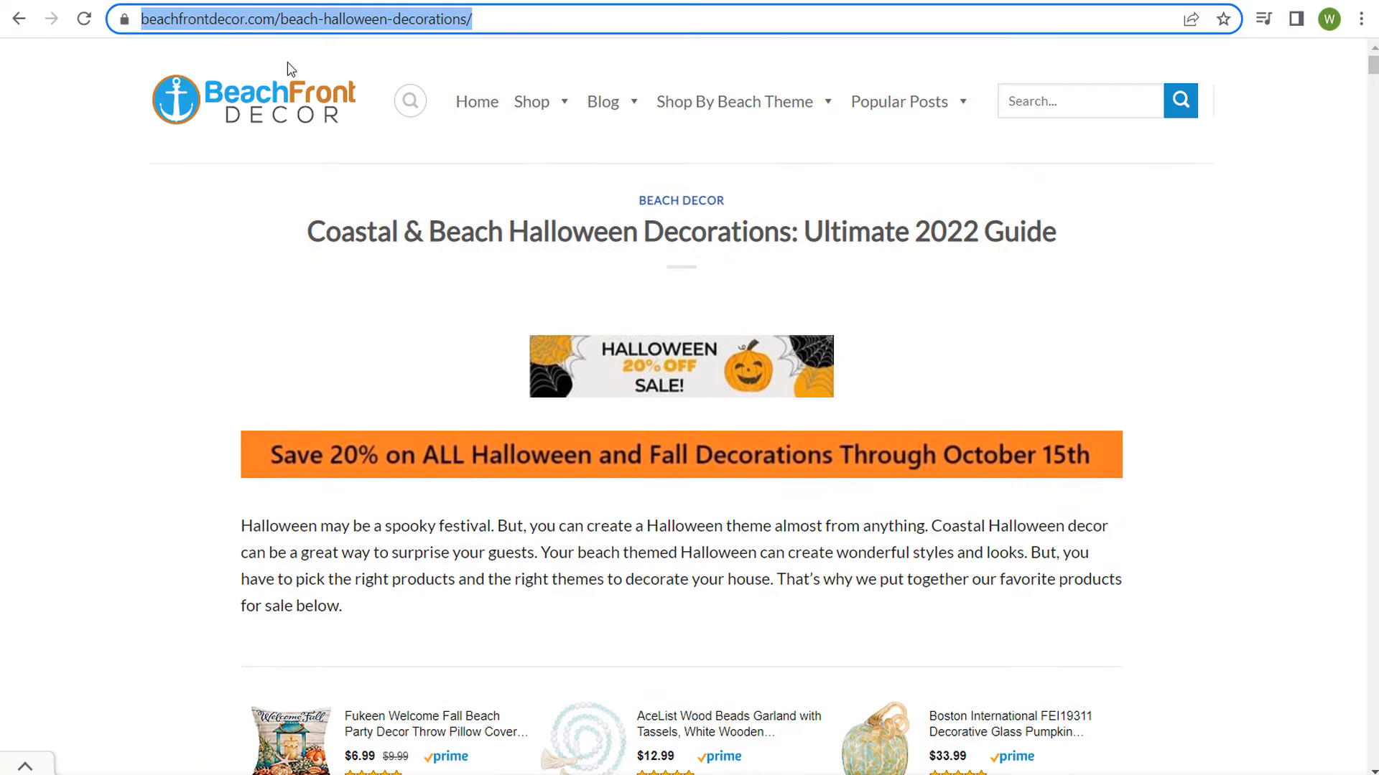
{"action": "left_click", "coordinate": [185, 1]}
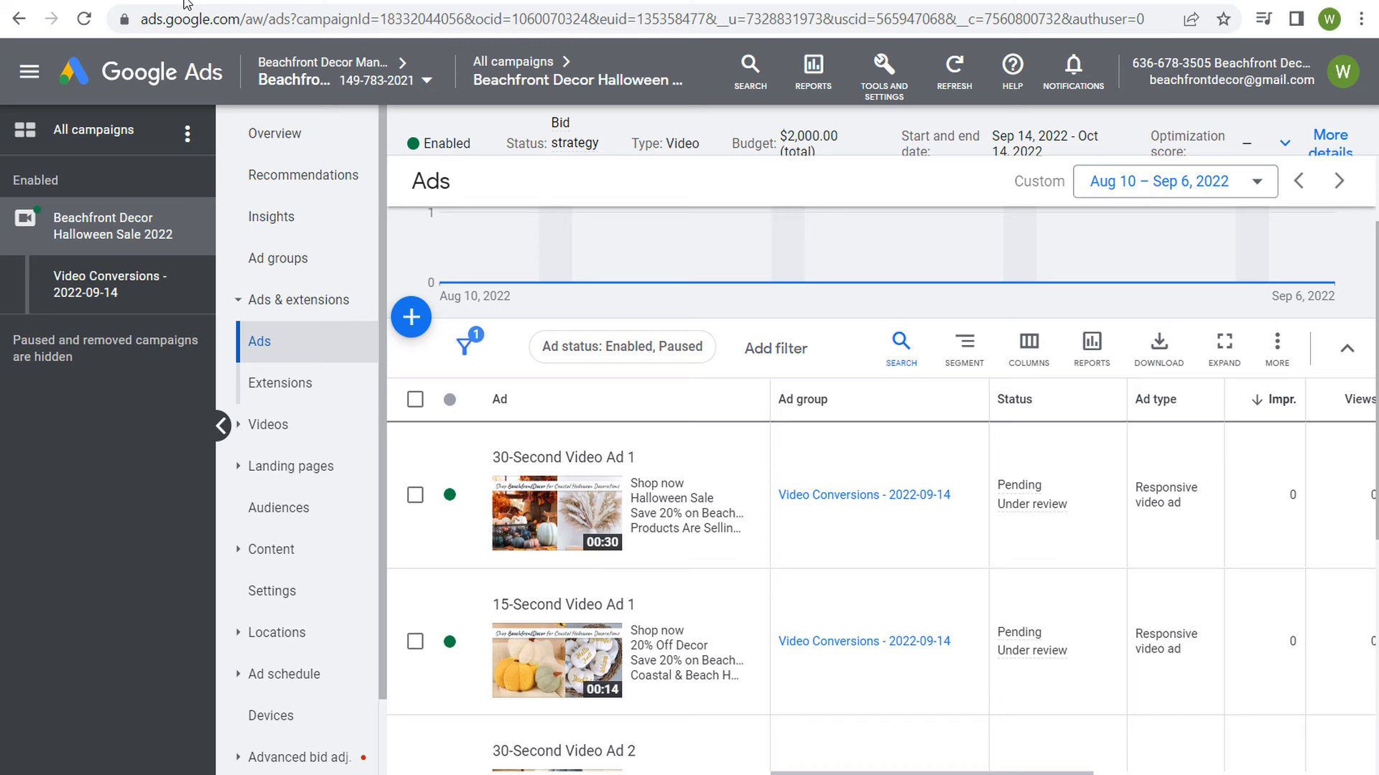
Step: Select the campaign's video conversions ad group in the ad groups table and copy it
{"action": "left_click", "coordinate": [292, 271]}
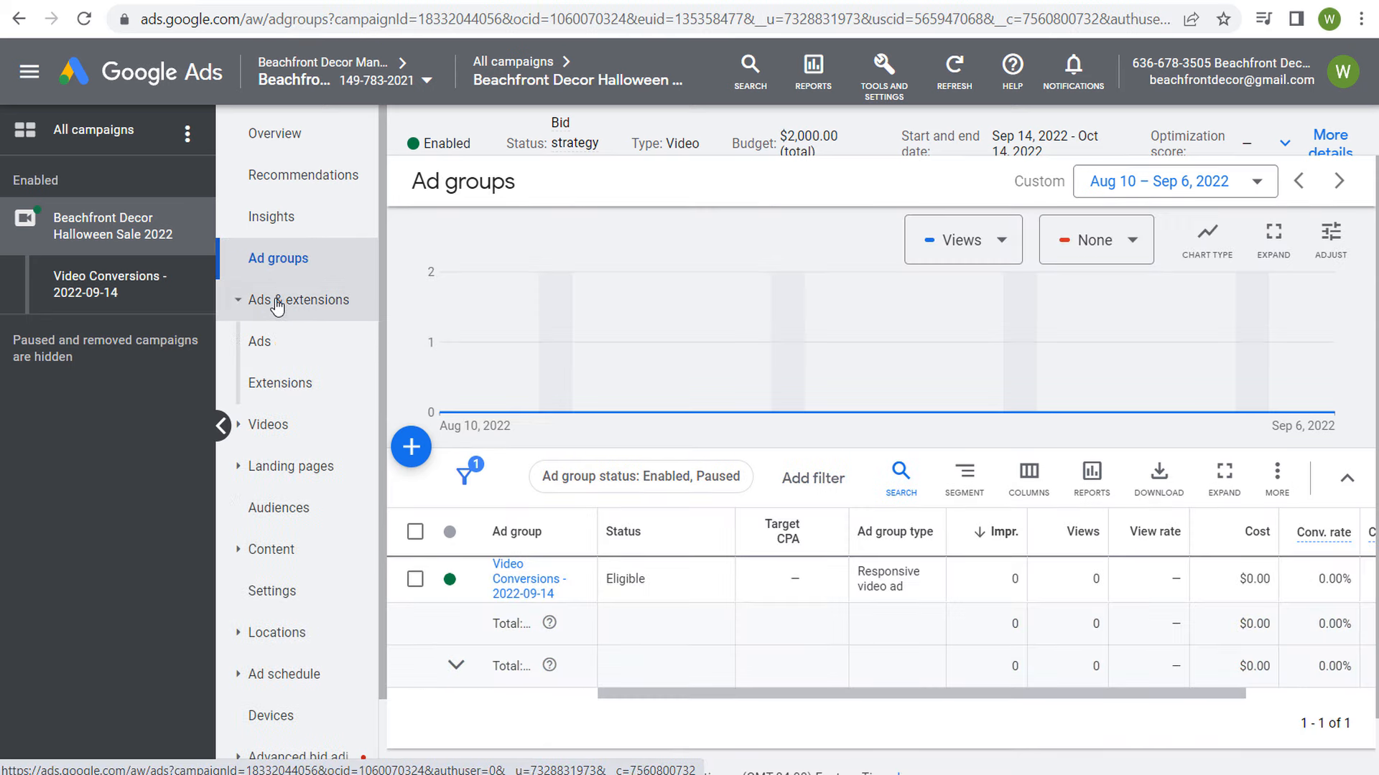
{"action": "left_click", "coordinate": [288, 258]}
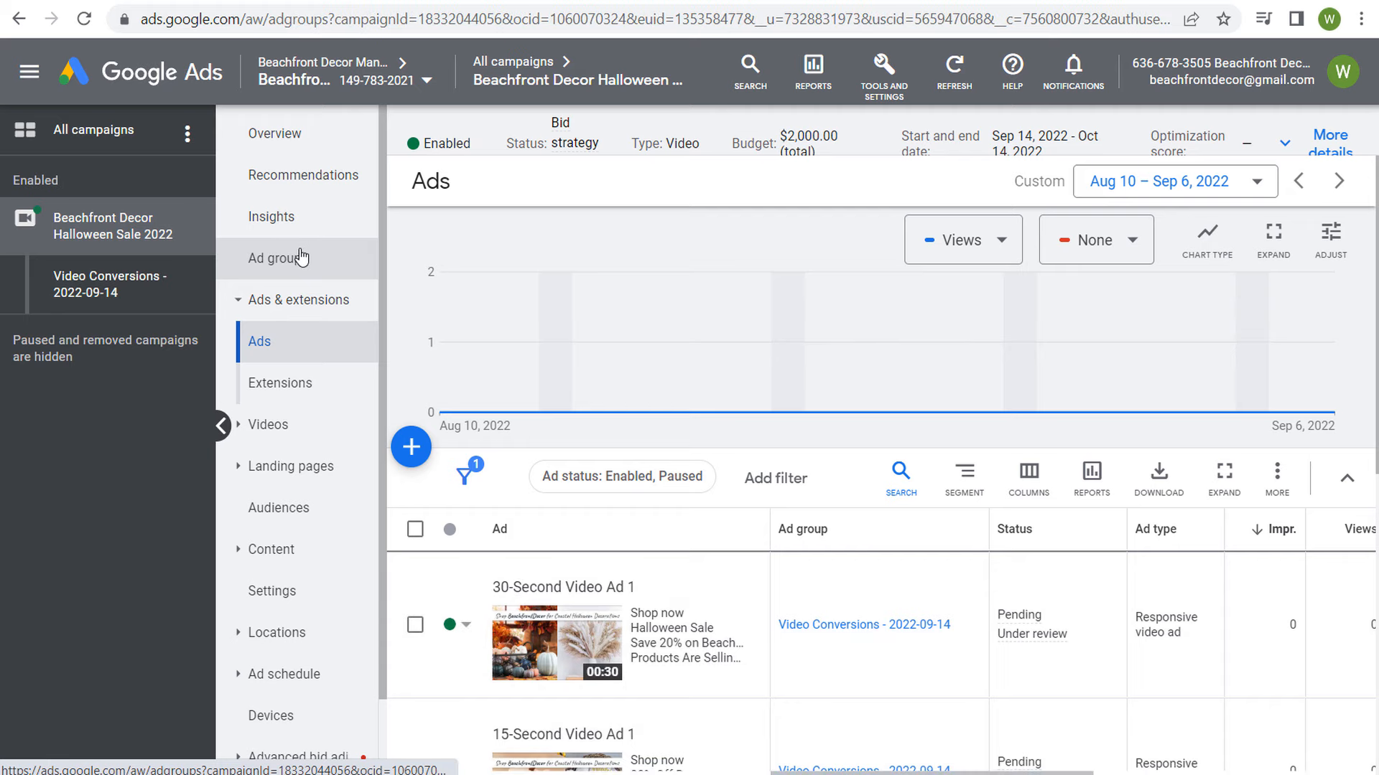
{"action": "left_click", "coordinate": [415, 531]}
{"action": "left_click", "coordinate": [544, 480]}
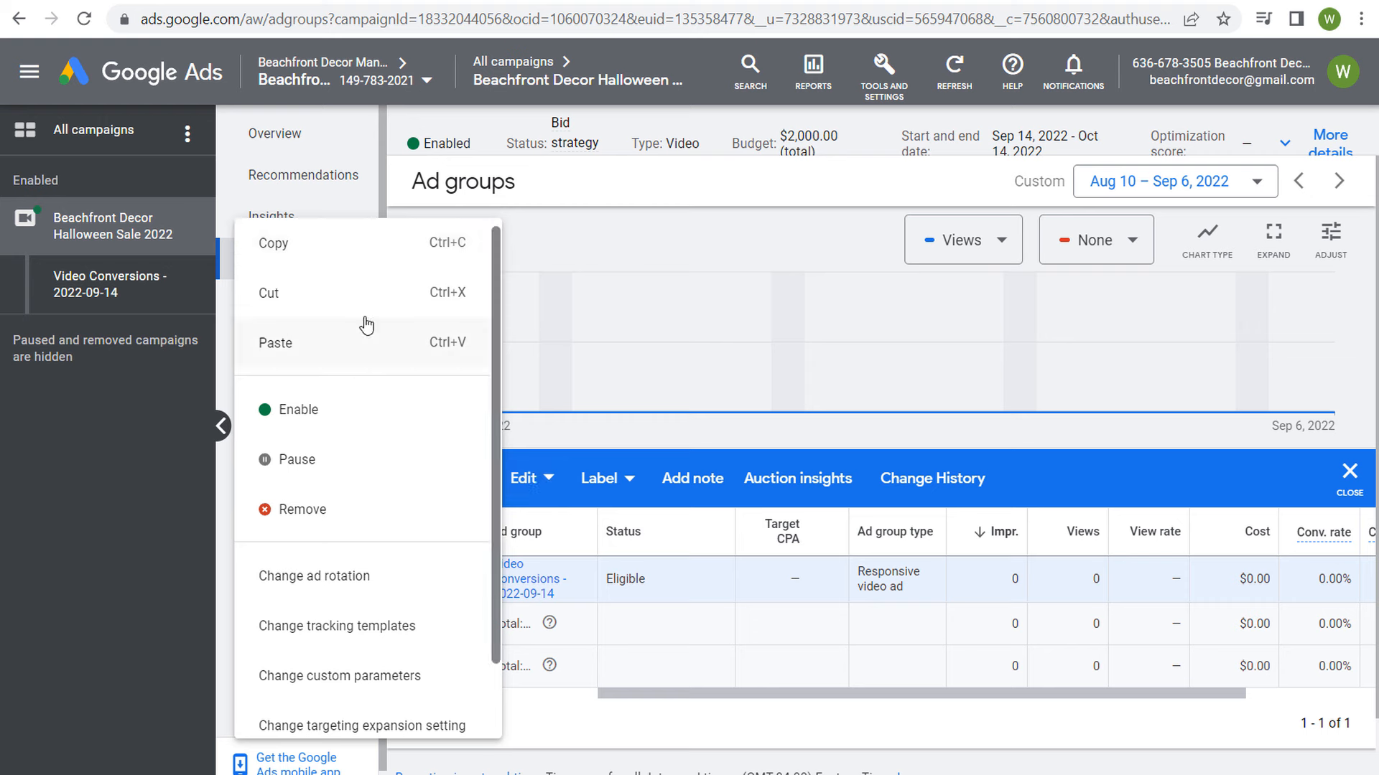
{"action": "left_click", "coordinate": [337, 248]}
{"action": "left_click", "coordinate": [546, 486]}
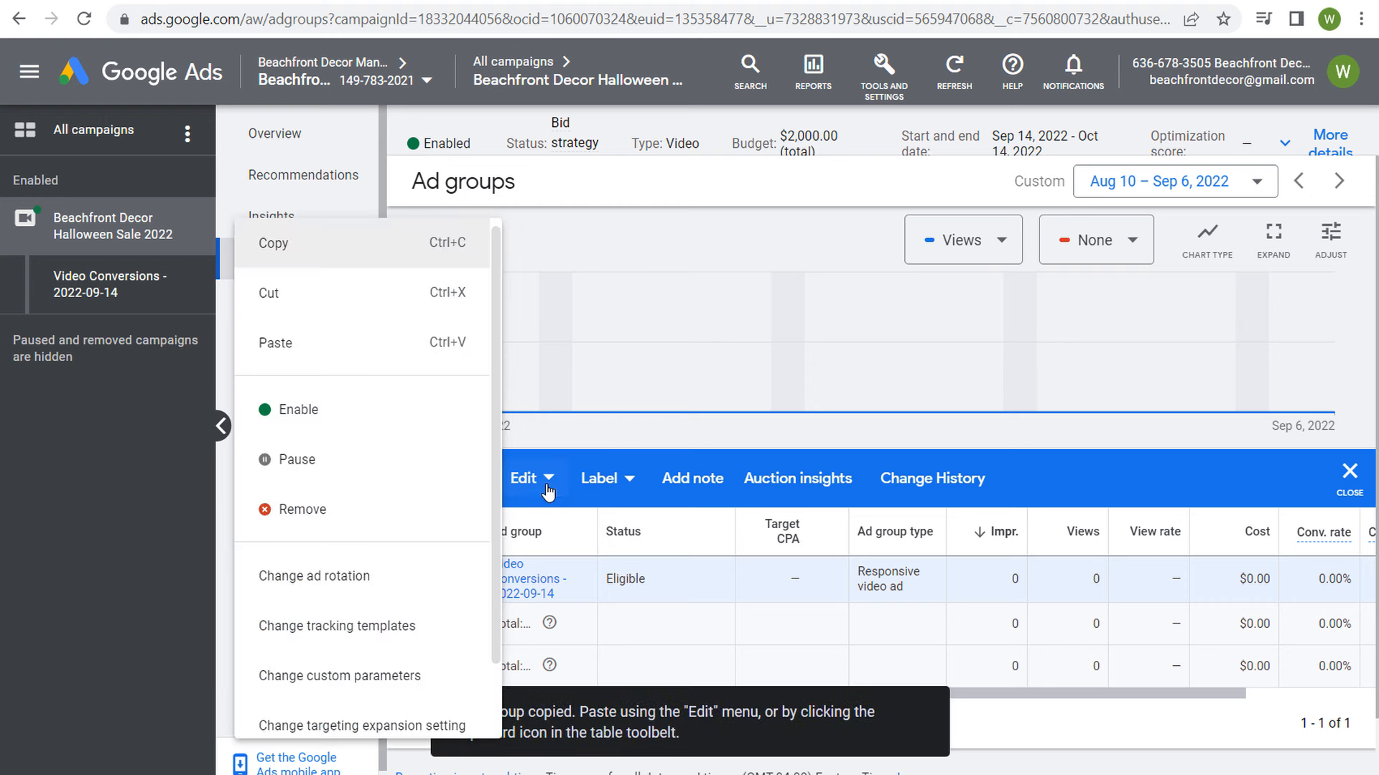
{"action": "left_click", "coordinate": [808, 647]}
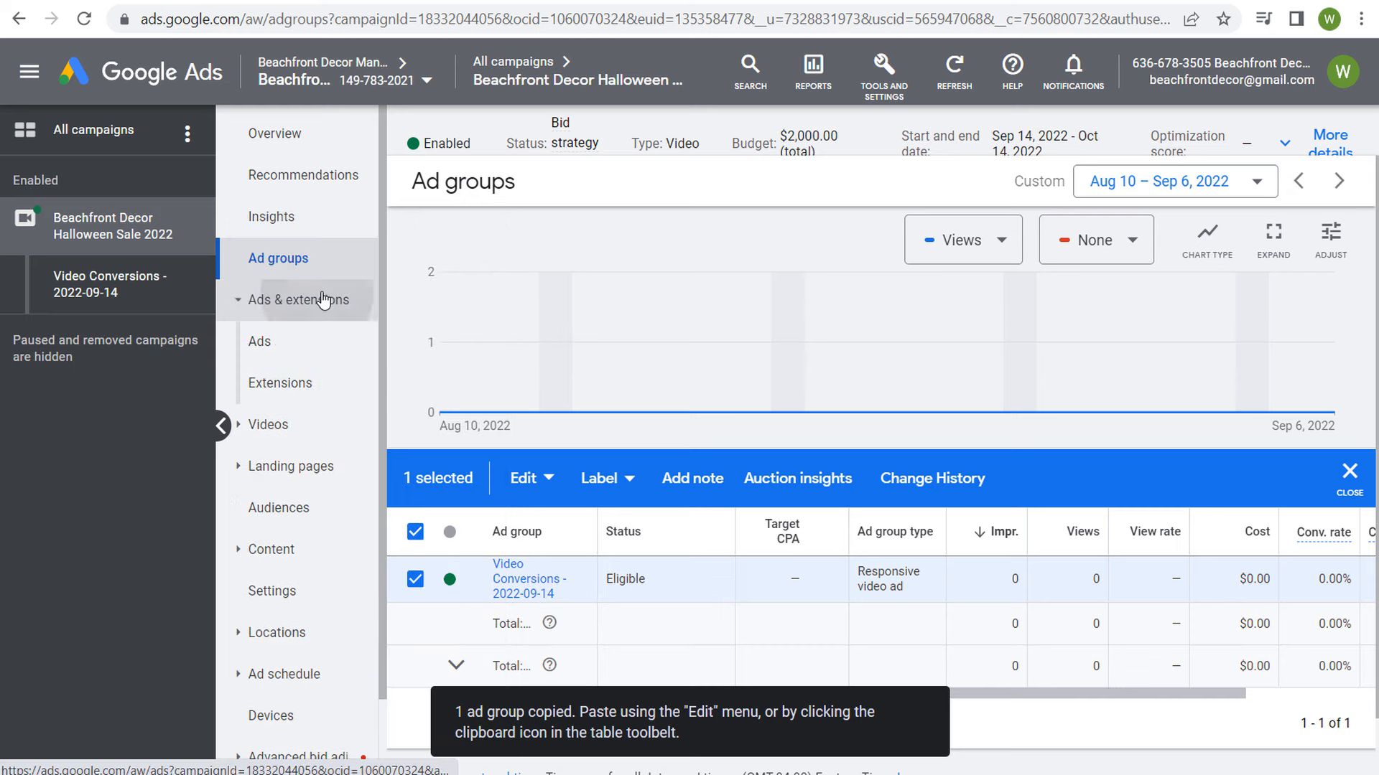
Step: Open the campaign settings and review the available bid strategy options without changing the selection
{"action": "left_click", "coordinate": [309, 300]}
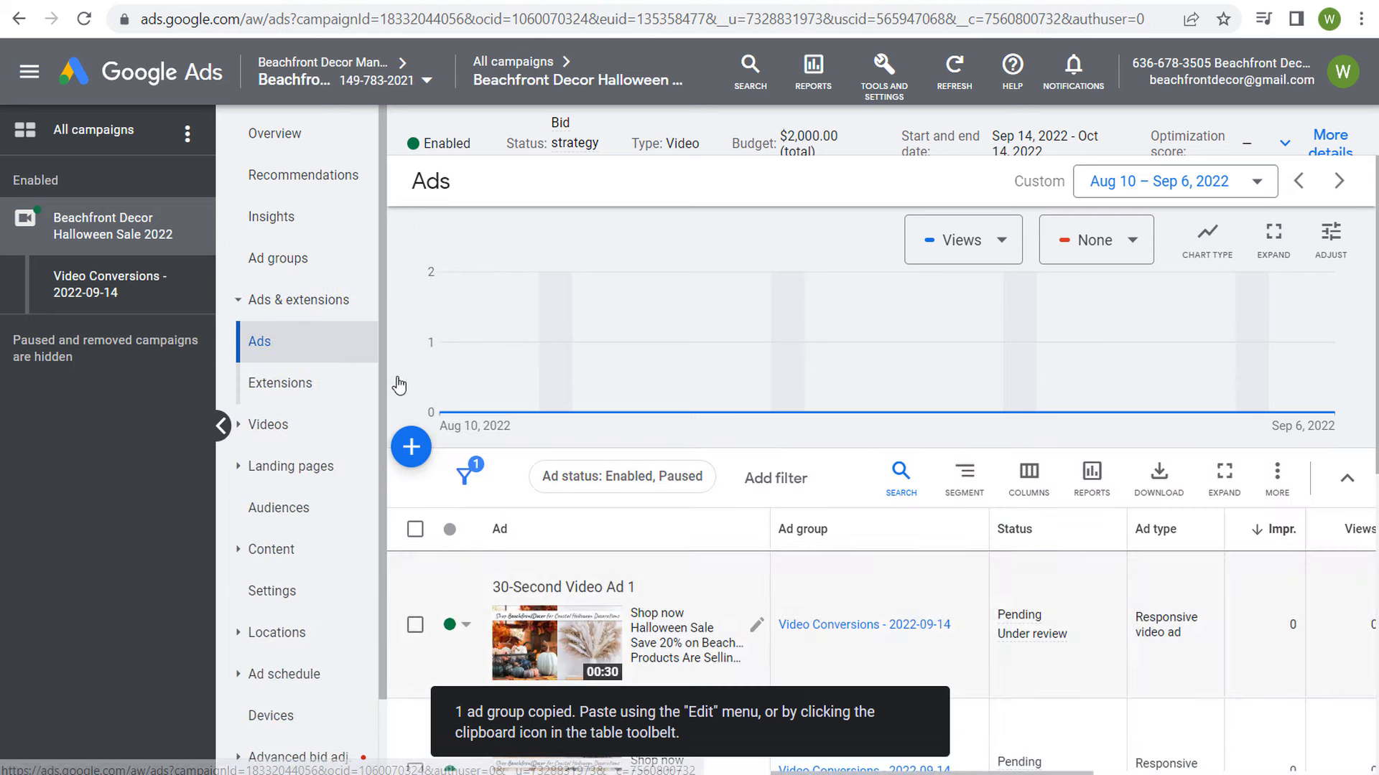
{"action": "left_click", "coordinate": [279, 258]}
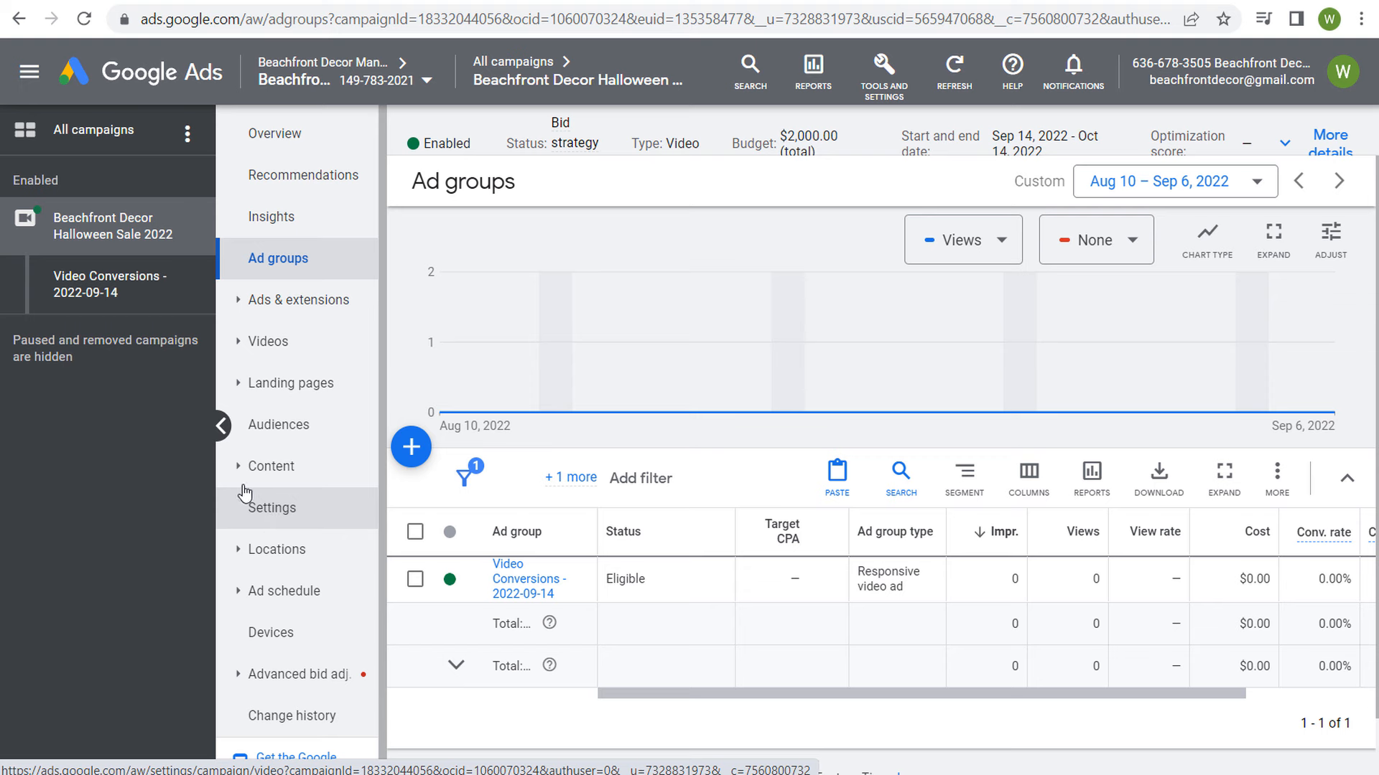
{"action": "left_click", "coordinate": [273, 511]}
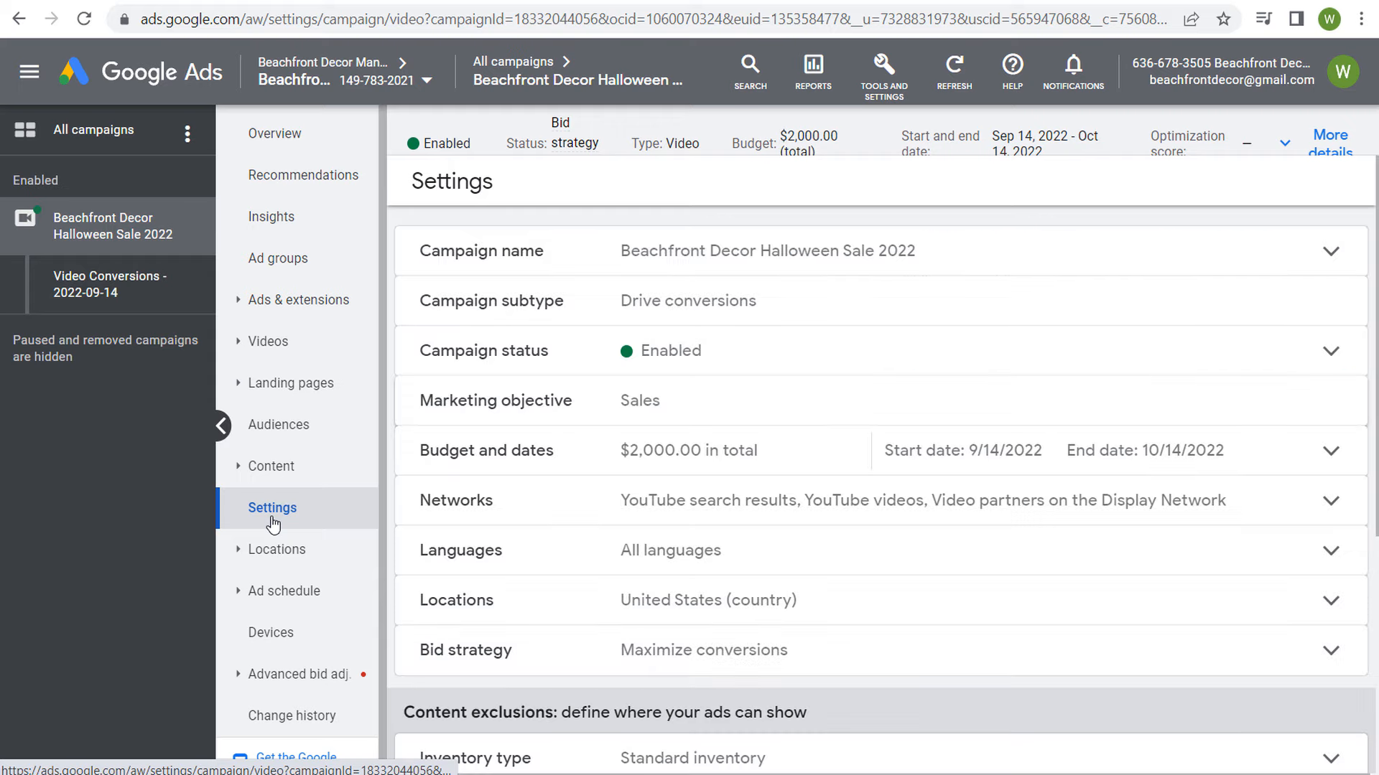
{"action": "scroll", "coordinate": [832, 483], "scroll_direction": "down", "scroll_amount": 2}
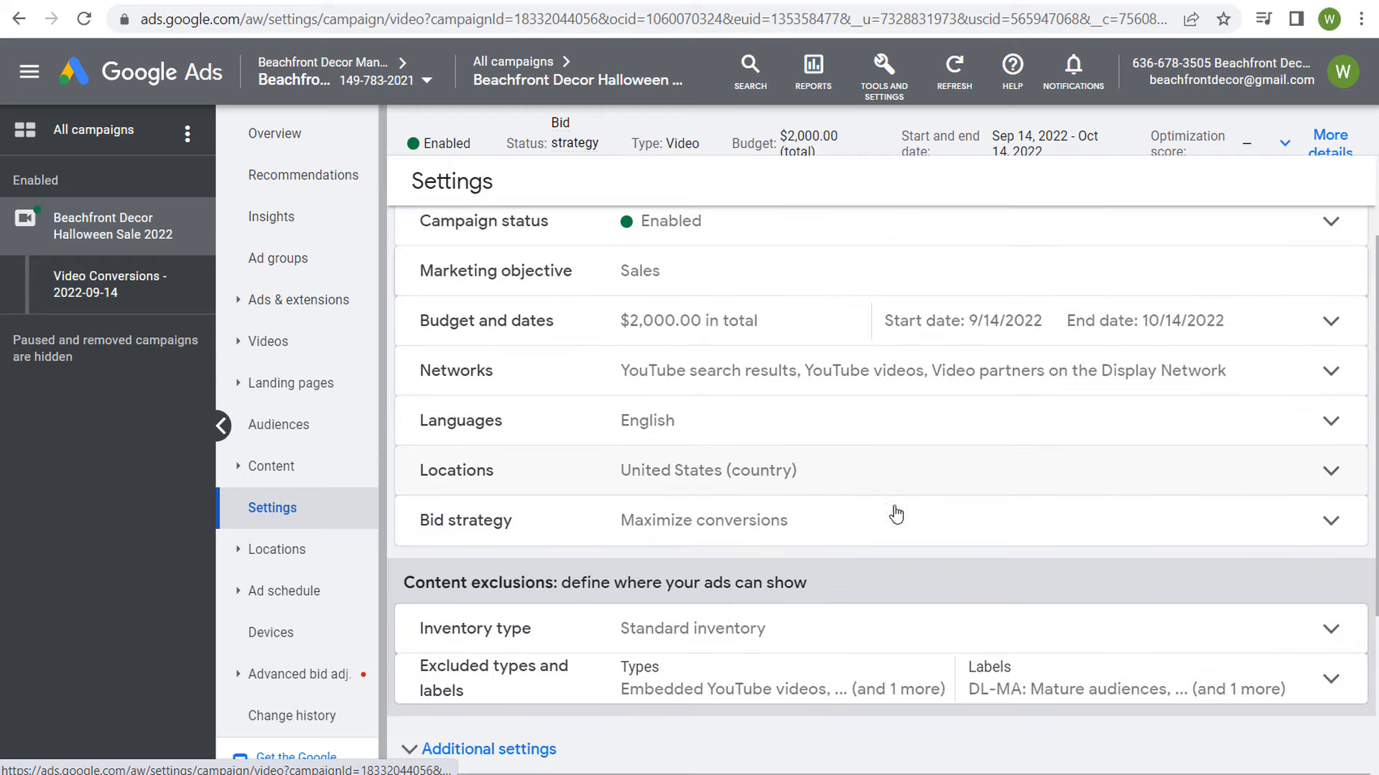
{"action": "left_click", "coordinate": [1330, 521]}
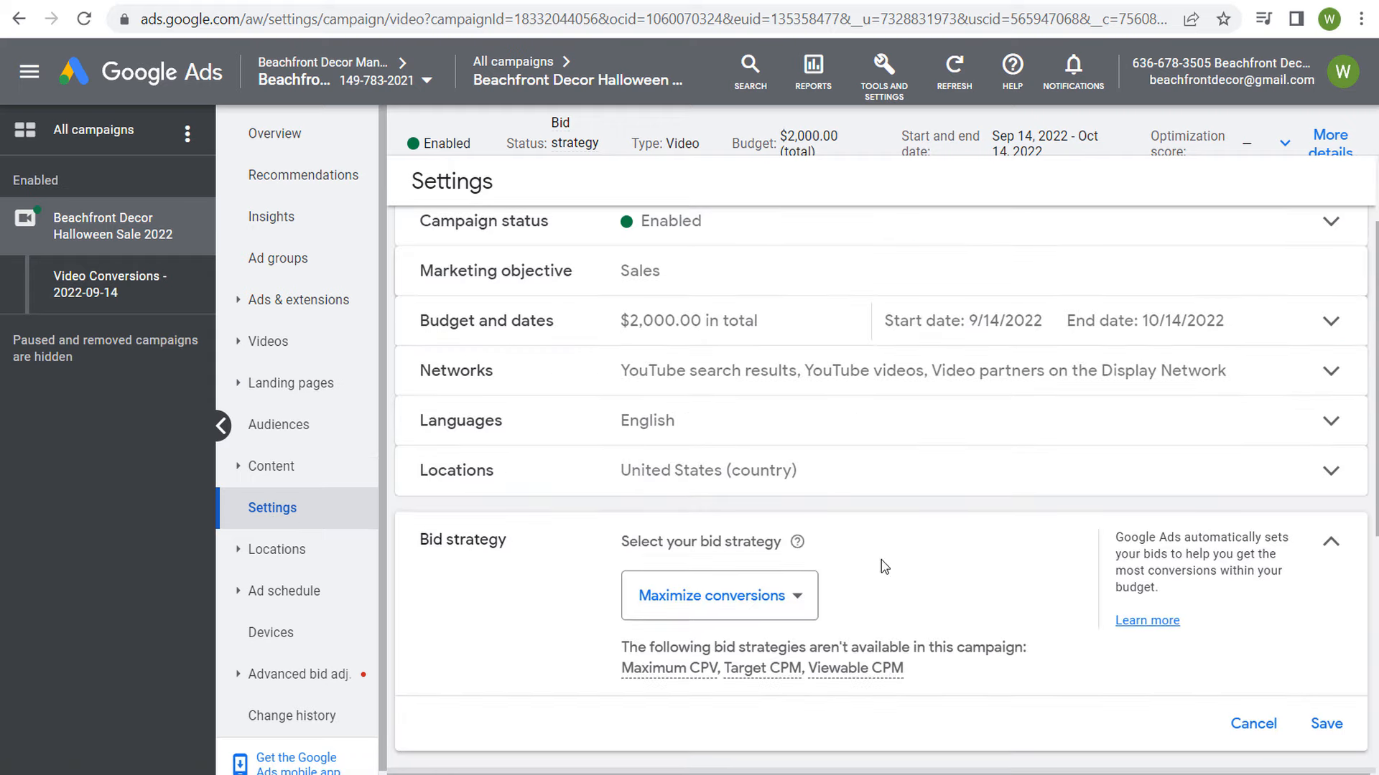
{"action": "scroll", "coordinate": [881, 567], "scroll_direction": "down", "scroll_amount": 2}
{"action": "left_click", "coordinate": [804, 470]}
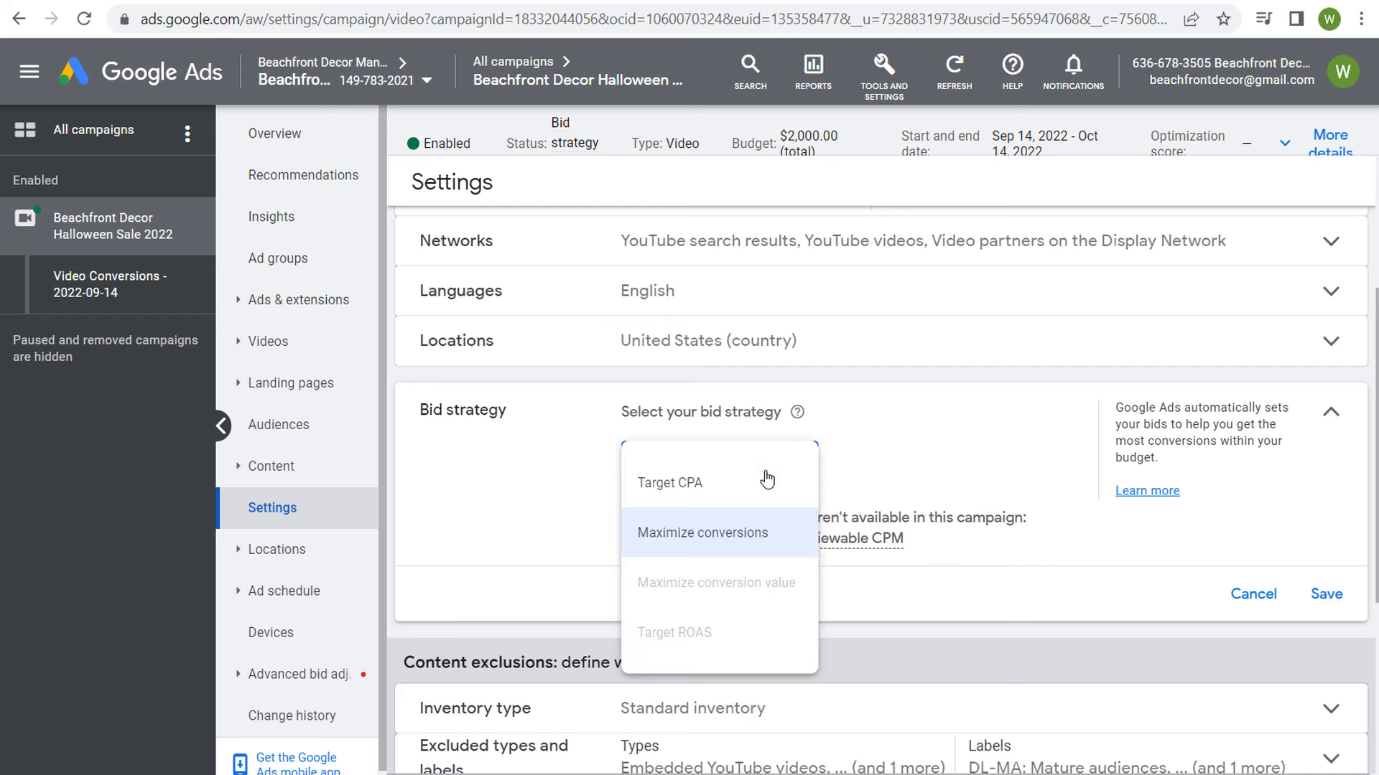
{"action": "left_click", "coordinate": [975, 435]}
Step: Examine the campaign's network settings and go back to the overview of all campaigns
{"action": "left_click", "coordinate": [1318, 256]}
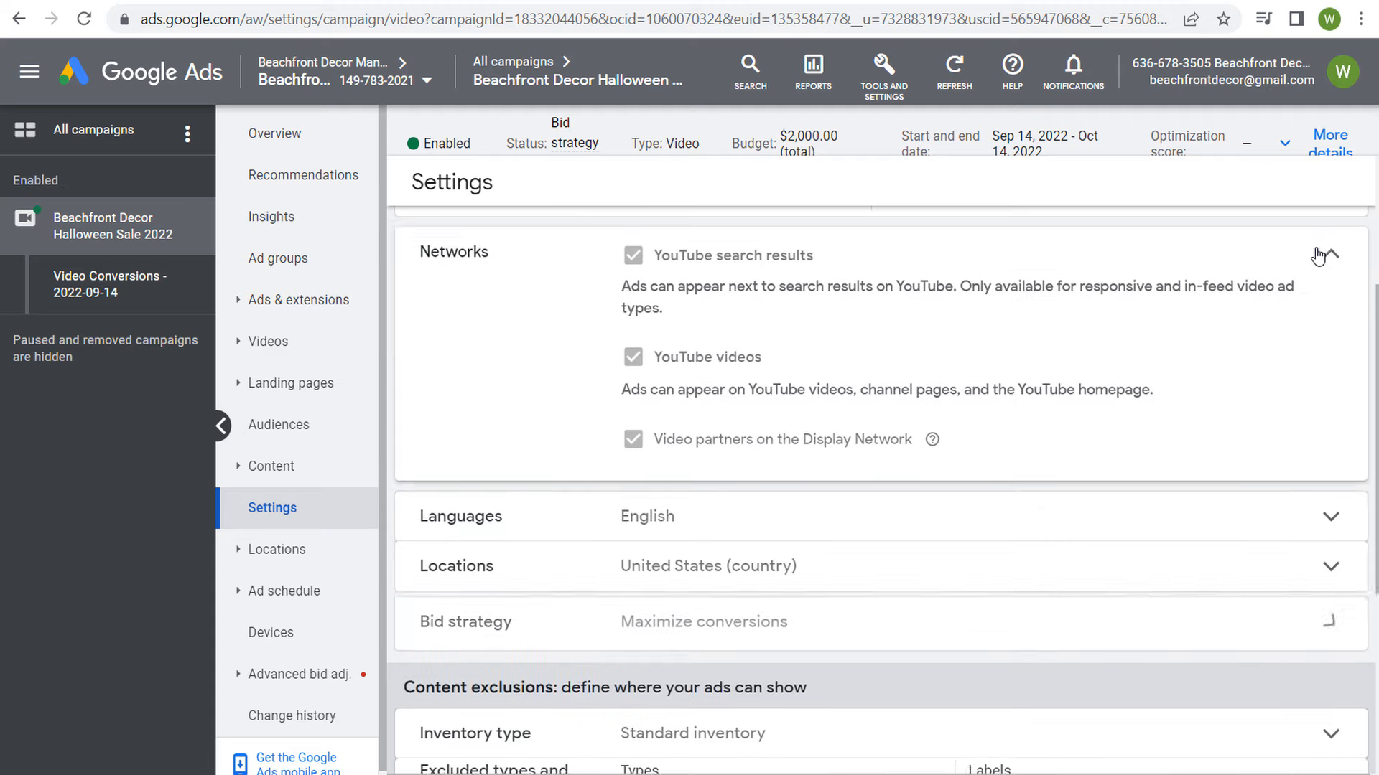
{"action": "left_click", "coordinate": [1327, 270]}
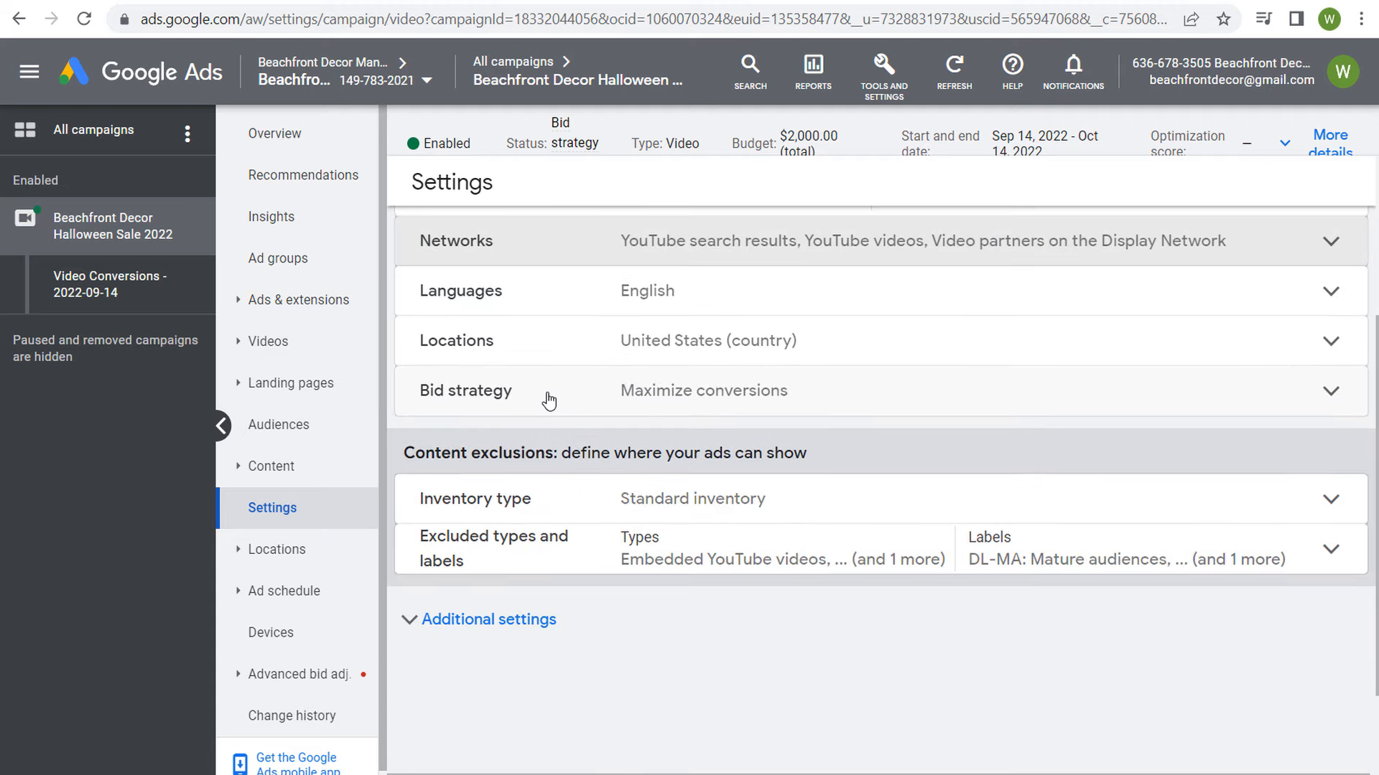
{"action": "scroll", "coordinate": [766, 429], "scroll_direction": "up", "scroll_amount": 3}
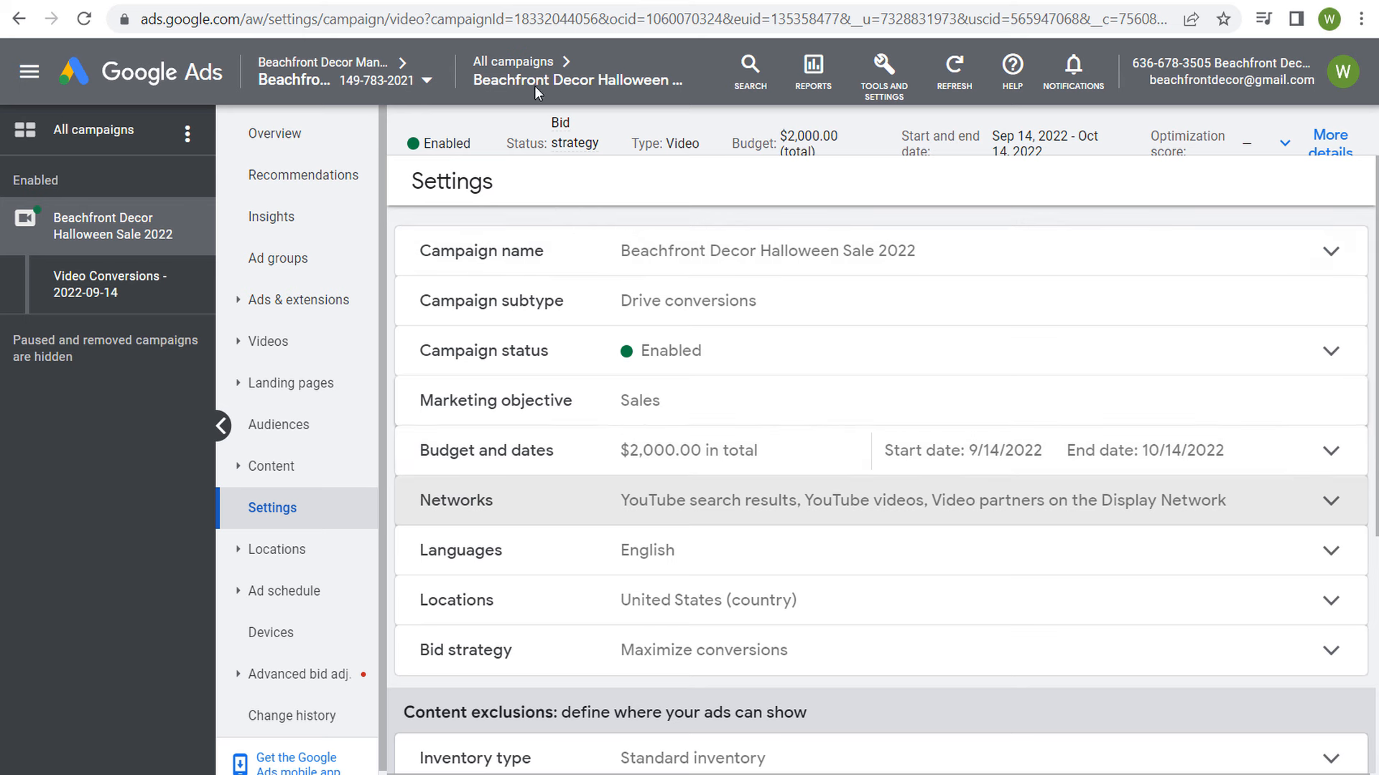
{"action": "left_click", "coordinate": [526, 63]}
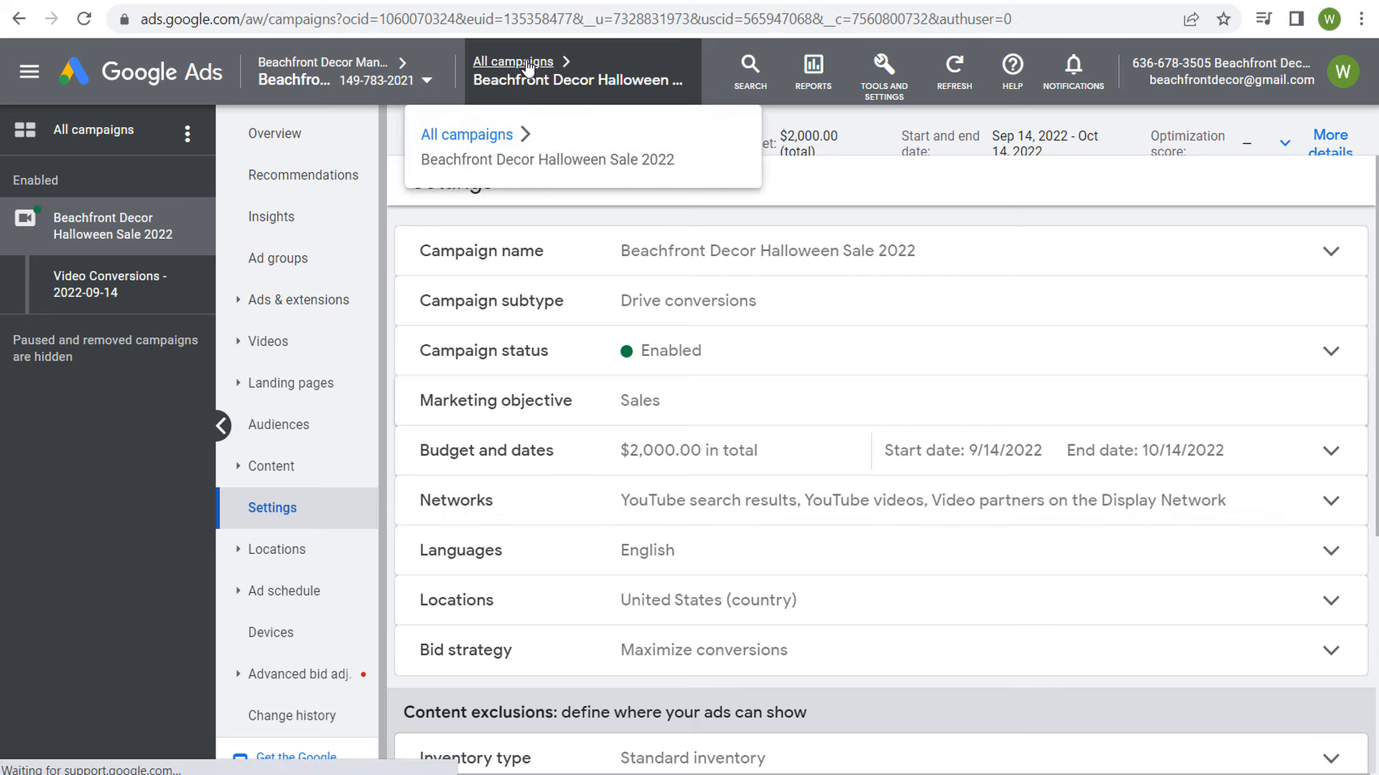